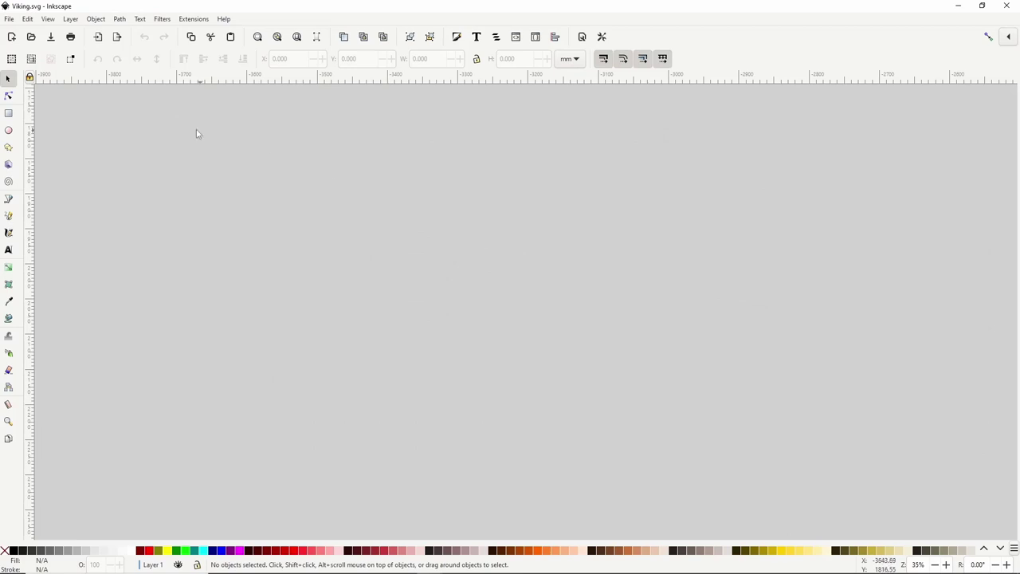
Draw a rectangle about 246 by 271 mm on the empty canvas and fill it with dark brown 563d0eff.
left_click(8, 113)
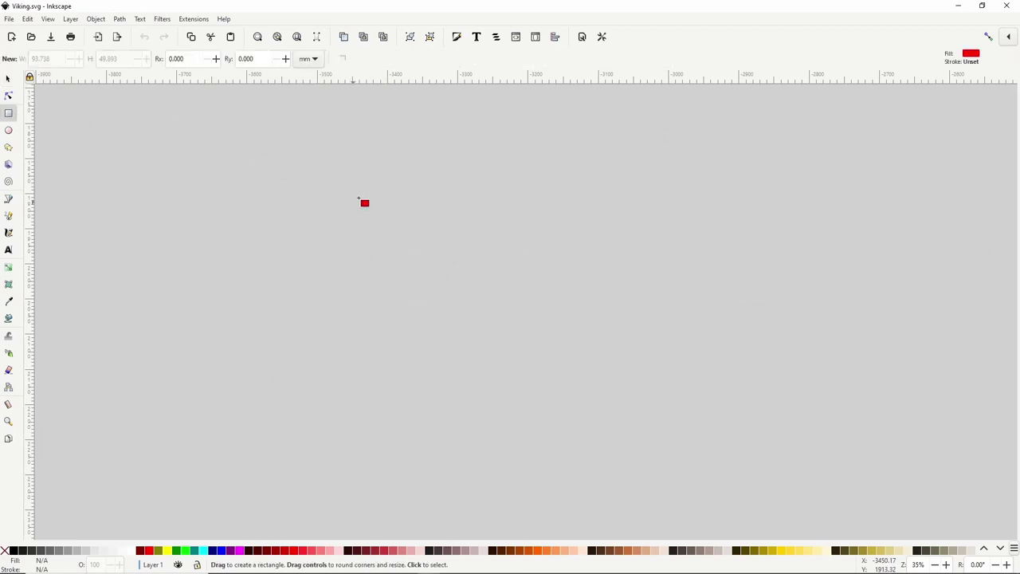
mouse_move(361, 194)
left_mouse_down()
mouse_move(451, 326)
mouse_move(534, 383)
left_mouse_up()
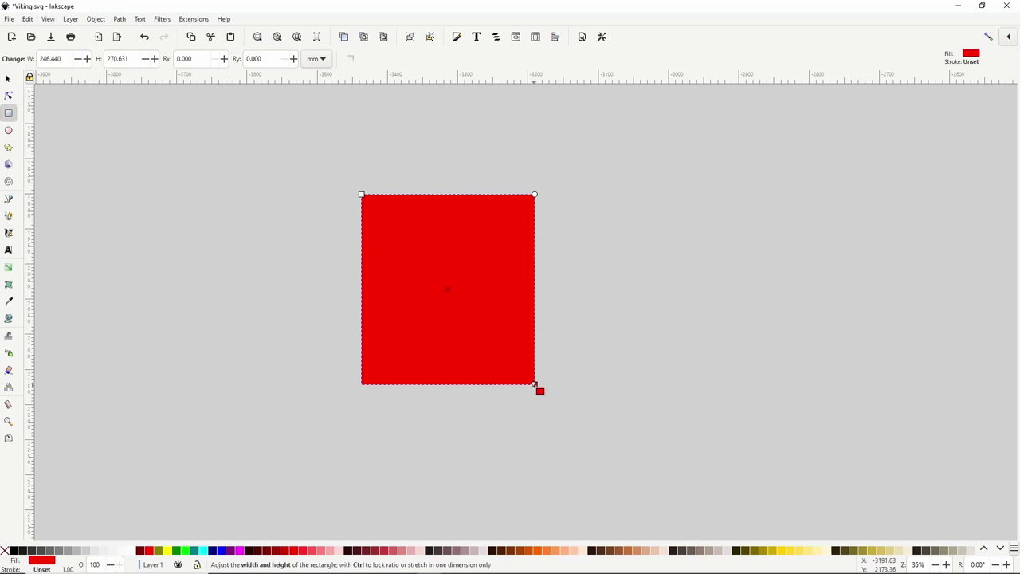
left_click(459, 22)
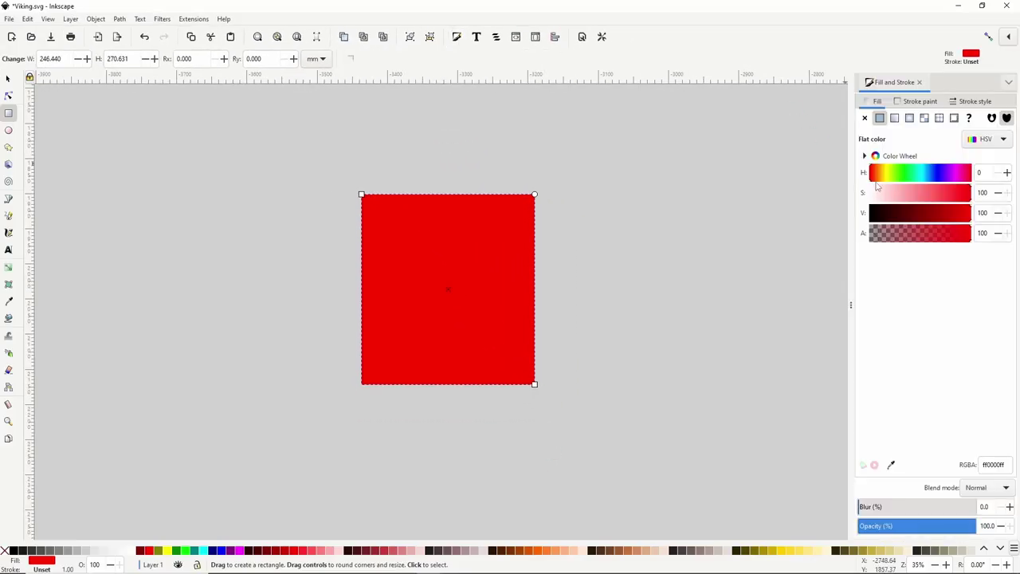
left_click_drag(873, 180, 904, 221)
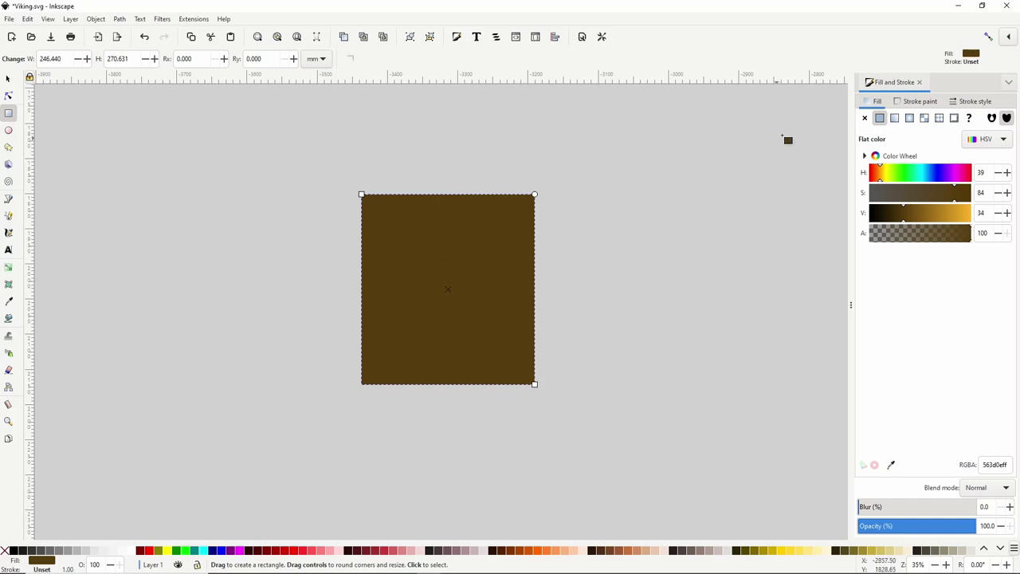
Remove the brown rectangle's stroke paint and convert the rectangle to a path.
left_click(912, 101)
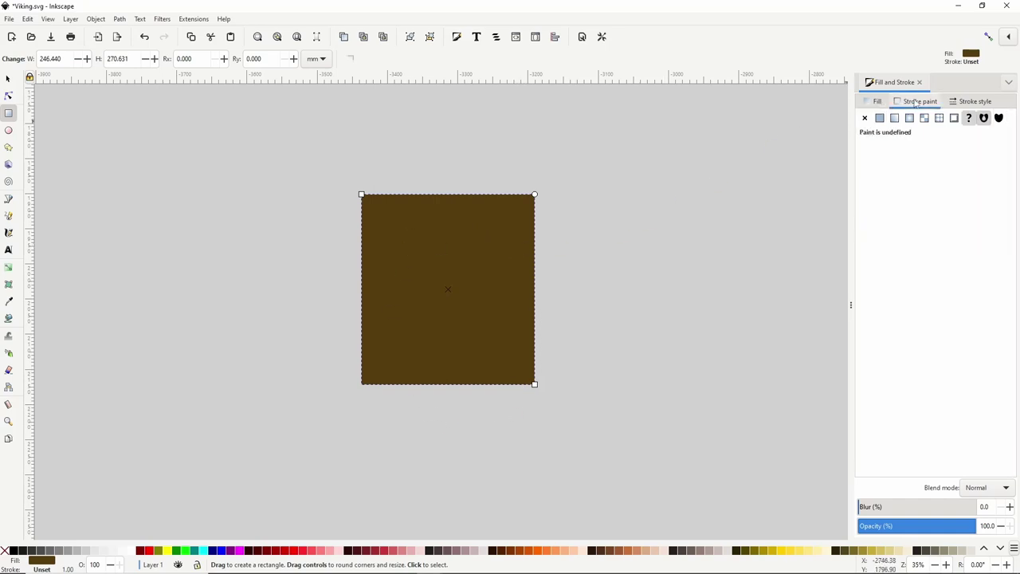
left_click(864, 121)
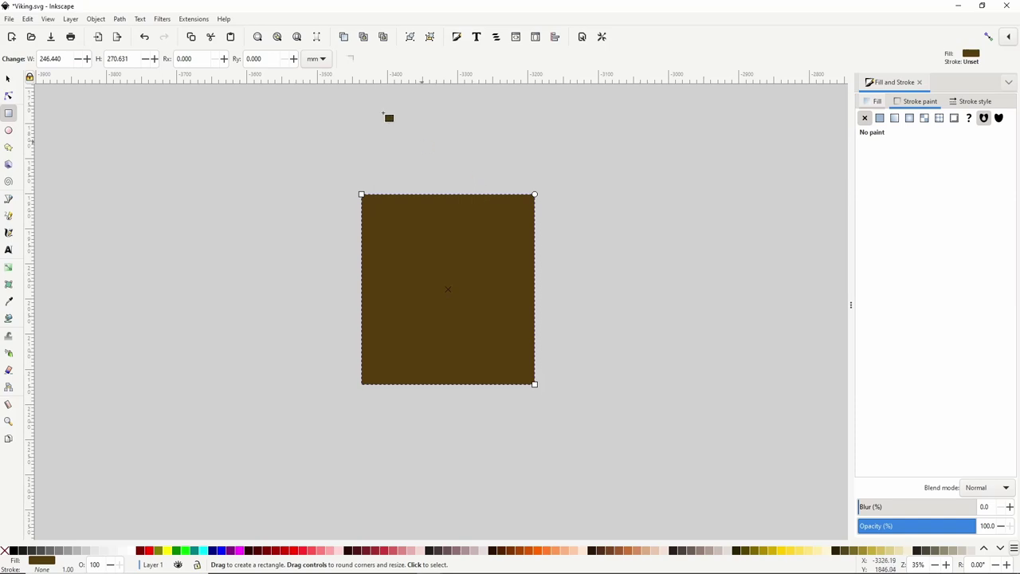
left_click(121, 21)
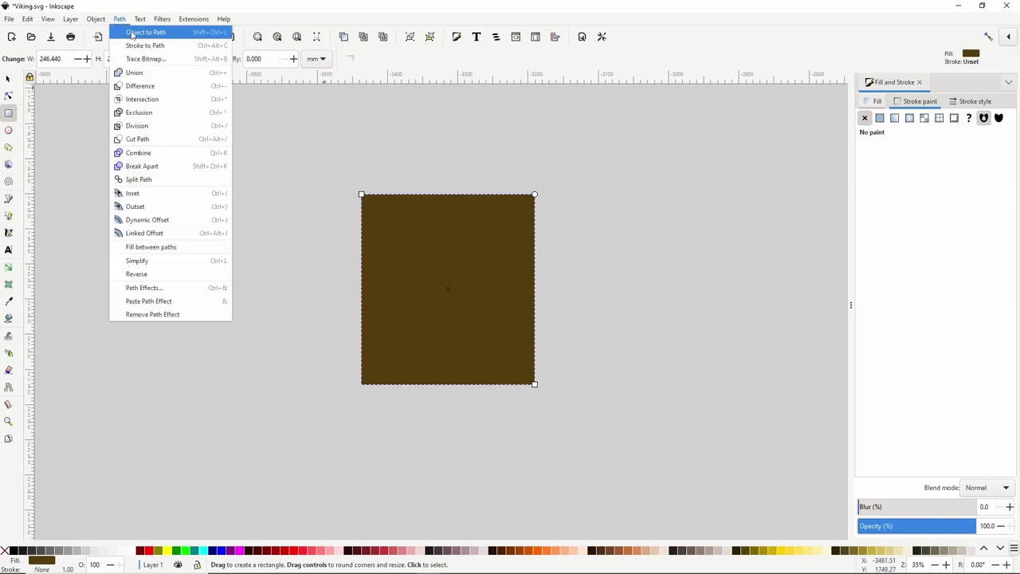
left_click(132, 34)
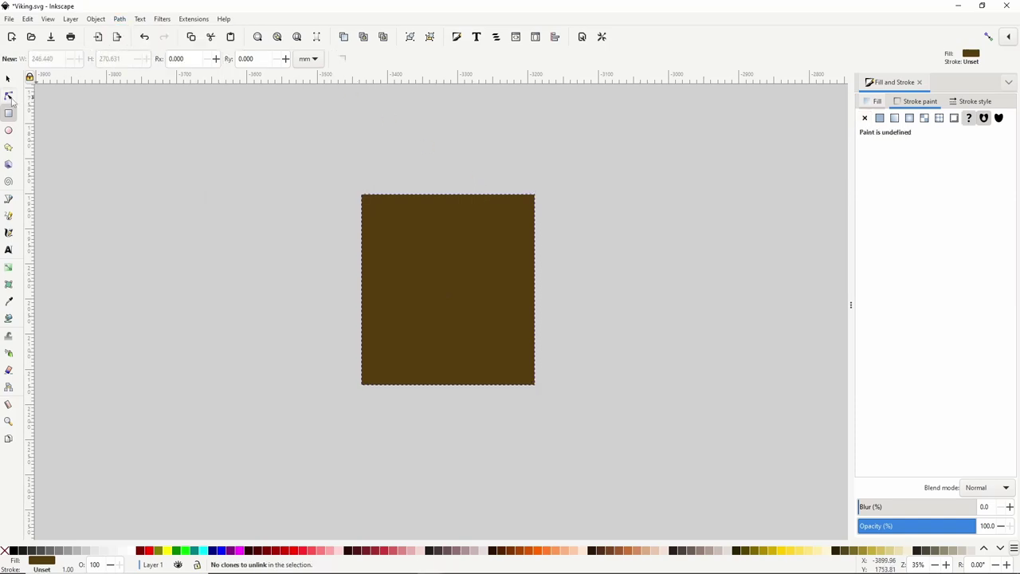
Make the two upper corner nodes of the brown path smooth to round off its top.
left_click(9, 96)
left_click_drag(319, 164, 559, 231)
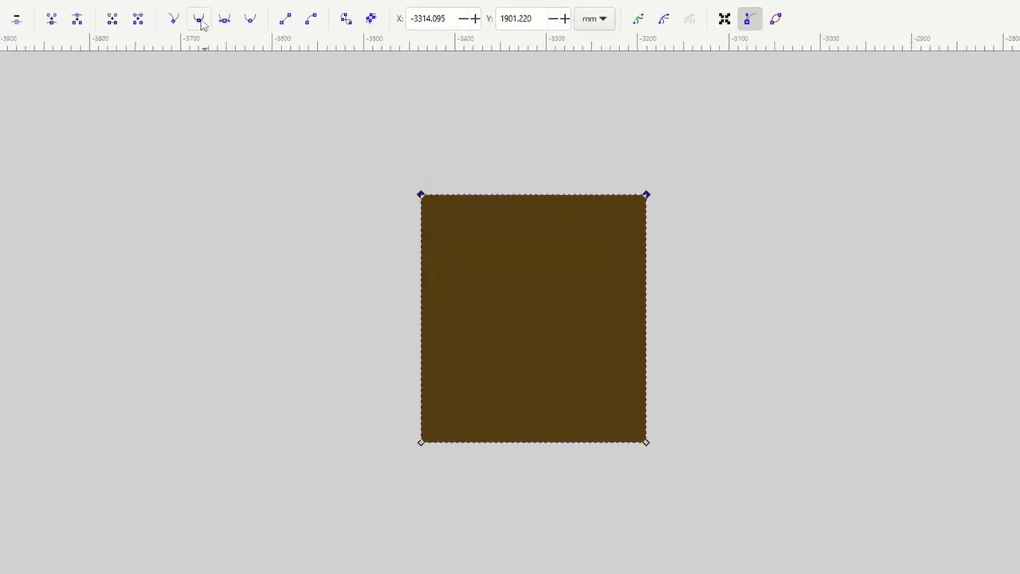
left_click(200, 20)
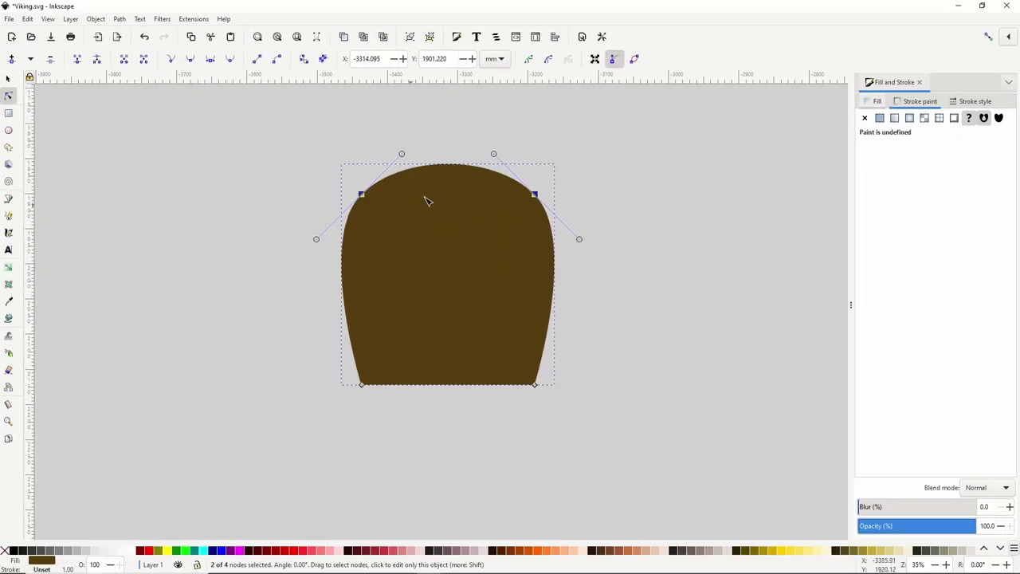
Add two nodes to the body's right side and shape a narrow waist, with a corner node there and the lower right corner flared outward.
double_click(553, 286)
left_click_drag(555, 288, 544, 253)
double_click(521, 319)
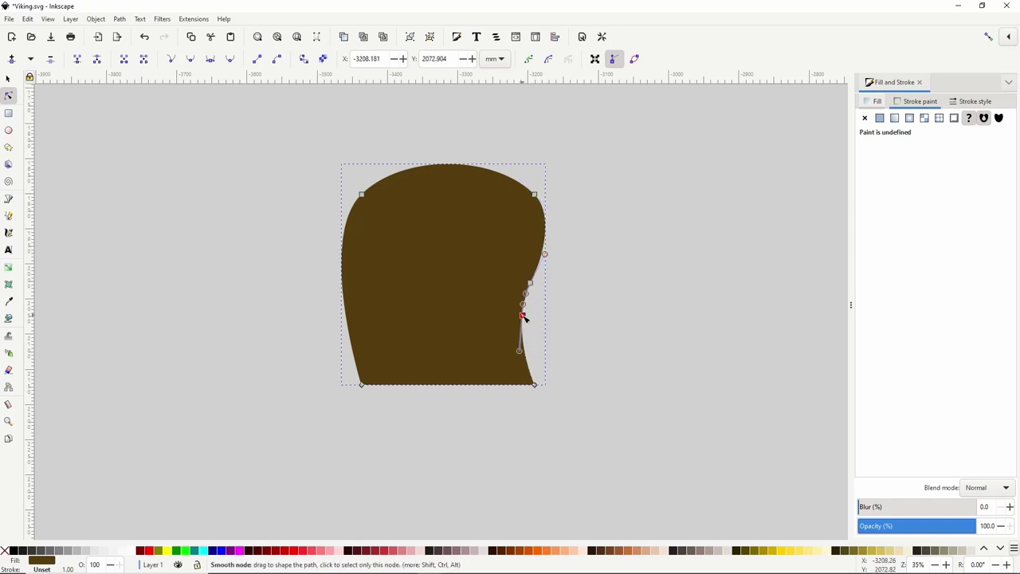
left_click(136, 18)
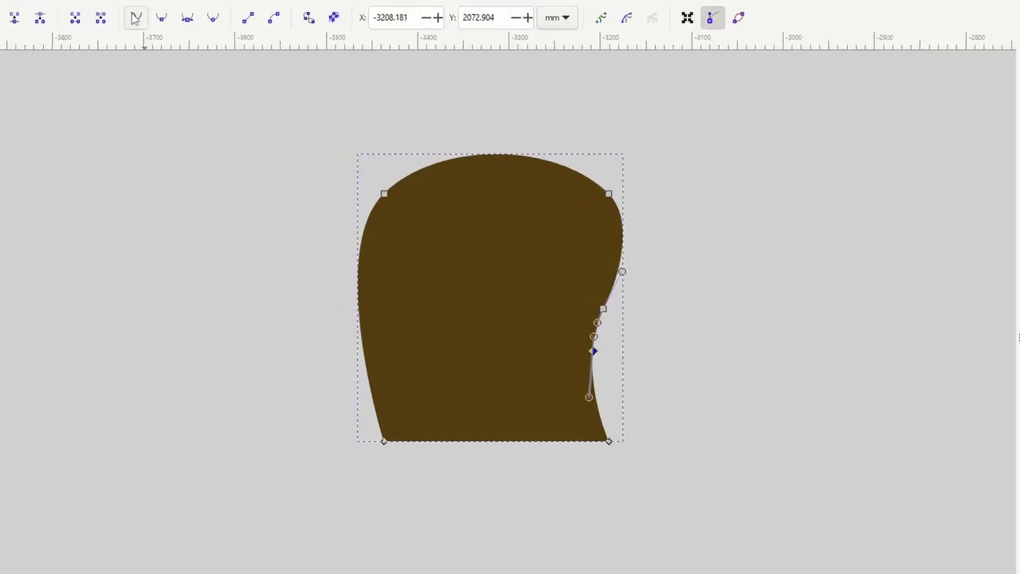
left_click_drag(523, 316, 526, 335)
left_click_drag(532, 285, 538, 297)
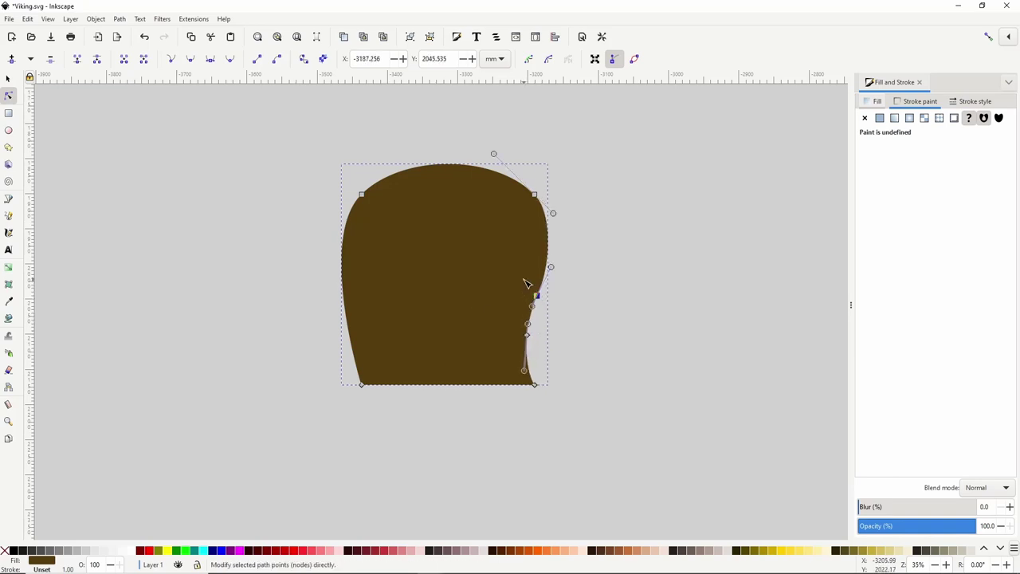
left_click_drag(524, 373, 562, 386)
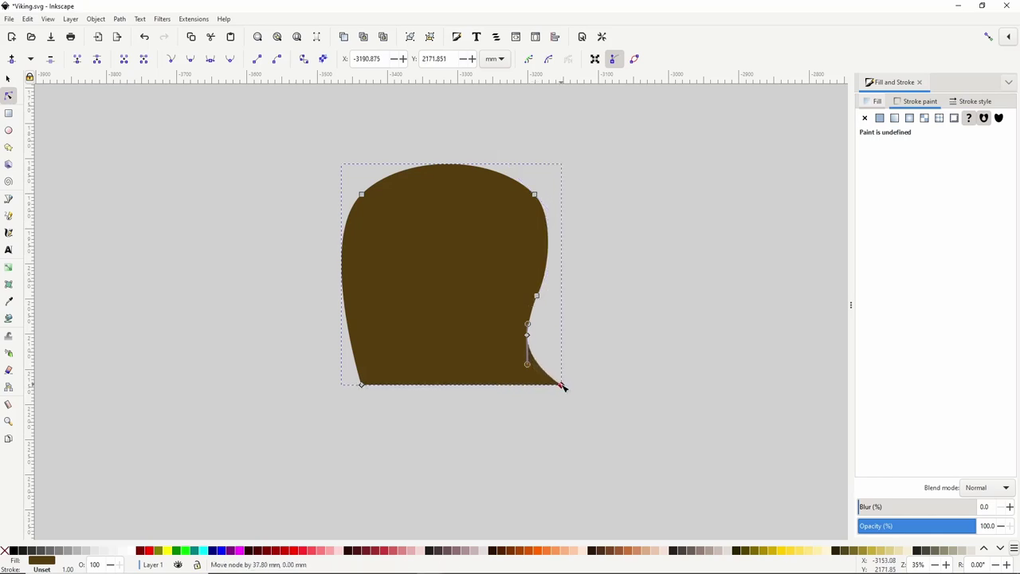
mouse_move(537, 296)
left_mouse_down()
mouse_move(529, 294)
mouse_move(549, 269)
mouse_move(530, 300)
left_mouse_up()
Shape the body's left side with an added waist corner node and an outward-flared lower corner, and bow the bottom edge downward.
double_click(345, 312)
left_click_drag(346, 311, 350, 341)
double_click(352, 332)
left_click(171, 60)
left_click_drag(362, 386, 333, 385)
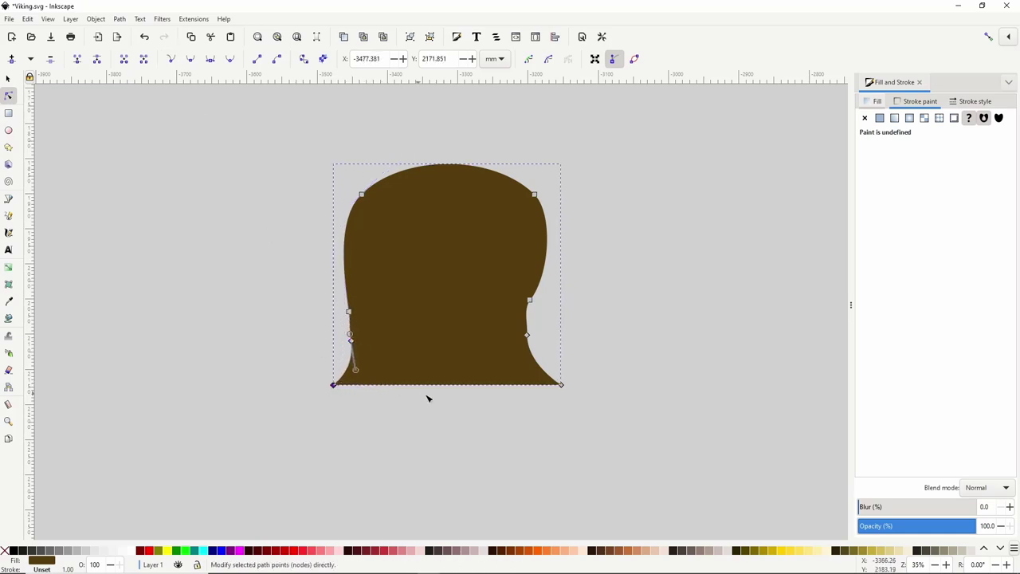
left_click_drag(443, 386, 443, 400)
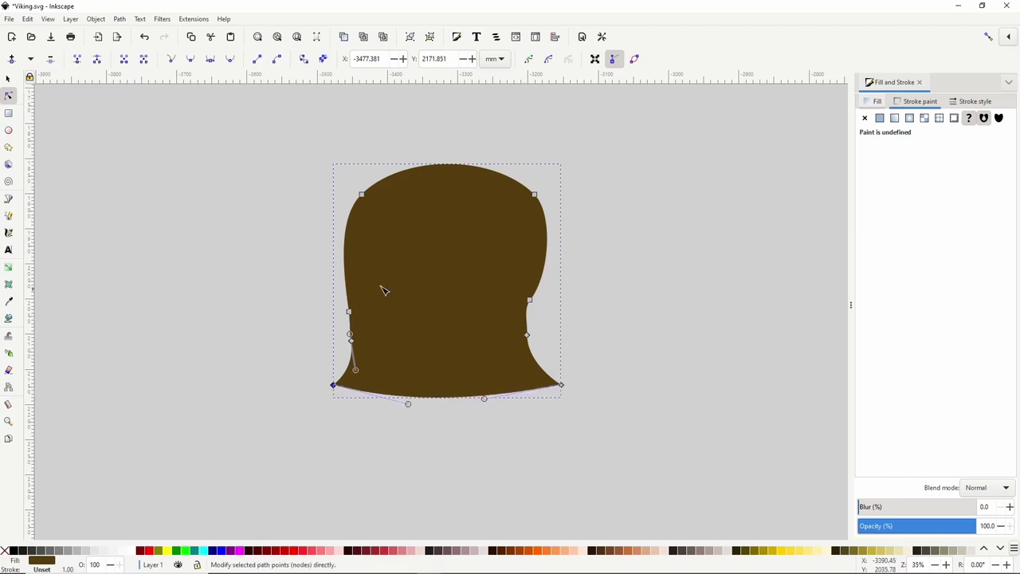
Draw a belt rectangle about 261 by 36 mm across the body's waist and fill it with grey.
left_click(8, 114)
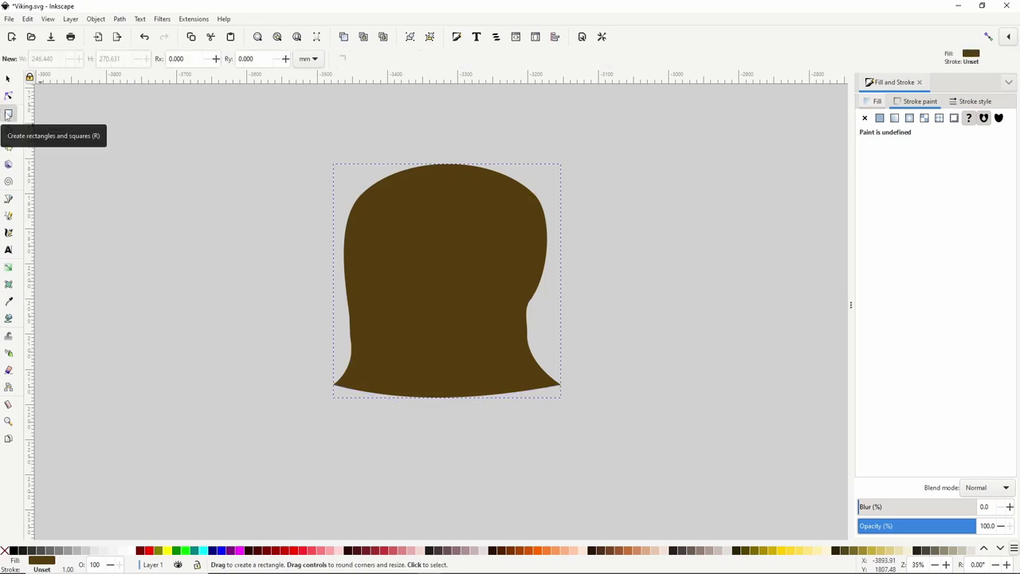
left_click_drag(348, 323, 531, 348)
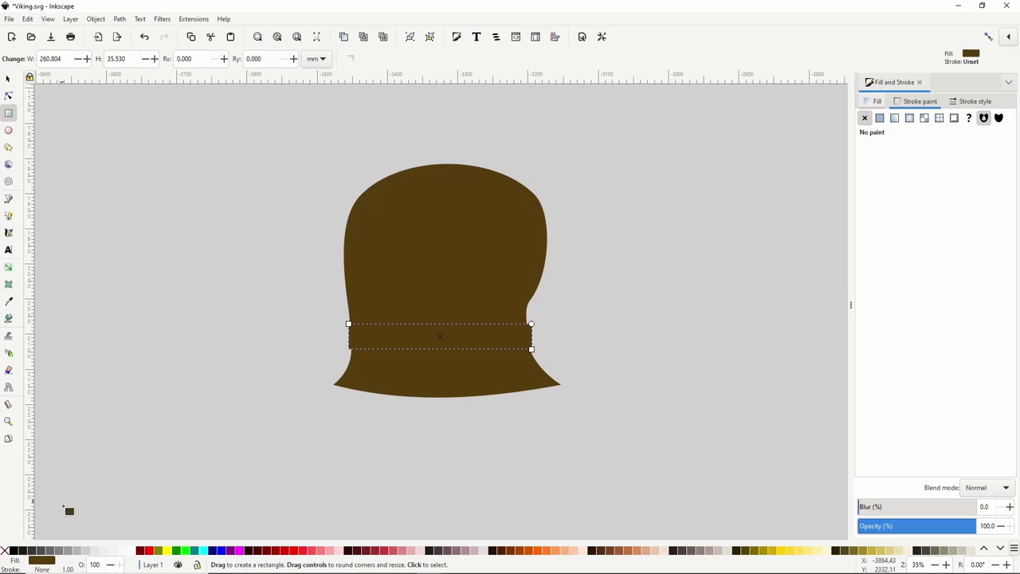
left_click(63, 551)
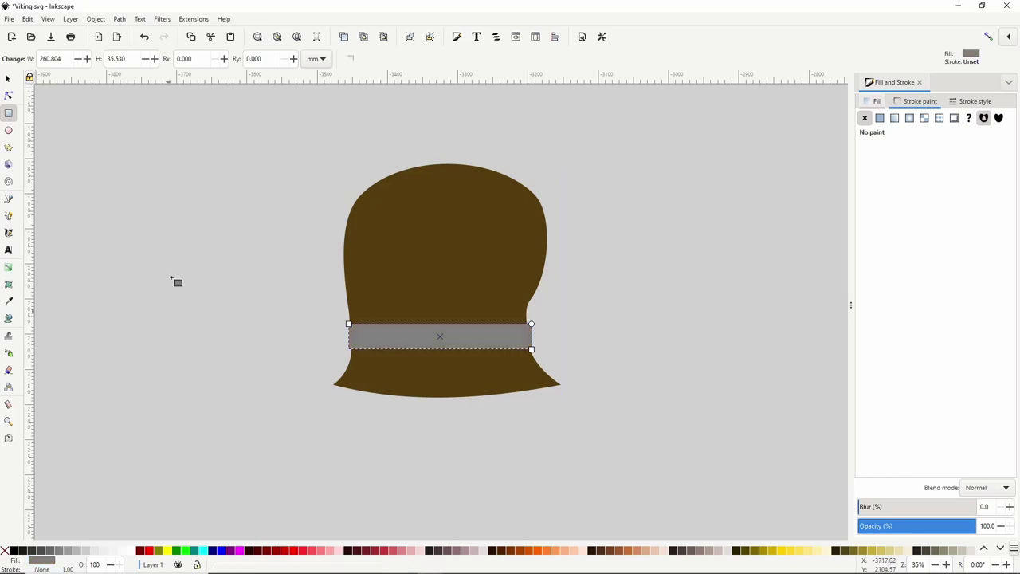
Convert the grey belt to a path, bow its edges slightly outward and adjust its corner nodes to fit the waist.
left_click(119, 19)
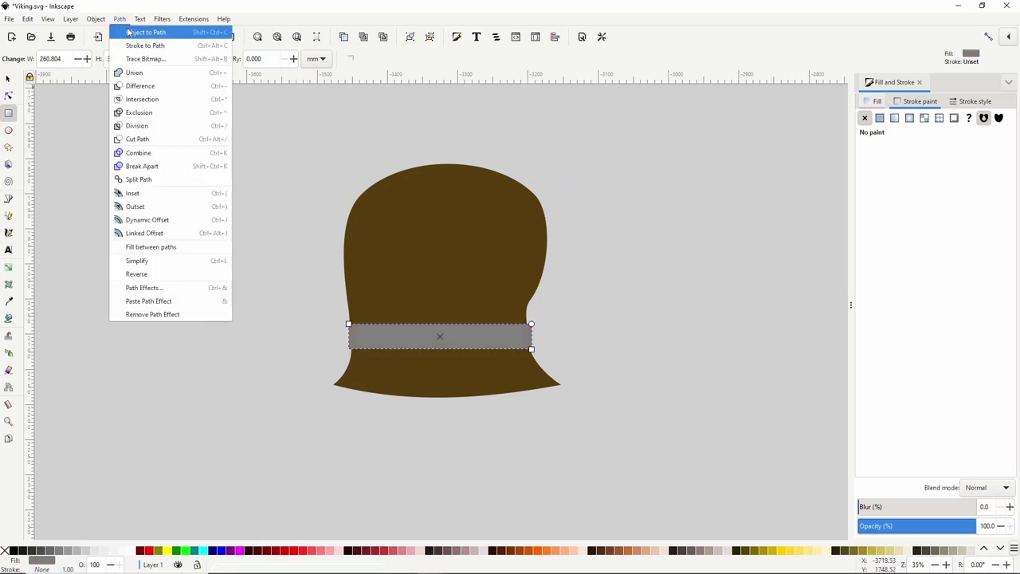
left_click(127, 31)
key("n")
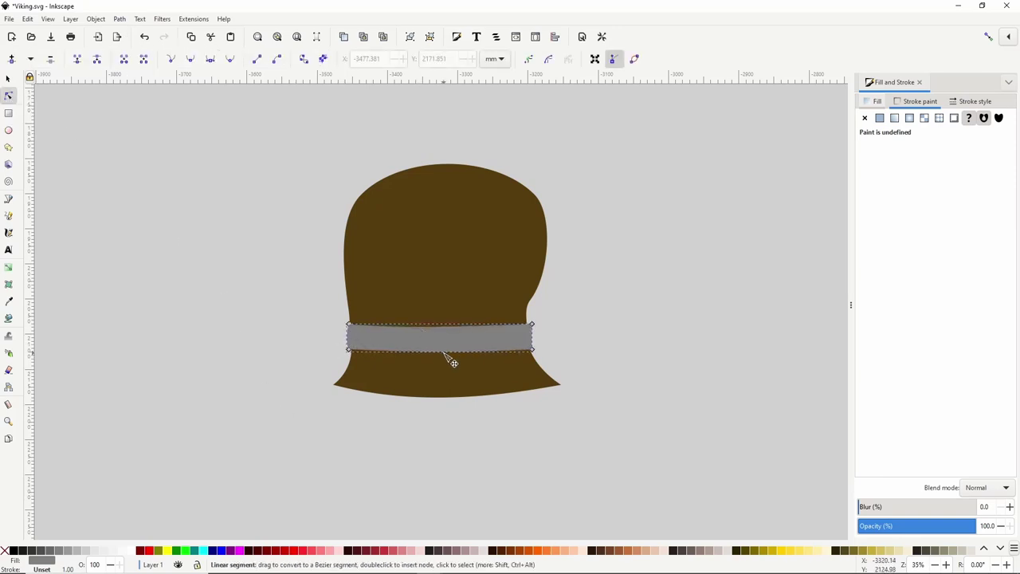
left_click(532, 325)
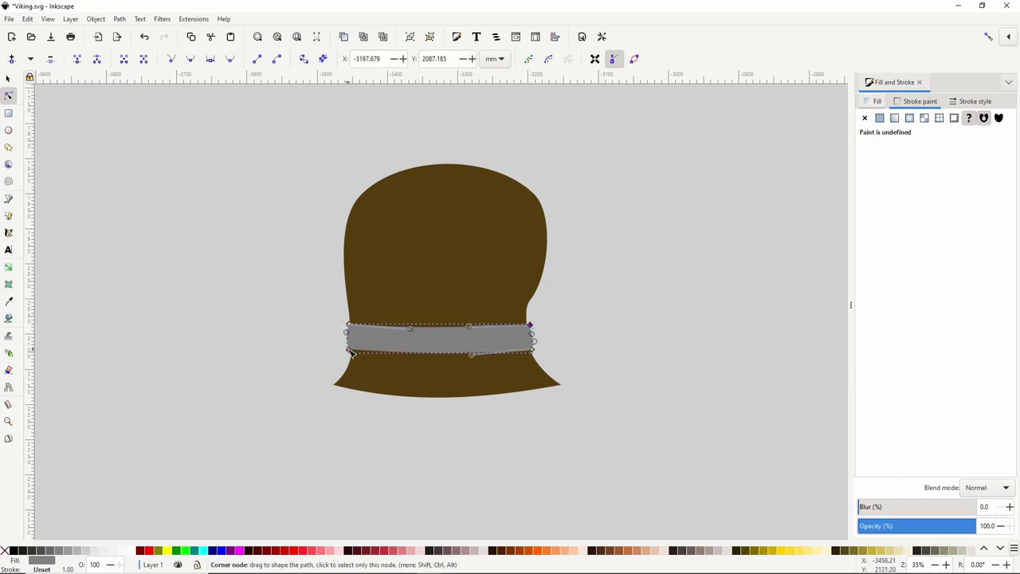
left_click_drag(348, 349, 350, 351)
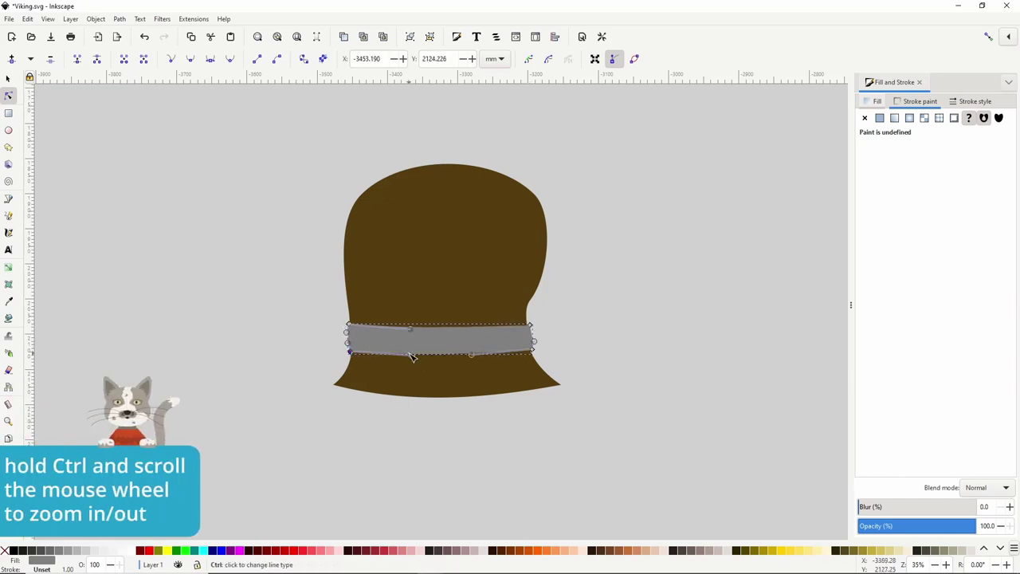
scroll(403, 343, "up", 2, "ctrl")
scroll(419, 346, "down", 1, "ctrl")
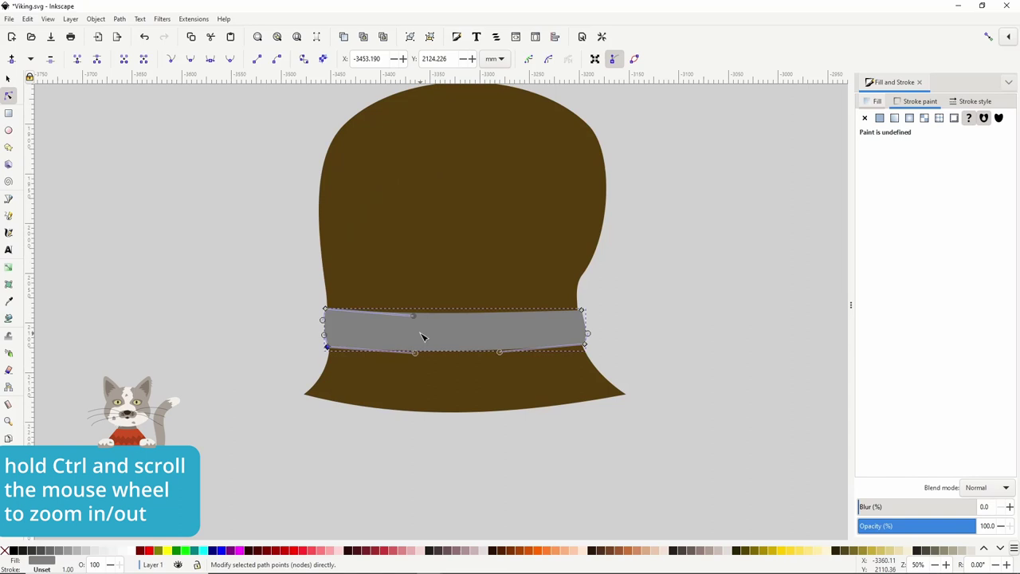
left_click_drag(464, 272, 421, 295)
left_click_drag(287, 335, 284, 334)
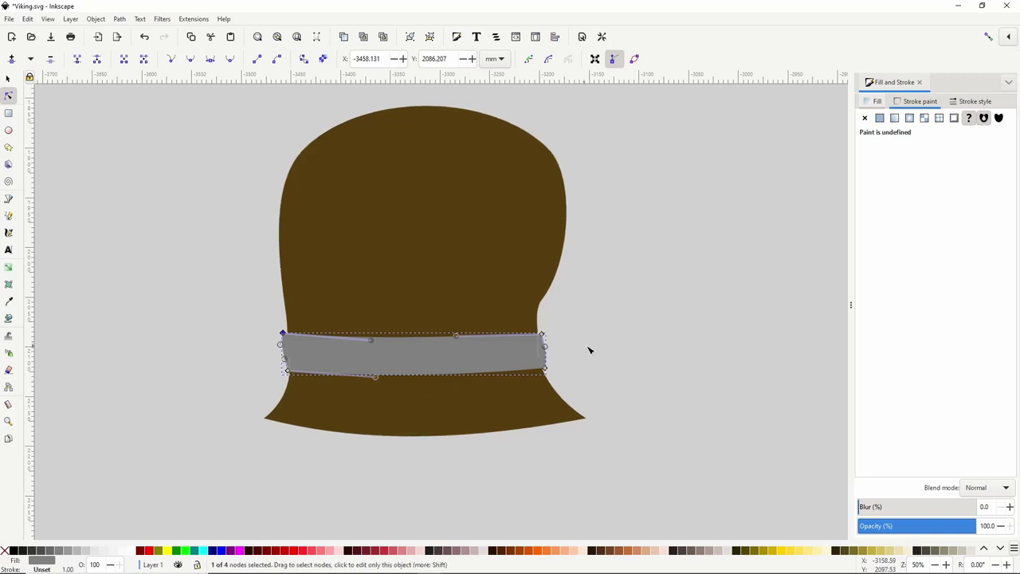
Slightly round the belt's four corners with the Corners (Fillet/Chamfer) path effect and convert the result to a path.
left_click(121, 19)
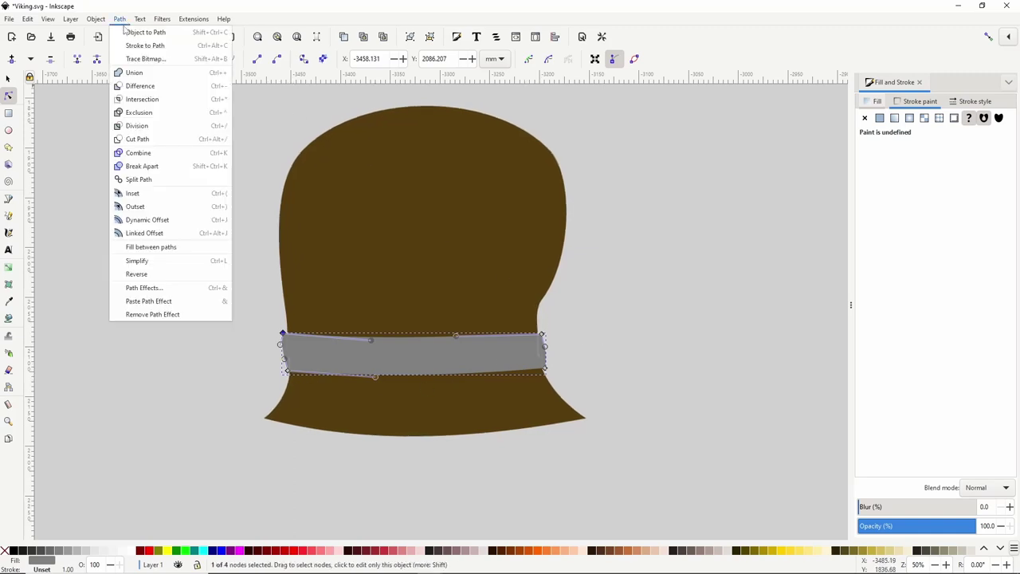
left_click(145, 287)
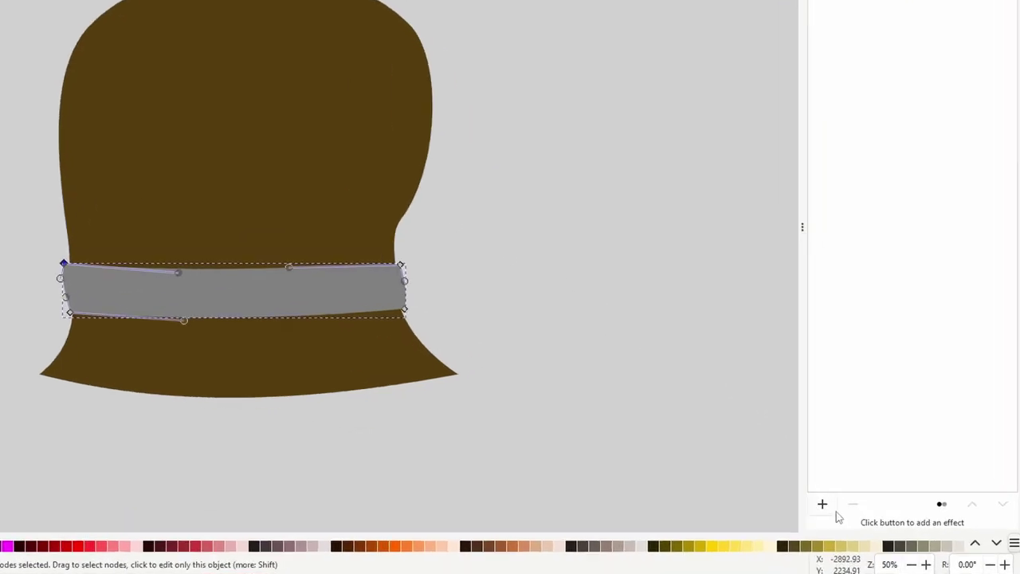
left_click(866, 518)
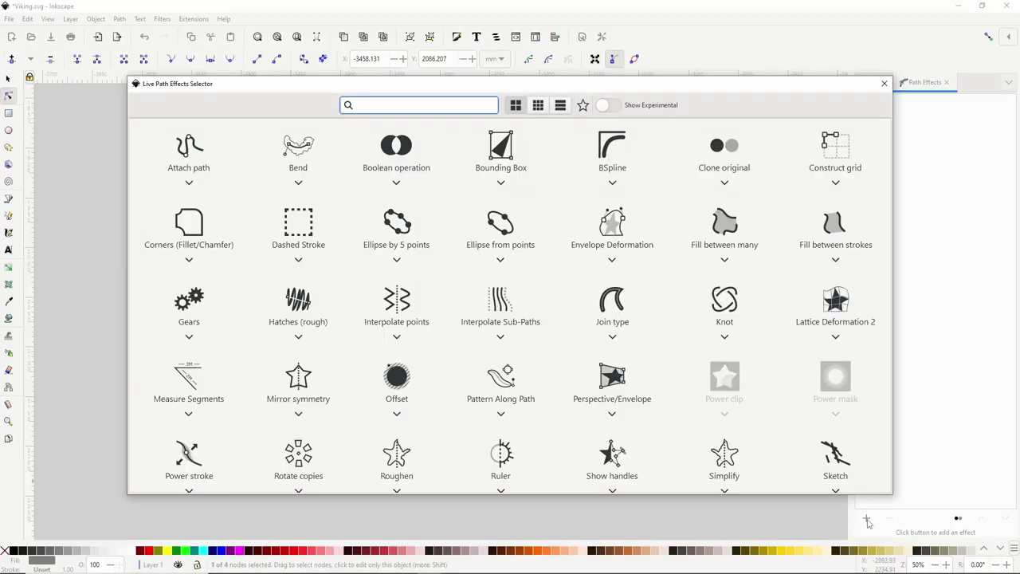
left_click(198, 222)
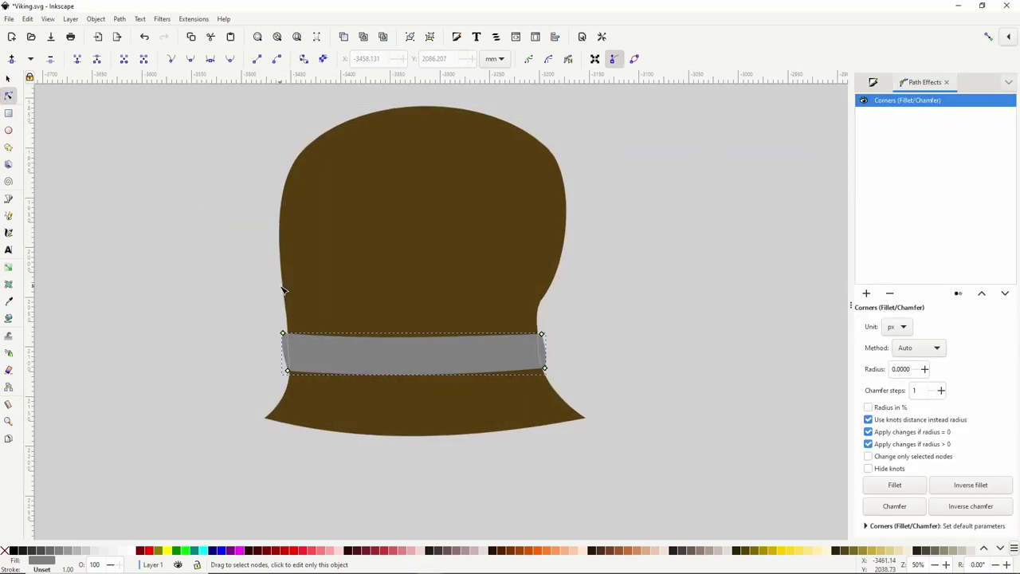
scroll(293, 344, "up", 2)
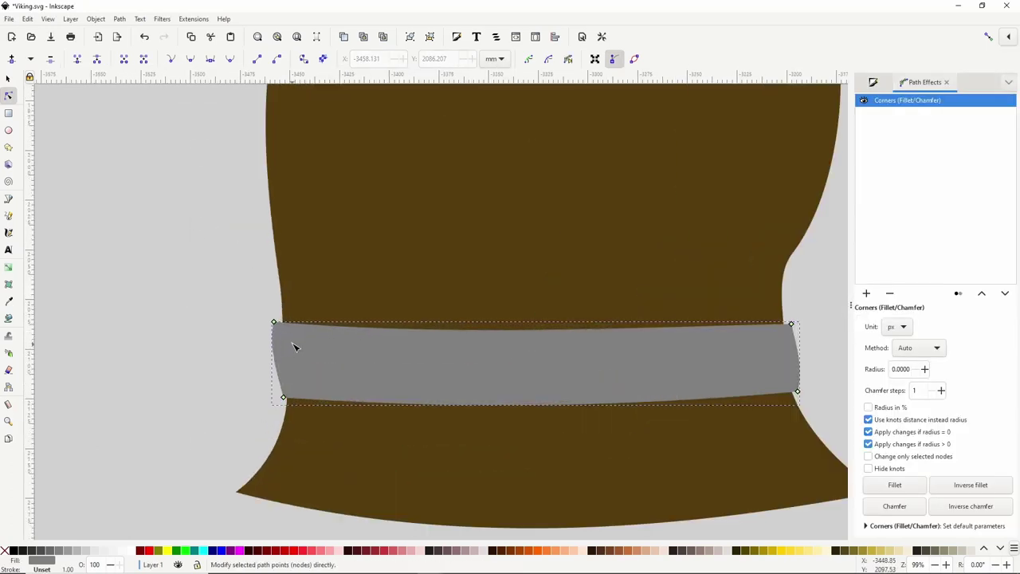
left_click_drag(275, 323, 279, 333)
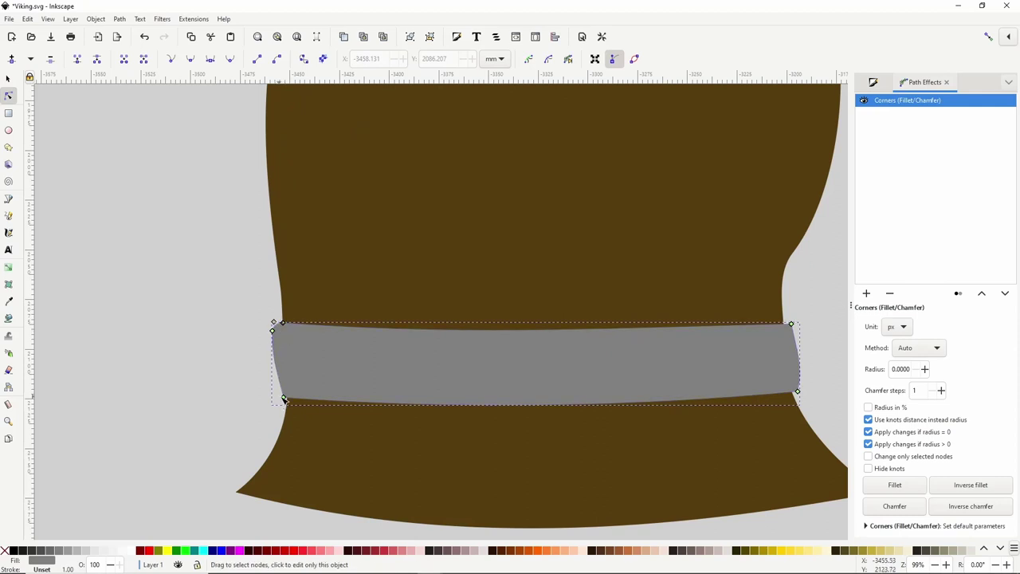
left_click_drag(284, 397, 282, 392)
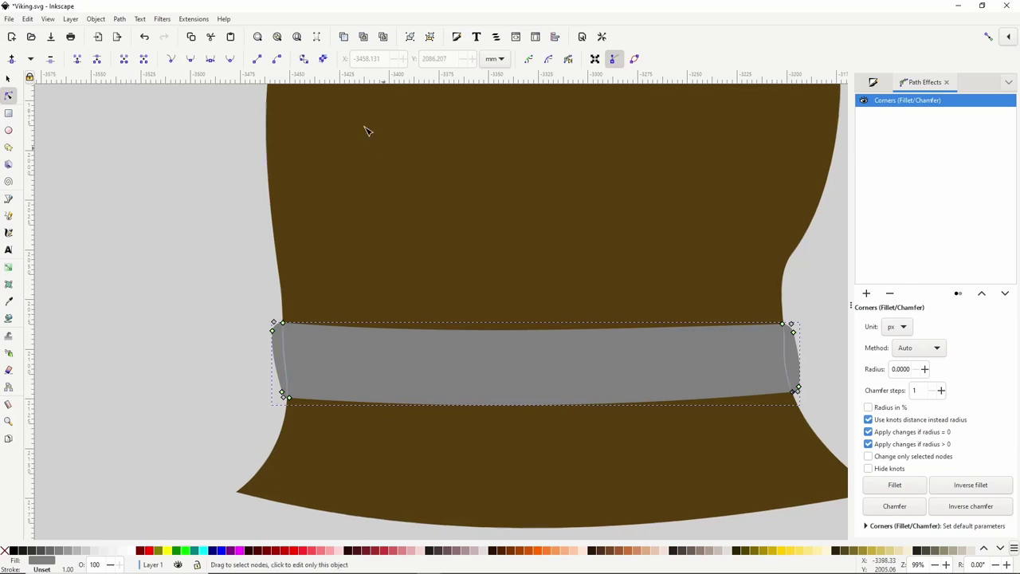
left_click(121, 19)
left_click(126, 34)
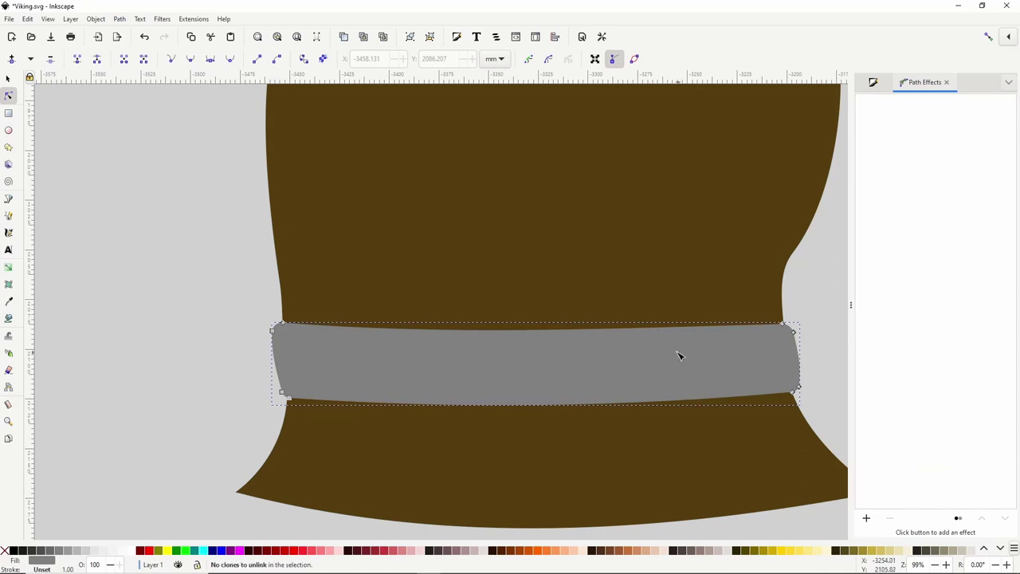
Draw a buckle rectangle about 43 by 42 mm over the belt near its right end.
scroll(658, 346, "down", 2)
left_click_drag(698, 270, 645, 284)
left_click(9, 113)
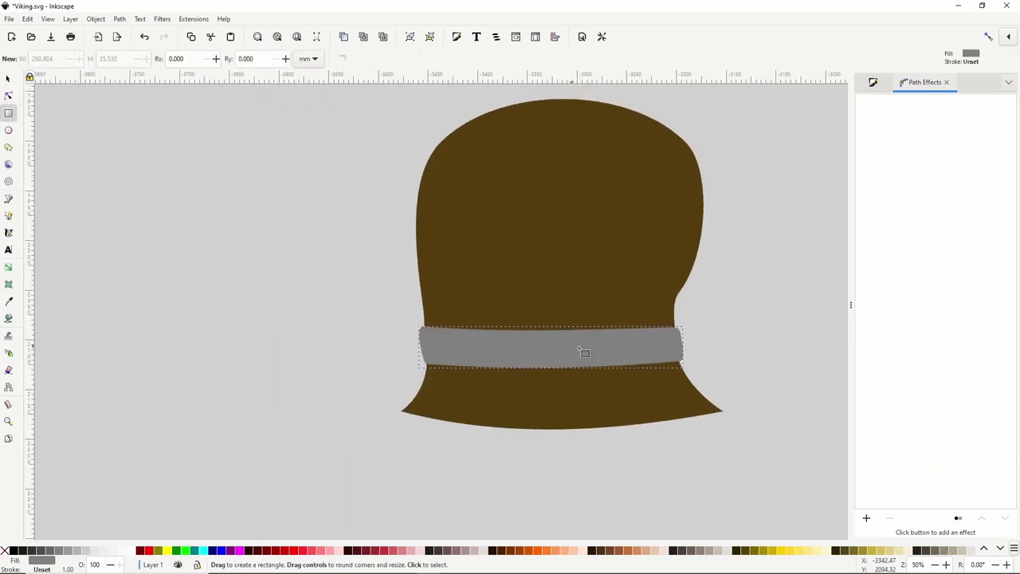
left_click_drag(619, 326, 661, 366)
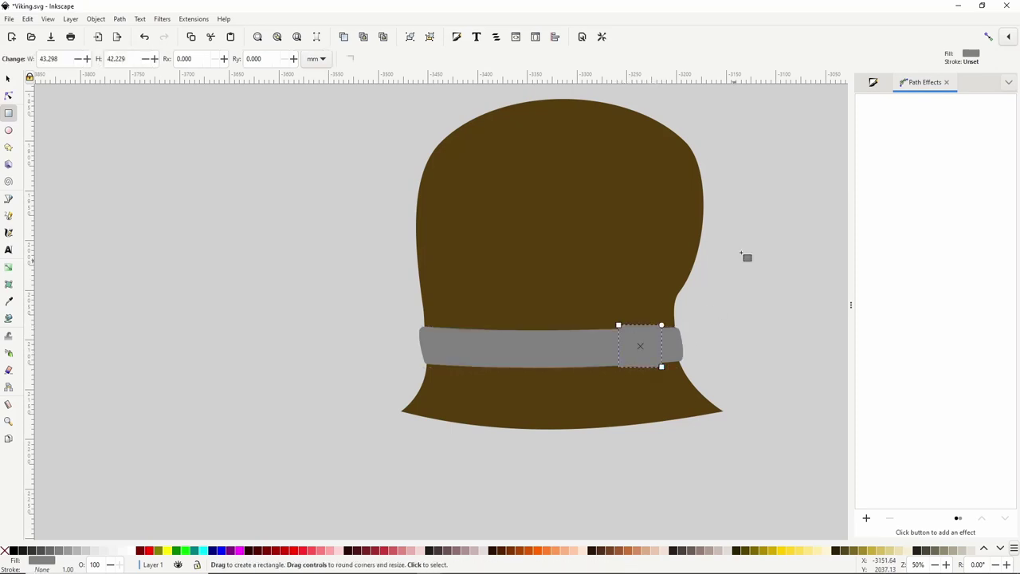
Fill the buckle rectangle with a gold flat colour of hue 49, saturation 93 and value 80.
left_click(863, 83)
left_click(869, 102)
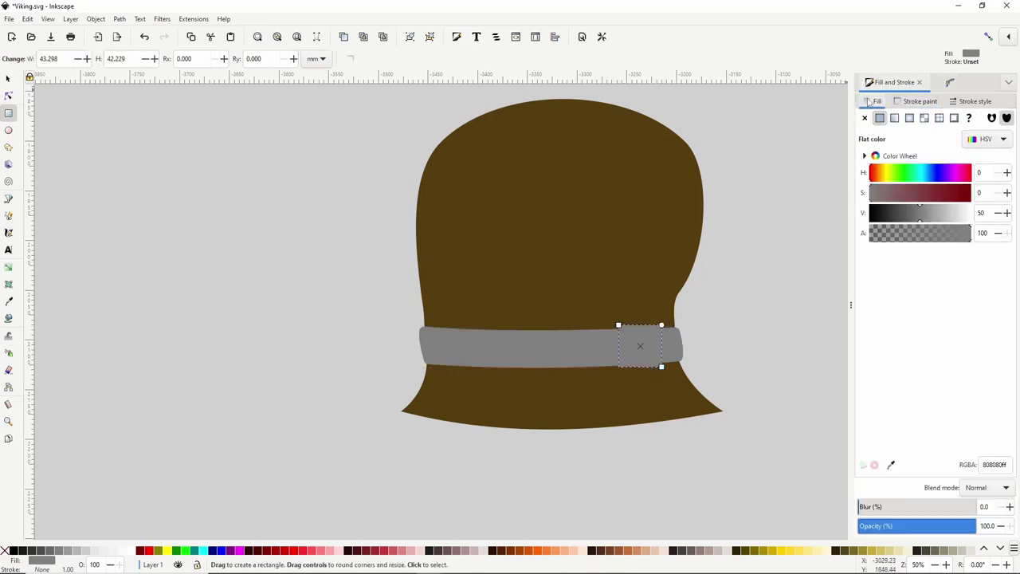
left_click_drag(874, 178, 951, 218)
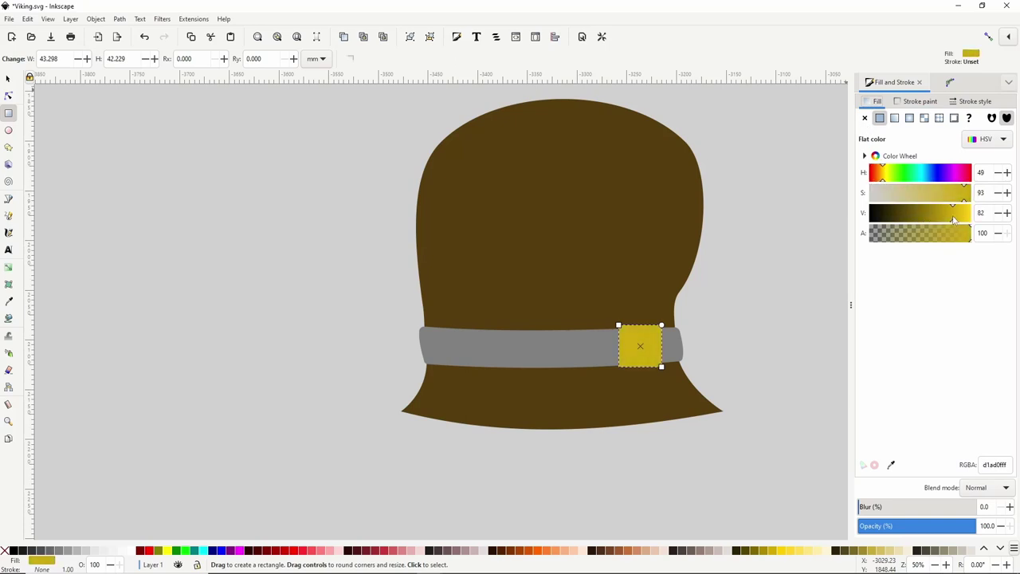
Convert the gold buckle to a path, then shift its corner nodes and bow its edges slightly to follow the belt.
left_click(120, 19)
left_click(120, 36)
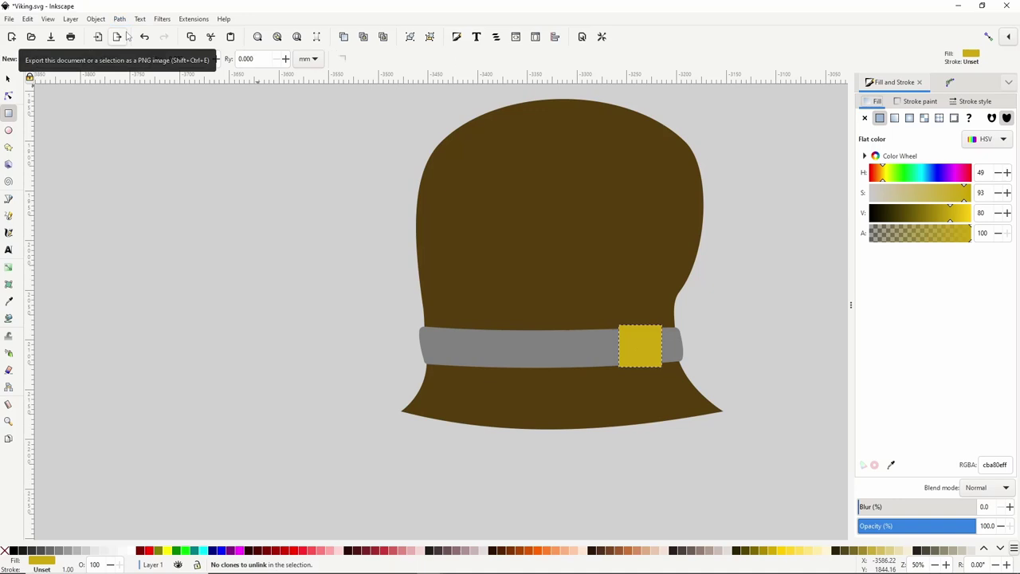
left_click(9, 96)
left_click_drag(663, 366, 623, 369)
left_click_drag(640, 325, 664, 343)
scroll(670, 342, "up", 2)
left_click_drag(572, 349, 568, 349)
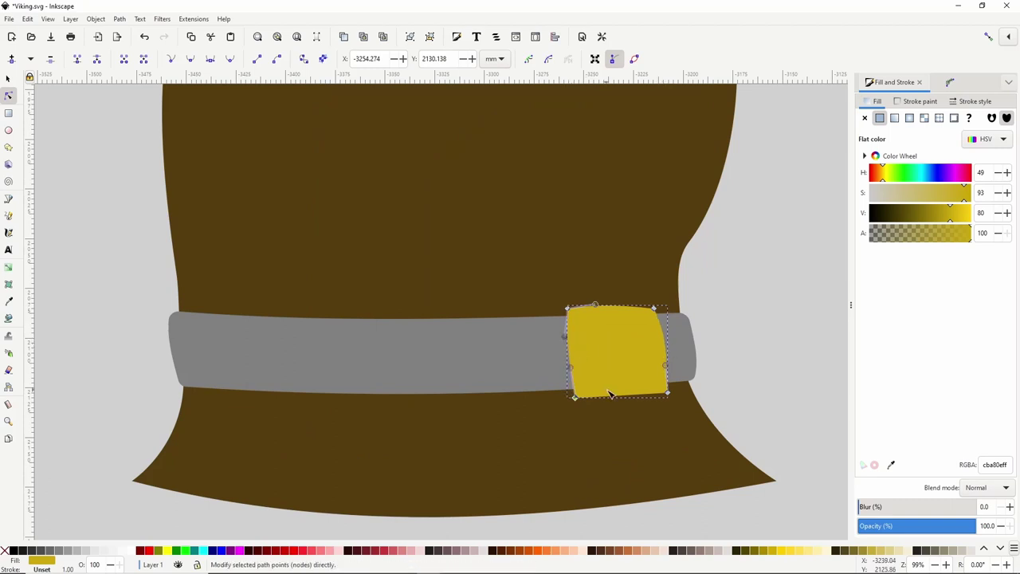
left_click_drag(622, 395, 622, 398)
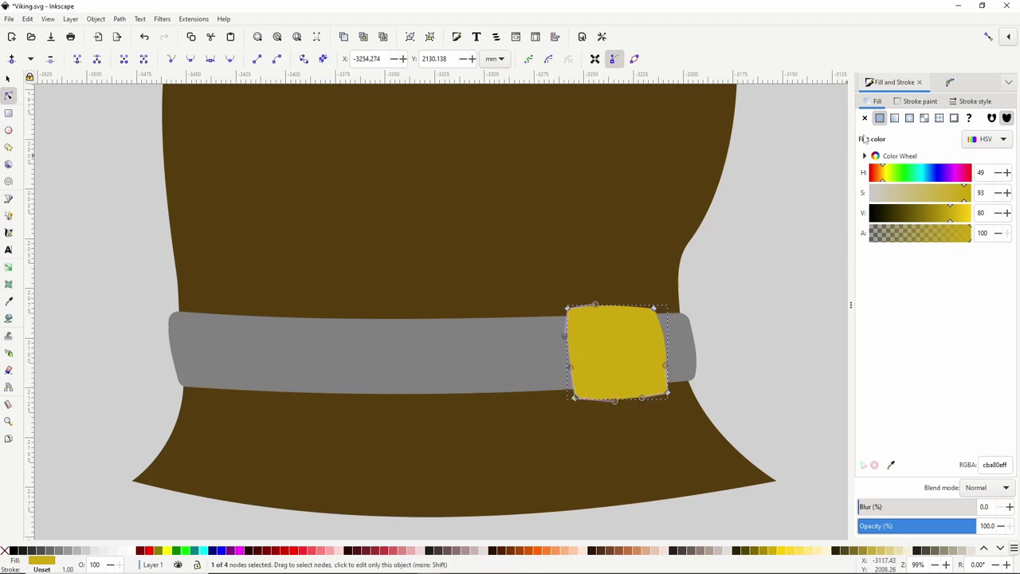
Round the buckle's corners with the Corners (Fillet/Chamfer) path effect at radius 14 px and convert the result to a path.
left_click(949, 83)
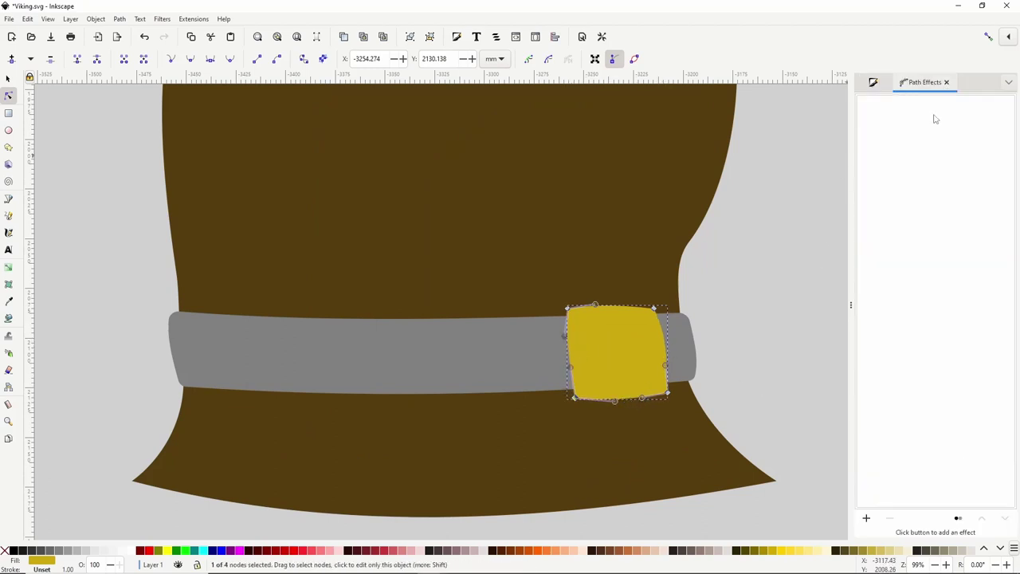
left_click(866, 519)
left_click(219, 229)
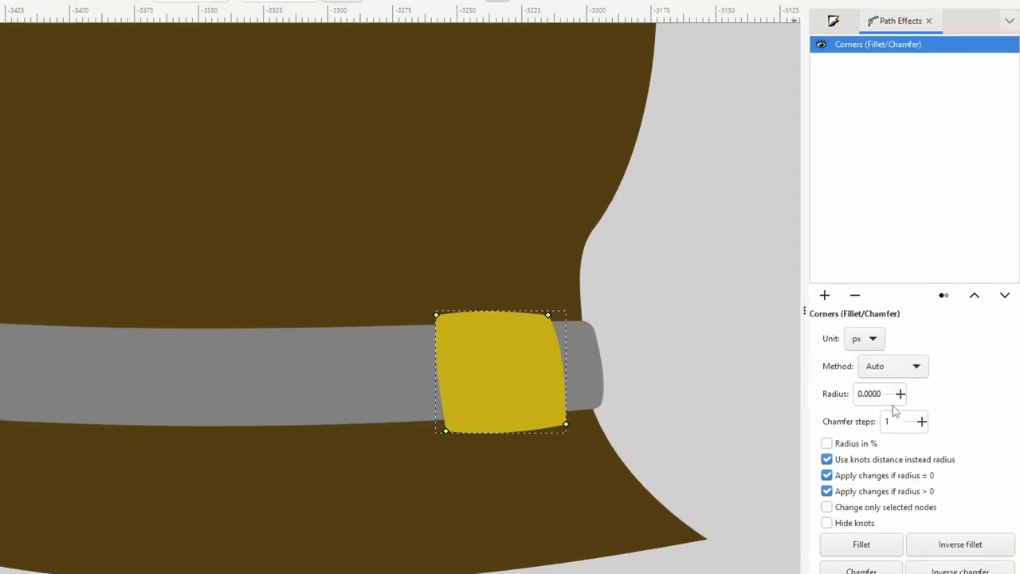
left_click(874, 394)
scroll(875, 394, "up", 12)
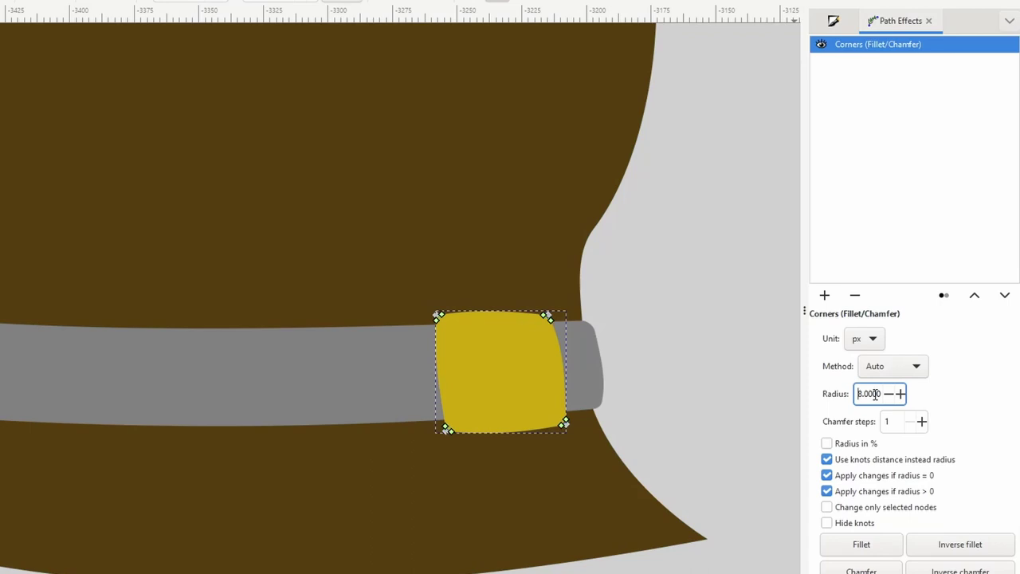
scroll(875, 395, "up", 2)
left_click(665, 350)
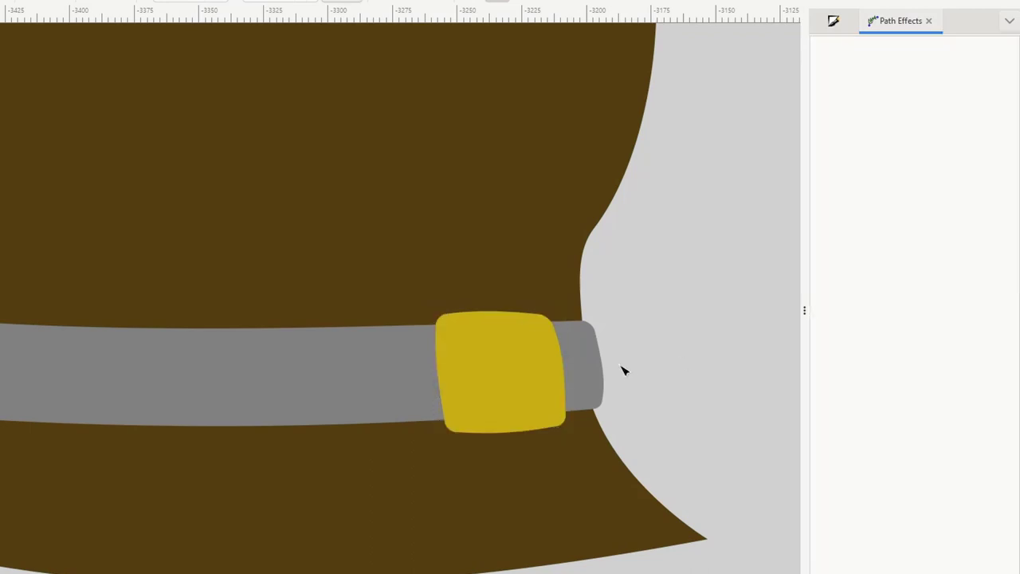
left_click(535, 353)
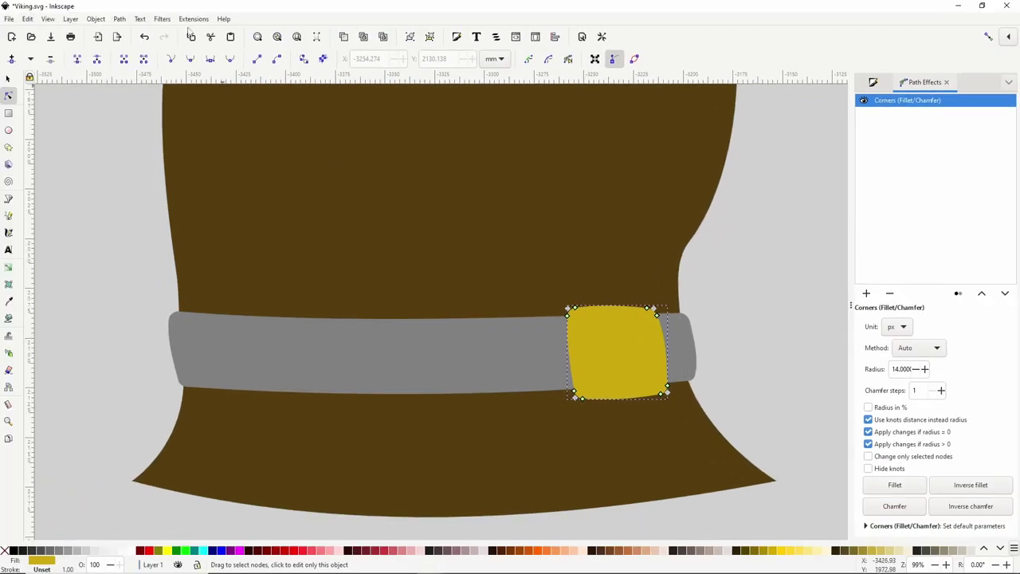
left_click(119, 18)
left_click(132, 33)
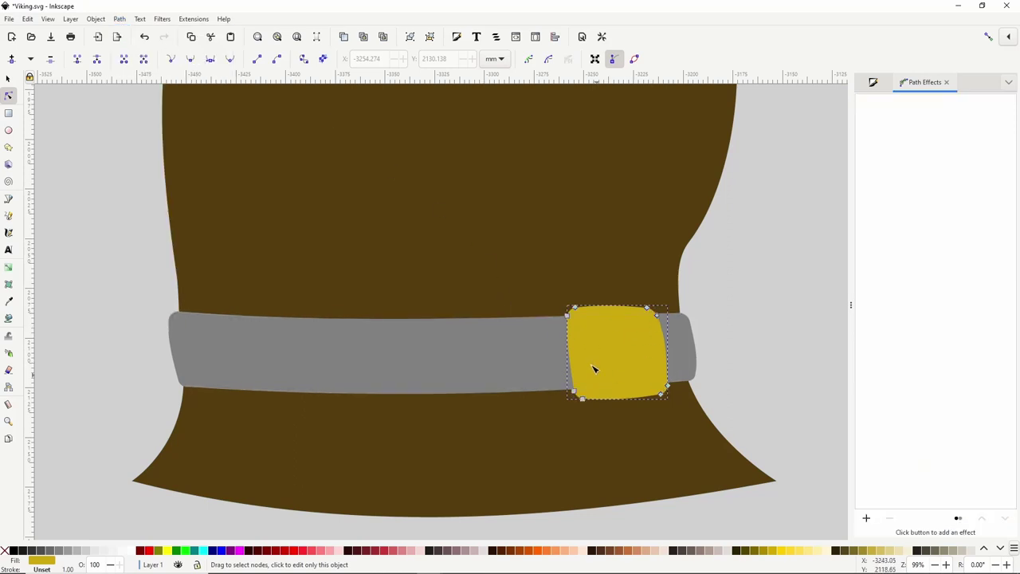
Duplicate the buckle in red, shrink the copy about its centre to about 36 by 34 mm and subtract it from the gold shape.
key("s")
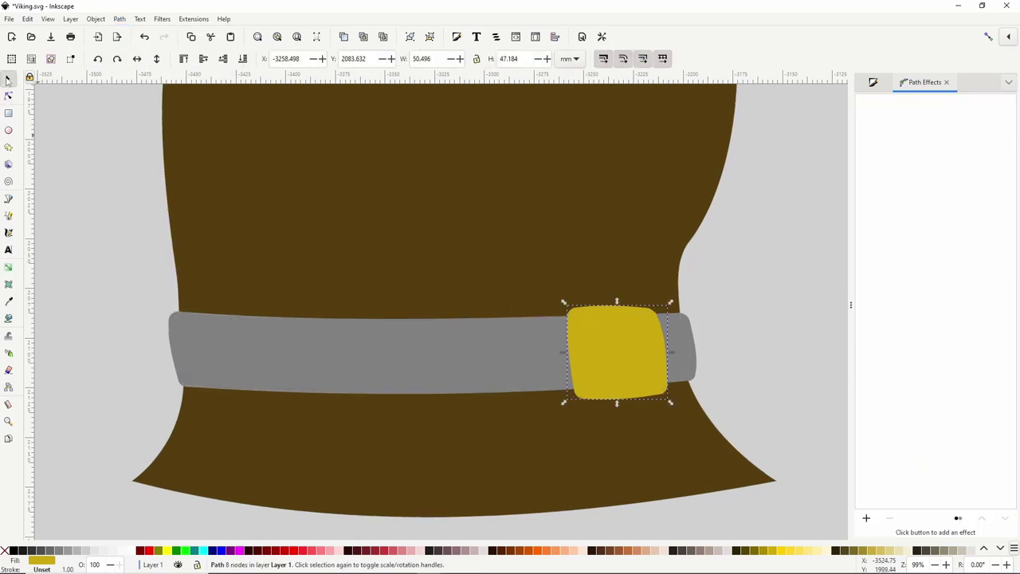
right_click(594, 338)
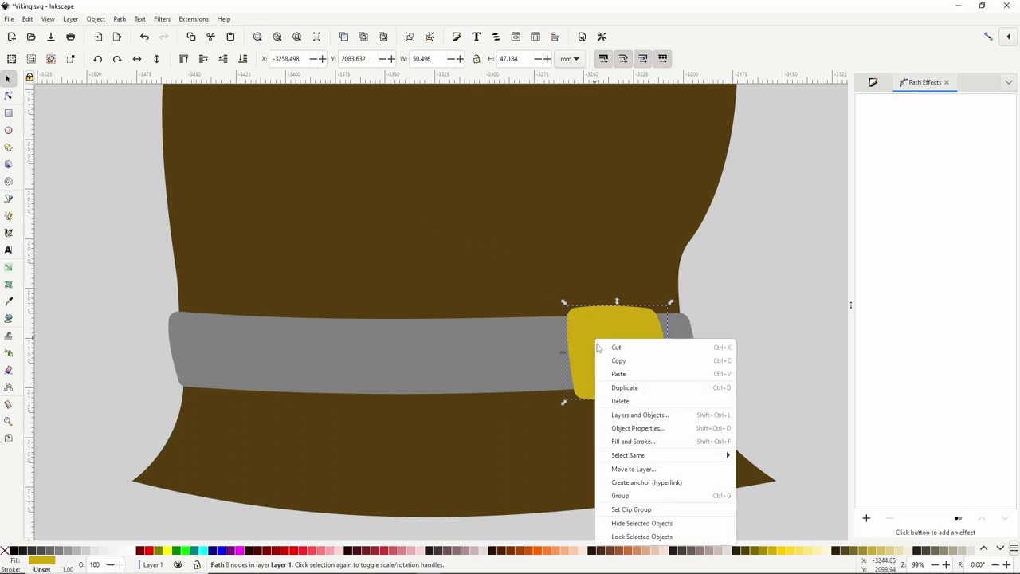
left_click(623, 387)
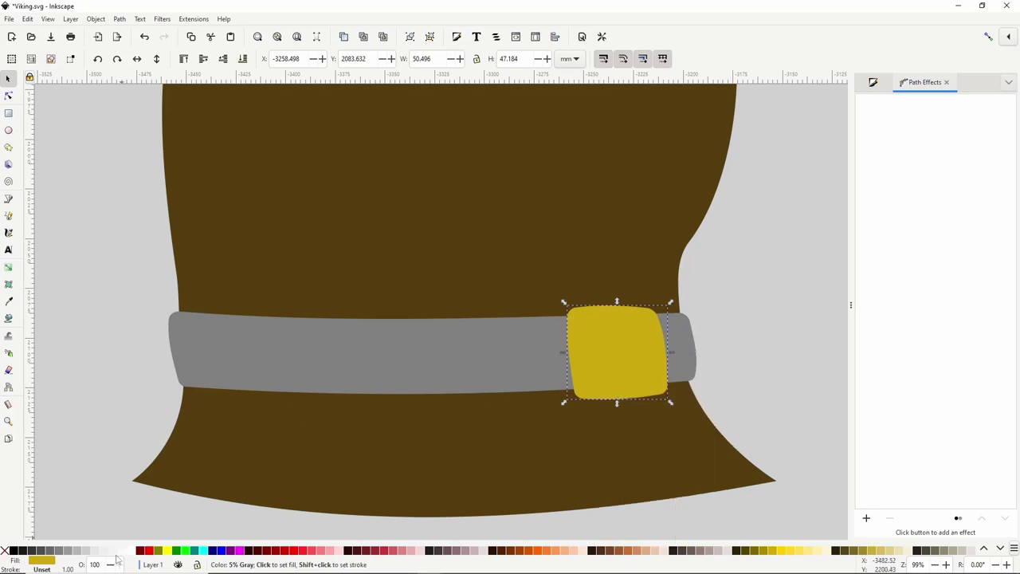
left_click(149, 550)
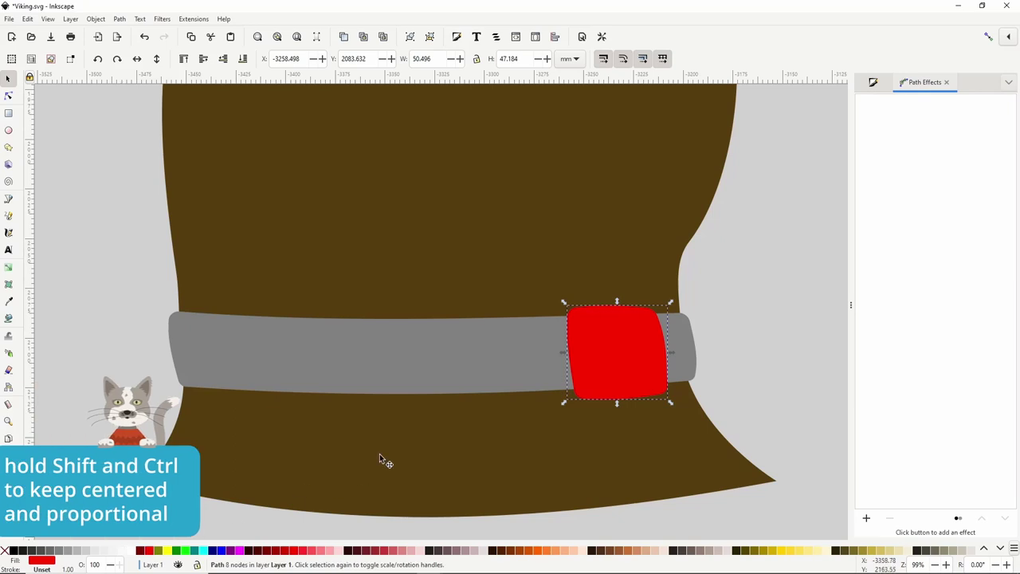
left_click_drag(669, 400, 656, 389)
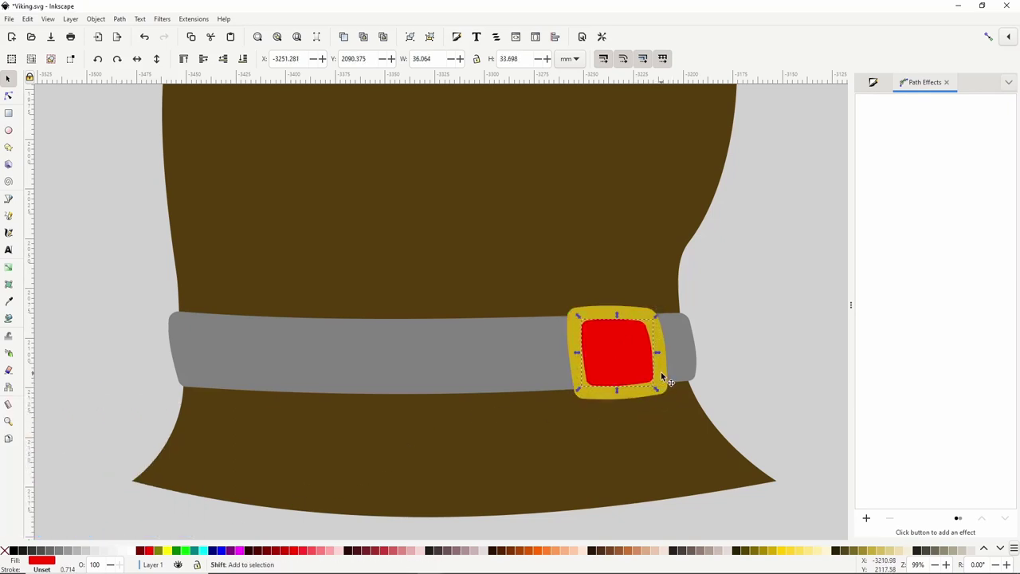
left_click(661, 371, "shift")
left_click(119, 18)
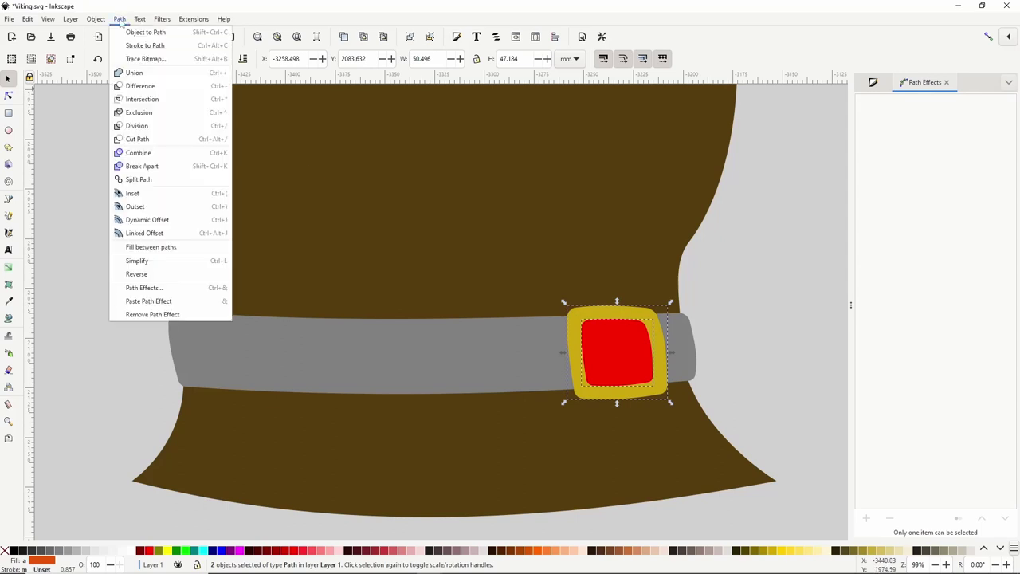
left_click(145, 86)
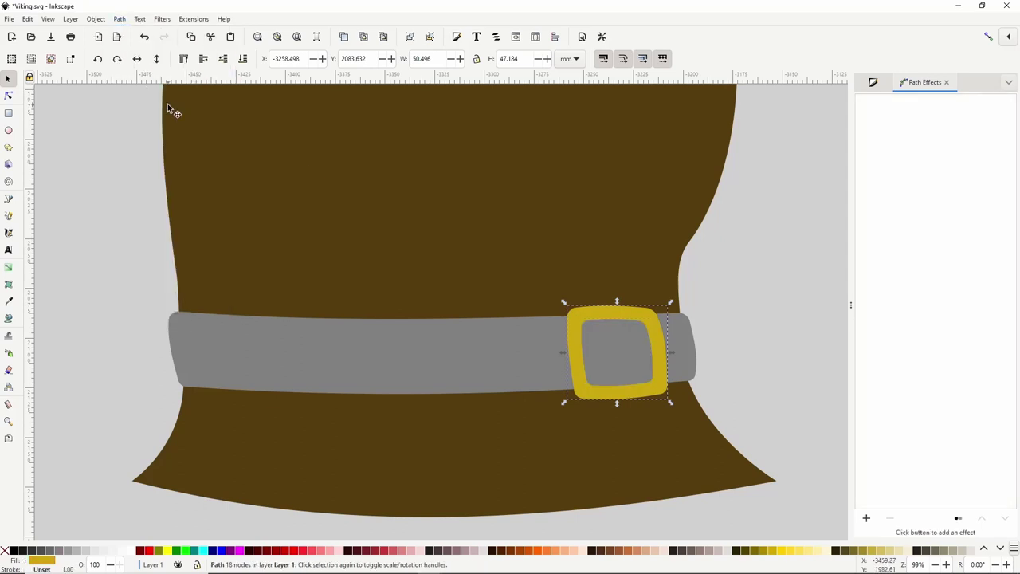
Create a black linked offset behind the brown body, expand it into a thick outline and convert it to a path.
scroll(307, 181, "down", 3)
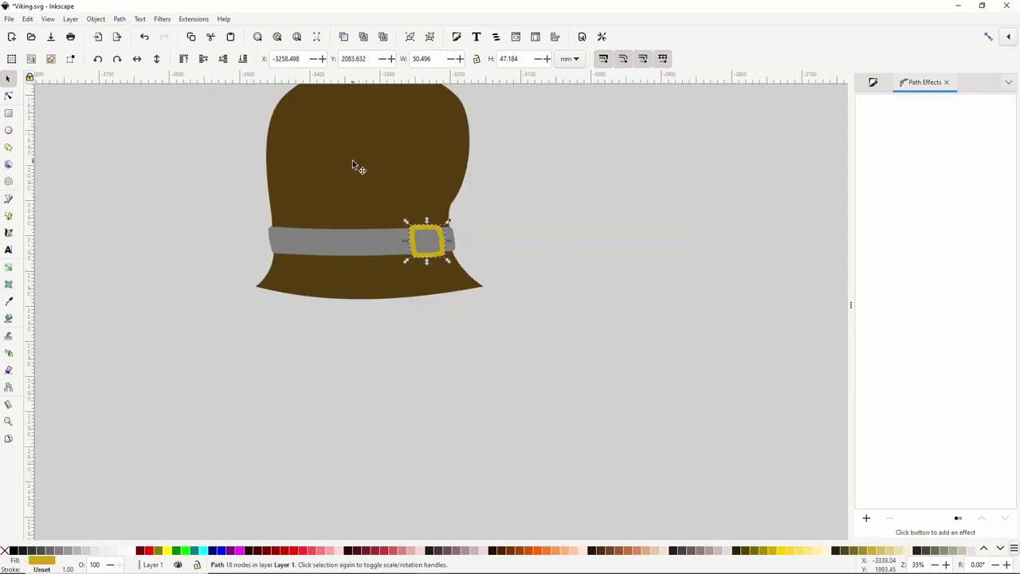
left_click_drag(353, 161, 376, 266)
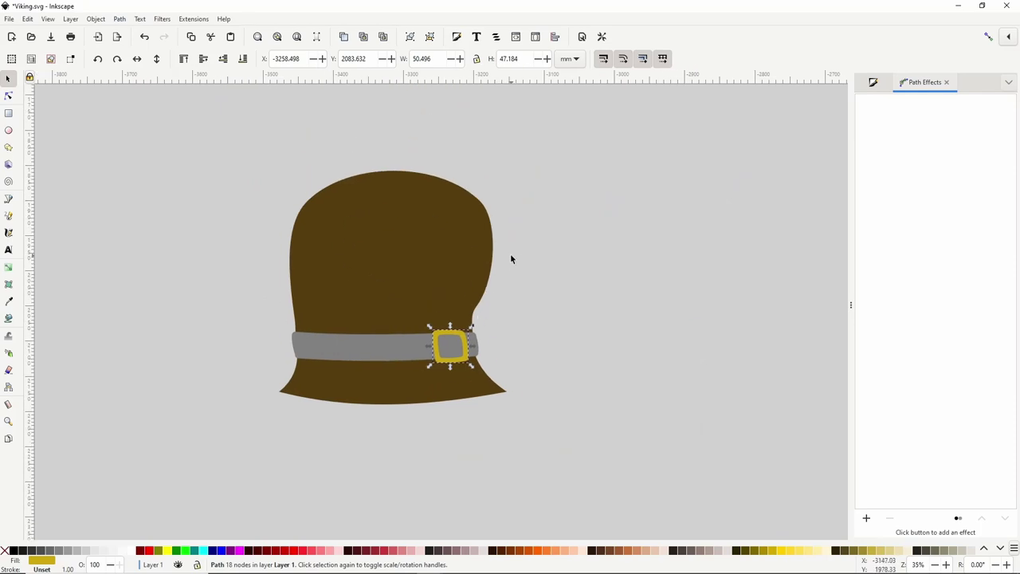
left_click(384, 237)
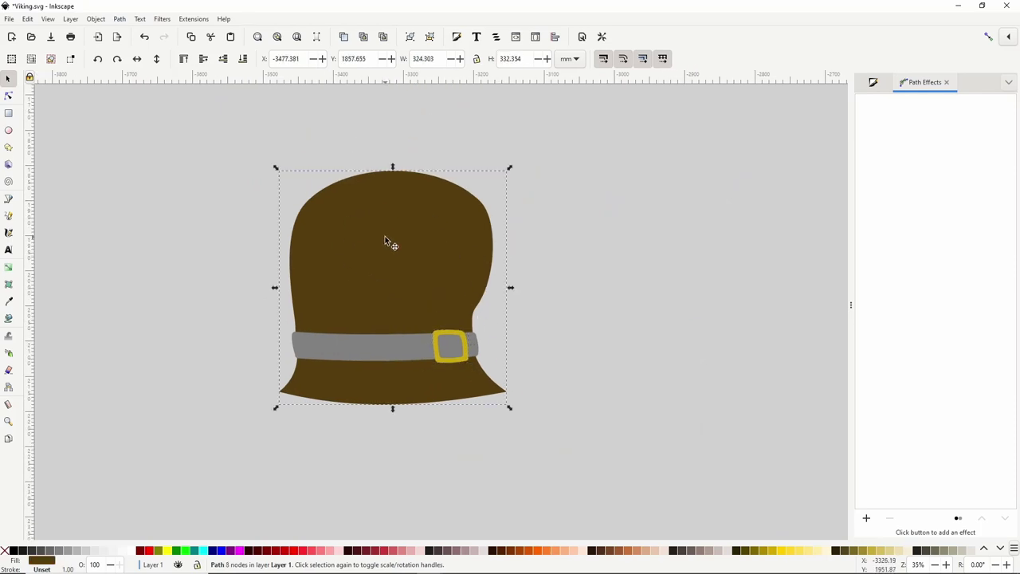
left_click(119, 19)
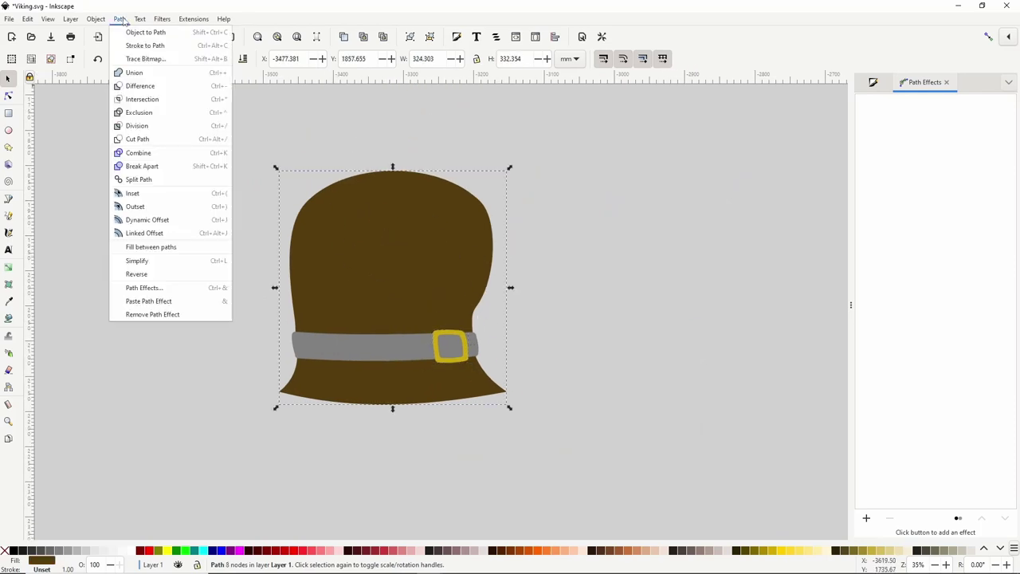
left_click(168, 234)
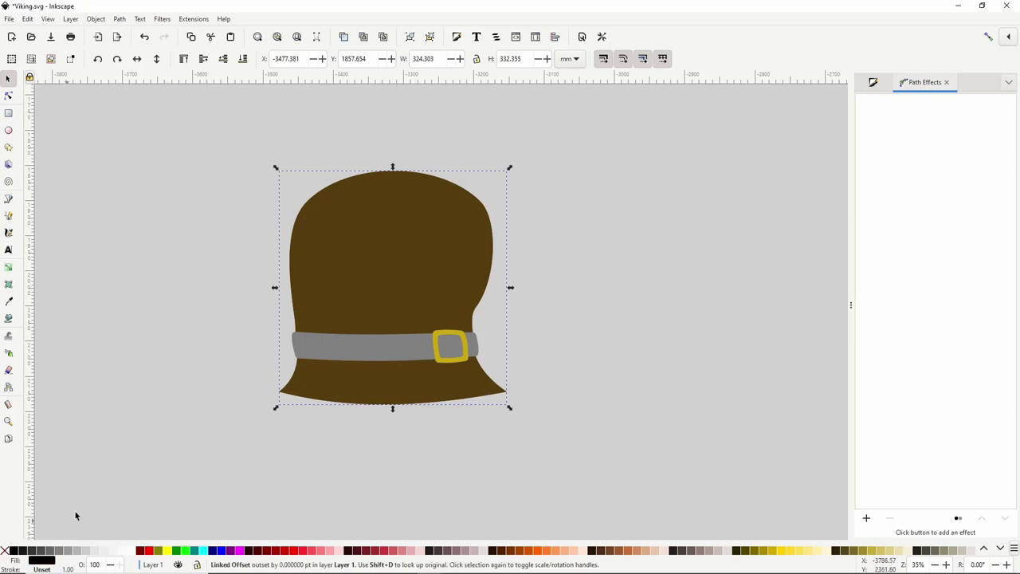
left_click(9, 96)
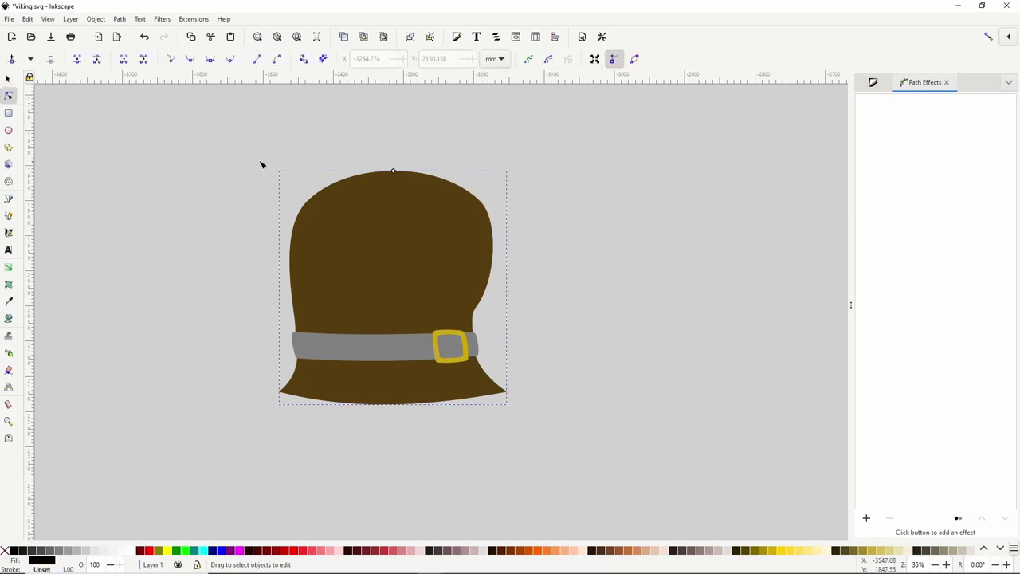
left_click_drag(393, 171, 394, 168)
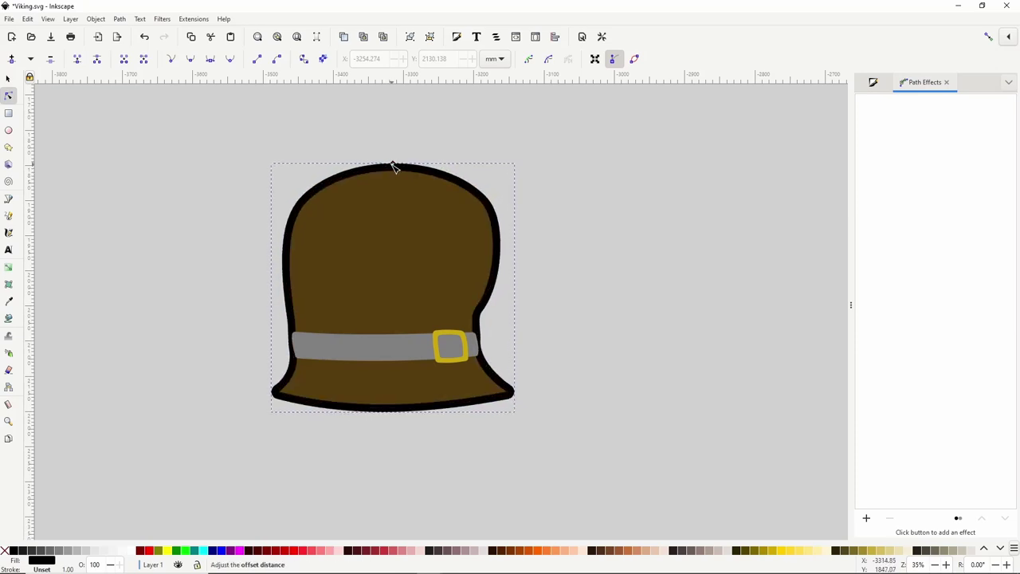
left_click(120, 18)
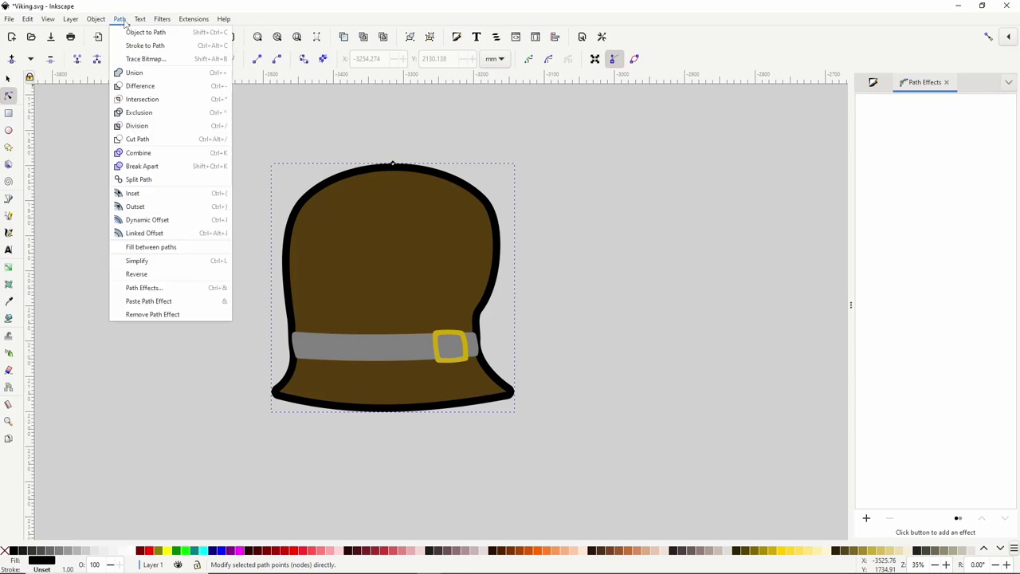
left_click(132, 30)
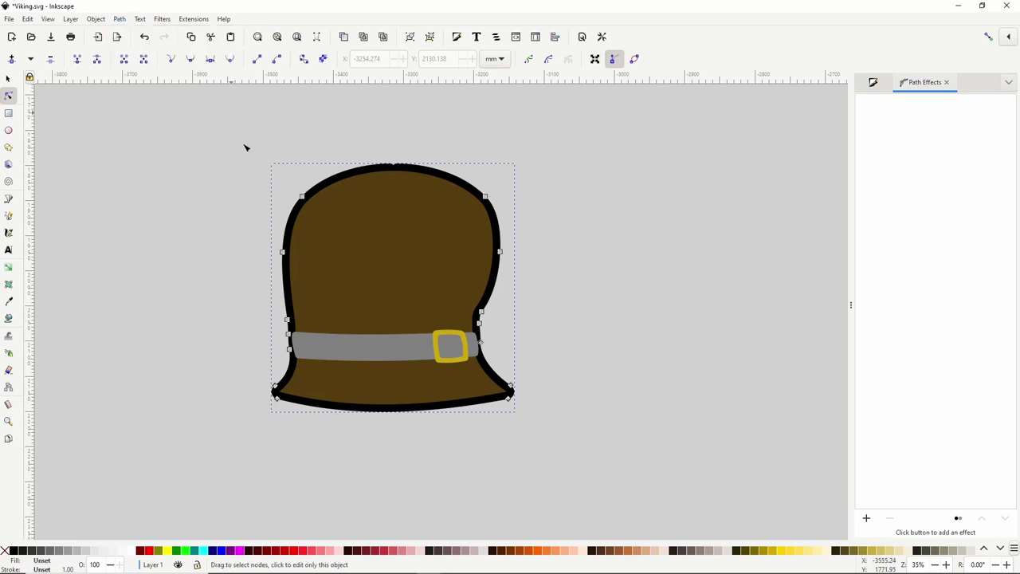
Give the grey belt a black linked-offset outline of similar thickness behind it and convert the outline to a path.
left_click(400, 355)
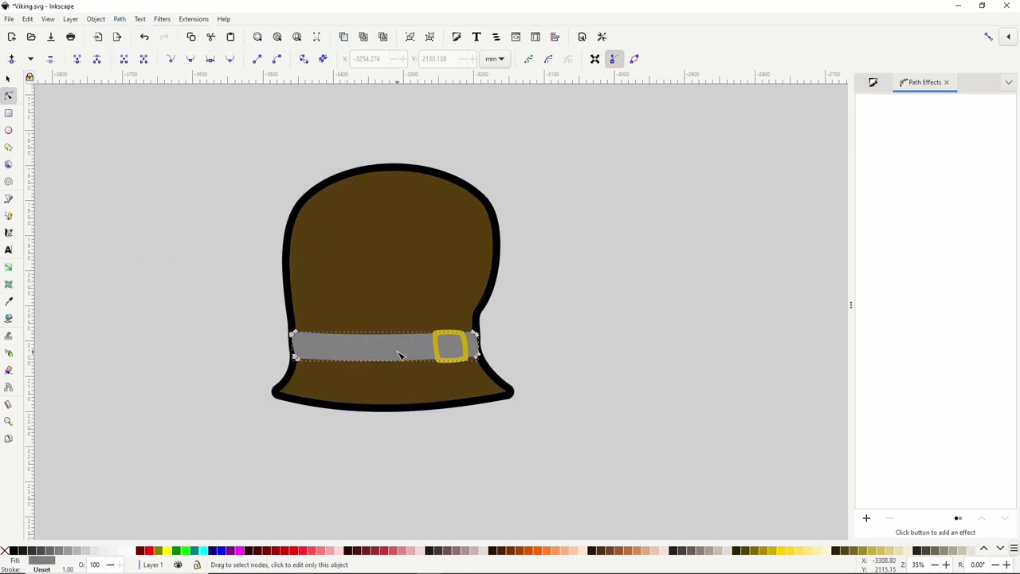
key("ctrl+alt+j")
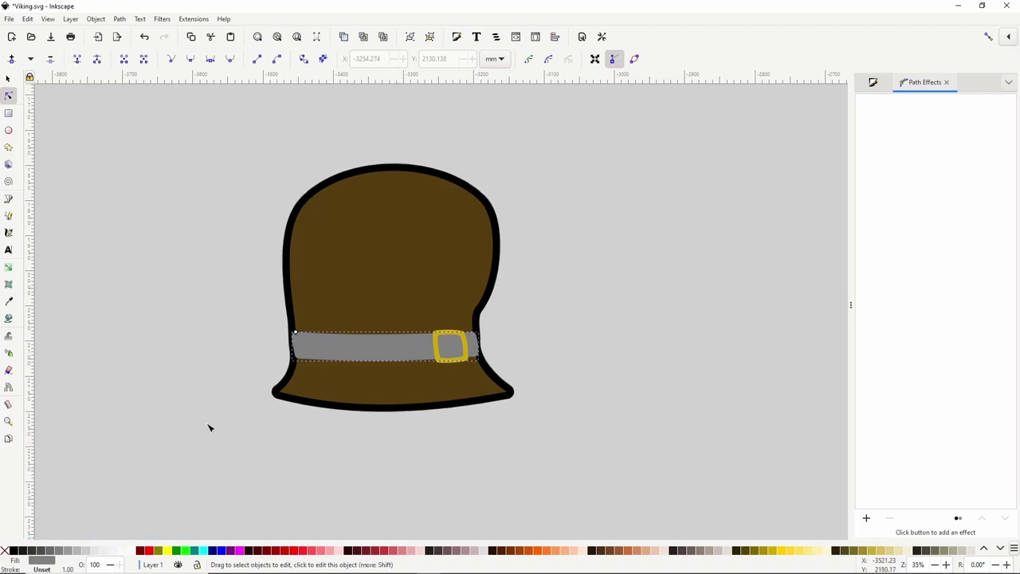
left_click(18, 550)
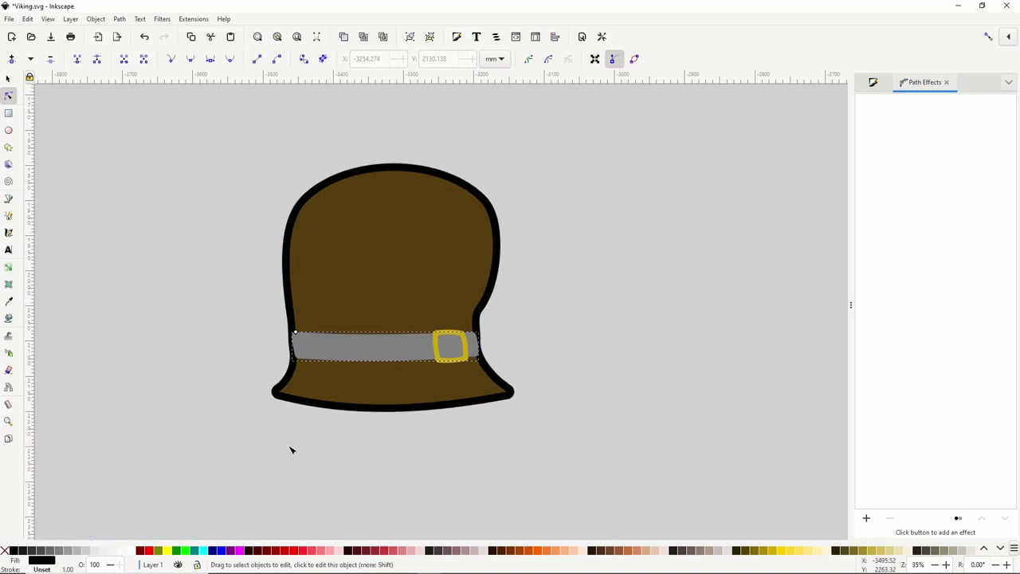
left_click_drag(295, 335, 293, 330)
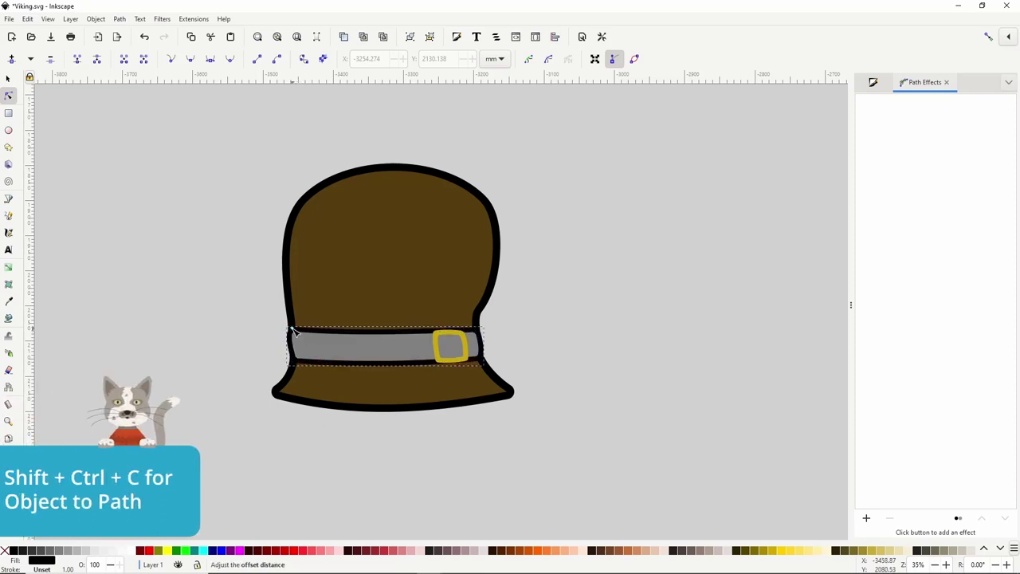
key("ctrl+shift+c")
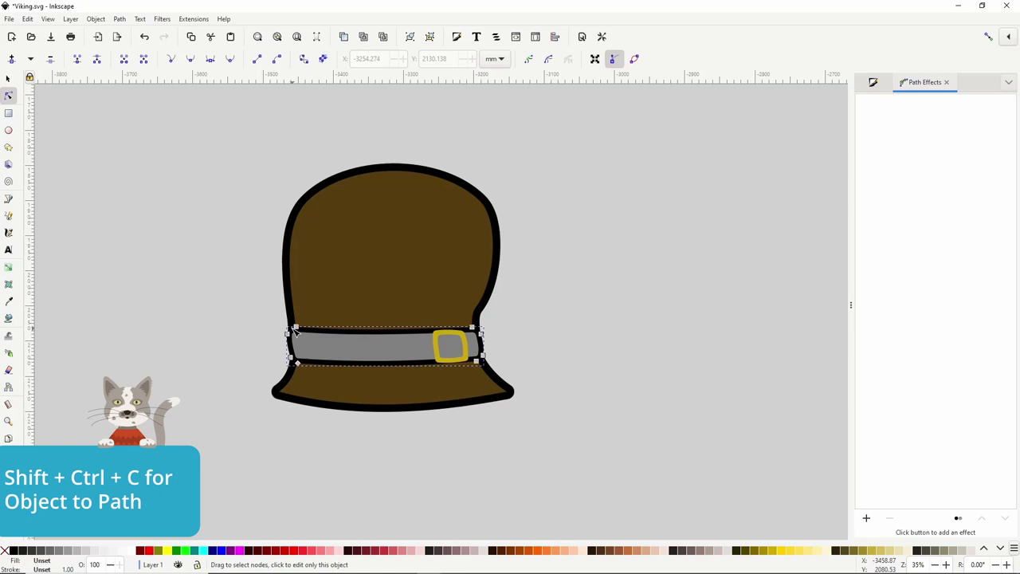
Outline the gold buckle with a black linked offset placed behind it, expand the offset and convert it to a path.
left_click(437, 351)
key("ctrl+alt+j")
left_click(14, 550)
key("Page_Down")
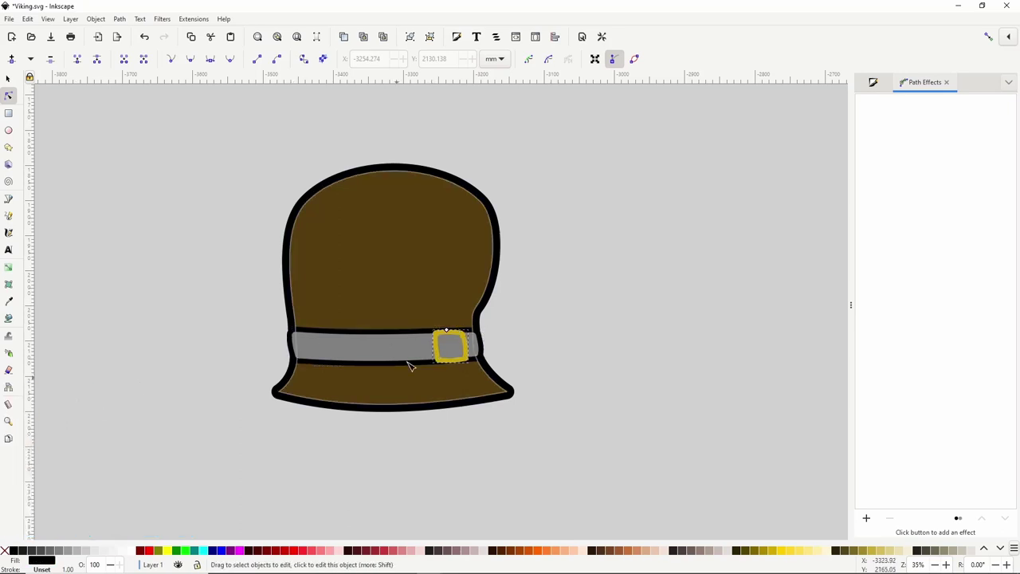
left_click_drag(447, 330, 444, 325)
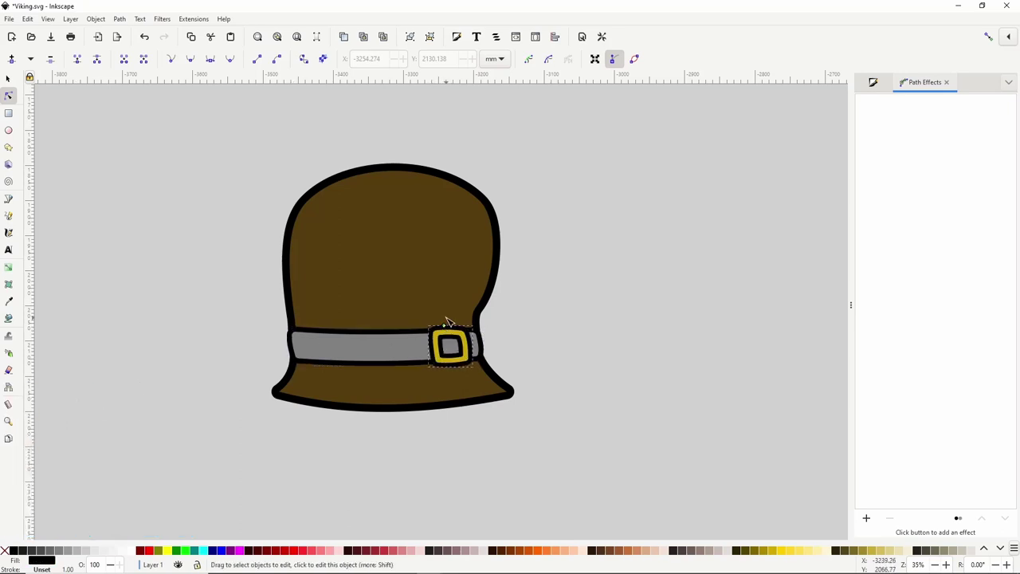
key("ctrl+shift+c")
left_click(550, 288)
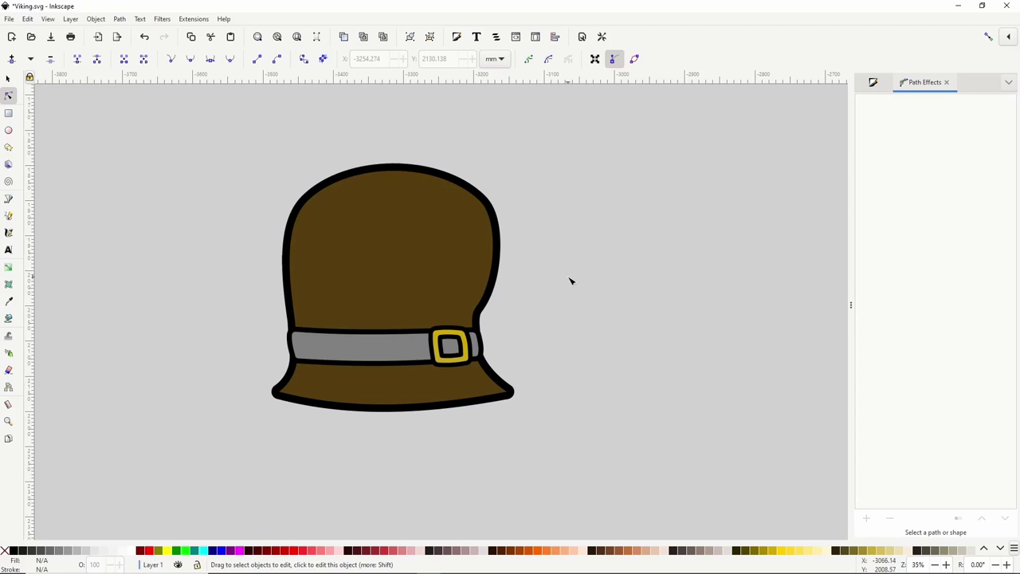
Enlarge the gold buckle together with its black outline to about 66 by 64 mm.
left_click(8, 79)
left_click(436, 331)
left_click(436, 326, "shift")
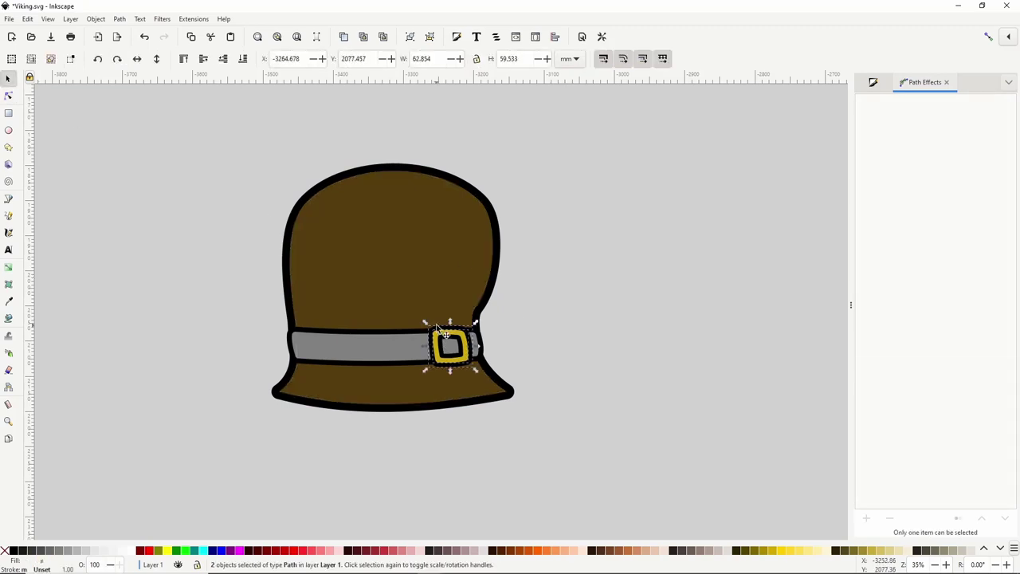
left_click_drag(426, 322, 423, 319)
left_click_drag(465, 345, 465, 346)
left_click(517, 338)
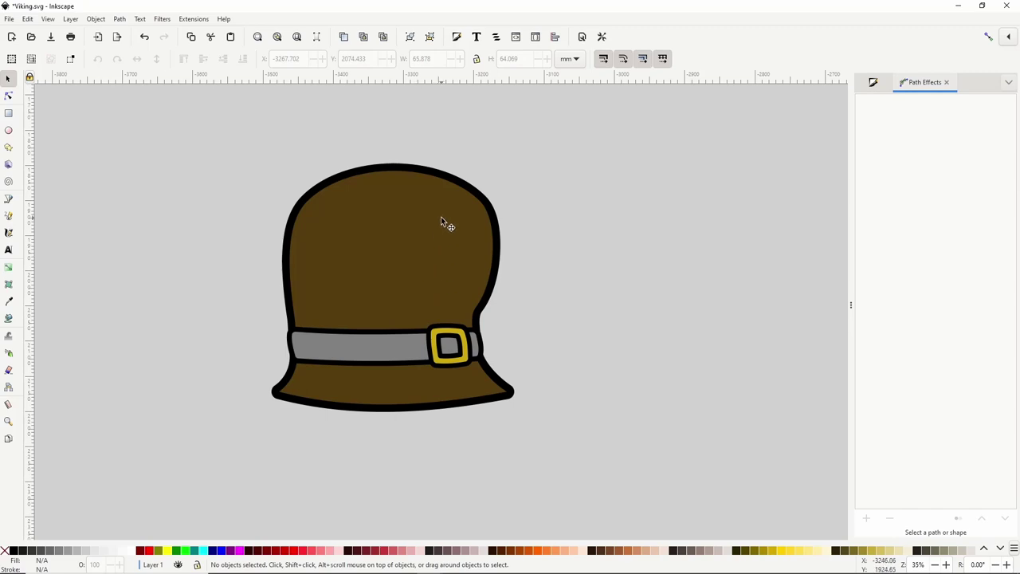
Draw a curved L-shaped crease on the body above the buckle with the Pen tool, using the Ellipse stroke shape.
left_click(8, 199)
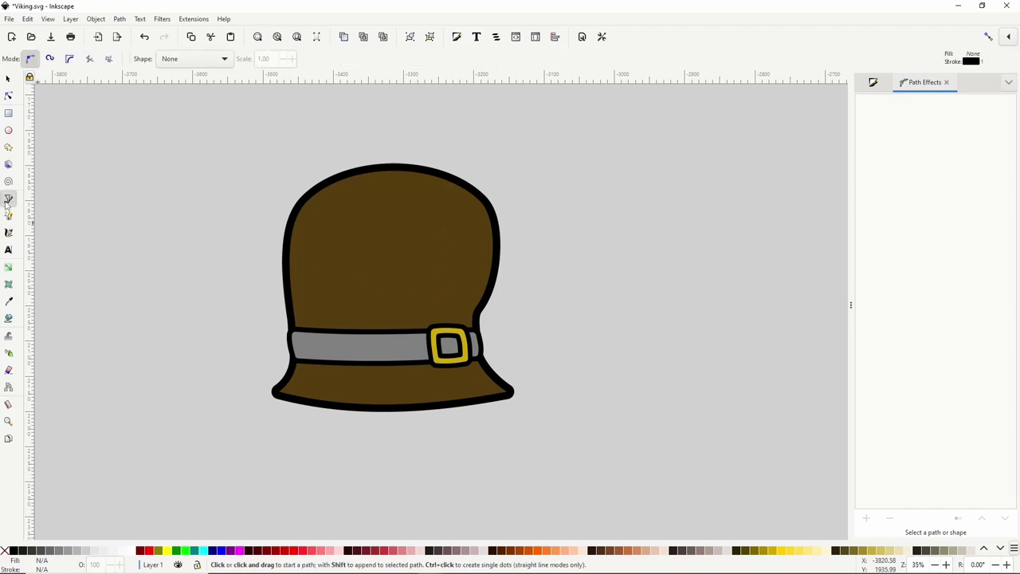
left_click(195, 60)
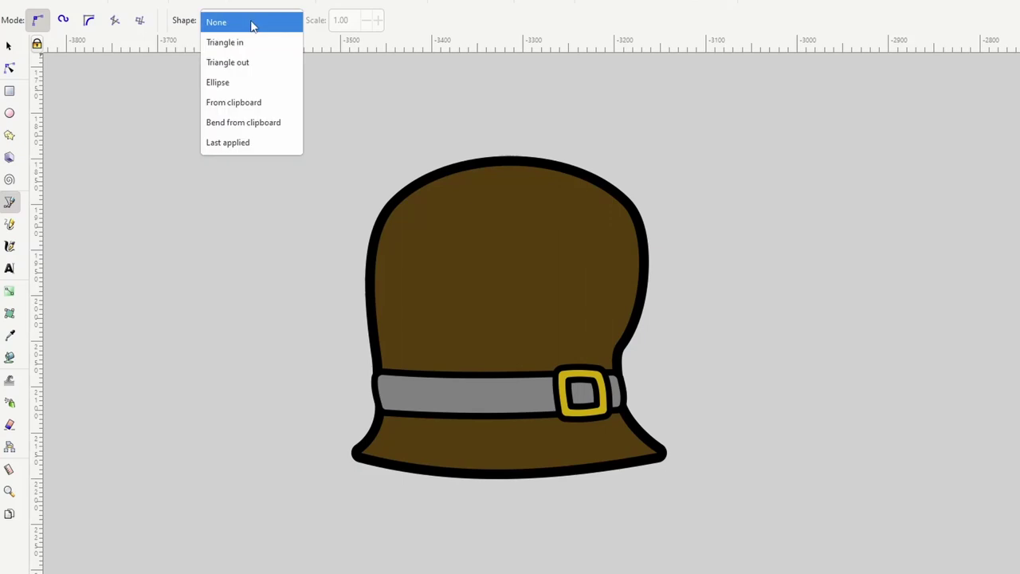
left_click(243, 82)
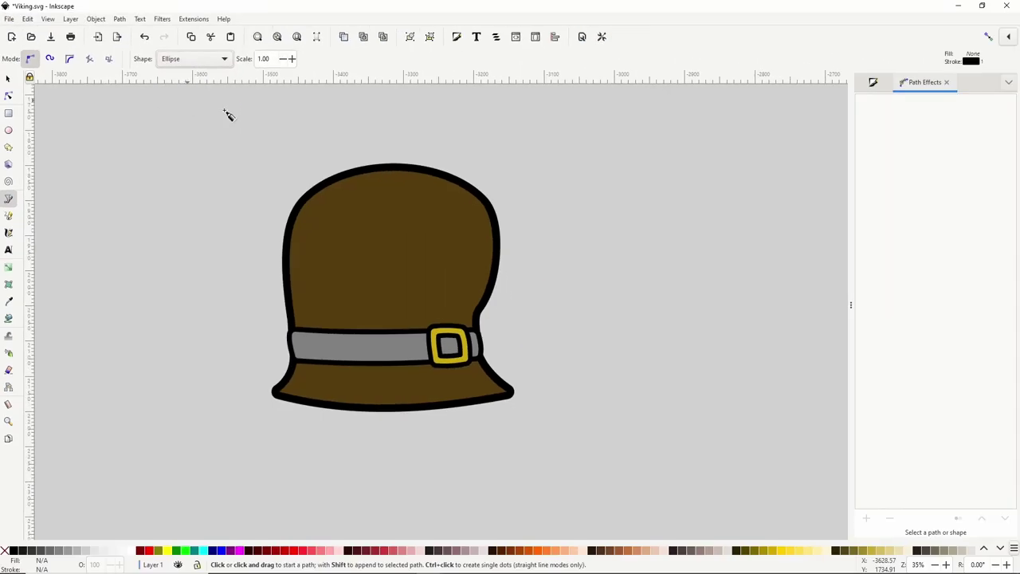
left_click(447, 215)
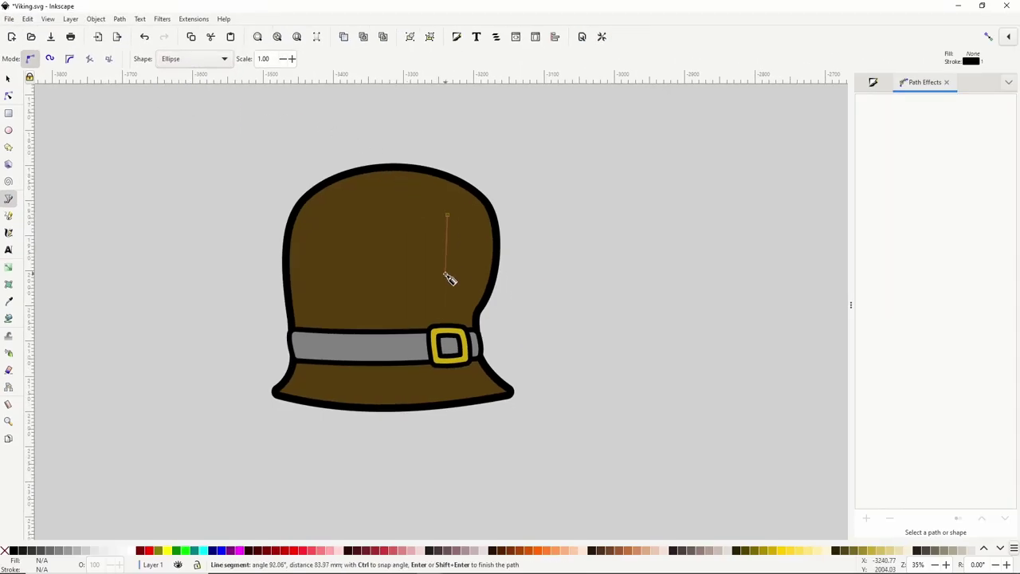
left_click_drag(443, 277, 431, 283)
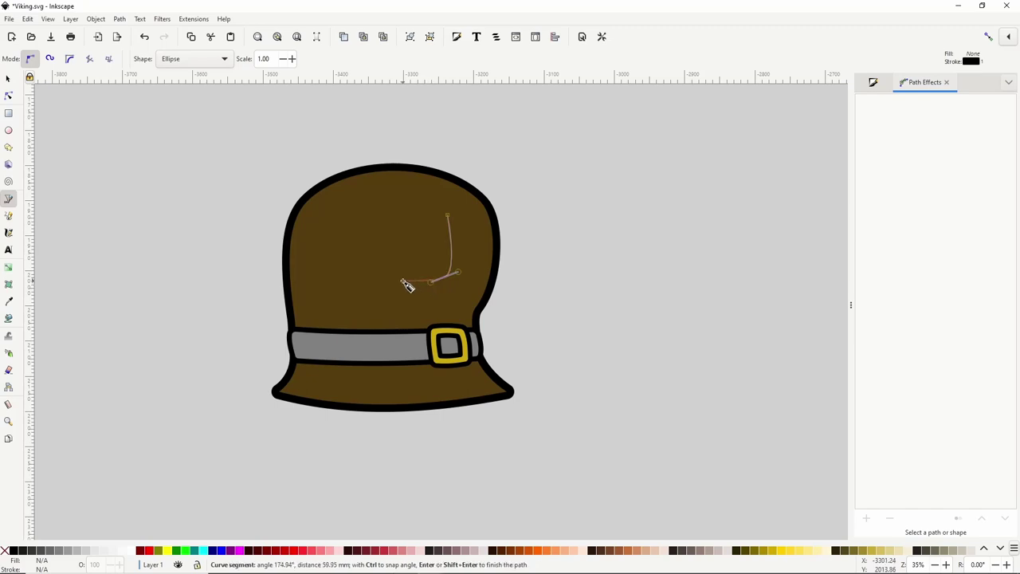
left_click(406, 282)
key("Return")
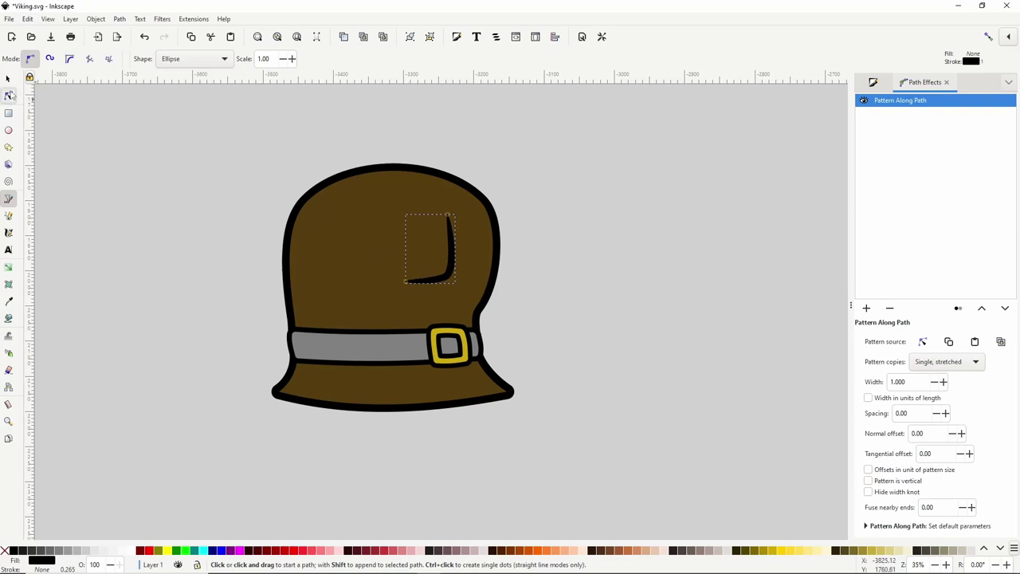
Thin the crease to a pattern width of about 0.632 and shift its bend node slightly up and inward.
left_click(9, 95)
scroll(448, 221, "up", 1)
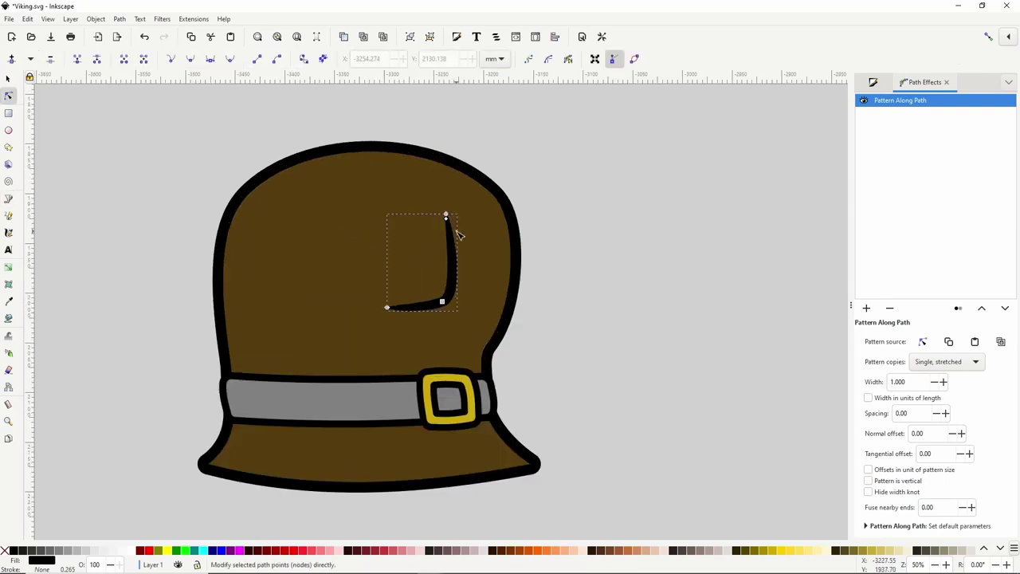
left_click_drag(446, 215, 446, 217)
left_click(443, 302)
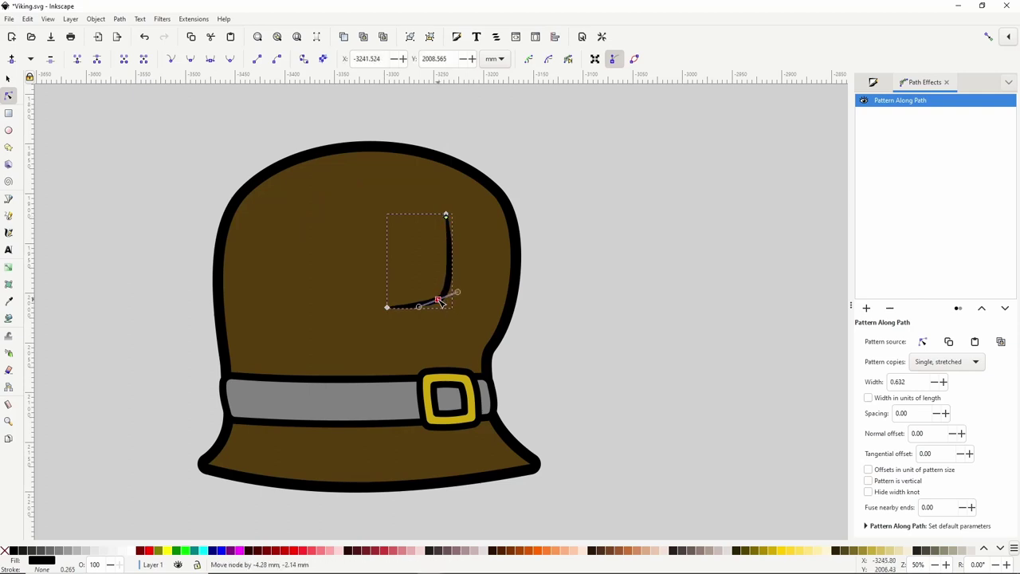
Draw a short tapered branch line from the crease's bend toward the body's right edge, and reset the pen shape to None.
left_click(8, 199)
left_click(448, 288)
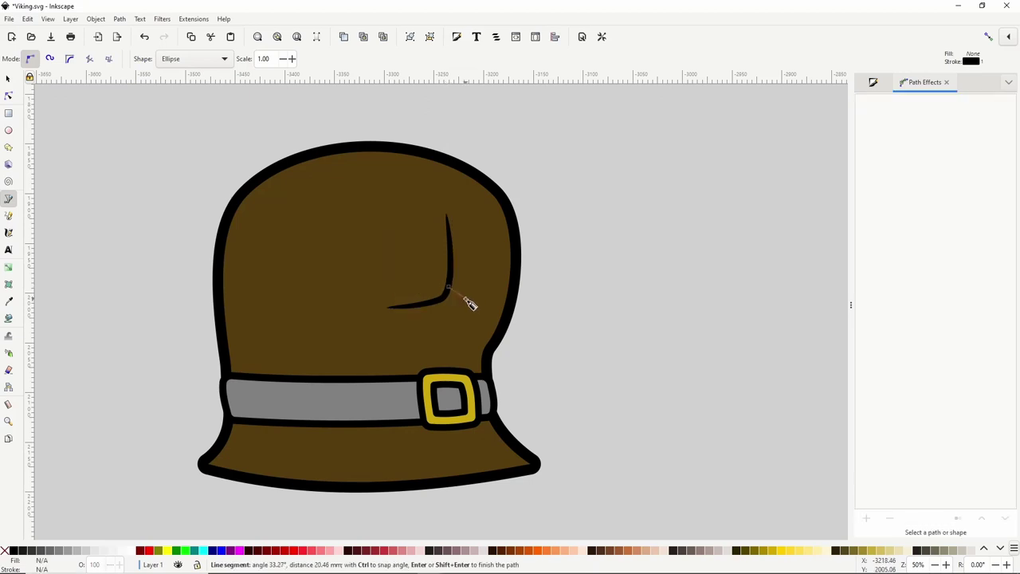
double_click(493, 308)
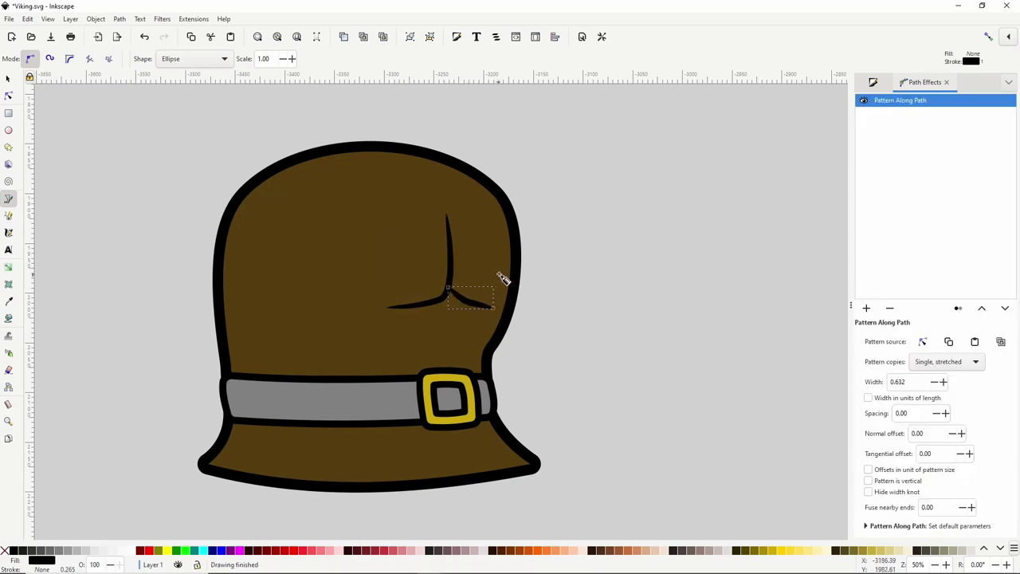
left_click(221, 59)
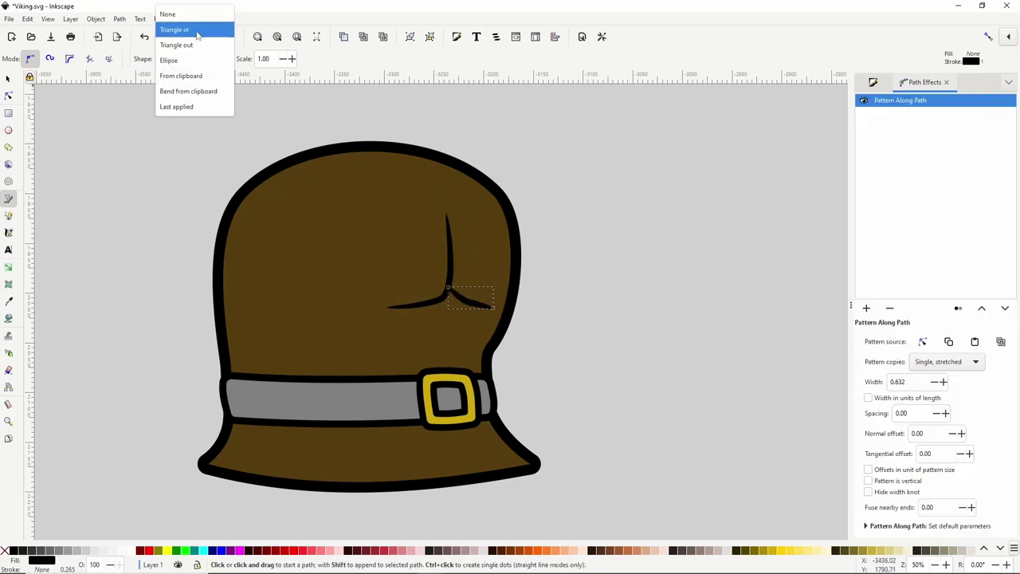
left_click(193, 14)
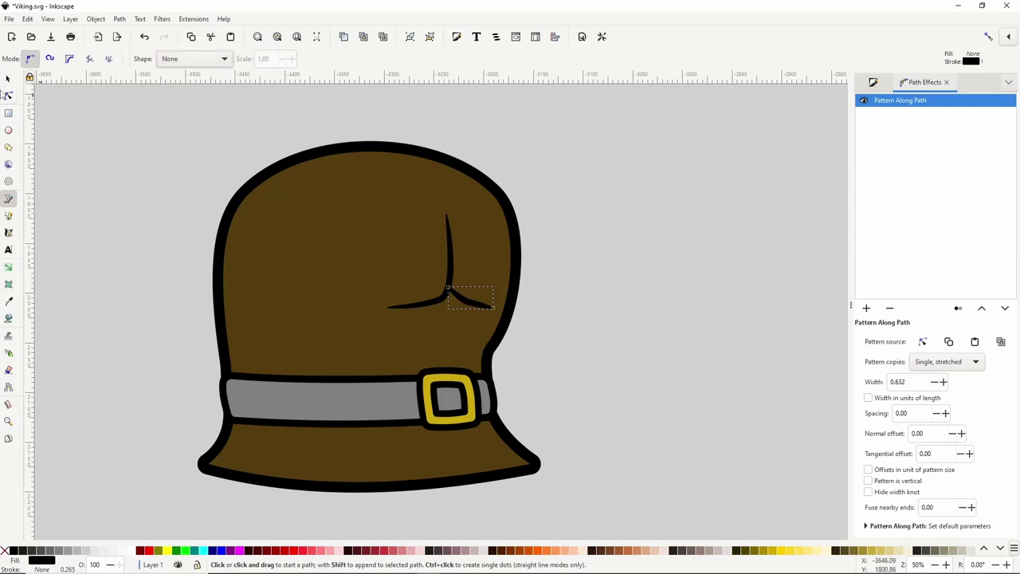
left_click(8, 78)
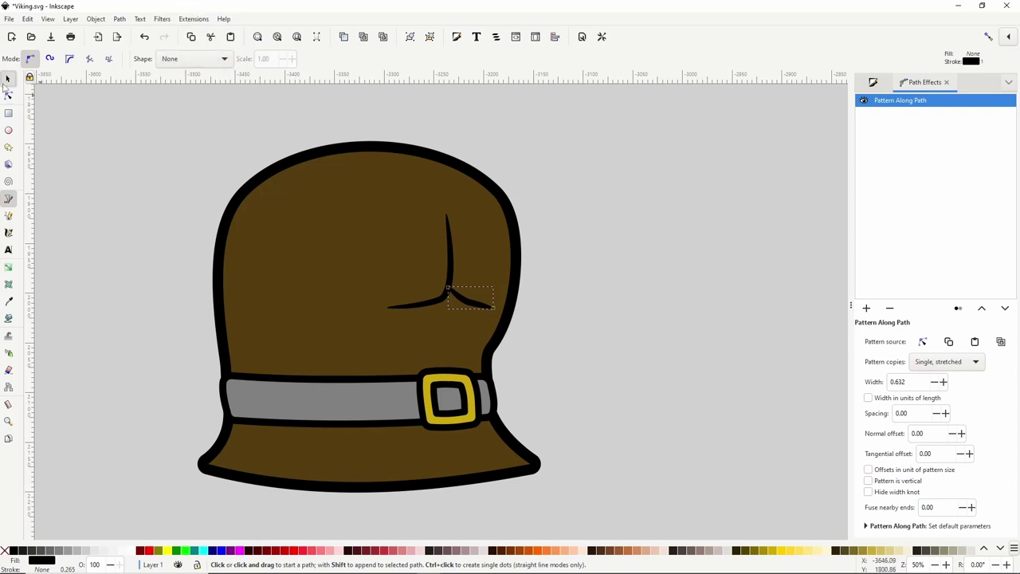
left_click(451, 259, "shift")
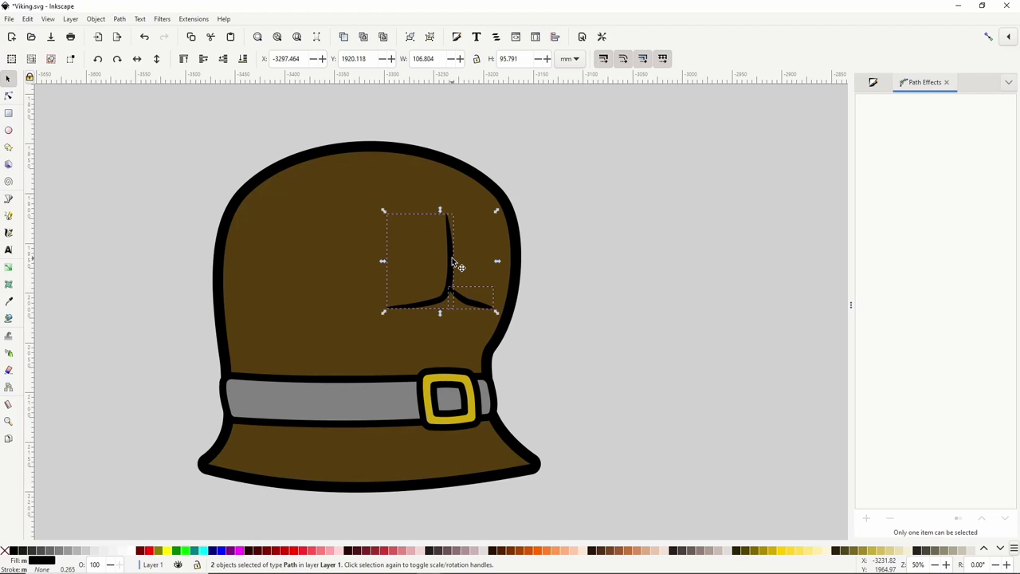
left_click(578, 203)
scroll(498, 305, "down", 1)
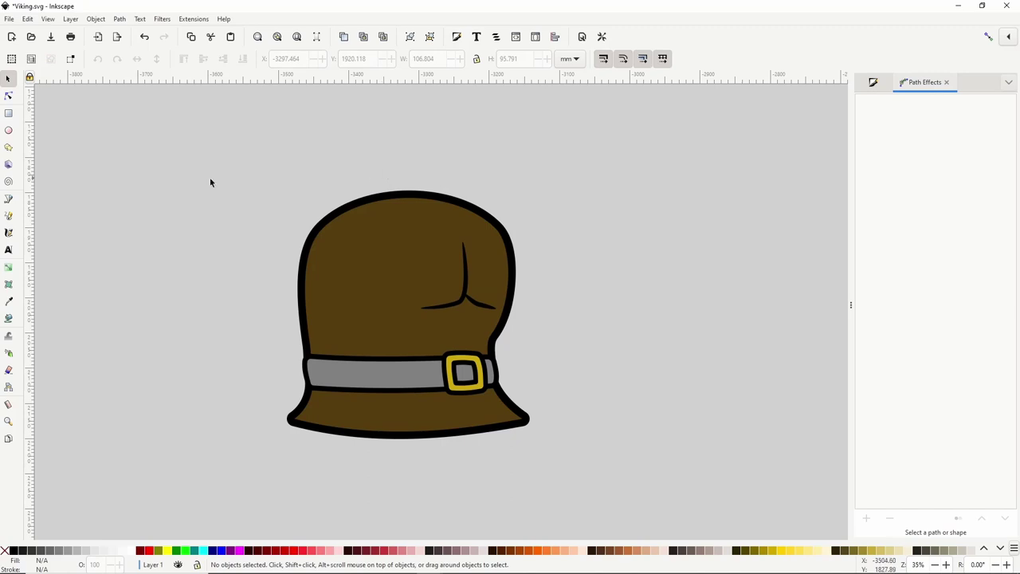
Draw a closed shadow shape over the left third of the body and belt, with a curved inner edge and its outer side along the outline.
left_click(8, 198)
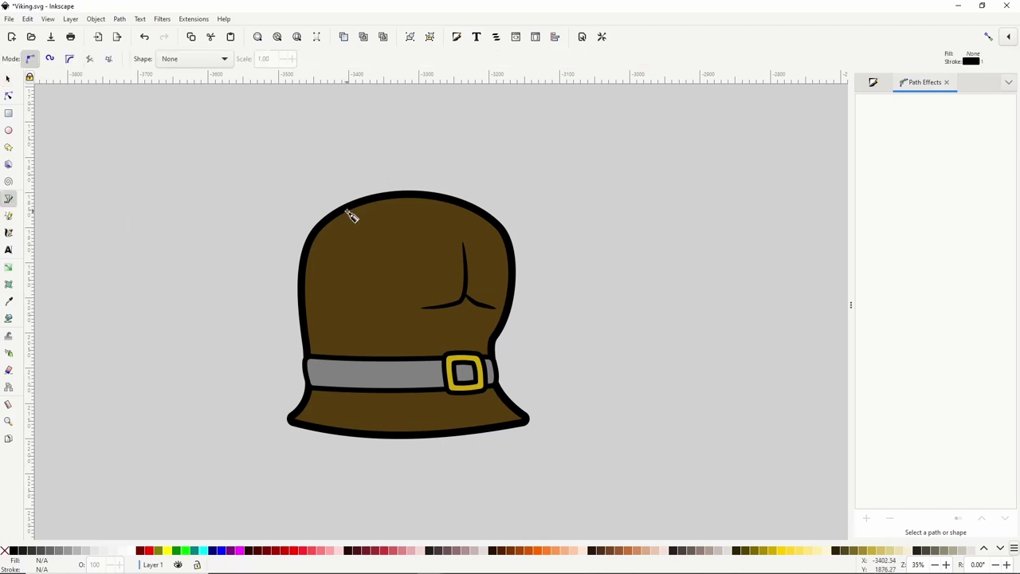
left_click(368, 200)
left_click_drag(391, 269, 390, 301)
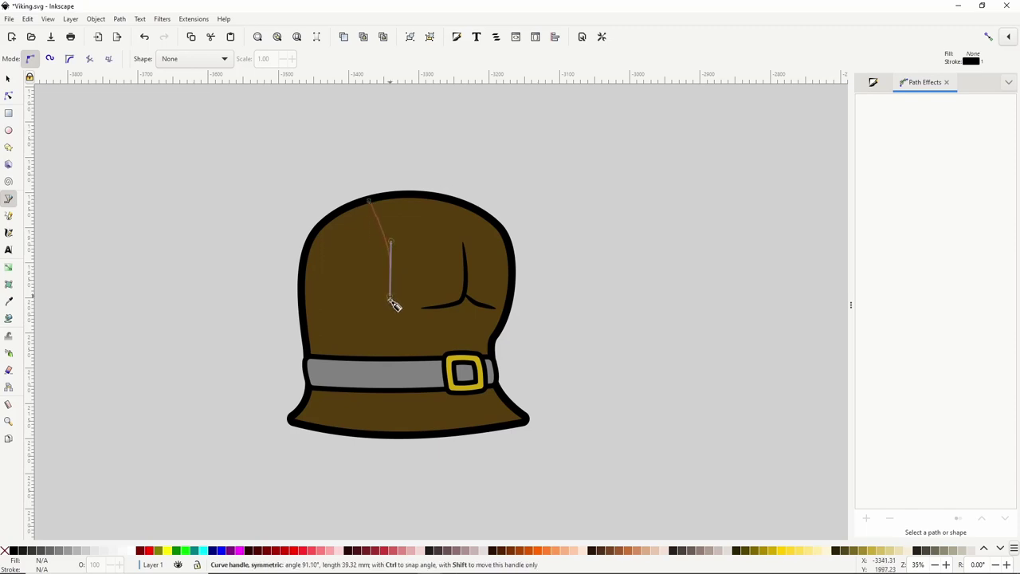
left_click(381, 358)
left_click(387, 389)
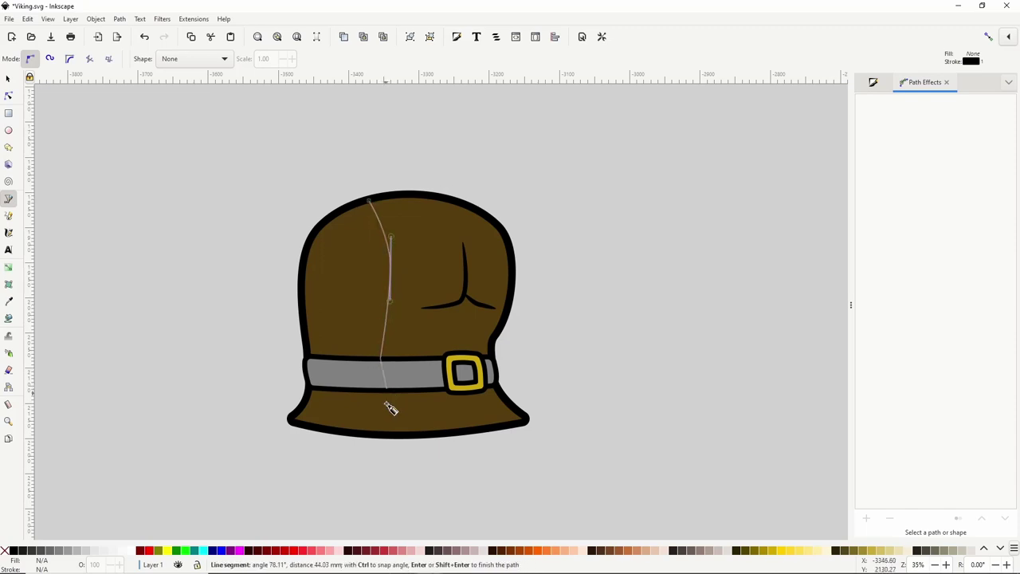
left_click_drag(386, 417, 383, 429)
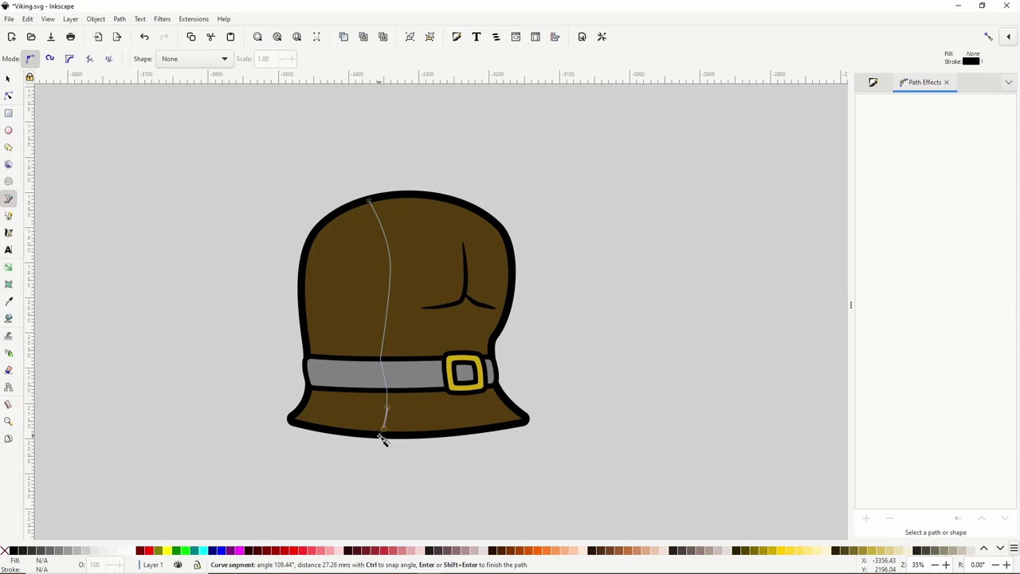
left_click(381, 435)
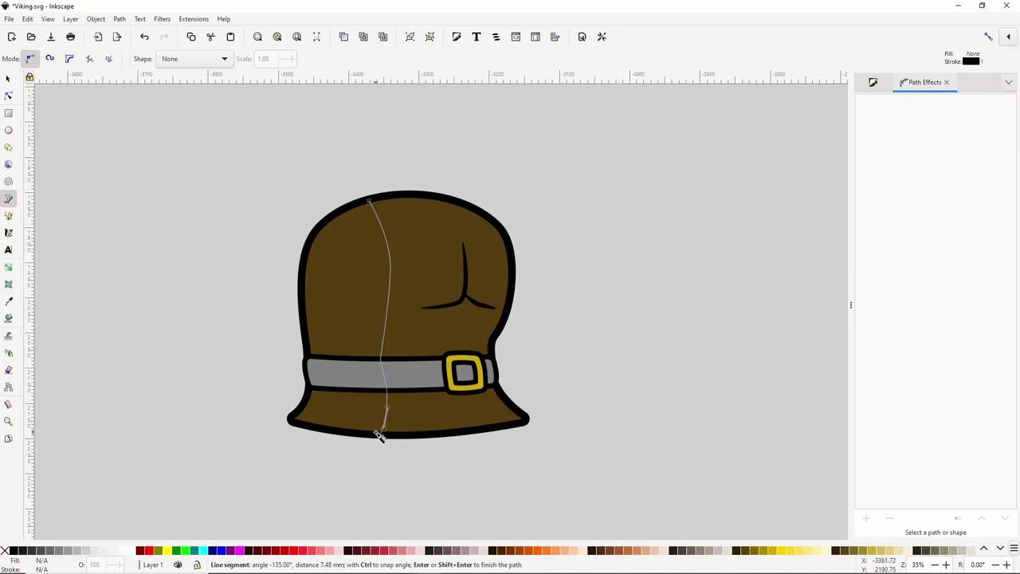
left_click(291, 421)
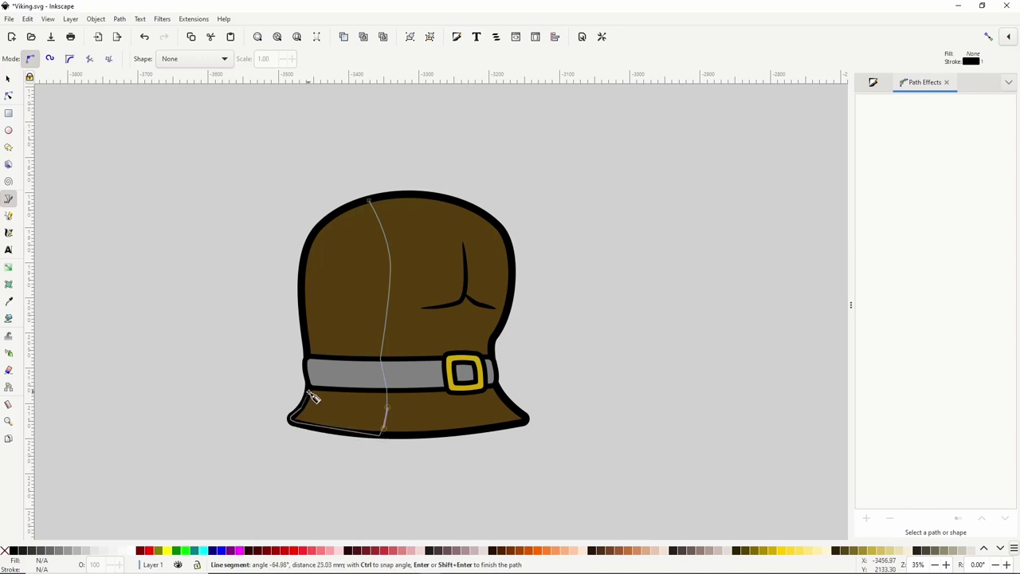
left_click(305, 356)
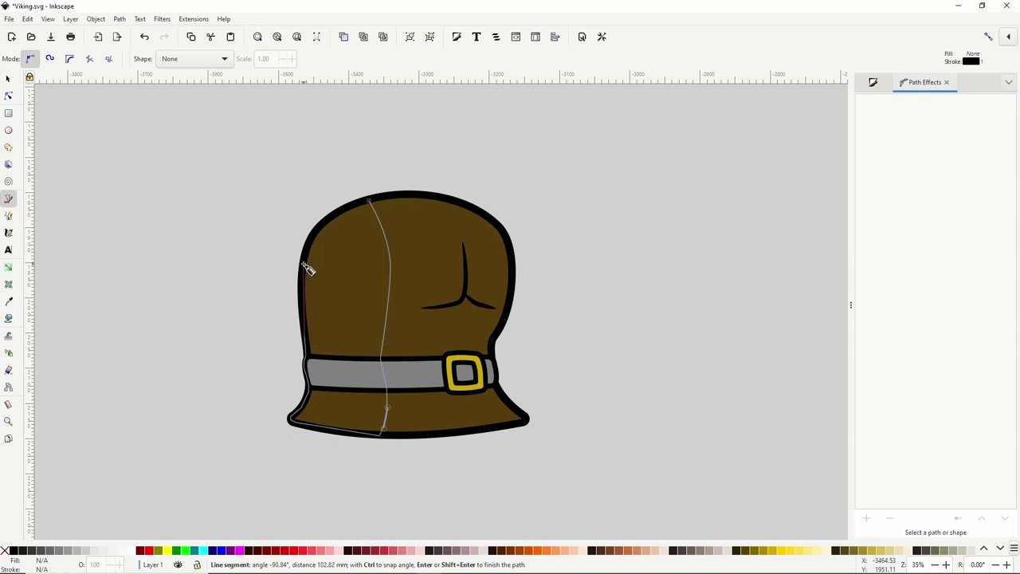
left_click(301, 267)
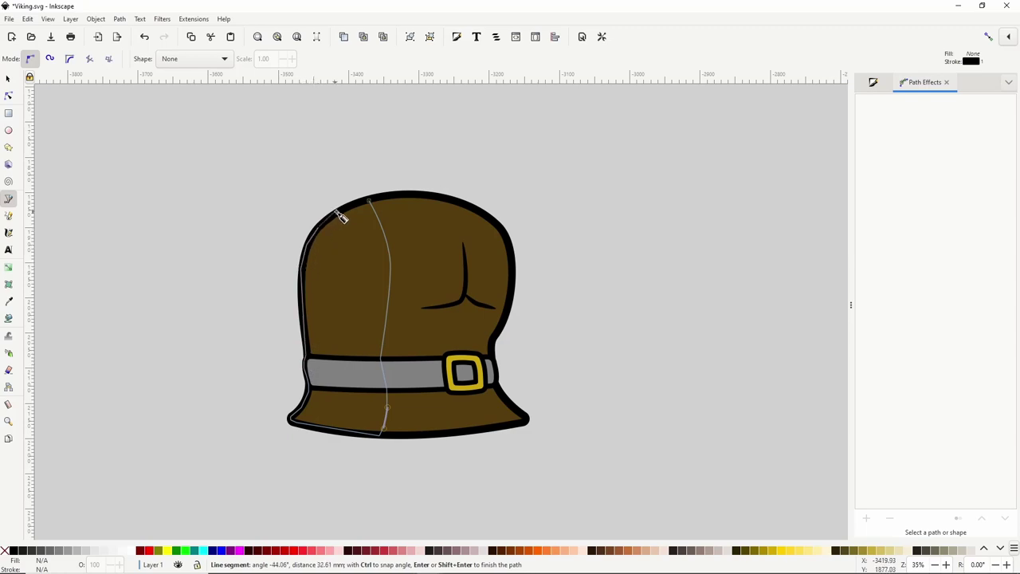
left_click(369, 200)
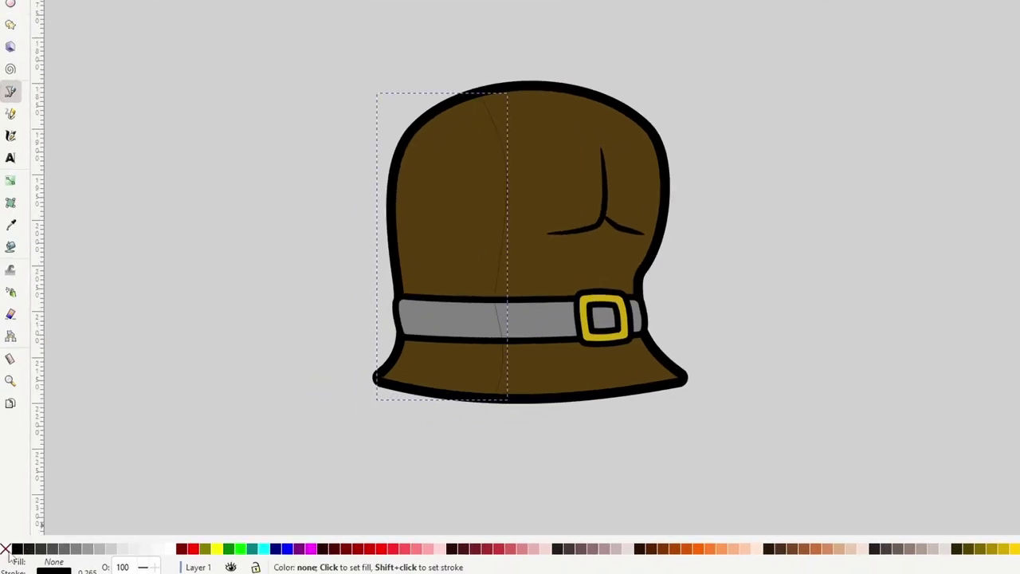
Remove the left shadow shape's stroke, fill it with 20% gray and set its blend mode to Multiply.
left_click(6, 552, "shift")
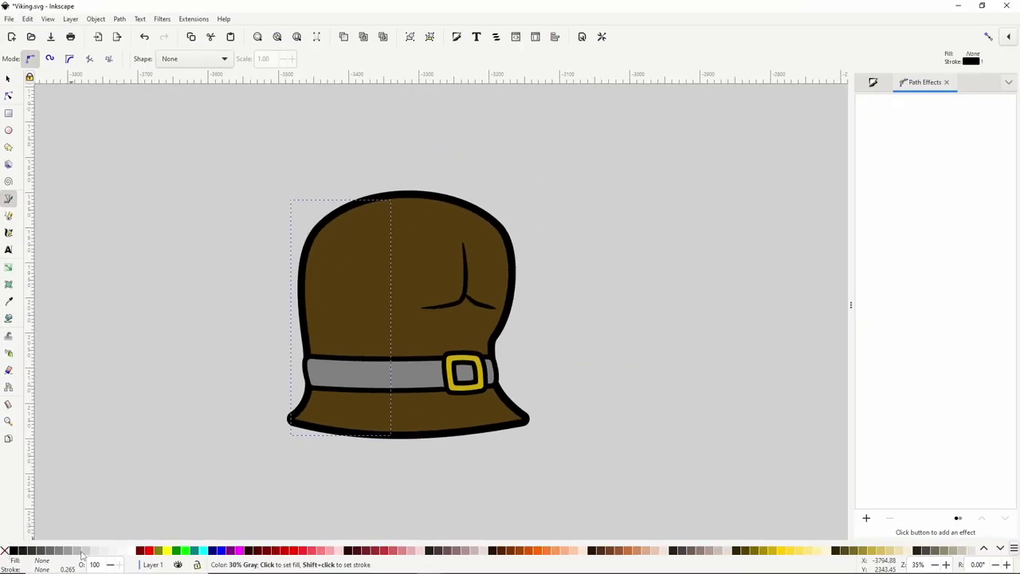
left_click(85, 551)
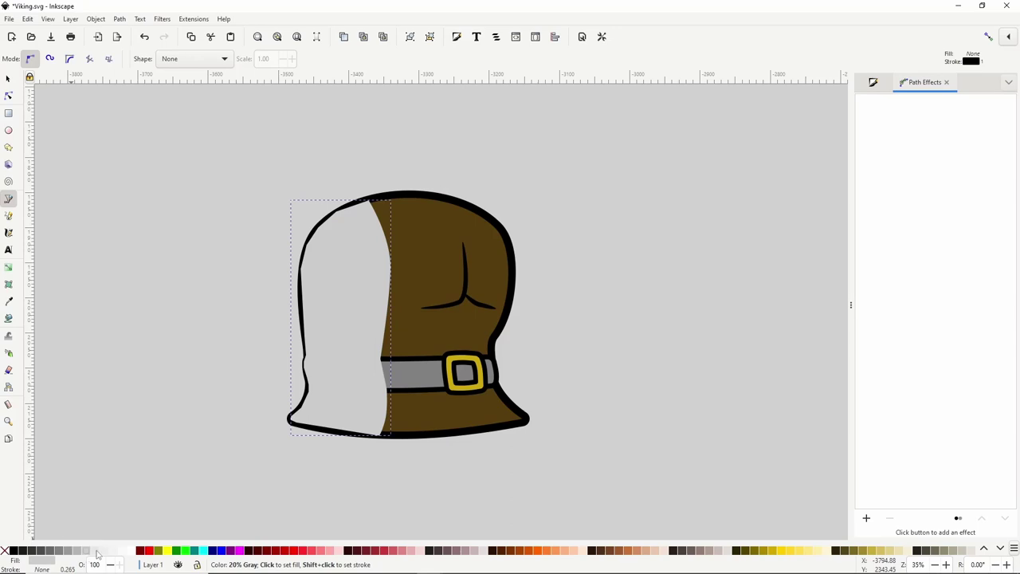
left_click(873, 83)
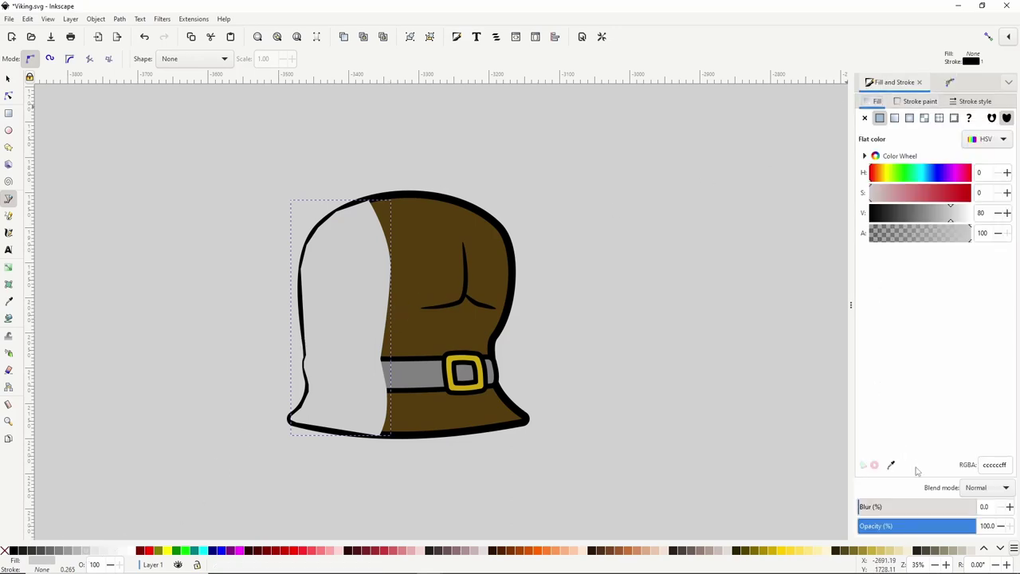
left_click(983, 489)
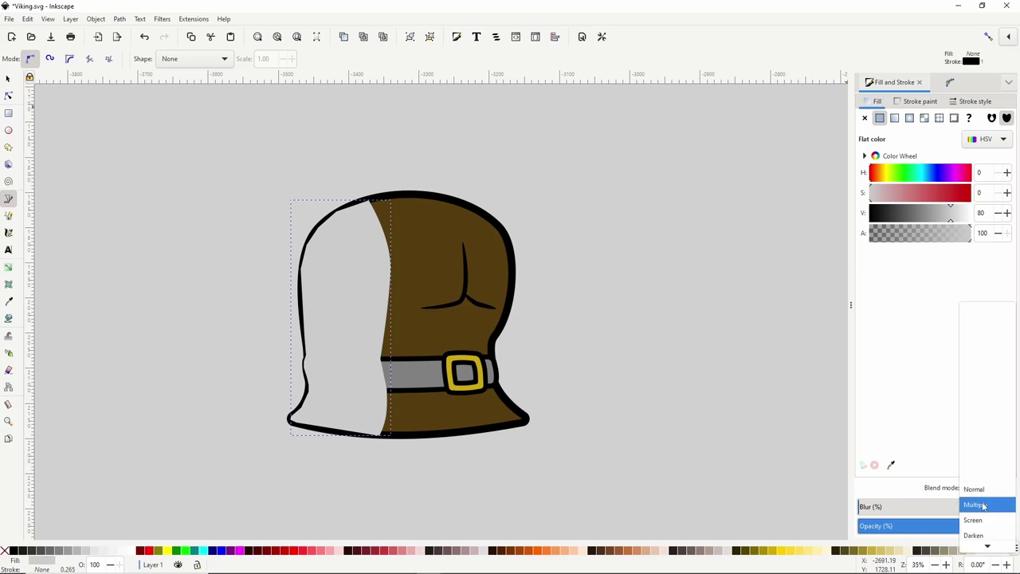
left_click(982, 503)
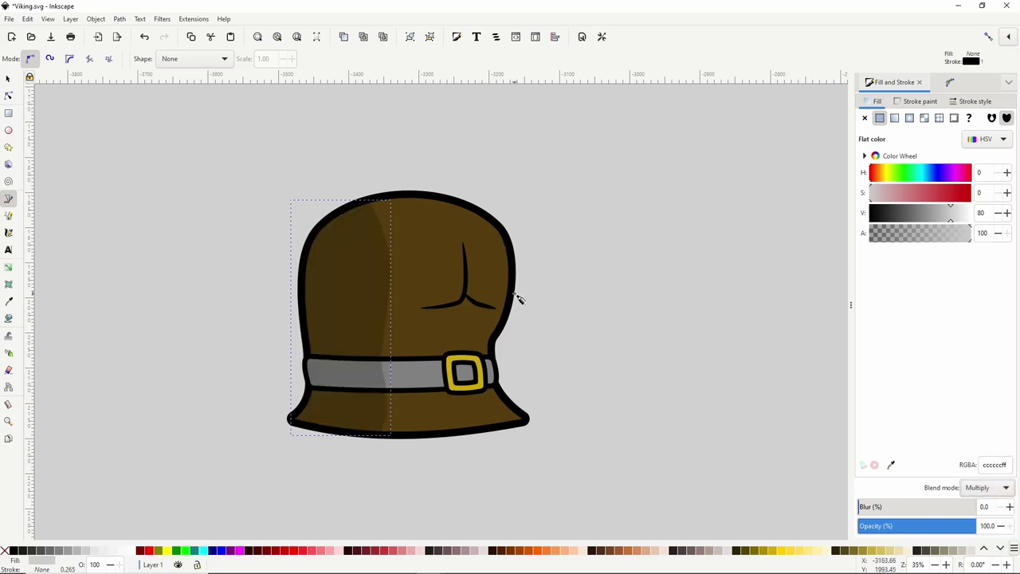
Draw a narrow closed shadow shape along the body's right edge, from the upper shoulder down to the waist.
left_click(493, 219)
left_click_drag(503, 279, 502, 297)
left_click(495, 333)
left_click(506, 312)
left_click(513, 282)
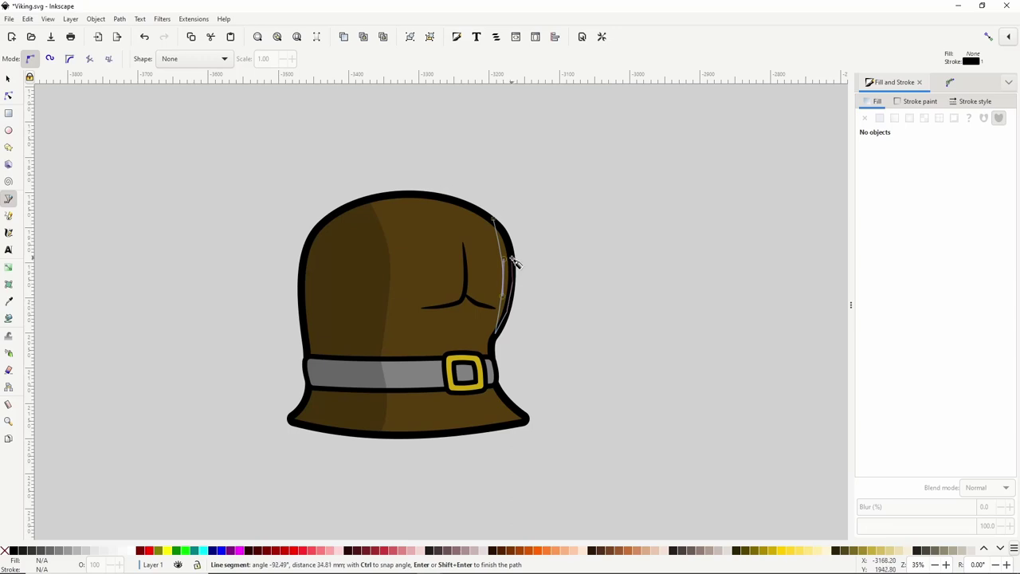
left_click(496, 222)
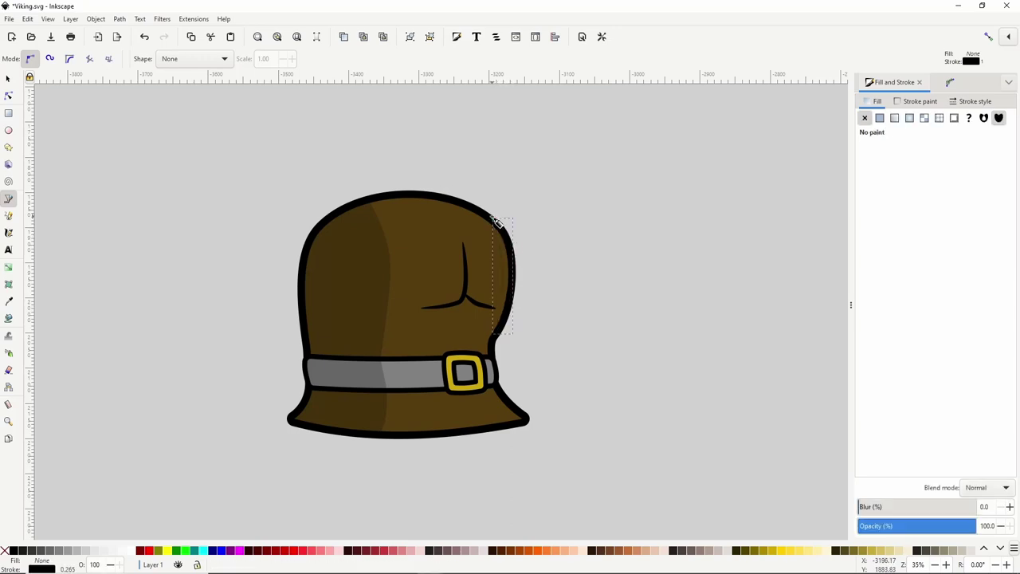
Remove the stroke from the shape along the body's right edge, fill it with 30% gray and set its blend mode to Overlay.
left_click(9, 549, "shift")
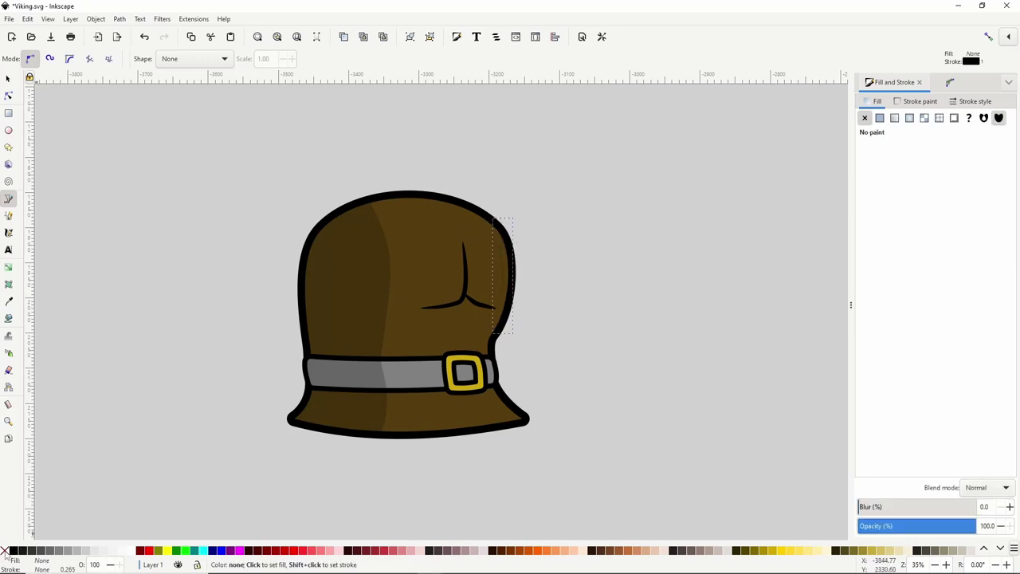
left_click(78, 551)
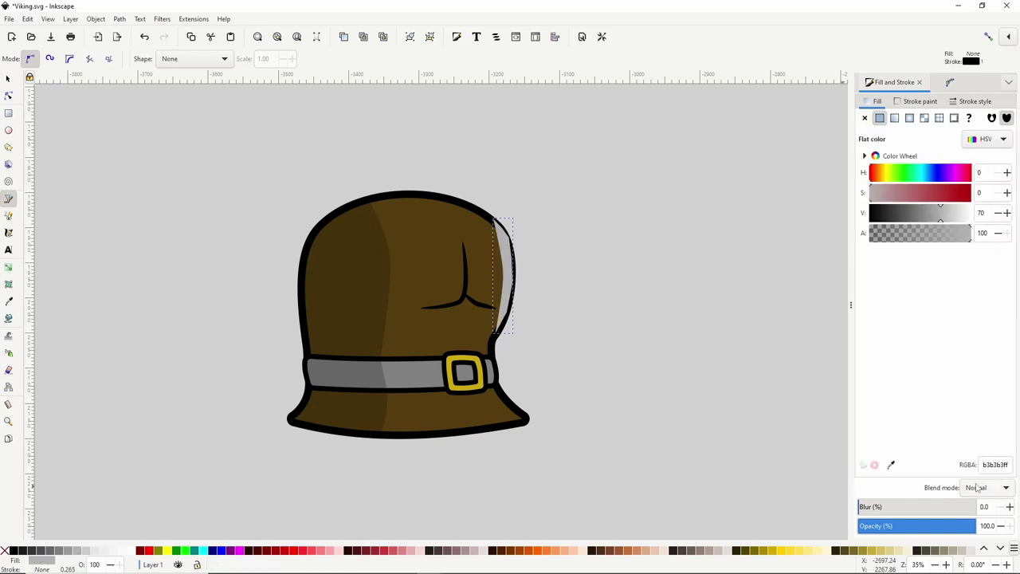
left_click(978, 488)
left_click(980, 500)
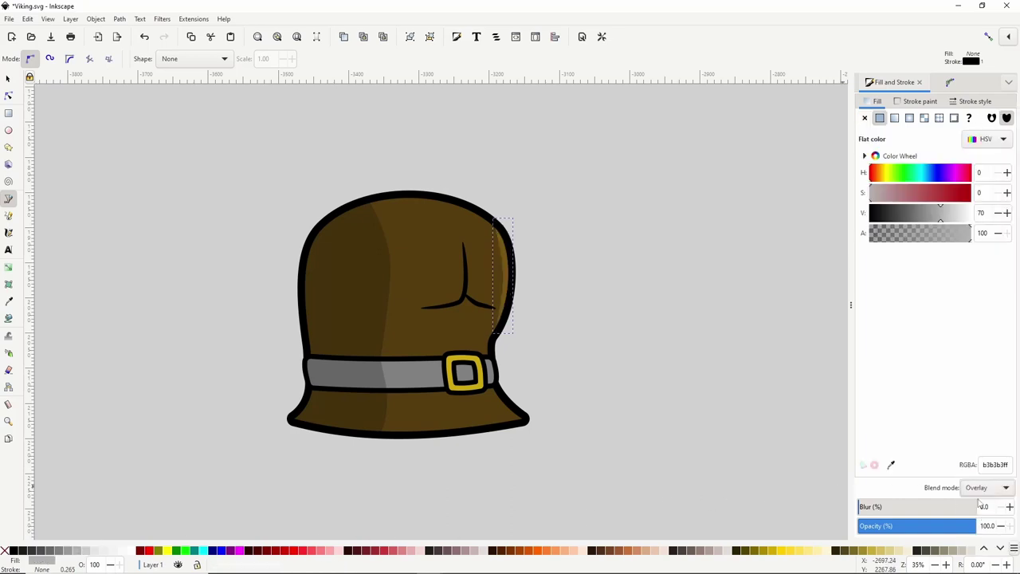
Draw a closed highlight shape at the hem's right corner, with a strokeless 30% gray fill and Overlay blend mode.
left_click(489, 386)
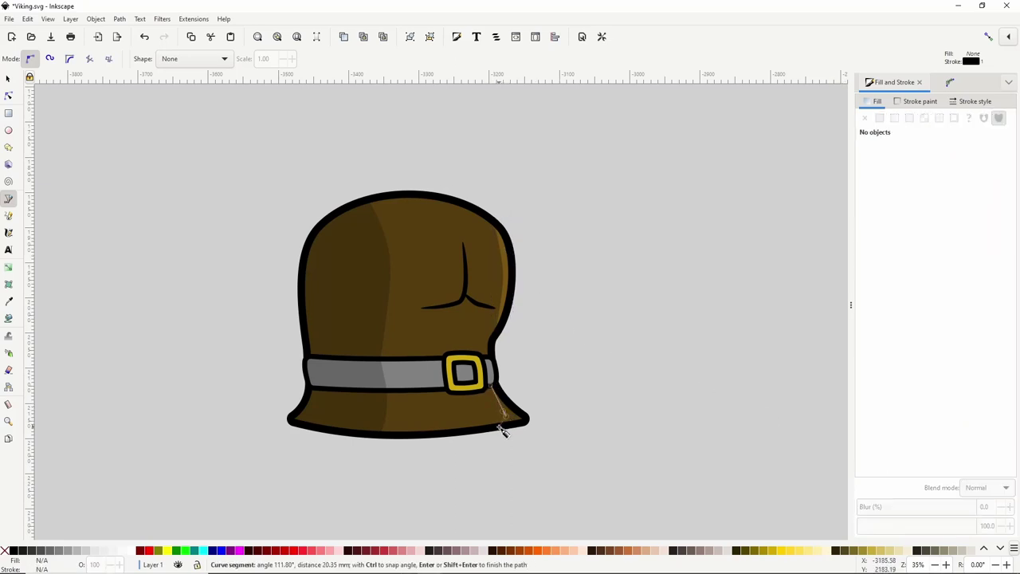
left_click(494, 427)
left_click(520, 423)
left_click(523, 419)
left_click(522, 411)
left_click(507, 401)
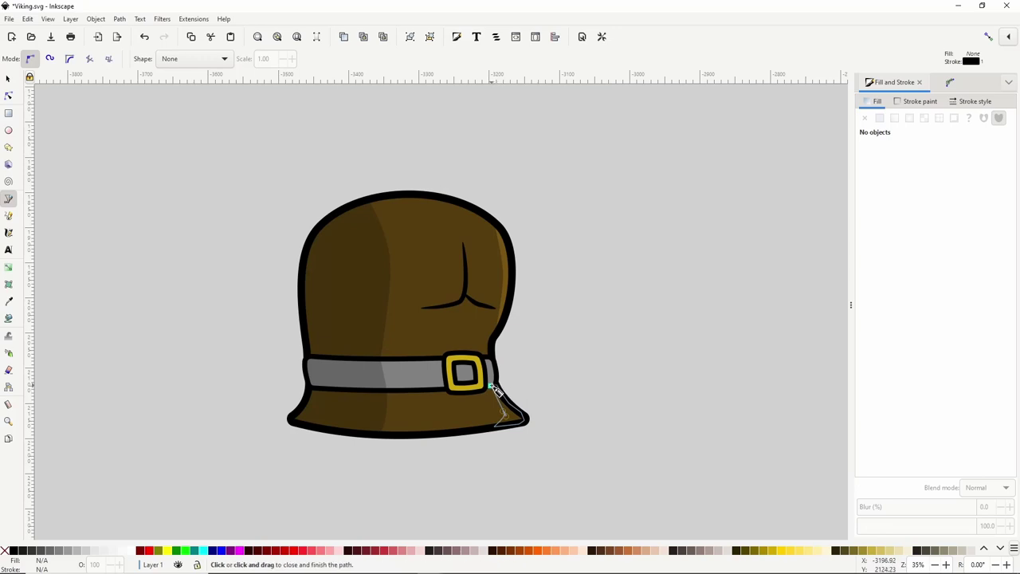
left_click(492, 385)
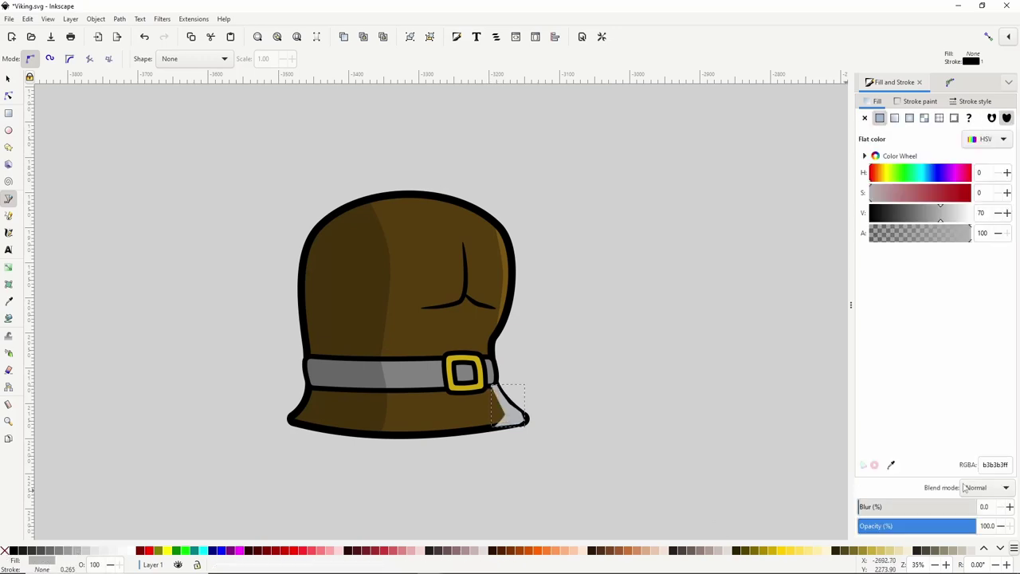
left_click(974, 488)
left_click(983, 502)
Draw a thin closed highlight strip along the belt's upper edge, from the left shadow's border to the buckle.
left_click(374, 359)
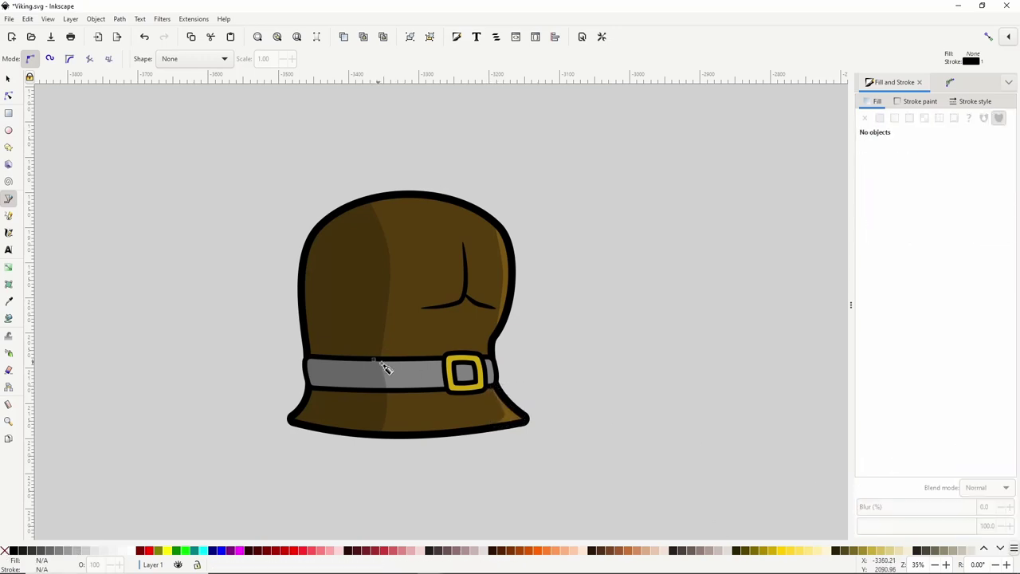
left_click(383, 364)
left_click(444, 364)
left_click(444, 358)
left_click(374, 360)
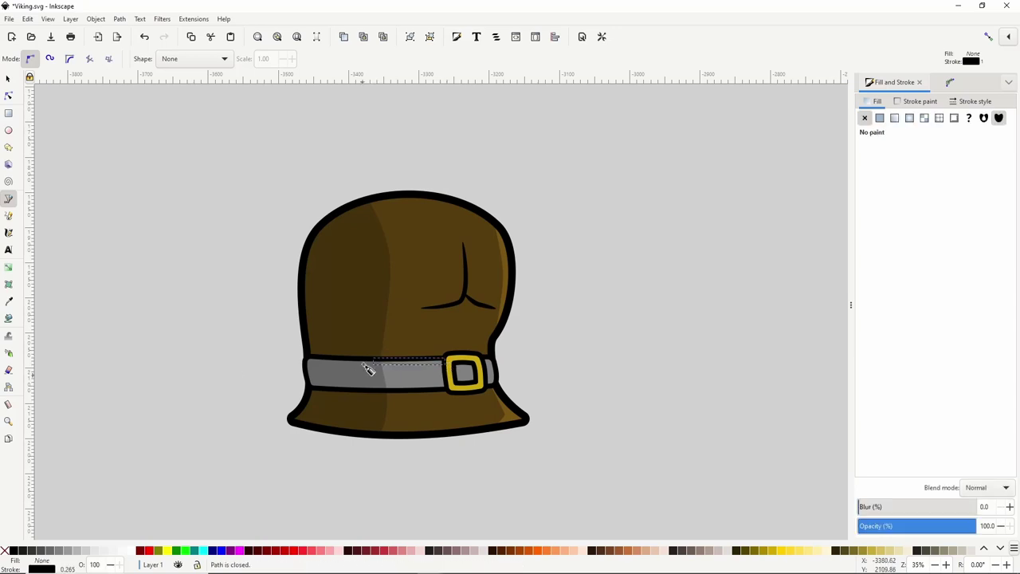
Remove the belt strip's stroke, fill it with 30% gray and set its blend mode to Overlay.
left_click(5, 550, "shift")
left_click(77, 551)
left_click(996, 489)
left_click(994, 525)
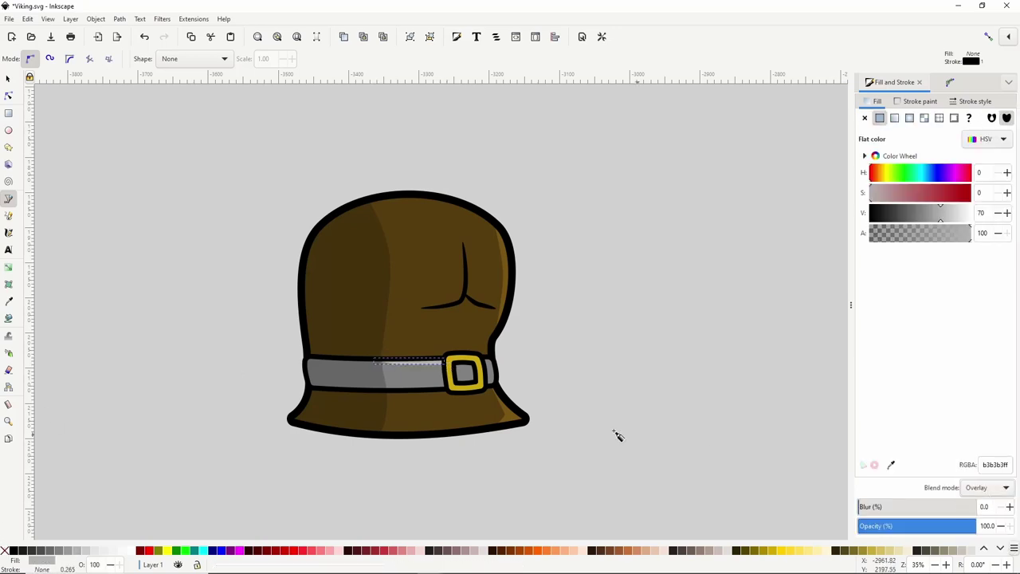
Draw a small closed highlight shape on the upper part of the belt's short end, right of the buckle.
left_click(482, 364)
left_click(495, 365)
left_click(494, 356)
left_click(482, 355)
left_click(482, 364)
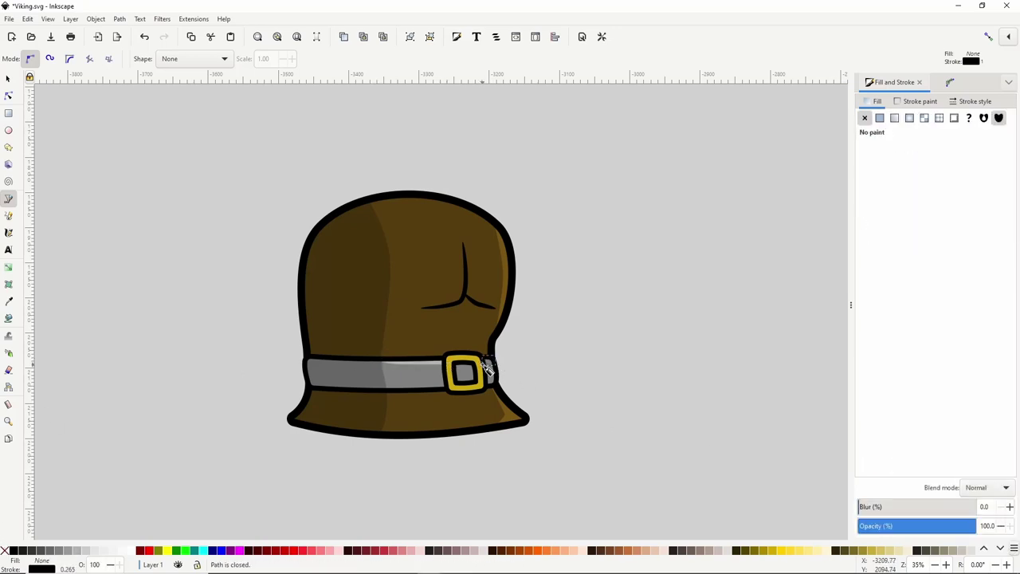
Give the belt-end highlight no stroke, a 30% gray fill and Overlay blend mode.
left_click(5, 551, "shift")
left_click(77, 550)
left_click(977, 487)
left_click(972, 501)
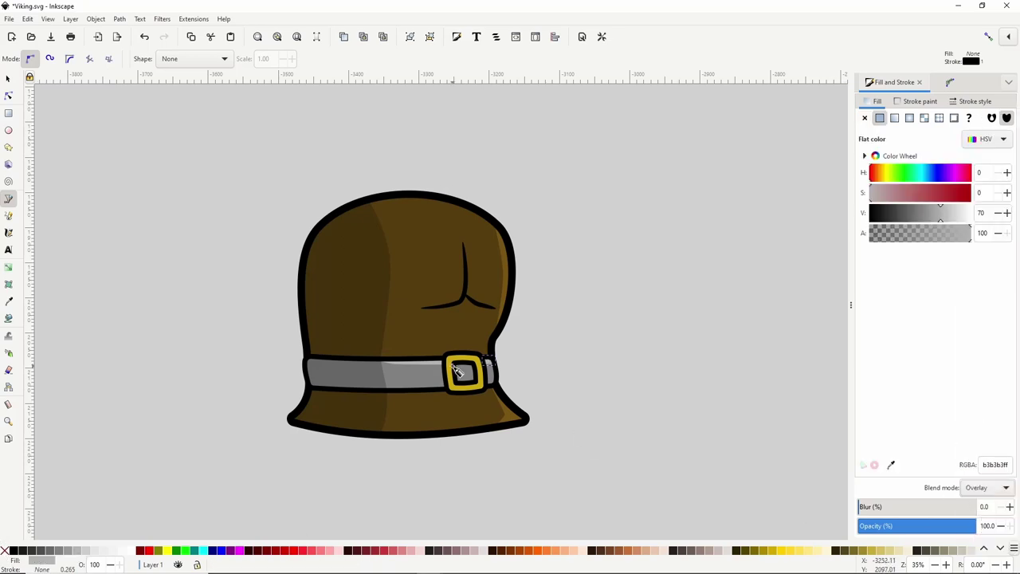
Draw a closed highlight shape across the gold buckle's upper edge, curving down at its right corner.
left_click(445, 358)
left_click_drag(473, 359, 477, 359)
left_click(483, 365)
left_click(479, 355)
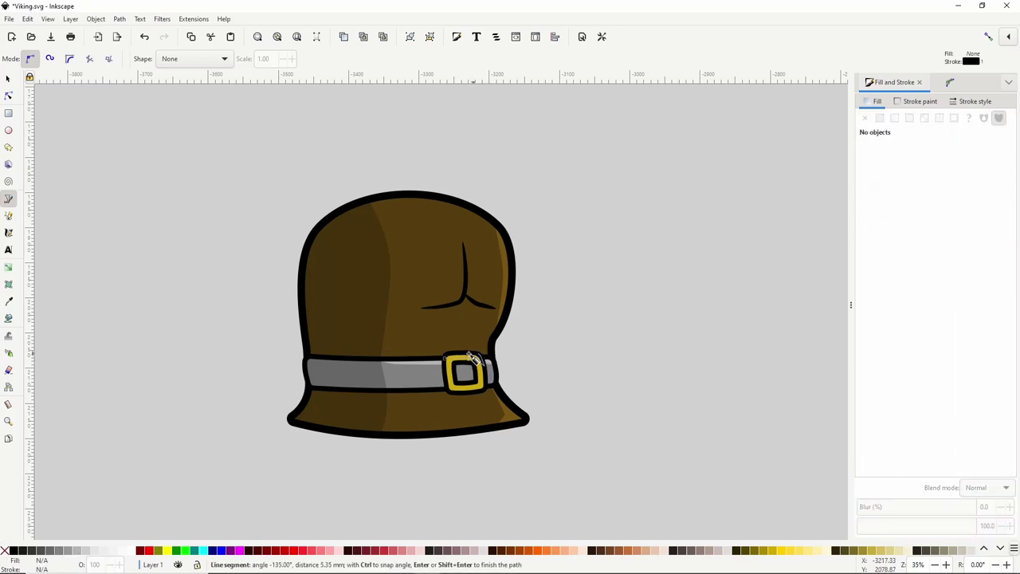
left_click(450, 353)
left_click(445, 358)
Remove the buckle highlight's stroke, fill it with 30% gray and set its blend mode to Overlay.
left_click(4, 550, "shift")
left_click(78, 550)
left_click(974, 491)
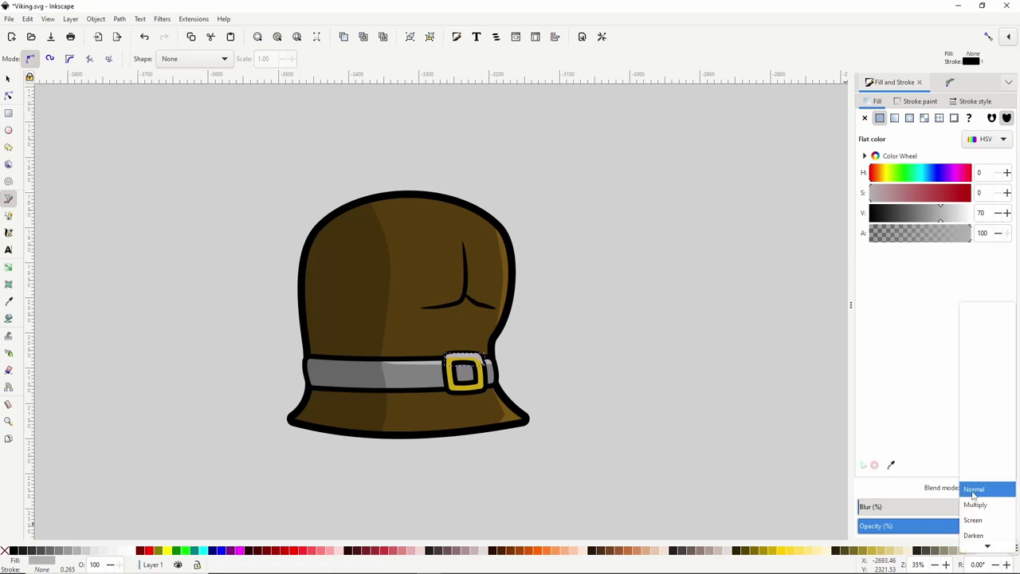
left_click(973, 495)
Draw a narrow closed highlight shape inside the bend of the crease, along its vertical line and left branch.
left_click(463, 248)
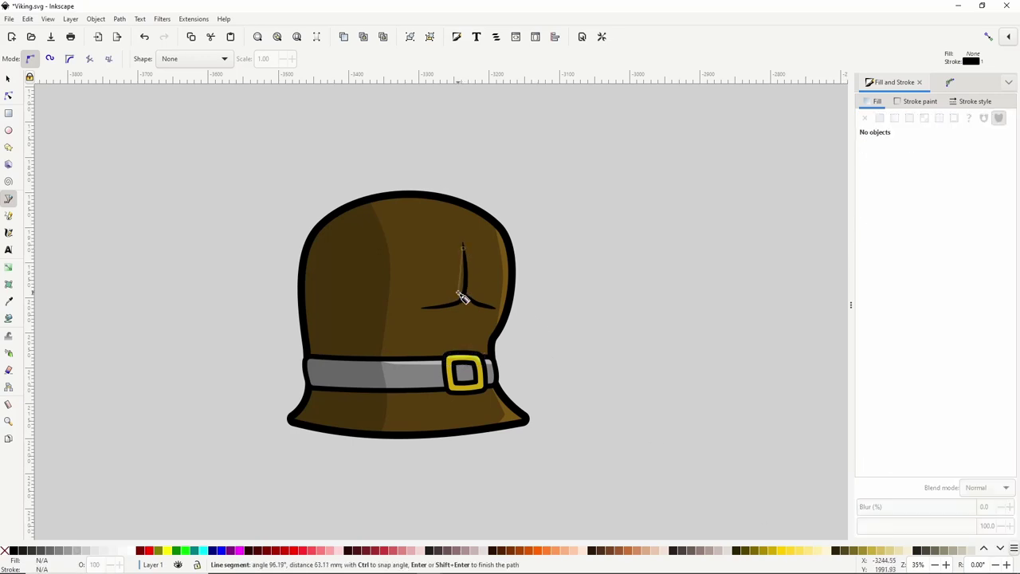
left_click_drag(458, 292, 454, 298)
left_click(434, 306)
left_click(460, 302)
left_click(466, 288)
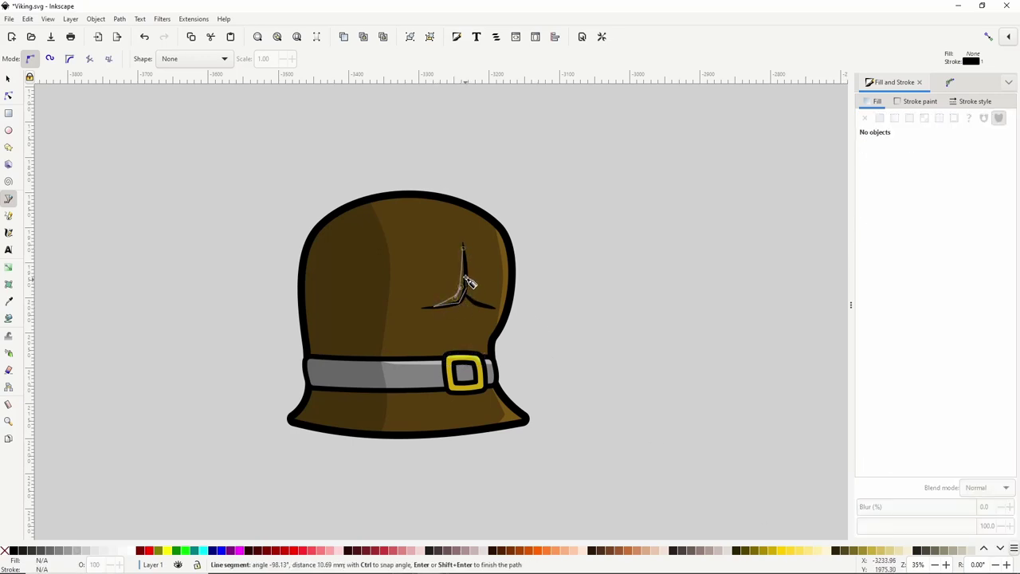
left_click(463, 247)
Fill the crease highlight with 30% gray and set its blend mode to Overlay.
left_click(75, 551)
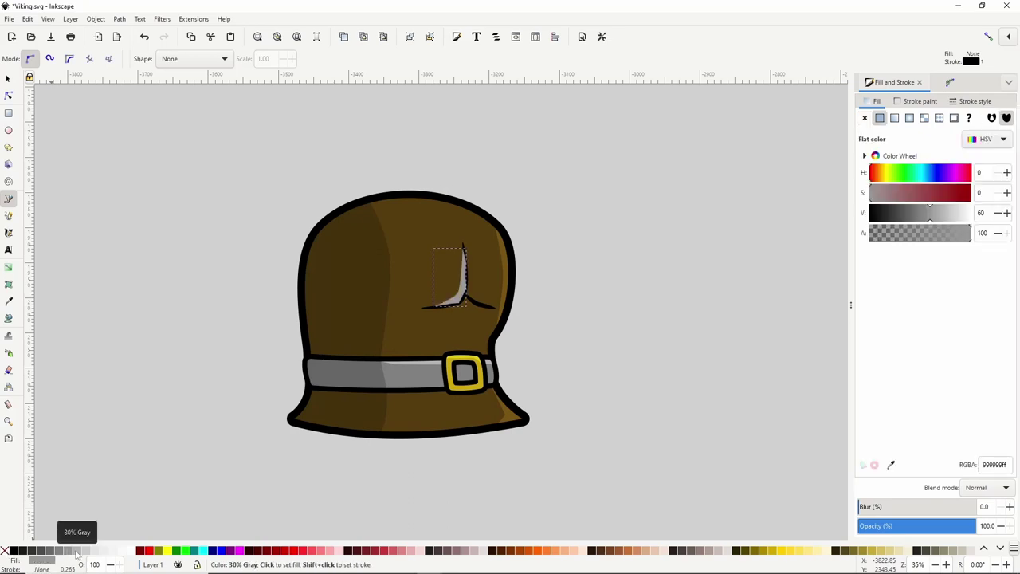
left_click(76, 551)
left_click(983, 485)
left_click(979, 499)
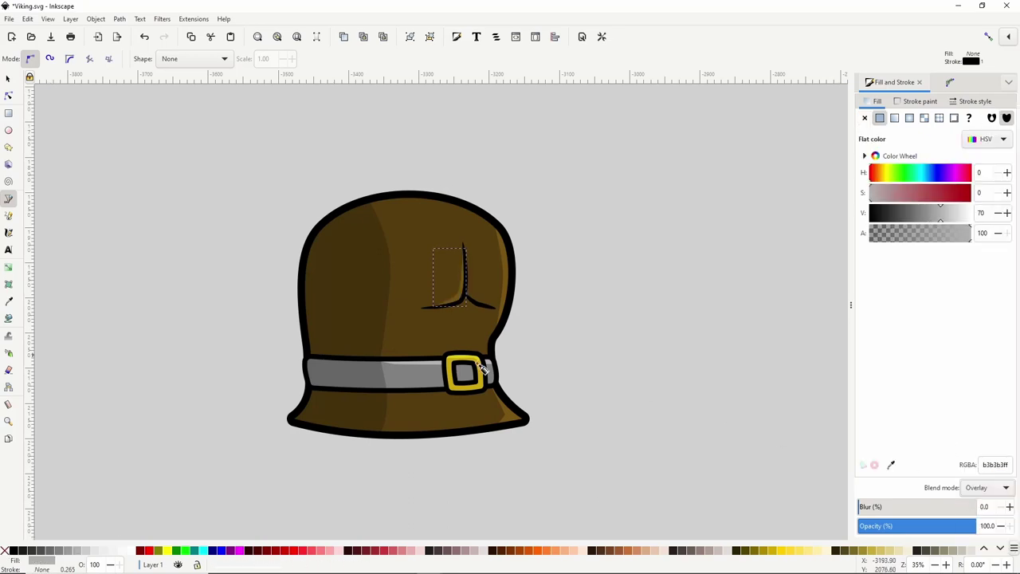
Select all the body, belt, buckle, crease and shading shapes and group them.
left_click(9, 78)
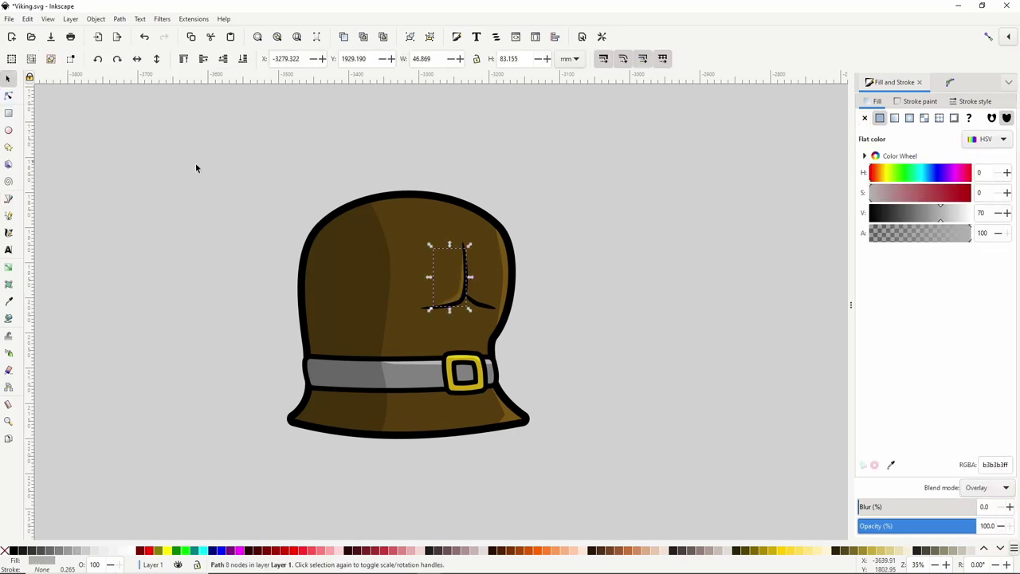
left_click_drag(233, 162, 608, 474)
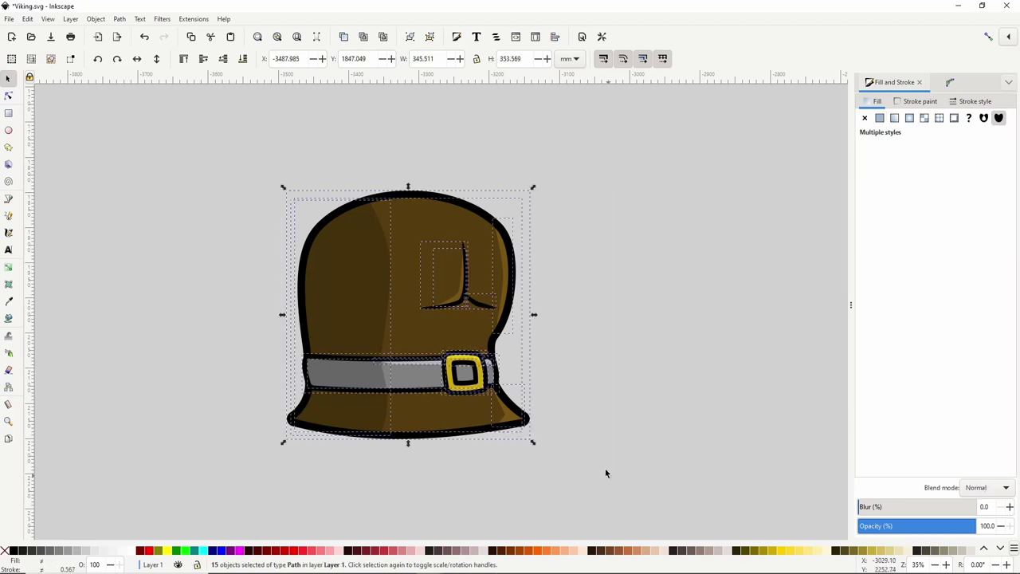
right_click(438, 332)
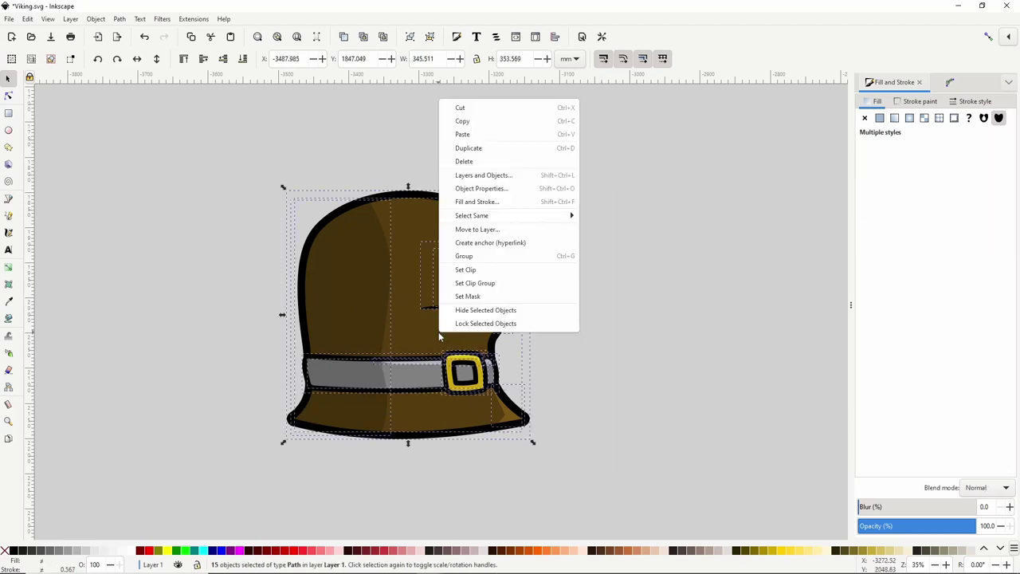
left_click(493, 259)
left_click(648, 338)
Open the Layers and Objects list and rename Layer 1 to Torso.
scroll(648, 338, "down", 2)
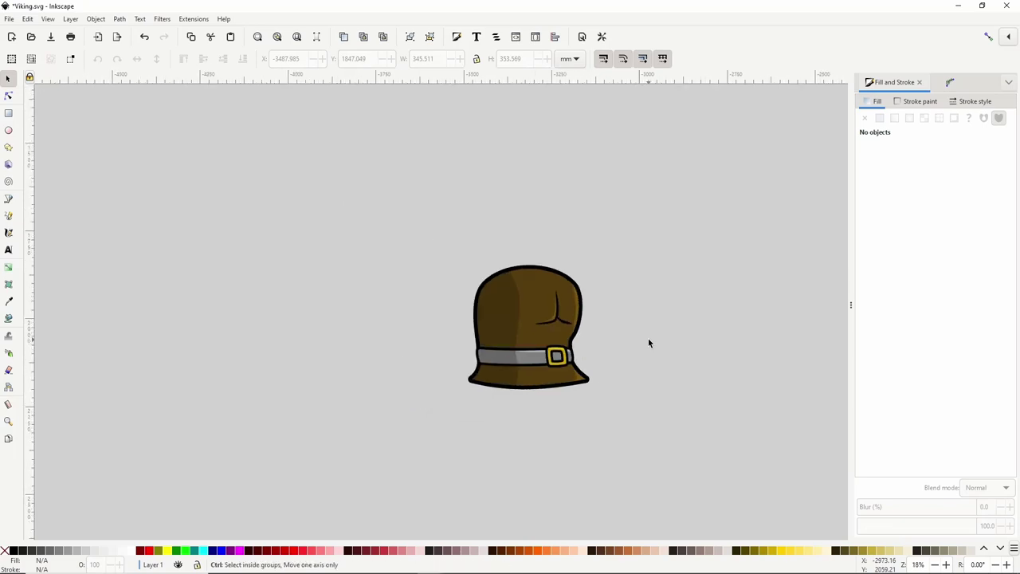
left_click_drag(636, 341, 533, 315)
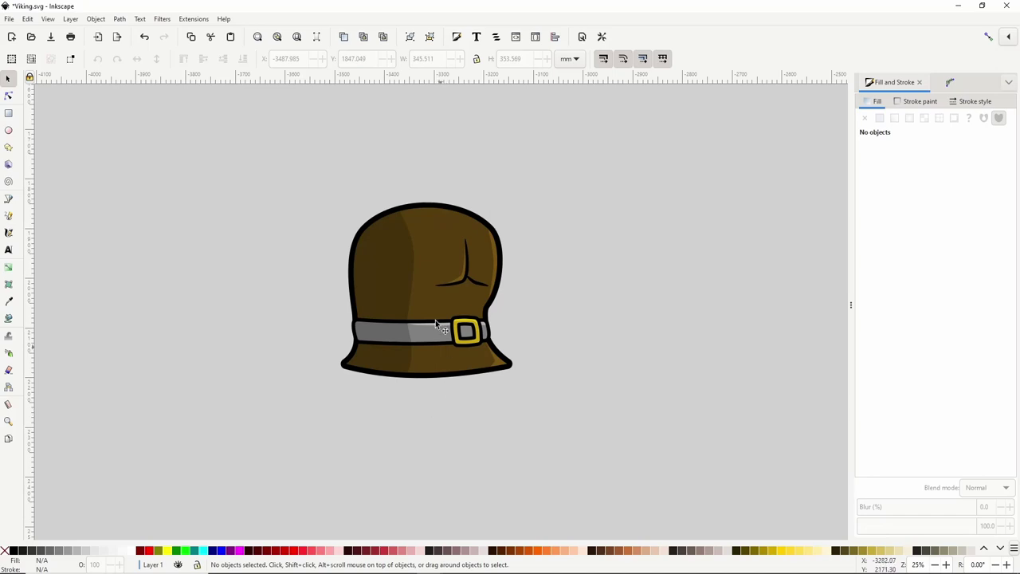
left_click(71, 19)
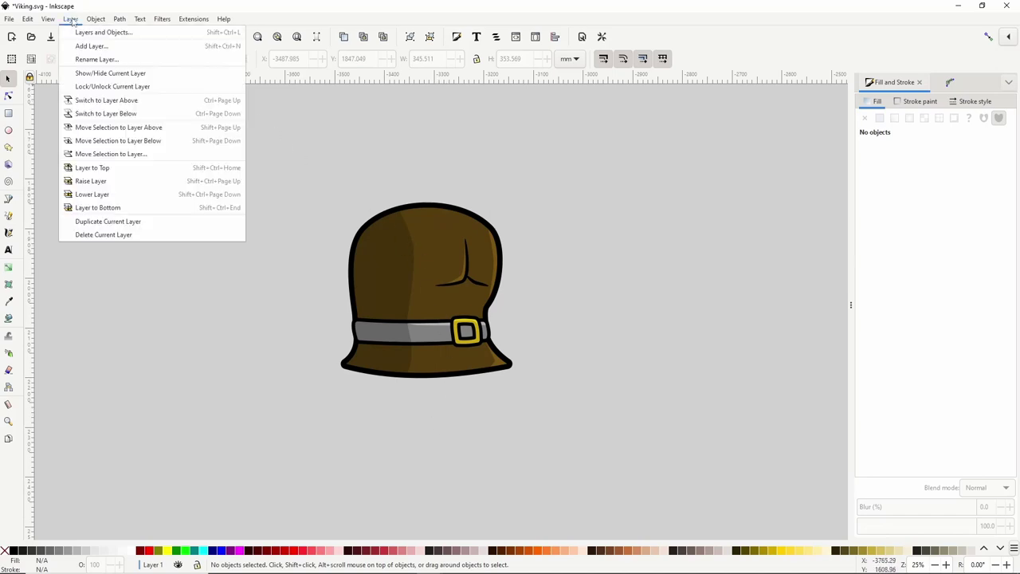
left_click(78, 32)
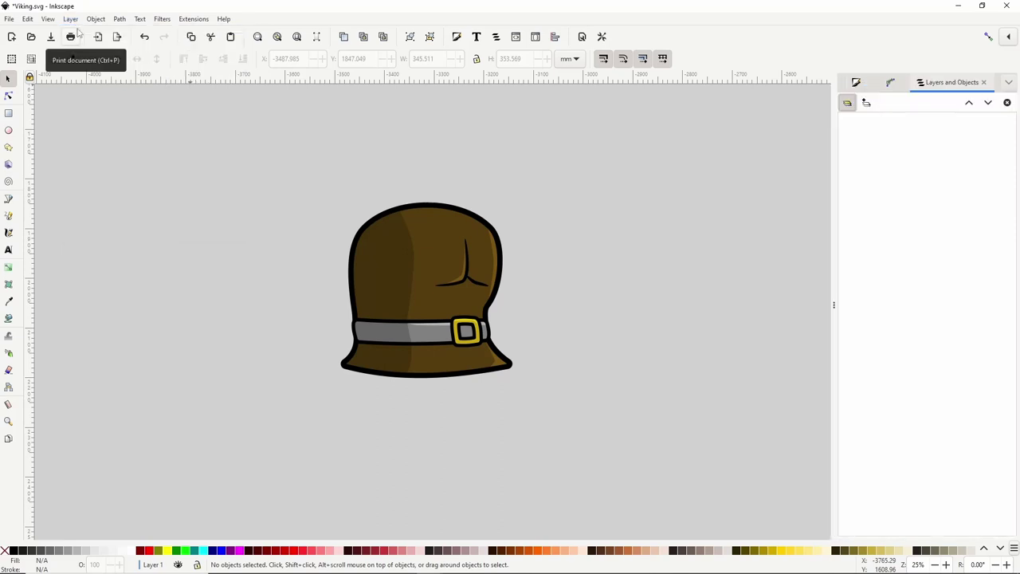
left_click(847, 103)
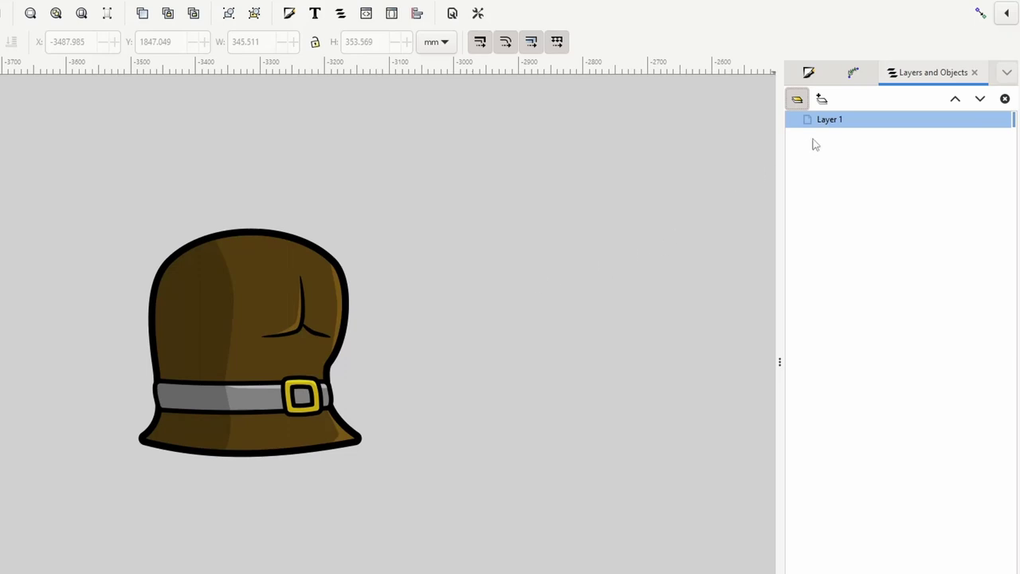
double_click(833, 119)
type("Torso")
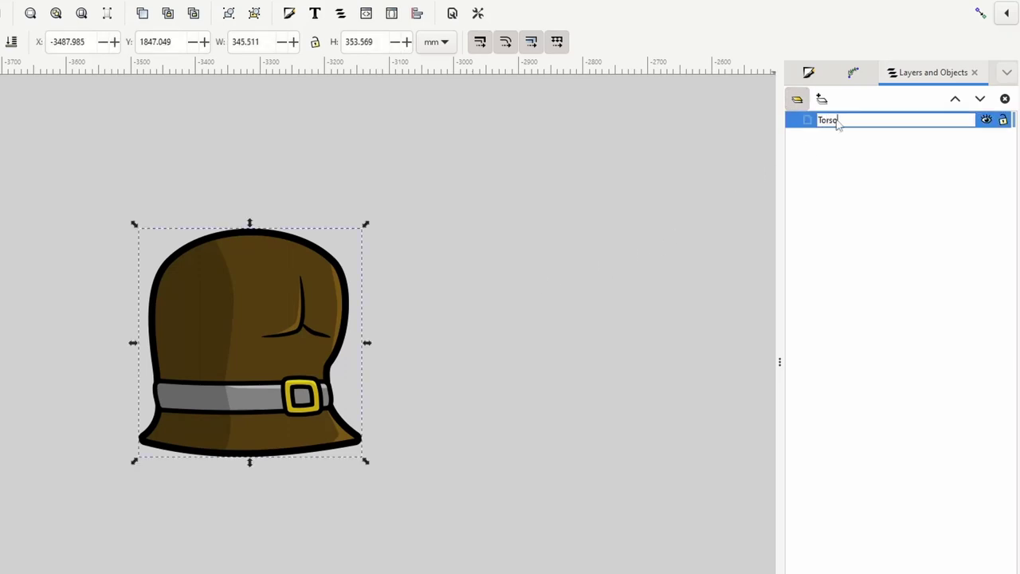
key("Return")
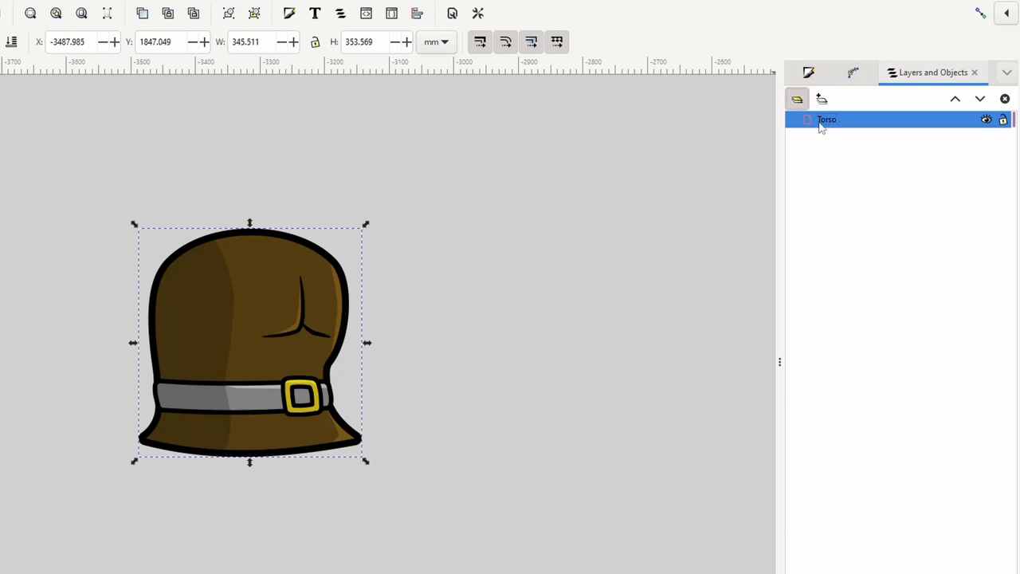
Add a layer named Head below Torso and another named Pelvis below Head.
left_click(821, 98)
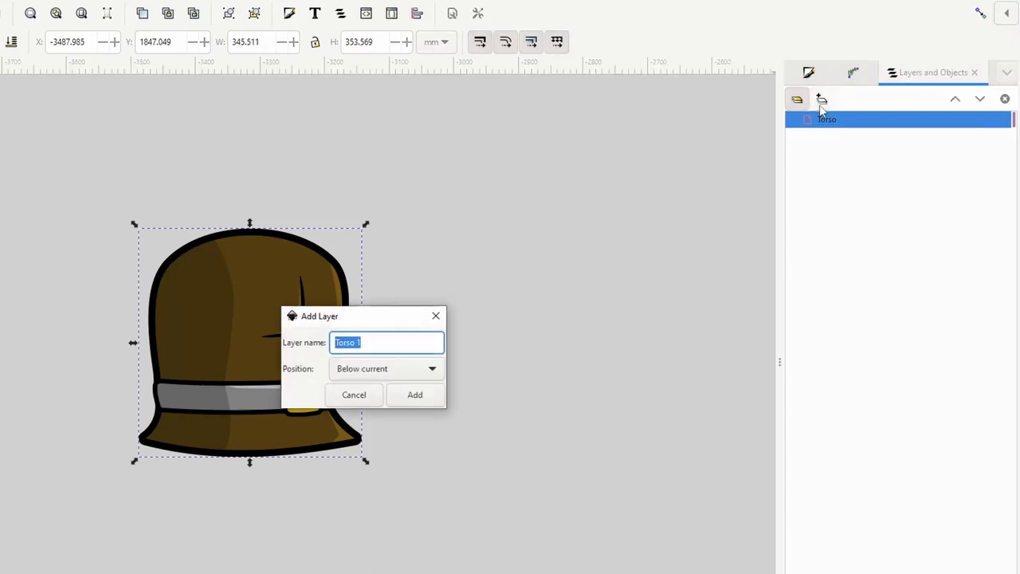
type("Head")
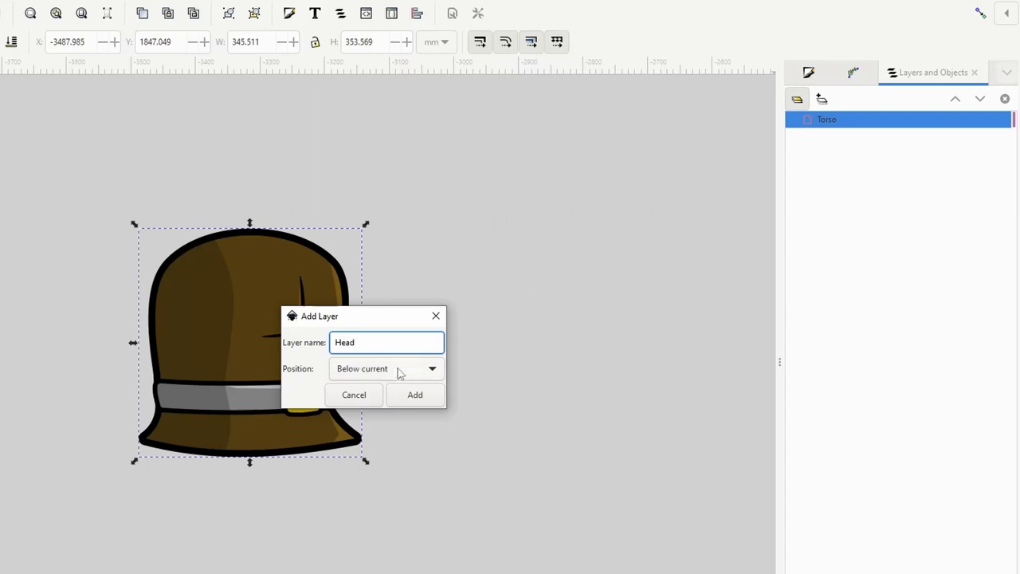
left_click(415, 395)
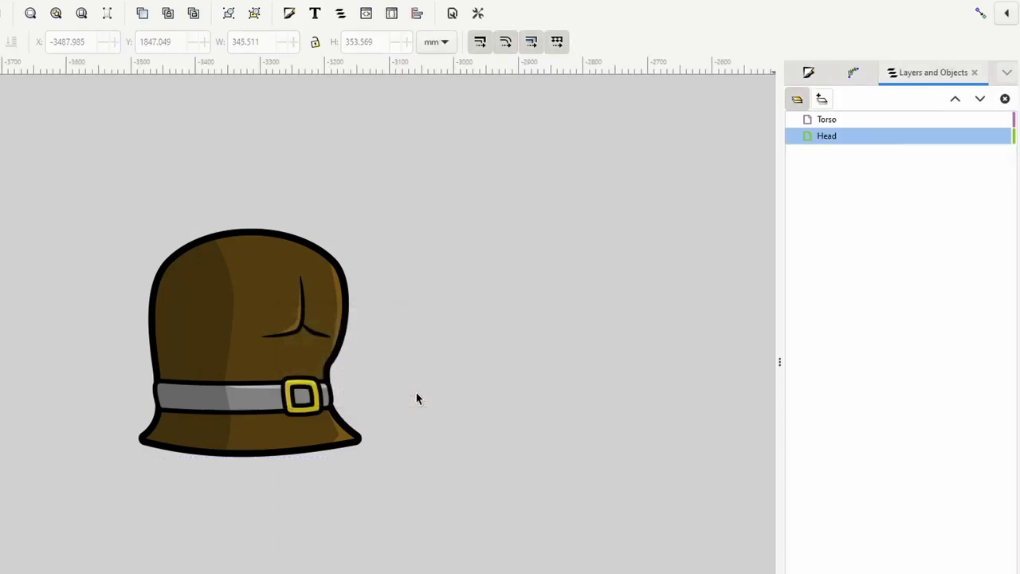
left_click(822, 99)
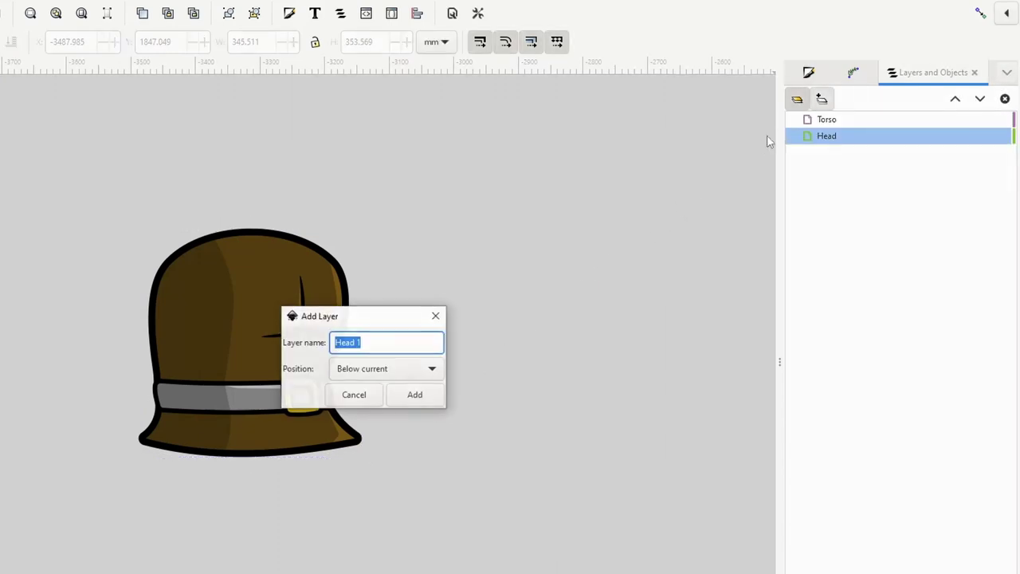
type("Pelvis")
key("Return")
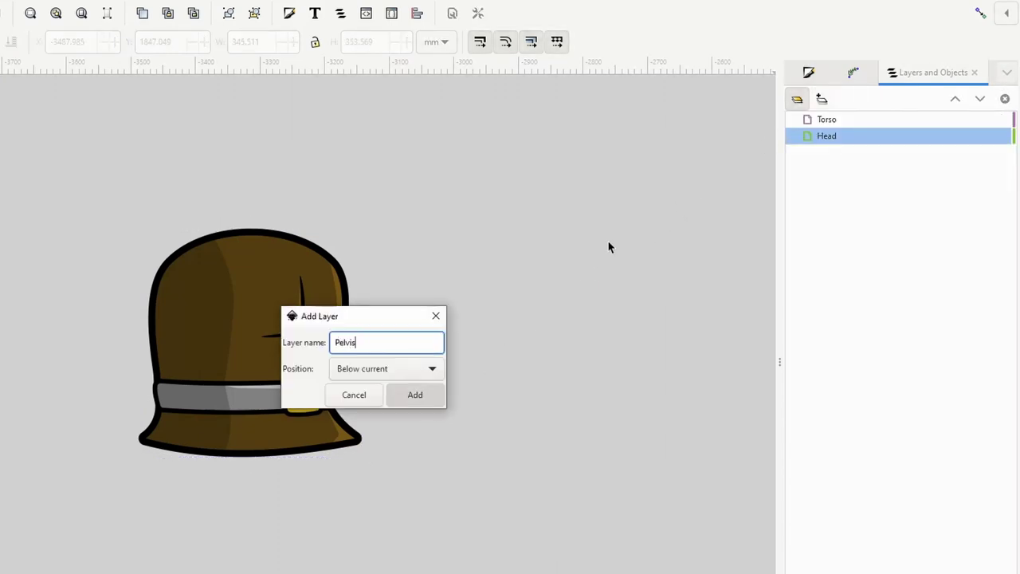
Move the Torso layer between Head and Pelvis, and add a new layer named Front Leg.
left_click(821, 139)
left_click_drag(832, 122, 834, 149)
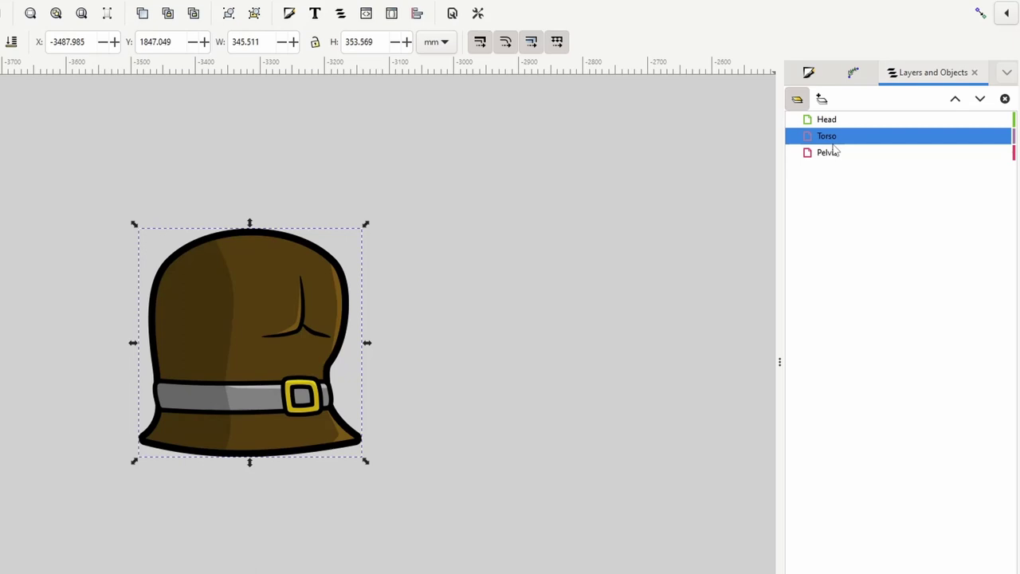
left_click(821, 99)
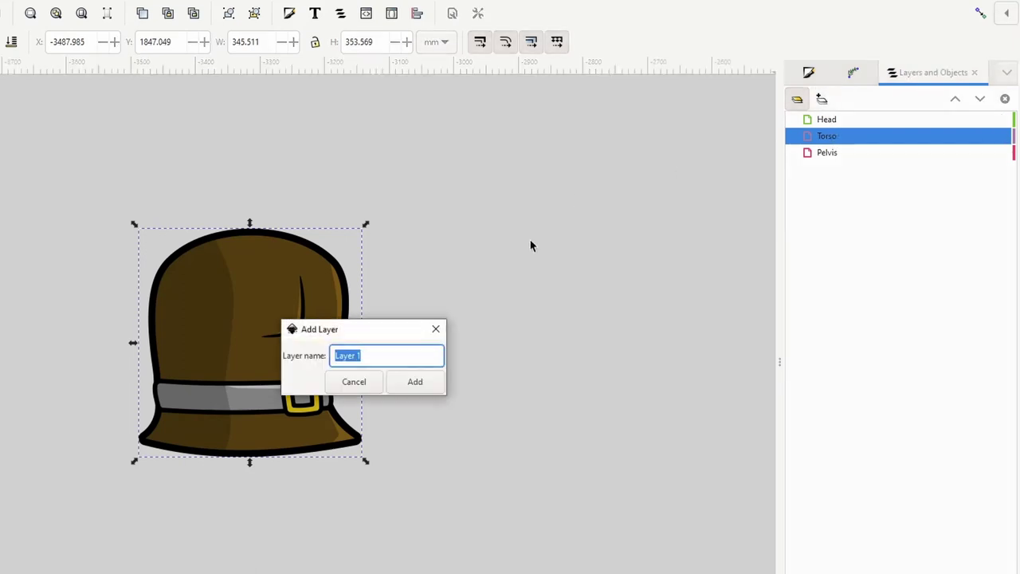
type("Front Leg")
left_click(432, 384)
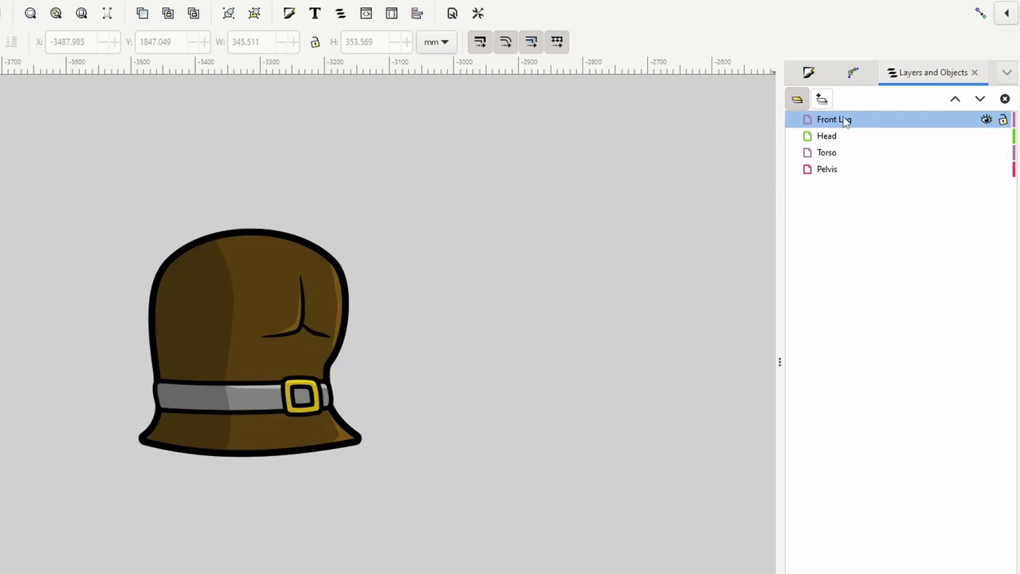
Move the Front Leg layer between Torso and Pelvis, and add a Back Leg layer at the bottom of the layer order.
left_click_drag(844, 121, 837, 169)
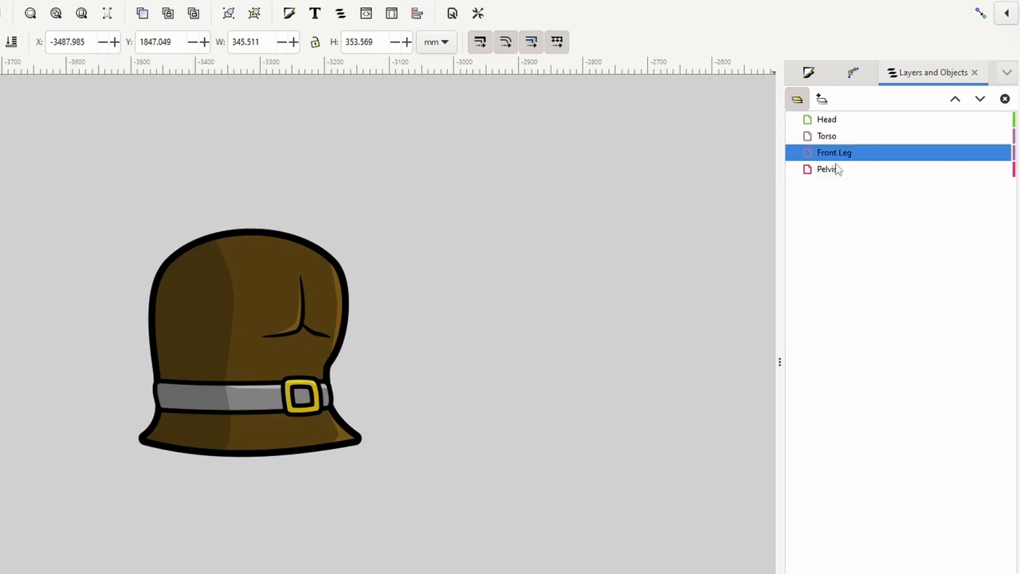
left_click(821, 99)
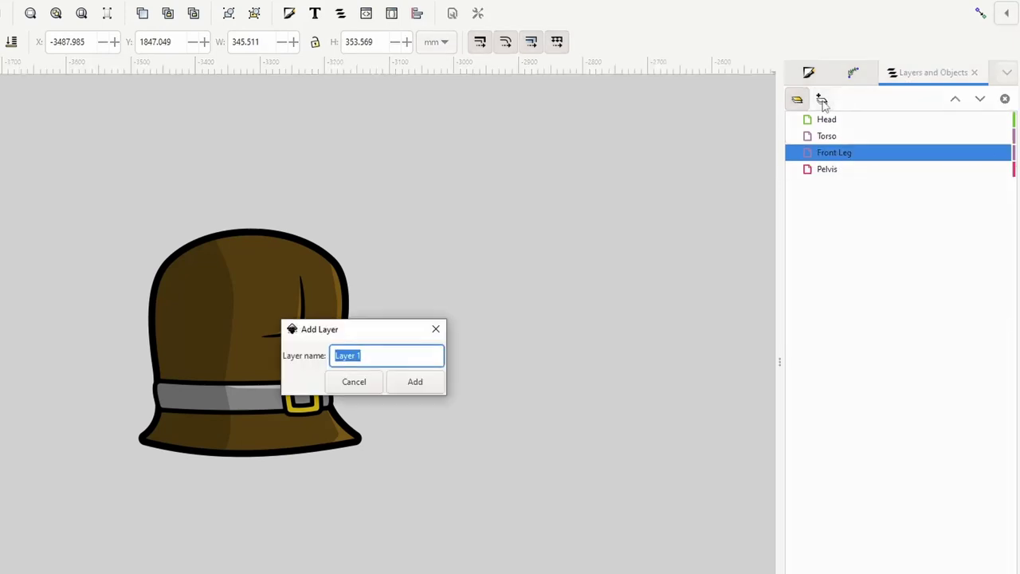
type("Back Leg")
key("Return")
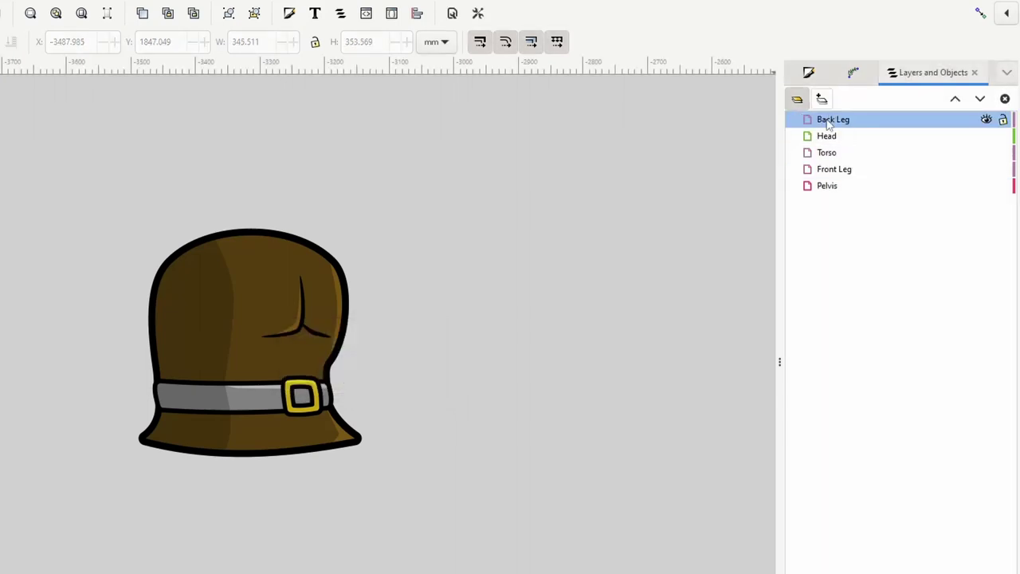
left_click_drag(833, 120, 832, 198)
Add layers named Front Arm and Back Arm, and move Back Arm beneath Back Leg.
left_click(822, 99)
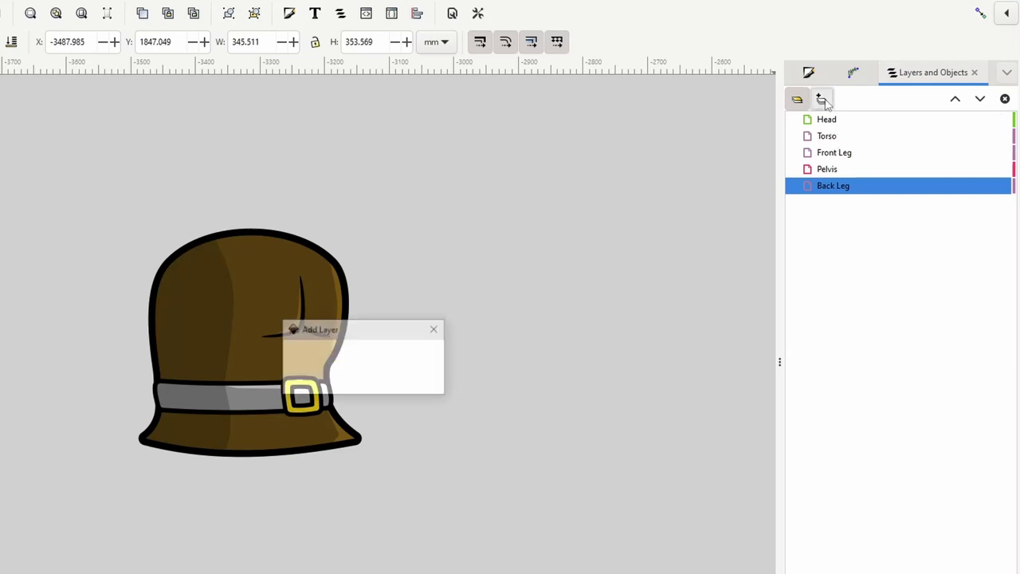
type("Front Arm")
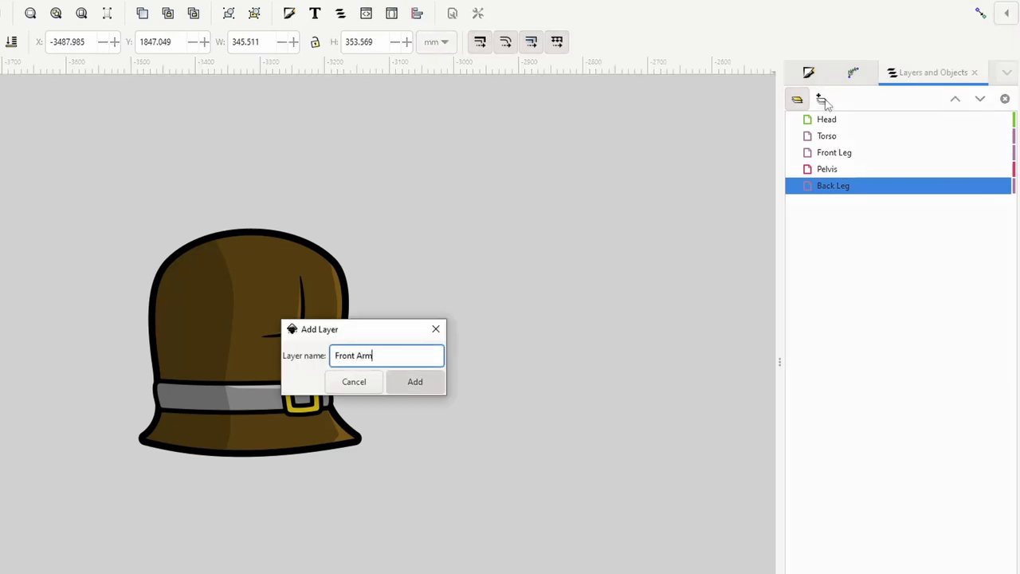
key("Return")
left_click(823, 100)
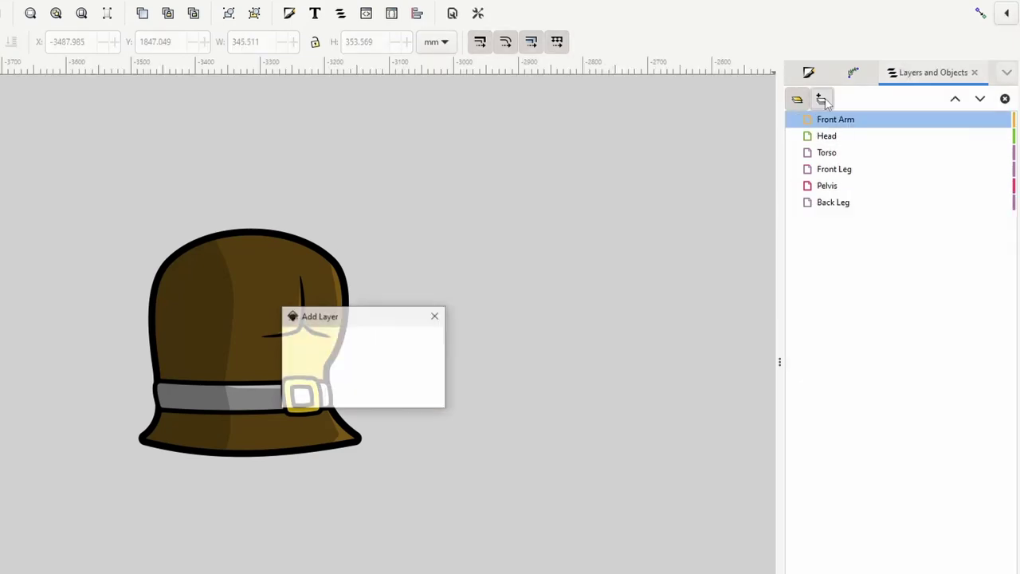
type("Back Arm")
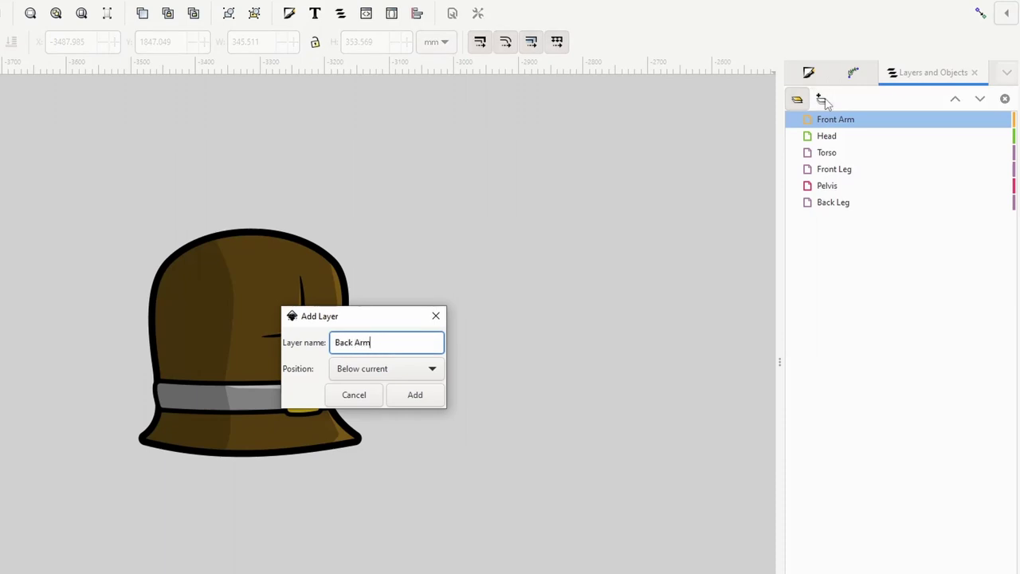
key("Return")
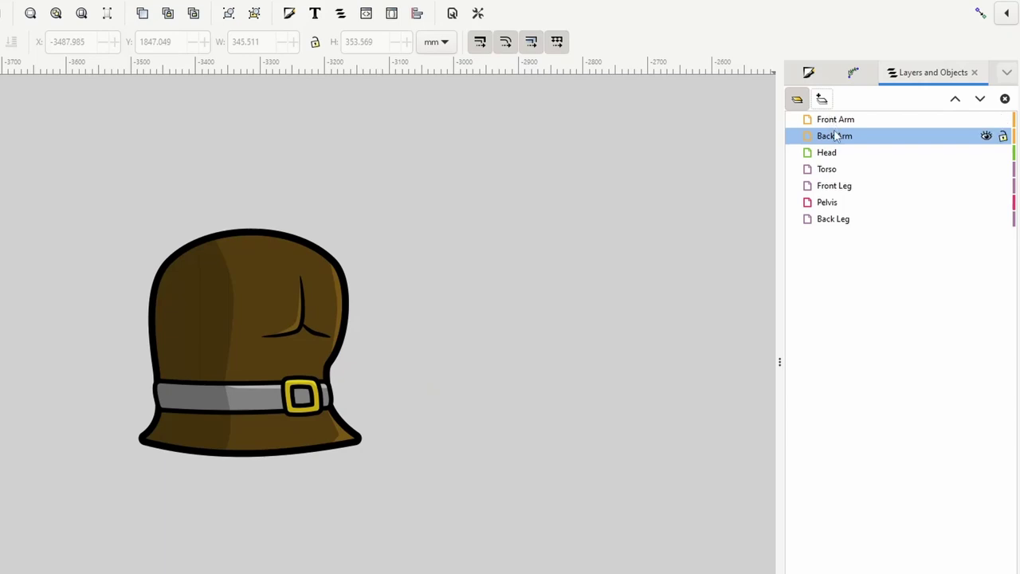
left_click_drag(833, 137, 839, 231)
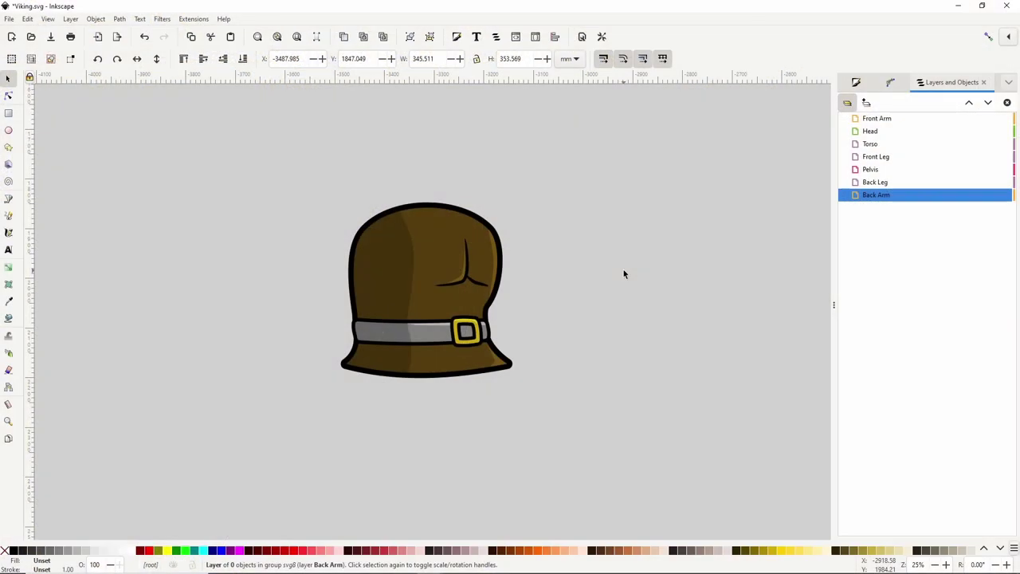
Save the drawing and lock the Torso layer so its artwork cannot be selected.
key("ctrl+s")
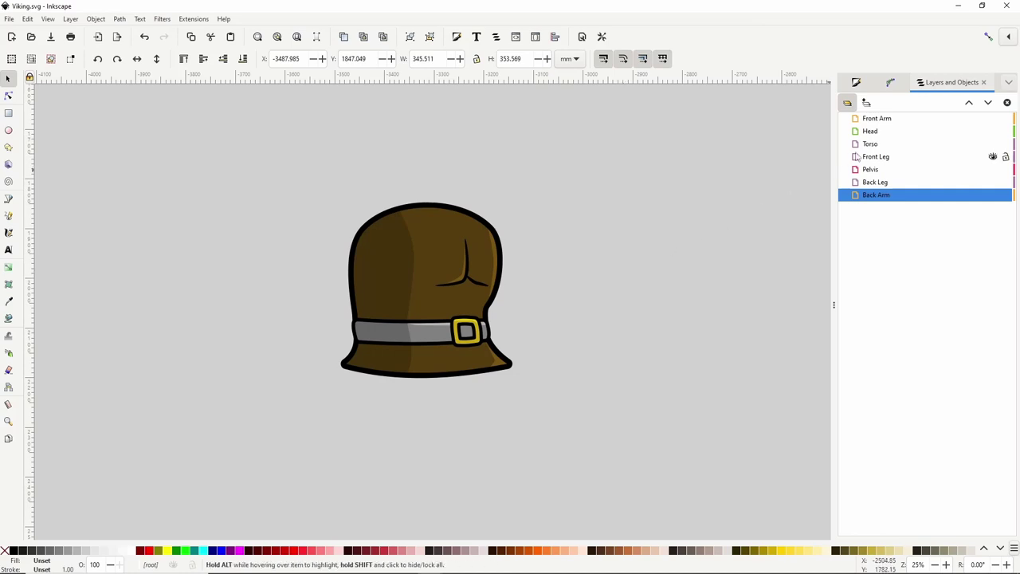
left_click(871, 144)
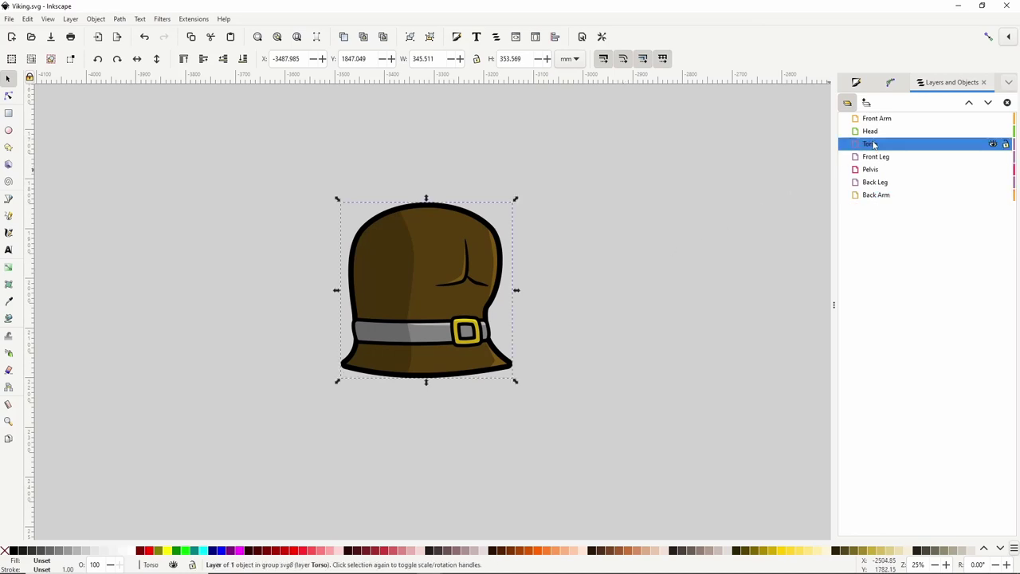
left_click(1005, 144)
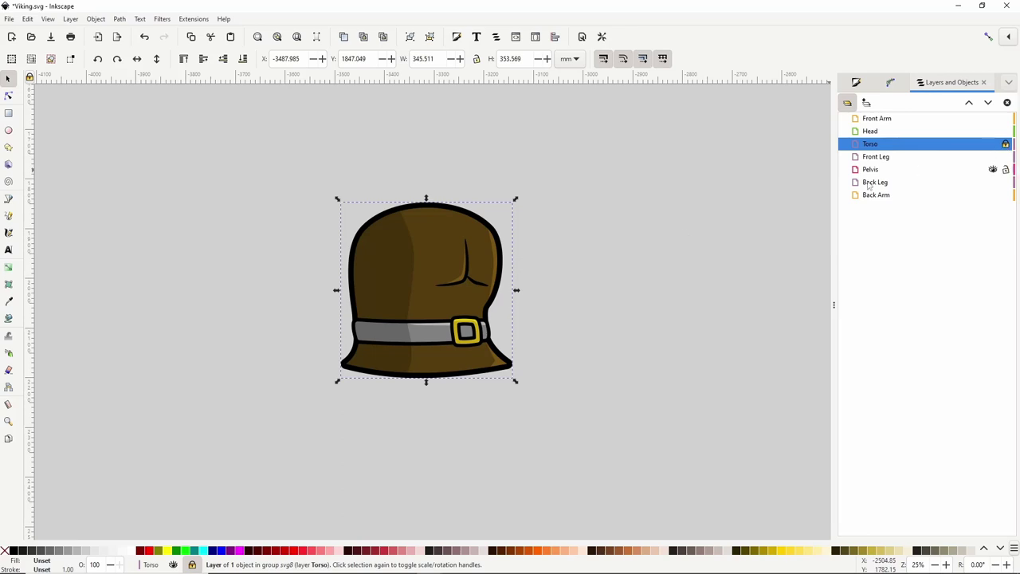
left_click(462, 291)
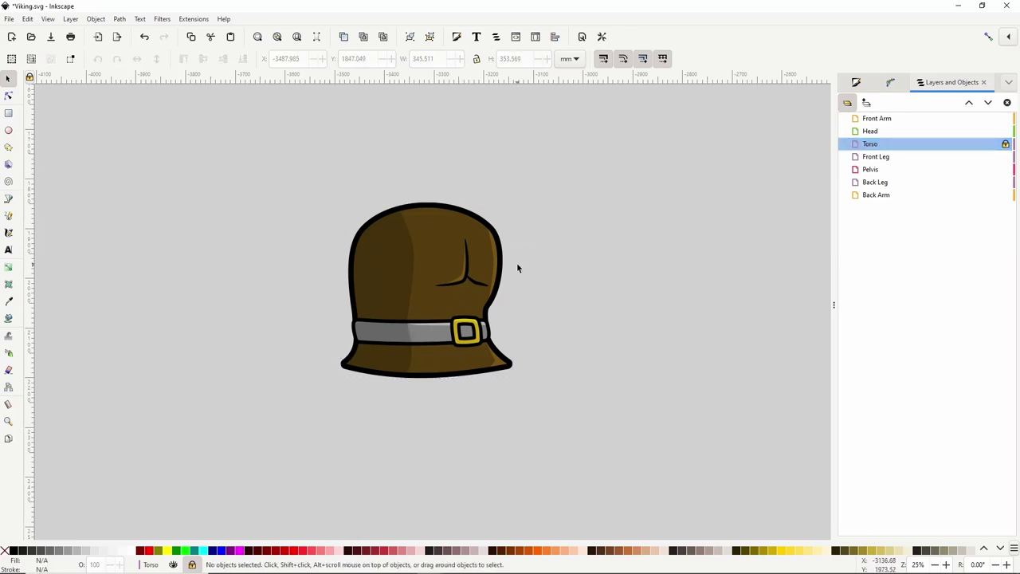
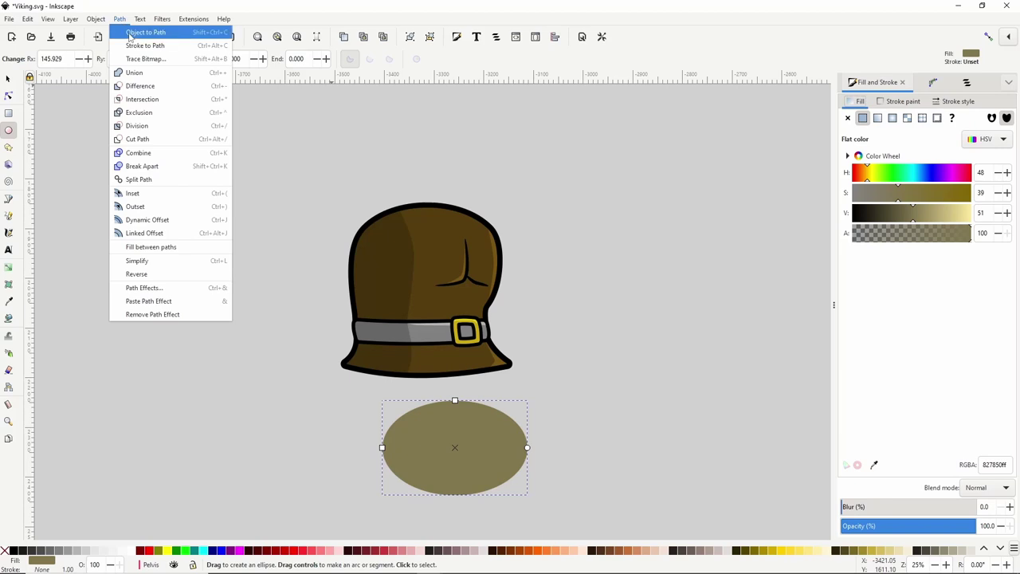
Convert the olive ellipse below the torso to a path and reshape its nodes into a narrower, flat-topped pelvis.
left_click(130, 32)
left_click(9, 96)
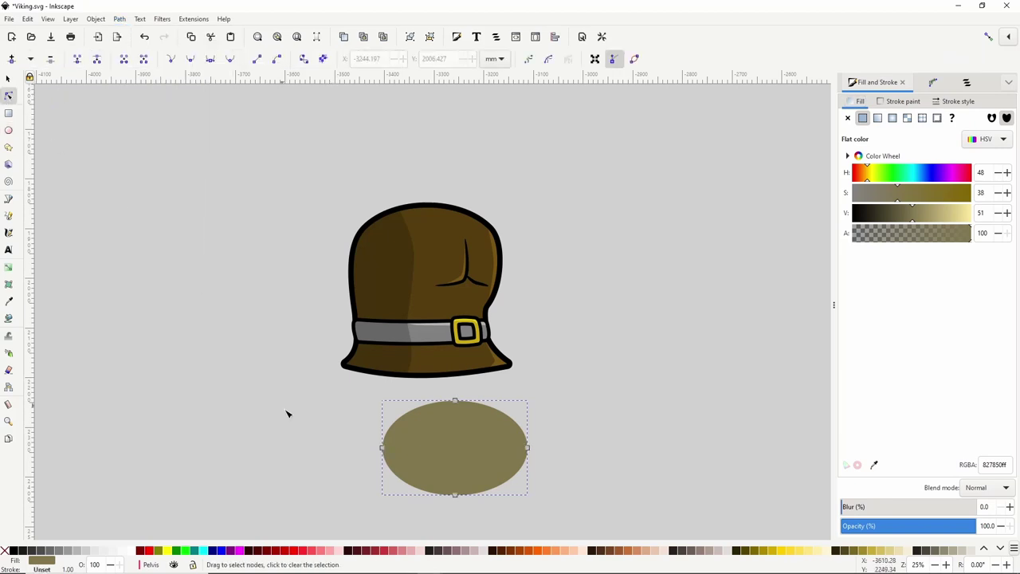
left_click_drag(382, 448, 392, 450)
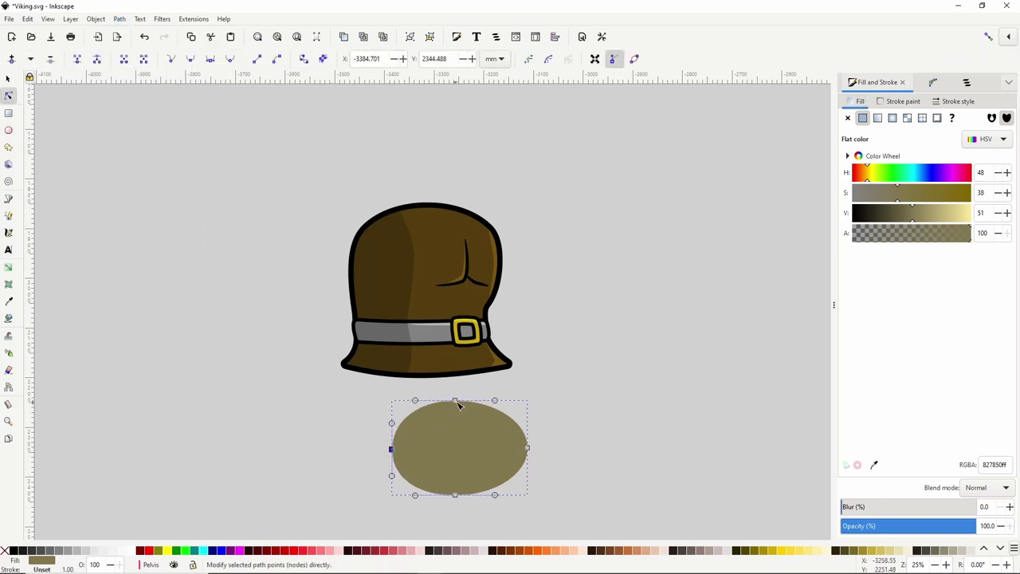
left_click_drag(456, 401, 453, 421)
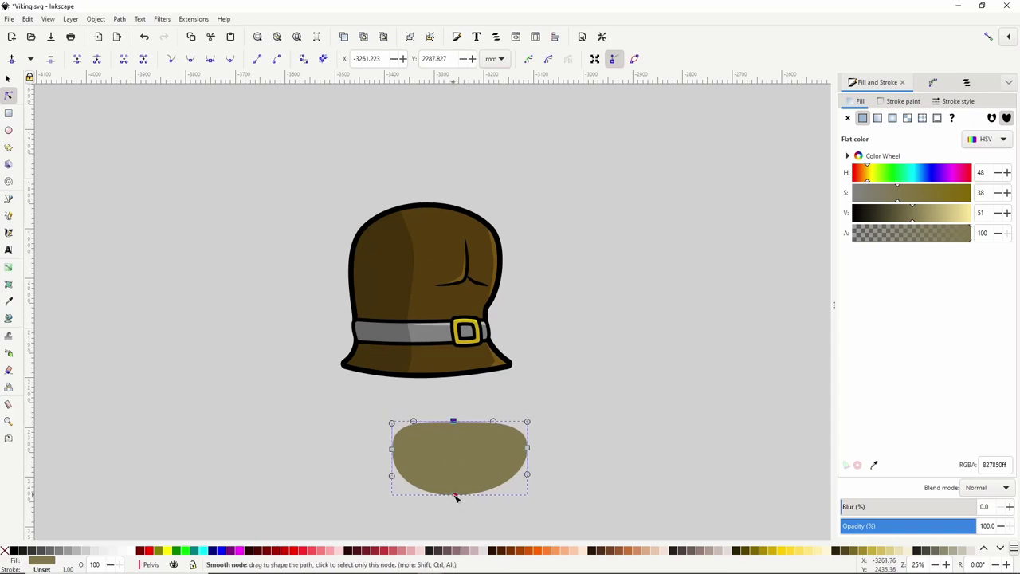
left_click_drag(455, 495, 455, 491)
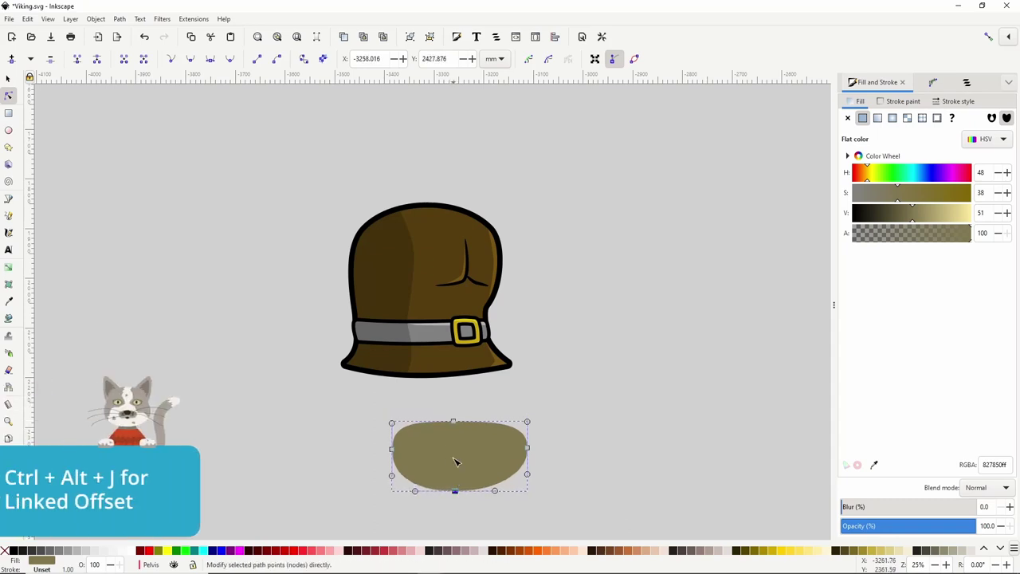
Create a black linked offset of the pelvis, expand it slightly into an outline, and convert it to a path.
key("ctrl+alt+j")
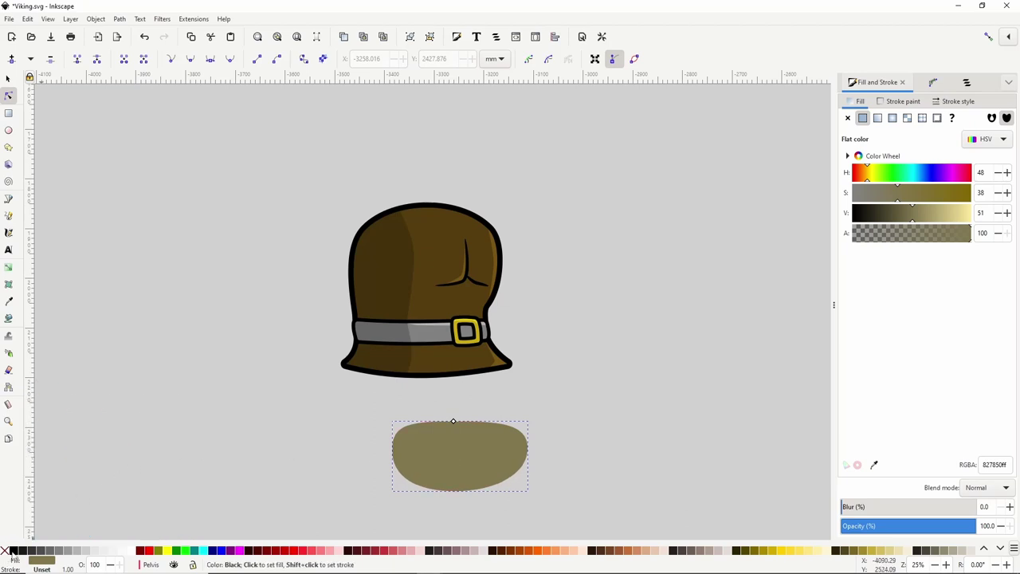
left_click(13, 552)
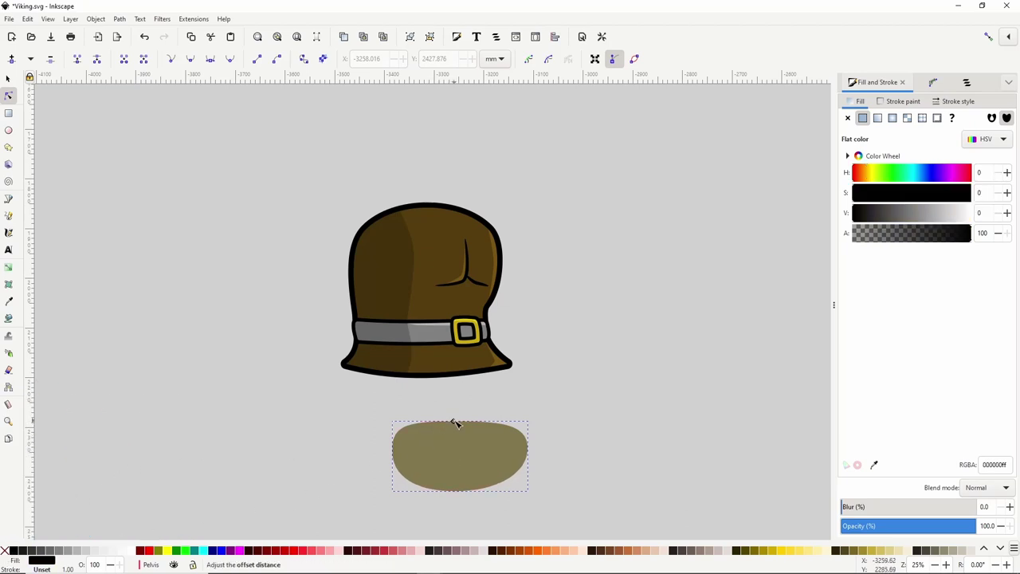
left_click_drag(453, 420, 448, 415)
key("ctrl+alt+c")
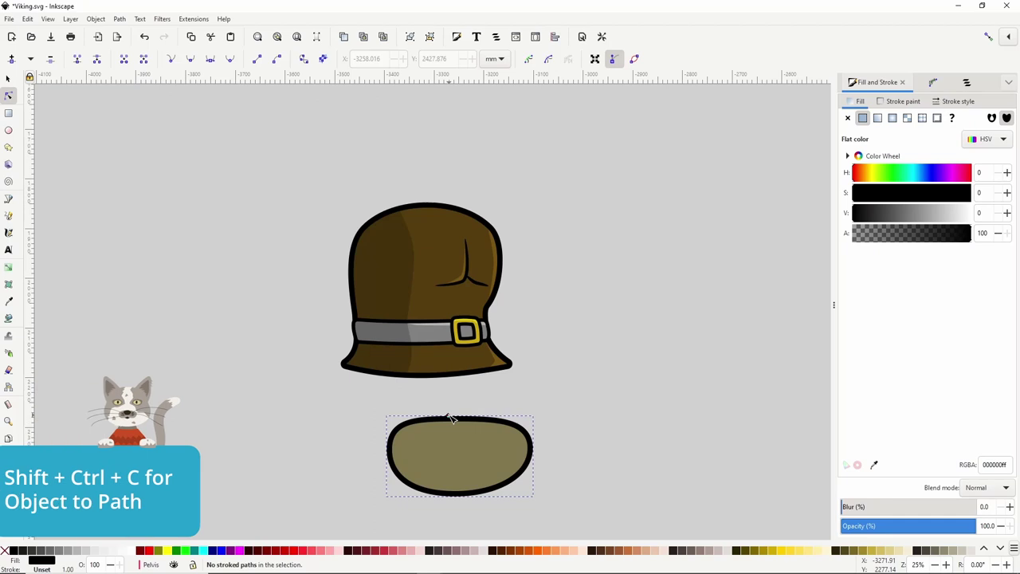
key("ctrl+shift+c")
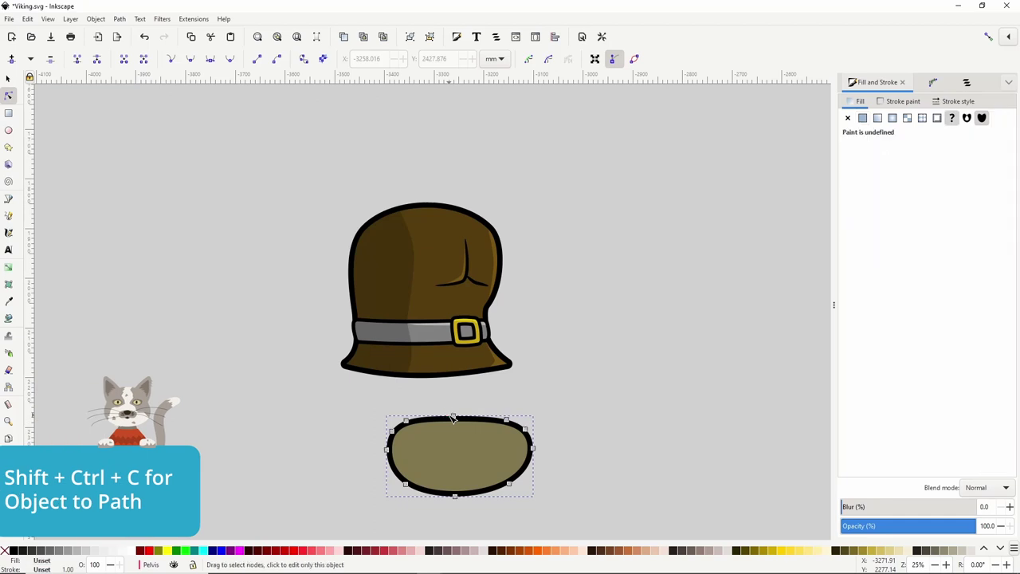
Draw a closed shading shape with the Bezier pen over the left side of the pelvis, with a curved inner edge.
left_click(9, 200)
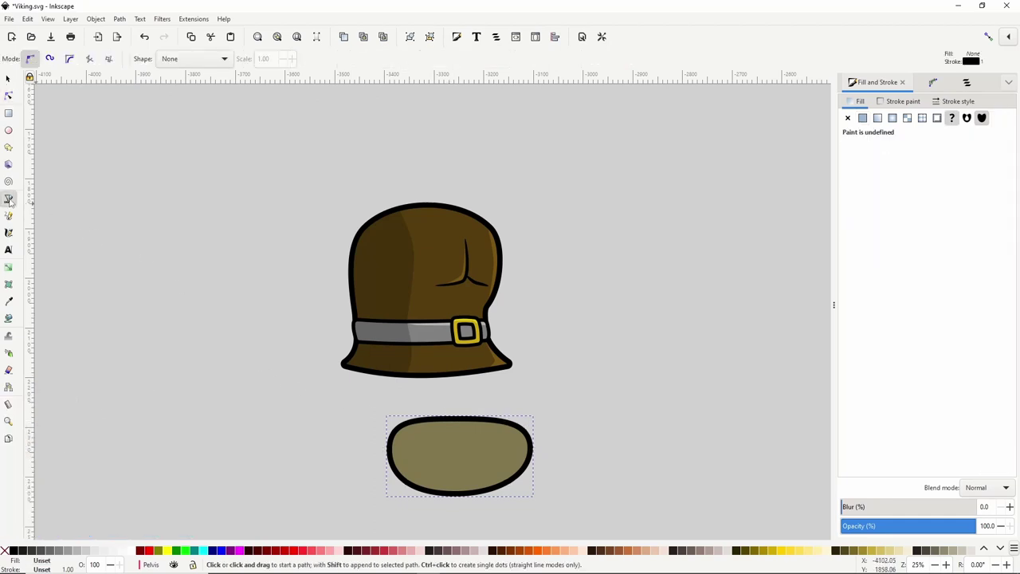
left_click(415, 419)
left_click_drag(414, 455, 425, 476)
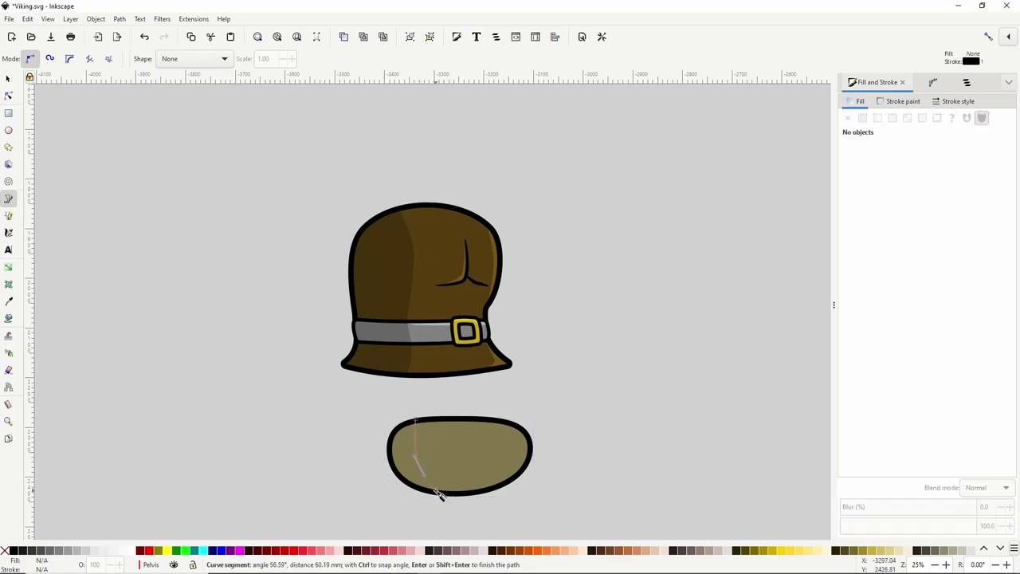
left_click(438, 492)
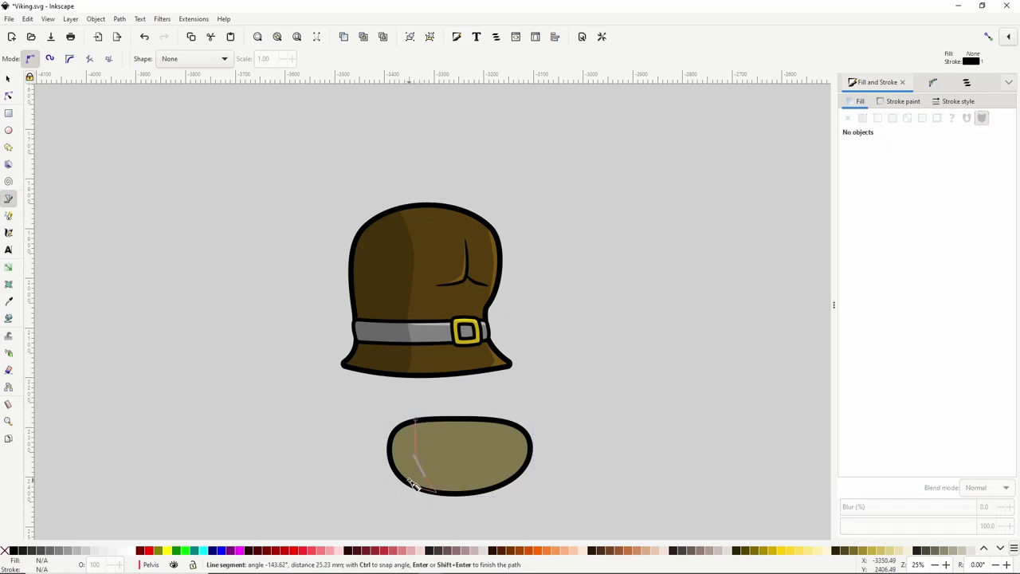
left_click(390, 458)
left_click(389, 444)
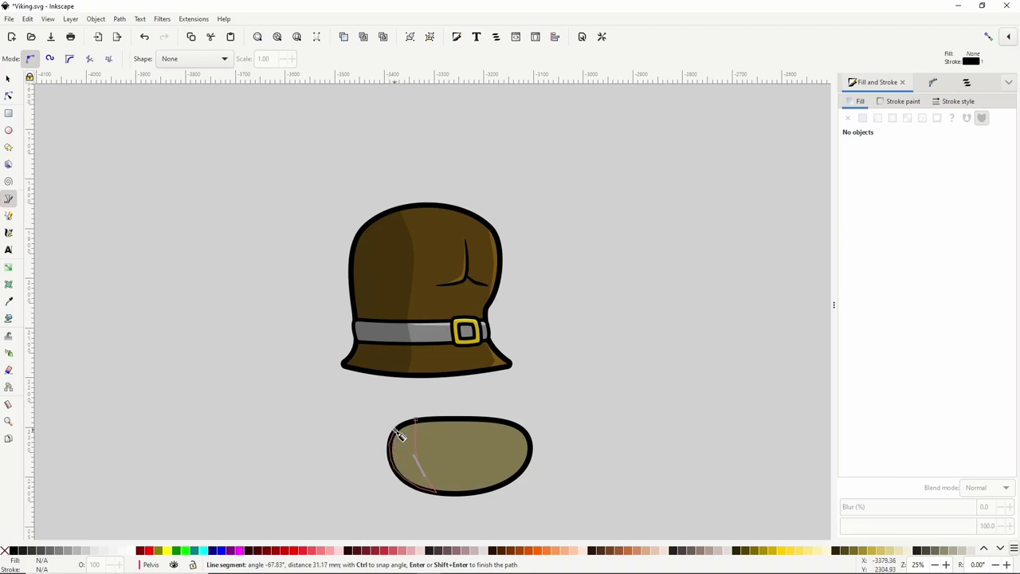
left_click(393, 431)
left_click(404, 423)
left_click(415, 420)
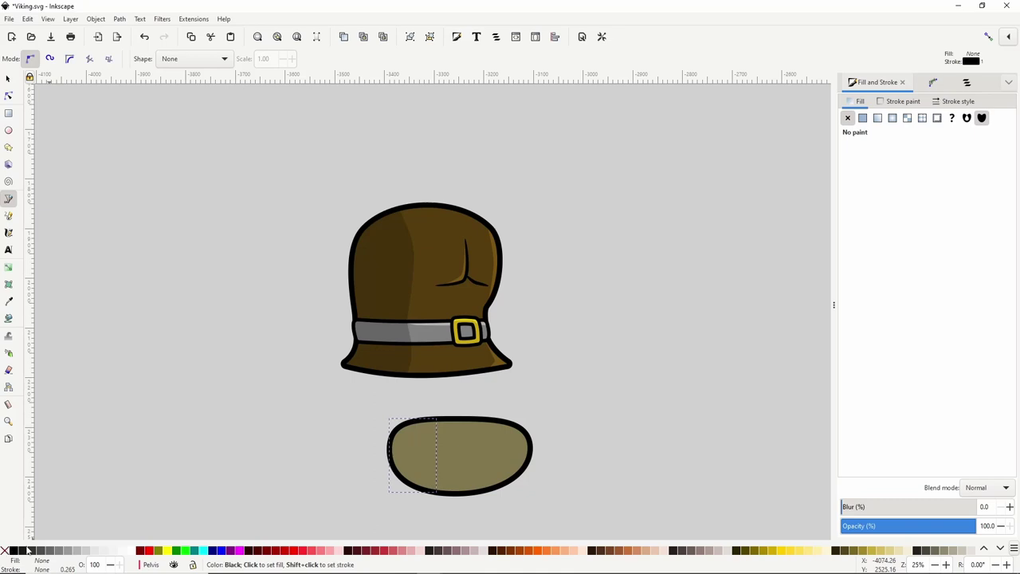
Fill the pelvis shading shape with light grey cccccc and set its blend mode to Multiply.
left_click(85, 551)
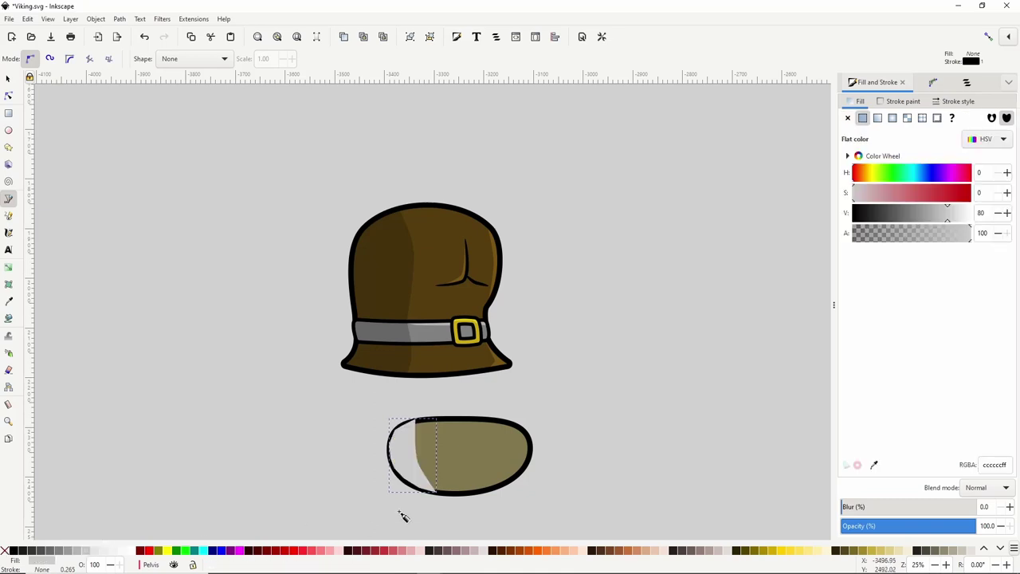
left_click(984, 487)
left_click(980, 504)
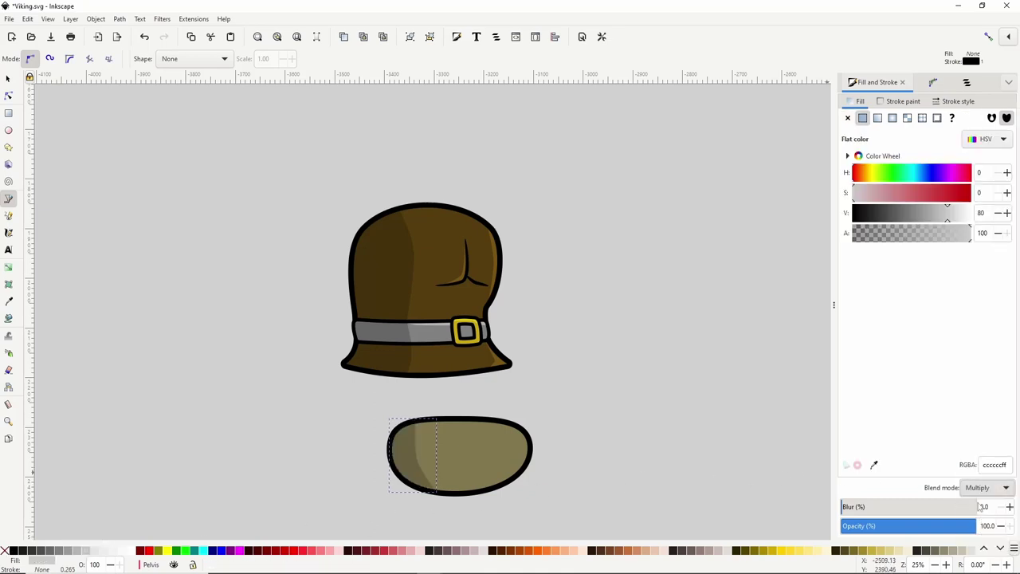
Draw a closed highlight shape along the pelvis's right edge, filled with grey b3b3b3 and blended as Overlay.
left_click(520, 431)
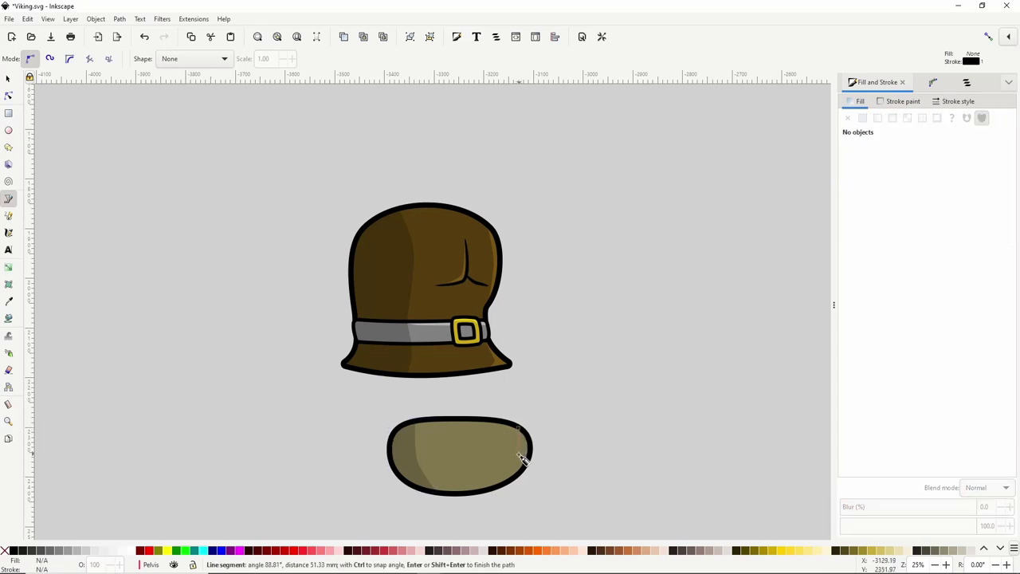
left_click(510, 486)
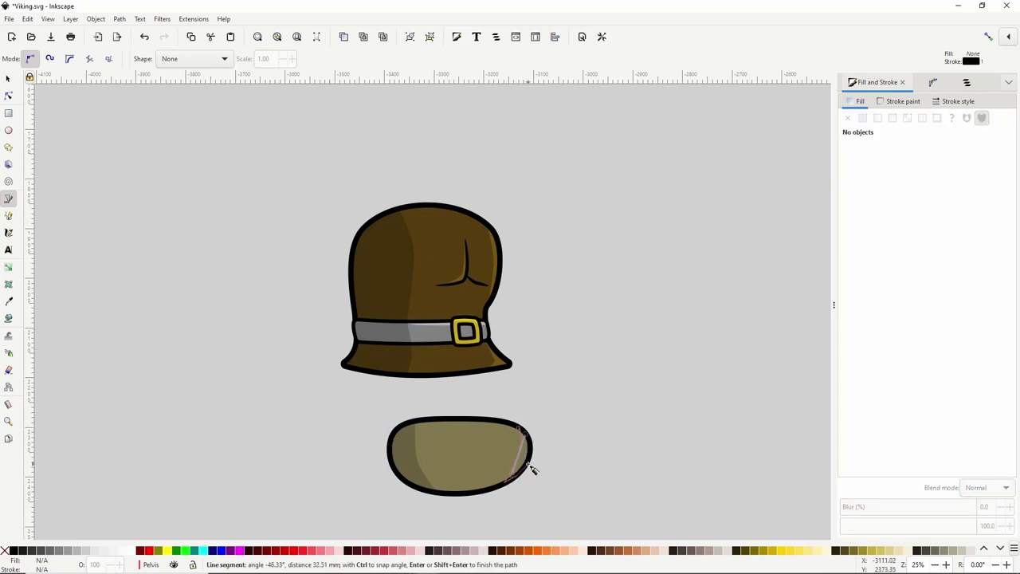
left_click(523, 432)
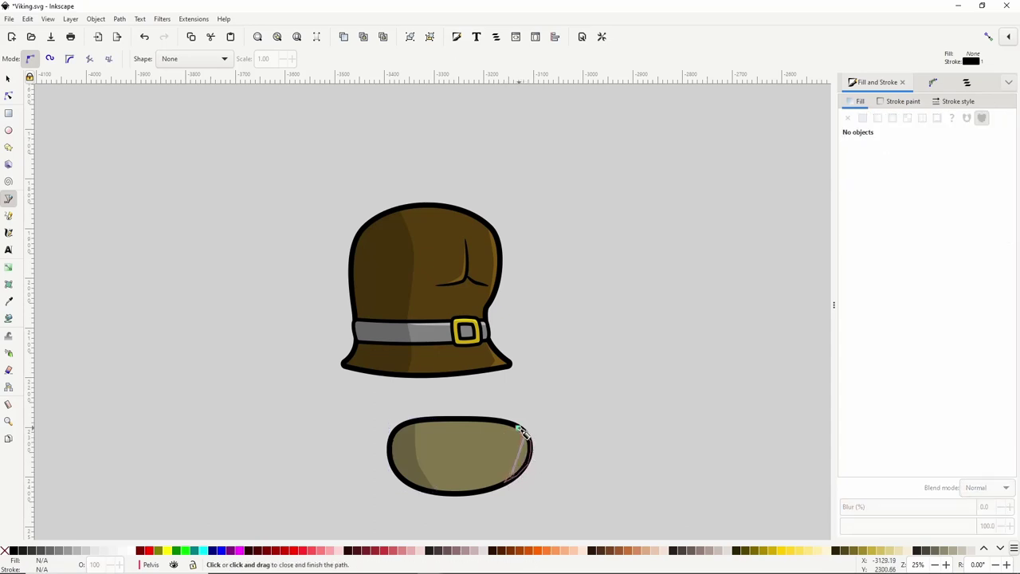
left_click(80, 549)
left_click(981, 496)
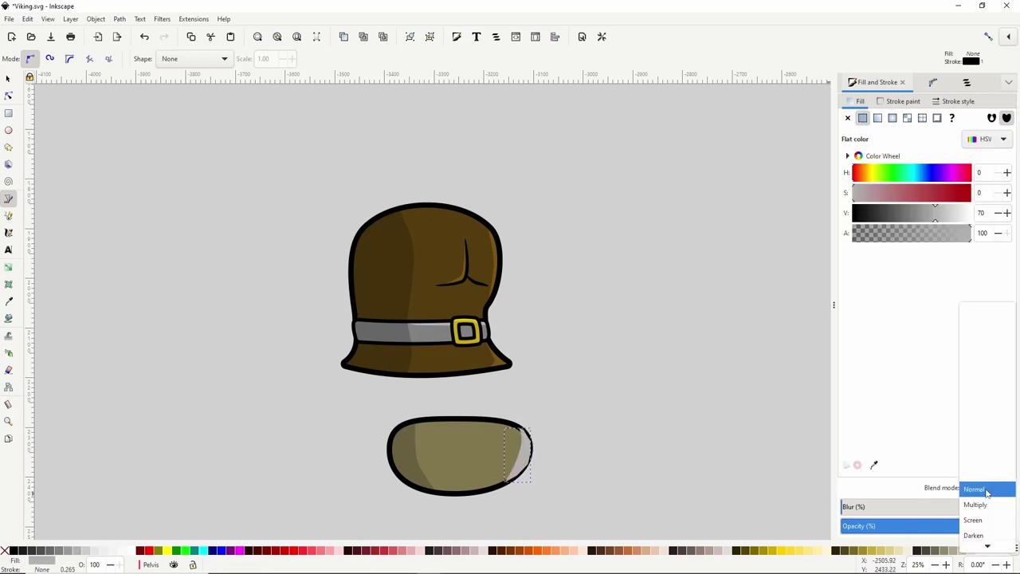
left_click(983, 492)
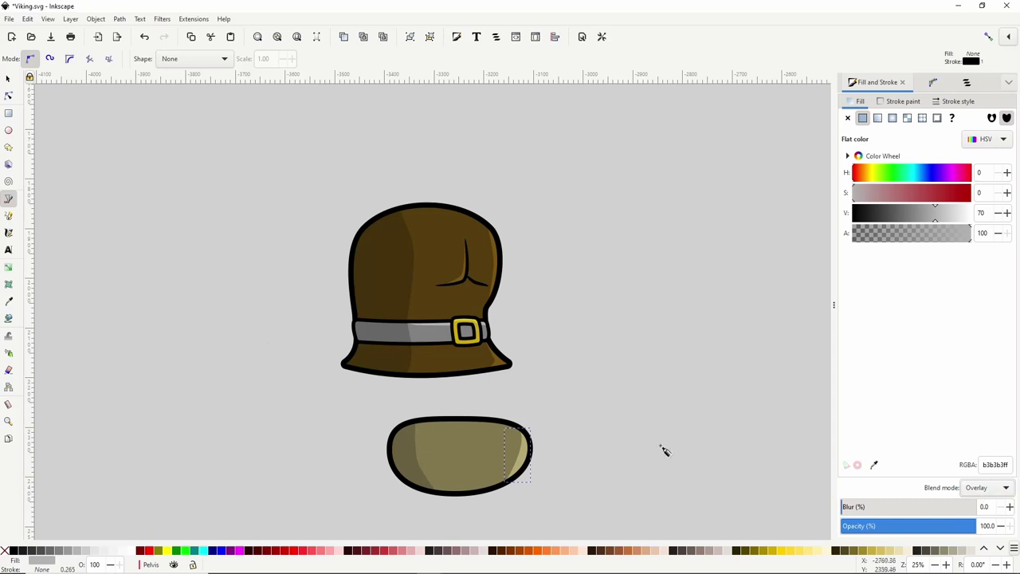
Select the pelvis base, outline, shading and highlight shapes together and group them.
left_click(8, 78)
left_click_drag(309, 391, 572, 514)
right_click(505, 476)
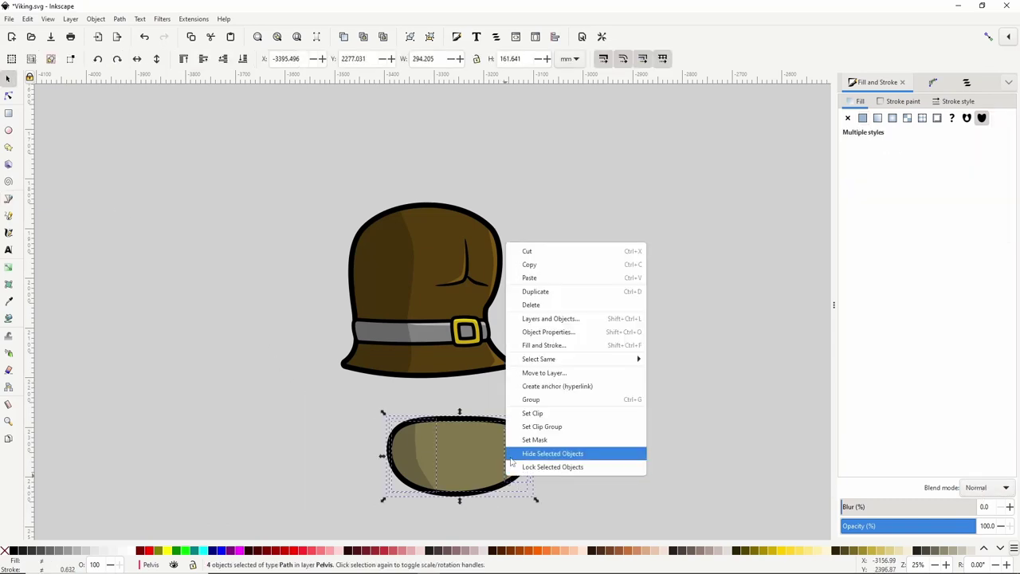
left_click(536, 402)
Move the pelvis group up beneath the torso's flared hem and scale it to about 261 by 145 mm.
left_click_drag(478, 448, 442, 373)
left_click_drag(505, 422, 465, 395)
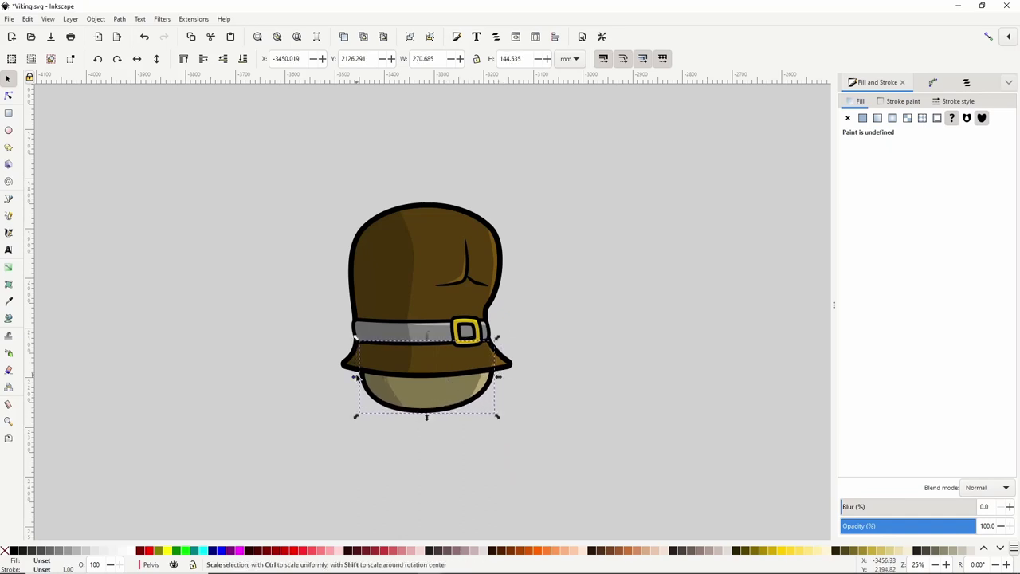
left_click_drag(356, 376, 362, 379)
left_click_drag(422, 393, 419, 393)
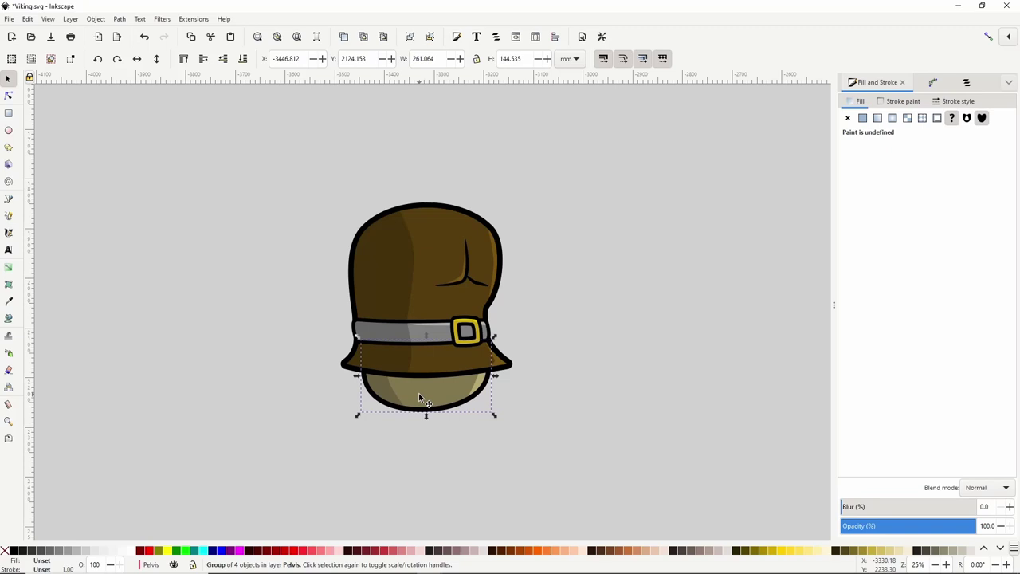
Lock the Pelvis layer and make Front Leg the active layer.
left_click(968, 80)
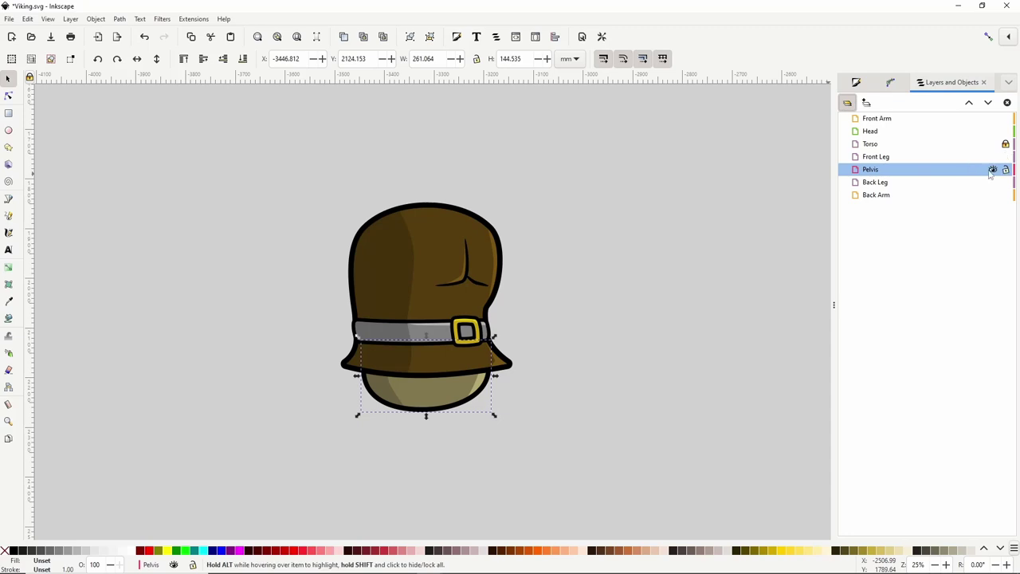
left_click(1005, 170)
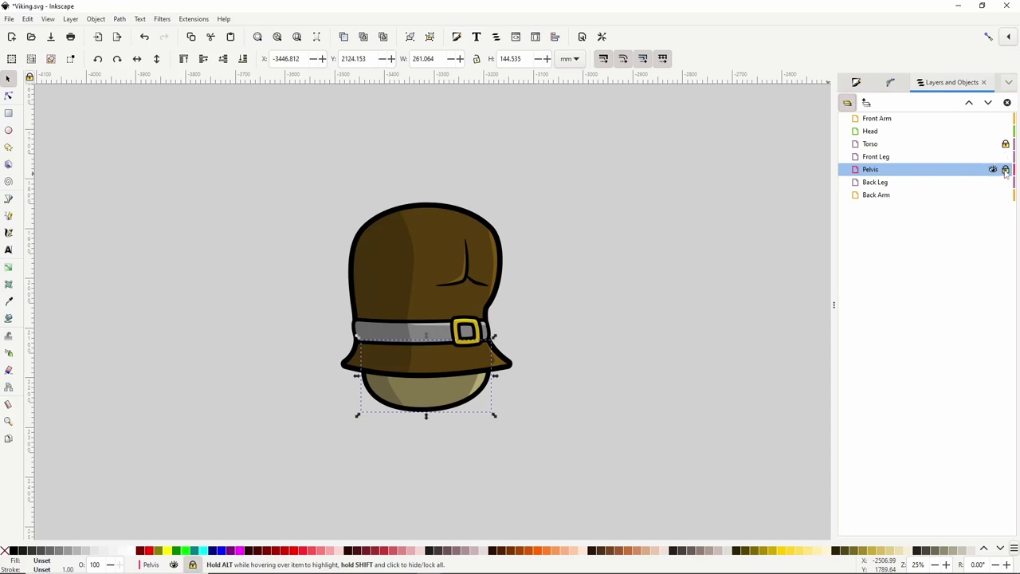
left_click(894, 159)
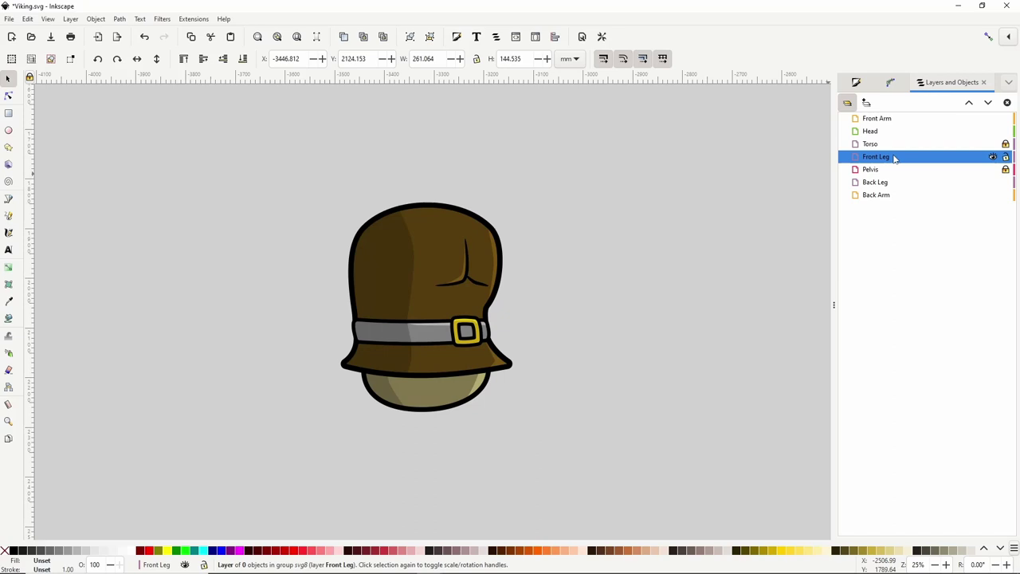
Draw a rounded upright rectangle about 50 by 96 mm over the pelvis's lower left, filled with the pelvis's olive base color.
left_click(9, 114)
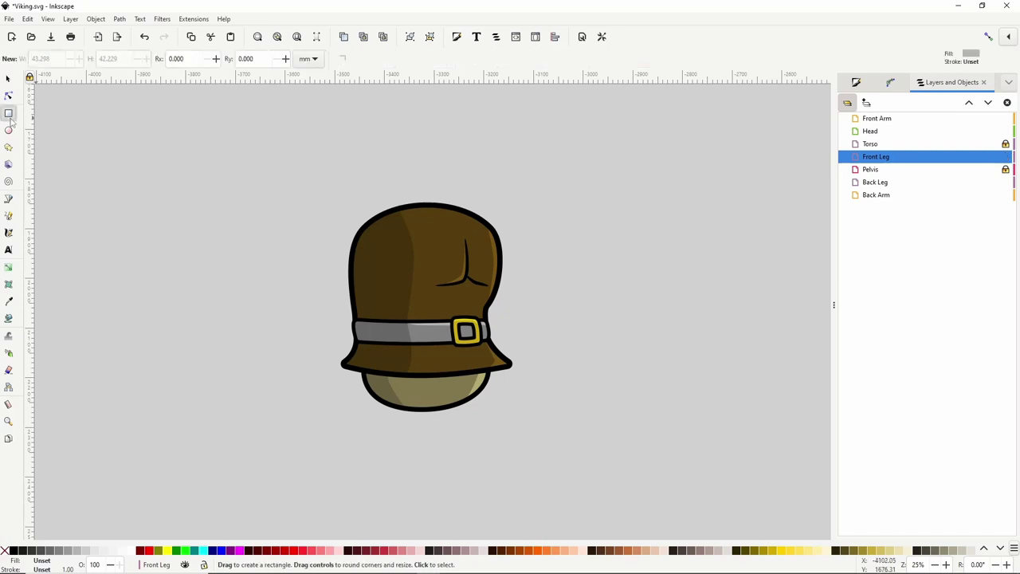
left_click_drag(390, 390, 414, 441)
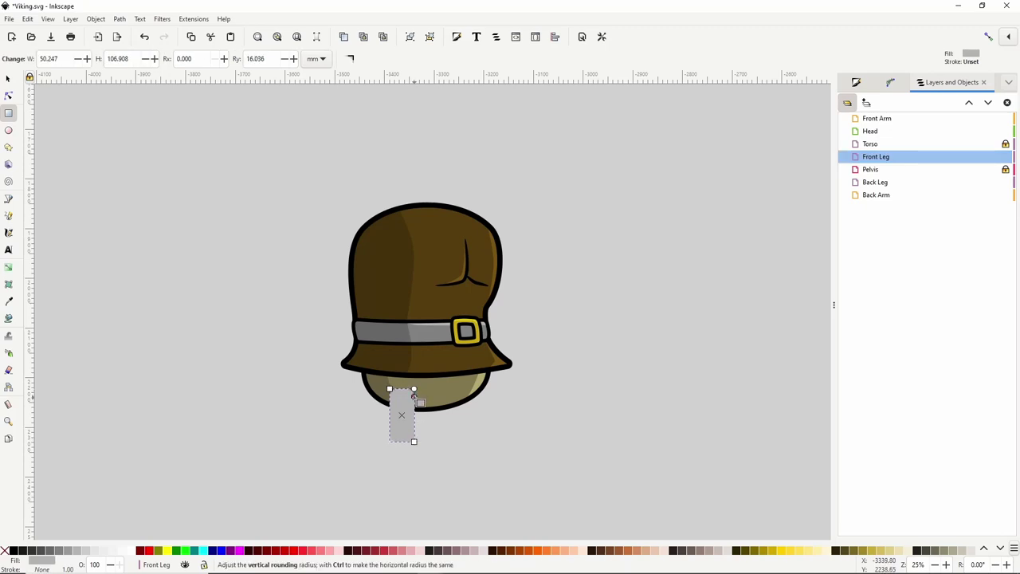
left_click_drag(413, 440, 413, 435)
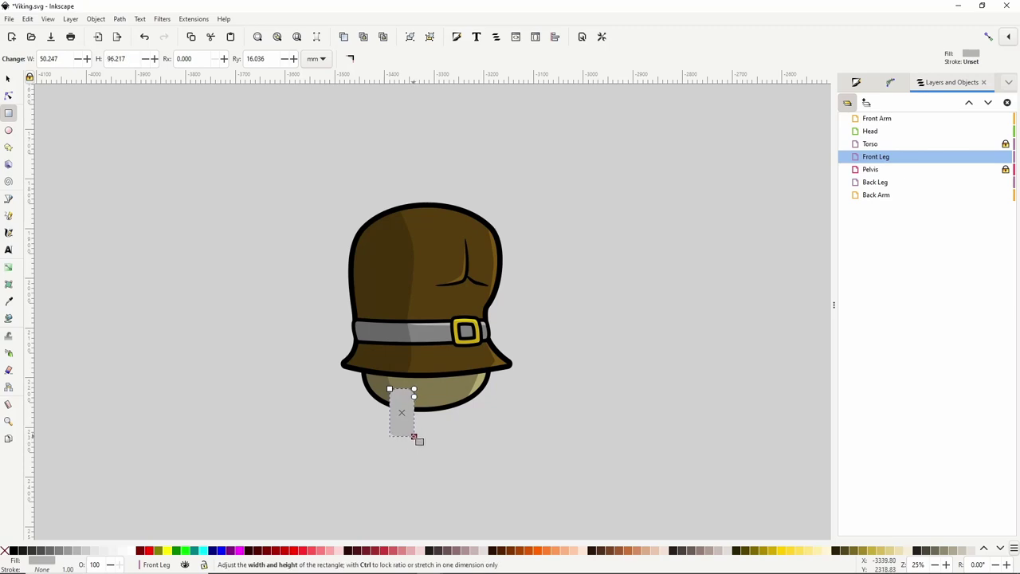
left_click(9, 301)
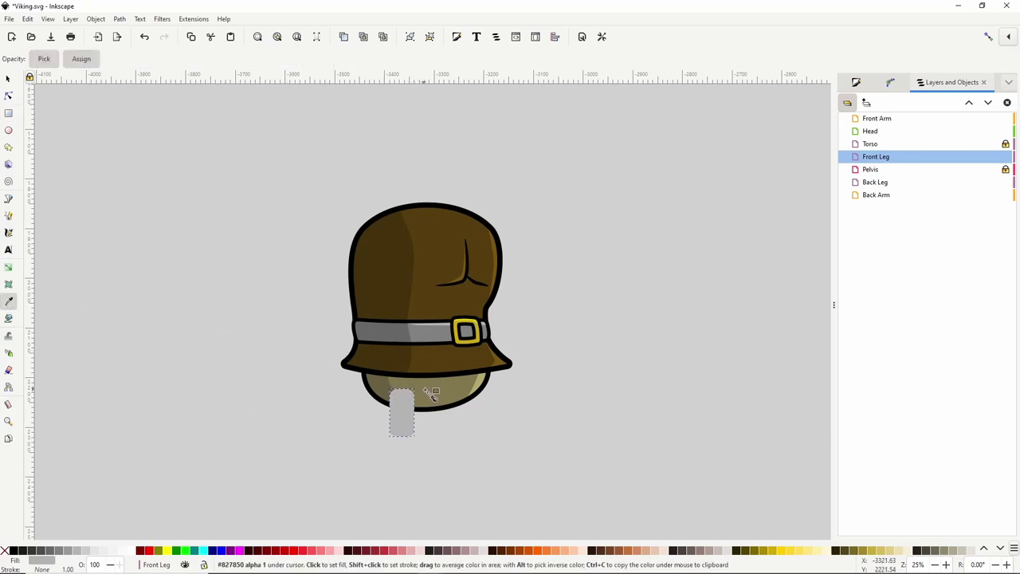
left_click(426, 401)
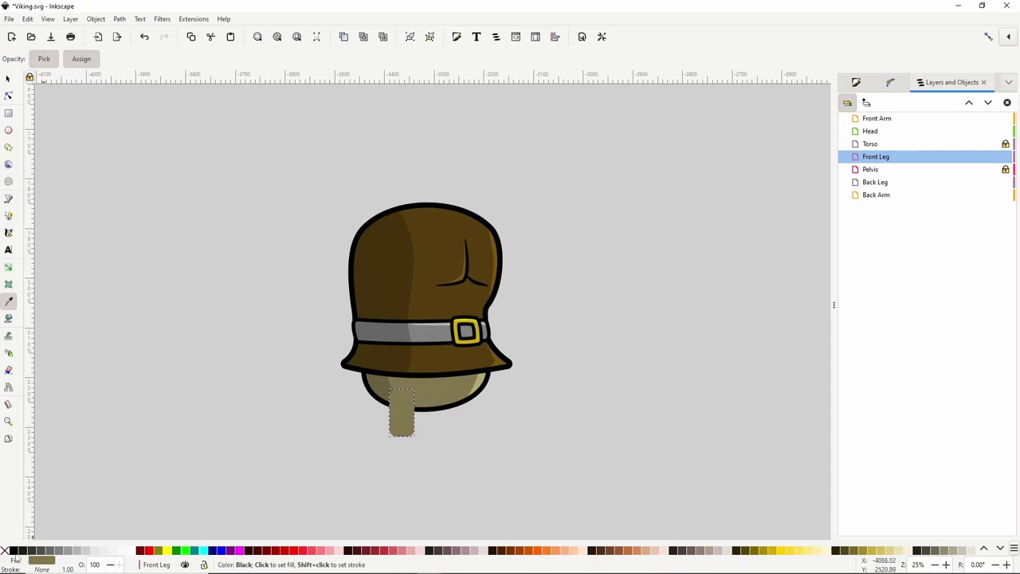
Fill a linked offset of the leg rectangle with black, expand it slightly into an outline, and convert it to a path.
left_click(14, 551)
left_click(9, 95)
left_click_drag(397, 389, 394, 384)
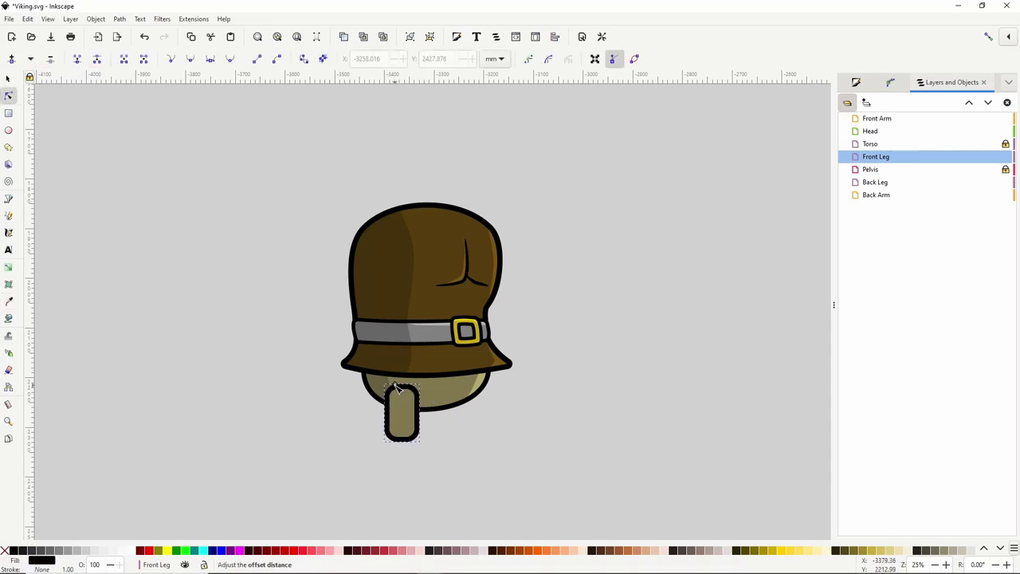
left_click(125, 17)
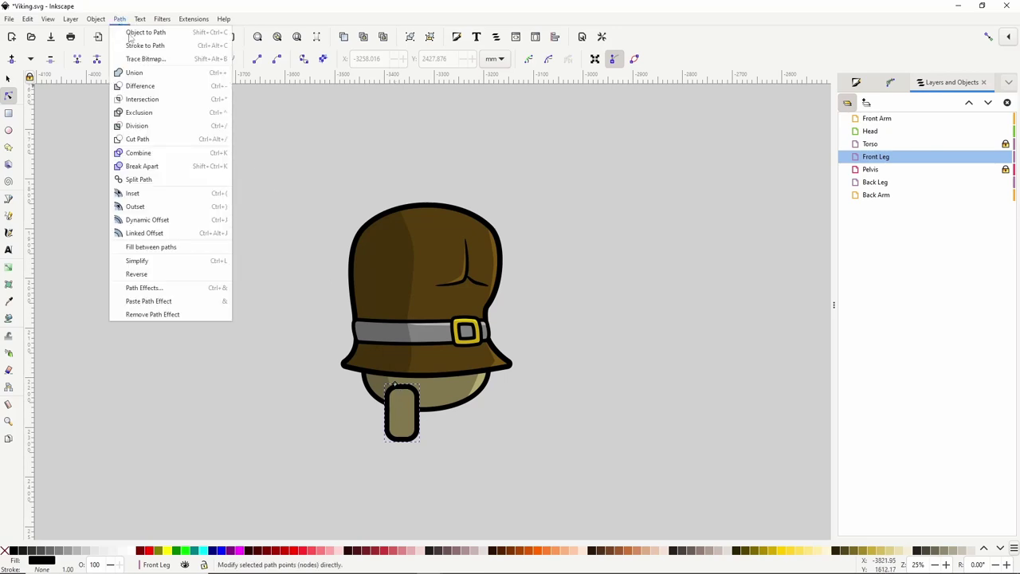
left_click(130, 34)
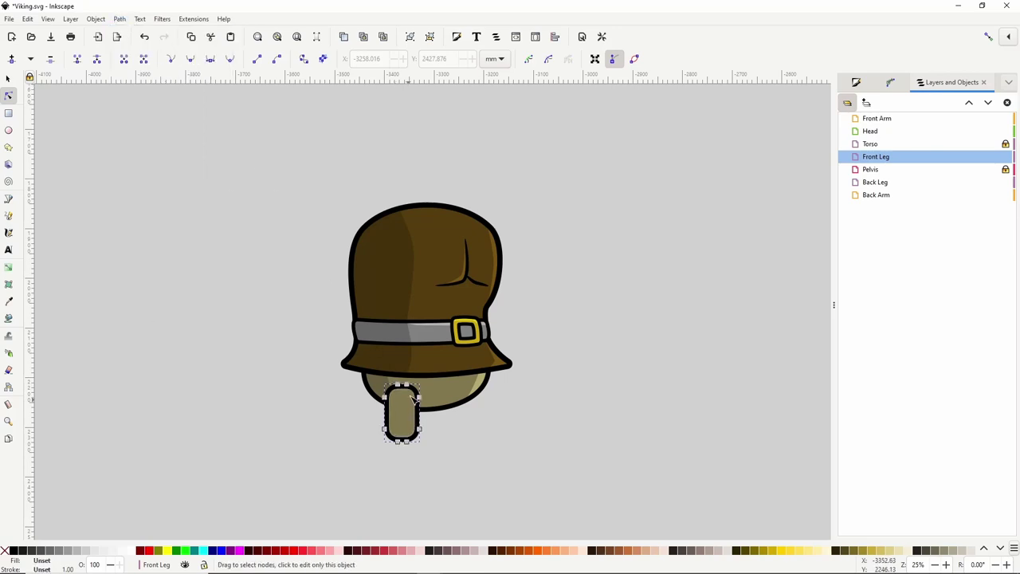
Convert the olive leg rectangle to a path and raise its top nodes so the fill covers the outline's upper edge.
key("shift+alt+d")
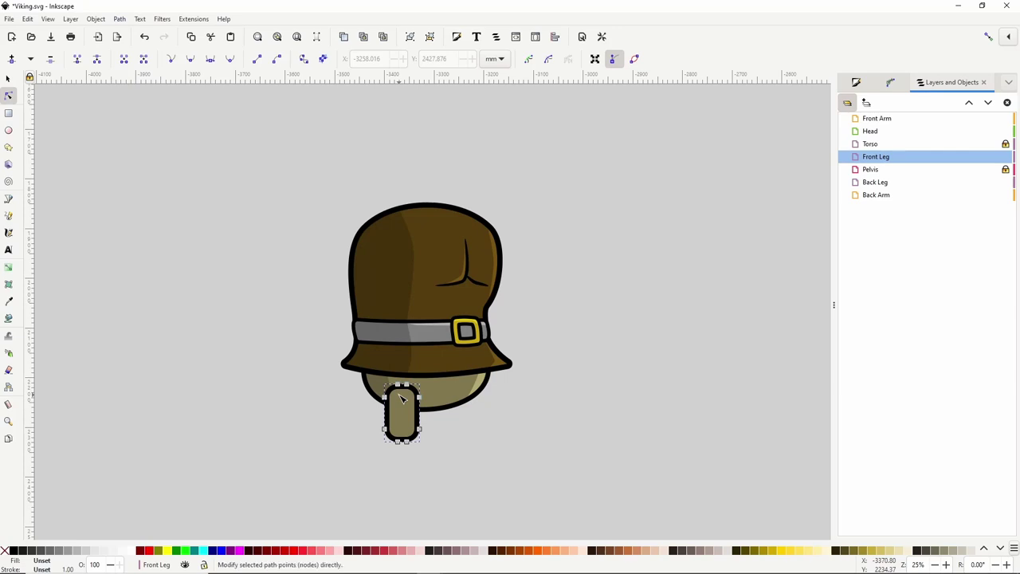
left_click(406, 404)
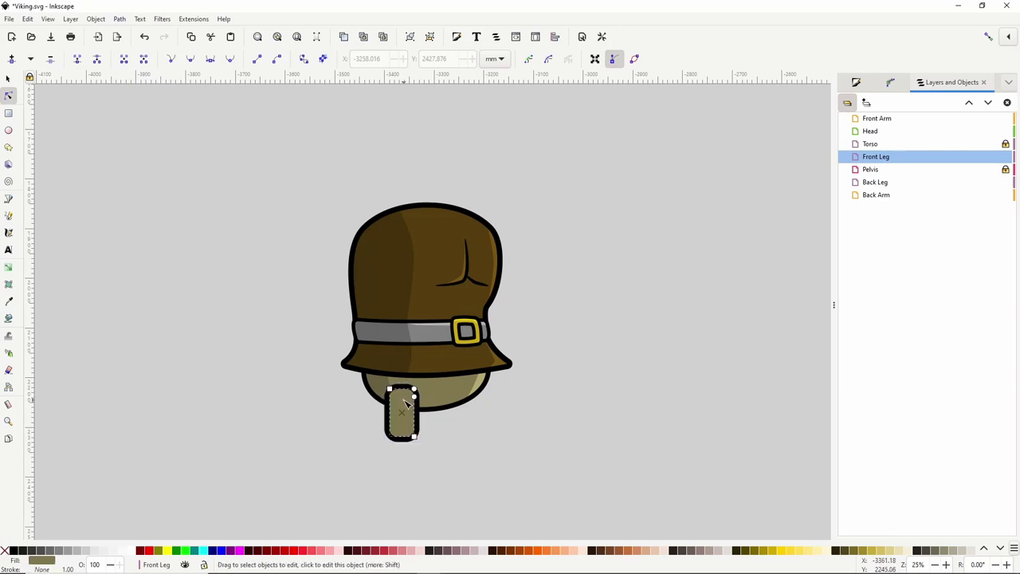
key("ctrl+shift+c")
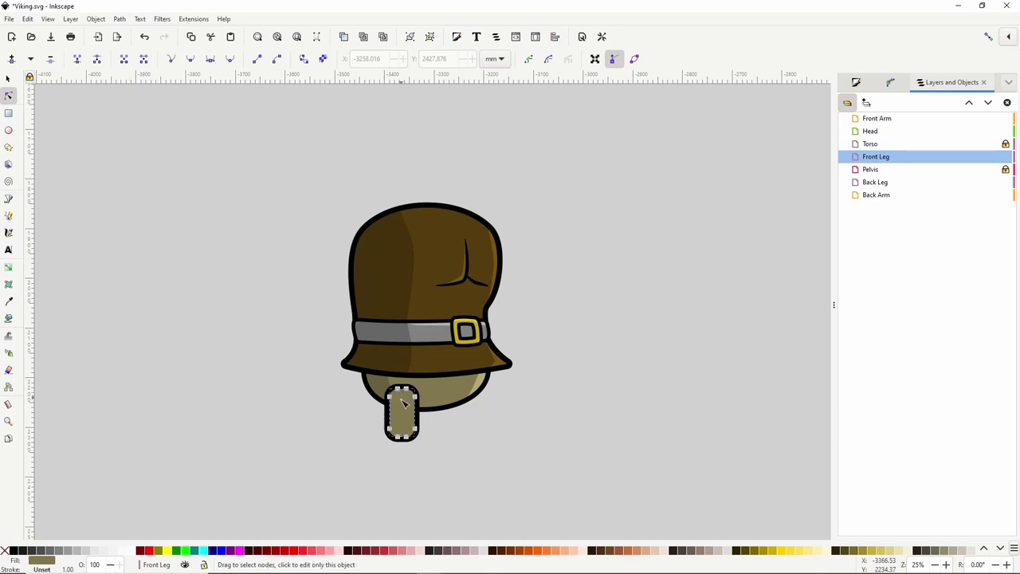
scroll(403, 404, "up", 2)
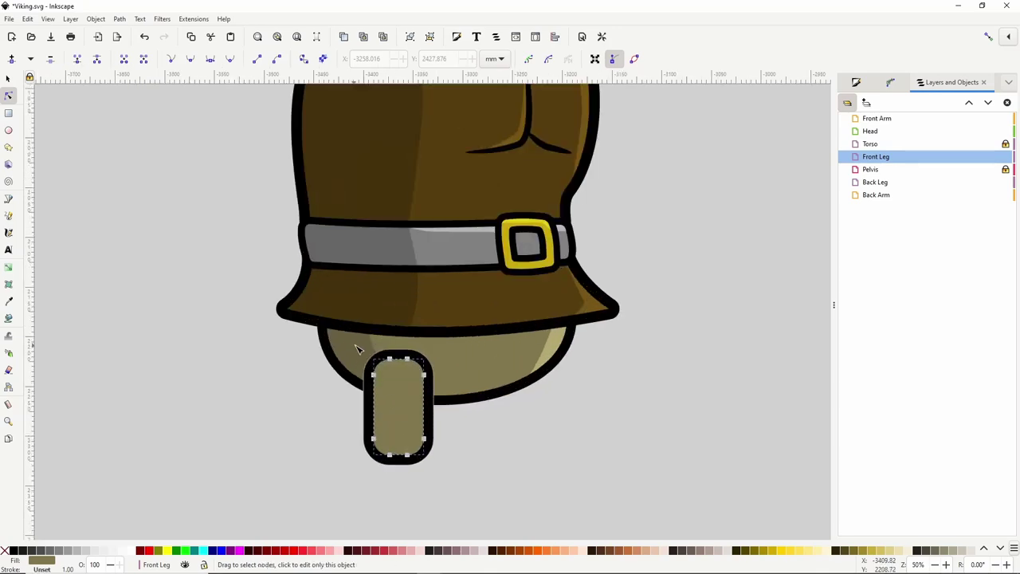
left_click_drag(357, 348, 421, 360)
left_click(445, 355)
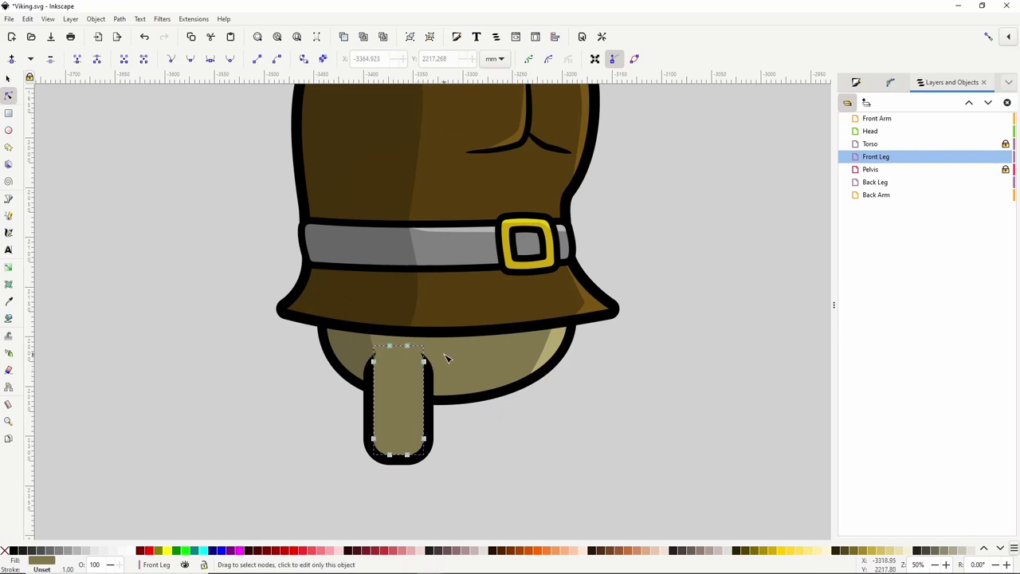
left_click(444, 354)
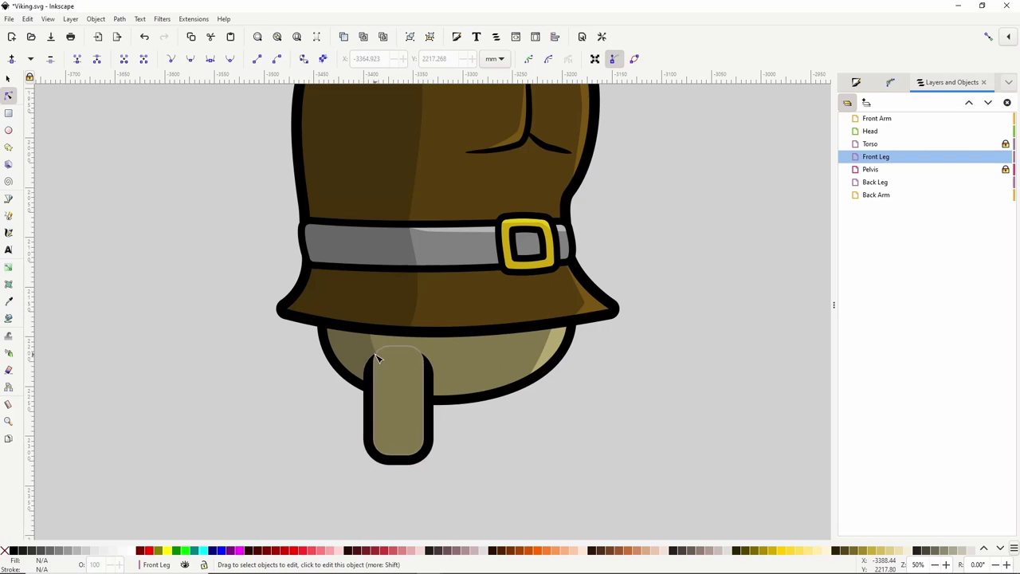
Draw a narrow closed shading shape with the Bezier pen along the left side of the front leg.
key("b")
scroll(398, 403, "up", 2, "ctrl")
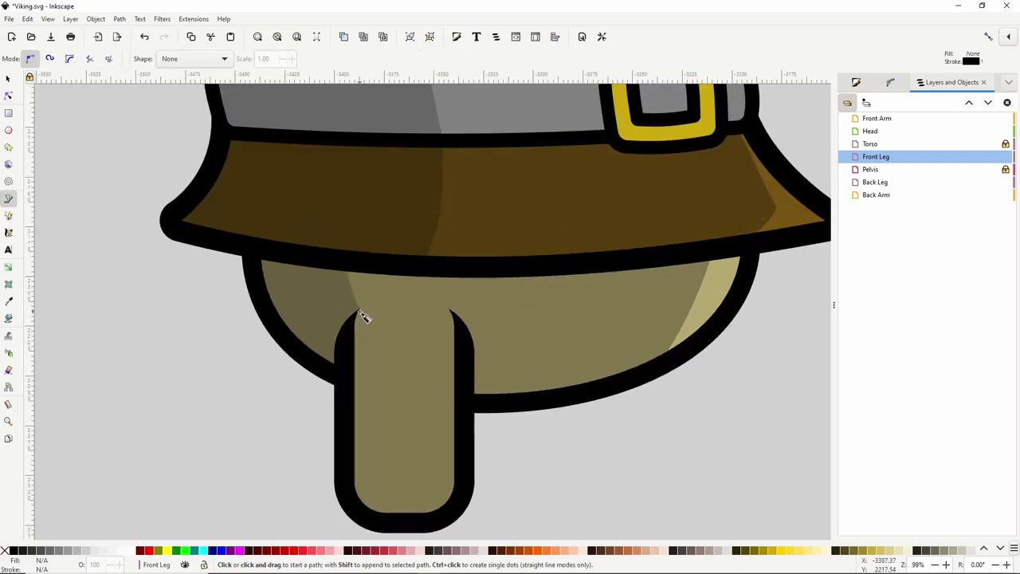
scroll(359, 310, "up", 2)
left_click(359, 309)
scroll(401, 358, "down", 3)
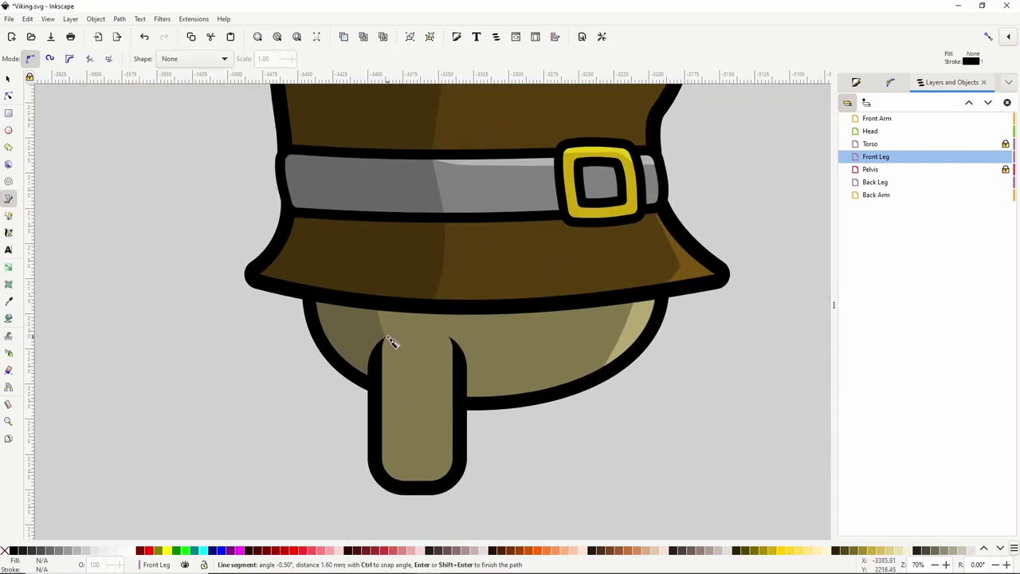
left_click(373, 461)
left_click(373, 360)
left_click(387, 338)
Remove the leg shading's stroke, fill it with light grey at 80 percent value, and set its blend mode to Multiply.
left_click(4, 551, "shift")
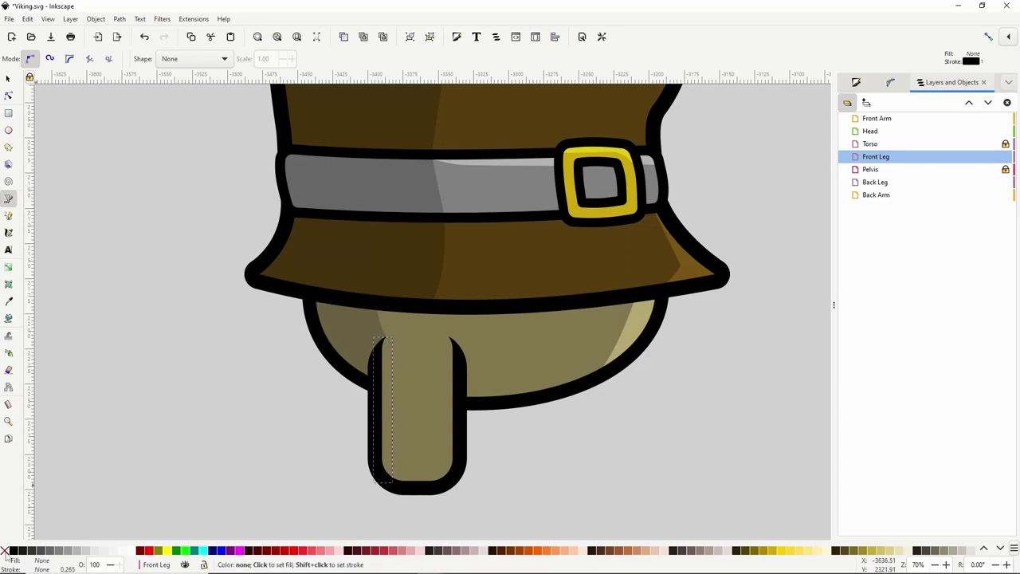
left_click(86, 551)
left_click(856, 83)
left_click(983, 486)
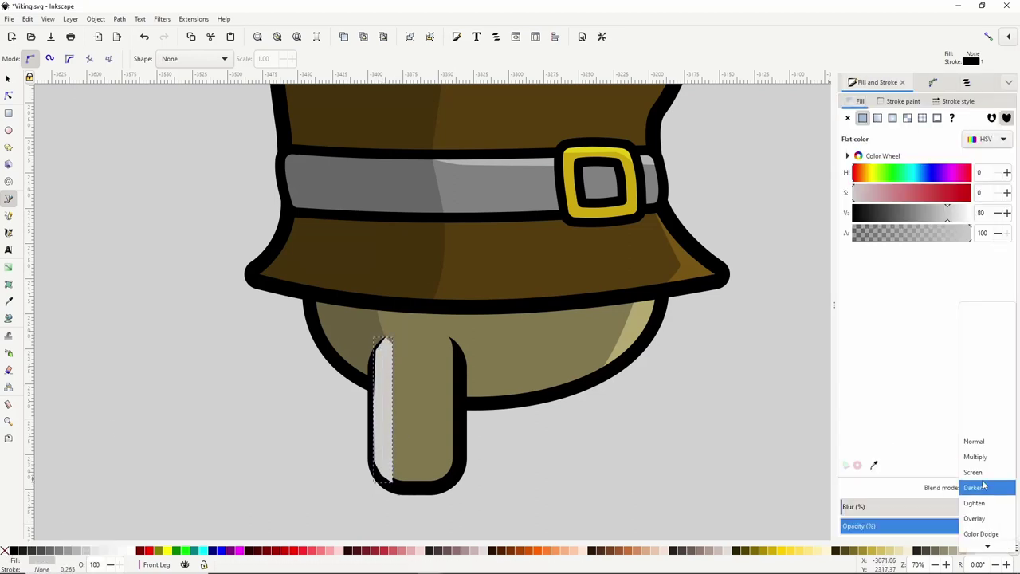
left_click(976, 456)
Draw a narrow closed highlight shape along the leg's right edge, filled with grey b3b3b3 and blended as Overlay.
scroll(451, 351, "up", 2)
left_click(444, 330)
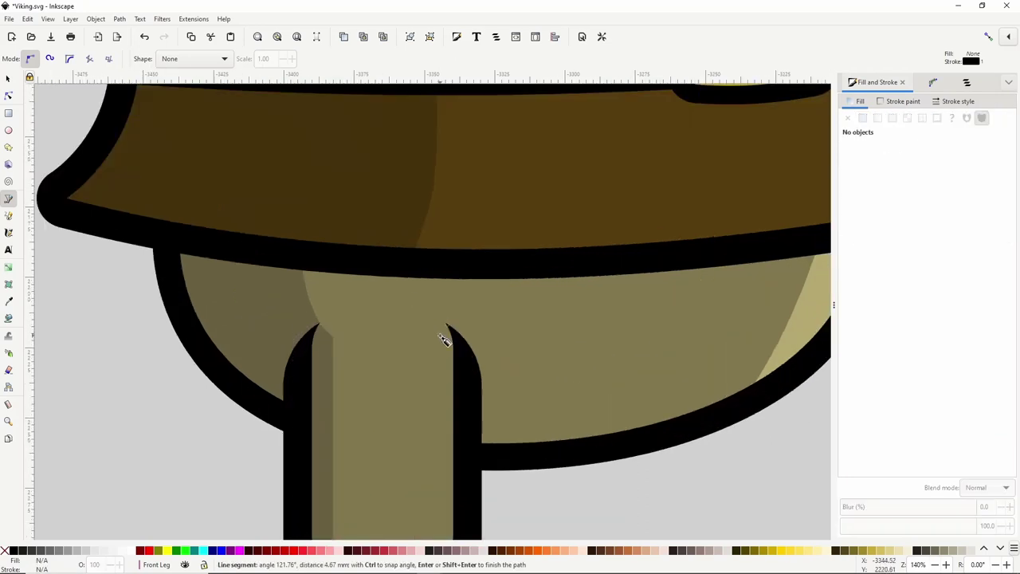
scroll(445, 408, "down", 3)
left_click(443, 483)
left_click_drag(453, 413, 453, 398)
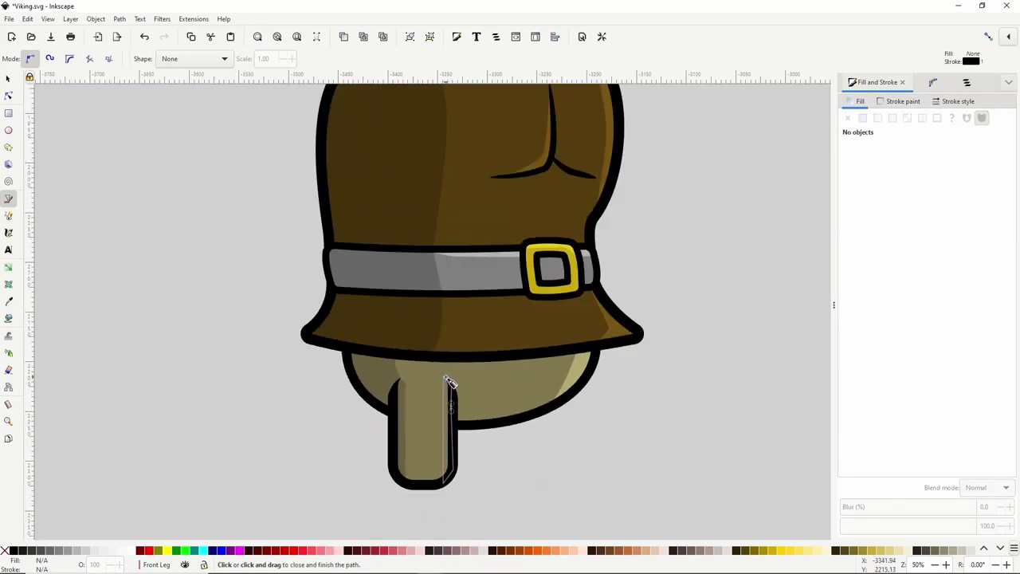
left_click(444, 379)
left_click(77, 550)
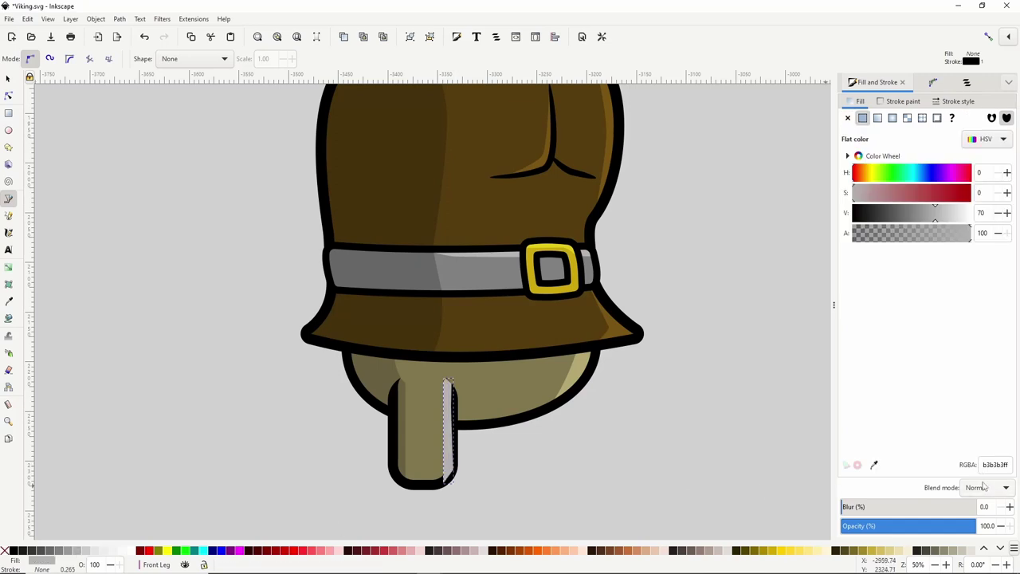
left_click(982, 487)
left_click(980, 495)
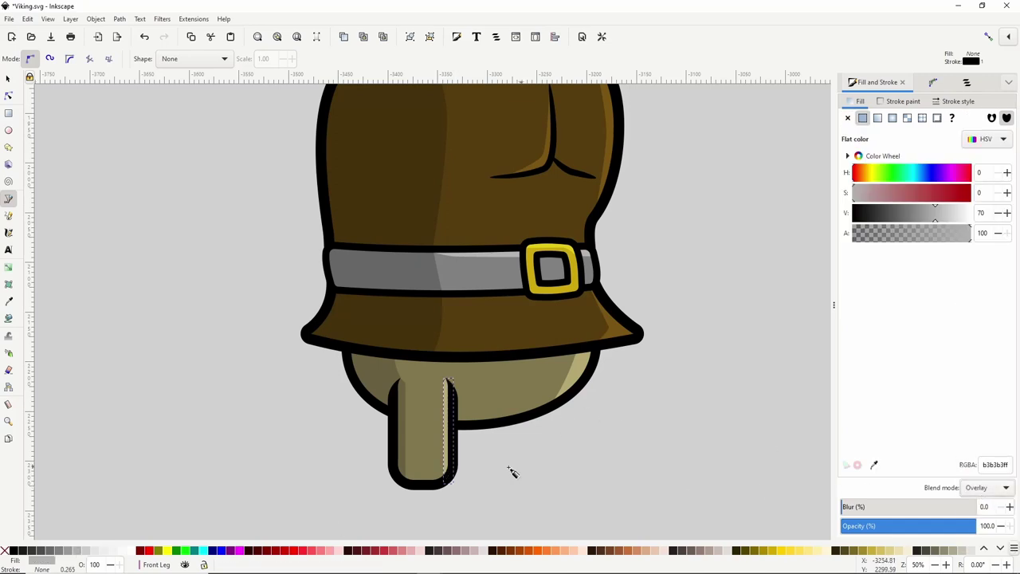
Group all the front leg shapes and shorten the group to about 110 mm high.
left_click(8, 79)
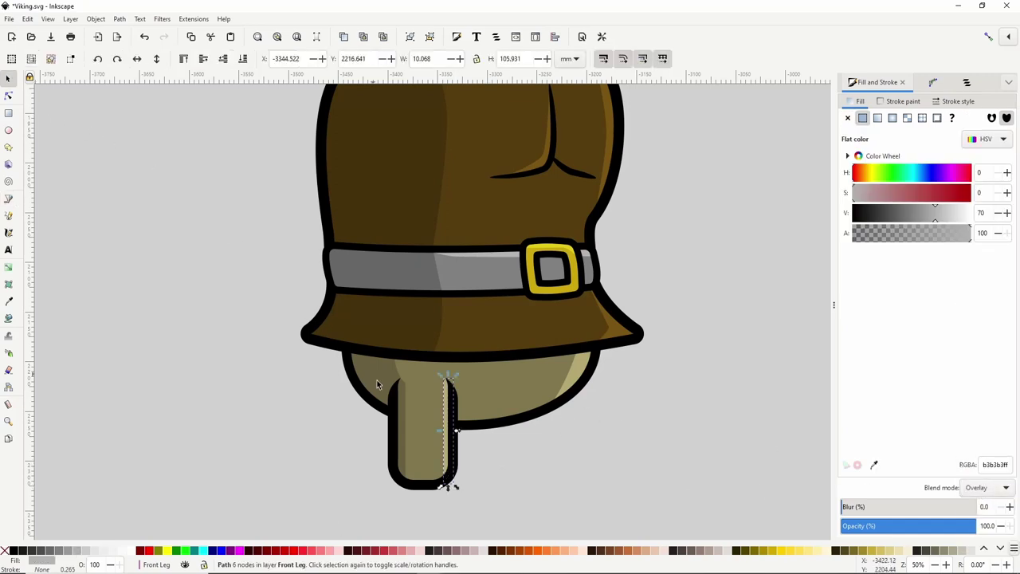
left_click_drag(494, 514, 363, 368)
right_click(411, 420)
left_click(440, 334)
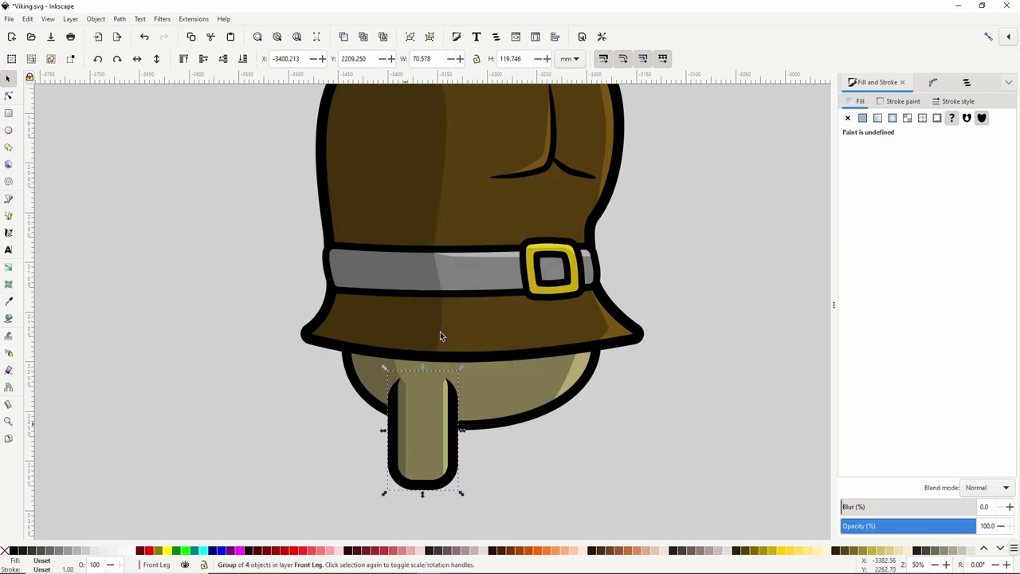
scroll(491, 427, "down", 2)
left_click_drag(471, 465, 470, 456)
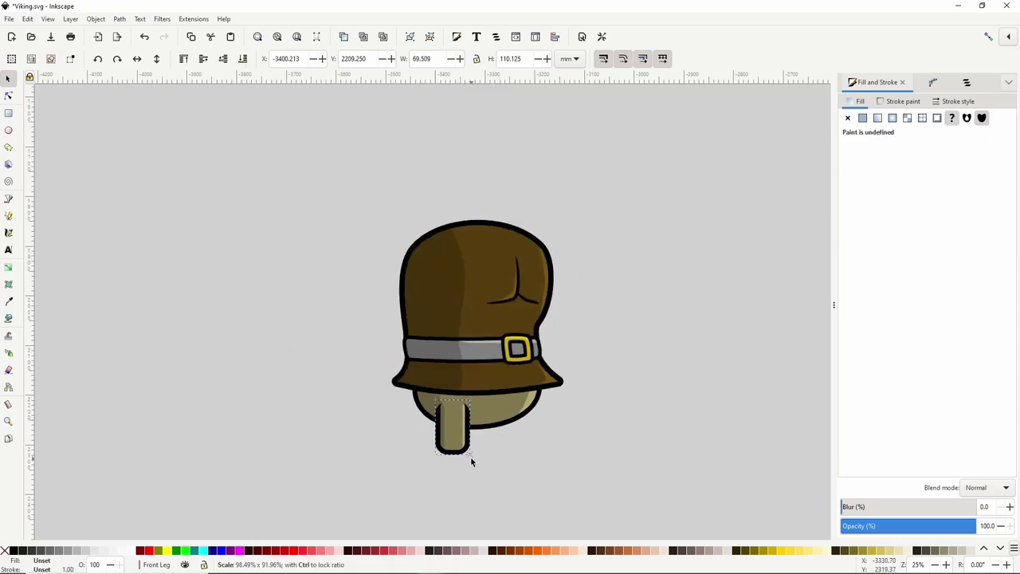
left_click(502, 456)
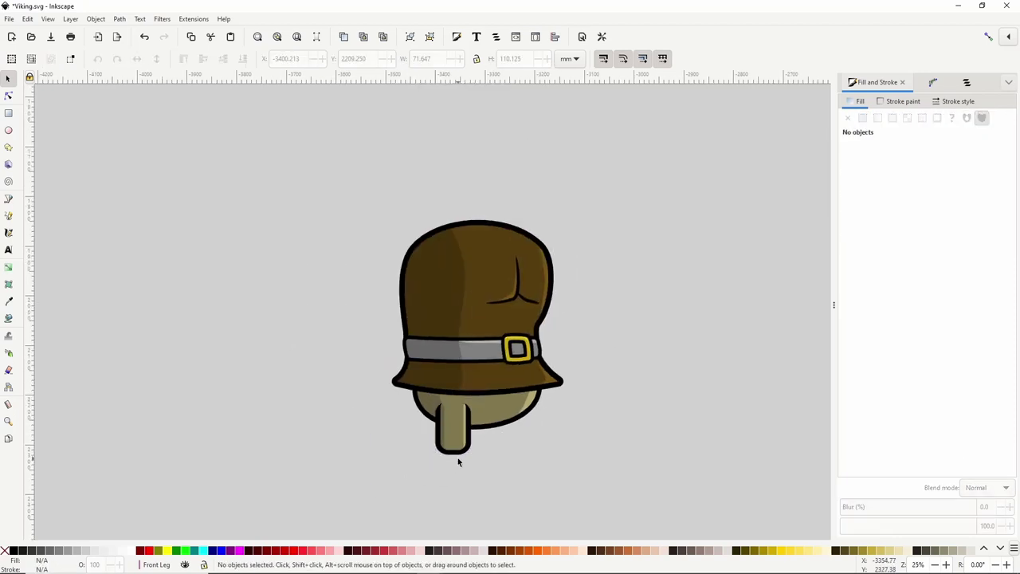
Draw a rounded horizontal rectangle about 90 by 30 mm across the leg's lower end, filled with the leg's olive color 827850.
left_click(8, 114)
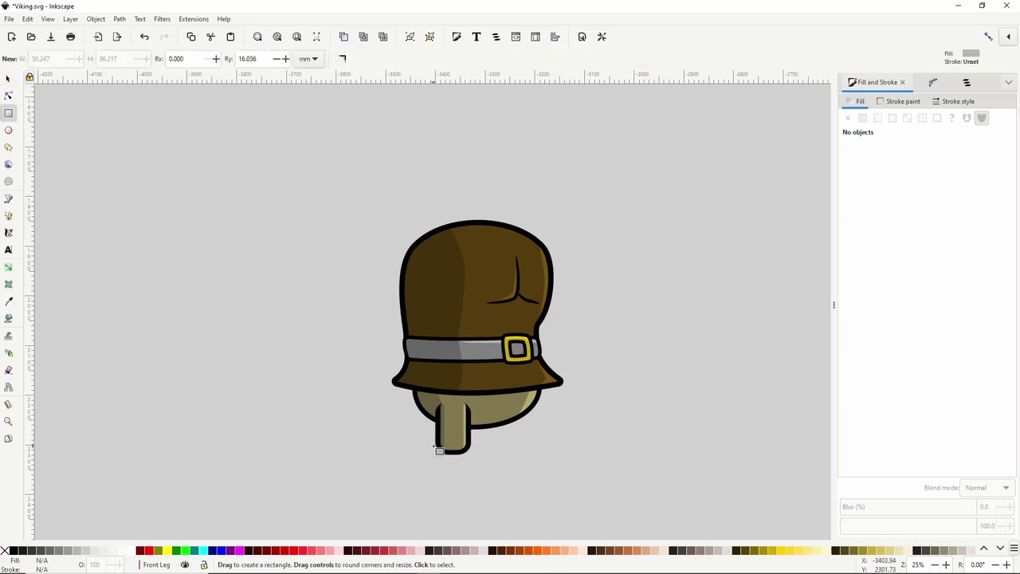
mouse_move(434, 444)
left_mouse_down()
mouse_move(479, 465)
mouse_move(451, 451)
mouse_move(473, 457)
left_mouse_up()
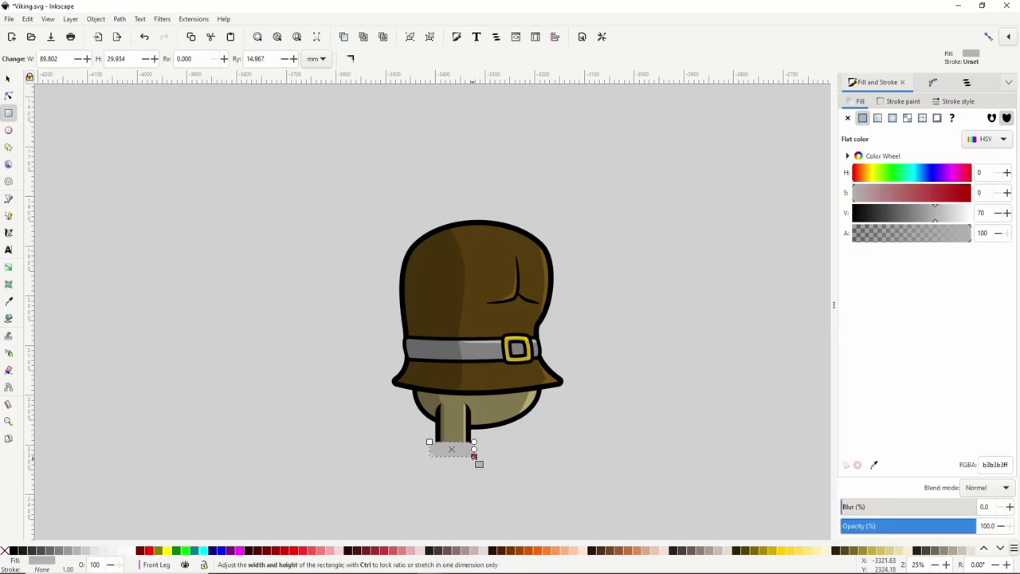
key("d")
left_click(453, 430)
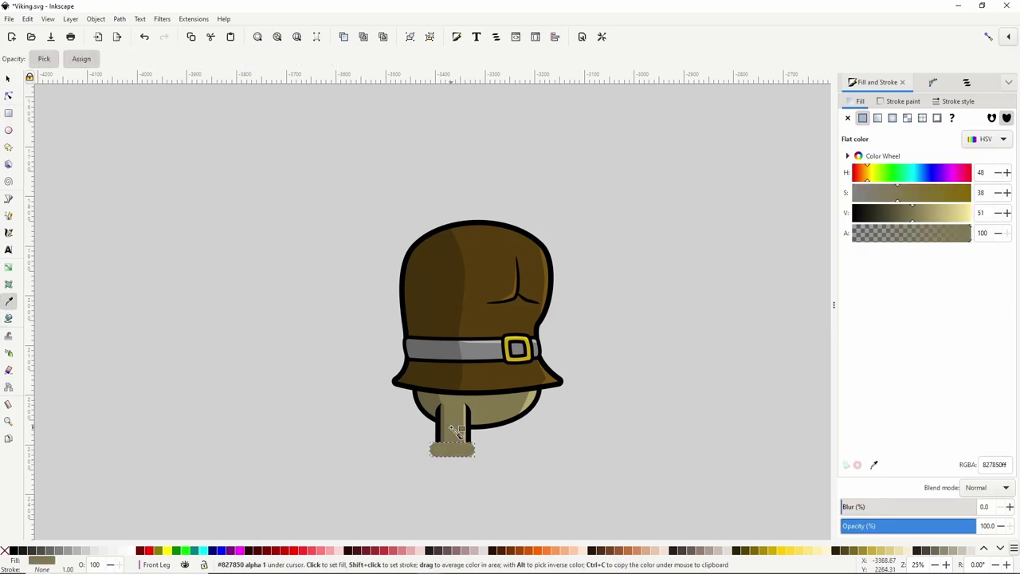
Create a black outline about 109 by 49 mm around the rounded rectangle at the leg's lower end by offsetting its shape.
left_click(5, 551)
left_click(9, 95)
left_click_drag(465, 443, 433, 439)
left_click(13, 550)
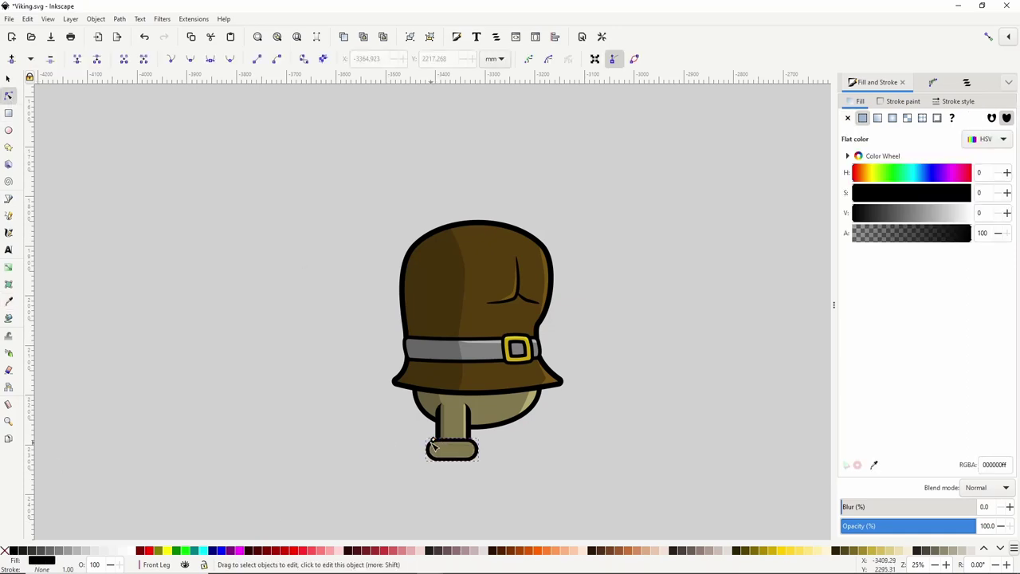
left_click_drag(431, 436, 435, 439)
left_click(10, 80)
left_click(447, 446, "shift")
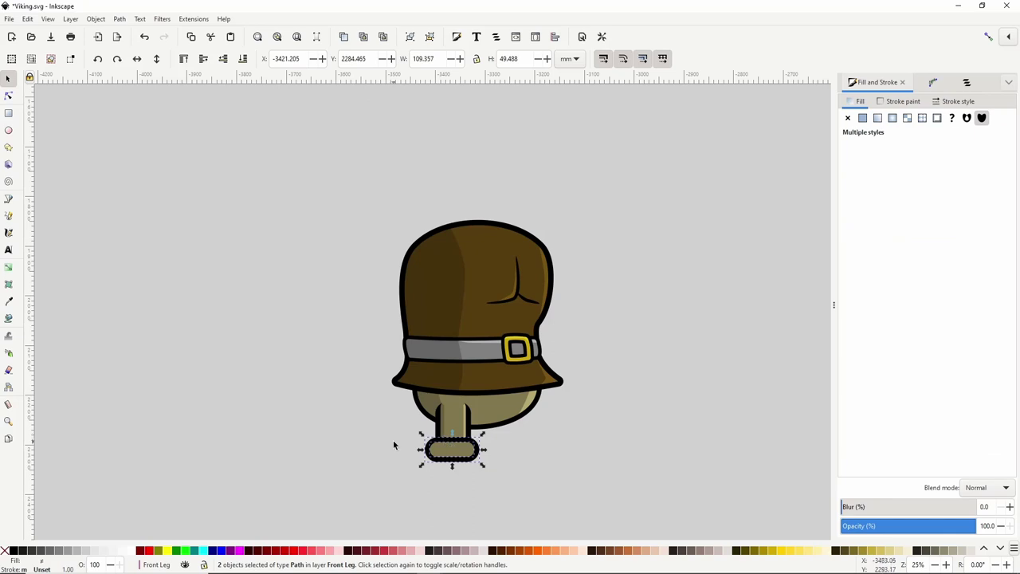
left_click(393, 439)
Duplicate the olive cuff shape, fill the copy with light grey cccccc and set its blend mode to Multiply.
right_click(462, 455)
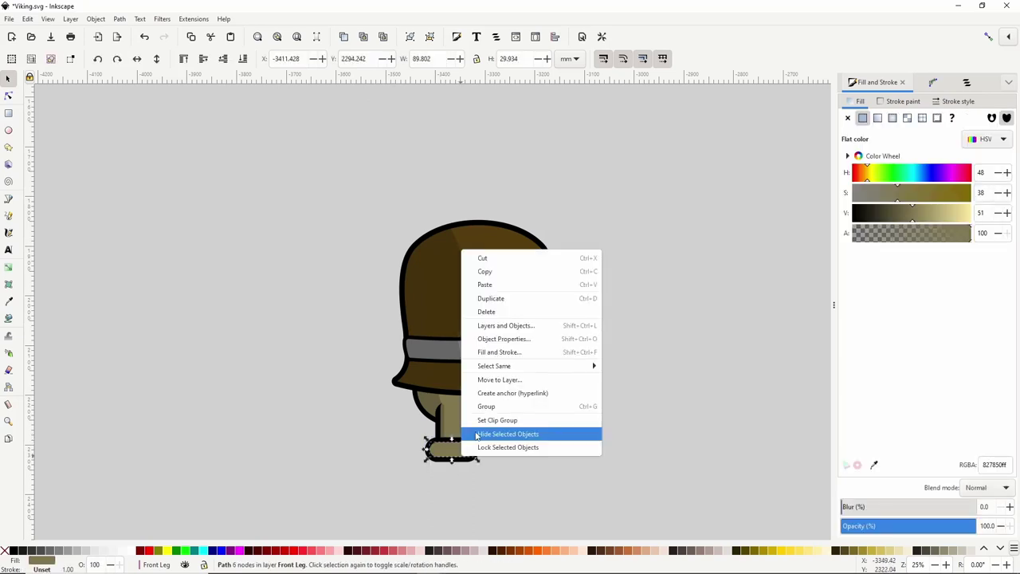
left_click(501, 300)
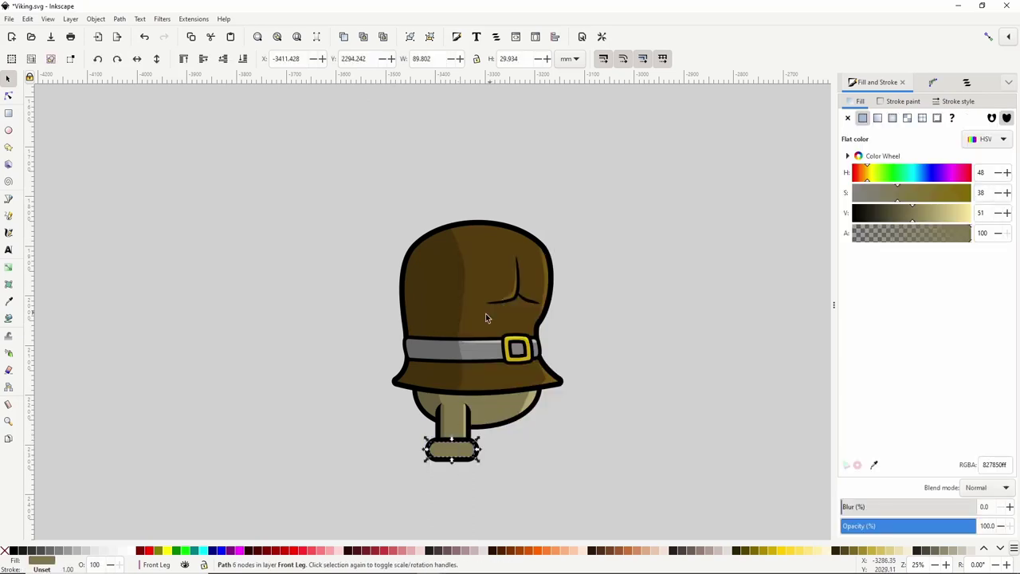
left_click(83, 550)
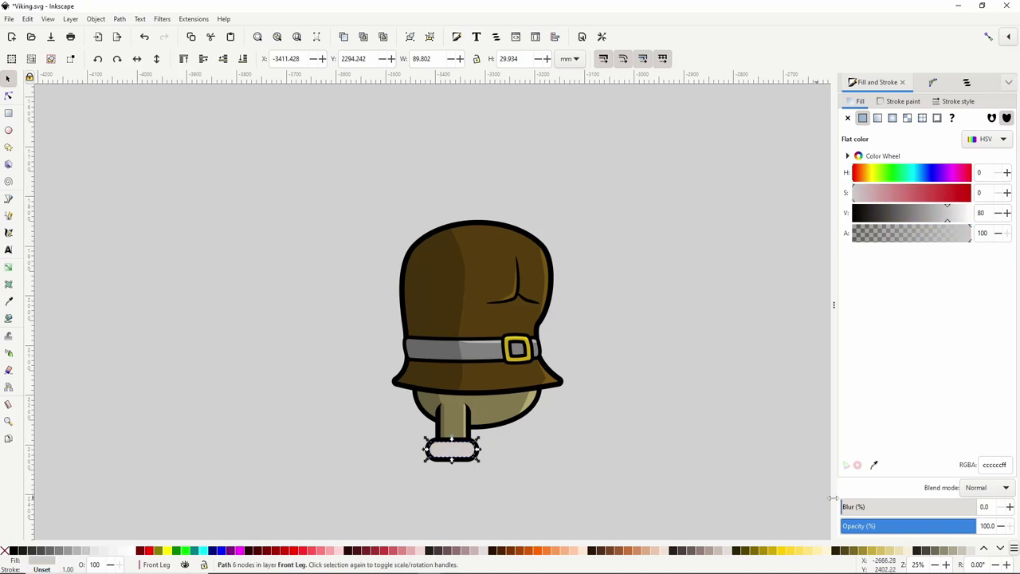
left_click(984, 488)
left_click(986, 503)
Trim the cuff shading to its left end by subtracting a second copy shifted about 14 mm right with Difference.
right_click(445, 449)
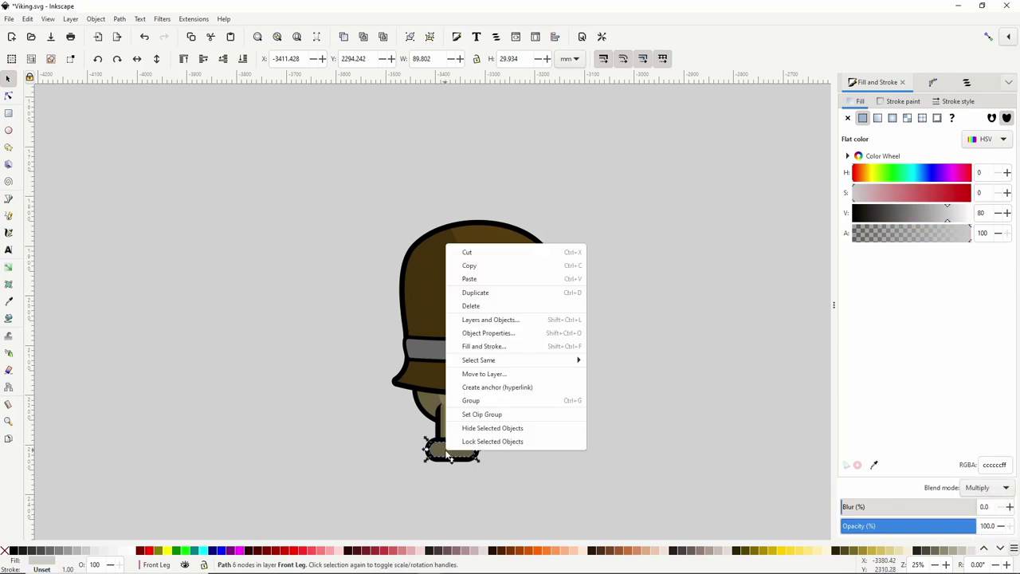
left_click(480, 292)
scroll(469, 495, "up", 2)
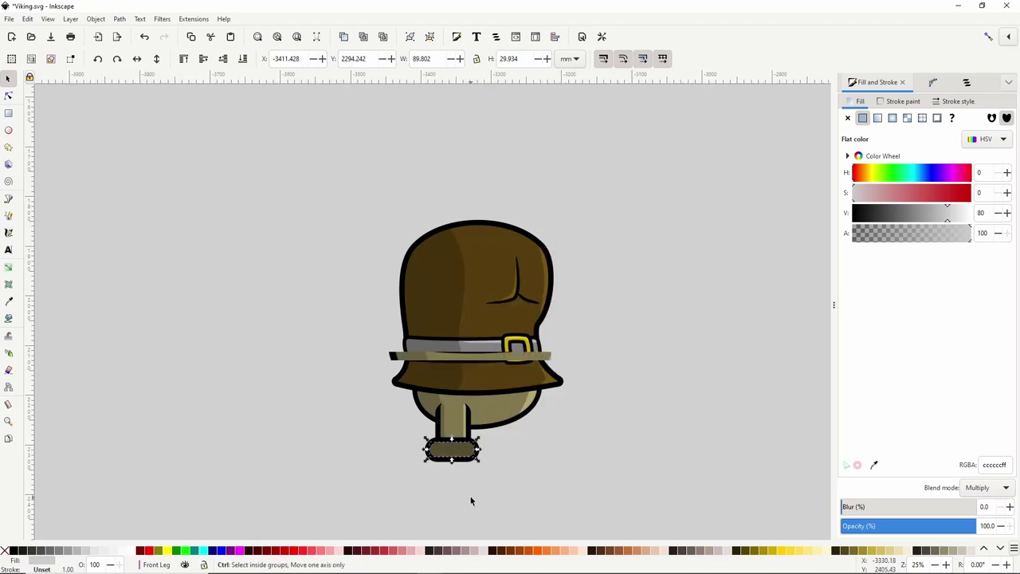
mouse_move(436, 398)
left_mouse_down()
mouse_move(442, 373)
mouse_move(441, 399)
left_mouse_up()
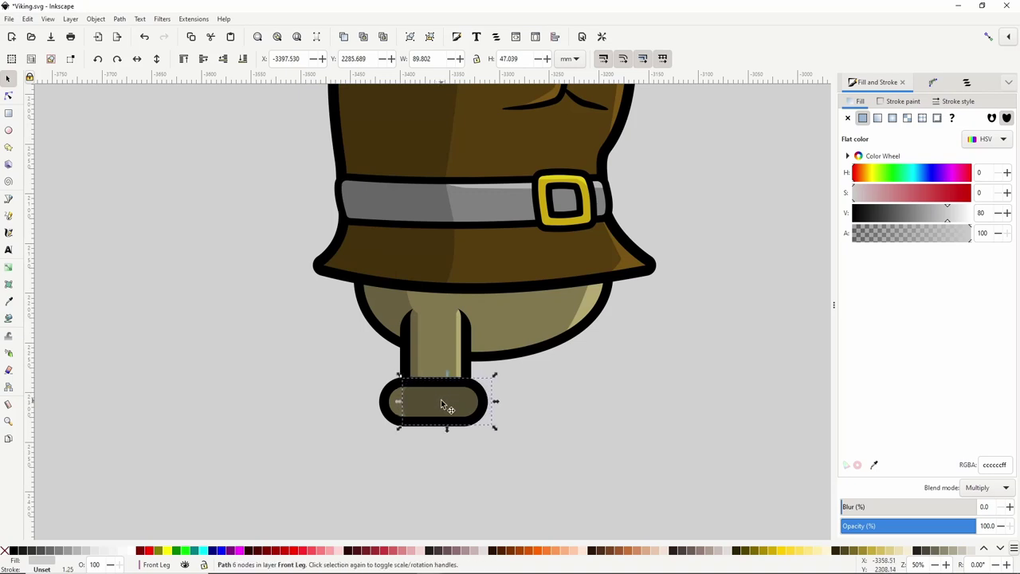
left_click(396, 414, "shift")
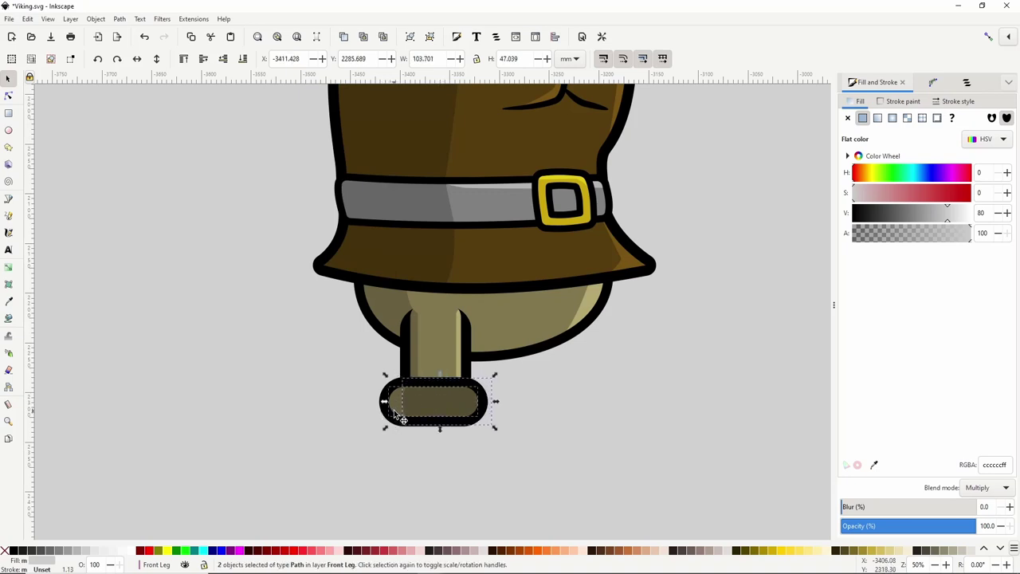
left_click(119, 19)
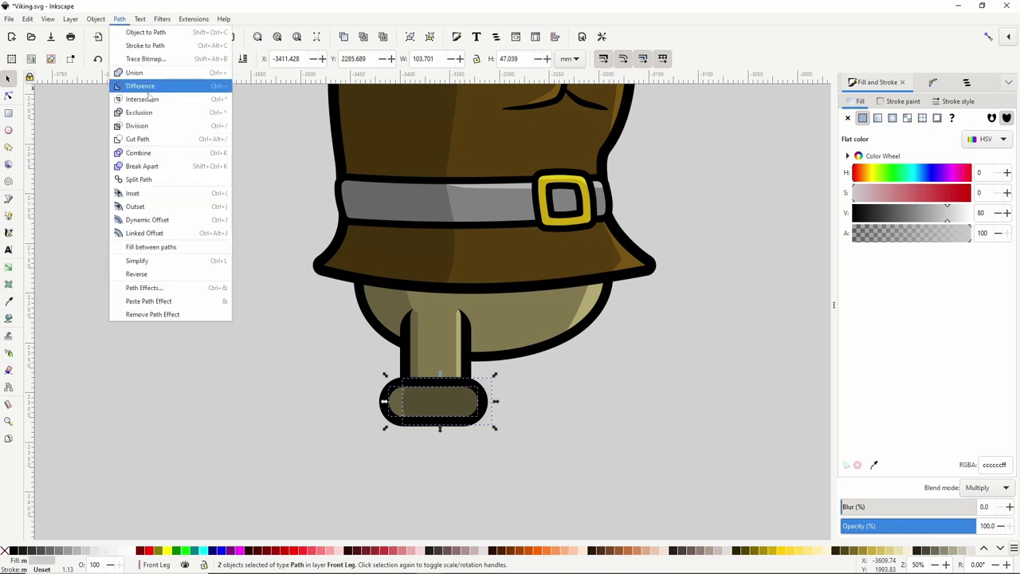
left_click(141, 86)
Duplicate the olive cuff again, fill the copy with grey b3b3b3 and set its blend mode to Overlay.
left_click(450, 408)
key("ctrl+d")
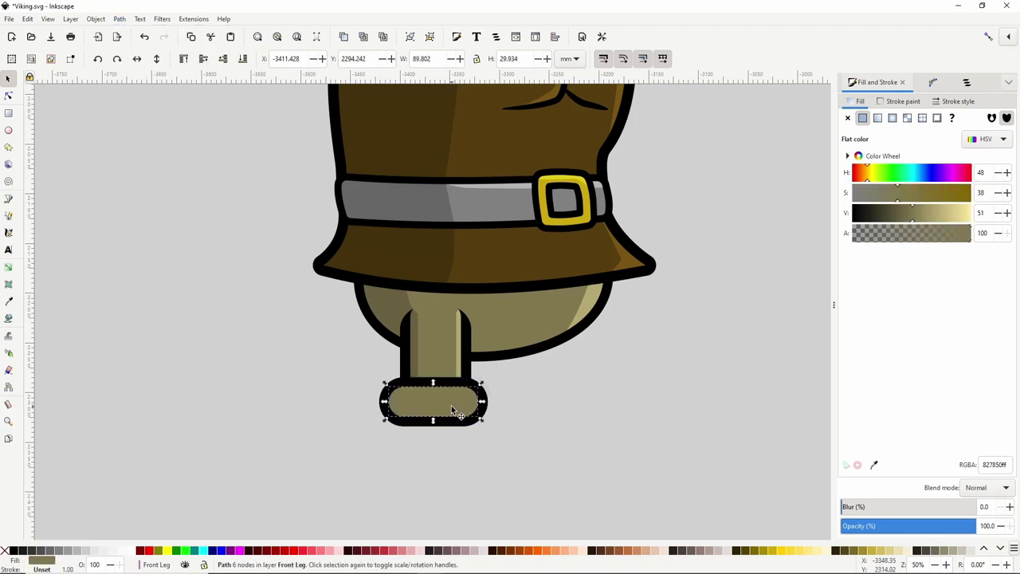
left_click(82, 552)
left_click(995, 491)
left_click(984, 526)
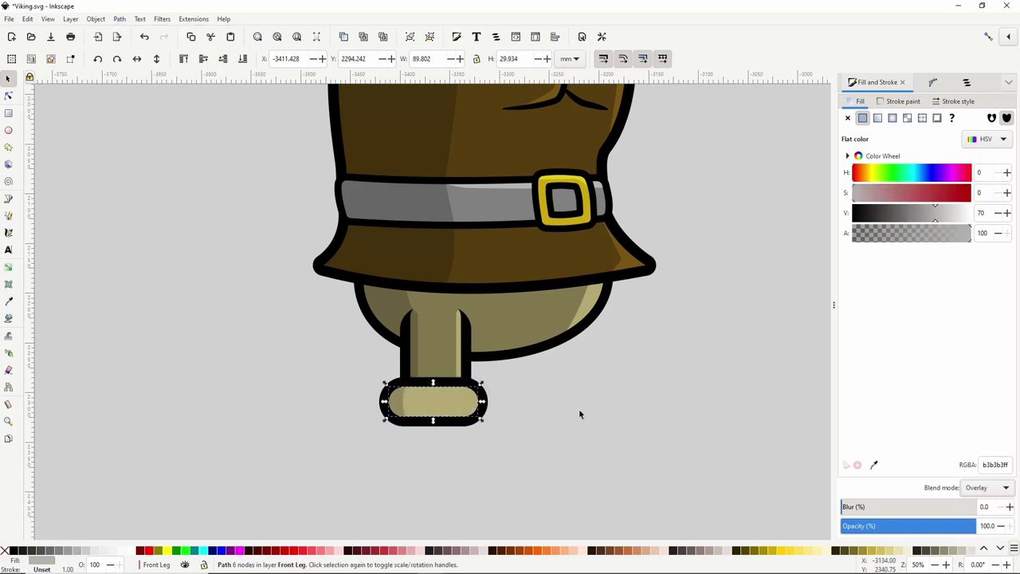
Subtract a left-shifted duplicate from the cuff highlight, leaving a strip about 15 mm wide at the right end.
right_click(456, 408)
left_click(488, 250)
left_click_drag(458, 402, 423, 374)
left_click(472, 408, "shift")
left_click(119, 19)
left_click(135, 99)
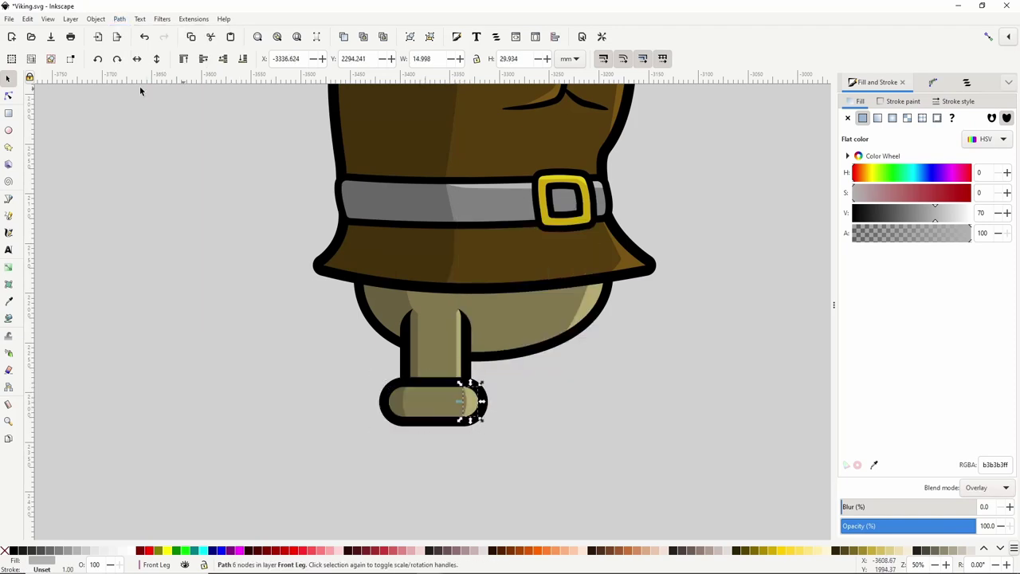
Group the four cuff shapes, duplicate the group and place a slightly smaller copy directly below the first cuff.
left_click_drag(522, 463, 367, 360)
right_click(439, 399)
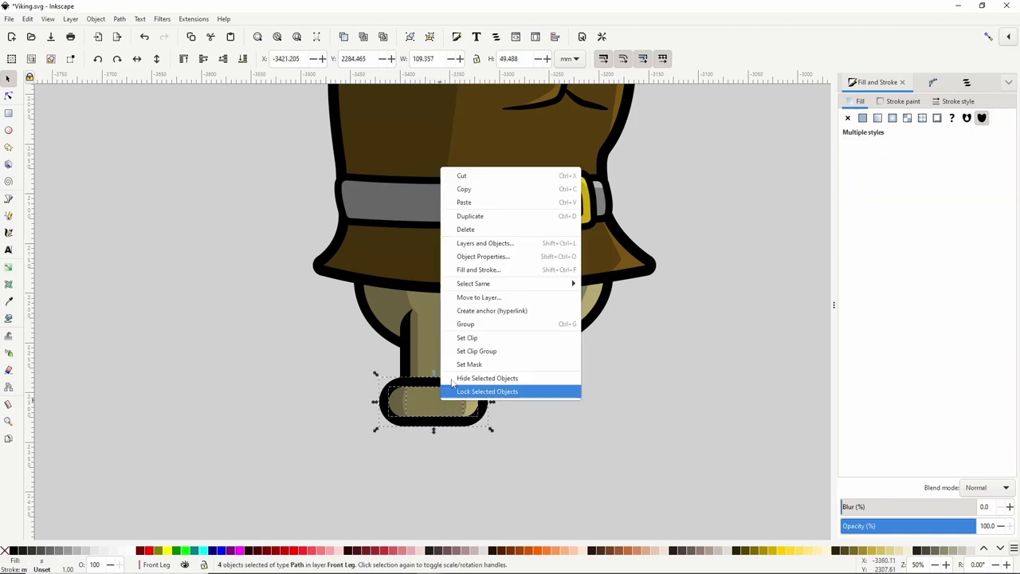
left_click(466, 324)
right_click(454, 396)
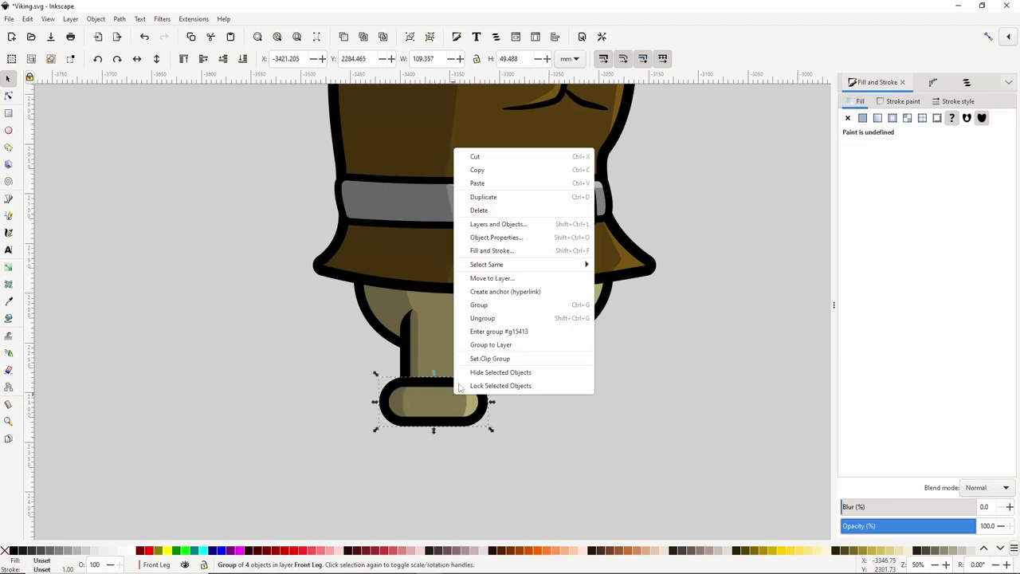
left_click(495, 199)
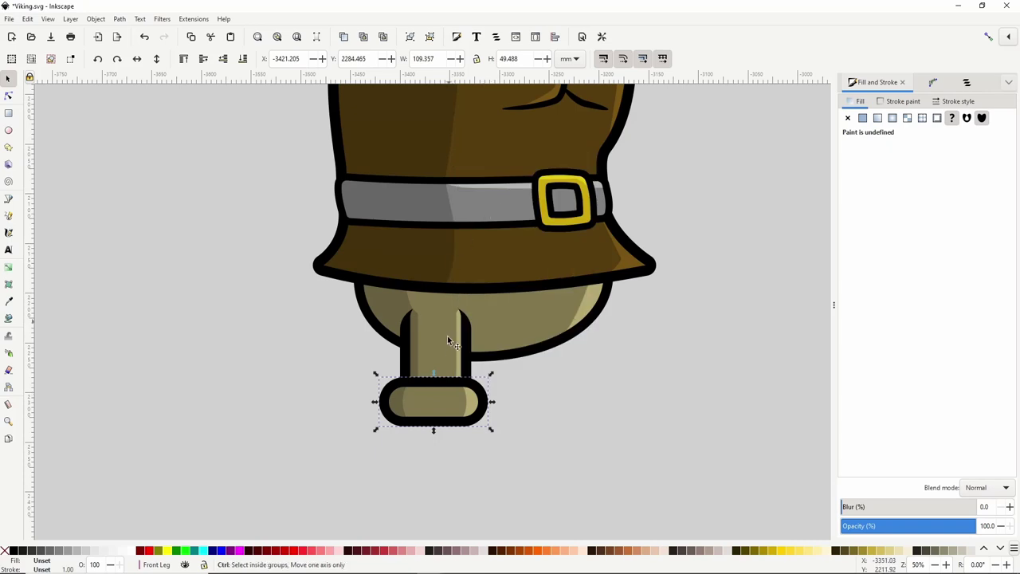
left_click_drag(448, 398, 449, 433)
left_click_drag(448, 444, 456, 413)
Select both cuff groups together with the leg group and align them with each other.
scroll(452, 438, "down", 3)
scroll(467, 437, "up", 1)
left_click(444, 416)
left_click(454, 416, "shift")
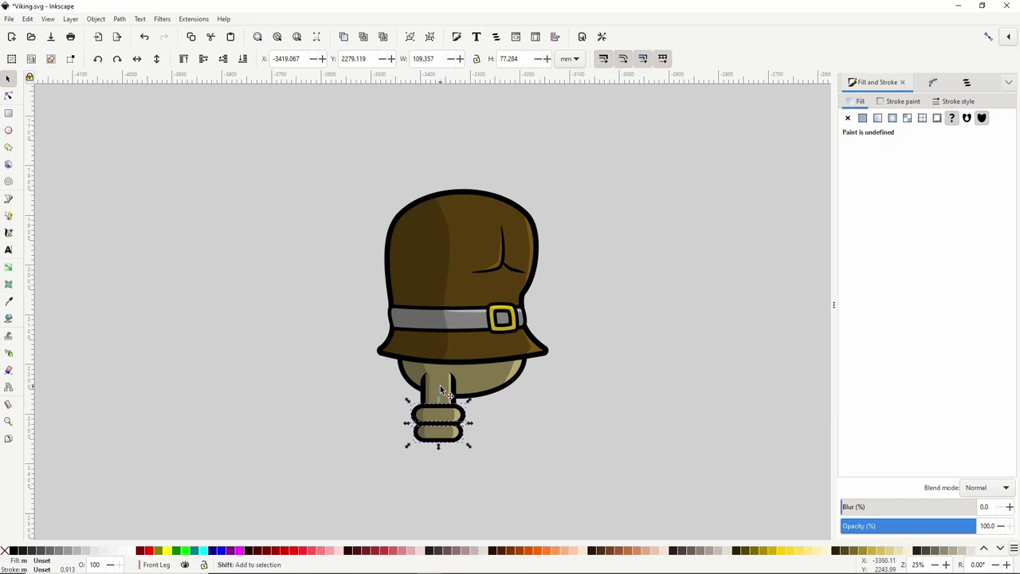
left_click(443, 391, "shift")
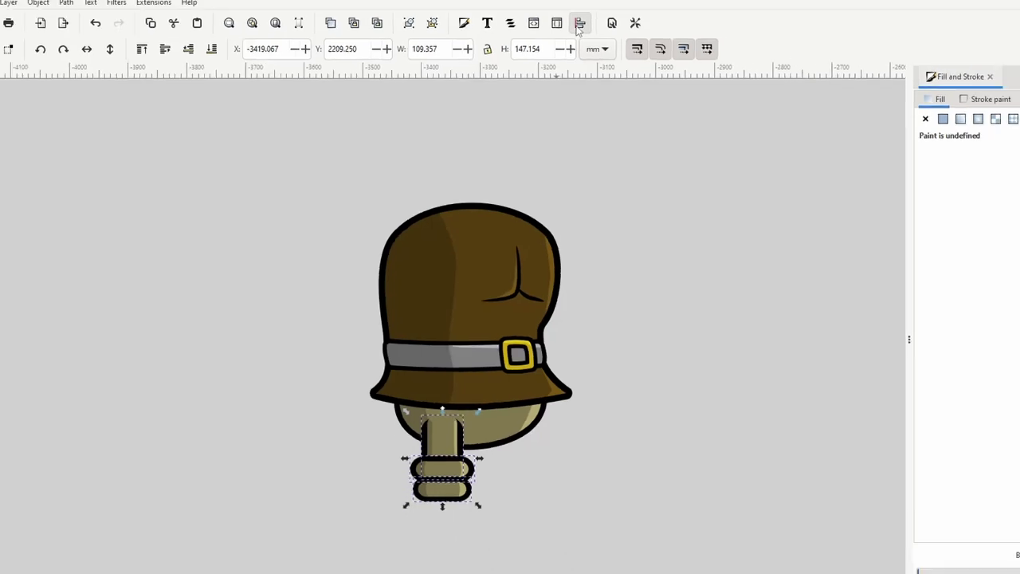
left_click(580, 22)
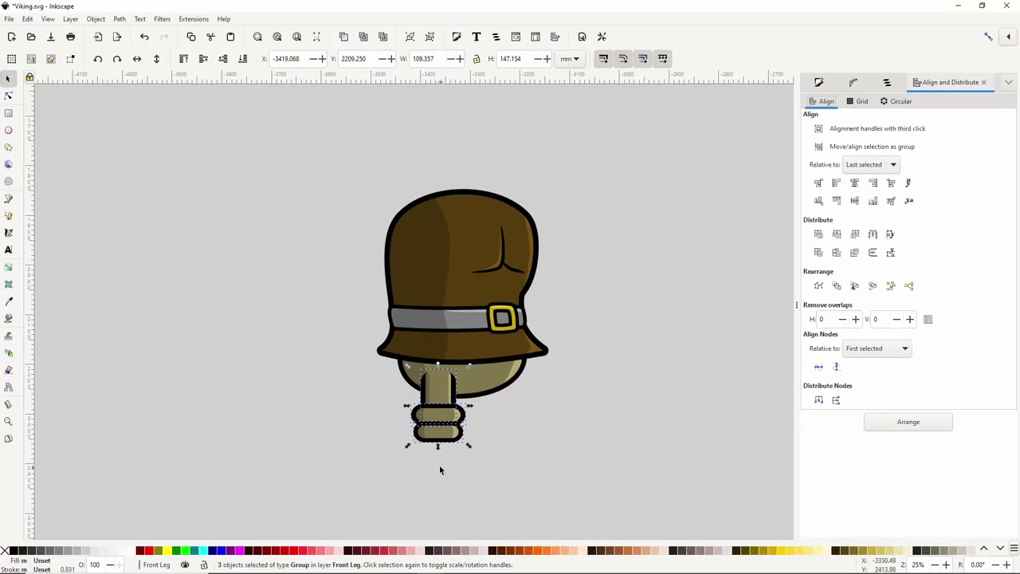
Draw a closed boot shape below the lower cuff with its toe pointing right, without stroke and filled with the tunic's brown 563d0e.
left_click(9, 201)
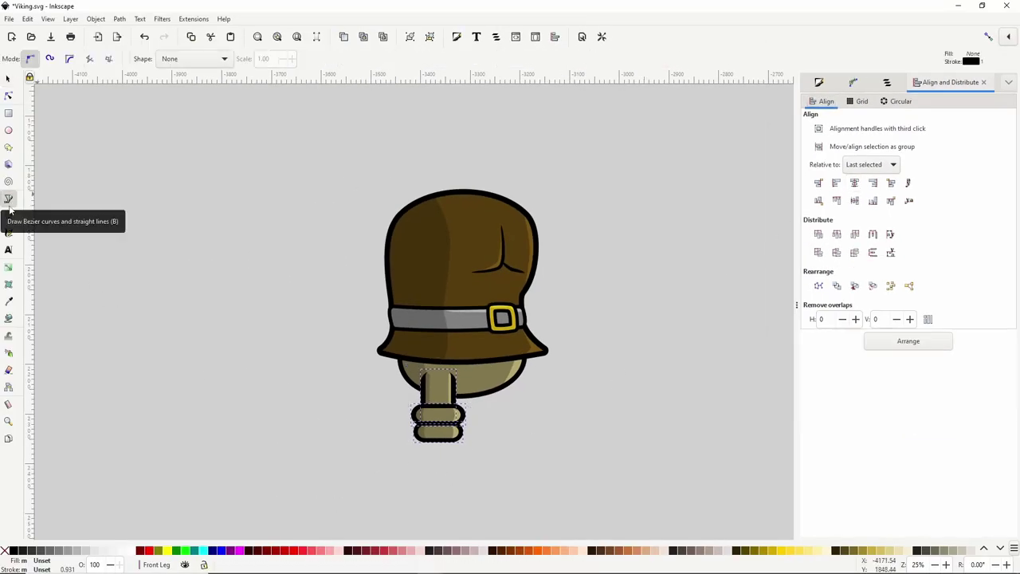
left_click(421, 438)
scroll(423, 454, "up", 1)
left_click(414, 467)
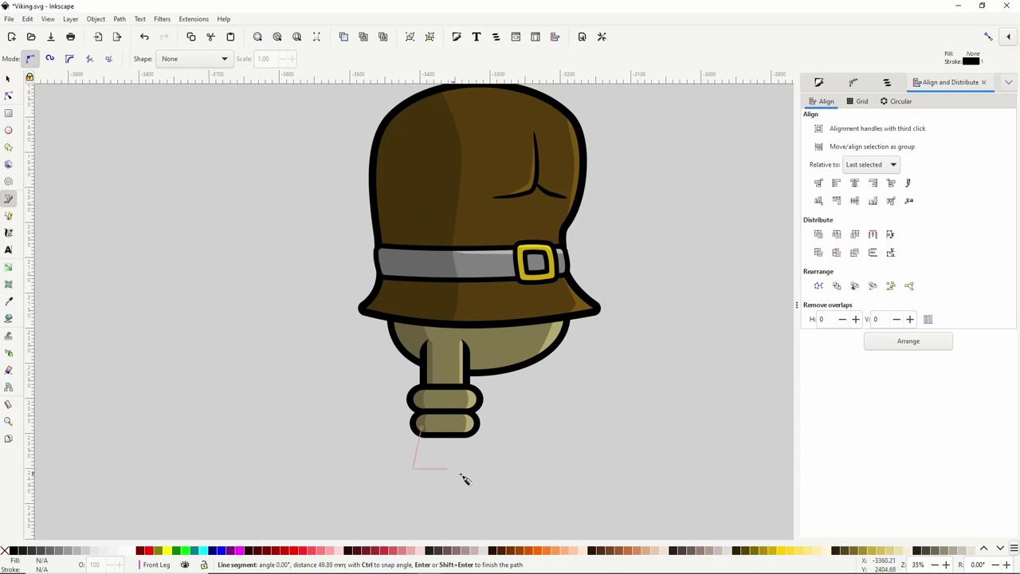
left_click(517, 467)
left_click(517, 444)
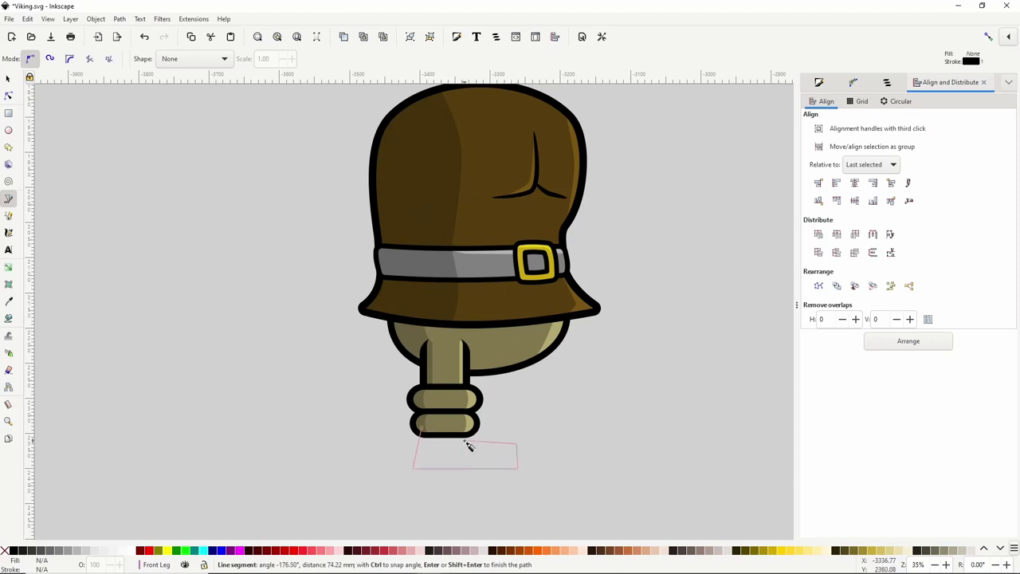
left_click(419, 436)
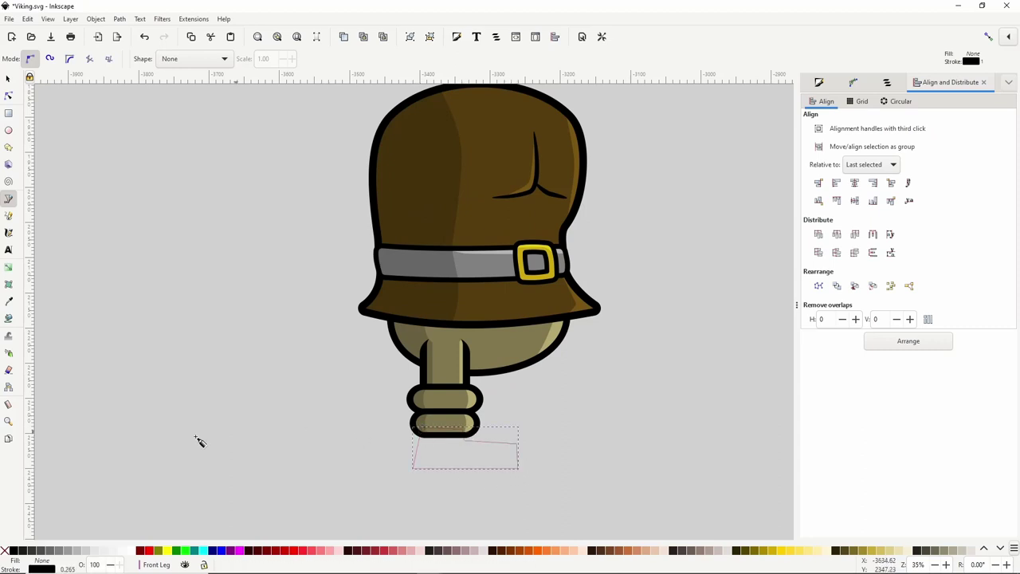
left_click(5, 550, "shift")
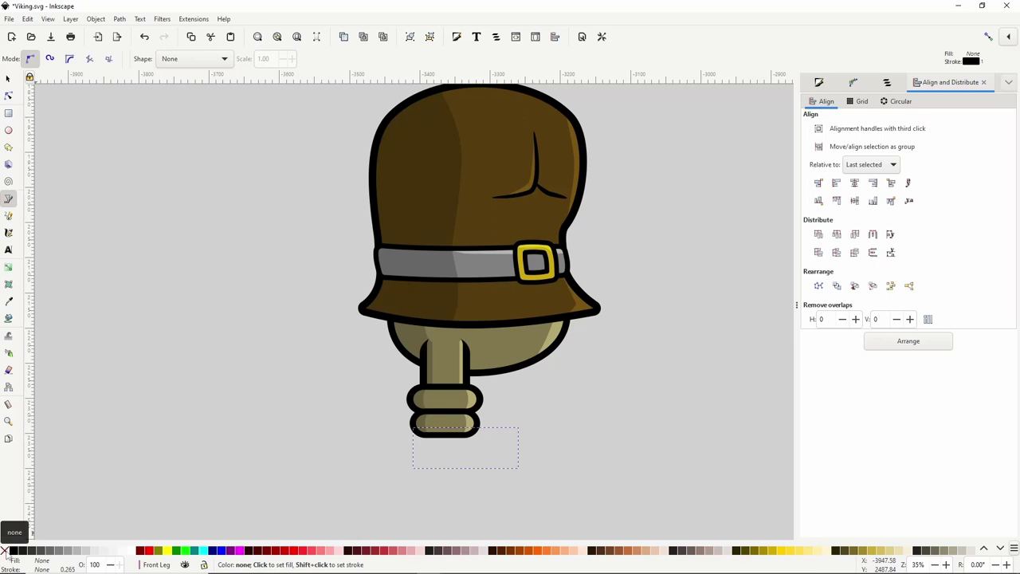
left_click(9, 302)
left_click(514, 295)
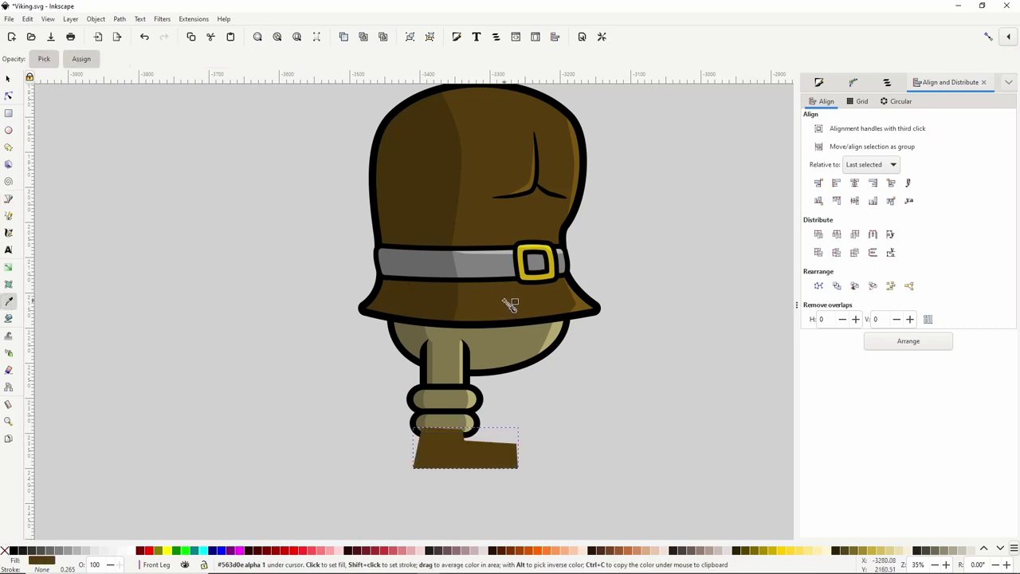
Round the boot's toe and heel corners with the Corners (Fillet/Chamfer) path effect and convert the result to a path.
left_click(851, 84)
left_click(811, 520)
left_click(189, 236)
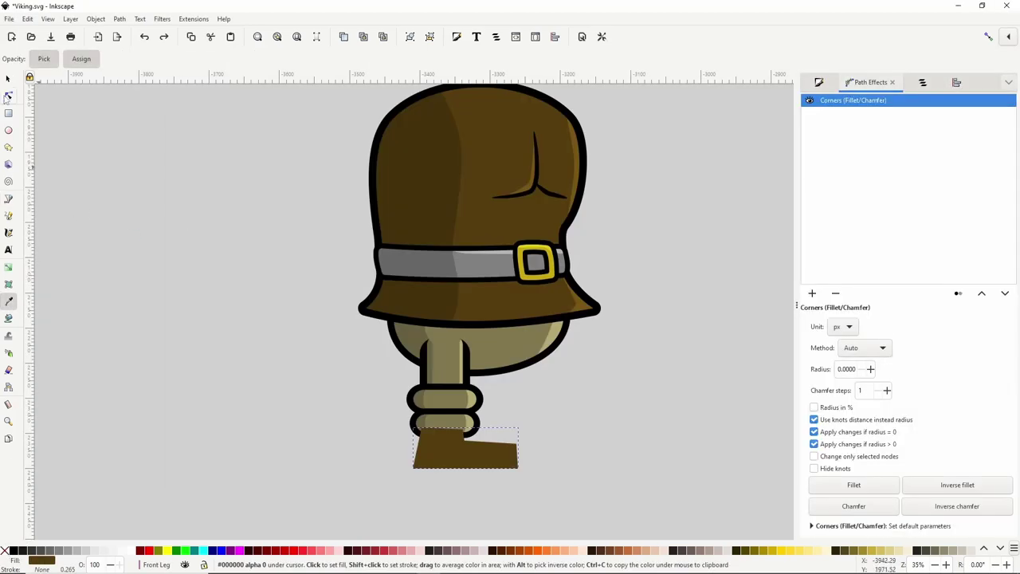
left_click(8, 96)
scroll(540, 467, "up", 2)
mouse_move(497, 436)
left_mouse_down()
mouse_move(497, 458)
mouse_move(495, 441)
left_mouse_up()
left_click_drag(287, 470, 292, 448)
left_click_drag(520, 398, 488, 472)
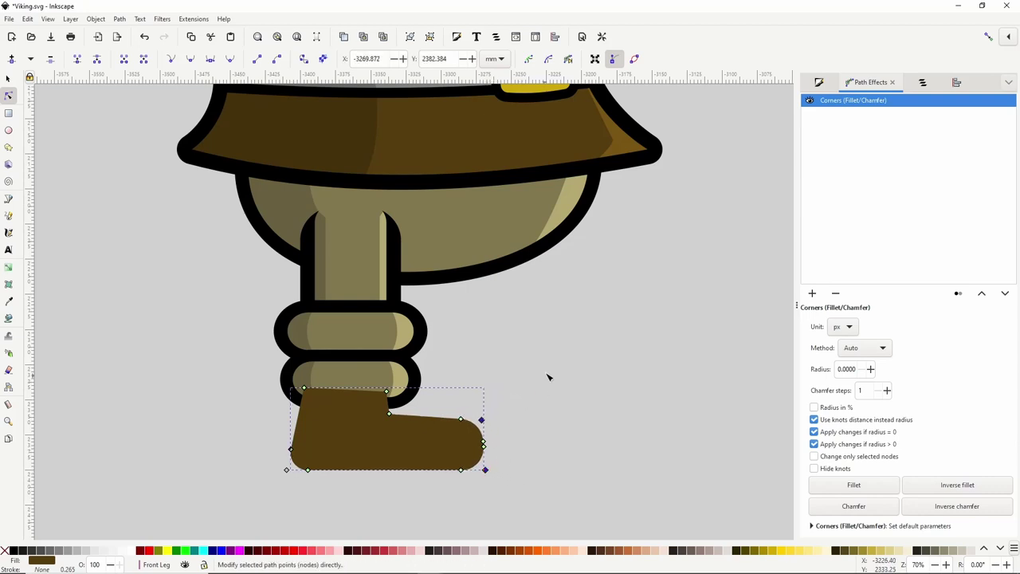
scroll(547, 375, "down", 2)
left_click(120, 19)
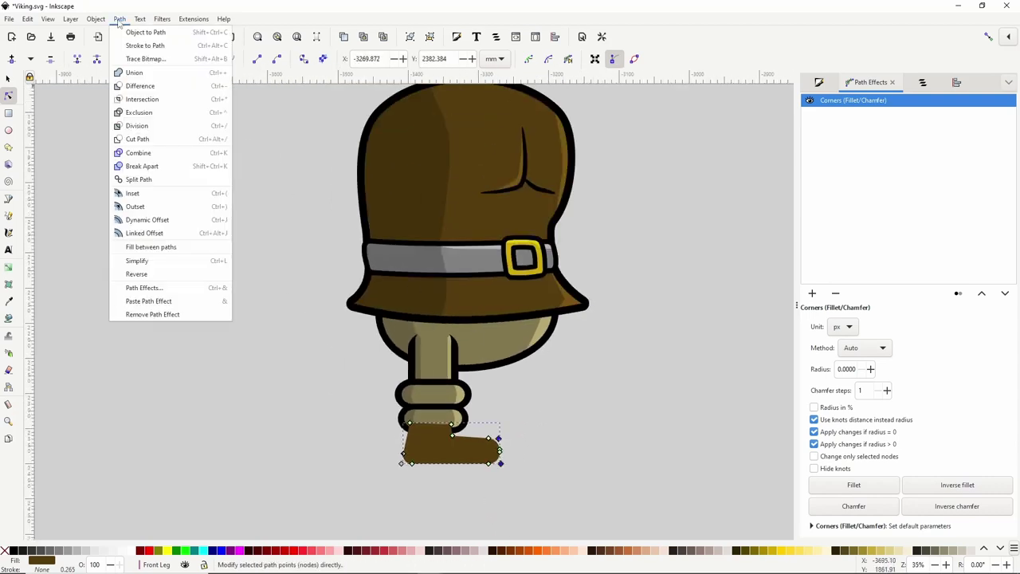
left_click(126, 35)
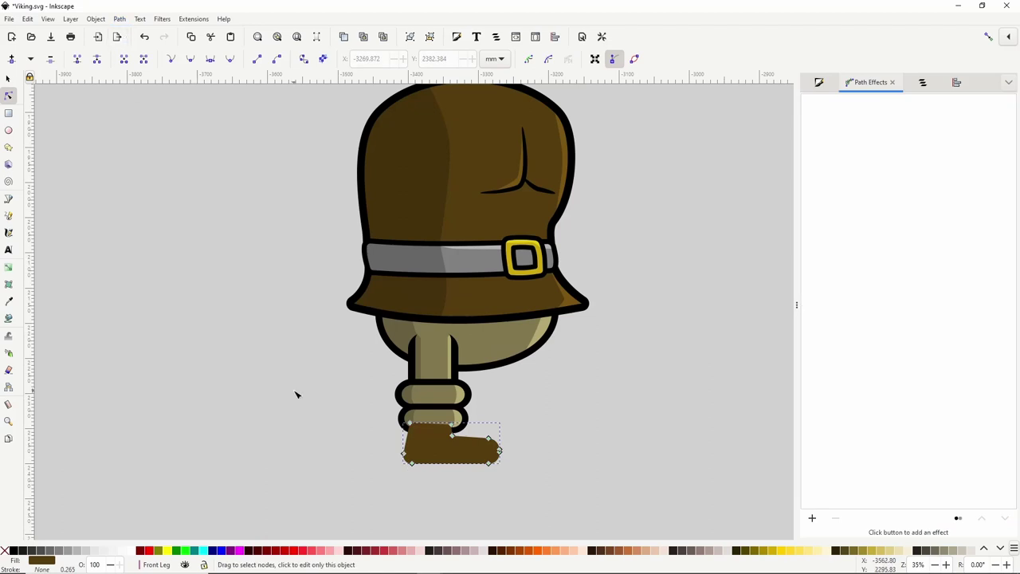
Add a black outline around the boot with a linked offset and convert that outline to a path.
key("ctrl+alt+j")
left_click(14, 551)
left_click_drag(410, 423, 406, 418)
left_click(124, 19)
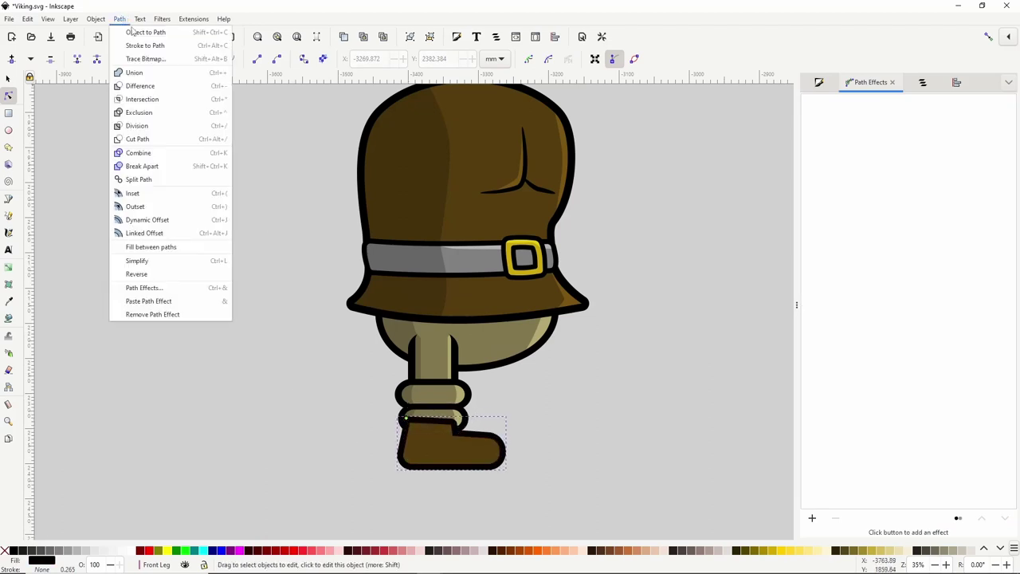
left_click(134, 32)
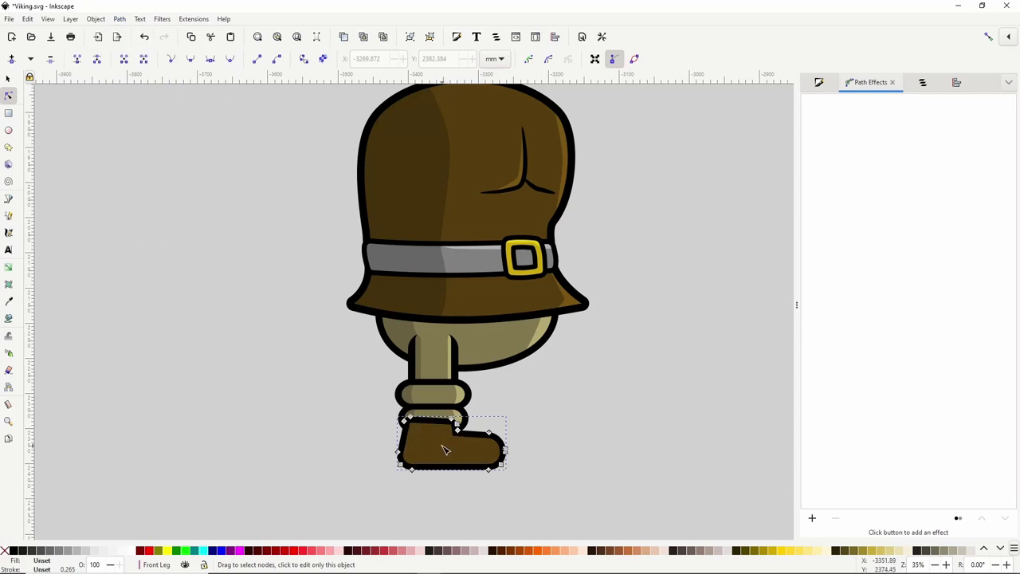
Draw a short Triangle in crease with the Bezier pen, running from the boot's ankle corner down and left into the boot.
left_click(9, 199)
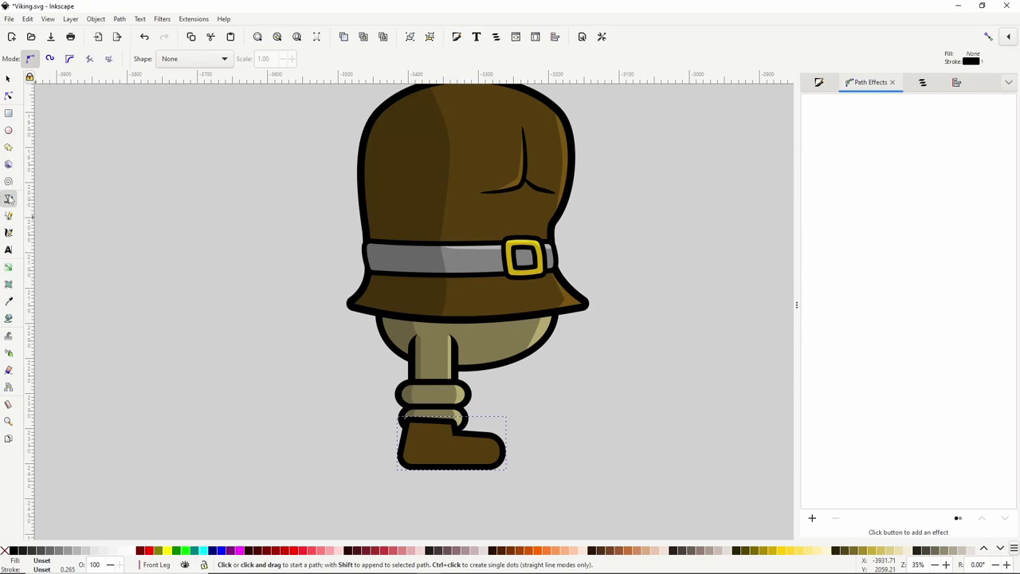
left_click(198, 62)
left_click(199, 75)
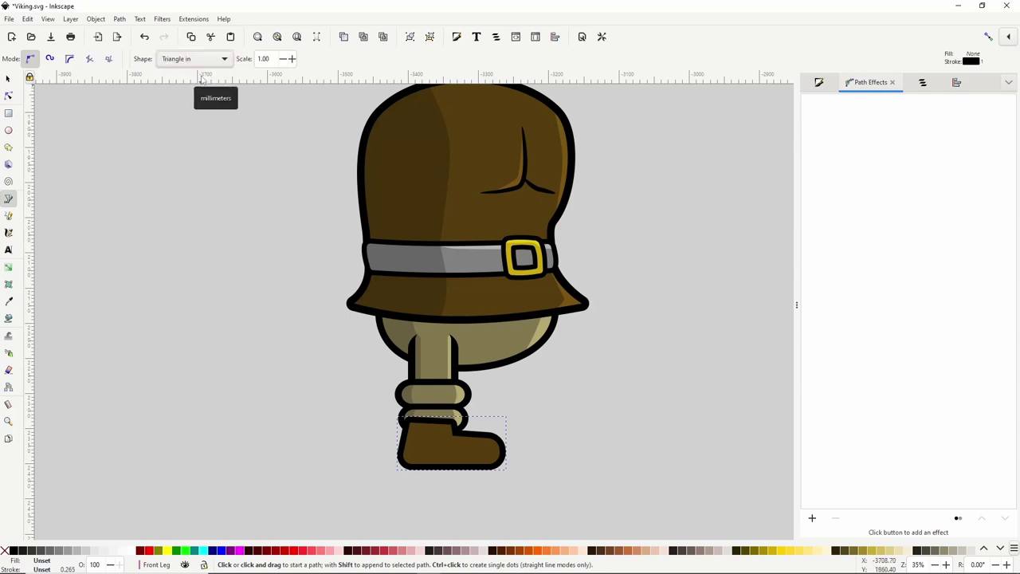
scroll(468, 466, "up", 1)
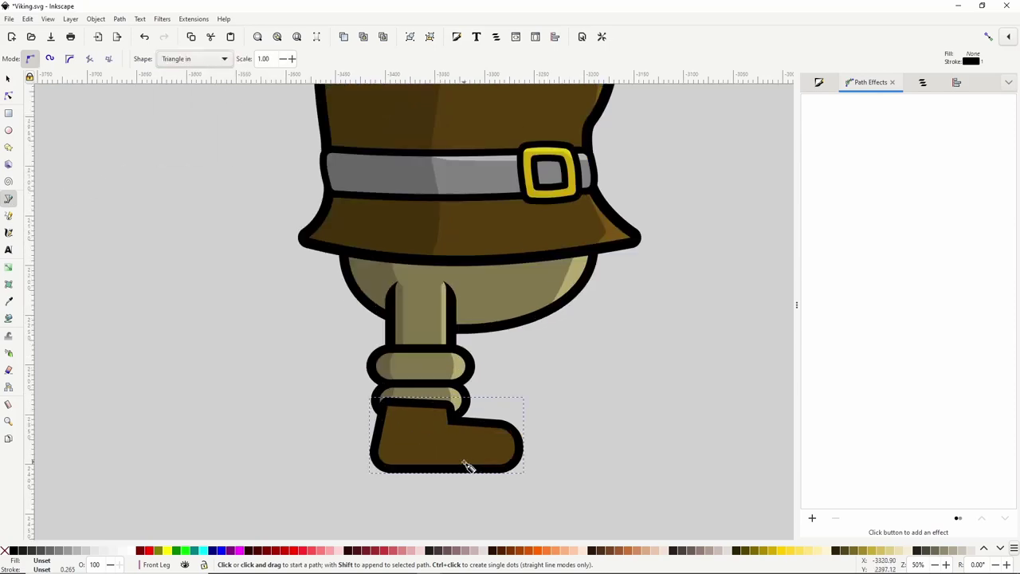
left_click(452, 420)
double_click(430, 436)
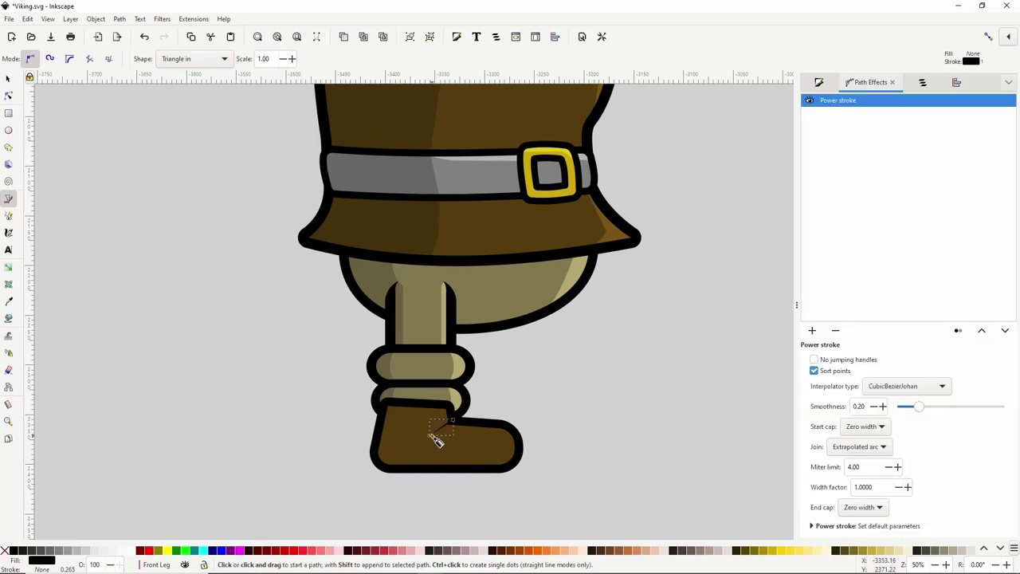
Widen the boot crease at its ankle end with the stroke width control and convert it to a path.
scroll(436, 442, "up", 2, "ctrl")
left_click(9, 96)
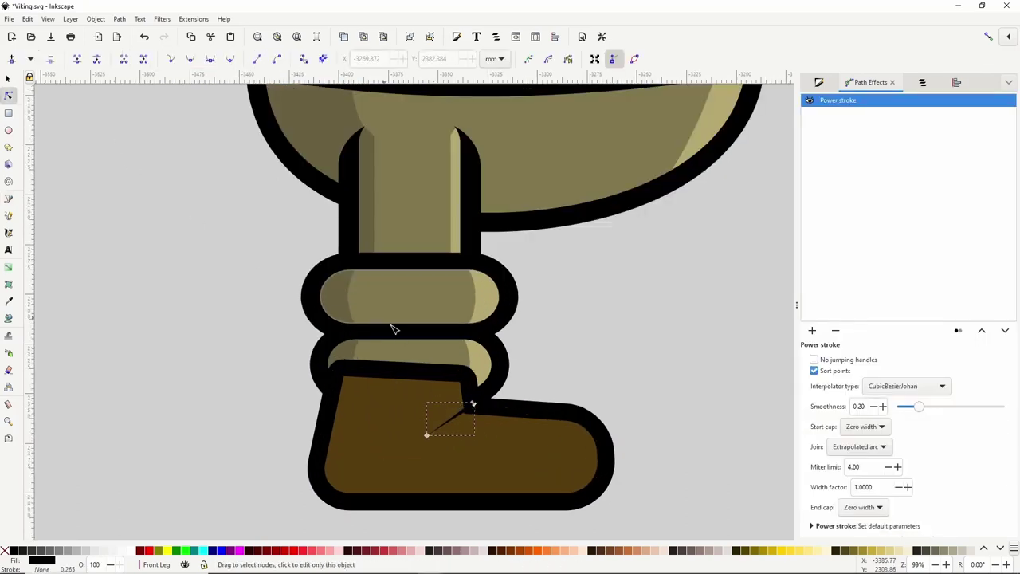
left_click_drag(474, 405, 471, 400)
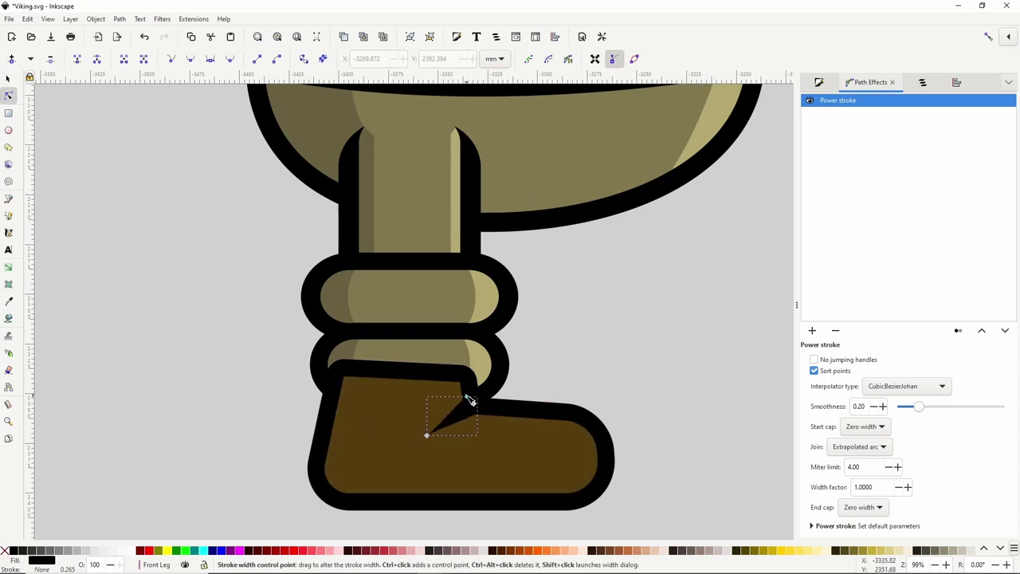
left_click(123, 20)
left_click(127, 34)
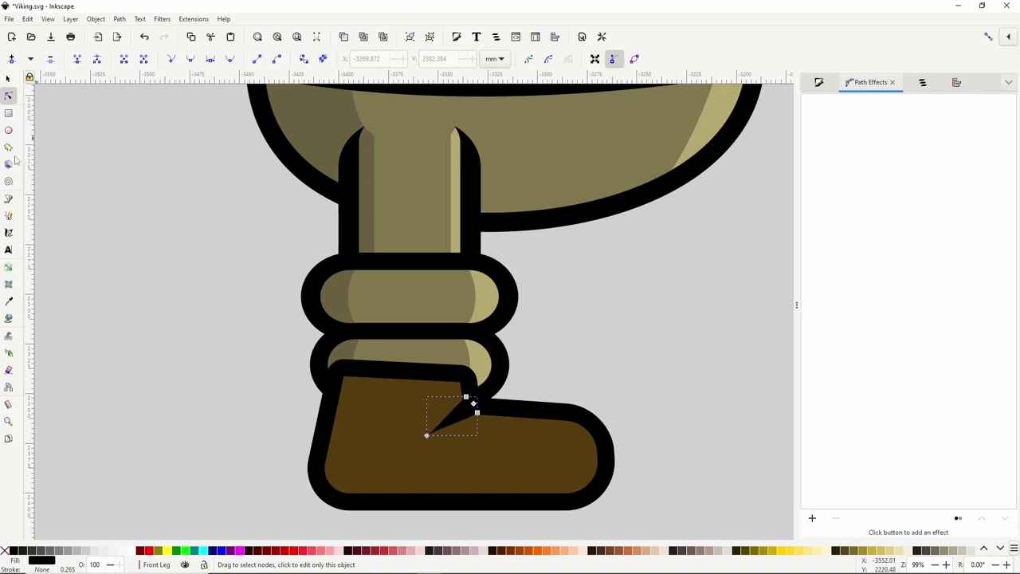
Draw a closed shadow shape along the boot's back edge and heel with the Bezier pen, using shape None.
left_click(9, 198)
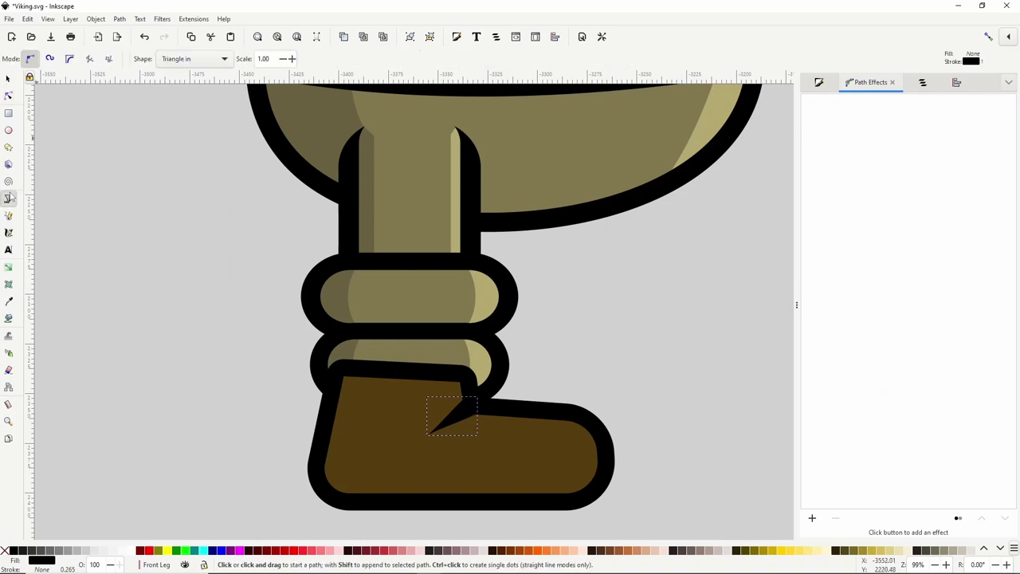
left_click(191, 59)
left_click(191, 44)
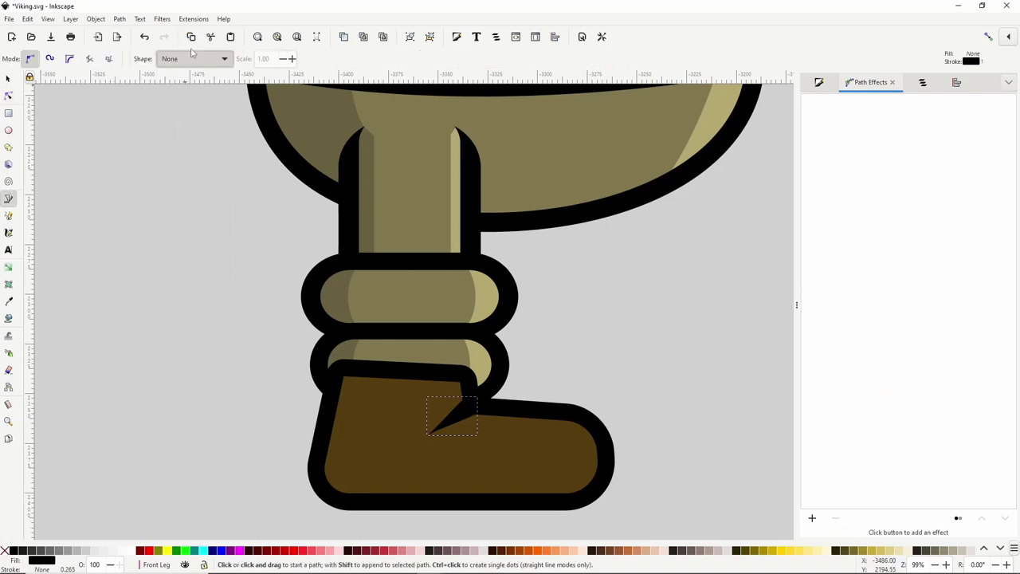
left_click(356, 375)
left_click_drag(347, 464, 403, 490)
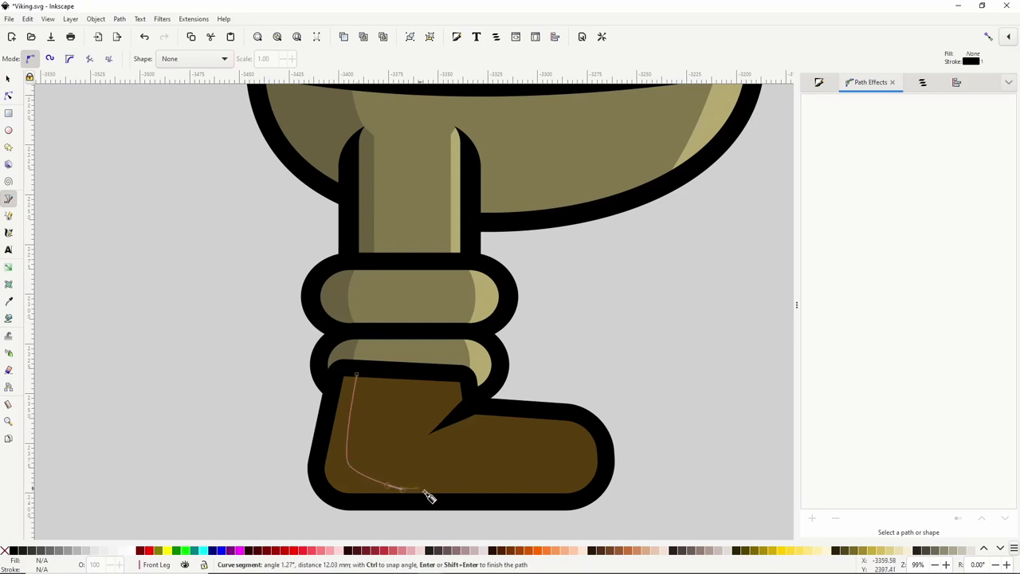
left_click(432, 497)
left_click(394, 502)
left_click(336, 501)
left_click(321, 486)
left_click(317, 465)
left_click(328, 405)
left_click(339, 368)
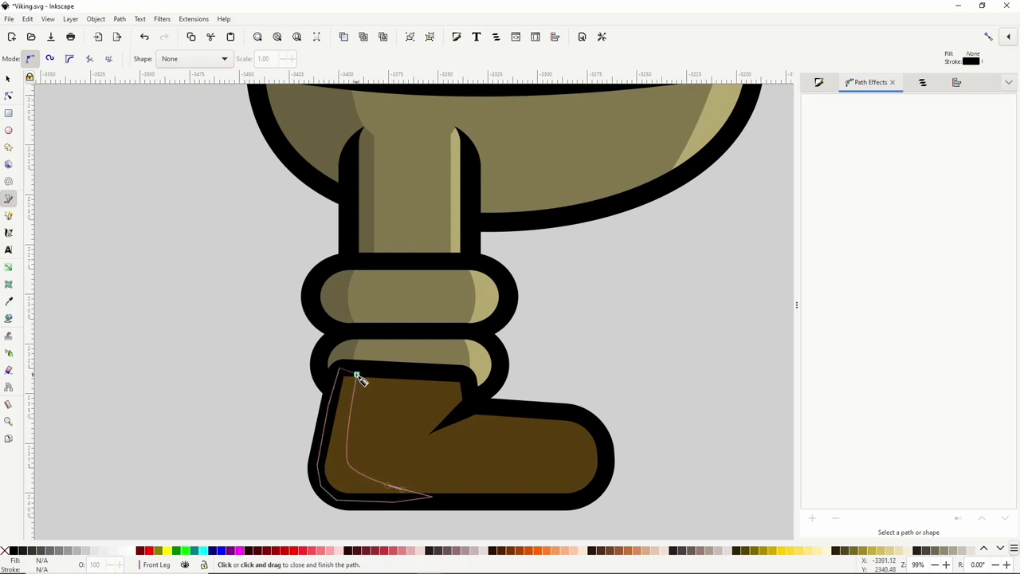
left_click(357, 374)
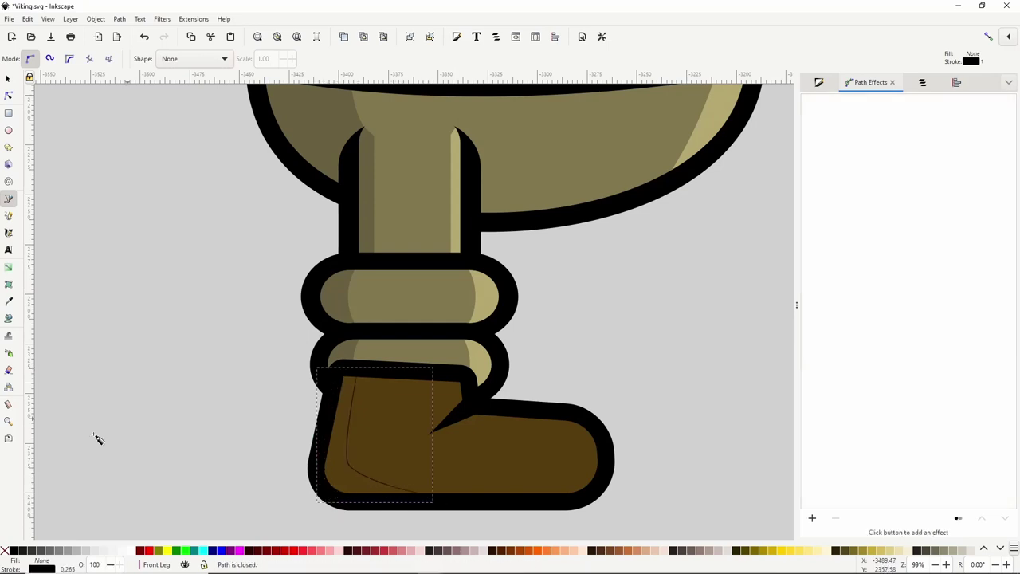
Fill the boot's heel shadow with light grey cccccc and set its blend mode to Multiply.
left_click(87, 550)
key("ctrl+shift+f")
left_click(988, 487)
left_click(991, 486)
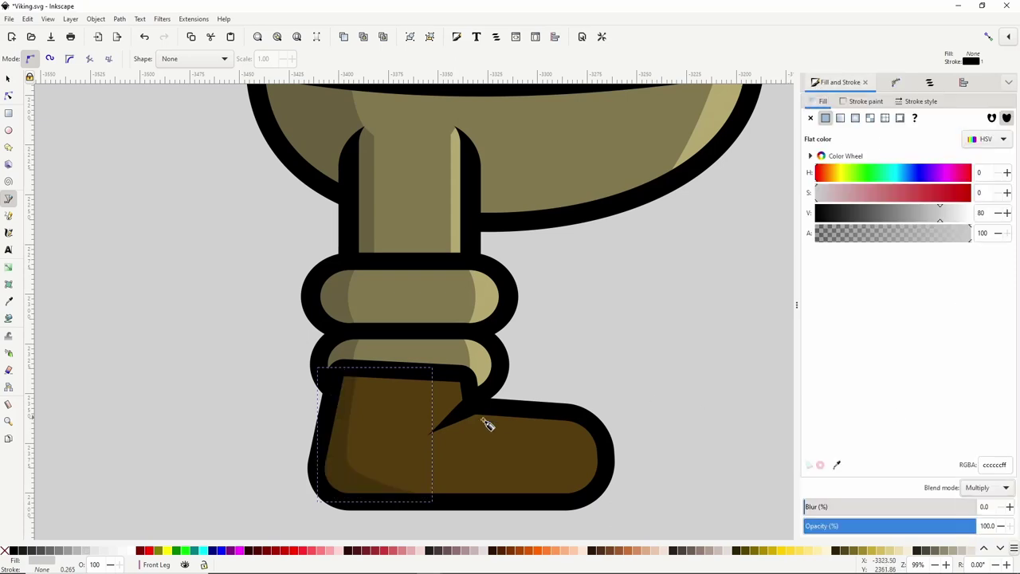
Draw a thin closed highlight shape from the ankle crease along the boot's upper edge and around the toe.
left_click(453, 423)
left_click(562, 431)
left_click(591, 447)
left_click(606, 473)
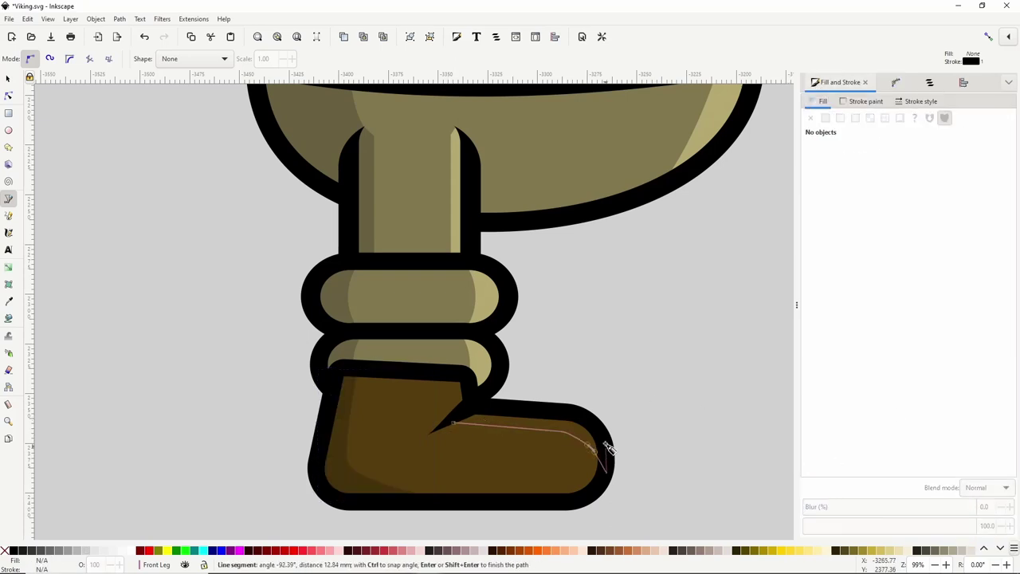
left_click(606, 443)
left_click(565, 410)
left_click(473, 404)
left_click(453, 422)
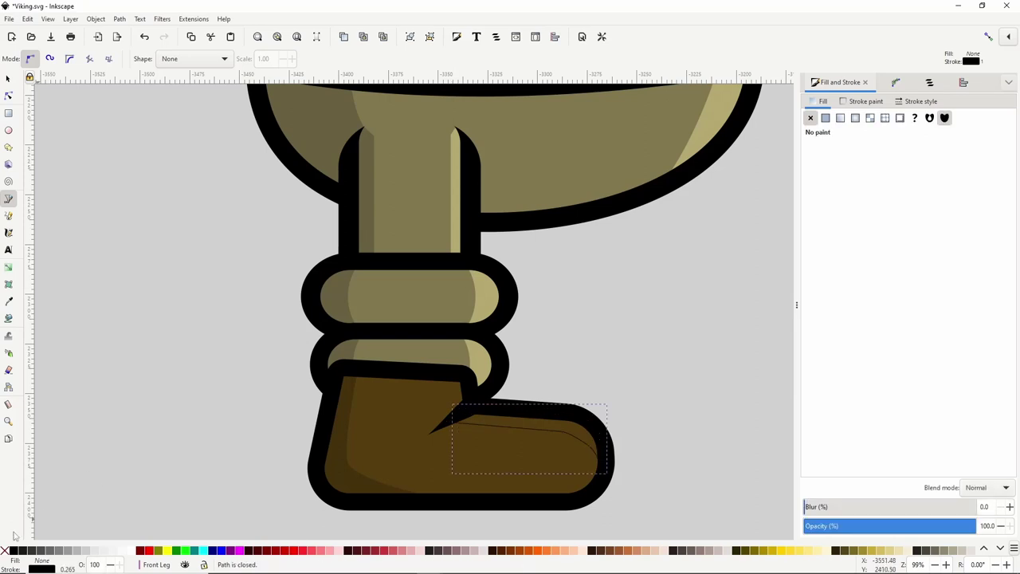
Remove the toe highlight's stroke, fill it with grey b3b3b3 and set its blend mode to Overlay.
left_click(5, 550, "shift")
left_click(83, 550)
left_click(990, 489)
left_click(991, 501)
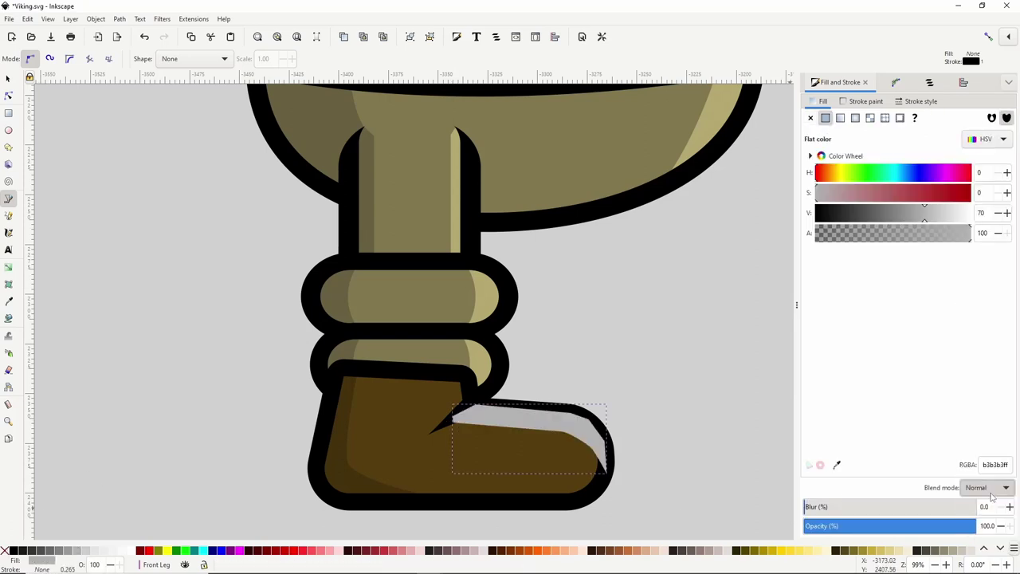
Group the boot's five parts and lower the group to the bottom, behind the cuffs.
scroll(615, 339, "down", 3)
left_click_drag(667, 197, 609, 277)
scroll(608, 272, "down", 2)
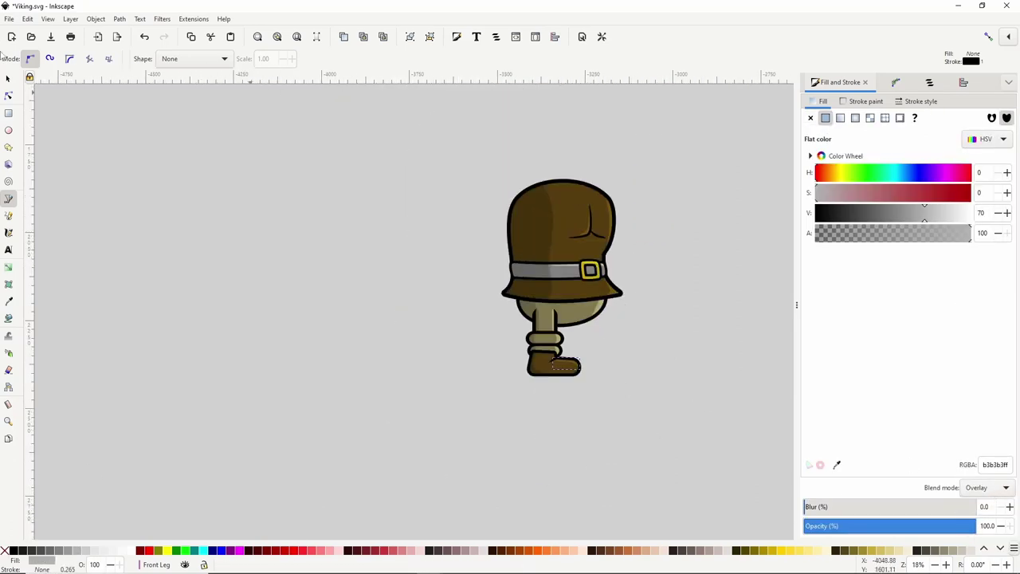
left_click(7, 80)
left_click_drag(606, 397, 521, 345)
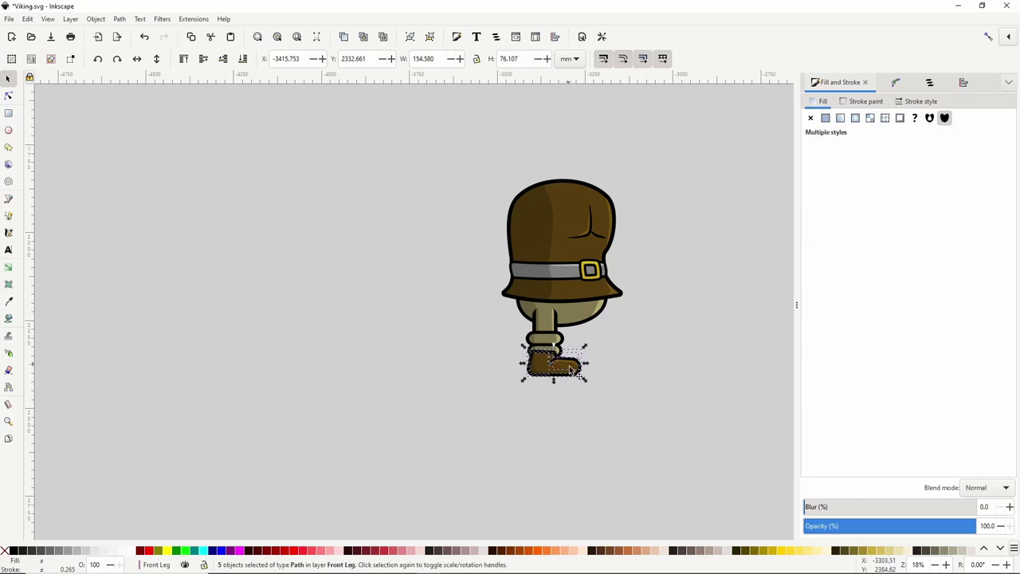
right_click(566, 369)
left_click(599, 294)
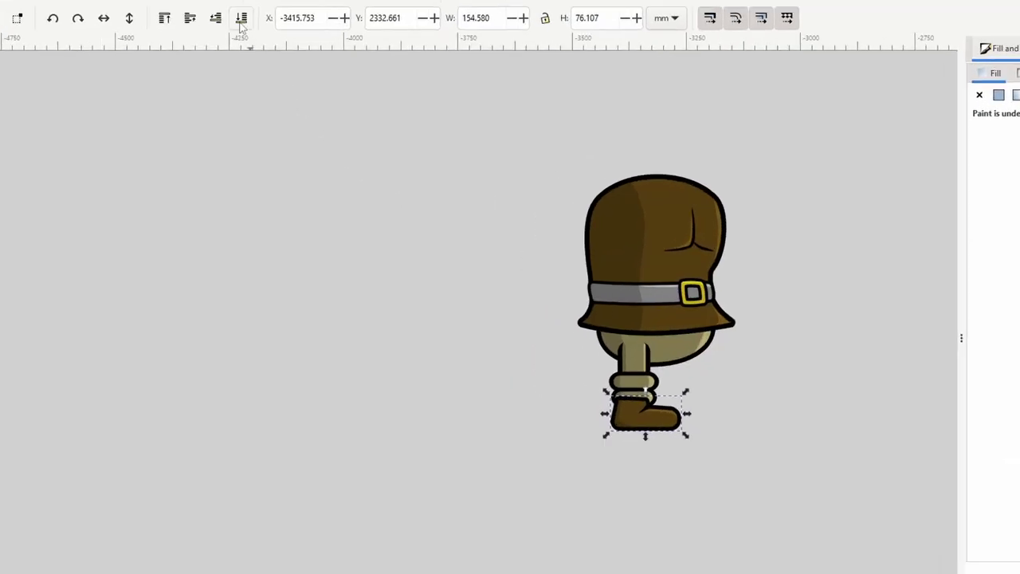
left_click(241, 22)
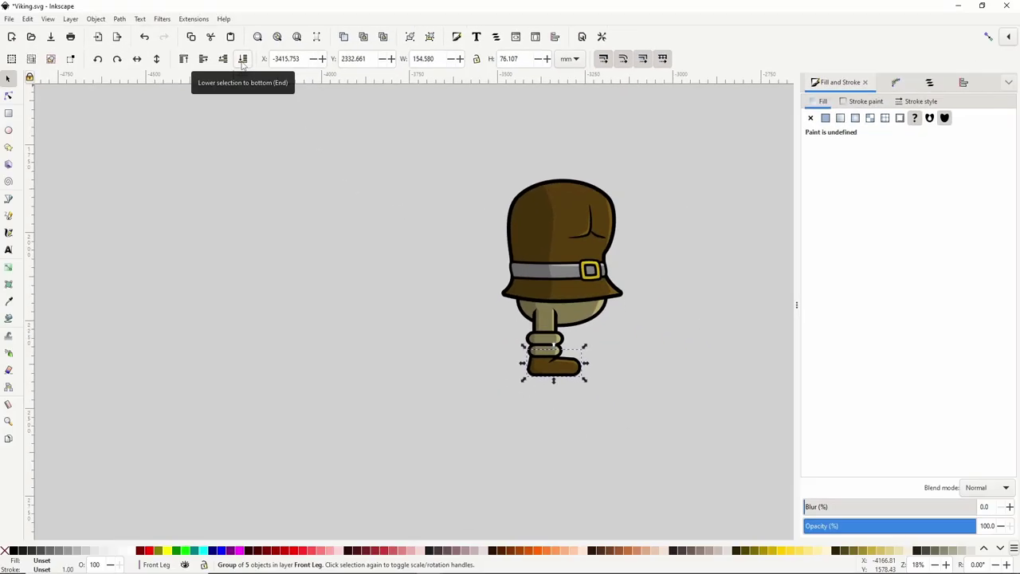
Shift the boot group slightly down and right so it sits under the lower cuff.
left_click_drag(662, 428, 663, 431)
left_click_drag(567, 378, 568, 379)
scroll(572, 380, "up", 2)
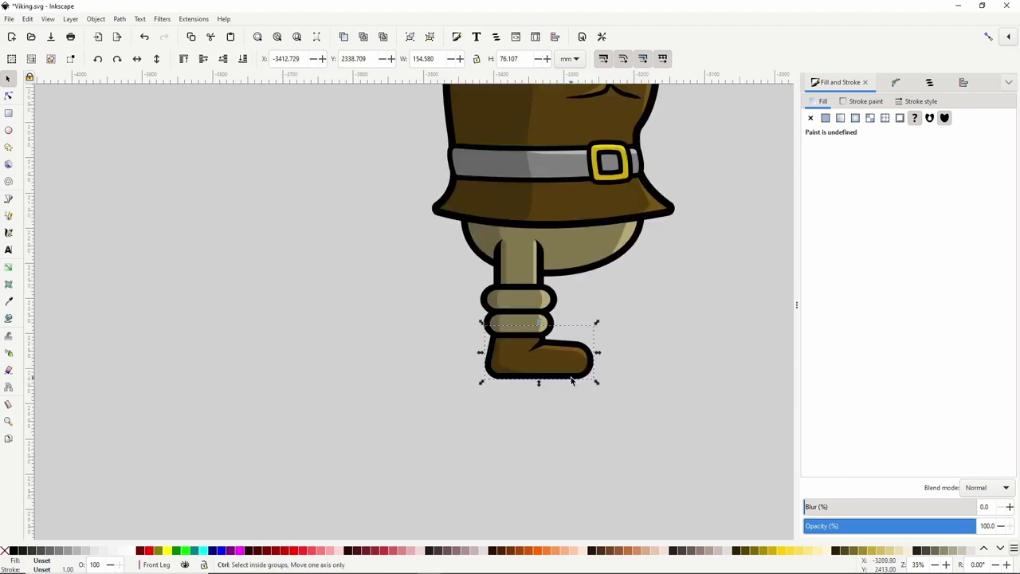
left_click_drag(590, 298, 584, 344)
scroll(585, 342, "down", 1)
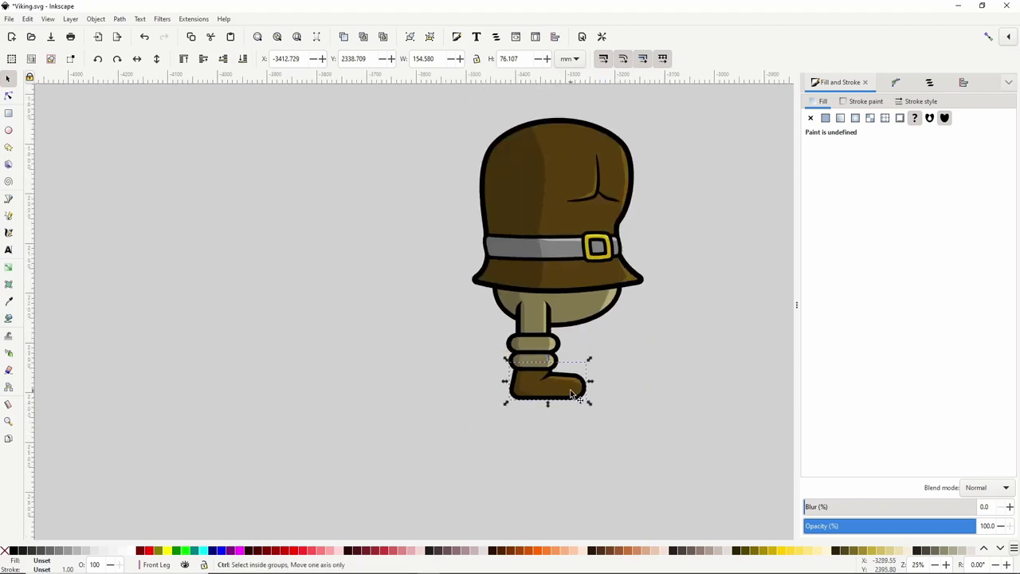
Group the boot together with the two leg cuffs.
left_click(532, 365, "shift")
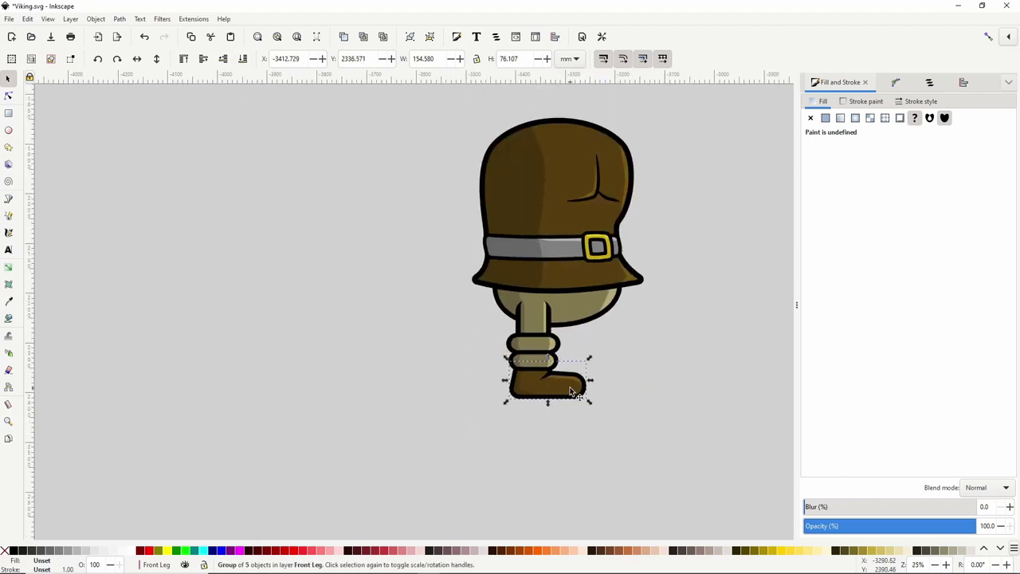
left_click(534, 348, "shift")
right_click(533, 343)
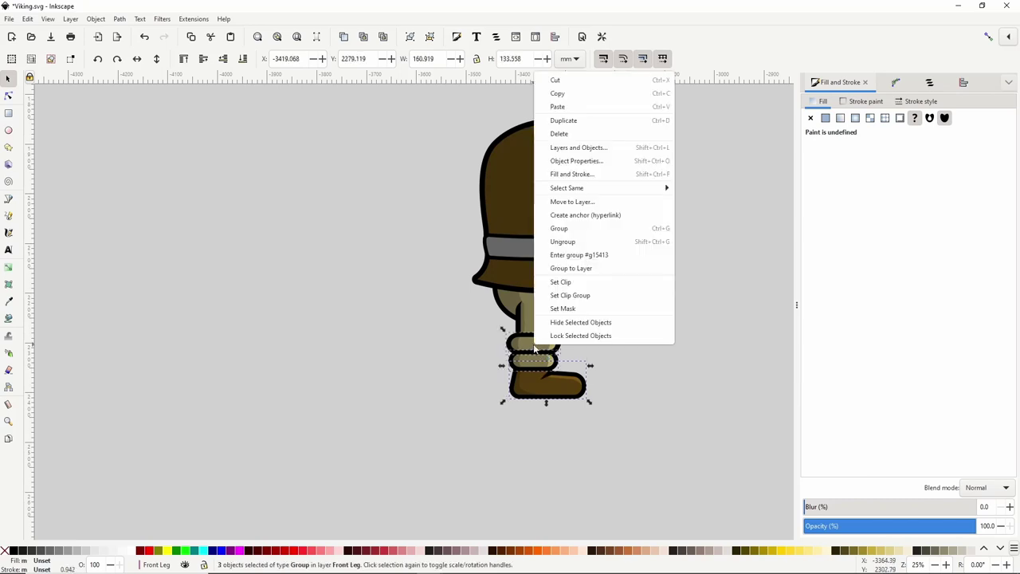
left_click(570, 228)
Duplicate the thigh group and the cuff-and-boot group, and move the copy about 88 mm to the right.
left_click_drag(616, 277, 504, 323)
left_click(591, 292)
left_click_drag(502, 484, 361, 336)
right_click(417, 121)
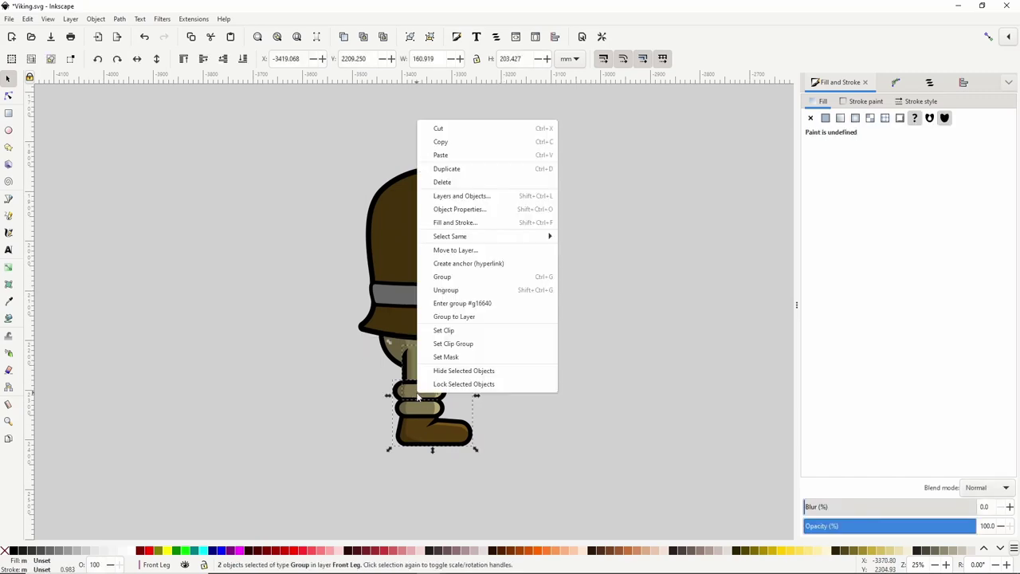
left_click(449, 169)
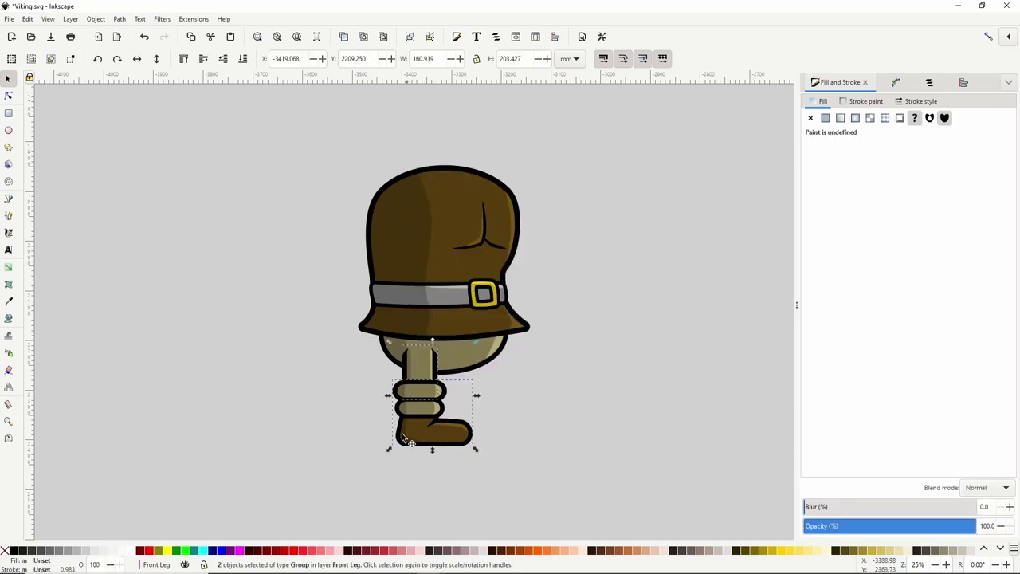
left_click_drag(403, 438, 458, 444)
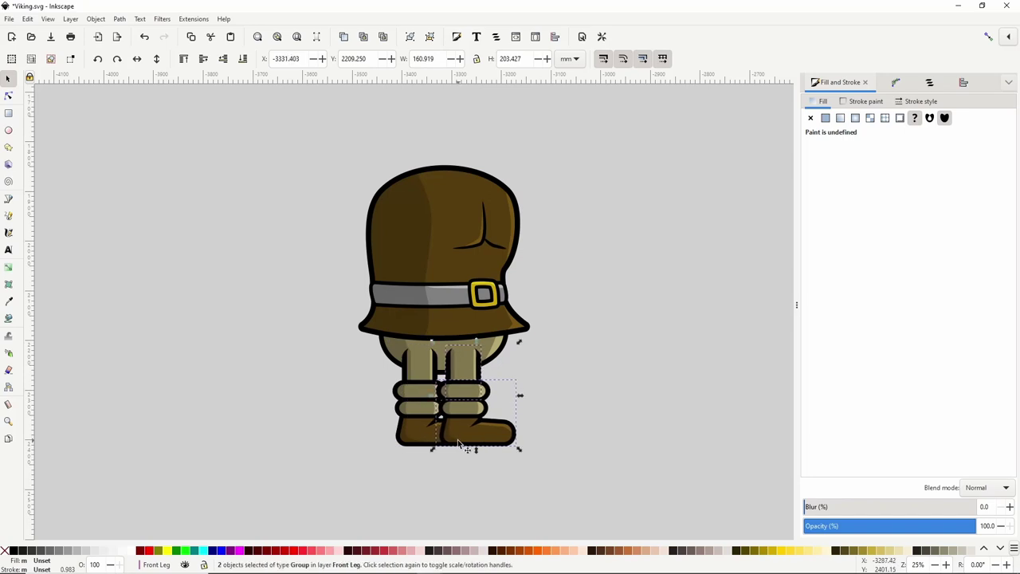
Move the duplicated leg to the Back Leg layer.
right_click(462, 438)
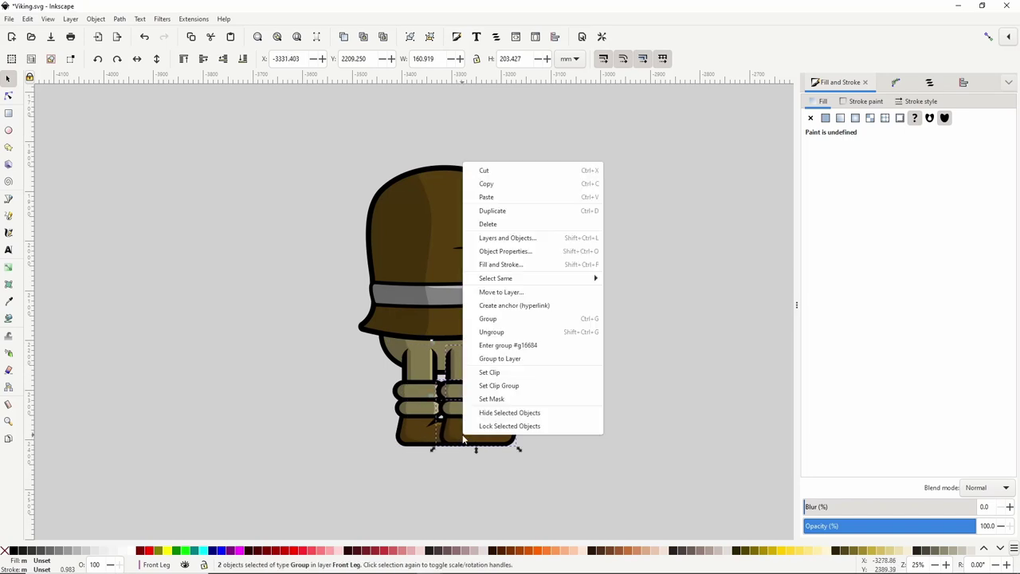
left_click(506, 292)
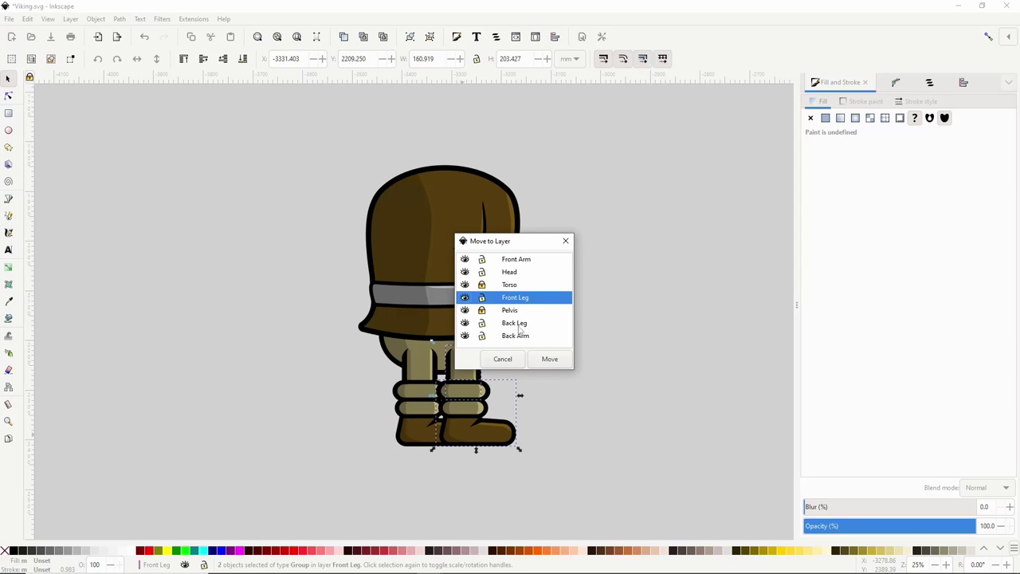
left_click(519, 325)
left_click(548, 360)
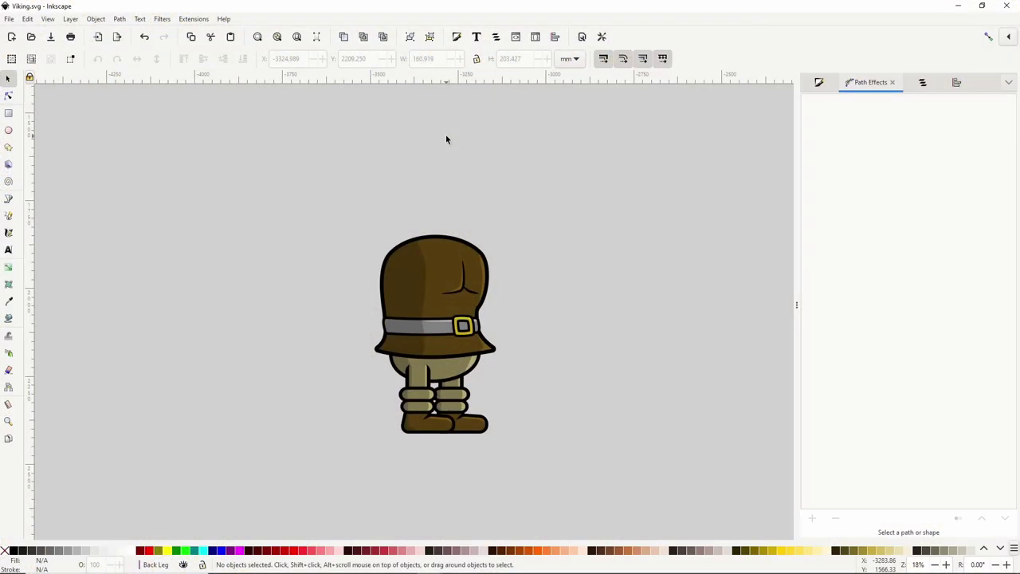
Lock the Back Leg and Front Leg layers and make Head the active layer.
left_click(922, 83)
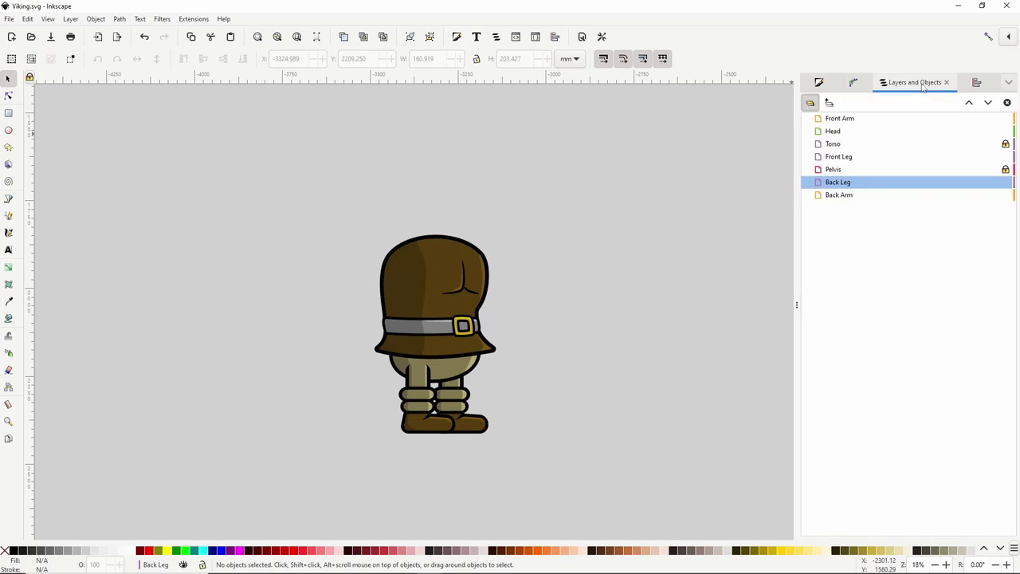
left_click(1005, 182)
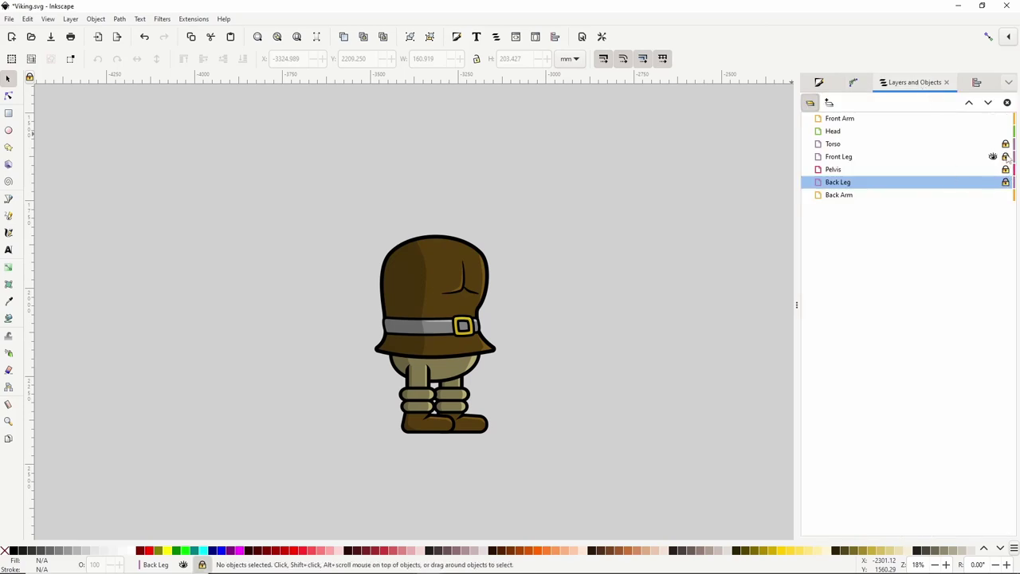
left_click(845, 131)
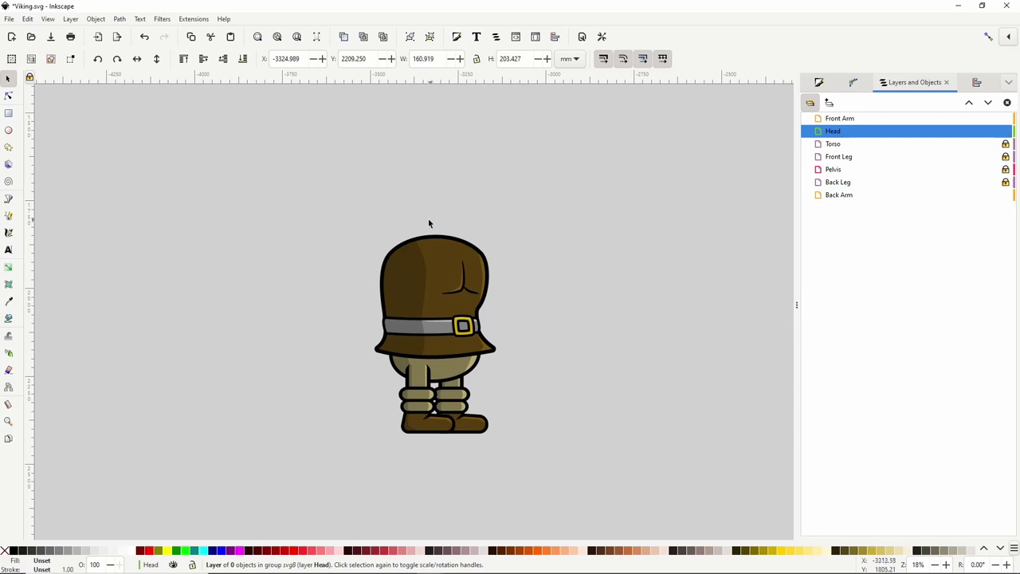
Draw an ellipse about 172 by 142 mm above the torso and fill it with the tunic's brown.
left_click(9, 129)
left_click_drag(425, 178, 487, 229)
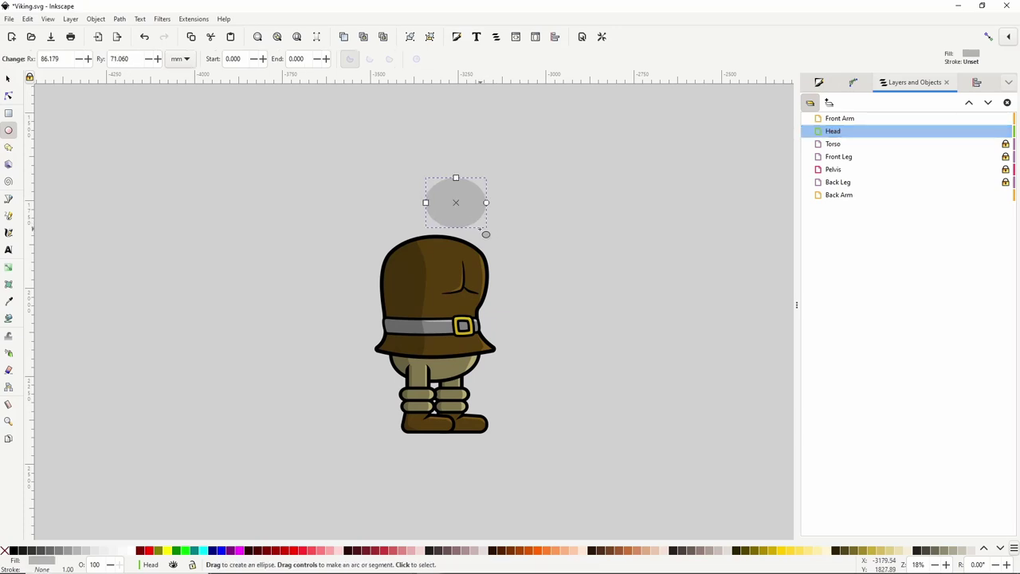
left_click(10, 302)
left_click(435, 265)
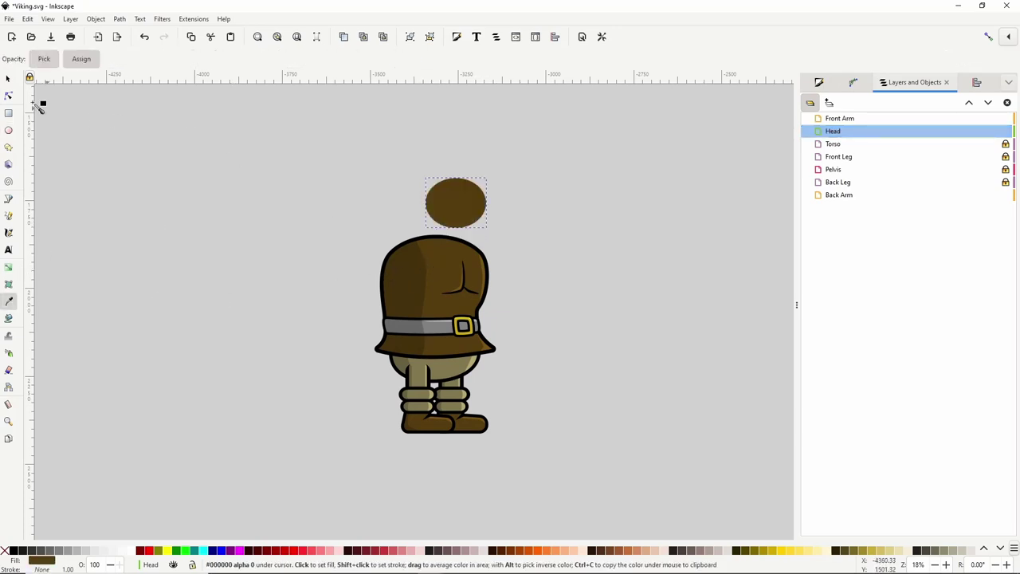
Rotate the brown ellipse slightly counterclockwise and convert it to a path.
left_click(8, 78)
left_click_drag(490, 175, 485, 171)
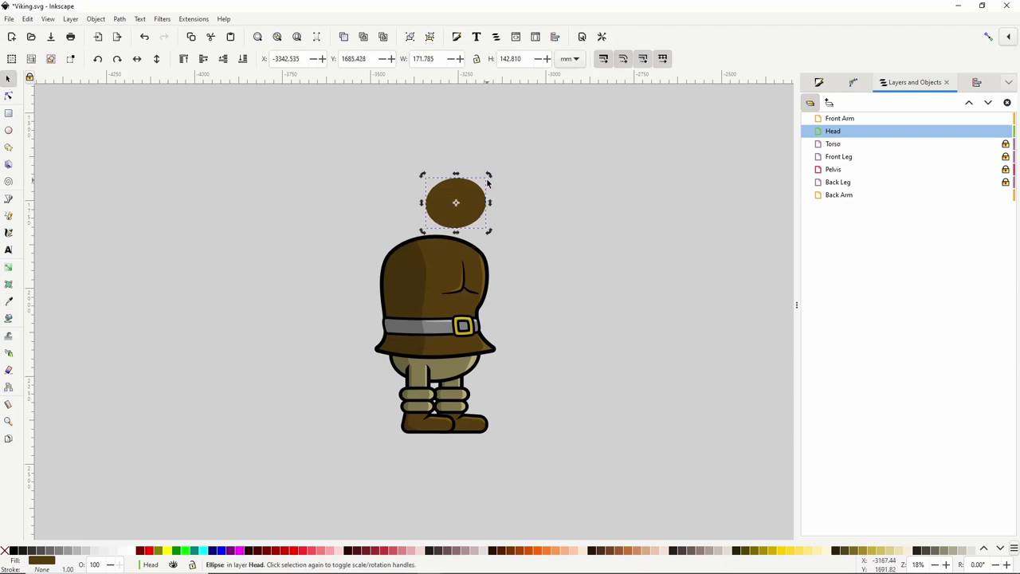
left_click(119, 19)
left_click(128, 31)
Reshape the brown ellipse into a dome with sharp lower corners and a bottom edge arched upward.
left_click(6, 97)
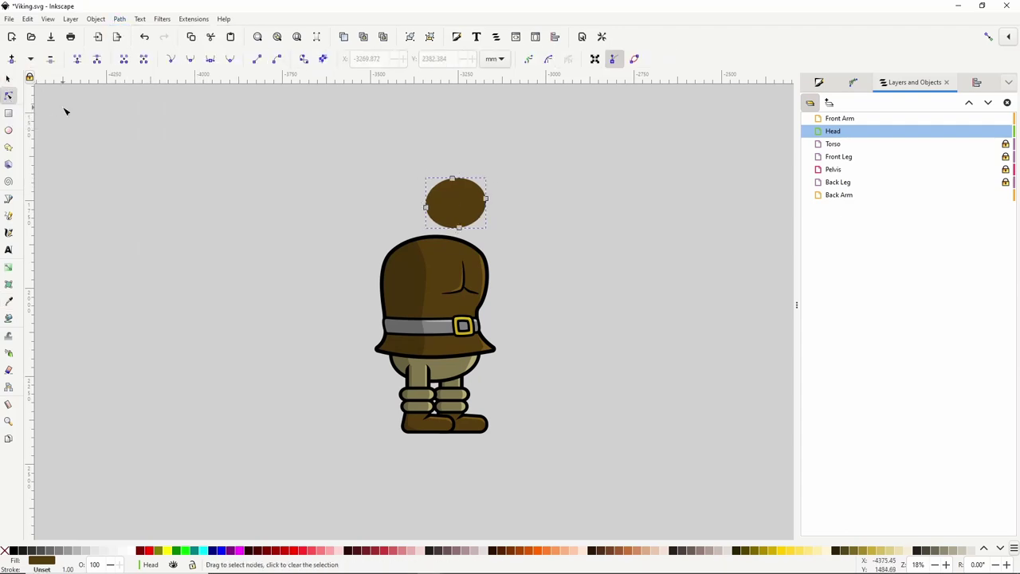
scroll(498, 276, "up", 1)
left_click_drag(443, 209, 443, 195)
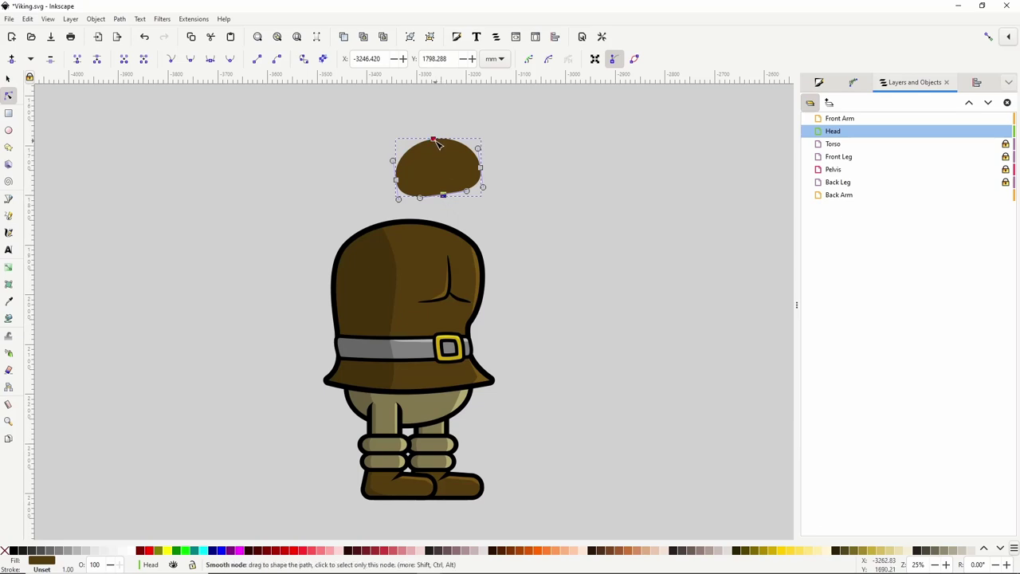
left_click_drag(434, 140, 433, 136)
left_click(396, 180)
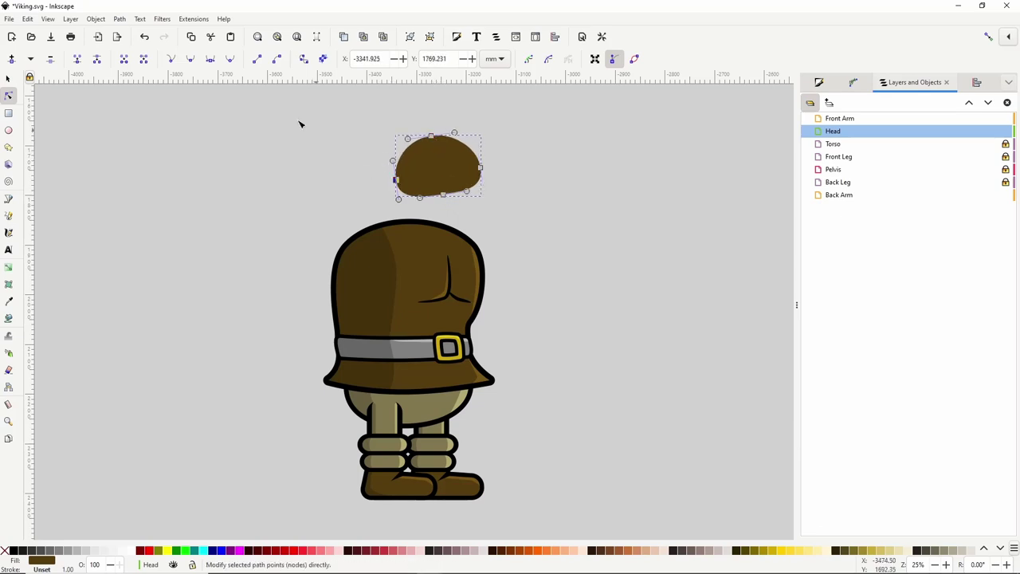
left_click(171, 59)
left_click_drag(443, 194, 425, 166)
left_click(480, 167)
scroll(470, 171, "up", 1)
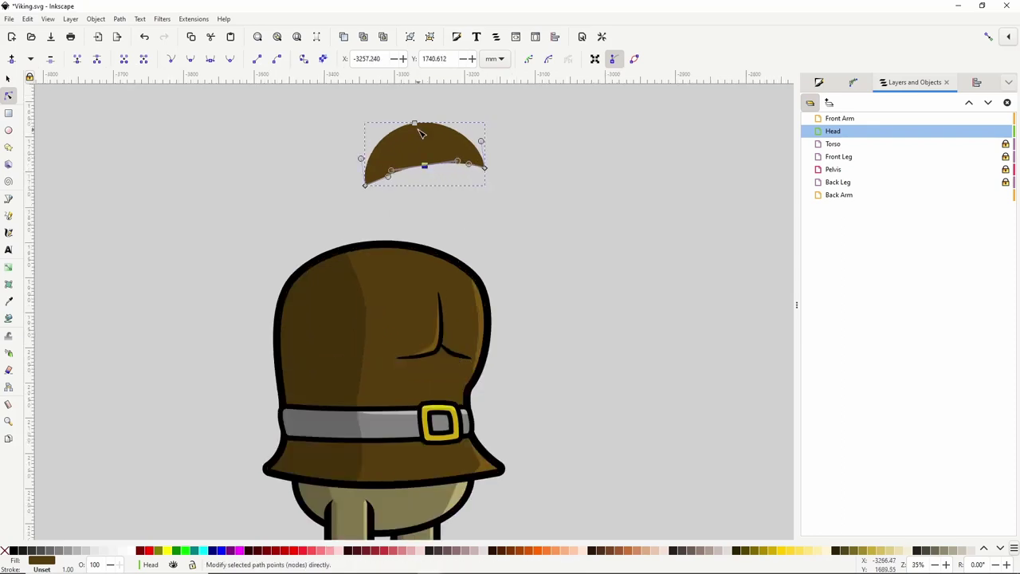
Raise the dome's top node and adjust its handles for a taller, rounder crown.
left_click_drag(414, 122, 454, 113)
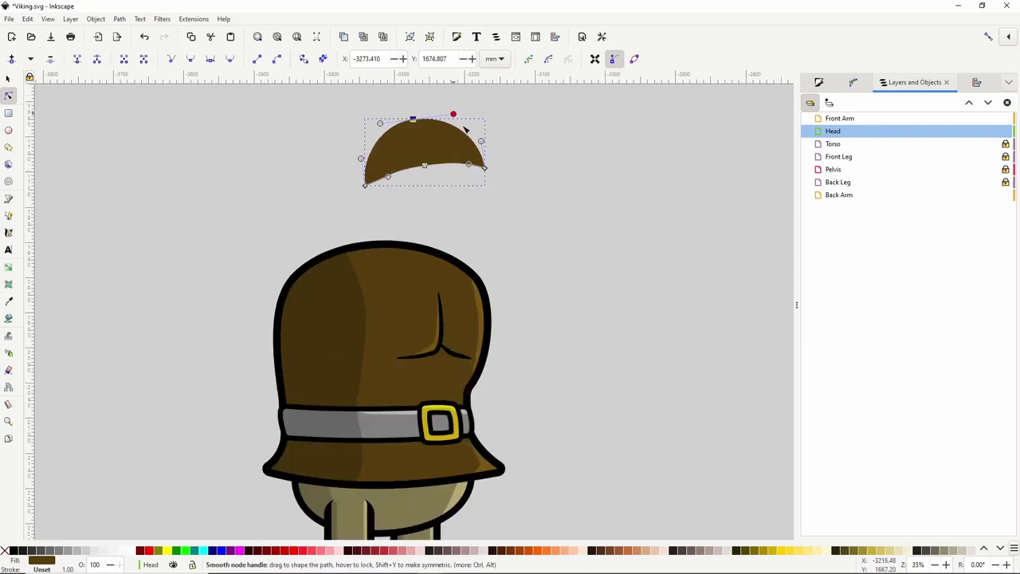
left_click(538, 162)
left_click(540, 163)
left_click(410, 160)
left_click(366, 185)
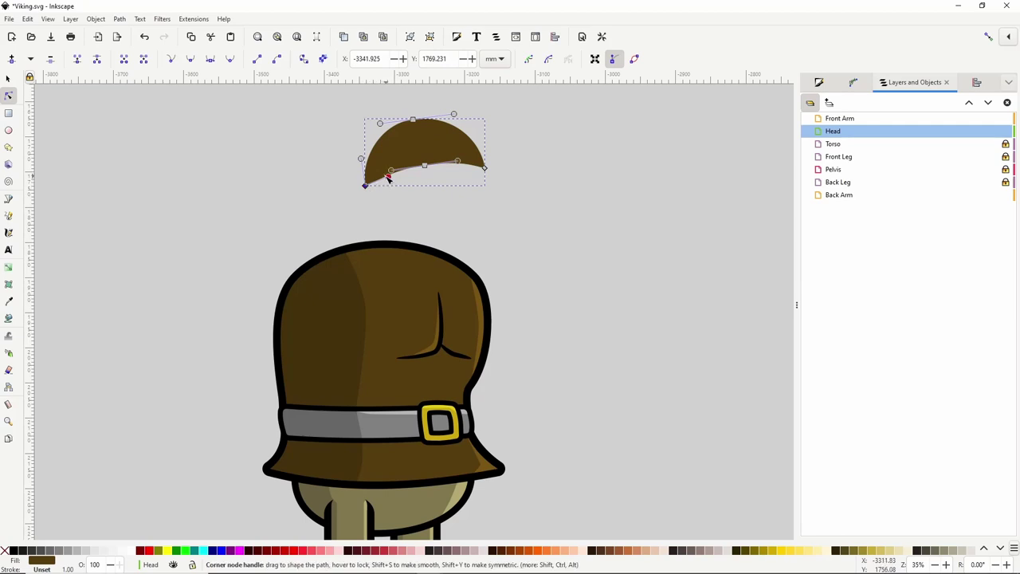
left_click_drag(417, 123, 456, 112)
left_click(289, 134)
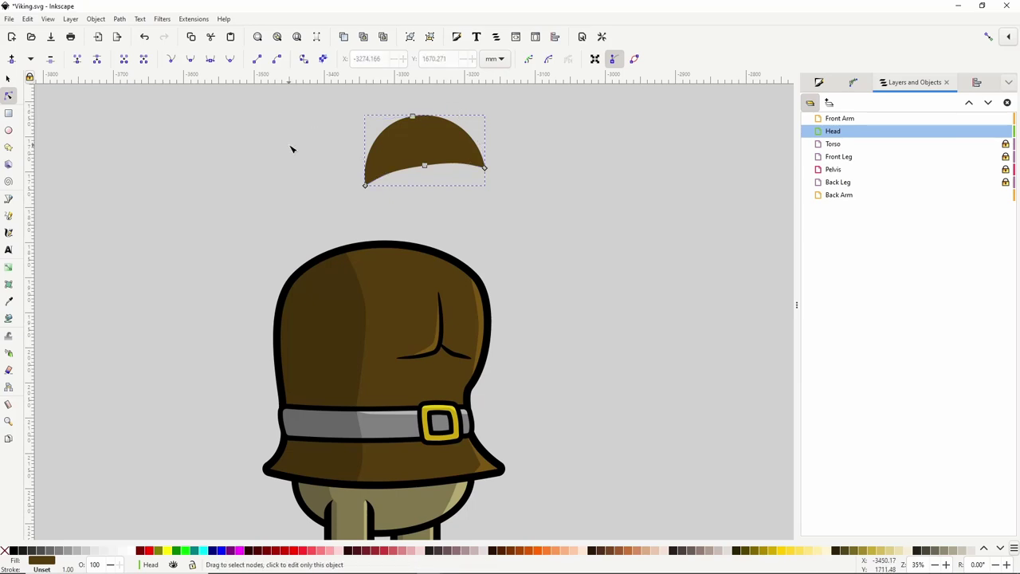
Draw a slanted stripe about 64 by 88 mm across the dome, fill it with the belt's grey, and curve its long sides.
left_click(8, 199)
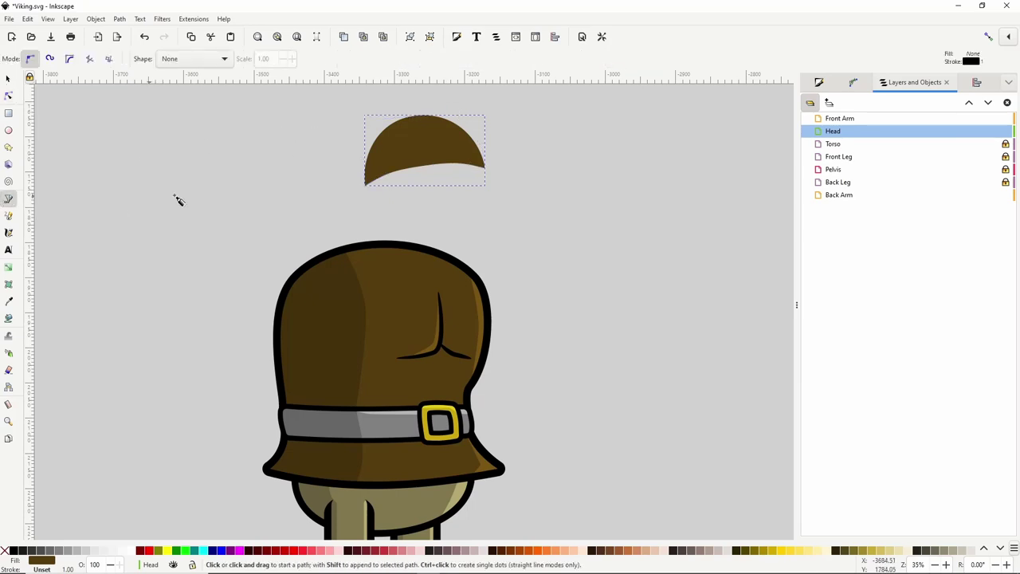
left_click(421, 108)
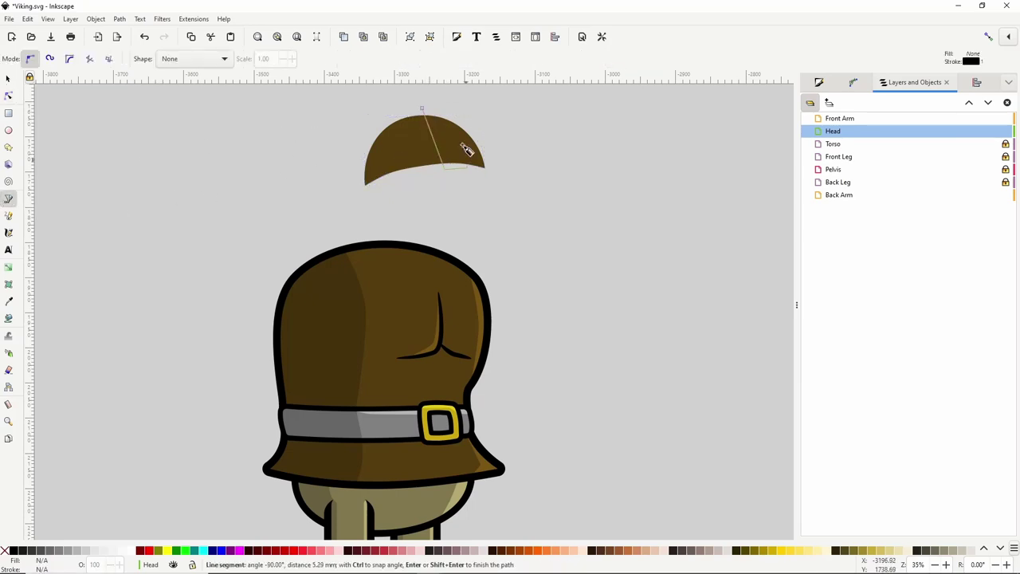
left_click(422, 108)
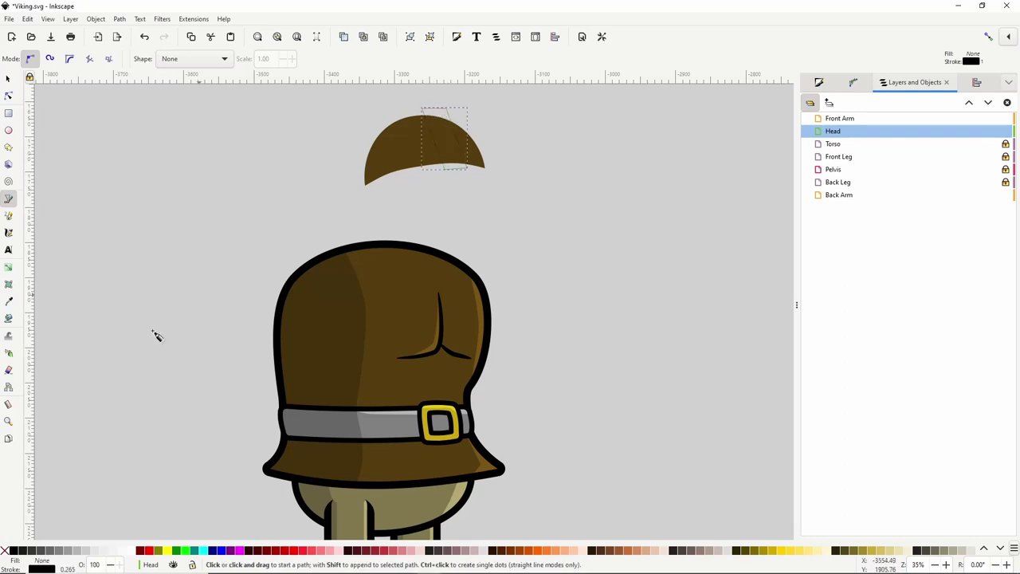
left_click(9, 302)
left_click(376, 425)
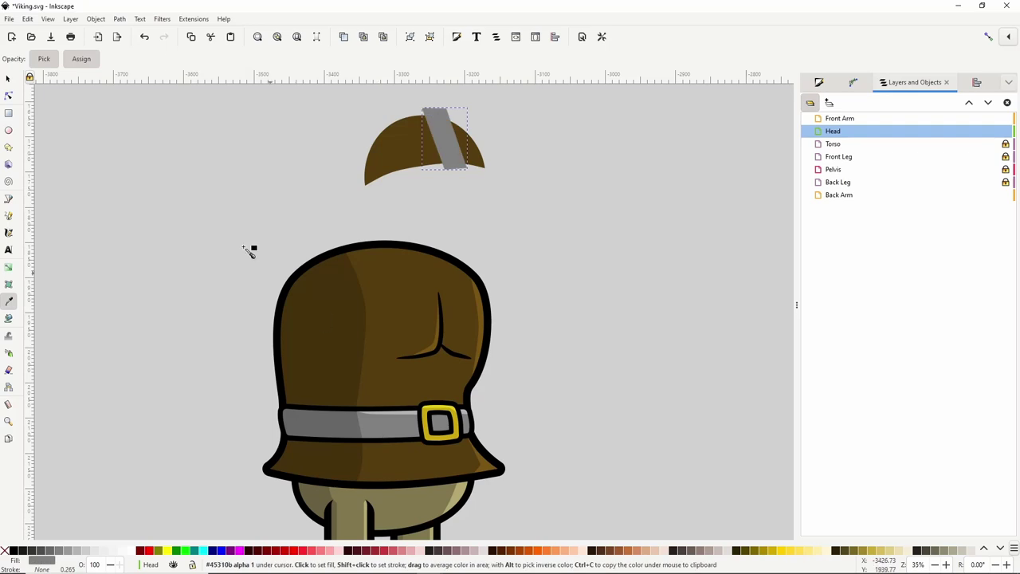
left_click(9, 95)
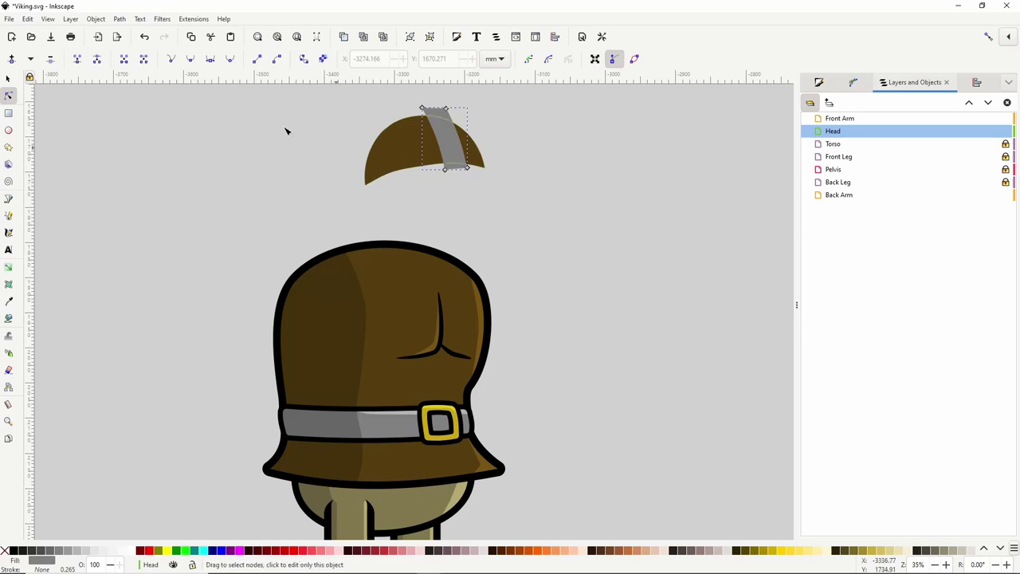
Duplicate the brown dome and intersect the copy with the grey stripe to trim it to the dome's outline.
left_click(9, 79)
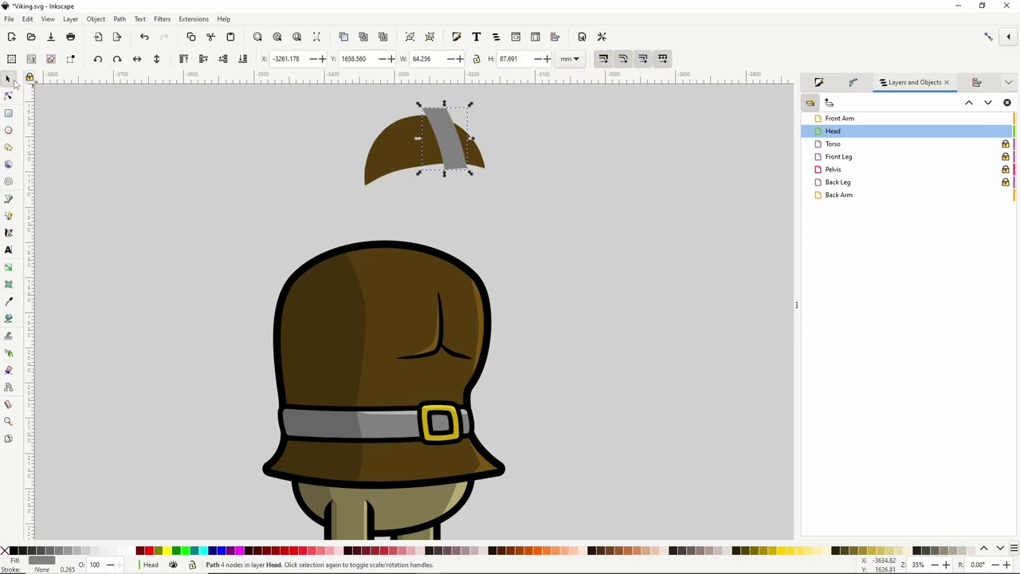
right_click(411, 150)
left_click(435, 196)
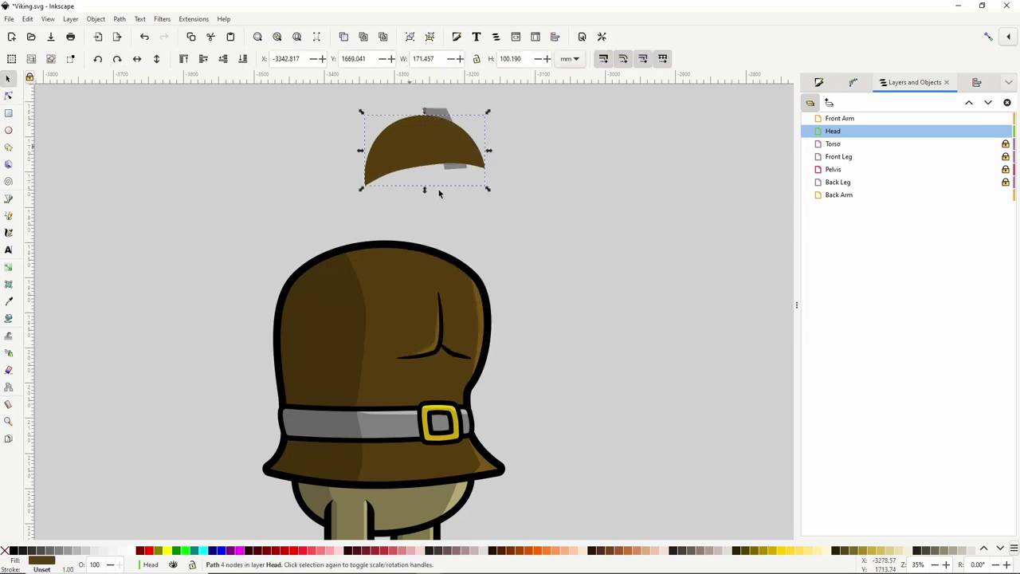
left_click(427, 115, "shift")
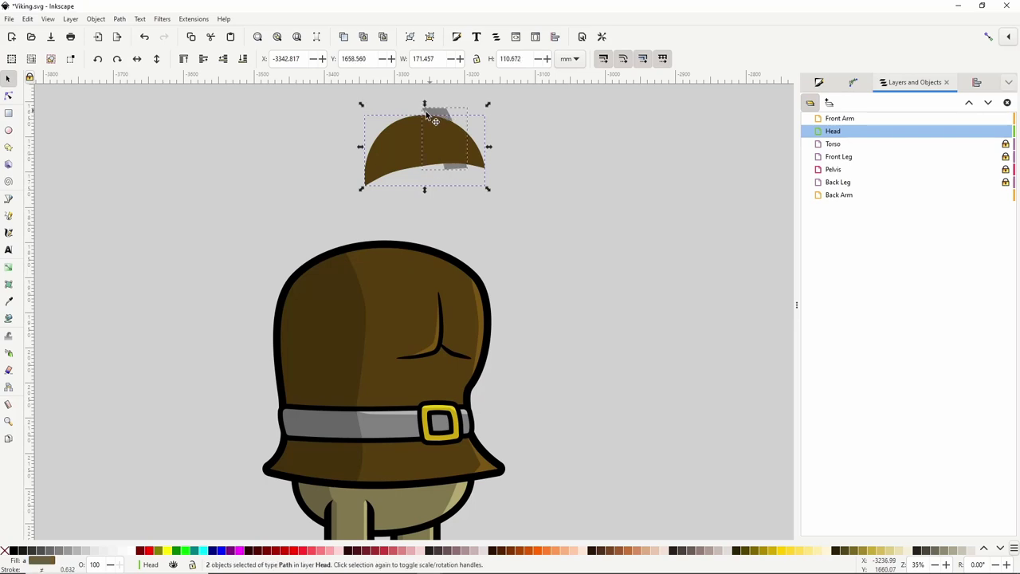
left_click(120, 19)
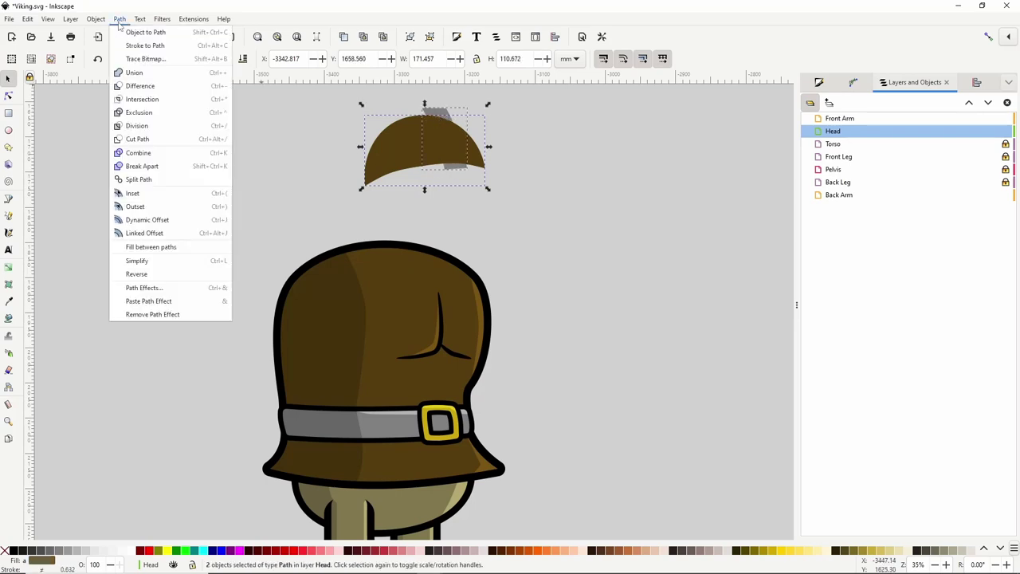
left_click(147, 100)
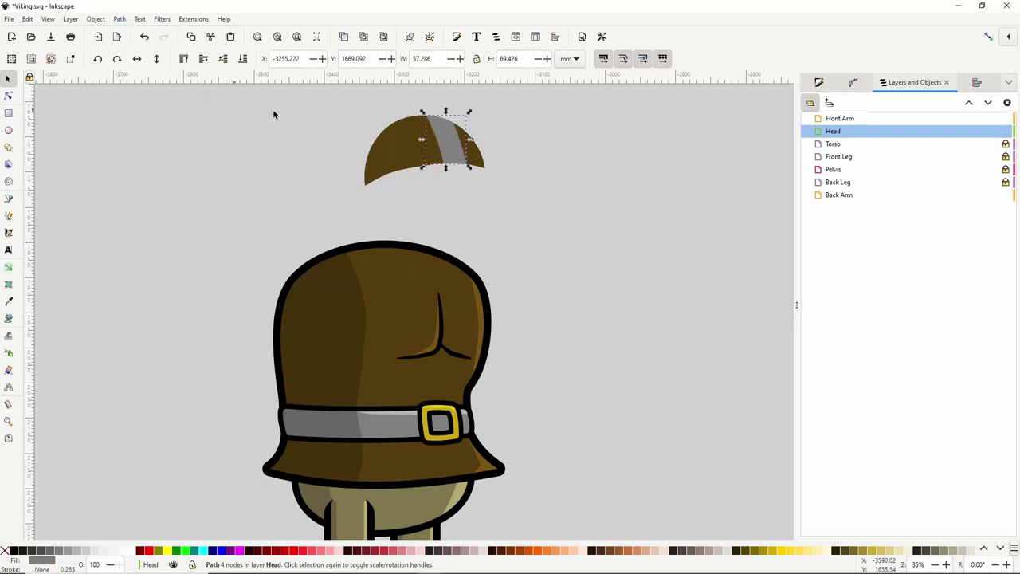
Duplicate the brown dome again and fill the copy with the belt's grey.
left_click(396, 154)
right_click(395, 154)
left_click(418, 205)
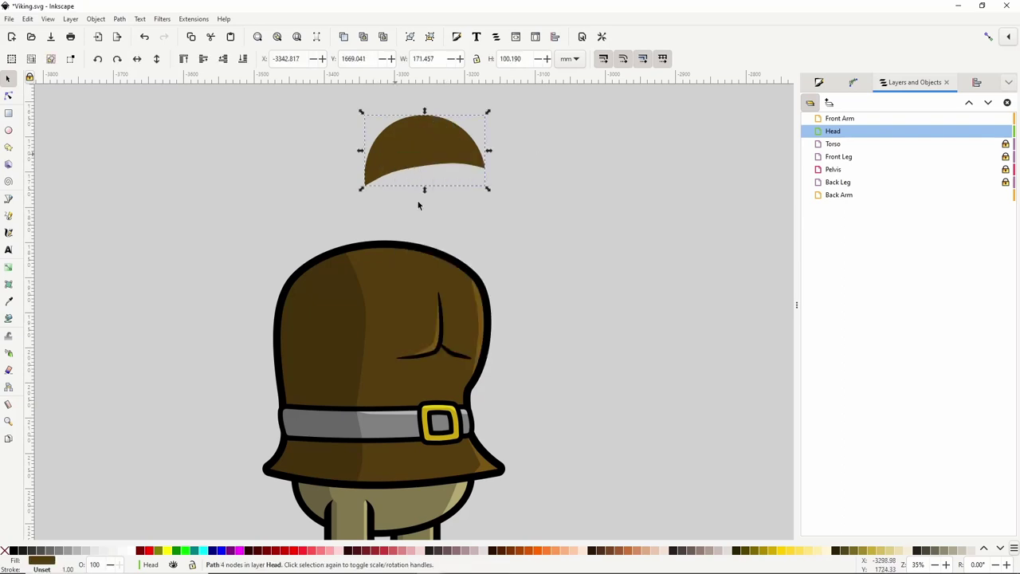
left_click(8, 302)
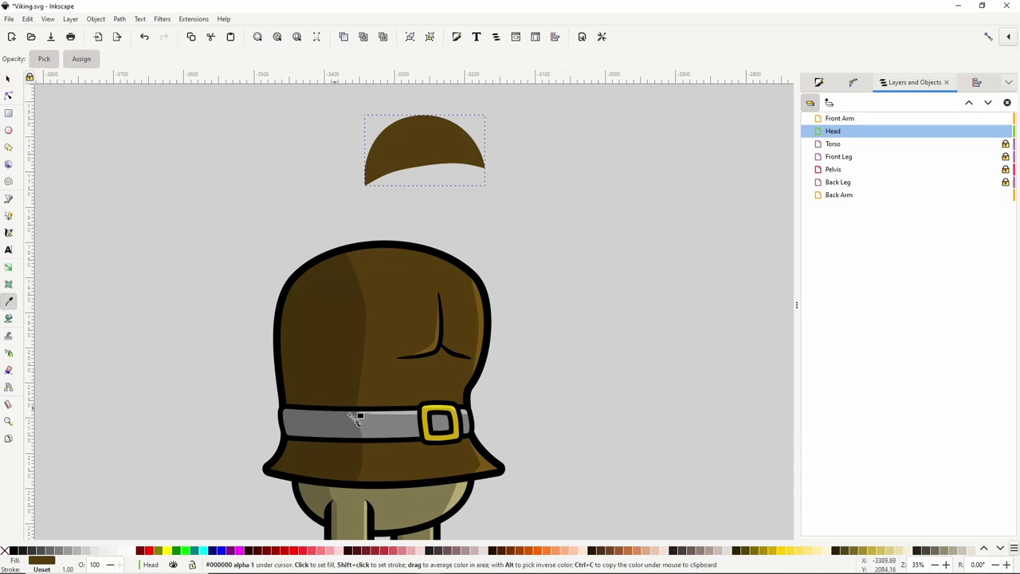
left_click(376, 430)
left_click(9, 79)
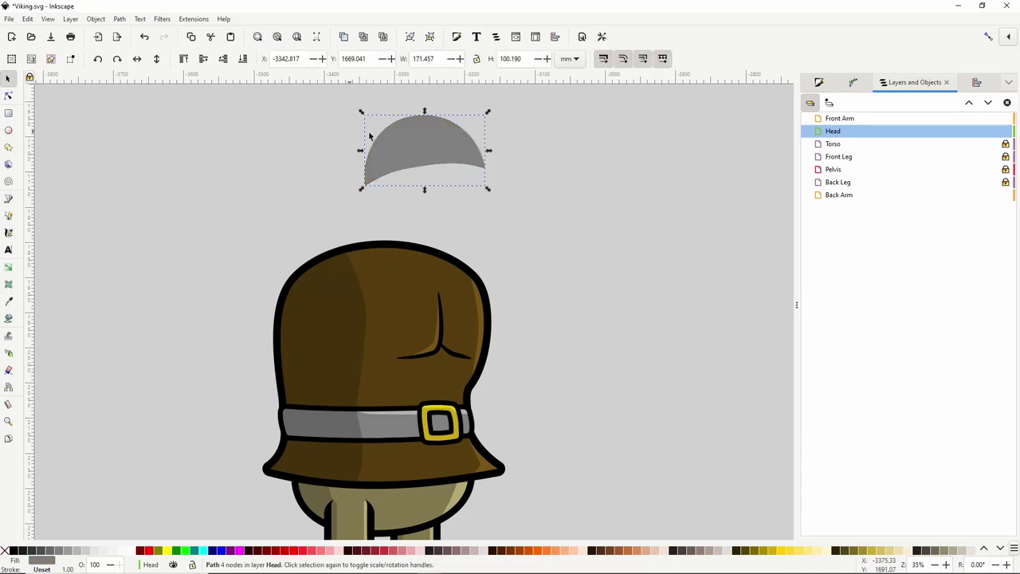
Subtract a red duplicate, shifted slightly upward, from the grey dome to leave a curved rim band.
right_click(414, 134)
left_click(440, 184)
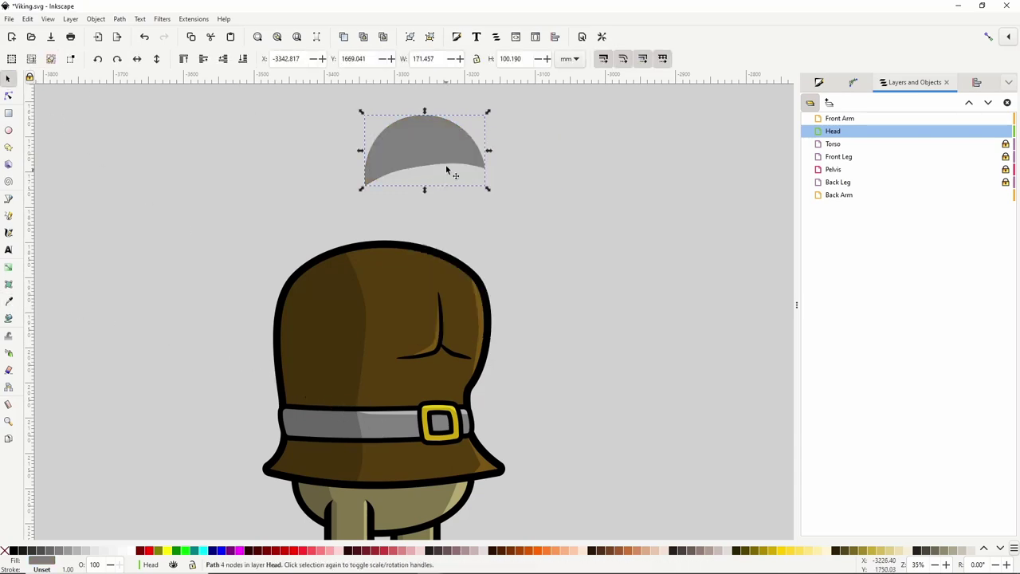
left_click(147, 551)
left_click_drag(444, 162, 442, 146)
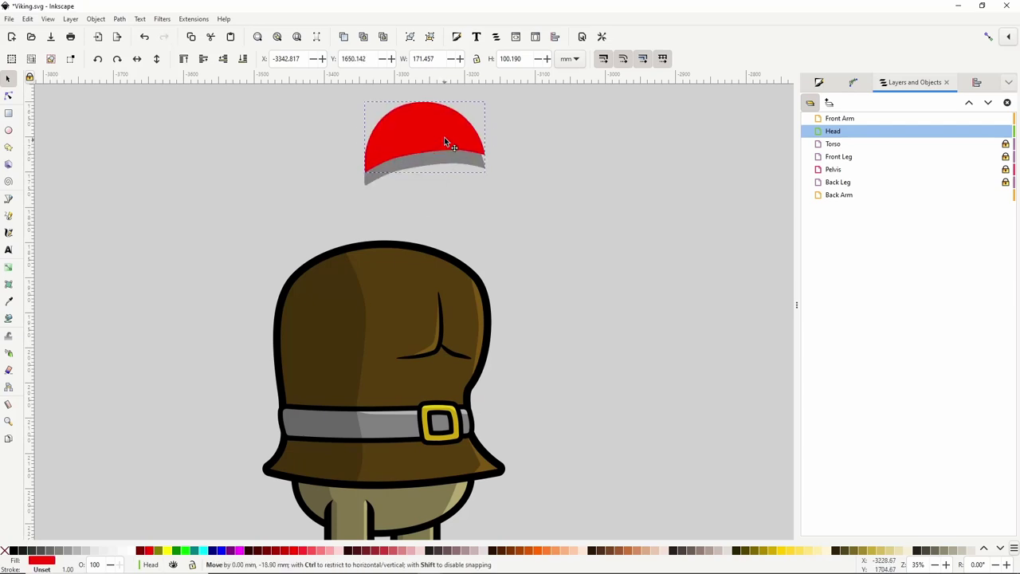
left_click(437, 165, "shift")
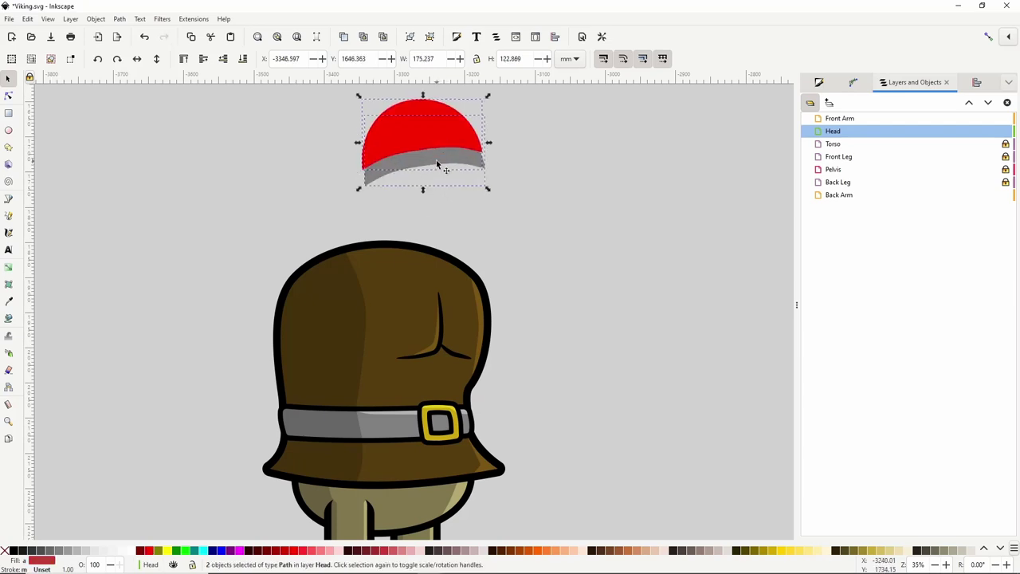
left_click(121, 20)
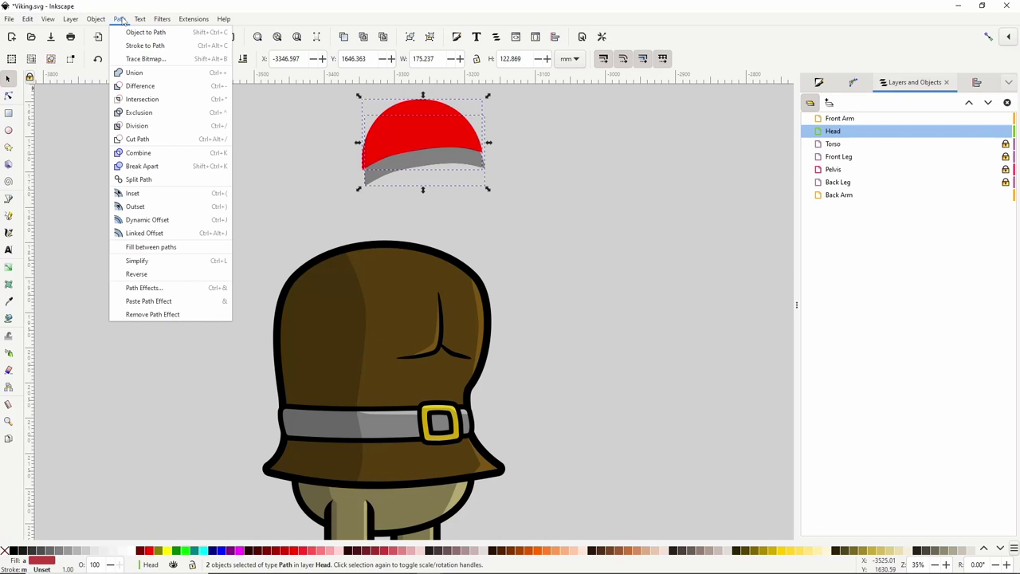
left_click(140, 84)
Add a black linked-offset outline around the brown dome and convert it to a path.
left_click(422, 130)
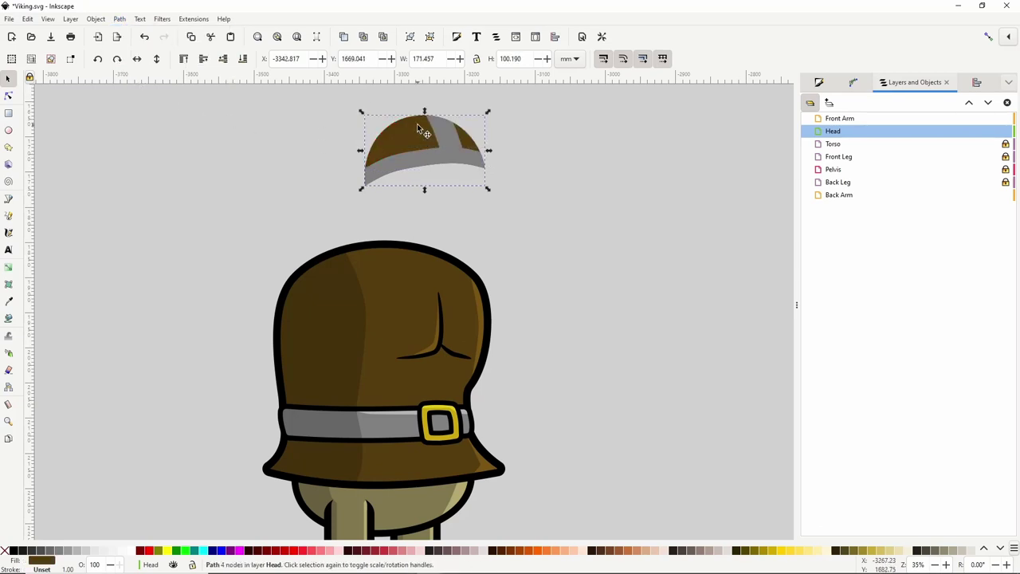
key("ctrl+alt+j")
left_click(14, 551)
left_click(8, 96)
left_click_drag(423, 117, 416, 109)
key("ctrl+shift+c")
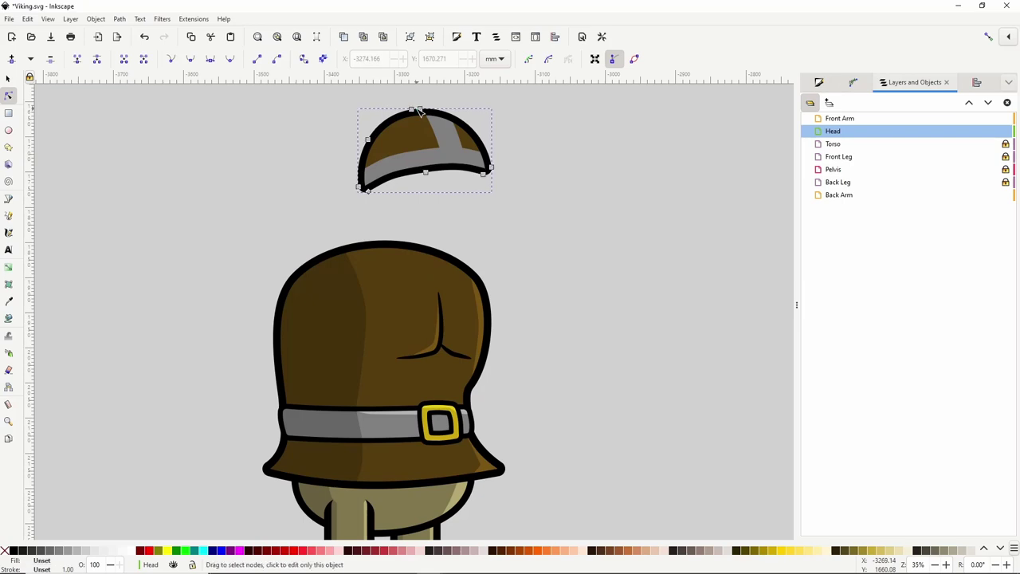
Add black linked-offset outlines to the slanted stripe and the rim band, and convert both to paths.
left_click(445, 140)
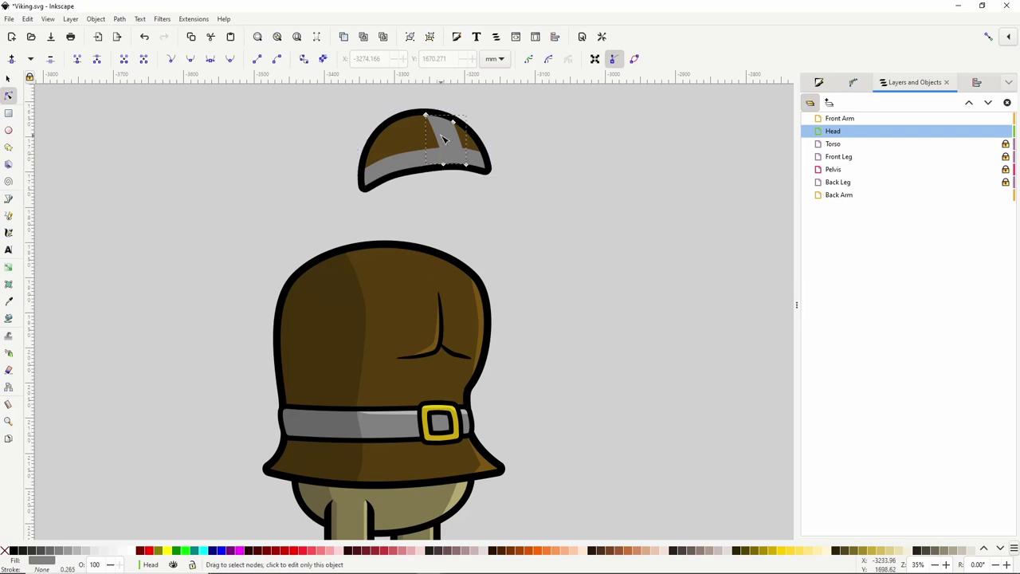
left_click(13, 551)
key("ctrl+shift+c")
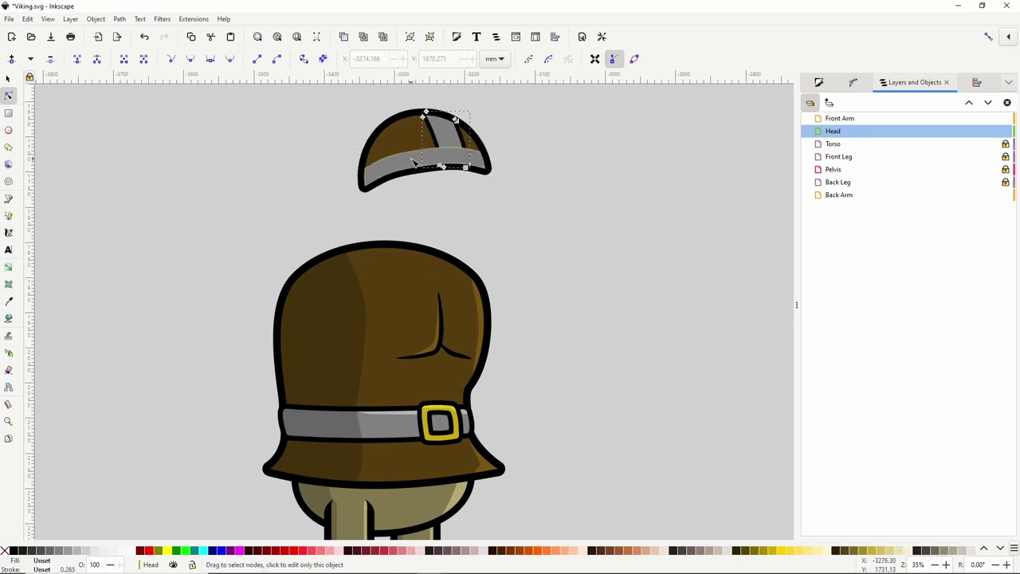
left_click(414, 161)
key("ctrl+alt+j")
left_click(14, 551)
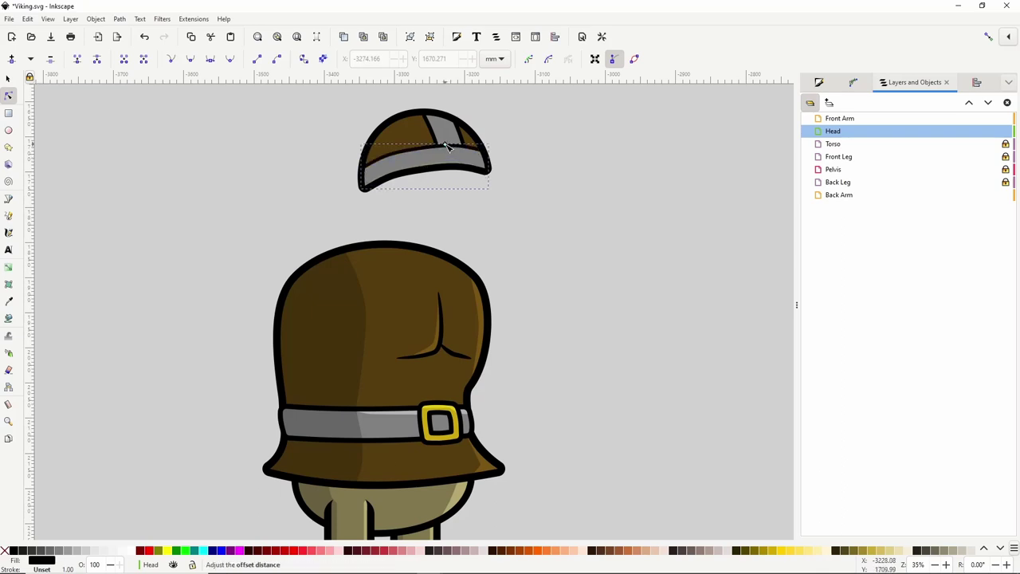
key("ctrl+shift+c")
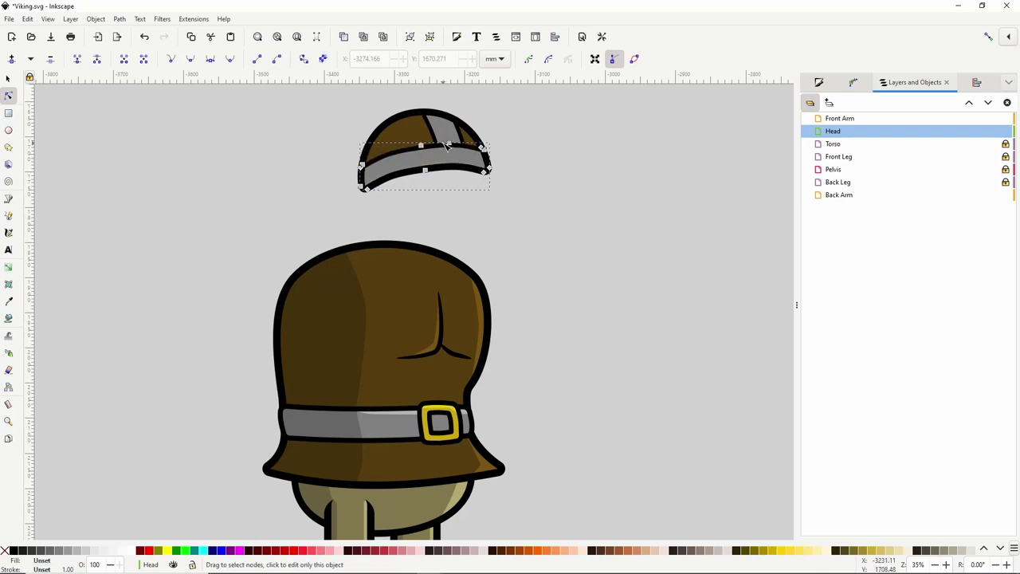
Draw a light grey (cccccc) shadow shape over the helmet's left end and set its blend mode to Multiply.
left_click(8, 200)
left_click(397, 117)
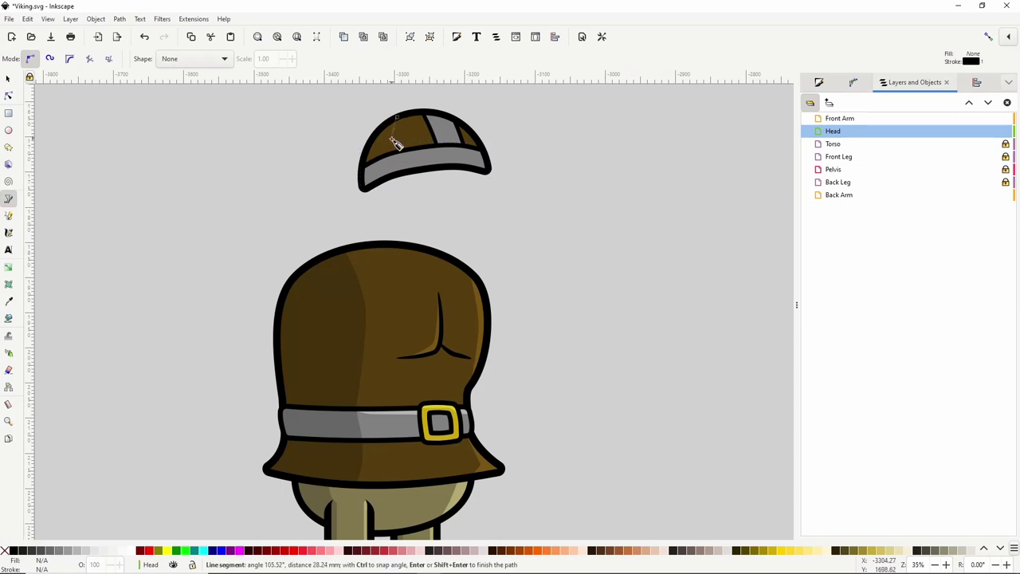
left_click_drag(393, 153, 393, 157)
left_click(395, 172)
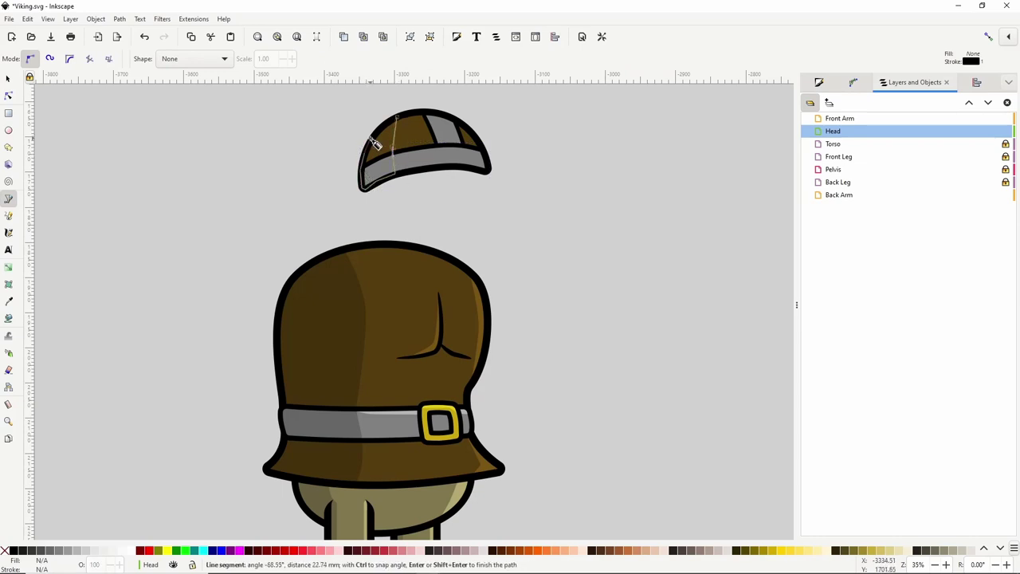
left_click(397, 118)
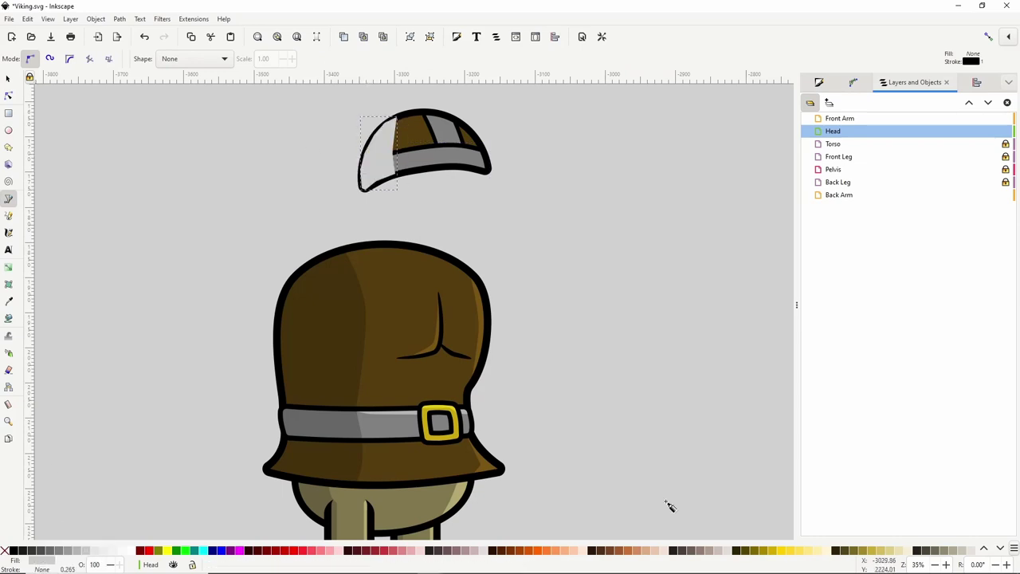
left_click(819, 82)
left_click(986, 488)
left_click(980, 505)
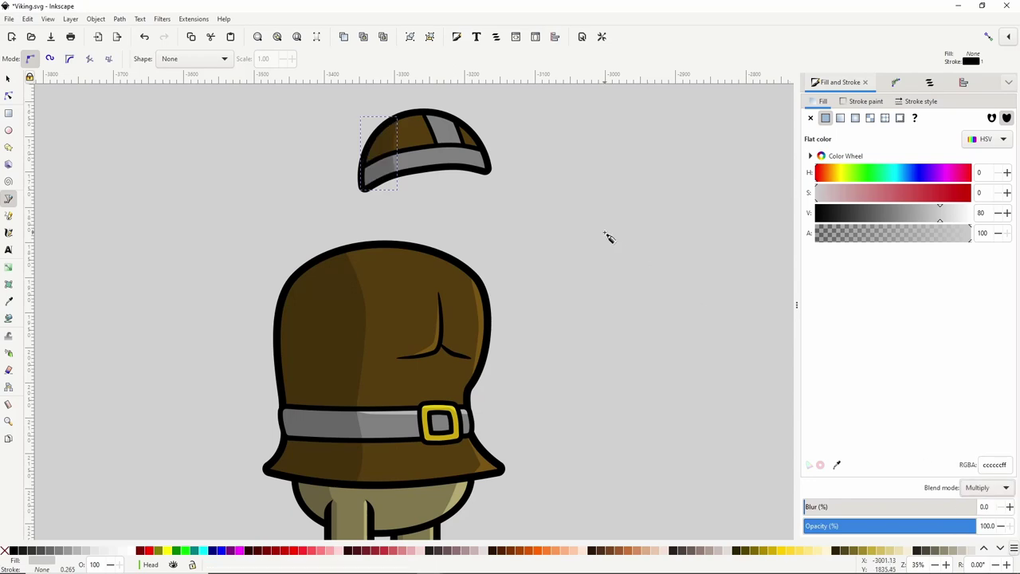
Draw a grey (b3b3b3) highlight without stroke along the upper and outer edges of the helmet's slanted stripe, with blend mode Overlay.
left_click(425, 114)
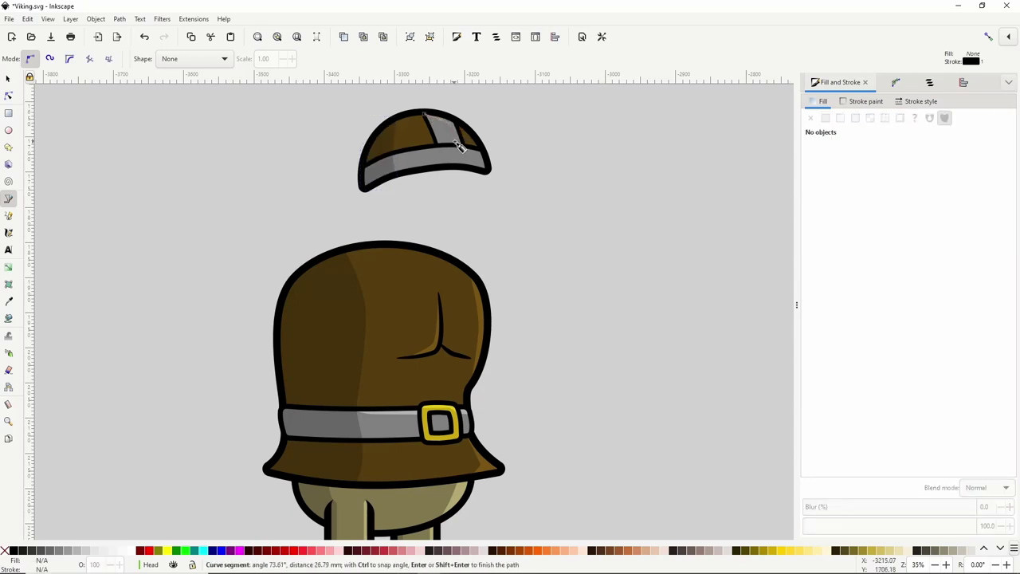
left_click(461, 146)
left_click(454, 119)
left_click(432, 112)
left_click(425, 114)
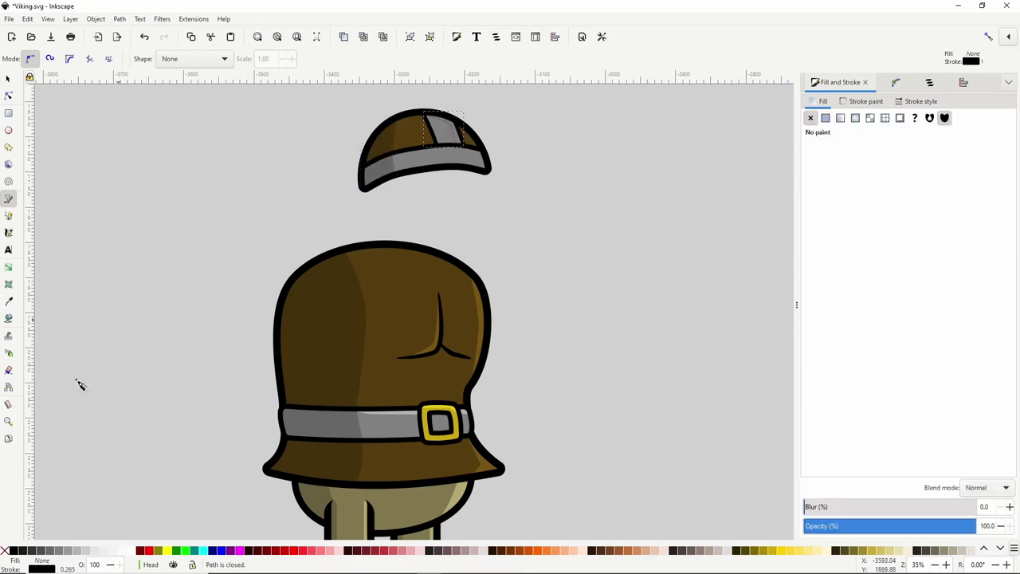
left_click(4, 551, "shift")
left_click(77, 551)
left_click(985, 487)
left_click(985, 490)
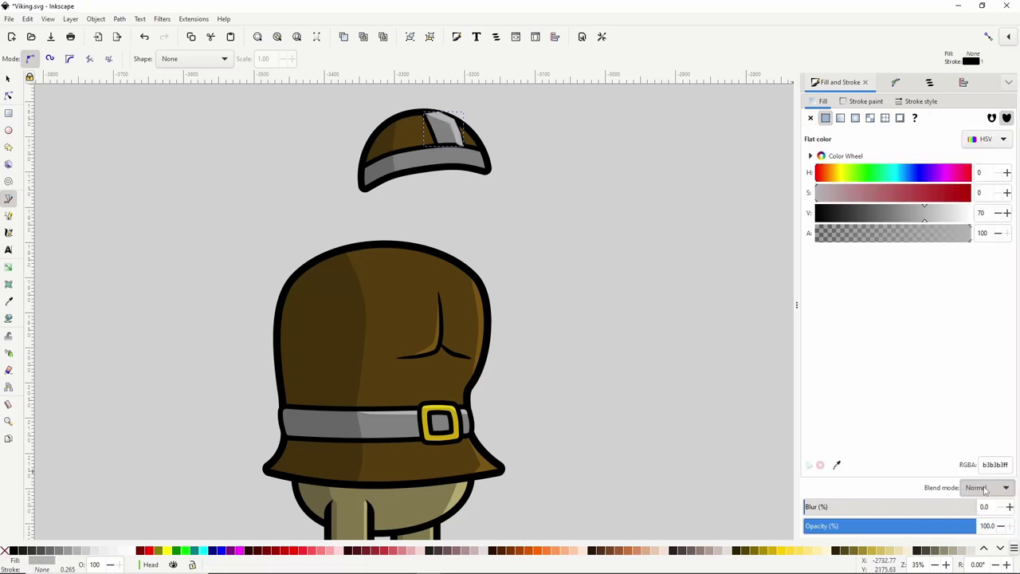
Draw a grey (b3b3b3) highlight without stroke on the small brown section beyond the slanted stripe, with blend mode Overlay.
scroll(473, 120, "up", 2)
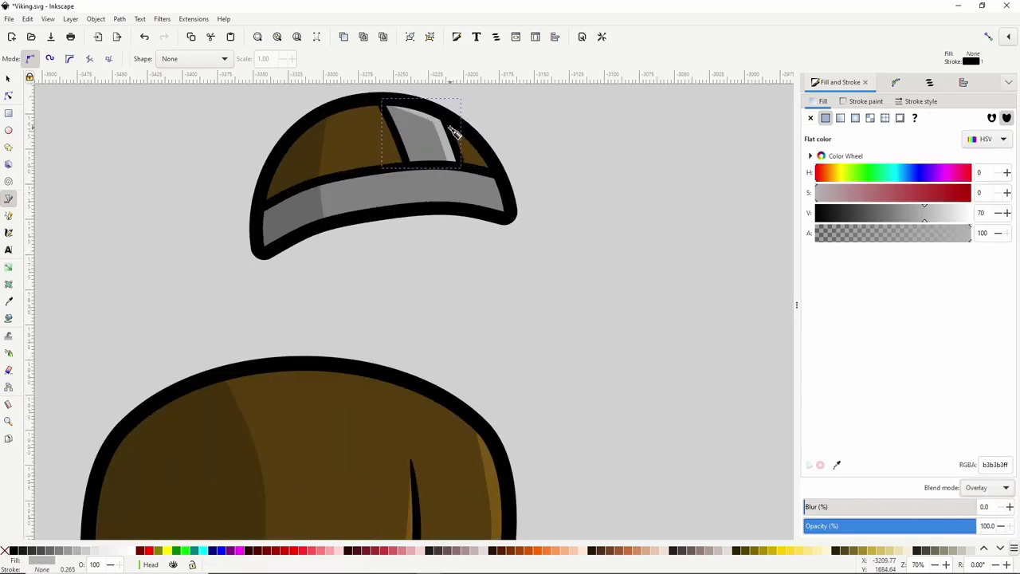
left_click(449, 130)
left_click_drag(485, 161, 494, 169)
left_click(497, 170)
left_click(481, 143)
left_click(453, 123)
left_click(449, 130)
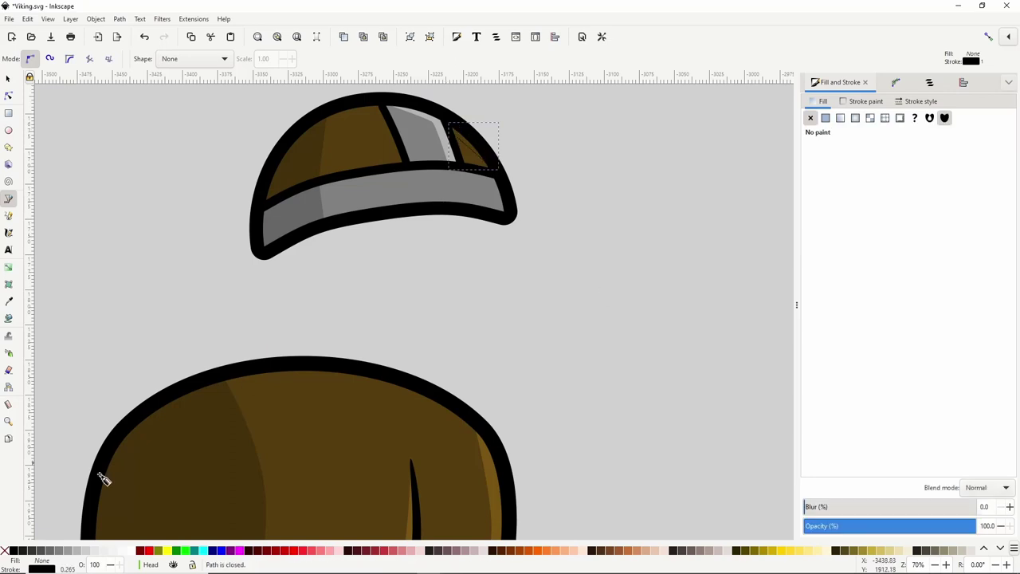
left_click(4, 551, "shift")
left_click(77, 551)
left_click(985, 487)
left_click(976, 512)
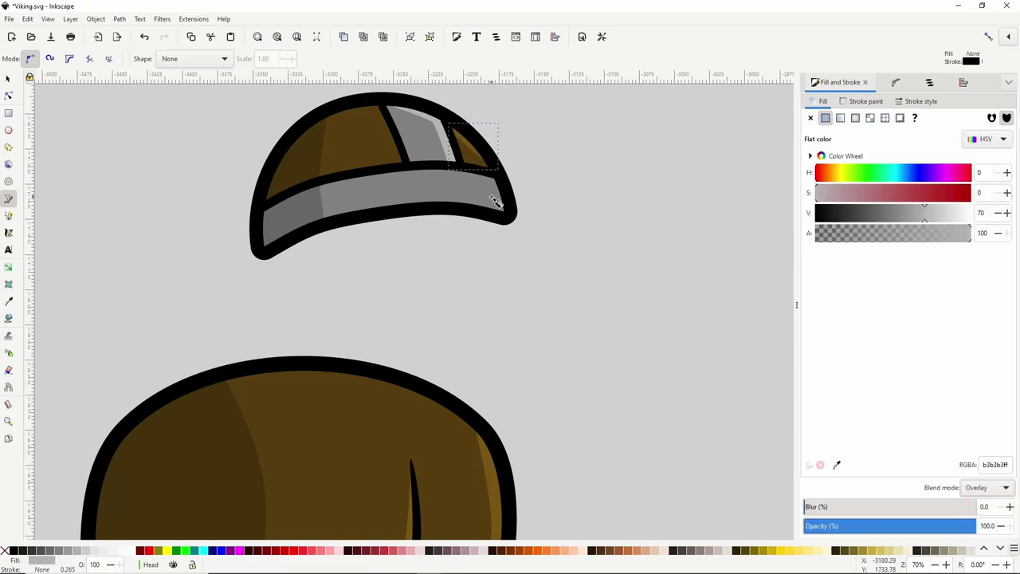
Draw a grey (b3b3b3) highlight without stroke along the rim's upper edge toward the stripe end, with blend mode Overlay.
left_click(372, 175)
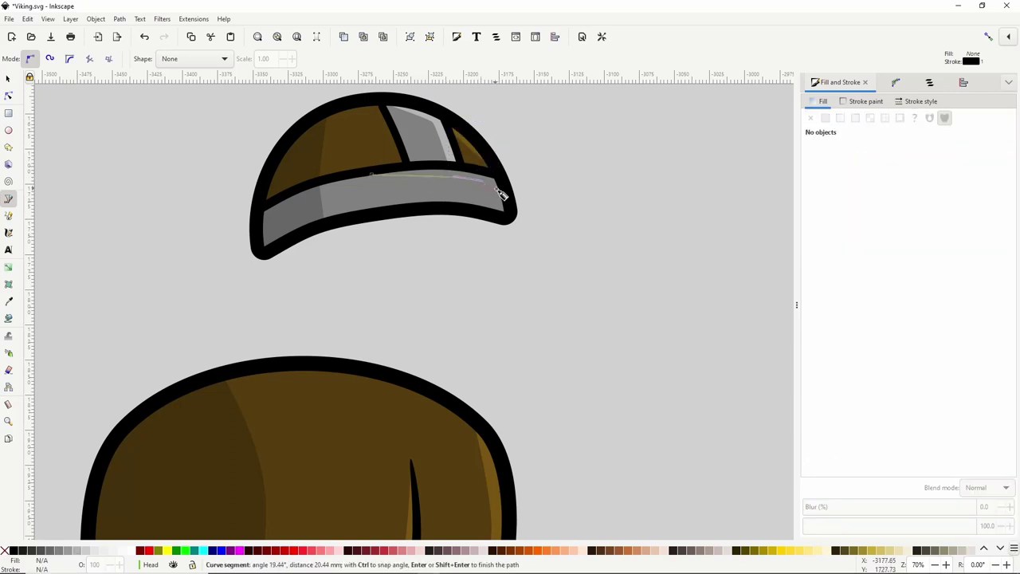
left_click(500, 191)
left_click(492, 169)
left_click_drag(423, 165, 393, 169)
left_click(371, 174)
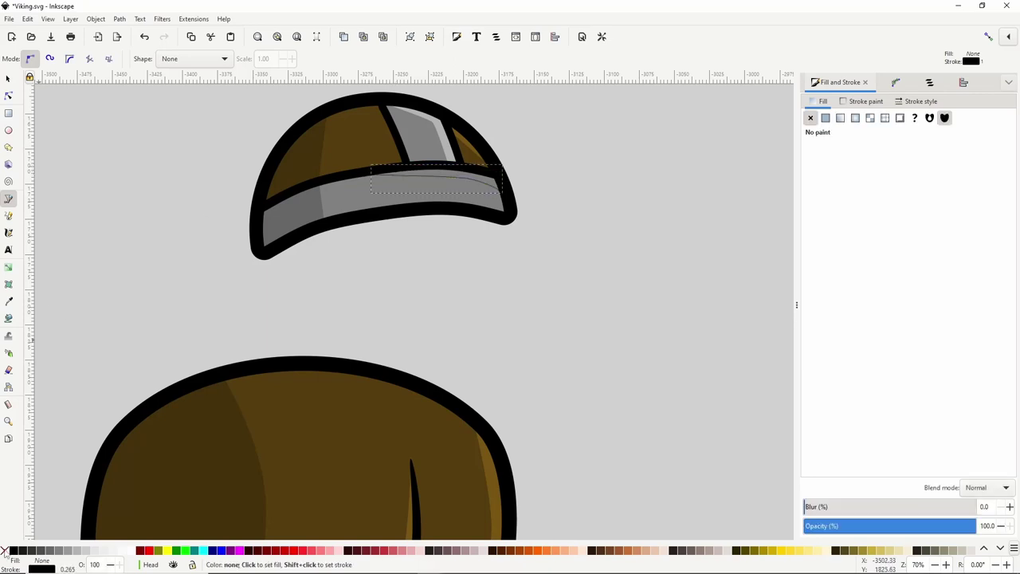
left_click(5, 551, "shift")
left_click(78, 551)
left_click(984, 487)
left_click(981, 486)
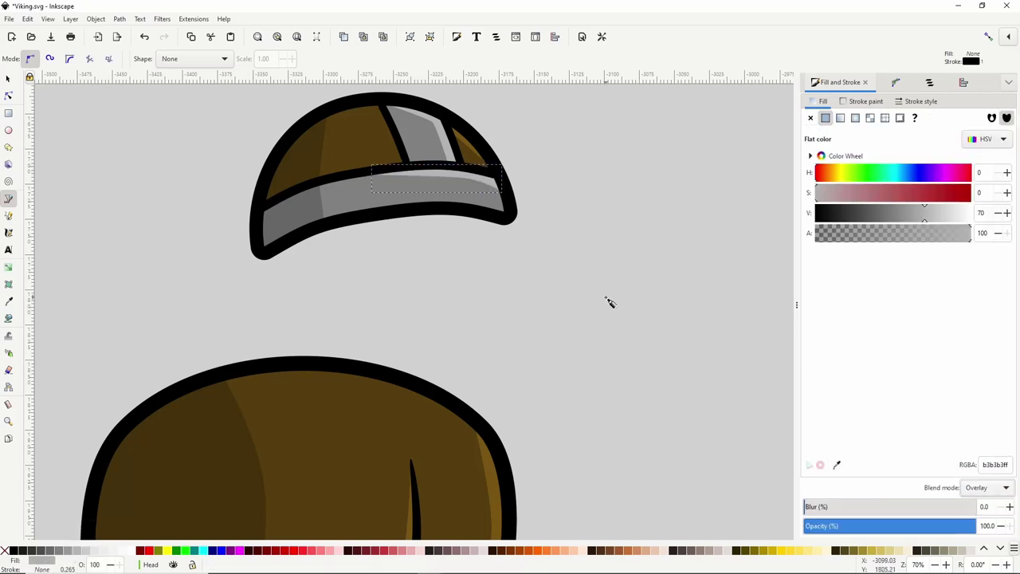
Select all the helmet pieces and group them.
scroll(574, 295, "down", 3, "ctrl")
left_click(8, 80)
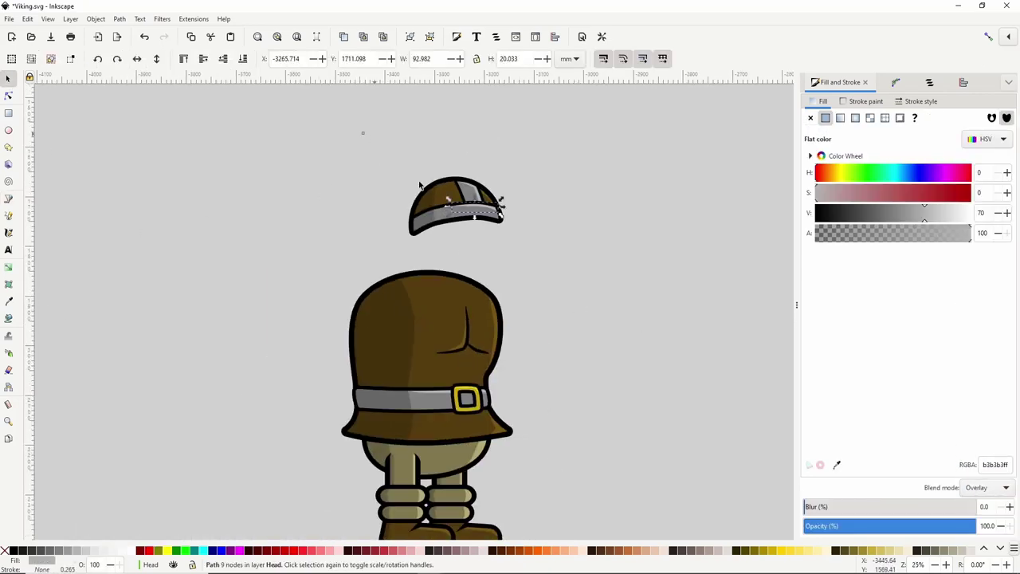
left_click_drag(359, 133, 546, 253)
right_click(475, 194)
left_click(501, 351)
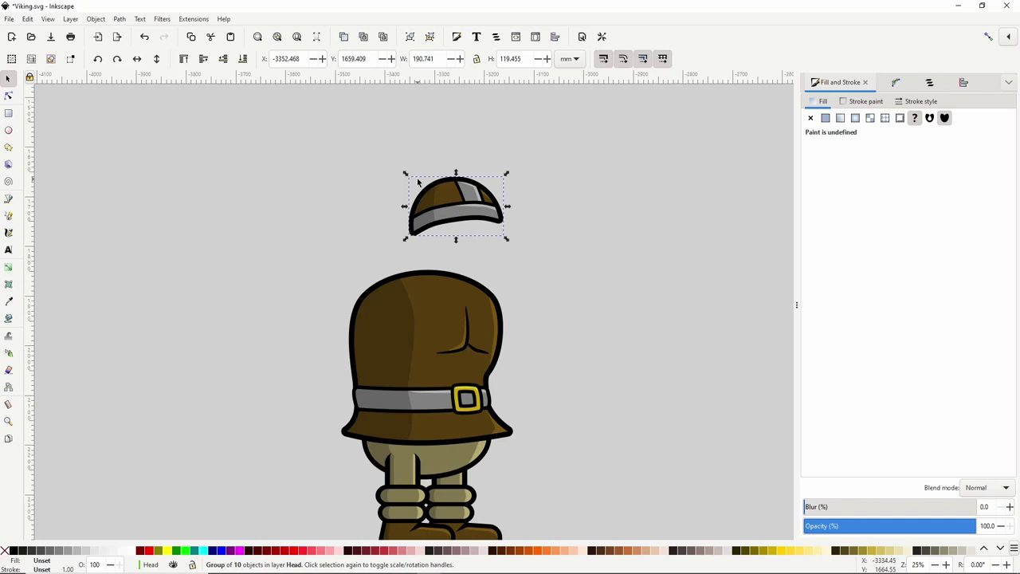
Draw an open curved horn line running outward from the helmet's shadowed side and bending upward.
left_click(9, 199)
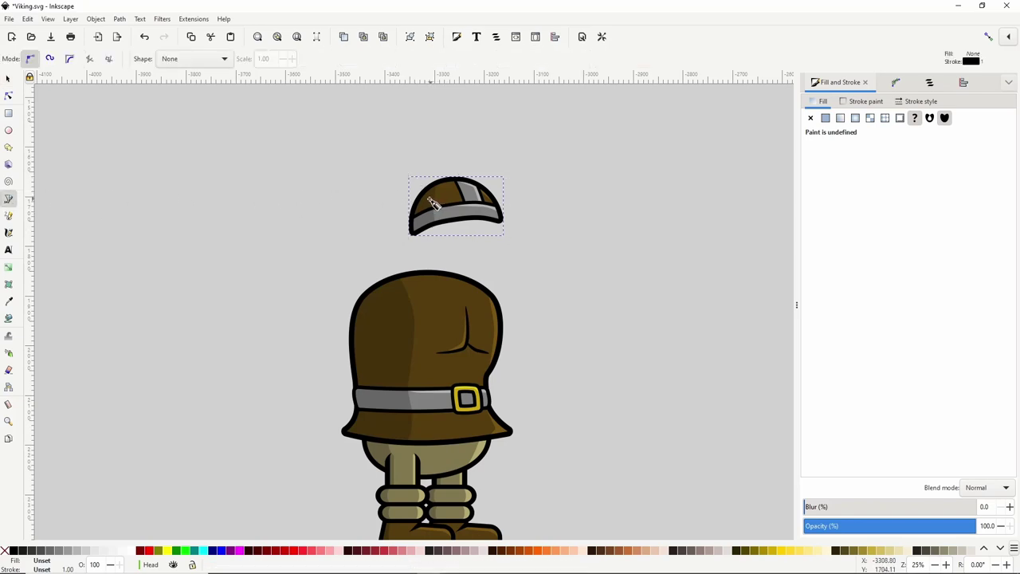
left_click_drag(431, 199, 366, 179)
left_click(380, 159)
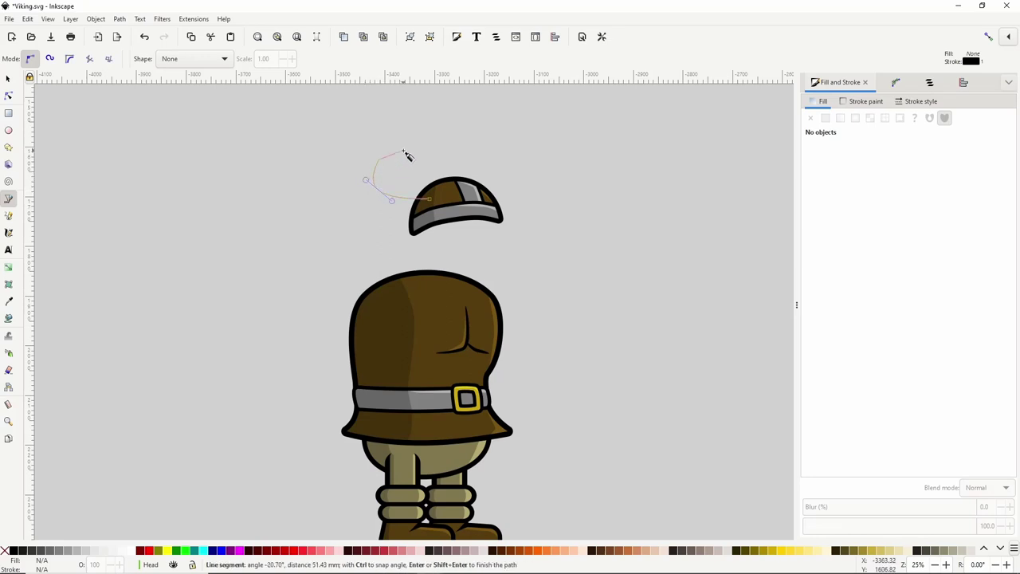
key("Return")
Apply the Power stroke path effect to the horn line and set its start cap to Butt.
left_click(896, 83)
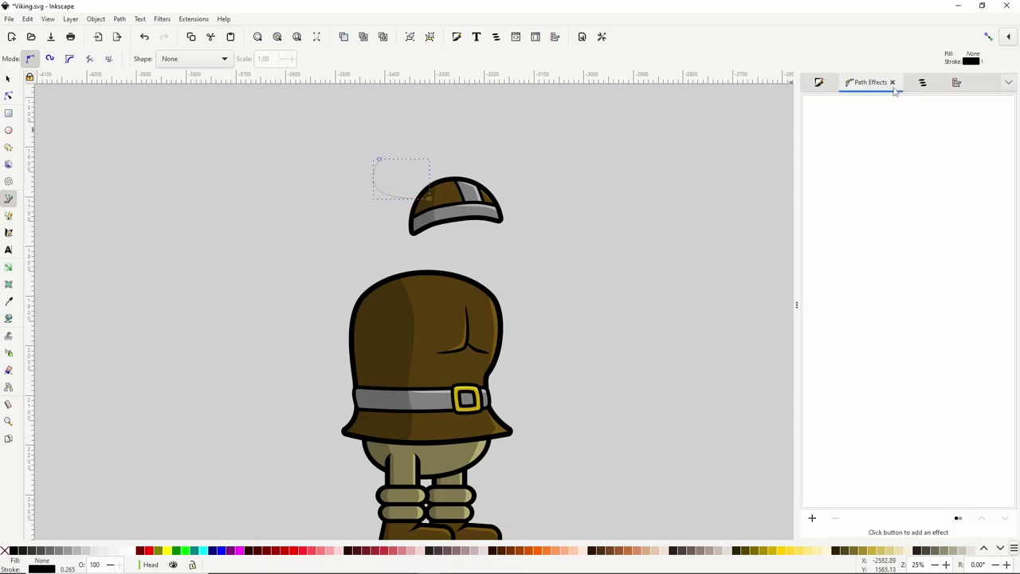
left_click(809, 518)
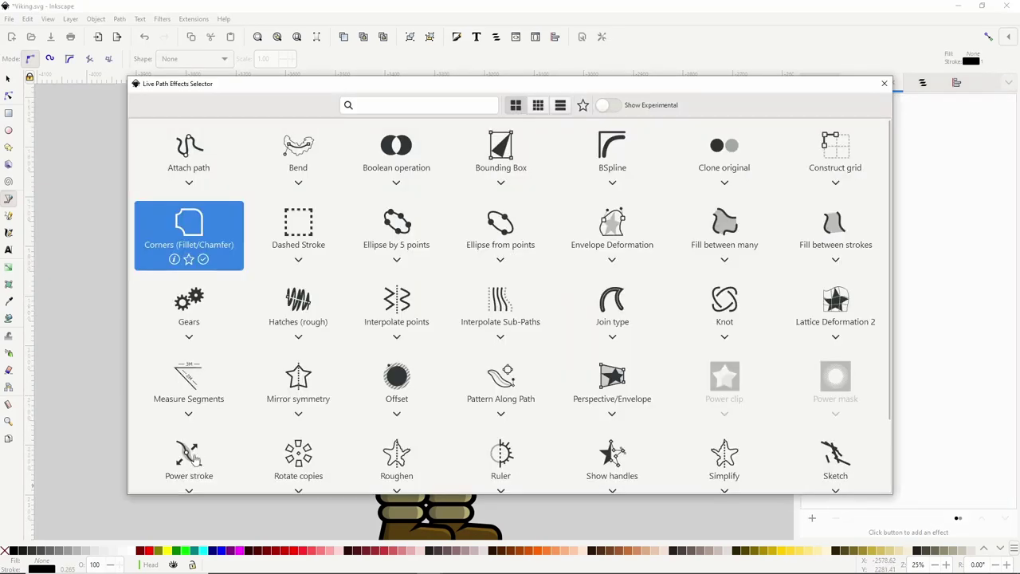
left_click(189, 456)
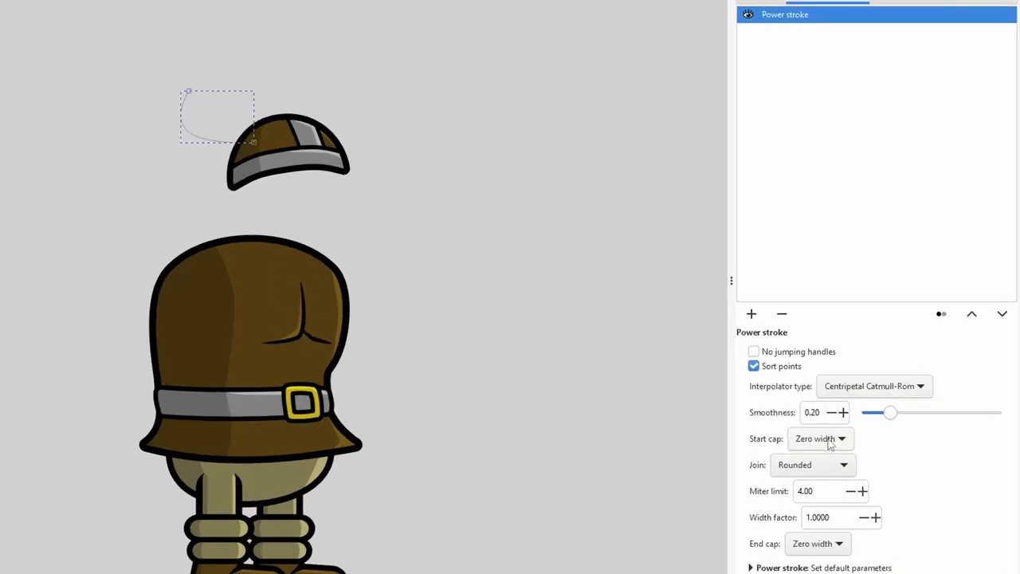
left_click(829, 443)
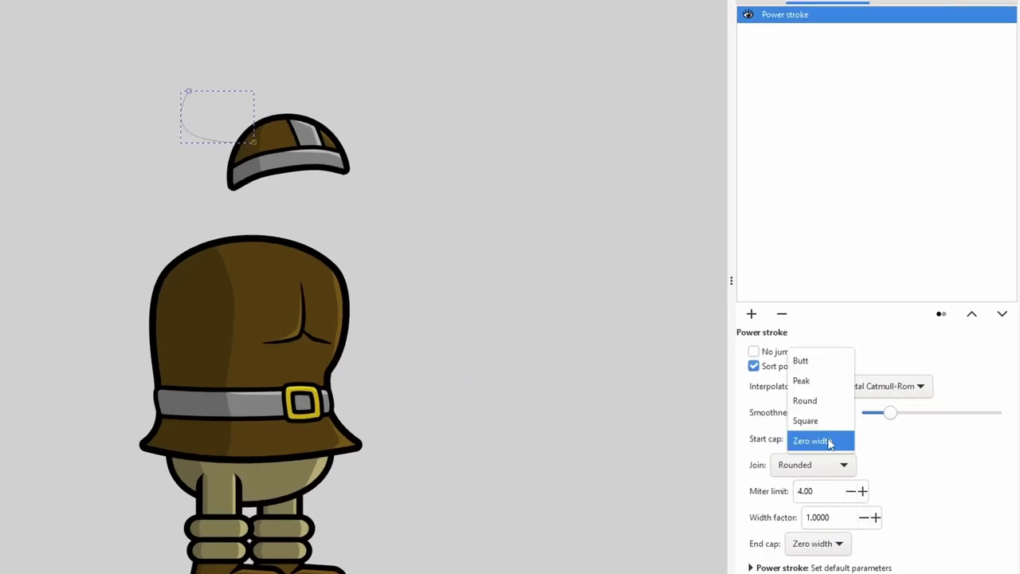
left_click(822, 359)
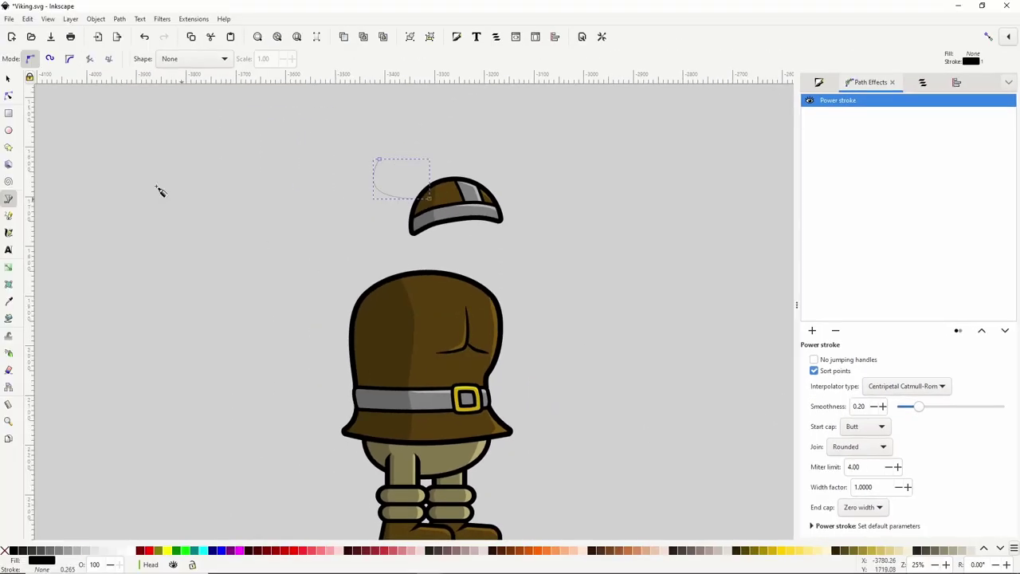
Adjust the power stroke widths so the horn is thick at its base and middle and narrow at the tip.
left_click(9, 96)
scroll(422, 198, "up", 4)
scroll(418, 254, "down", 1)
mouse_move(421, 170)
left_mouse_down()
mouse_move(417, 254)
mouse_move(431, 283)
left_mouse_up()
left_click_drag(301, 246, 297, 253)
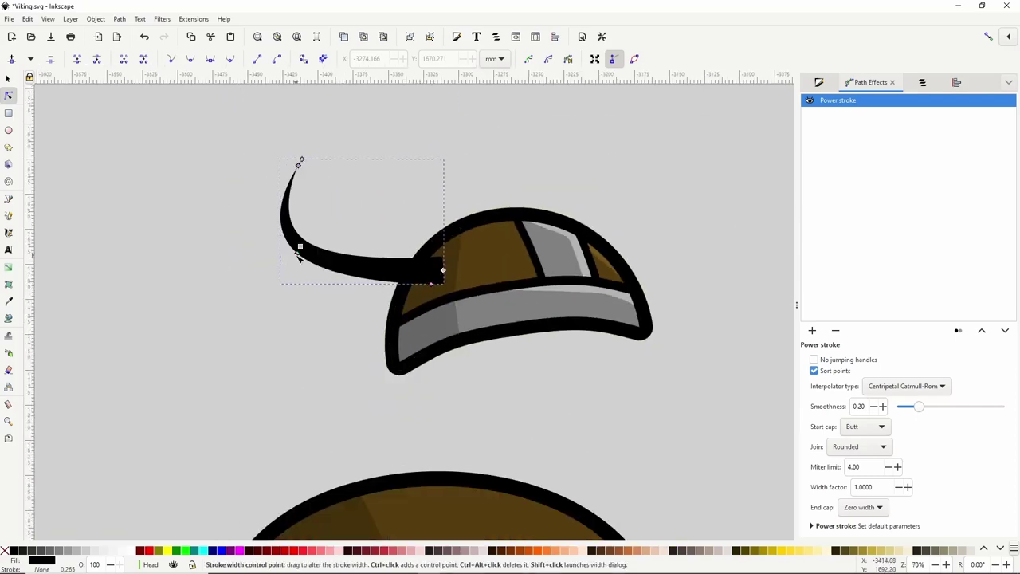
left_click_drag(299, 166, 294, 167)
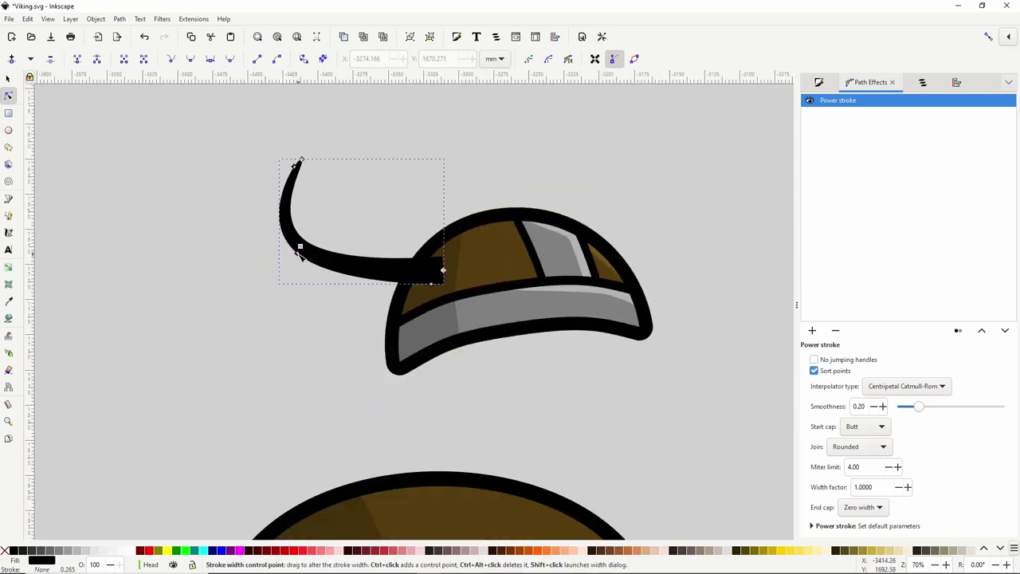
left_click_drag(297, 254, 296, 260)
mouse_move(431, 284)
left_mouse_down()
mouse_move(427, 293)
mouse_move(442, 271)
left_mouse_up()
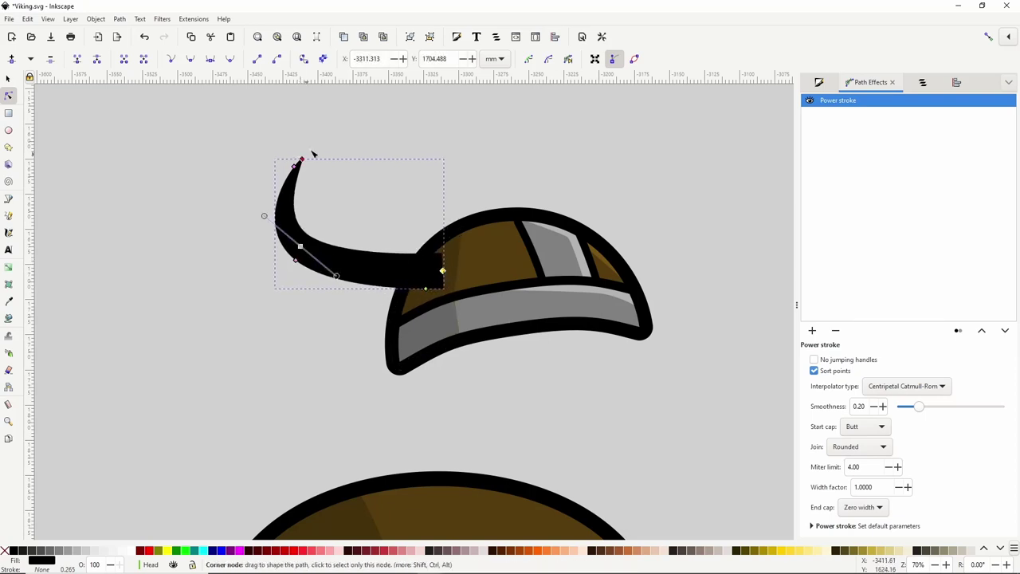
Reshape the horn by moving its tip inward, smoothing its bend and slightly widening its base.
left_click_drag(302, 159, 317, 144)
left_click_drag(301, 246, 306, 237)
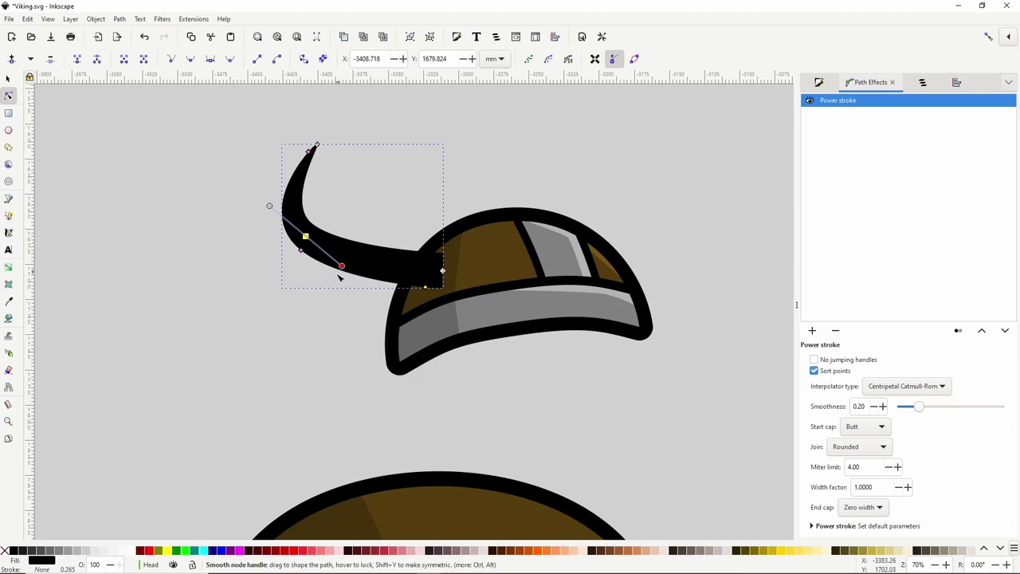
left_click_drag(342, 266, 333, 271)
left_click_drag(424, 288, 422, 292)
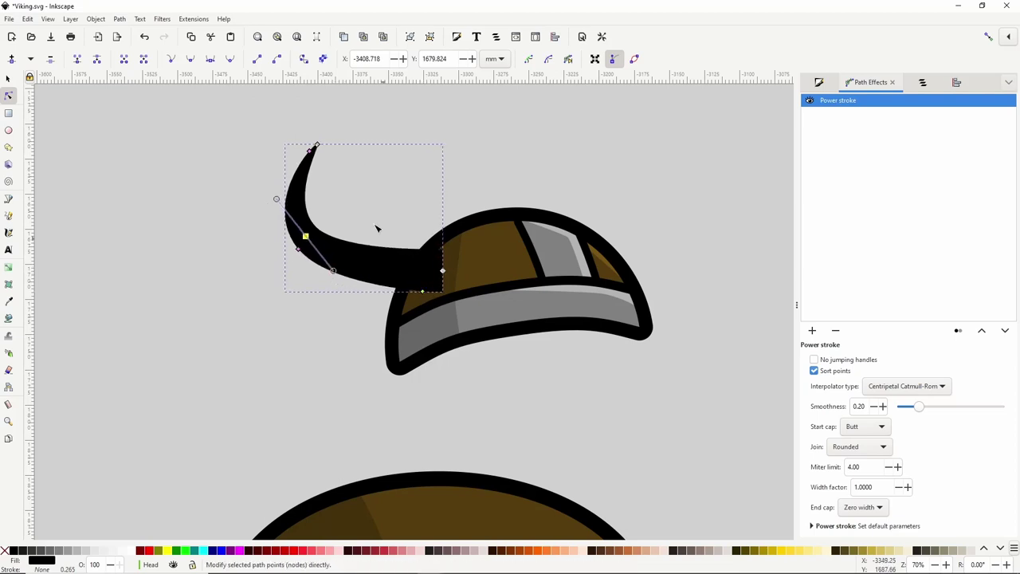
left_click_drag(317, 144, 328, 146)
left_click_drag(443, 271, 423, 292)
left_click_drag(298, 249, 298, 251)
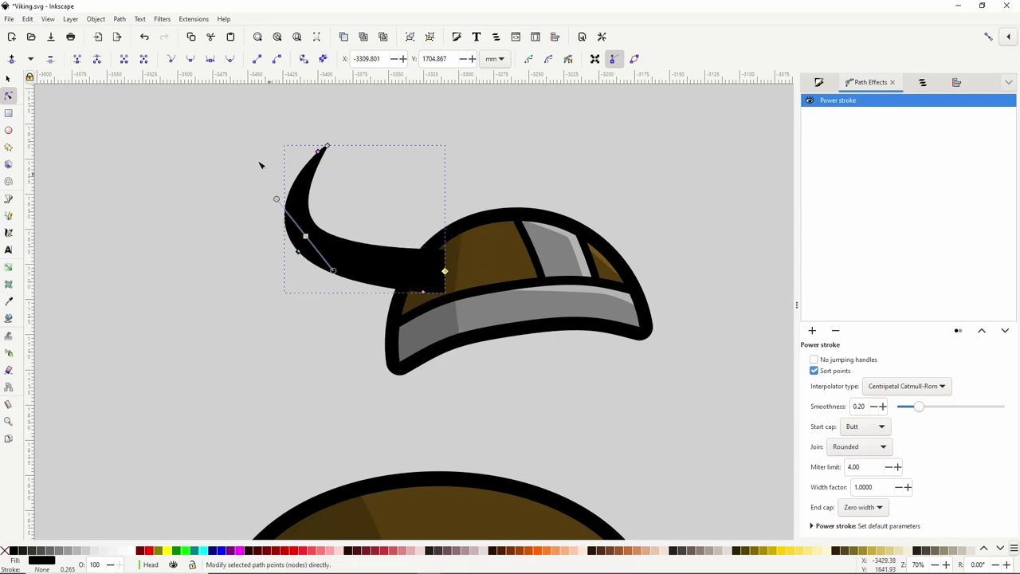
Convert the horn to a plain path, bow its base edge outward and shift the horn slightly up on the helmet.
left_click(121, 21)
left_click(127, 29)
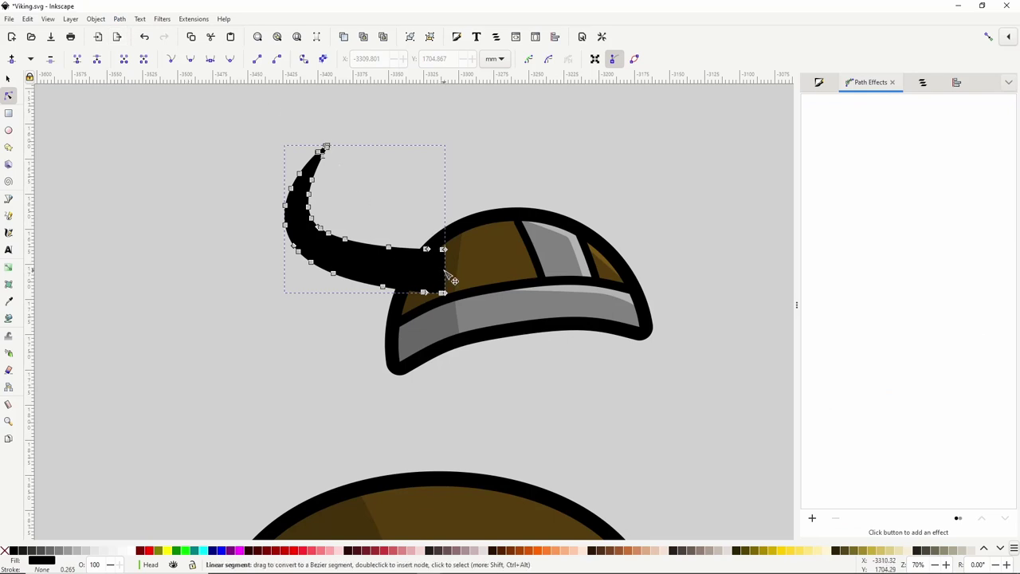
left_click(10, 81)
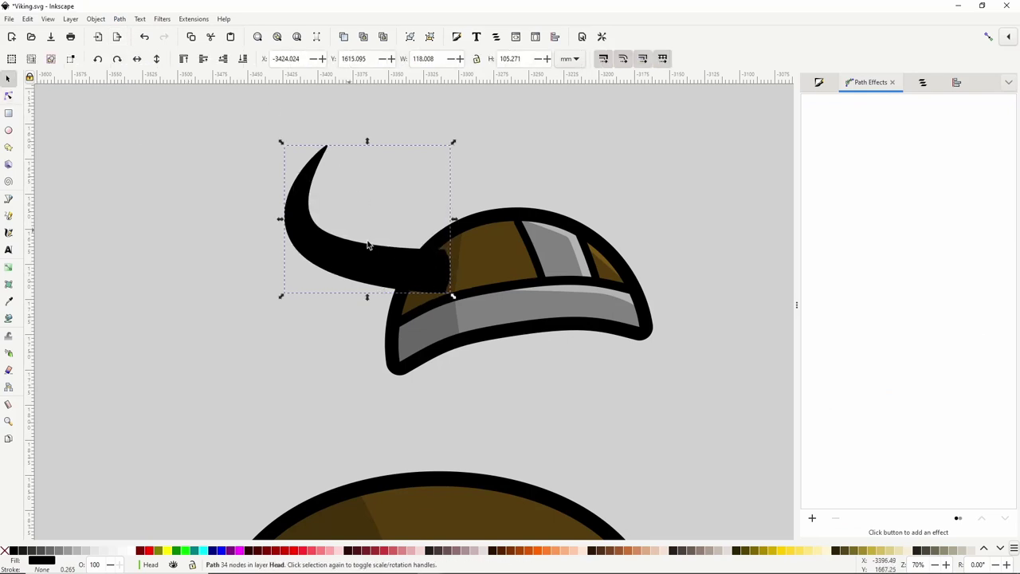
left_click_drag(408, 267, 401, 261)
scroll(456, 247, "down", 2)
scroll(456, 246, "down", 1)
left_click_drag(457, 246, 428, 266)
scroll(427, 263, "up", 1)
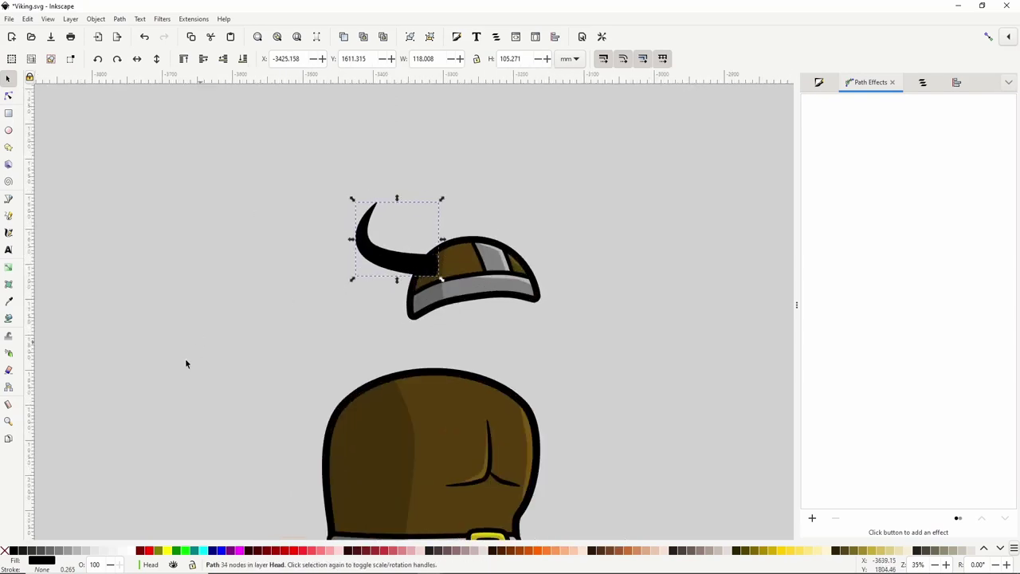
Fill the horn with light grey and add a black linked-offset outline around it.
left_click(92, 550)
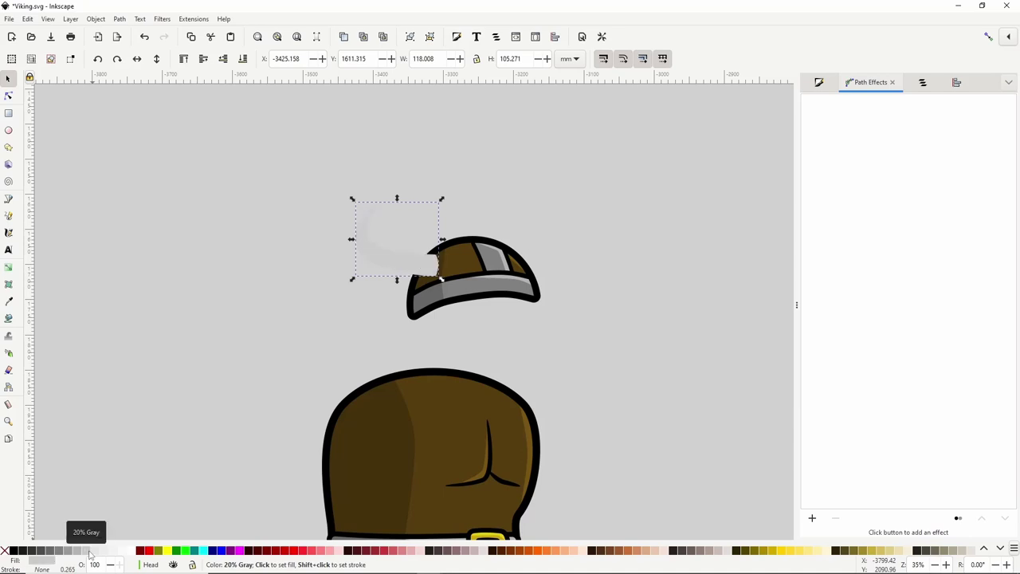
key("ctrl+alt+d")
left_click(13, 549)
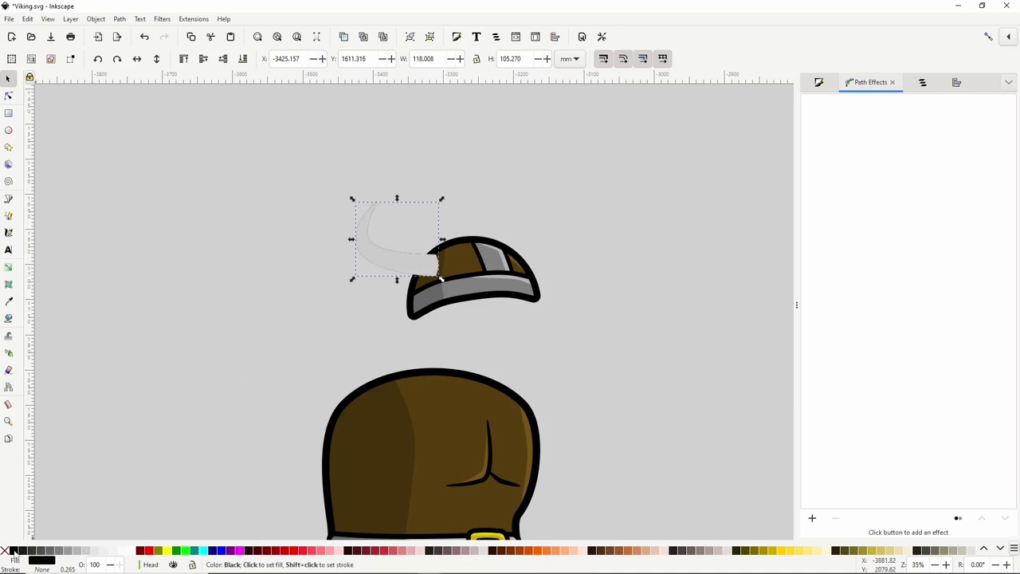
key("n")
left_click_drag(377, 202, 375, 196)
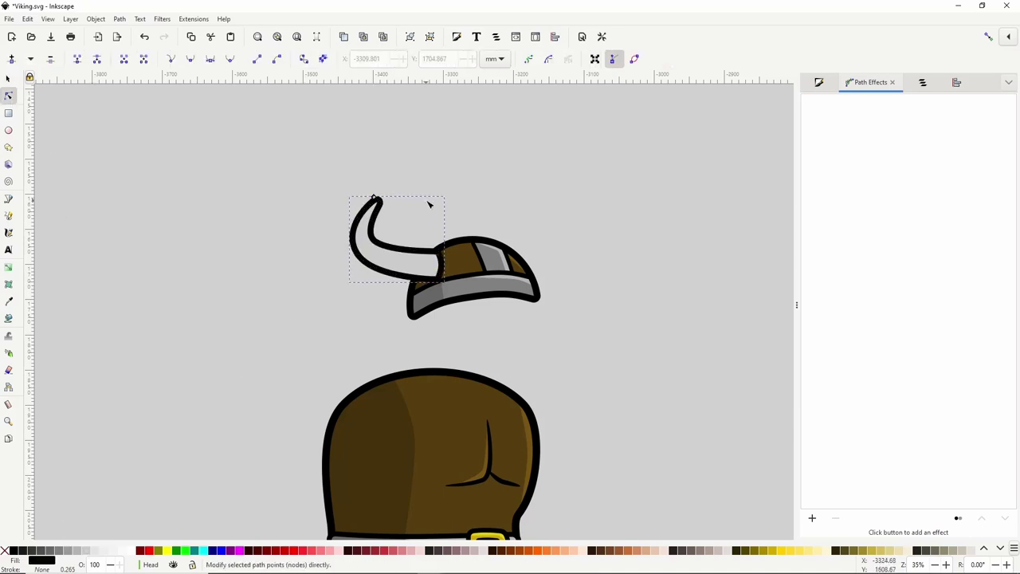
Draw a closed shadow shape covering the horn's lower section from its outer bend to the base.
left_click(9, 199)
left_click(352, 243)
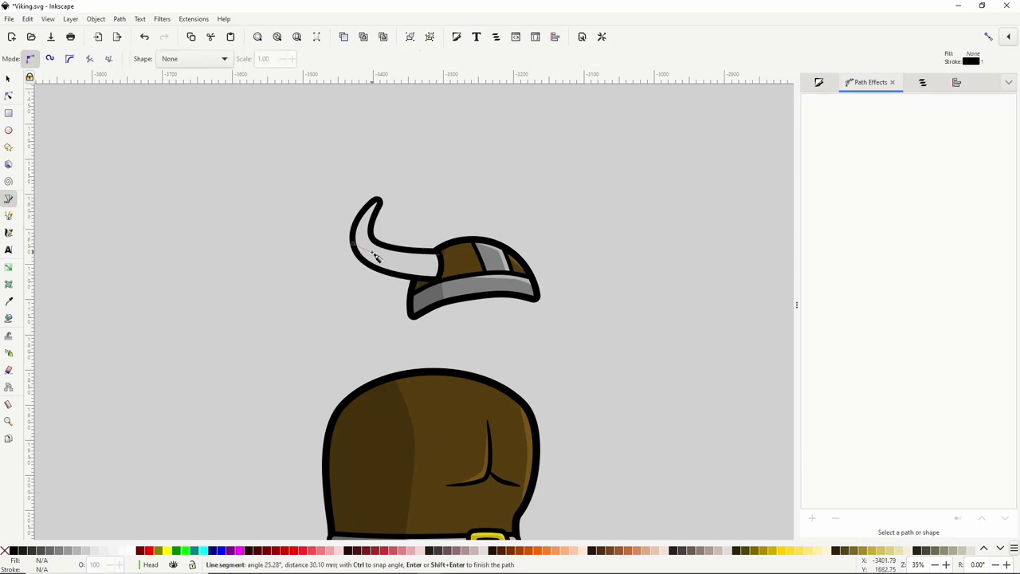
left_click_drag(372, 252, 381, 249)
left_click(382, 247)
left_click(436, 251)
left_click(441, 266)
left_click(436, 278)
left_click(364, 261)
left_click(353, 244)
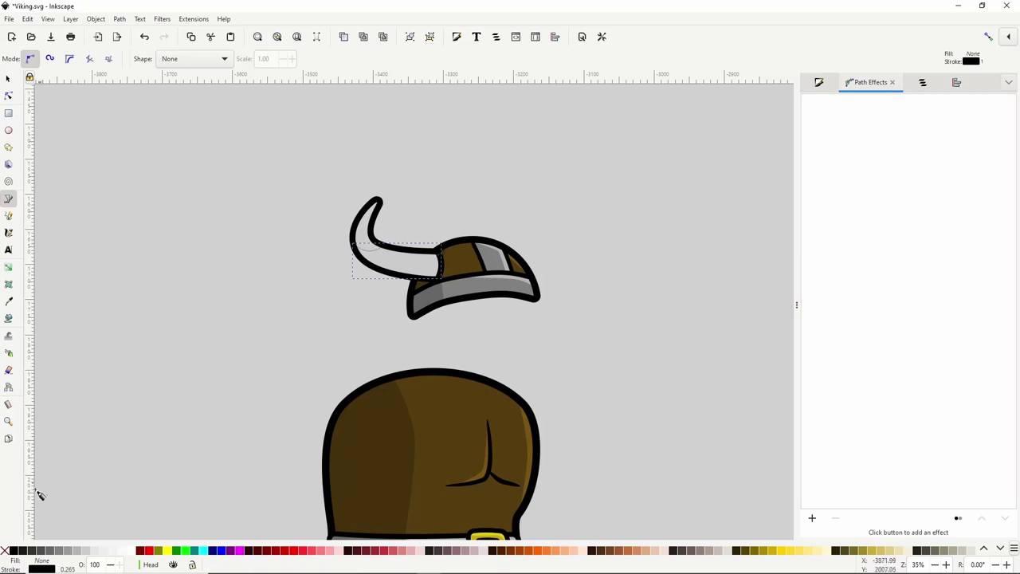
Remove the outline from the horn's shading shape, fill it with light gray cccccc, and set its blend mode to Multiply.
left_click(4, 551, "shift")
left_click(90, 551)
left_click(819, 83)
left_click(986, 488)
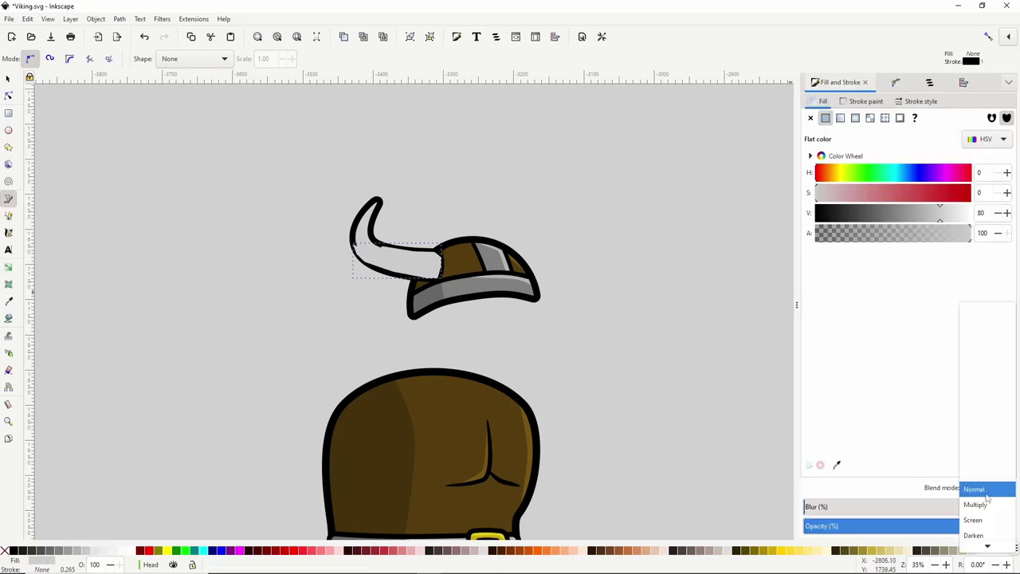
left_click(980, 502)
Draw a closed highlight shape over the inner side of the horn's tip with the Pen tool.
left_click(369, 228)
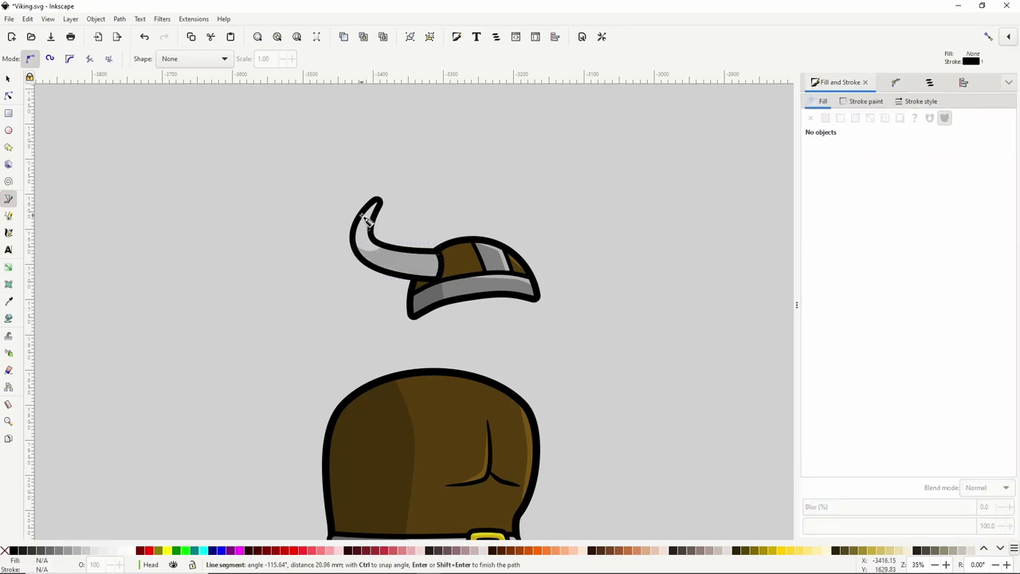
left_click_drag(362, 215, 362, 209)
left_click(377, 197)
left_click(383, 200)
left_click(369, 229)
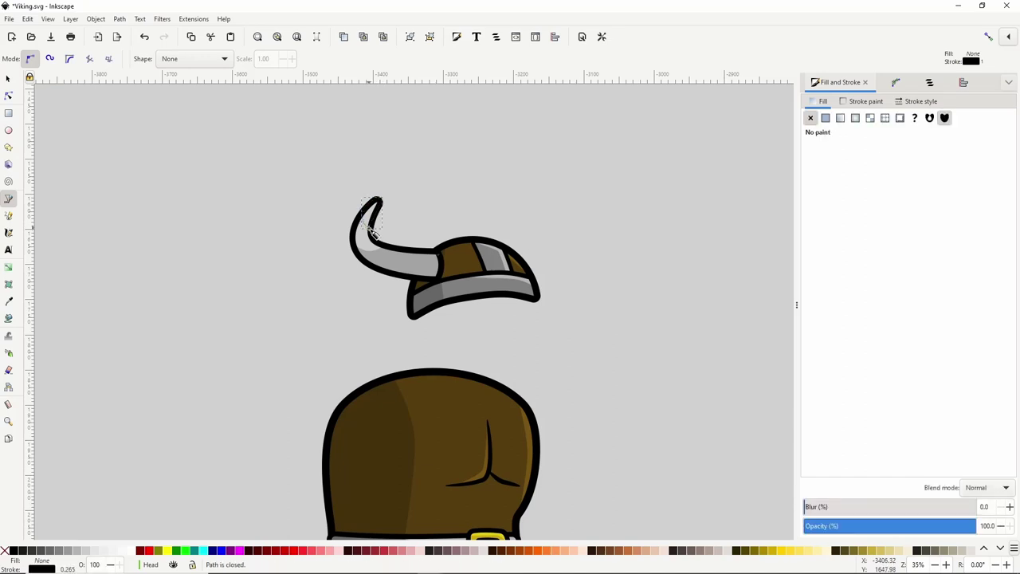
Fill the horn-tip highlight with near-white f2f2f2, without an outline, and set its blend mode to Overlay.
left_click(104, 551)
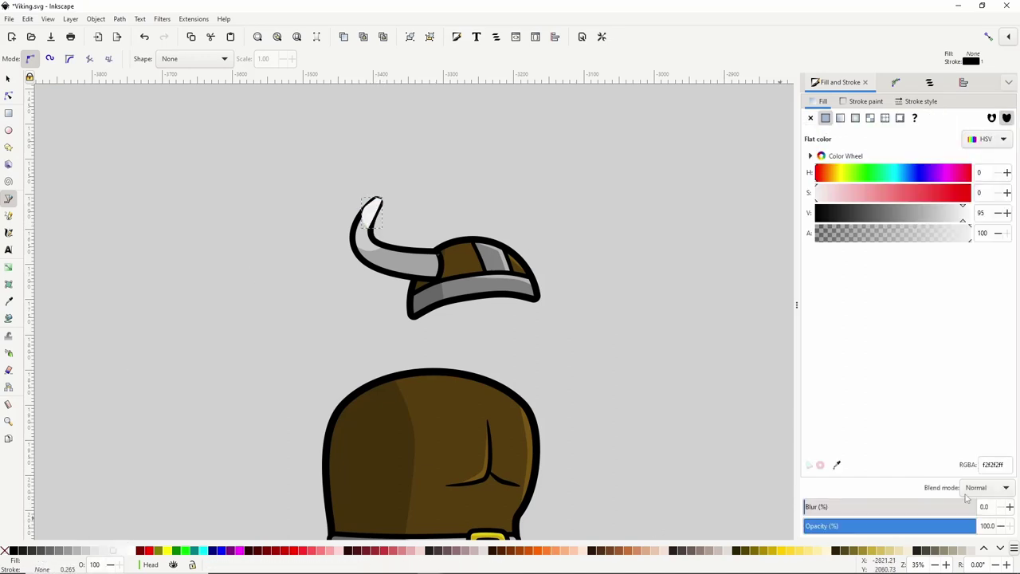
left_click(985, 487)
left_click(987, 498)
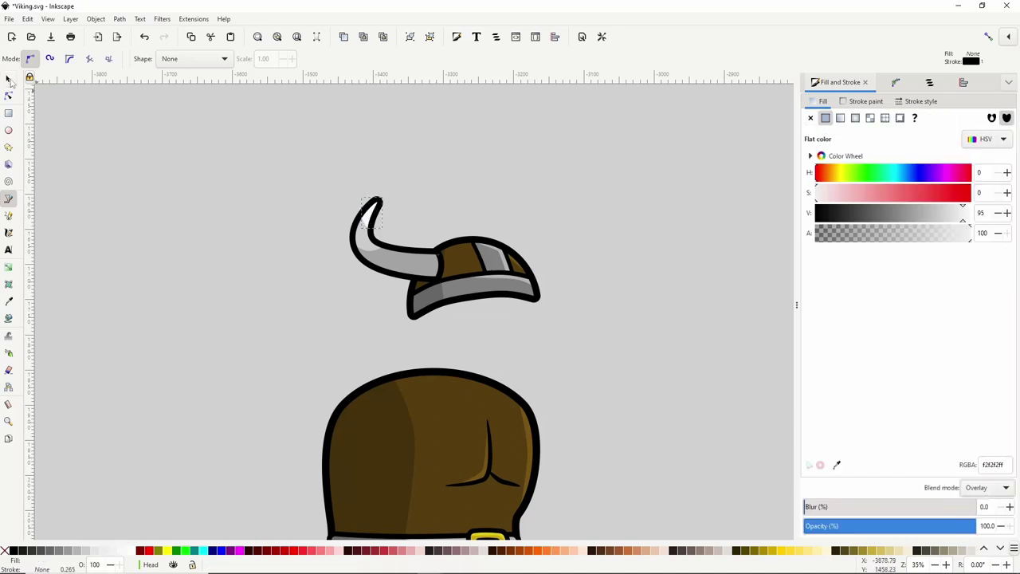
Group the horn's outline, base, shading and highlight into one object.
left_click(8, 79)
left_click_drag(296, 160, 389, 258)
right_click(438, 272)
left_click(459, 423)
left_click(401, 184)
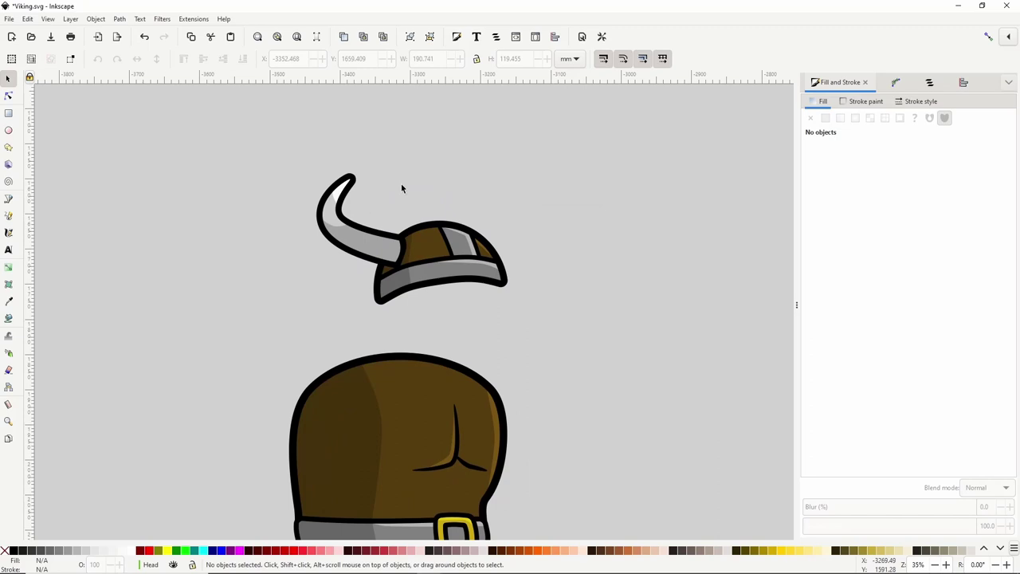
Duplicate the horn group and flip the copy horizontally.
left_click(350, 232)
right_click(350, 232)
left_click(379, 279)
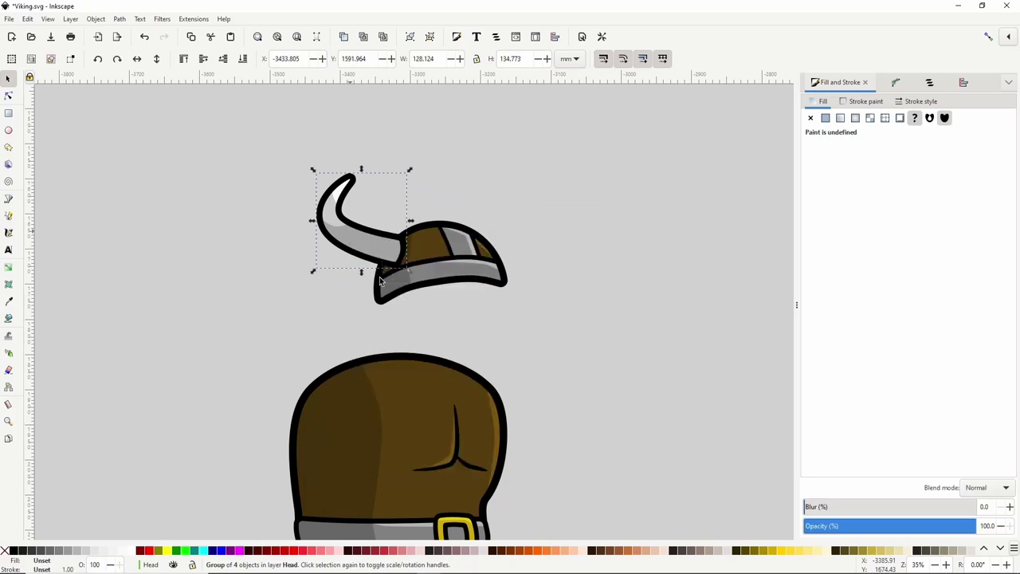
key("h")
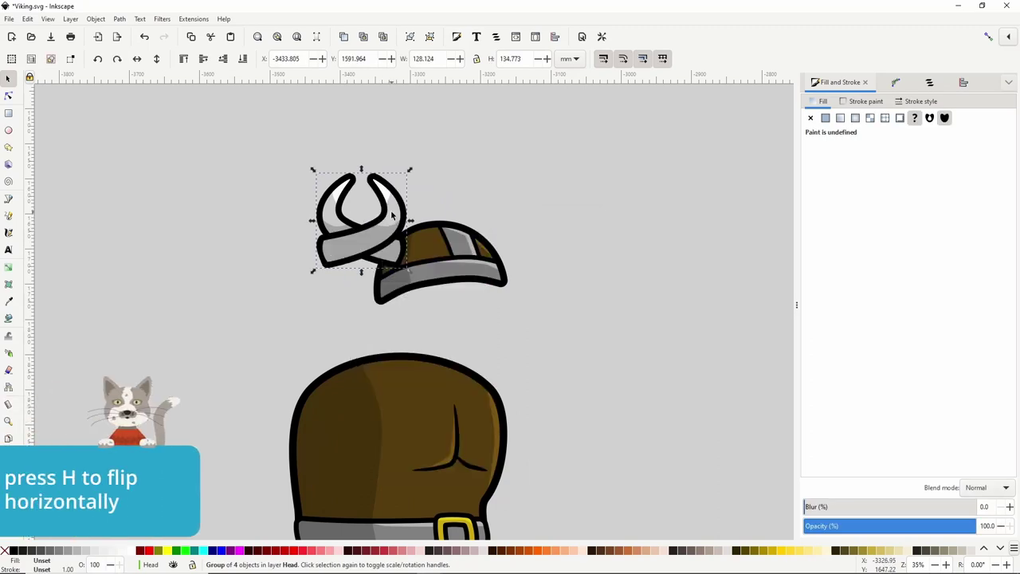
Move the mirrored horn to the helmet's right side, lower it behind the helmet, and fine-tune its position.
left_click_drag(376, 238, 511, 238)
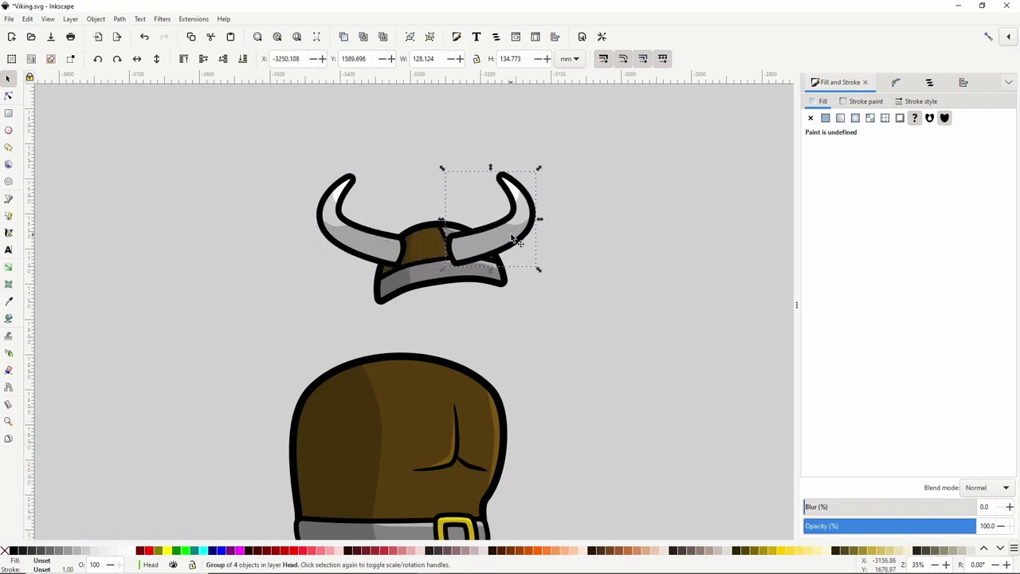
left_click(225, 60)
left_click_drag(527, 226, 529, 221)
Group the helmet with both horns and move the group down onto the top of the viking's body.
left_click_drag(282, 134, 563, 319)
right_click(471, 257)
left_click(500, 412)
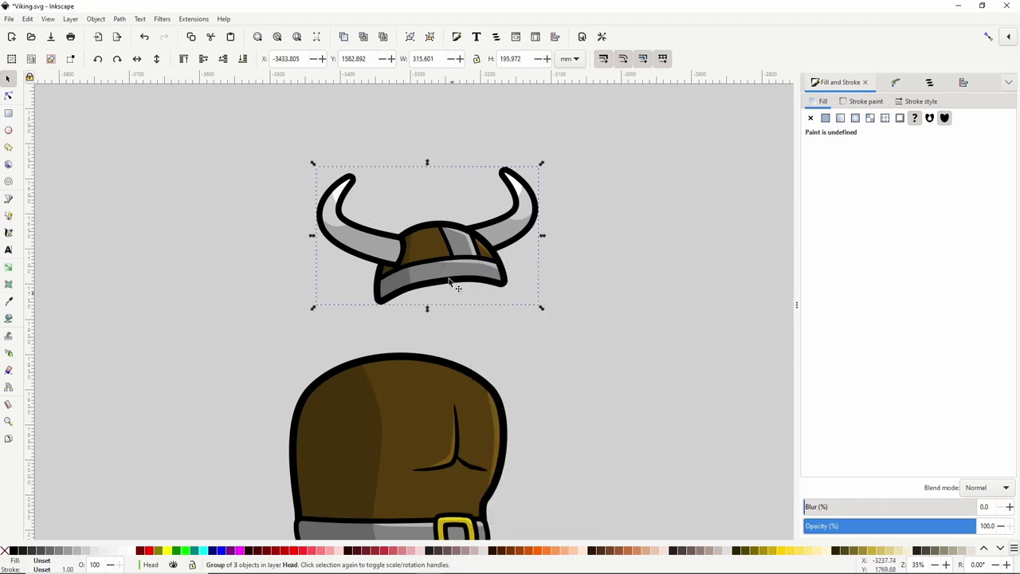
left_click_drag(450, 283, 434, 348)
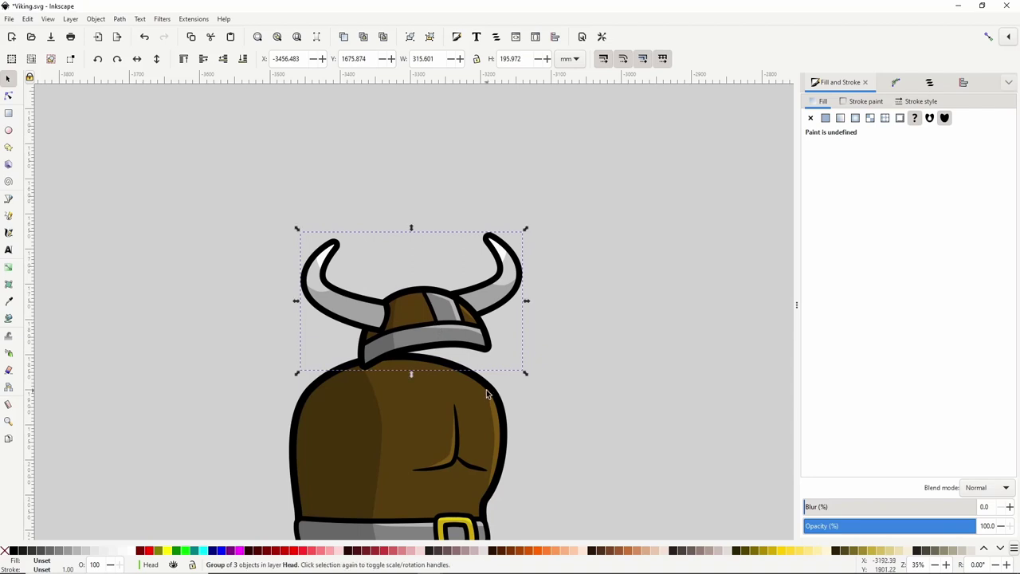
scroll(488, 394, "down", 2)
left_click_drag(517, 401, 498, 293)
left_click(545, 297)
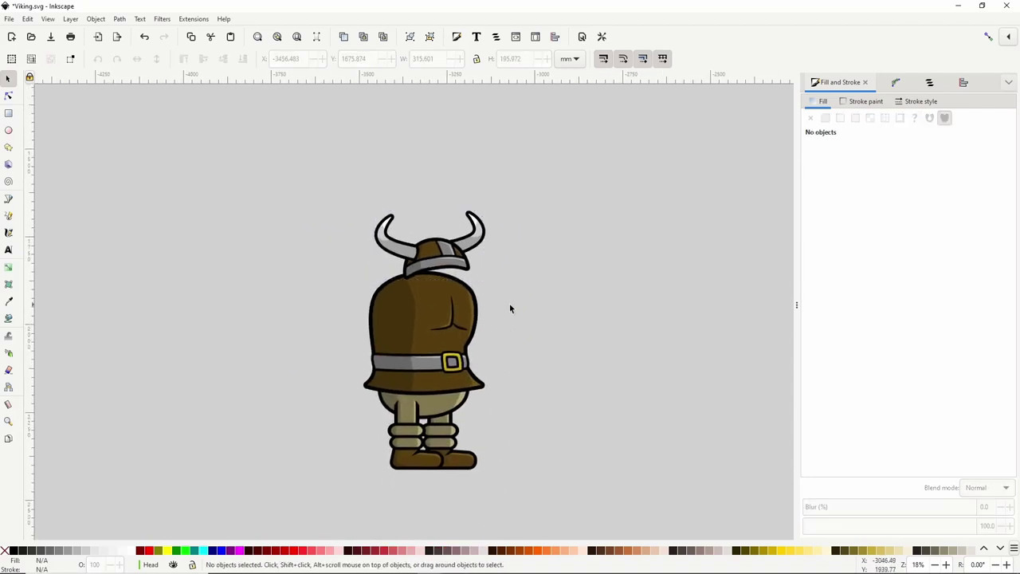
Draw a closed beard shape with the Pen tool, with zigzag sides running from the helmet's brim down to a point at the belt buckle.
left_click(8, 198)
scroll(413, 293, "up", 2)
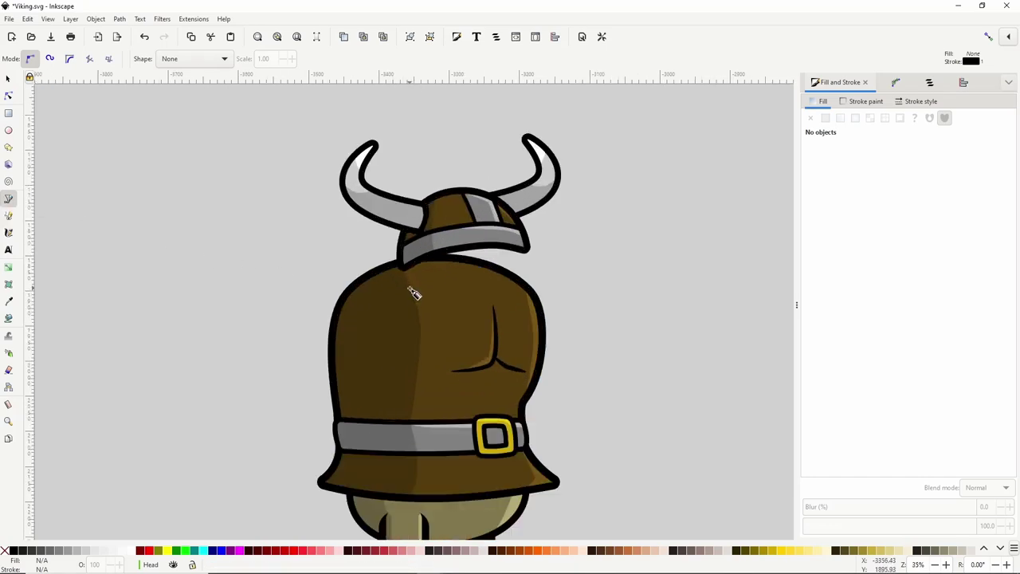
left_click(400, 270)
left_click(408, 315)
left_click(413, 310)
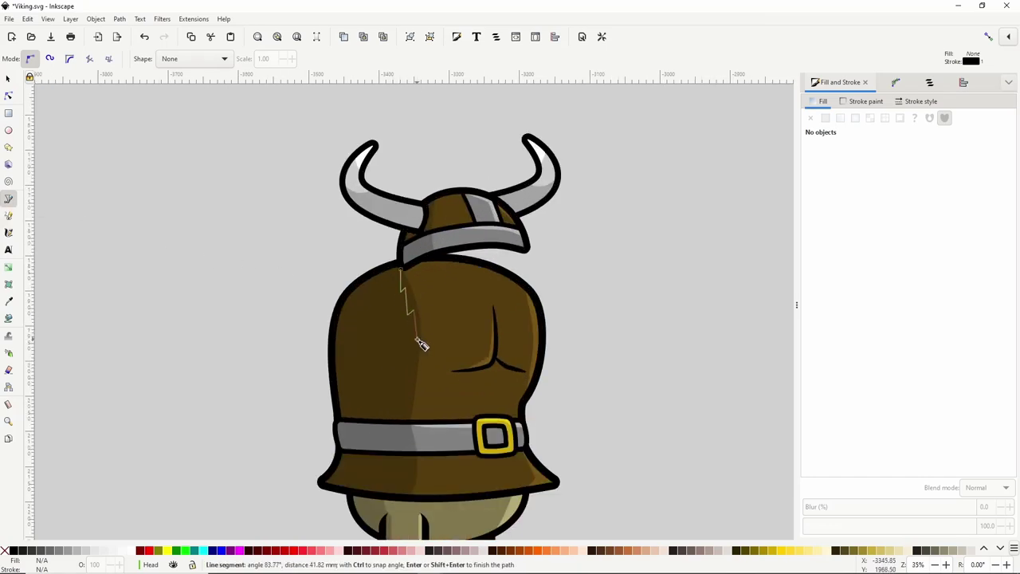
left_click(417, 339)
left_click(426, 332)
left_click(432, 356)
left_click(439, 349)
left_click(459, 396)
left_click(467, 388)
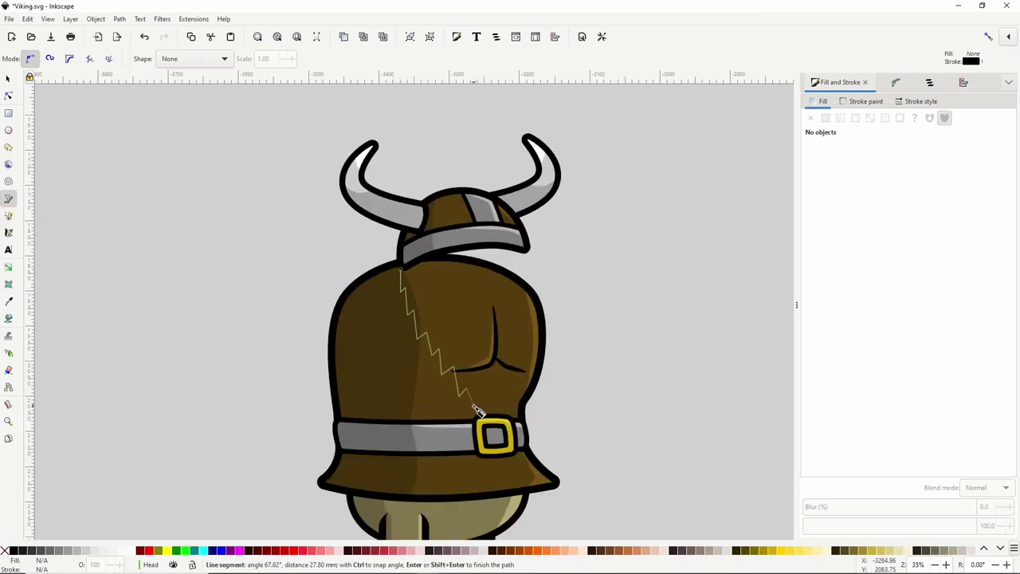
left_click(475, 405)
left_click(483, 400)
left_click(494, 417)
left_click(504, 397)
left_click(514, 404)
left_click(522, 391)
left_click(527, 395)
left_click(532, 372)
left_click(537, 374)
left_click(540, 357)
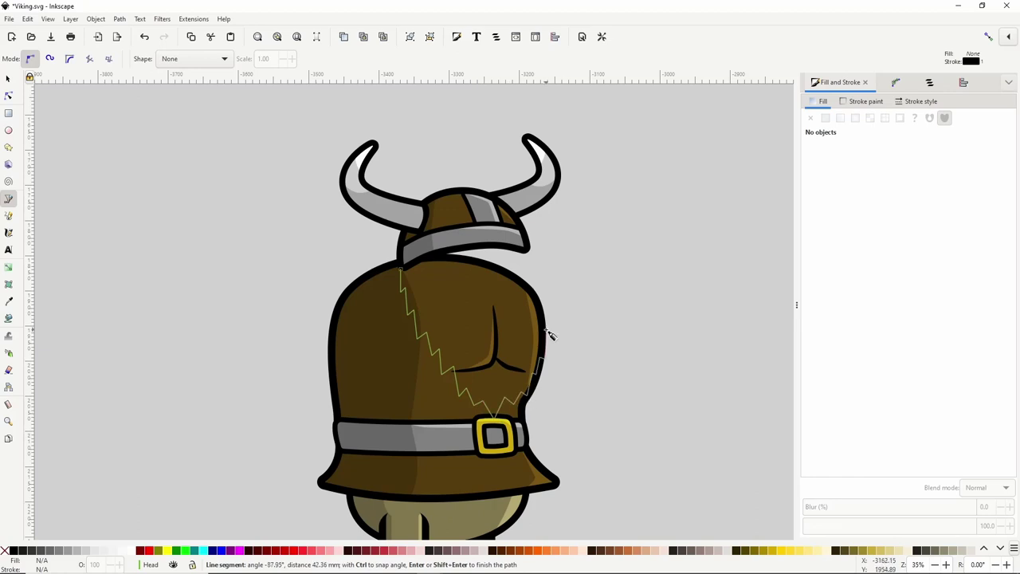
left_click(549, 325)
left_click(545, 300)
left_click(548, 303)
left_click(534, 271)
left_click(541, 274)
left_click(526, 249)
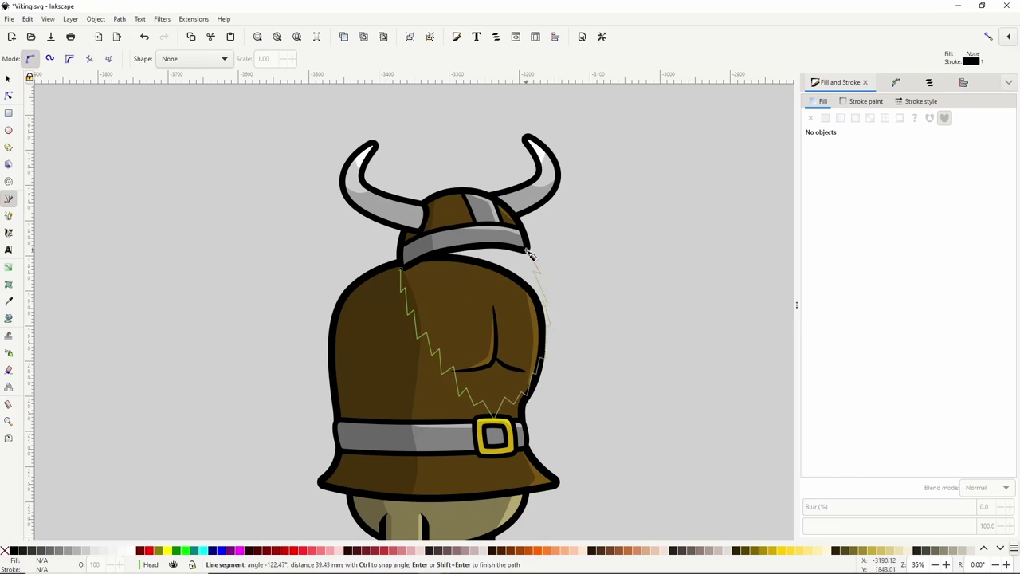
left_click(483, 235)
left_click(437, 242)
left_click(400, 268)
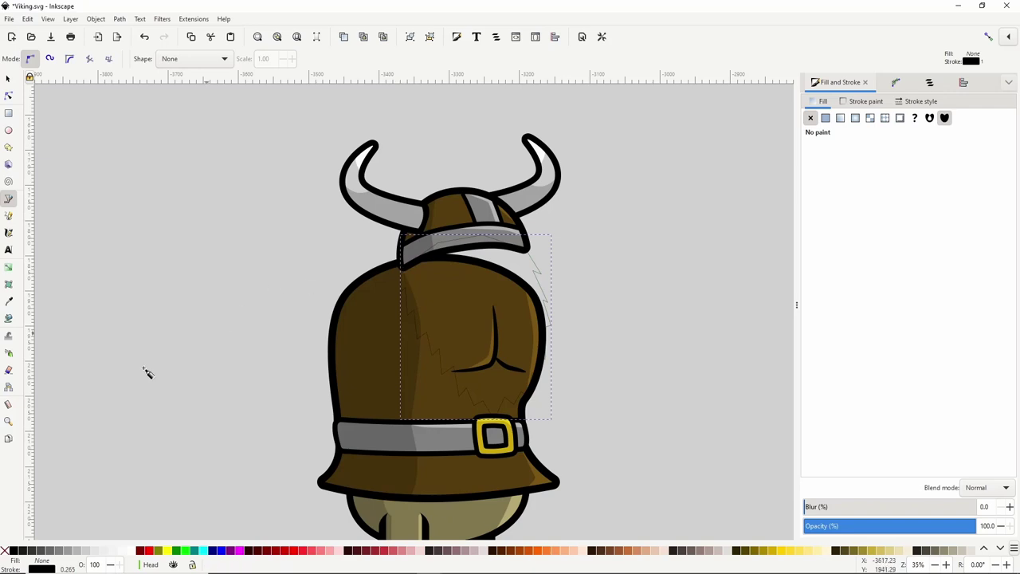
Remove the beard's outline and give it a flat orange fill of H 32, S 100, V 97.
left_click(5, 549, "shift")
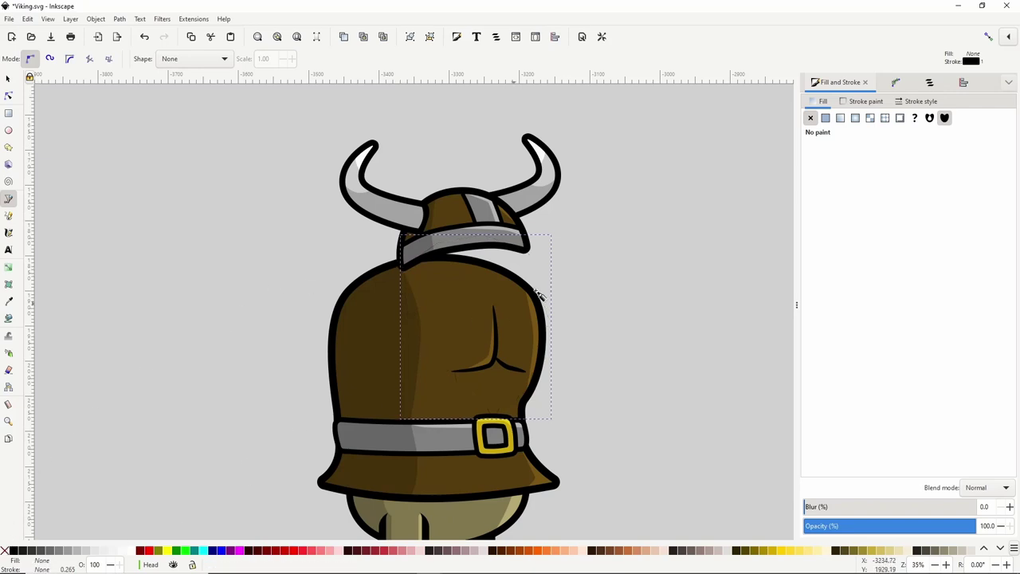
left_click(826, 118)
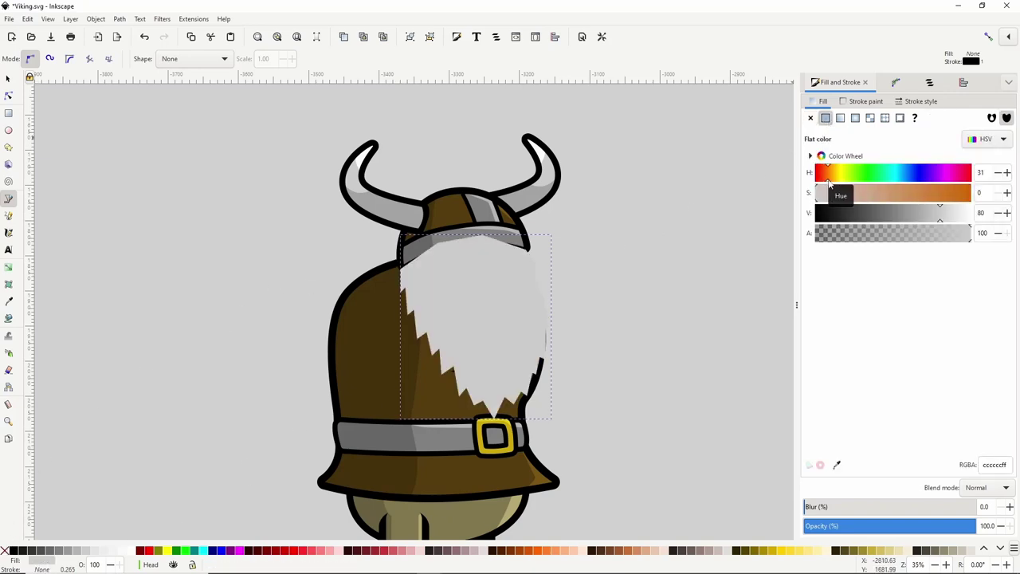
left_click_drag(826, 197, 961, 217)
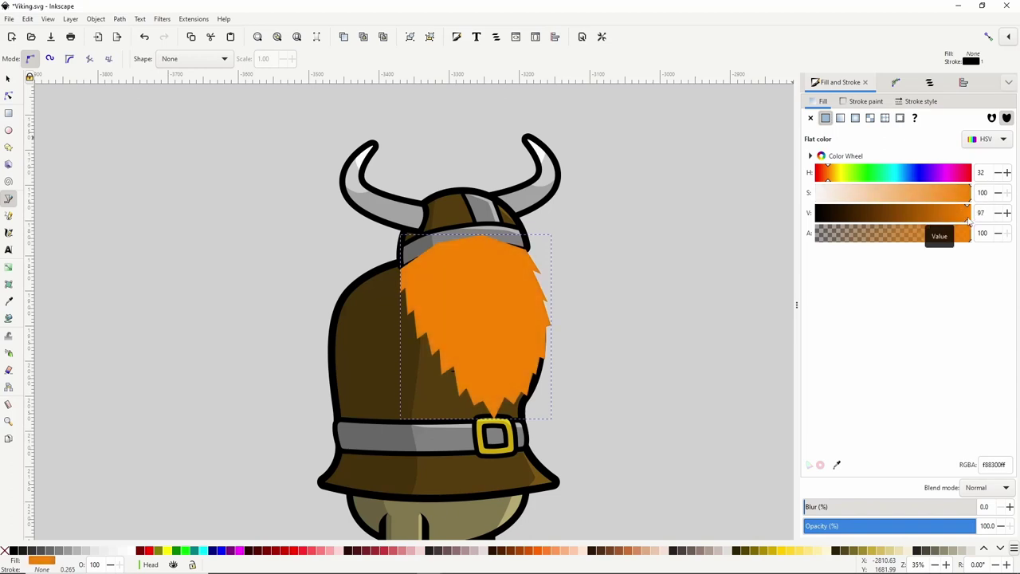
Curve the beard's zigzag segments into rounded tufts and back it with a black offset outline converted to a path.
left_click(9, 95)
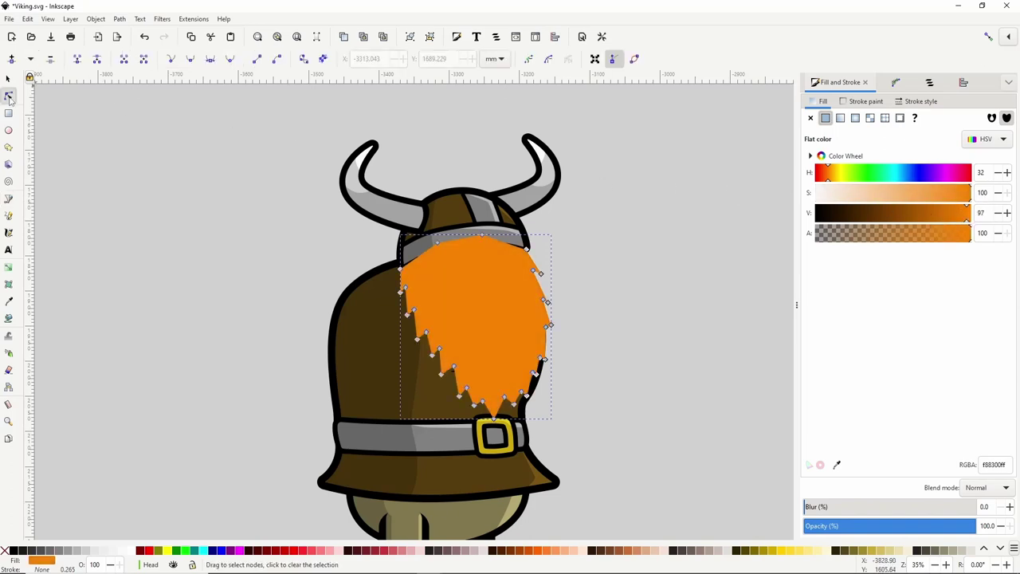
scroll(436, 365, "up", 1)
left_click_drag(386, 244, 384, 246)
scroll(390, 263, "up", 2)
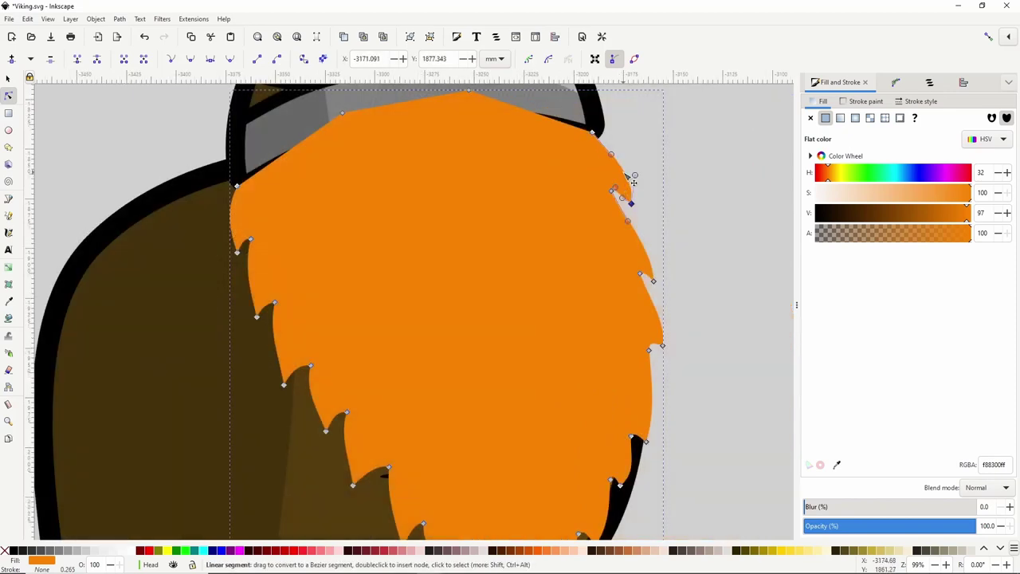
scroll(604, 288, "down", 4)
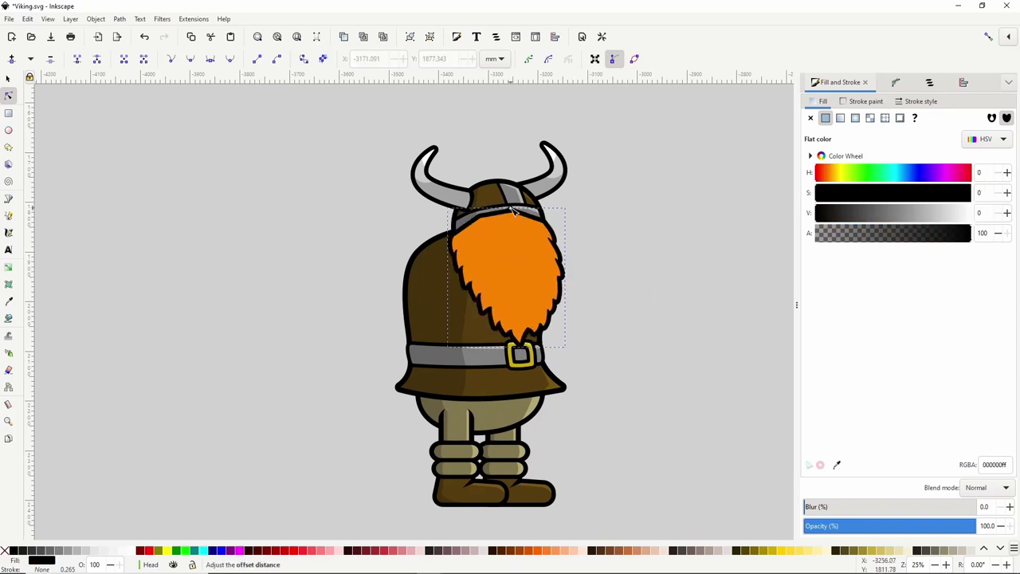
key("ctrl+shift+c")
Draw a closed jagged shadow shape covering the beard's left side and lower tip, following the beard's outer edge.
left_click(9, 199)
left_click(476, 221)
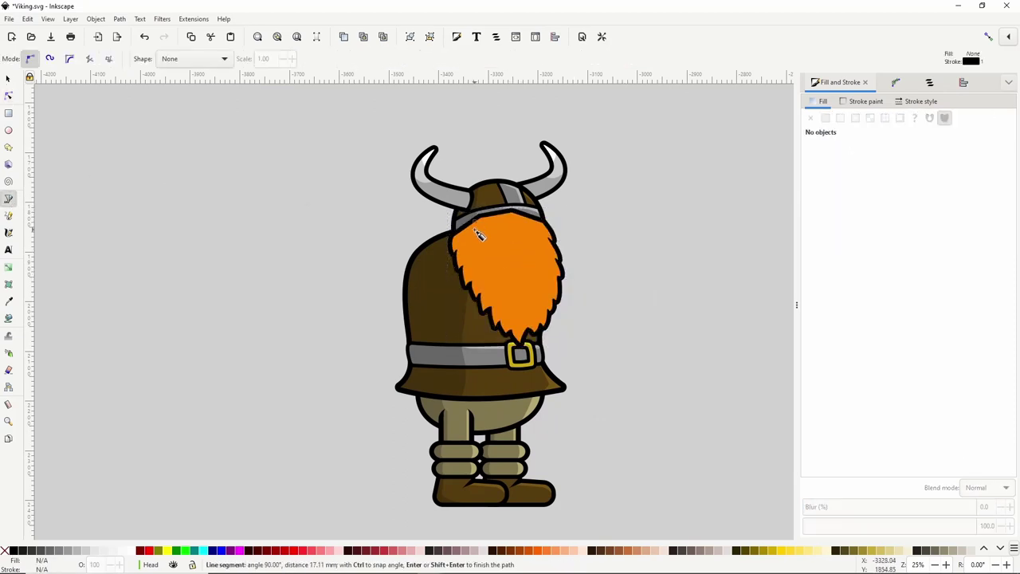
left_click(480, 252)
left_click(485, 253)
left_click(491, 278)
left_click(496, 280)
left_click(497, 295)
left_click(504, 295)
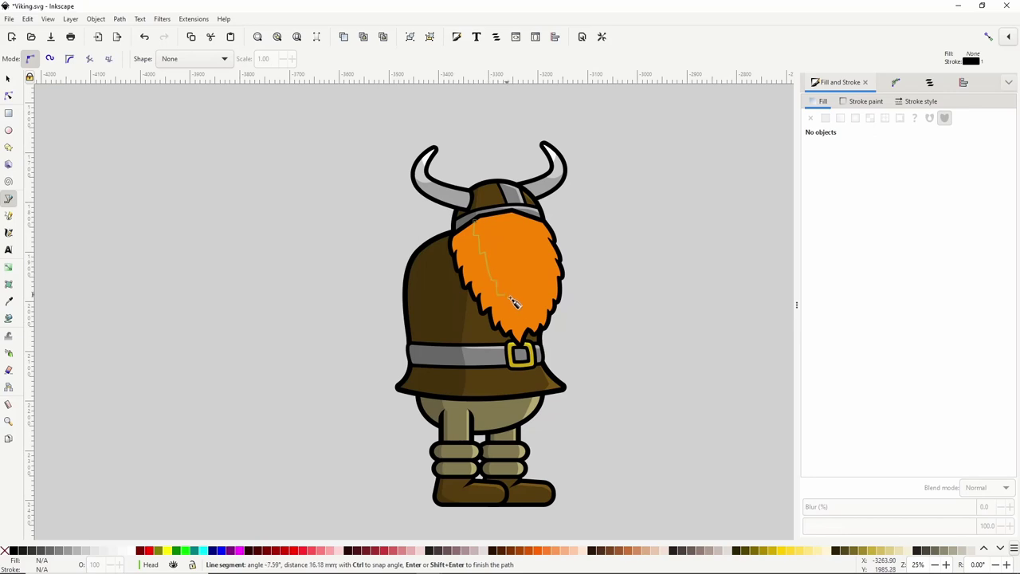
left_click(514, 307)
left_click(523, 303)
left_click(527, 310)
left_click(535, 302)
left_click(539, 308)
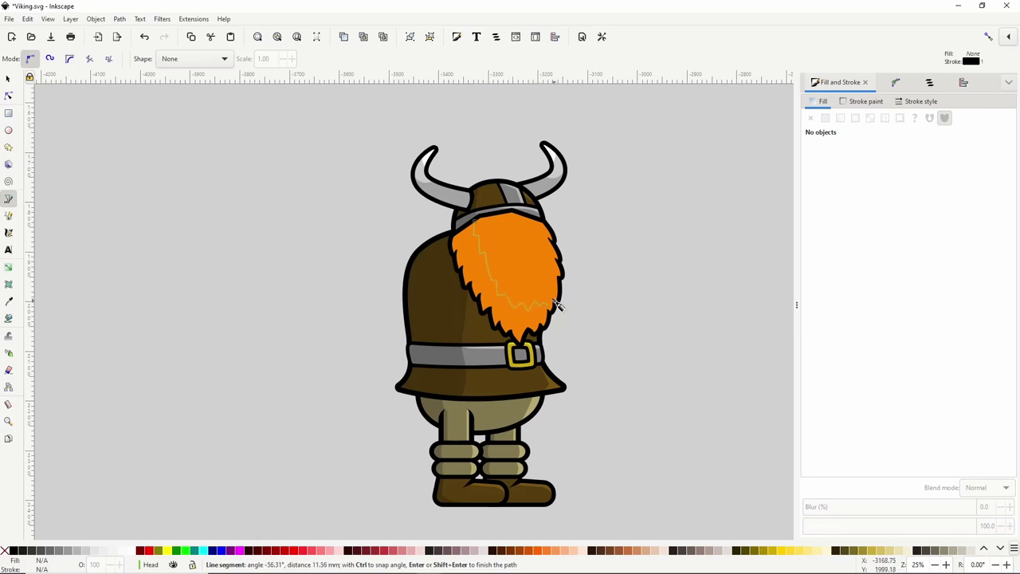
scroll(556, 313, "up", 2)
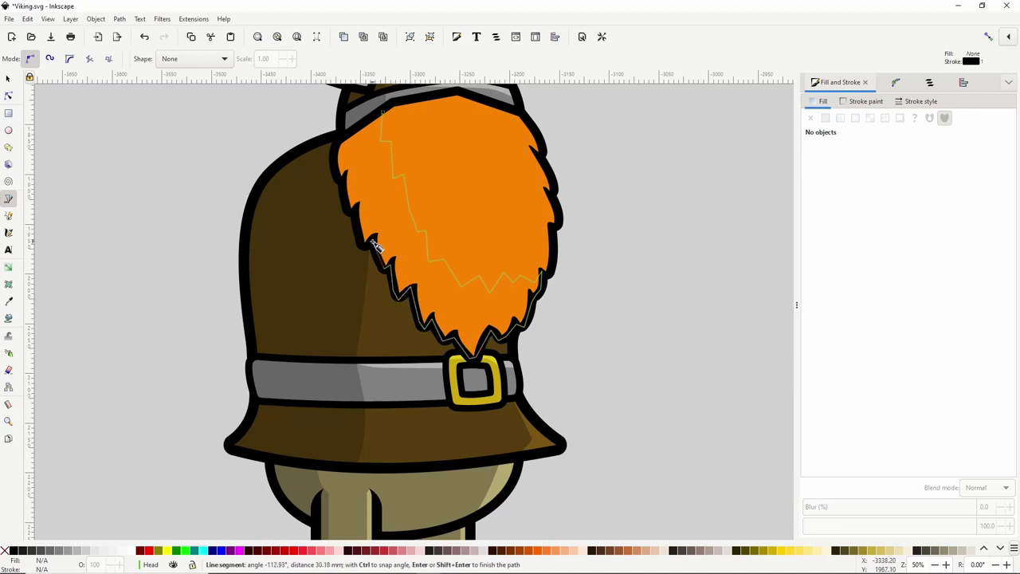
left_click(348, 209)
left_click(342, 182)
left_click(335, 174)
left_click(334, 142)
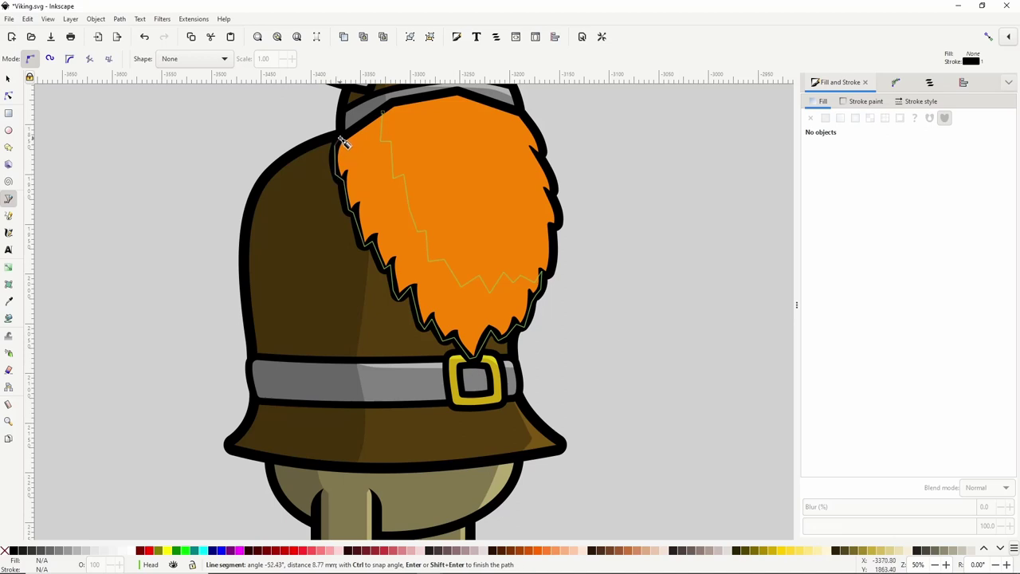
left_click(383, 112)
Remove the beard shadow's outline, fill it with light gray cccccc, and set its blend mode to Multiply.
left_click(4, 551, "shift")
left_click(84, 551)
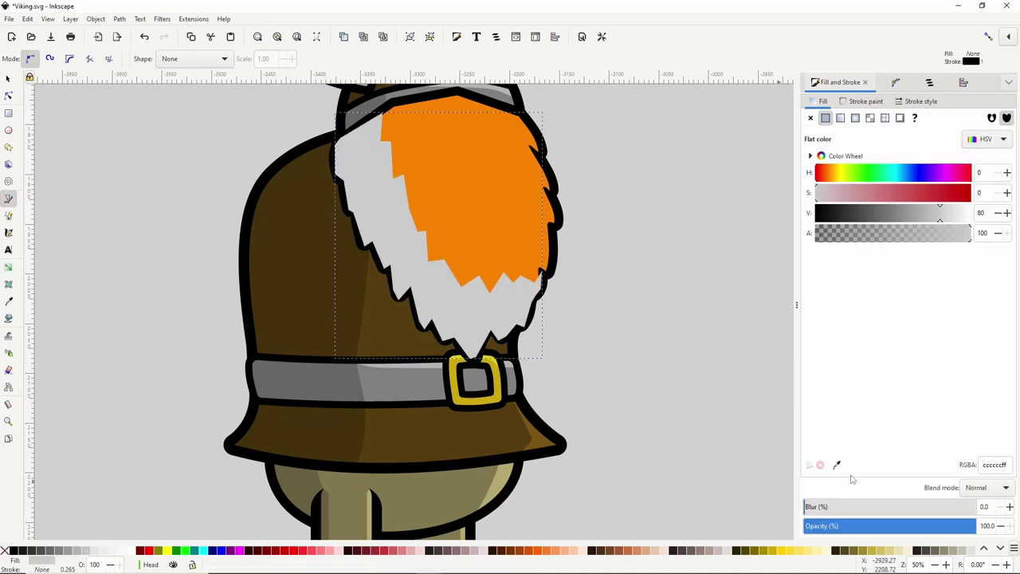
left_click(987, 488)
left_click(986, 503)
Draw a closed, narrow jagged highlight shape along the beard's right edge, from the helmet's brim down to the shadow.
left_click(525, 120)
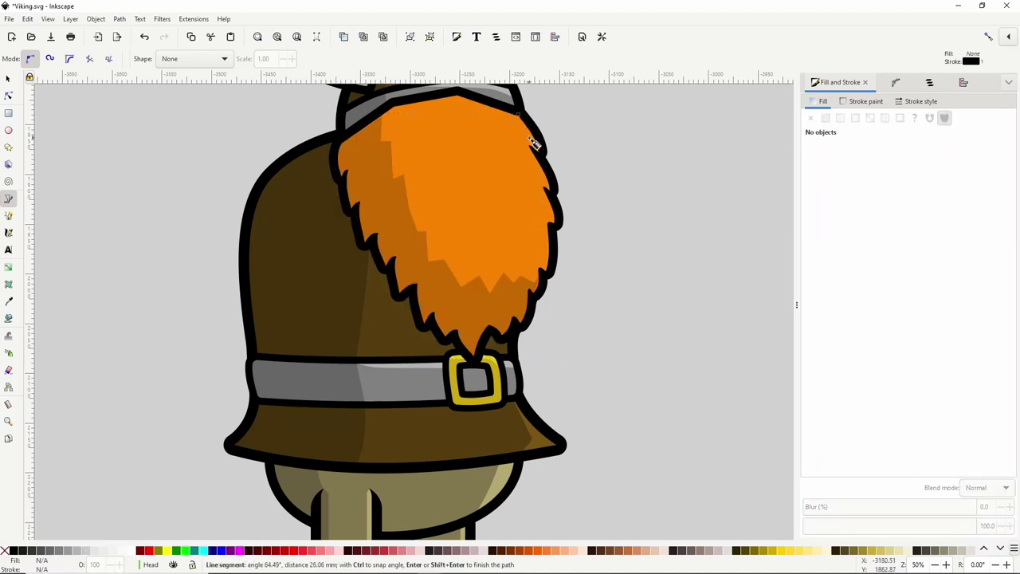
left_click(537, 176)
left_click(535, 184)
left_click(542, 210)
left_click(541, 217)
left_click(546, 252)
left_click(548, 269)
left_click(554, 255)
left_click(552, 227)
left_click(560, 226)
left_click(551, 196)
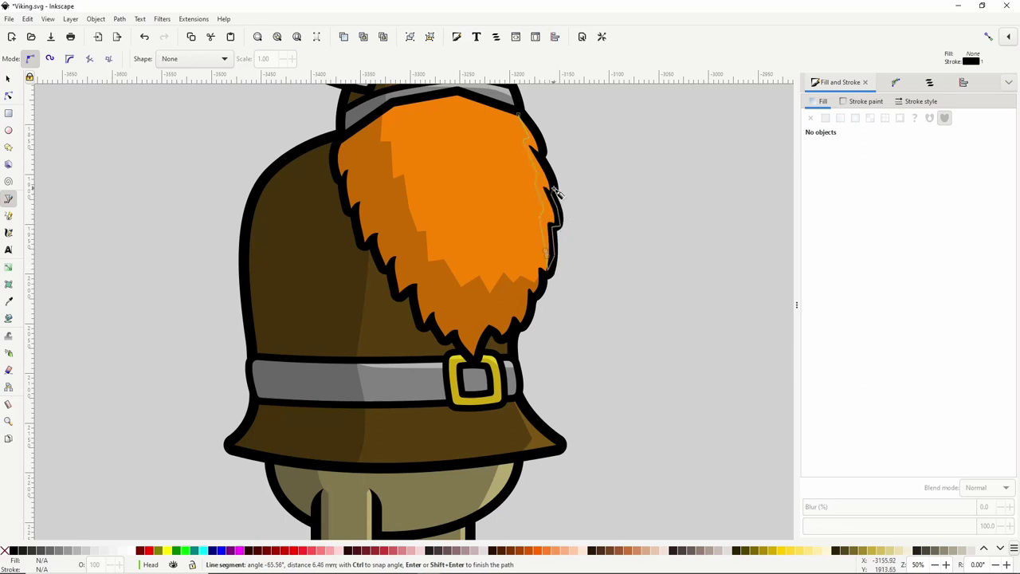
left_click(553, 188)
left_click(550, 167)
left_click(542, 157)
left_click(525, 118)
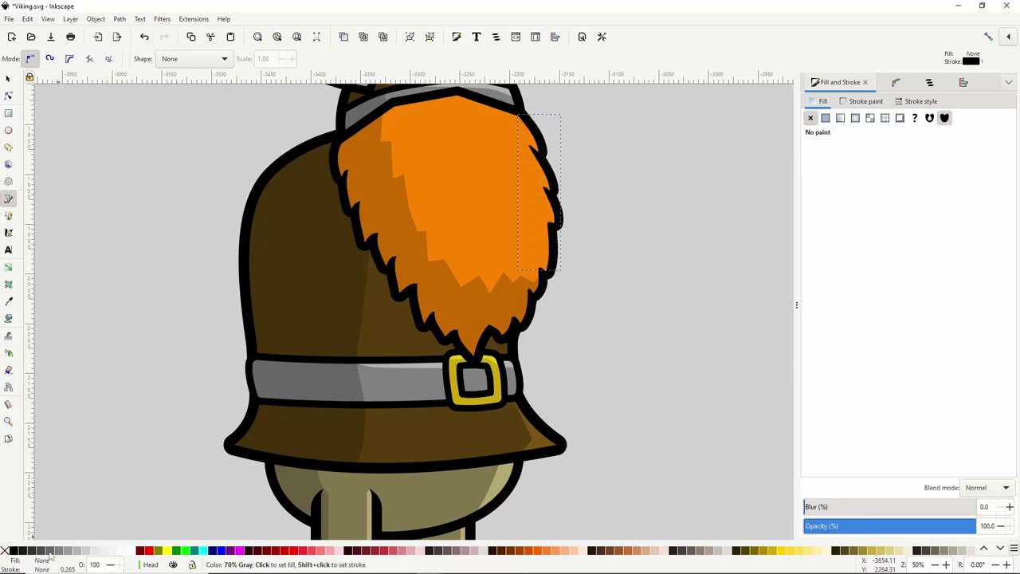
Give the beard highlight a gray 999999 fill without an outline and set its blend mode to Overlay.
left_click(987, 488)
left_click(986, 495)
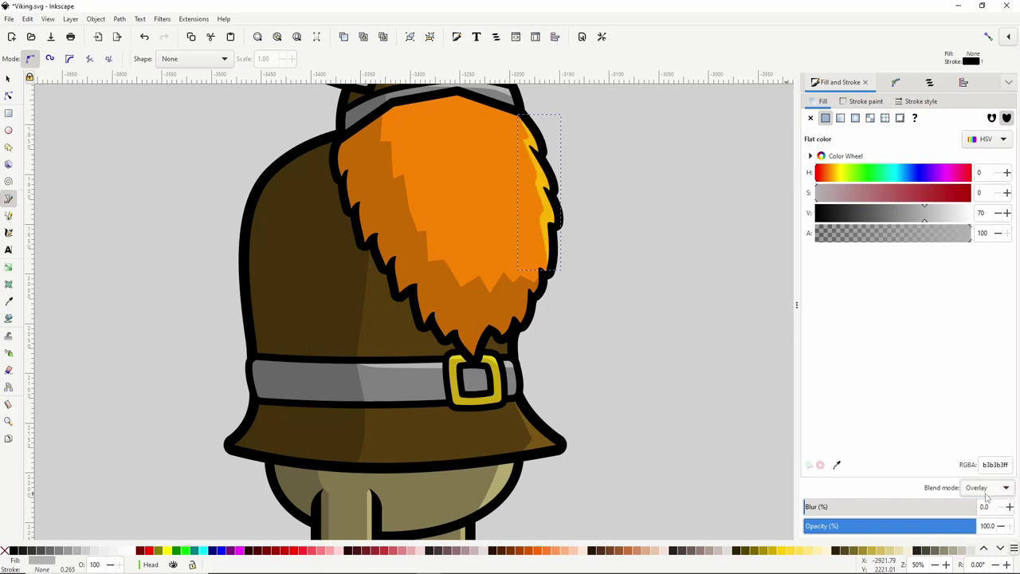
left_click(68, 549)
scroll(575, 255, "down", 2)
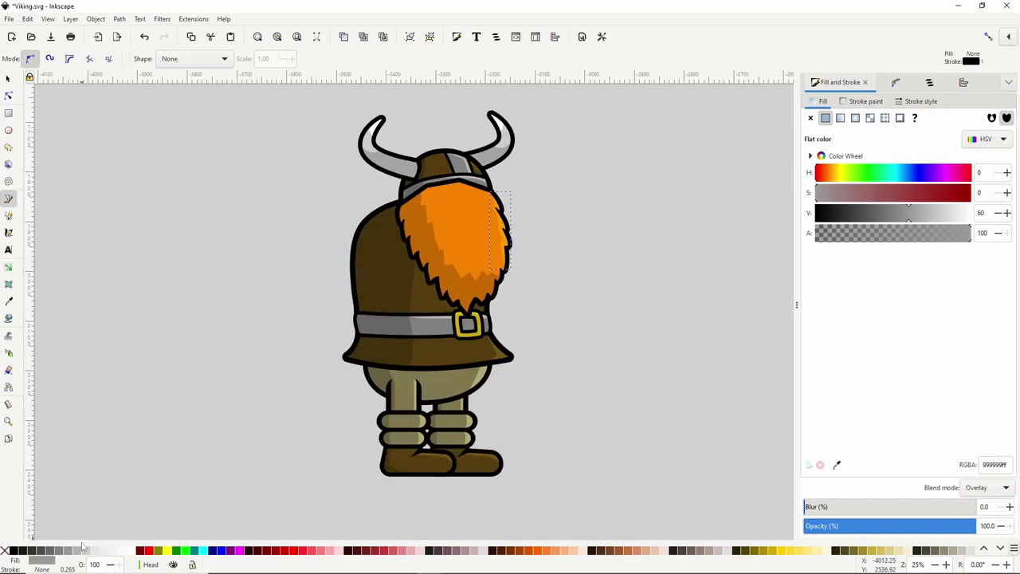
Change the beard highlight's fill to a lighter gray and clear the selection.
left_click(81, 548)
left_click(9, 96)
left_click(429, 246)
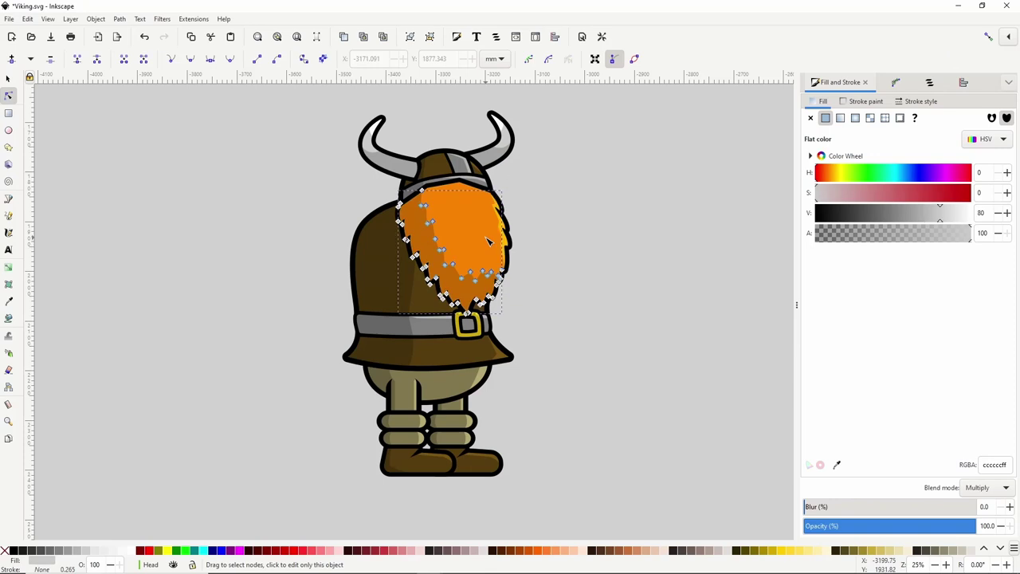
left_click(545, 214)
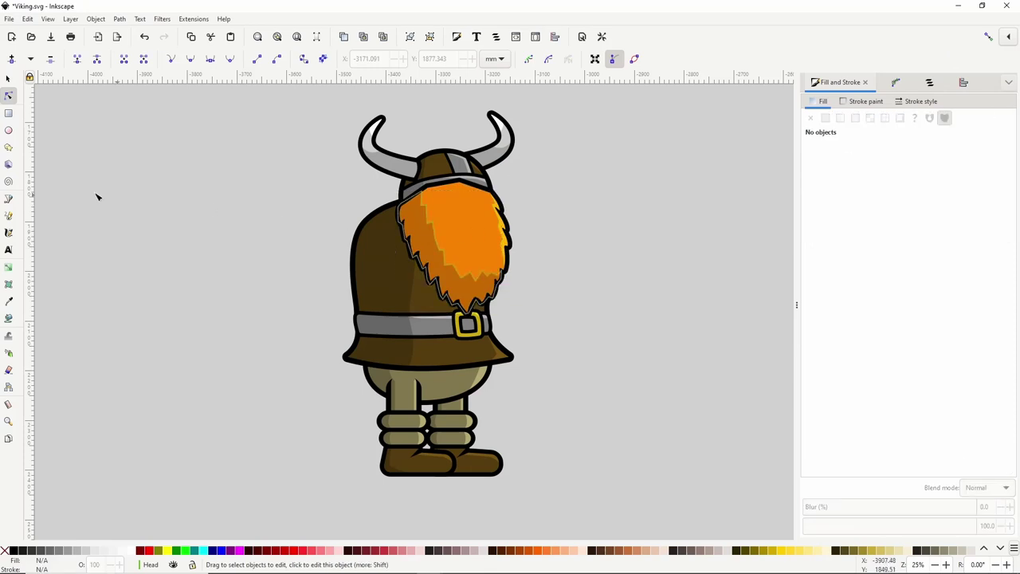
Draw a closed face outline over the beard's upper part, running from beneath the helmet brim down to a roughly straight chin line.
left_click(9, 199)
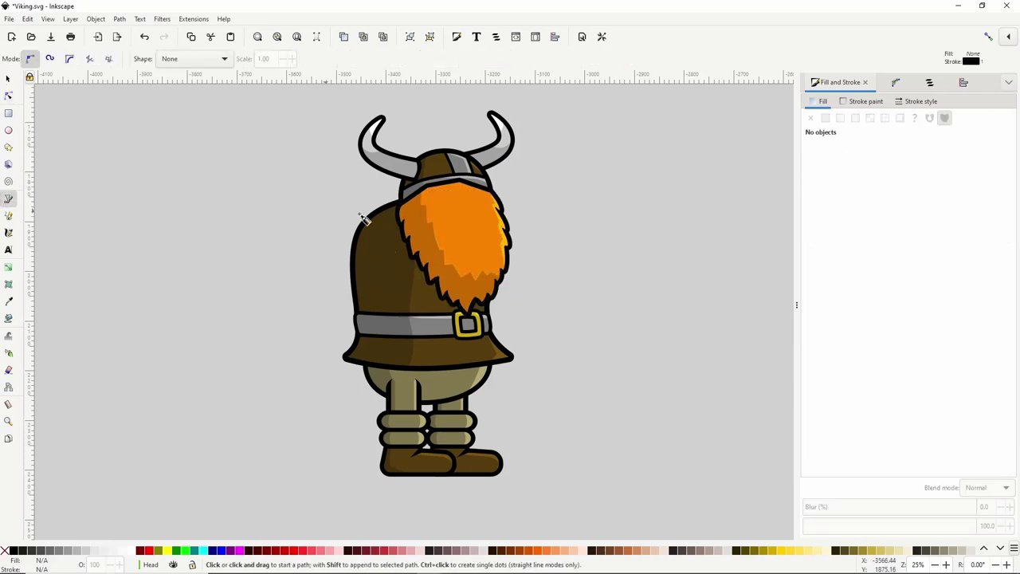
left_click(431, 186)
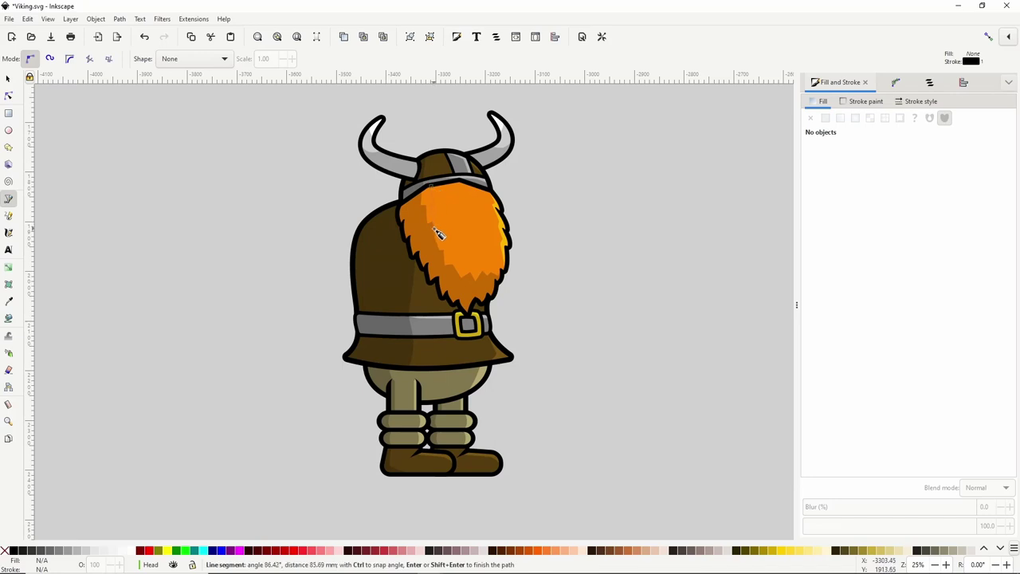
left_click_drag(476, 234, 483, 234)
left_click(490, 230)
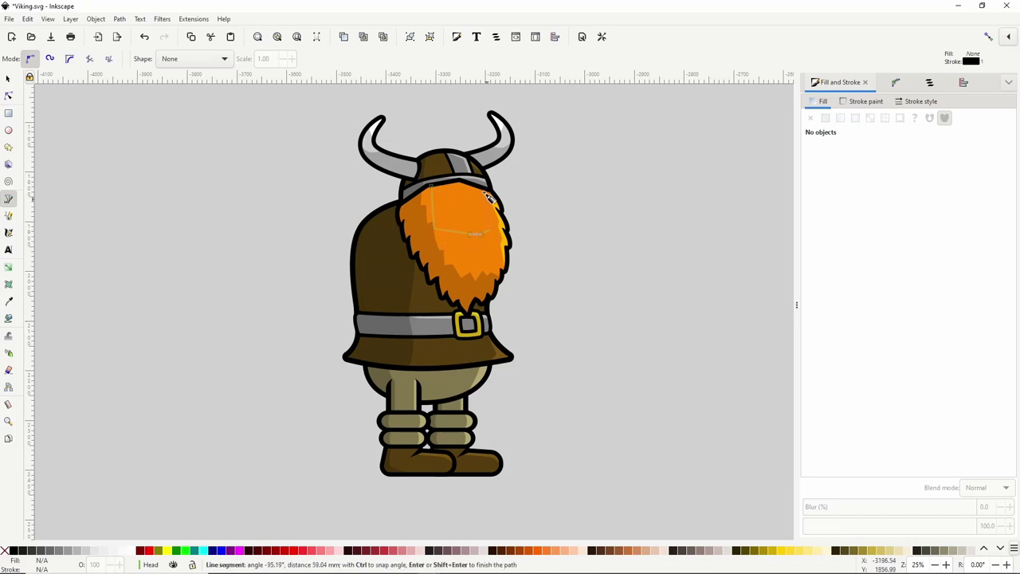
left_click(483, 188)
left_click(458, 181)
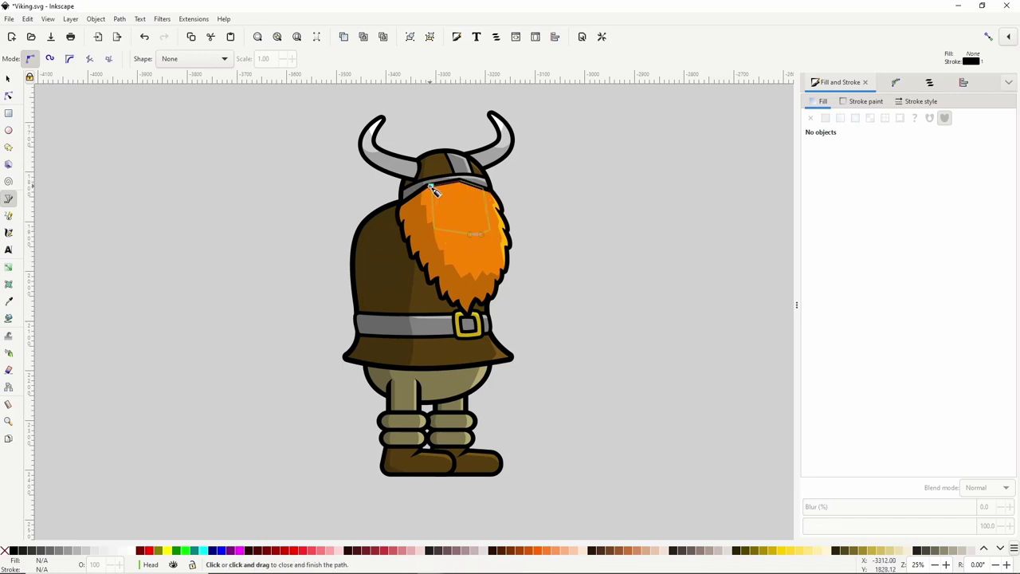
left_click(431, 186)
Smooth the lower corner nodes of the face shape and adjust the nodes so the chin becomes a rounded curve.
left_click(7, 96)
scroll(458, 221, "up", 1)
left_click_drag(453, 216, 385, 232)
left_click(392, 243)
left_click(191, 59)
scroll(466, 254, "up", 2)
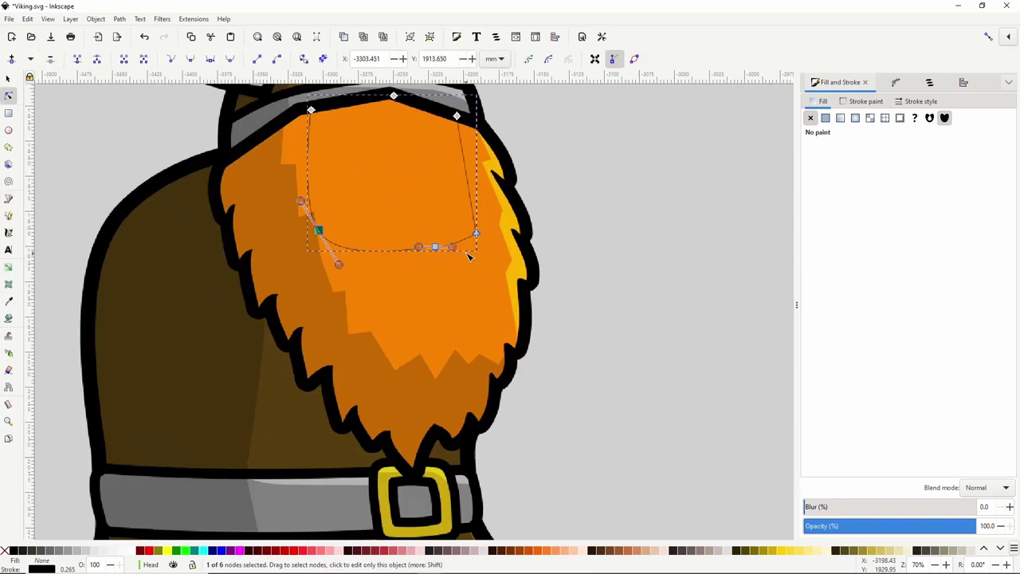
left_click(476, 233)
left_click(190, 59)
left_click_drag(495, 199, 489, 199)
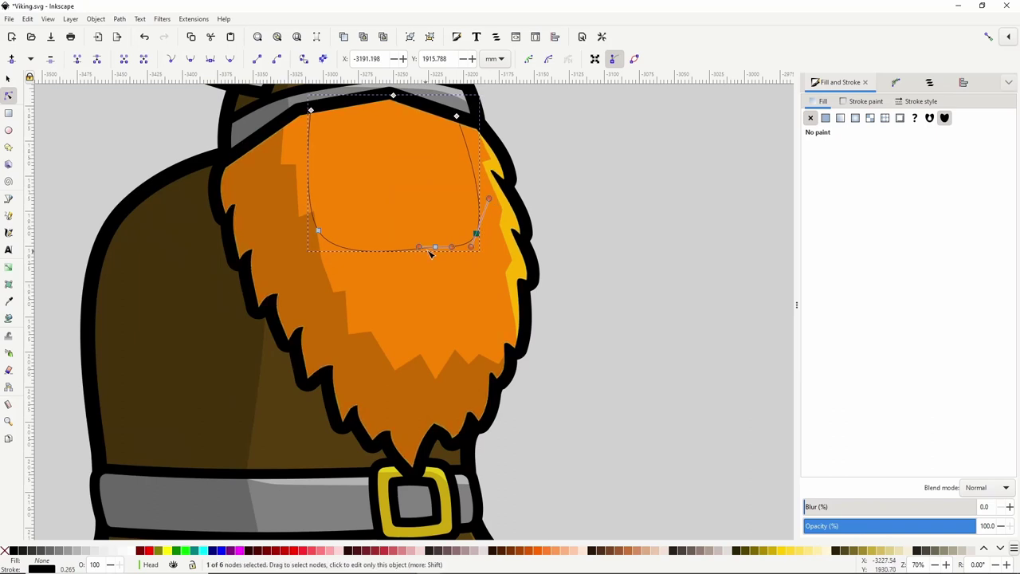
left_click_drag(435, 247, 435, 251)
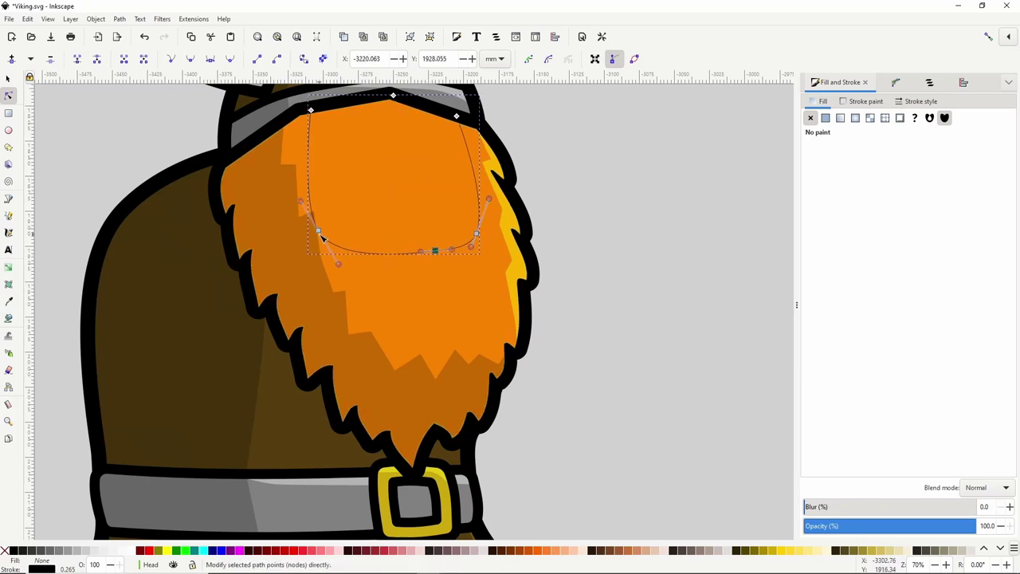
left_click_drag(318, 231, 328, 231)
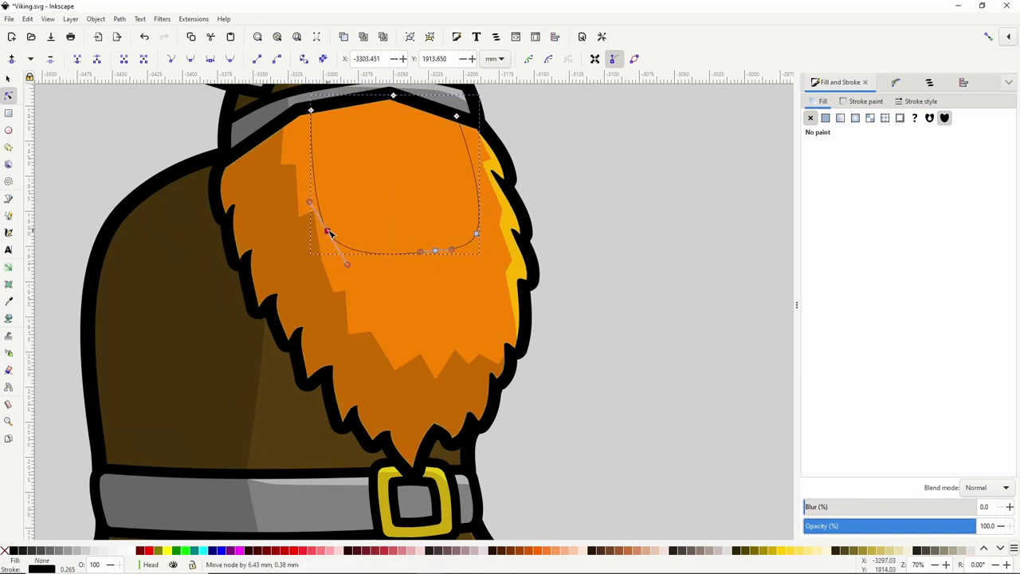
left_click(437, 254)
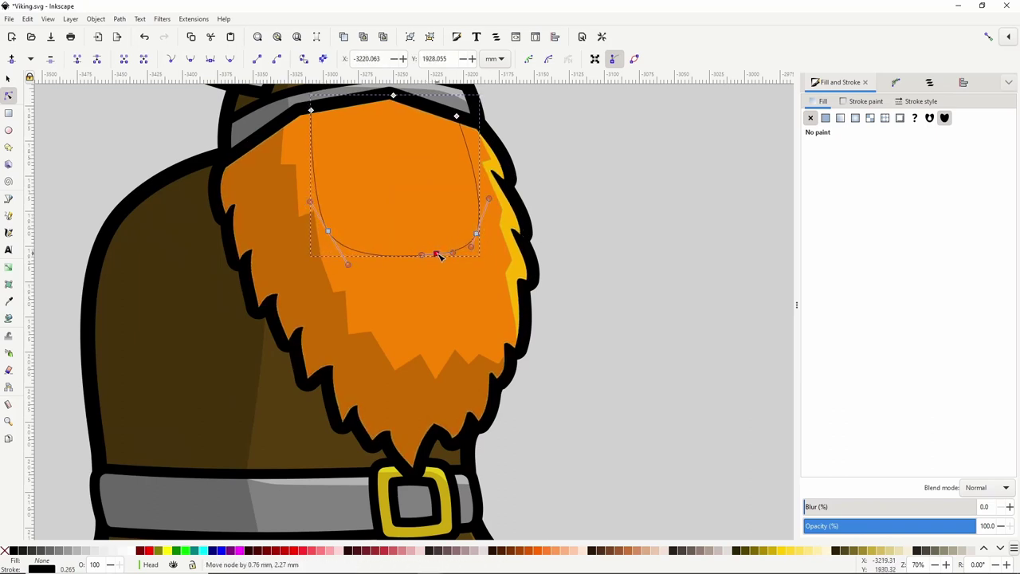
Remove the face shape's outline and give it a flat peach fill of ffc17c.
left_click(5, 550, "shift")
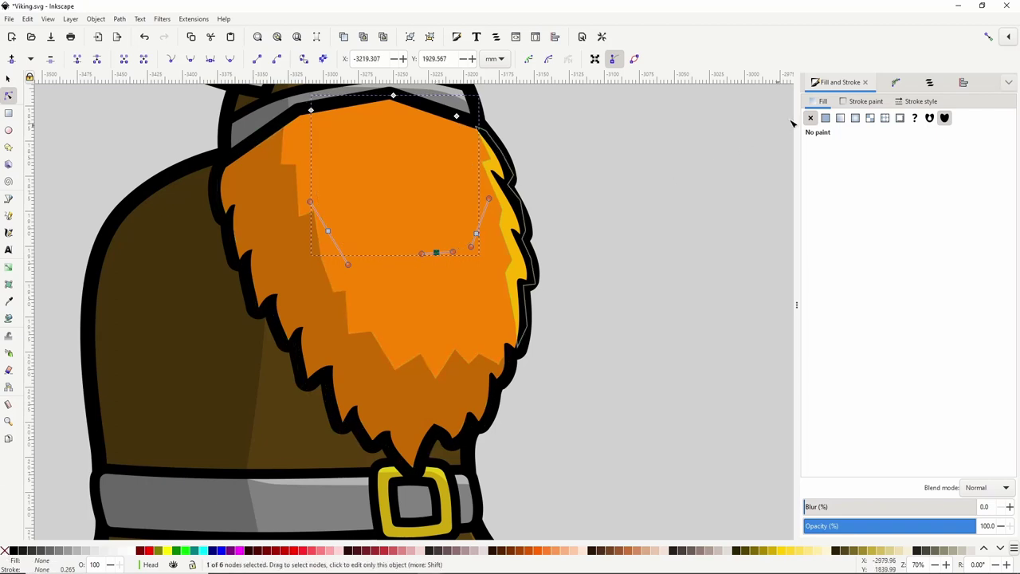
left_click(826, 118)
left_click(821, 192)
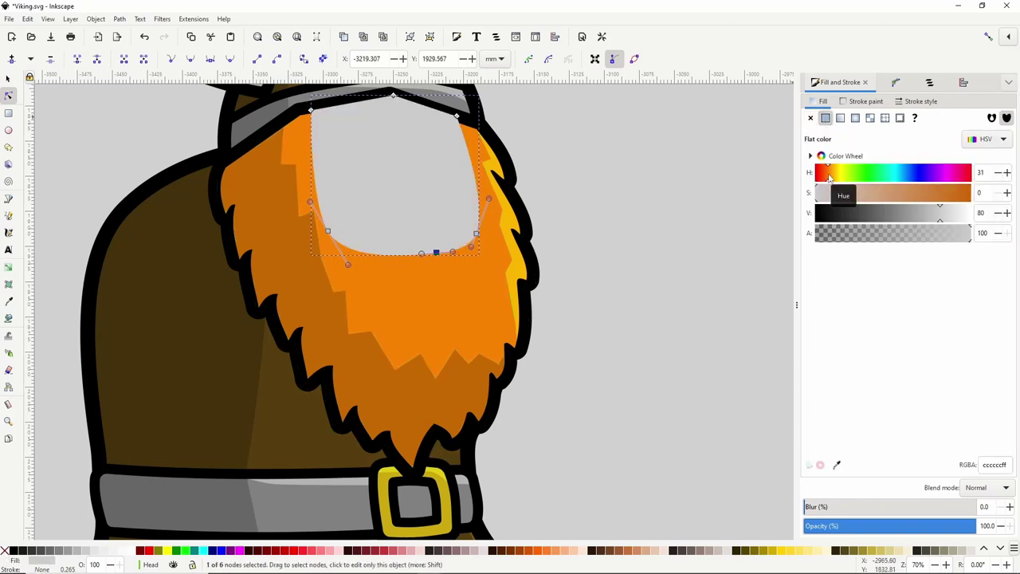
left_click_drag(838, 192, 972, 213)
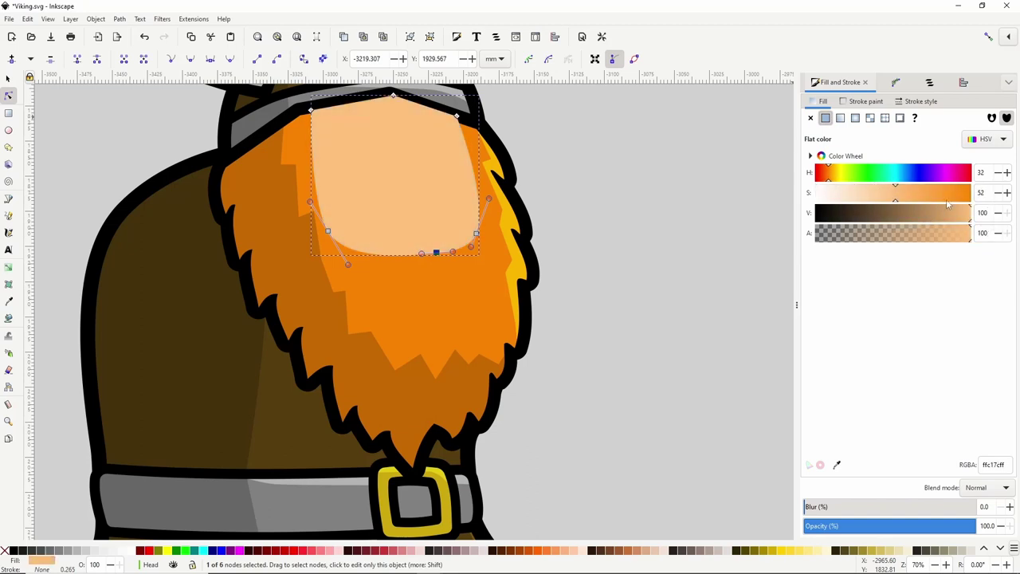
Add a thick black linked offset around the face as its outline and convert the offset to a path.
key("ctrl+alt+j")
left_click(14, 550)
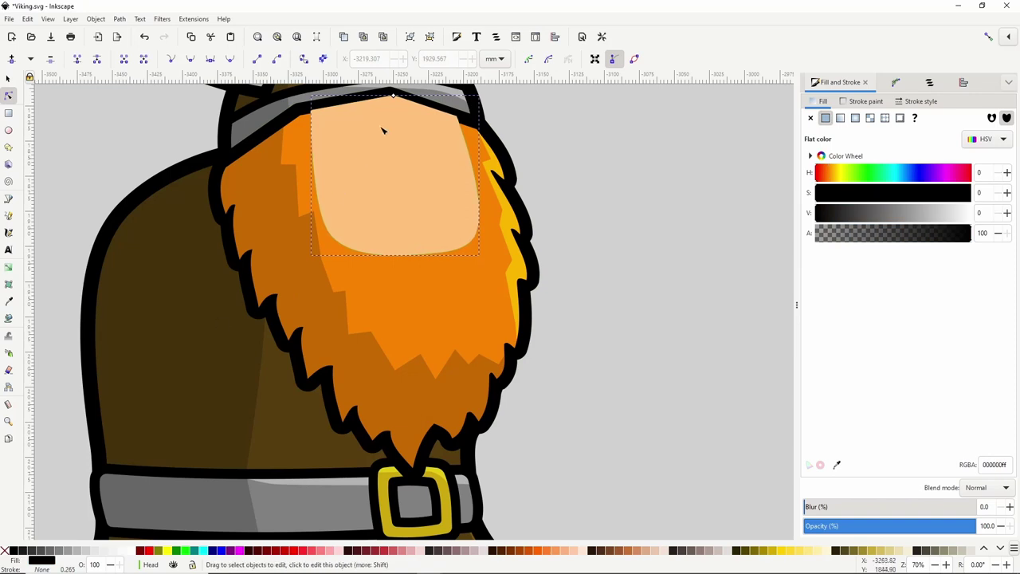
left_click_drag(393, 96, 388, 87)
scroll(406, 197, "down", 3)
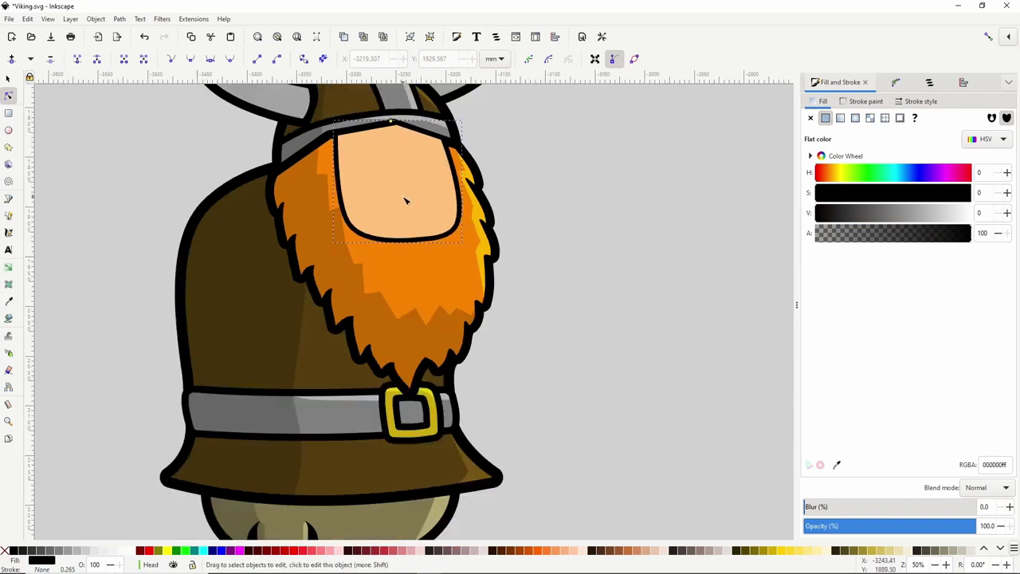
left_click_drag(409, 165, 375, 211)
scroll(392, 226, "up", 2)
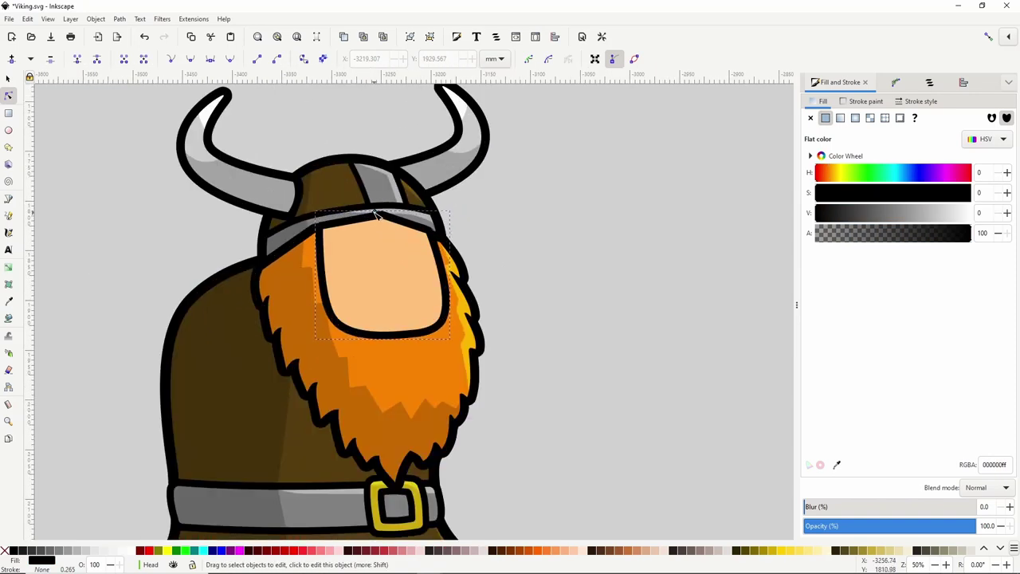
left_click(378, 215)
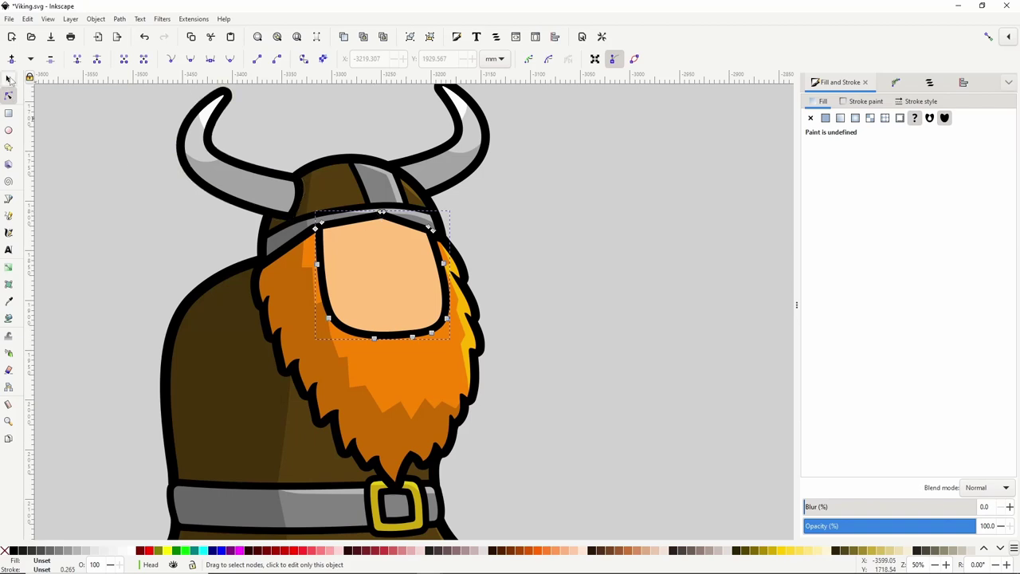
Group the six beard and face objects and lower the group behind the helmet brim.
left_click(8, 78)
left_click_drag(521, 502, 242, 209)
right_click(395, 349)
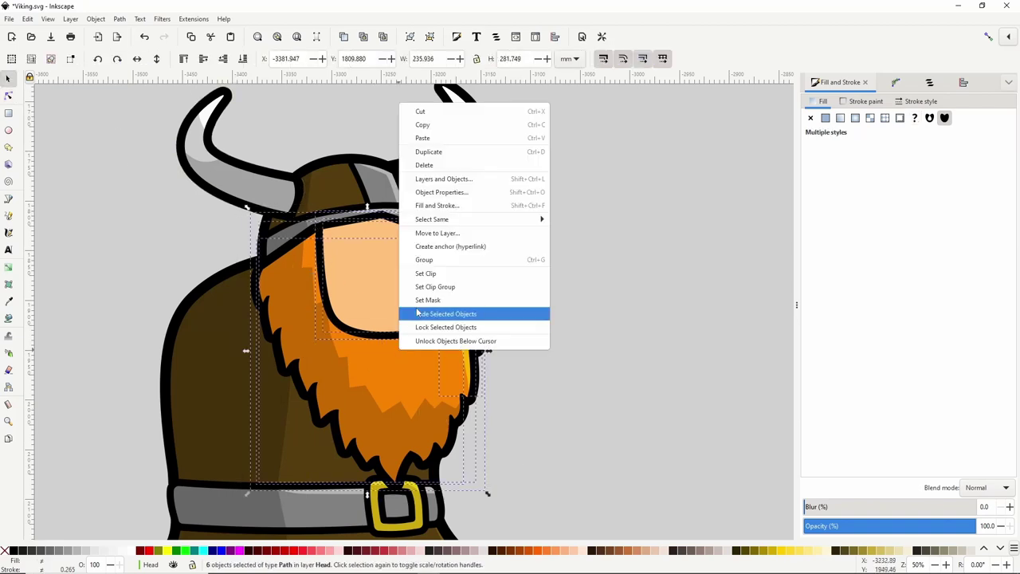
left_click(441, 263)
left_click(222, 59)
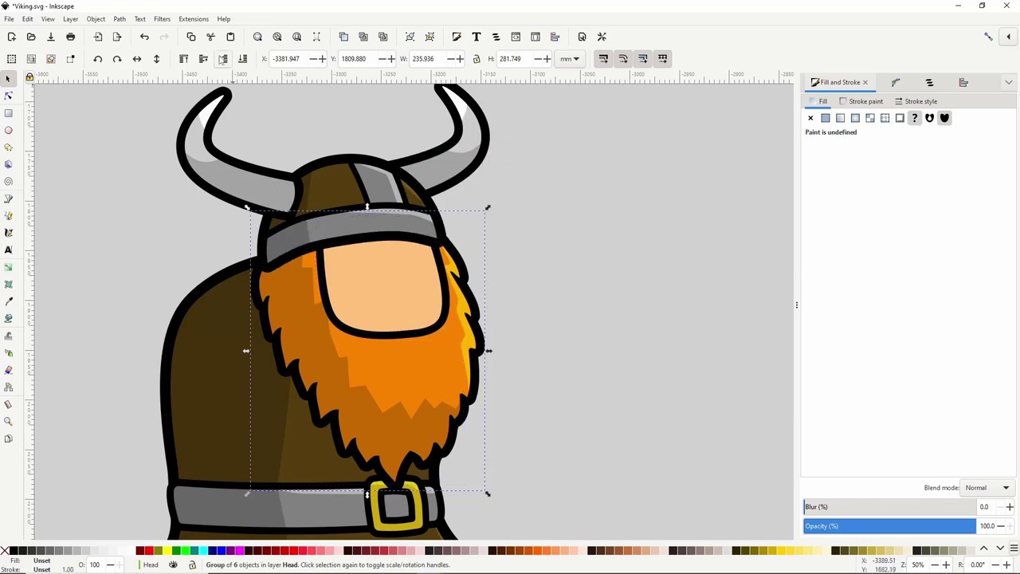
Narrow the beard and face group from its left side to about 232 mm wide, then deselect it.
left_click_drag(248, 352, 252, 353)
scroll(473, 336, "down", 2)
left_click_drag(518, 380, 494, 271)
left_click(531, 225)
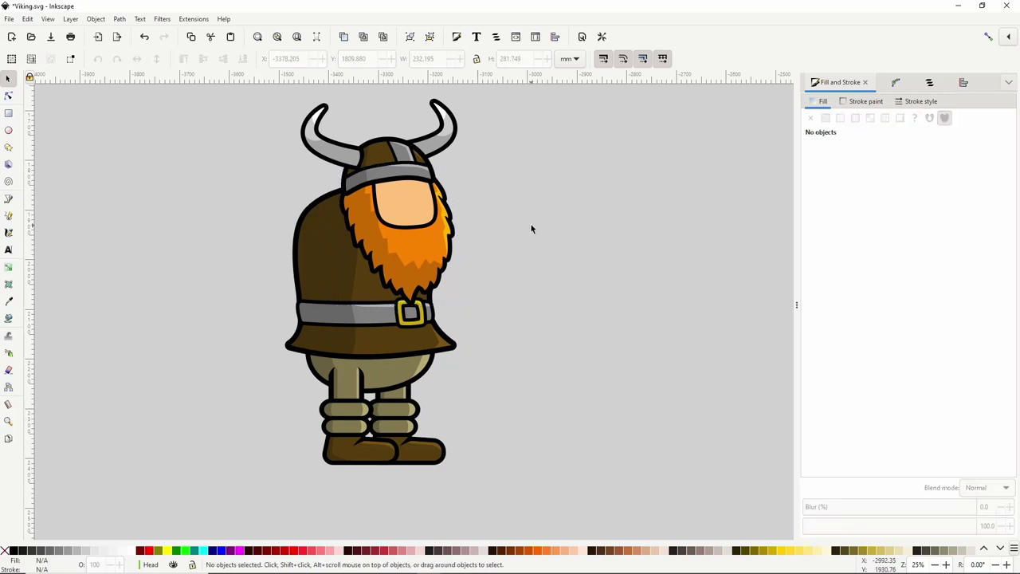
Draw an eye ellipse of about 20 by 12 mm radii on the face's left side, fill it e6e6e6, and tilt it slightly clockwise.
left_click(9, 131)
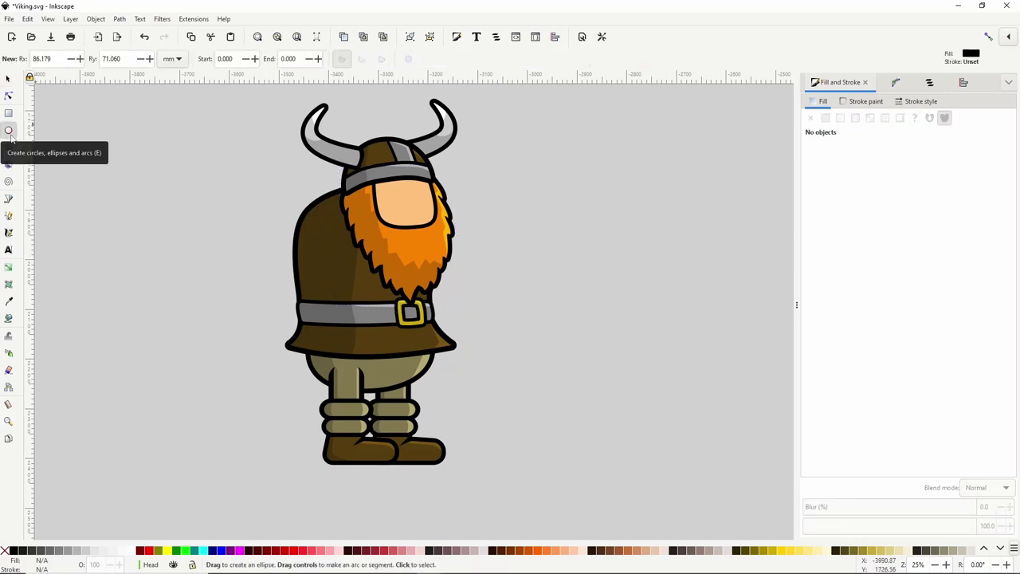
scroll(408, 195, "up", 1)
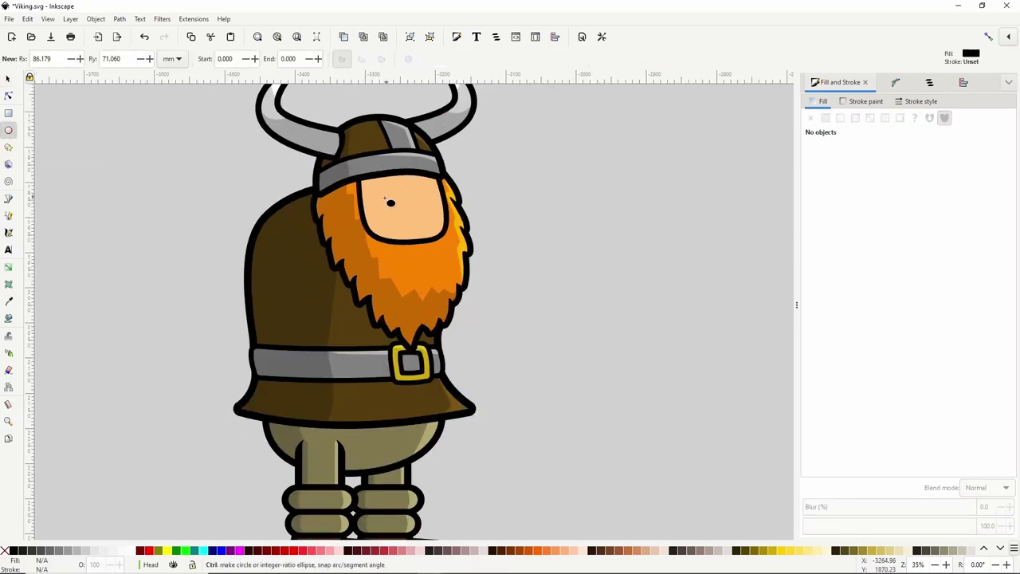
left_click_drag(368, 190, 396, 205)
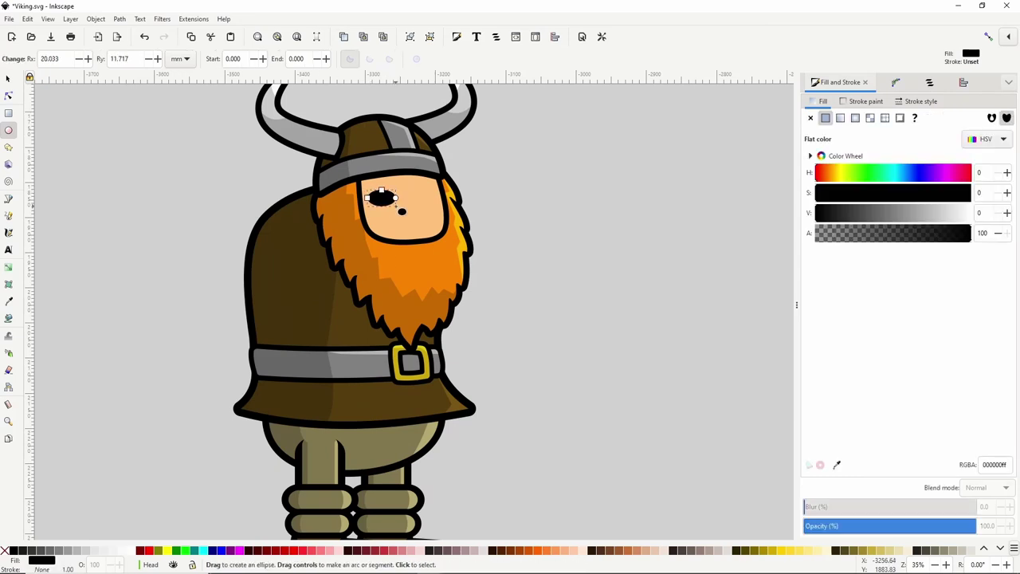
left_click(95, 550)
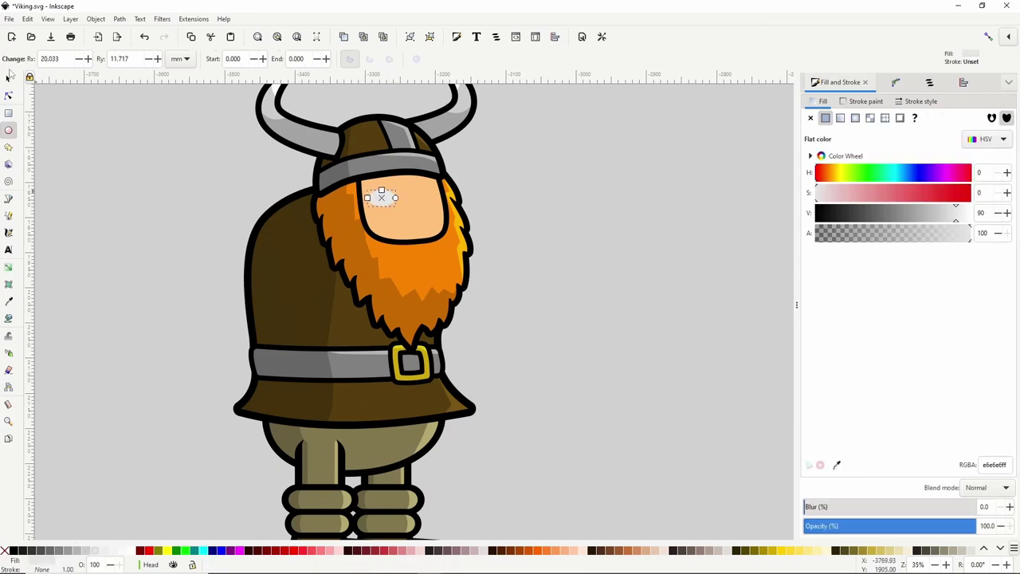
left_click(9, 78)
left_click(379, 204)
left_click_drag(399, 209, 407, 177)
Draw a black pupil circle with a radius of about 4.5 mm in the right half of the eye and adjust its position.
left_click(9, 130)
scroll(376, 223, "up", 2)
left_click(14, 550)
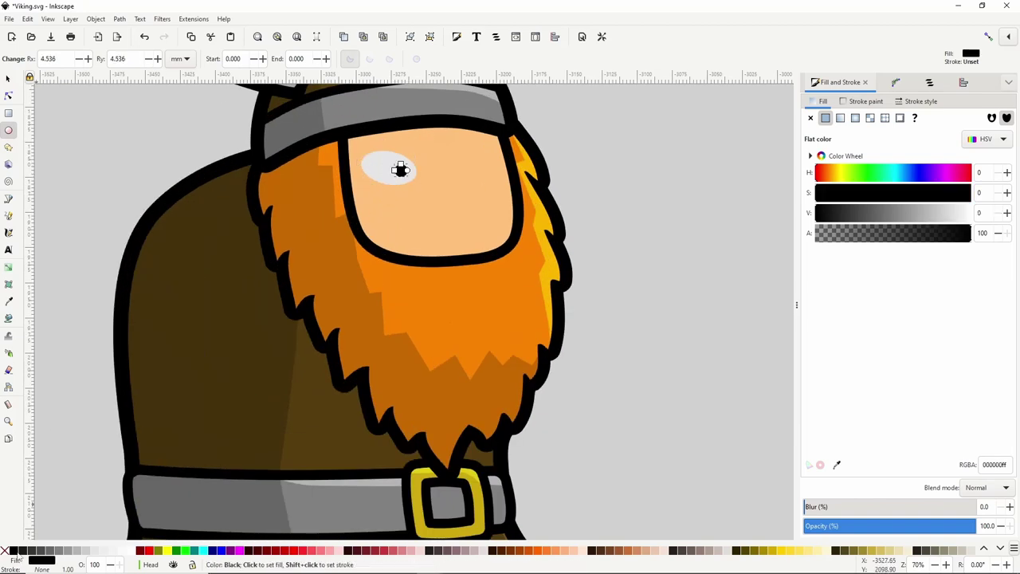
left_click(372, 162)
left_click(401, 172)
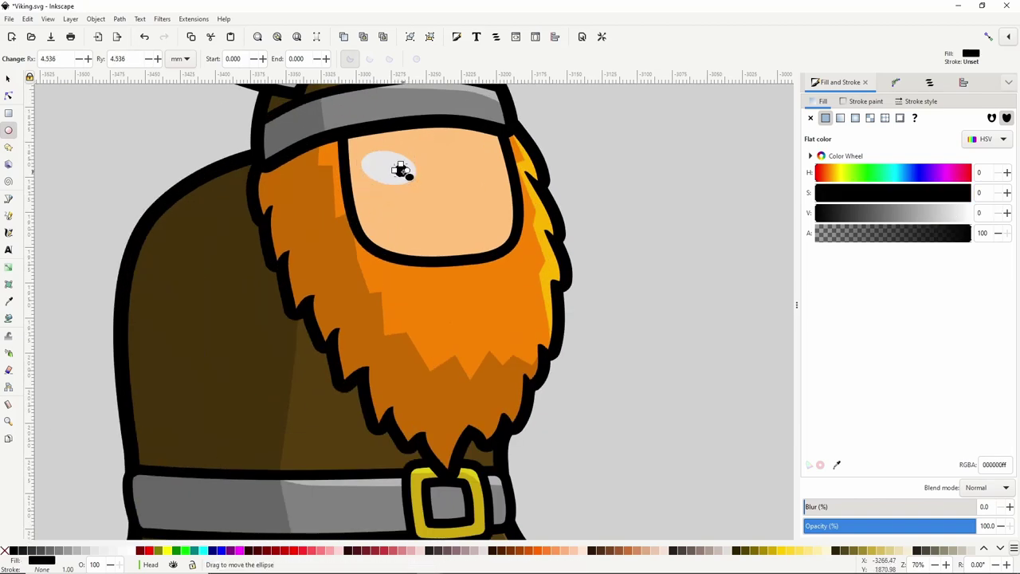
Create a black linked offset of the eye ellipse, outset by about 5.3 pt, as the eye's thick outline.
left_click(377, 161)
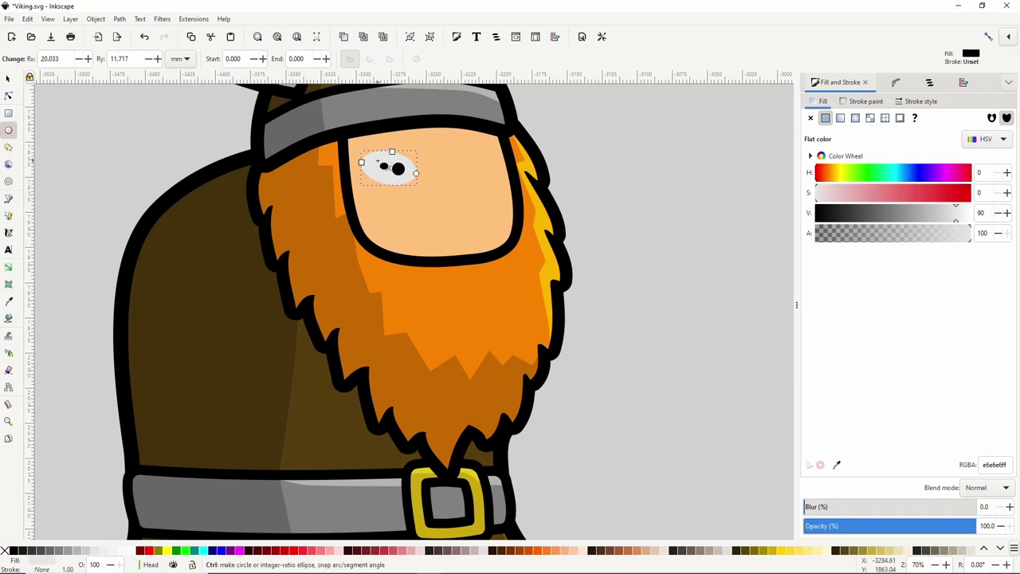
key("ctrl+shift+c")
left_click(15, 551)
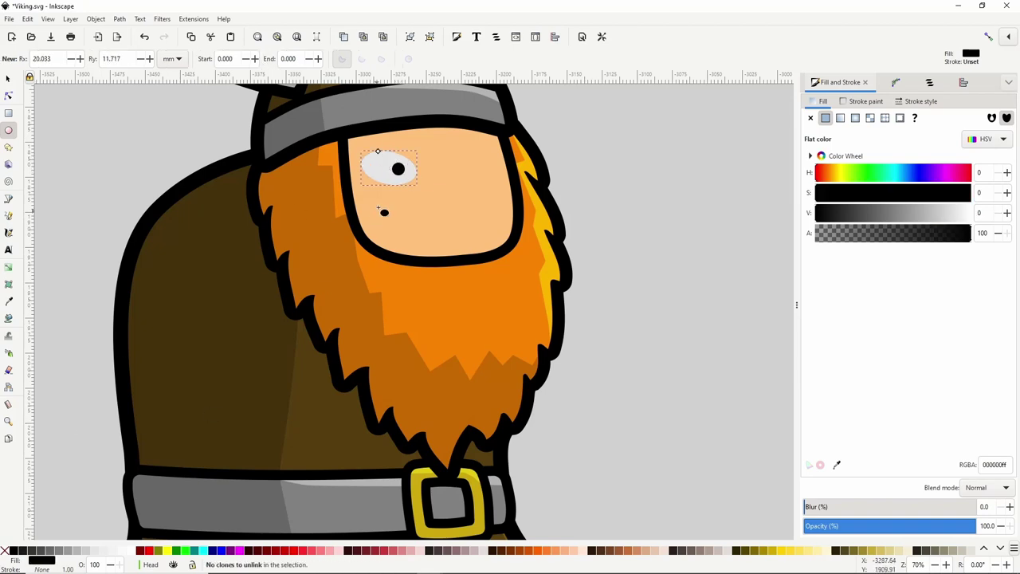
left_click_drag(377, 151, 379, 148)
Convert the eye's outline offset, white ellipse and pupil to paths.
left_click(8, 79)
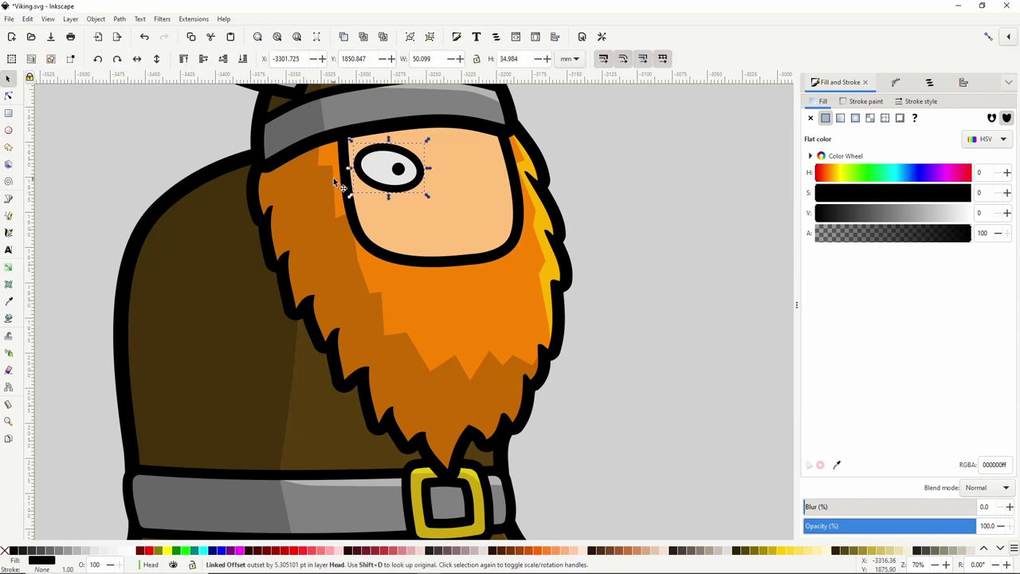
left_click(377, 168, "shift")
left_click(399, 168, "shift")
left_click(119, 19)
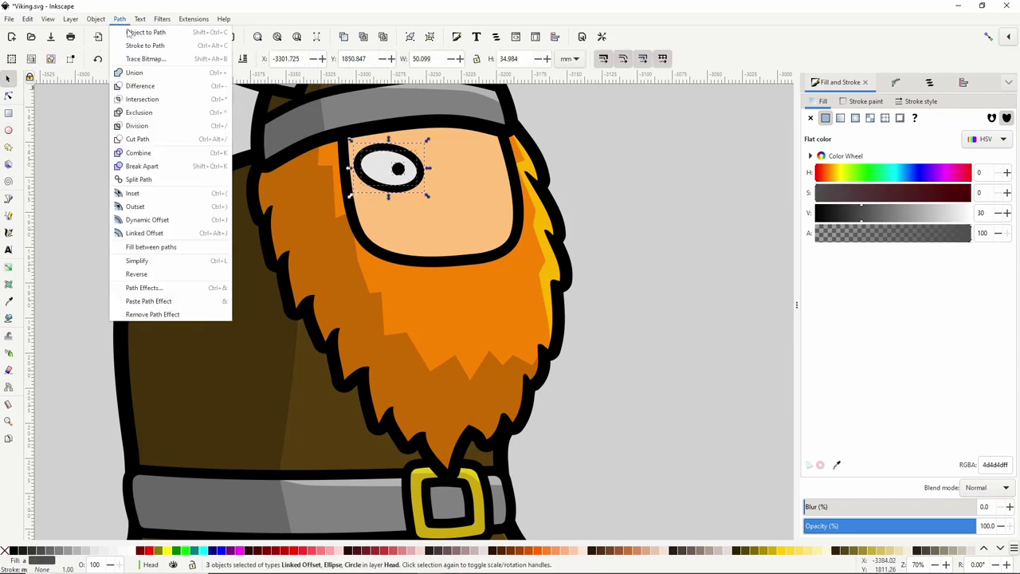
left_click(140, 33)
Draw a closed shadow shape over the eye's upper half and give it a gray b3b3b3 fill without an outline.
left_click(16, 200)
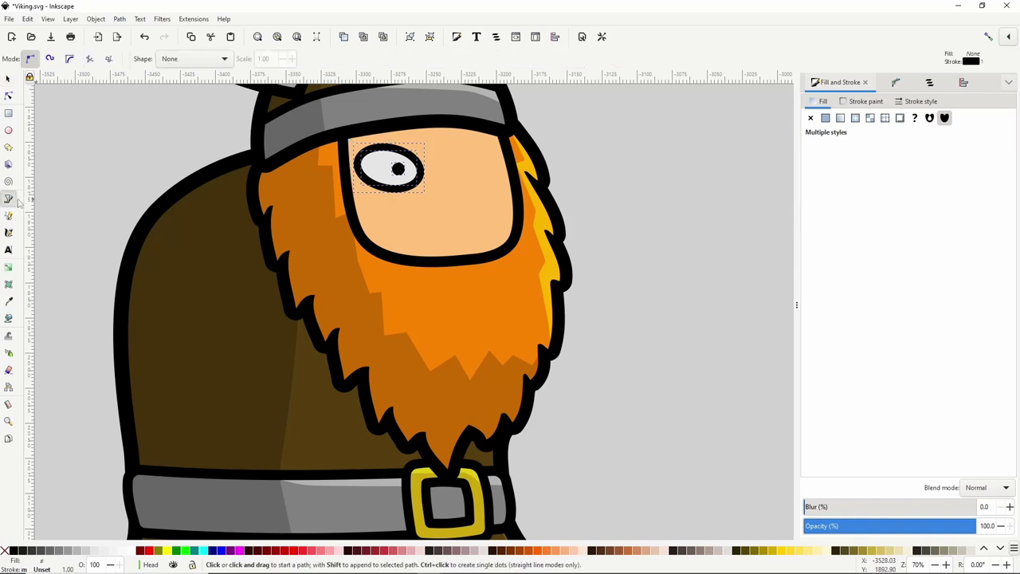
left_click(361, 162)
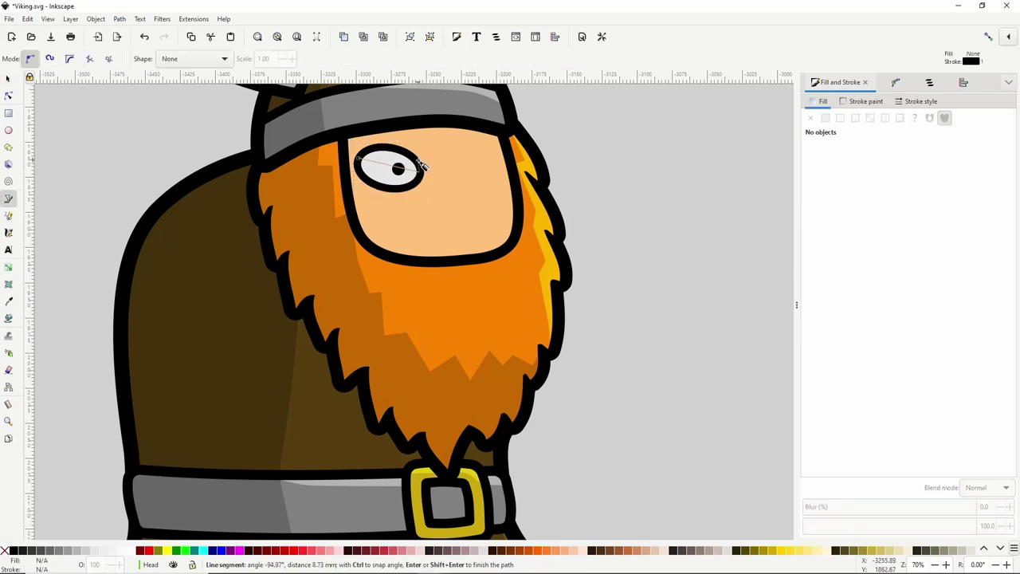
left_click(362, 162)
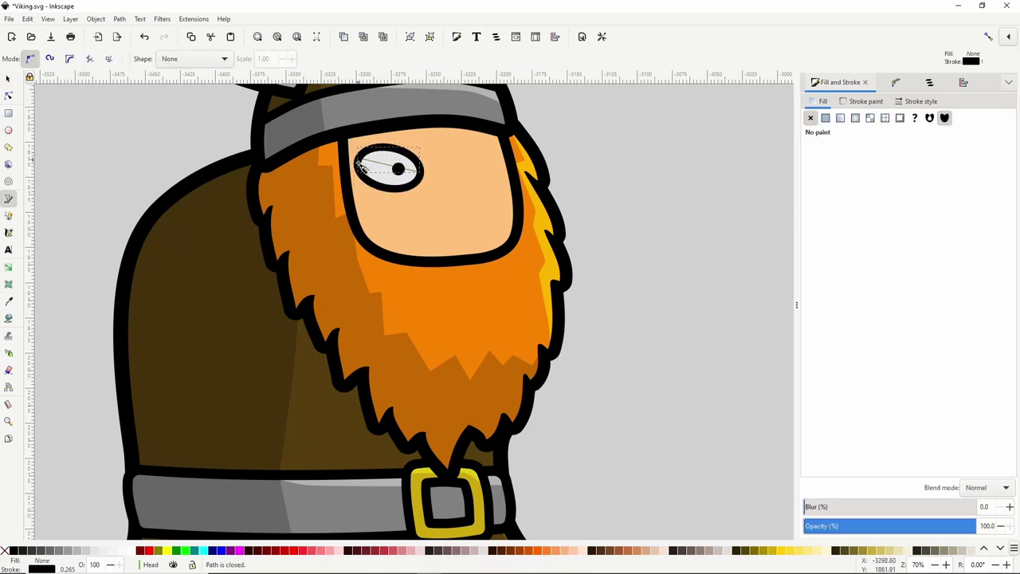
left_click(74, 549)
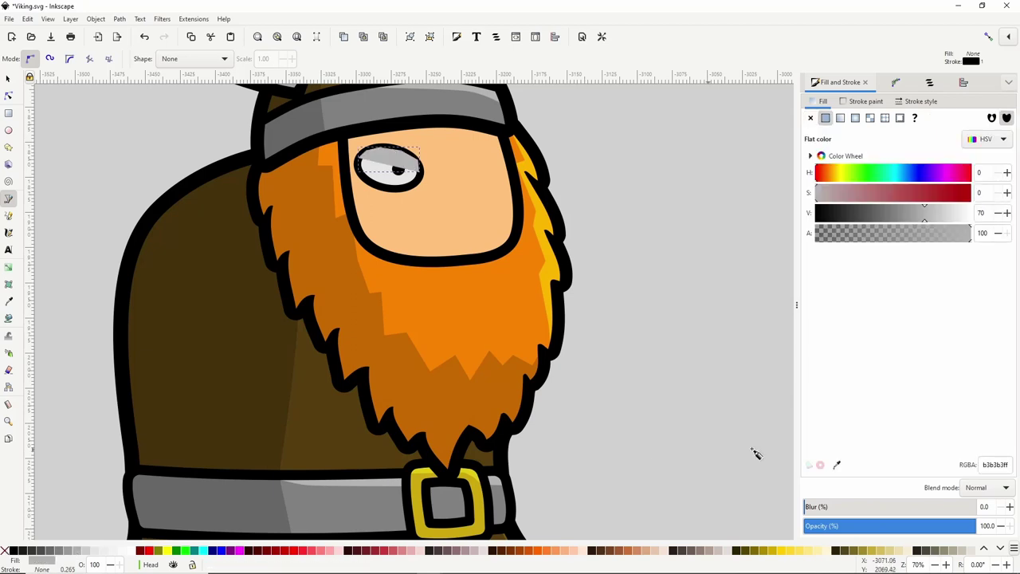
Set the eye shadow's blend mode to Multiply and its fill to 20% Gray.
left_click(971, 488)
left_click(965, 504)
left_click(81, 550)
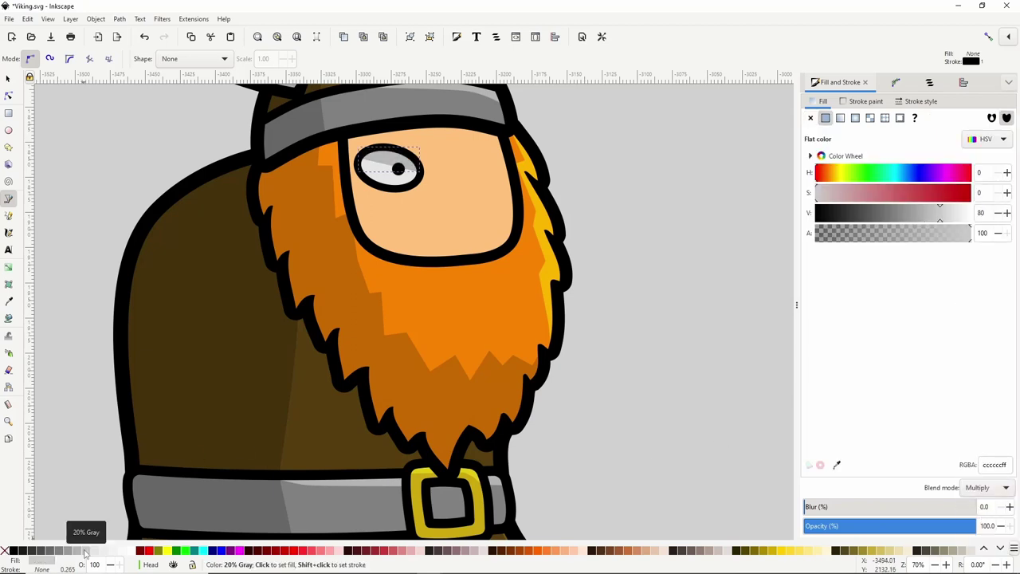
Select the eye's outline, white, pupil and shadow and group the four objects.
left_click(9, 78)
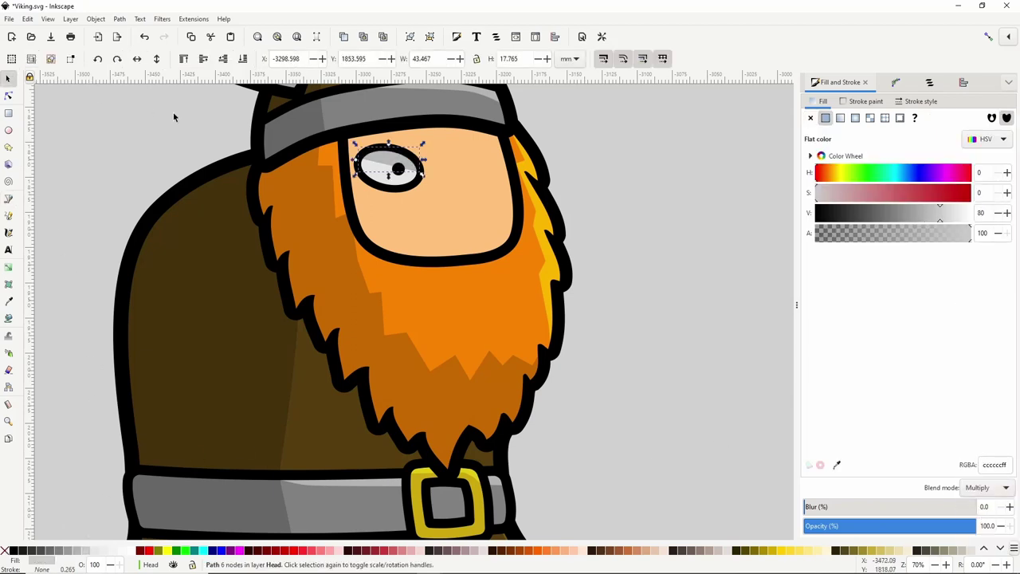
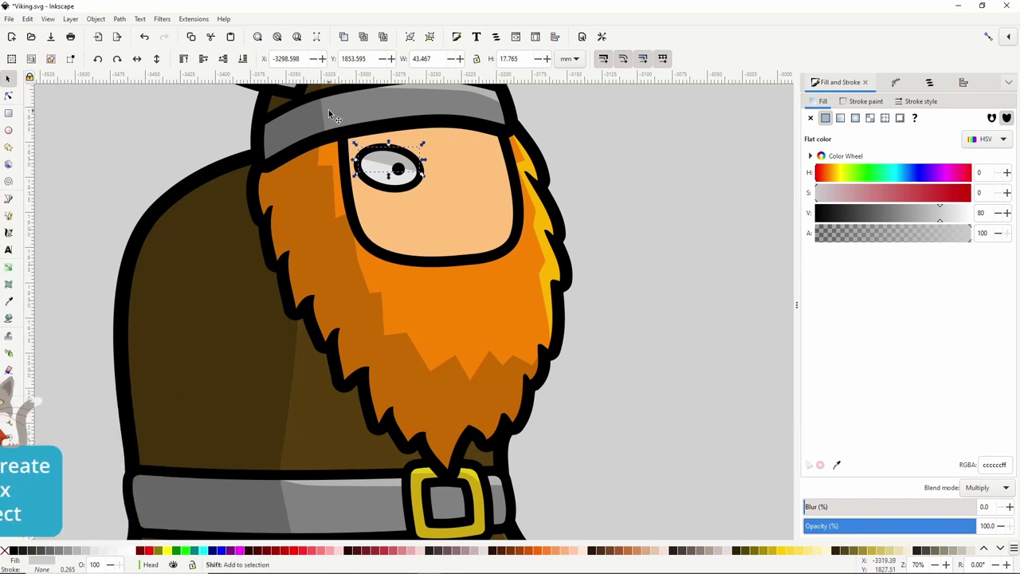
left_click_drag(330, 112, 448, 205)
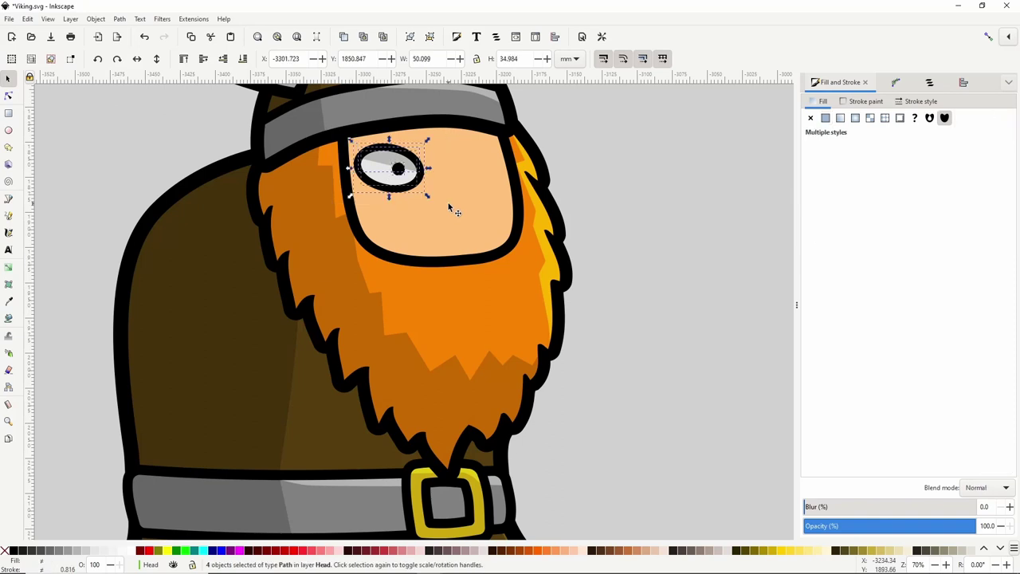
right_click(409, 178)
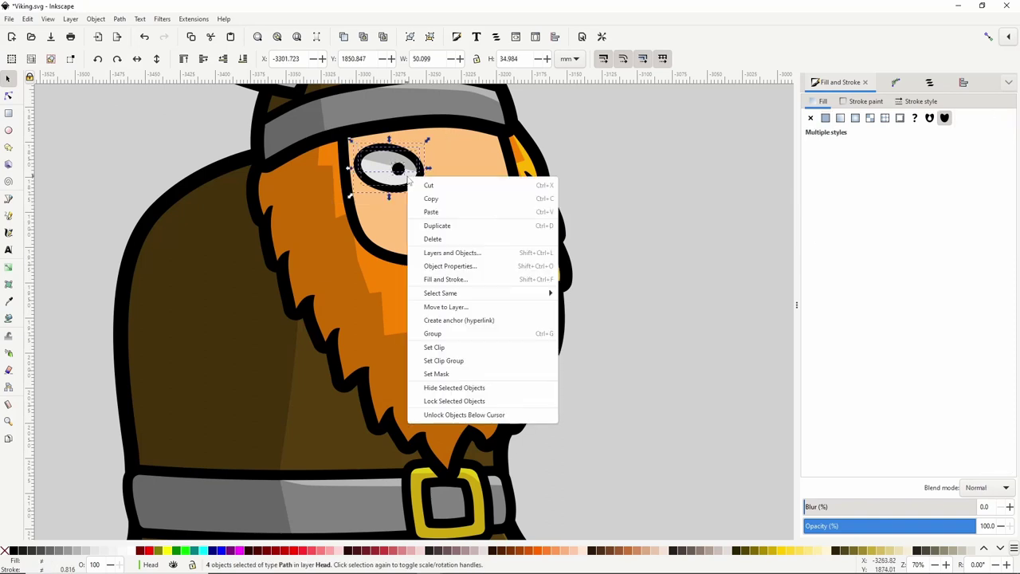
left_click(438, 333)
Draw a closed eyebrow shape slanting down across the eye's upper edge and make its segments editable as curves.
key("b")
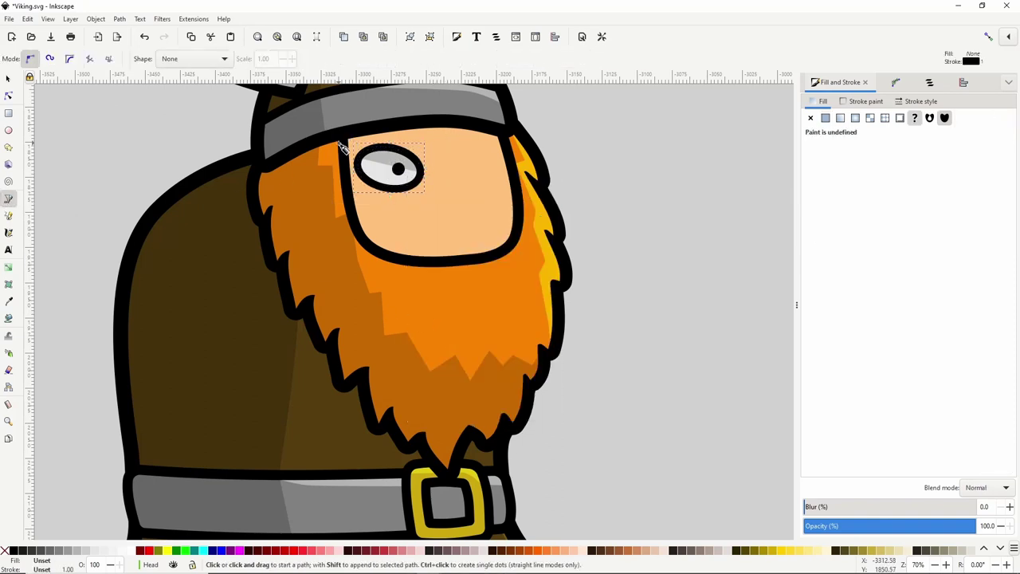
left_click(341, 142)
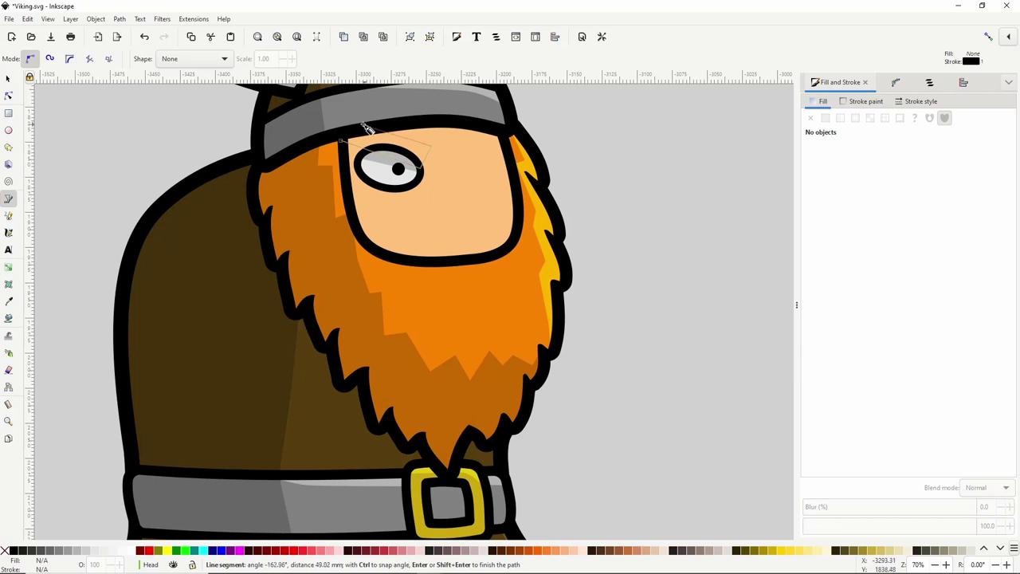
left_click(341, 141)
left_click(8, 95)
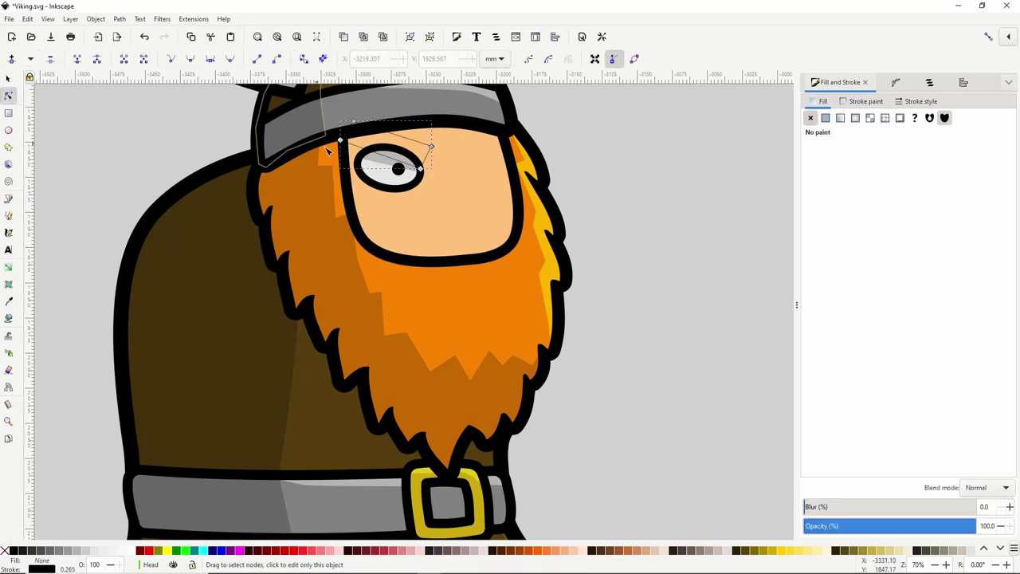
scroll(358, 145, "up", 1)
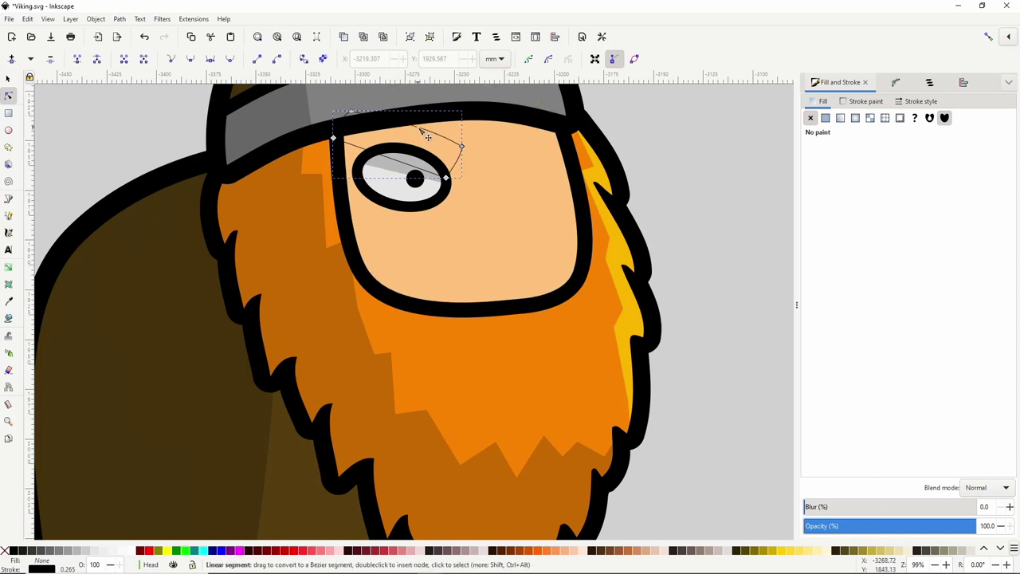
left_click(395, 161)
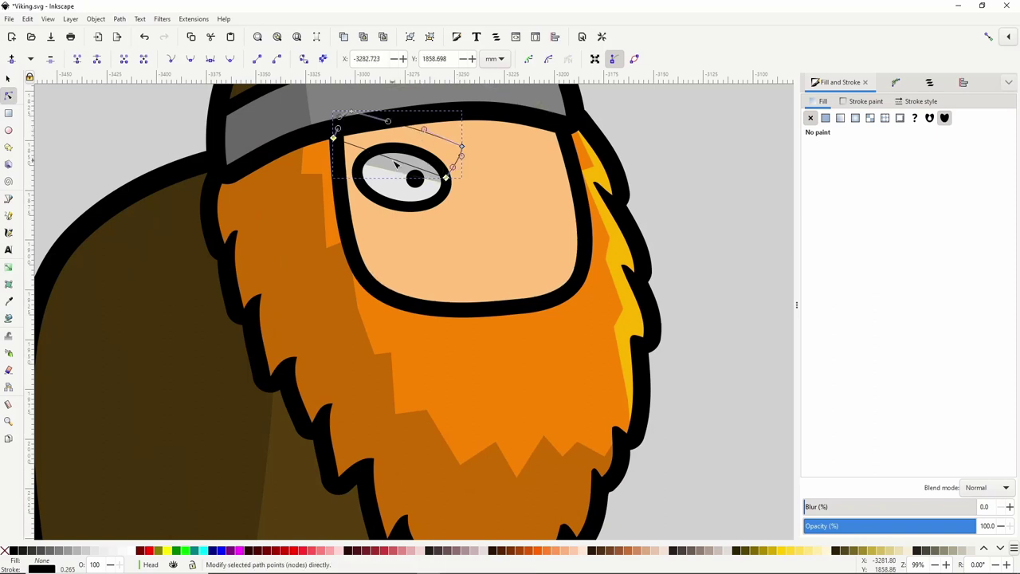
Remove the eyebrow's stroke and fill it with the orange f88300 sampled from the beard.
left_click(4, 552, "shift")
left_click(8, 300)
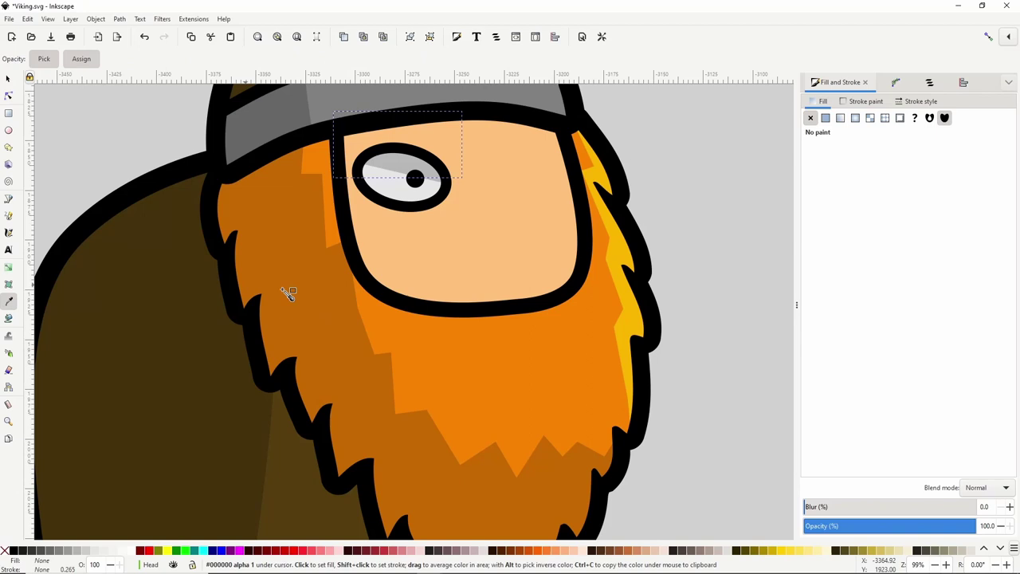
left_click(423, 350)
Create a black outset linked offset behind the eyebrow as its thick outline and convert it to a path.
key("ctrl+alt+j")
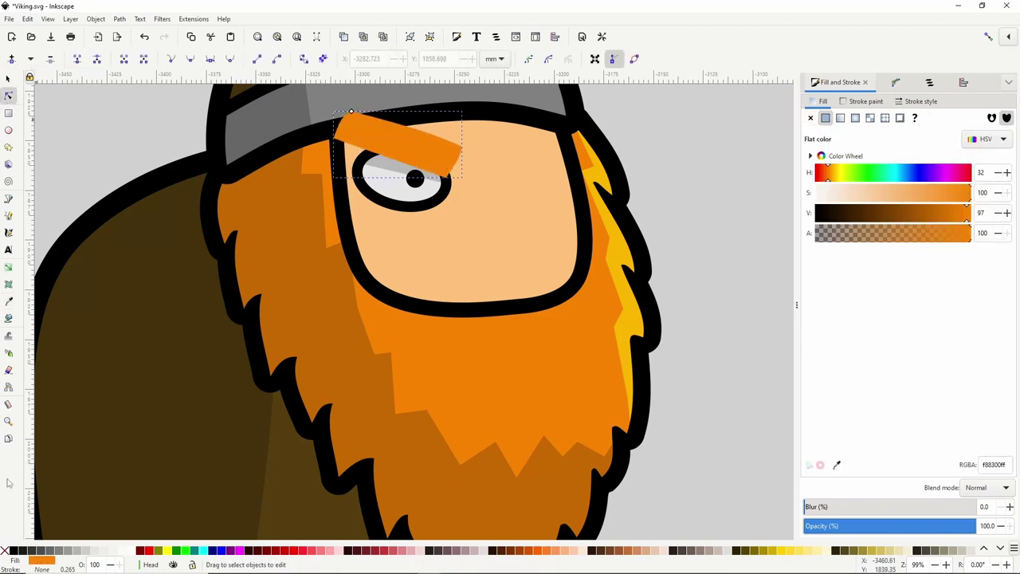
key("ctrl+shift+v")
left_click_drag(352, 111, 347, 103)
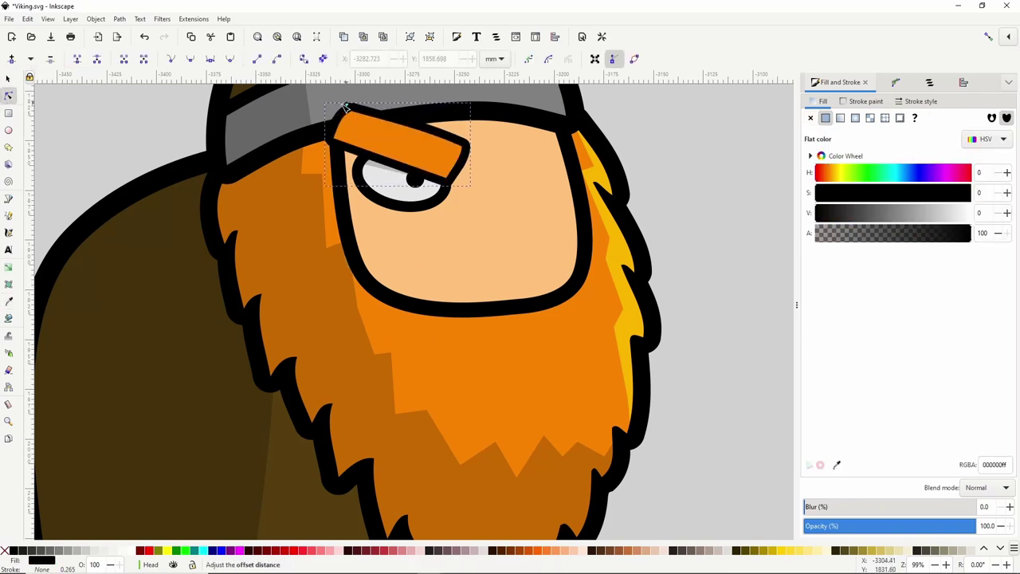
left_click(119, 19)
left_click(132, 34)
left_click_drag(446, 214, 440, 259)
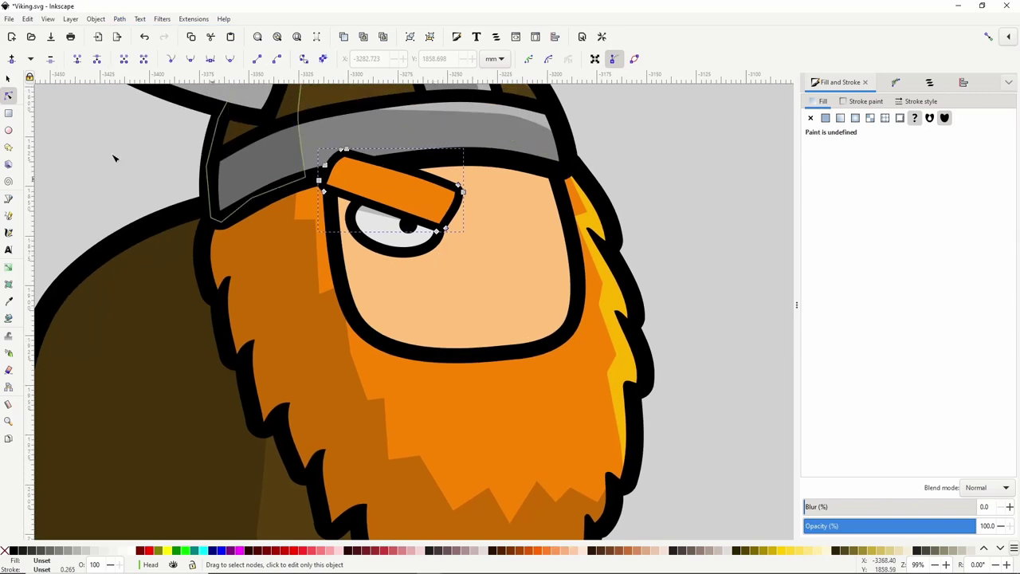
Select the eyebrow with its outline, rotate both to a shallower slant and reposition them above the eye.
left_click(9, 79)
left_click(425, 200, "shift")
left_click(426, 200)
left_click_drag(467, 147, 457, 142)
left_click_drag(440, 182, 442, 179)
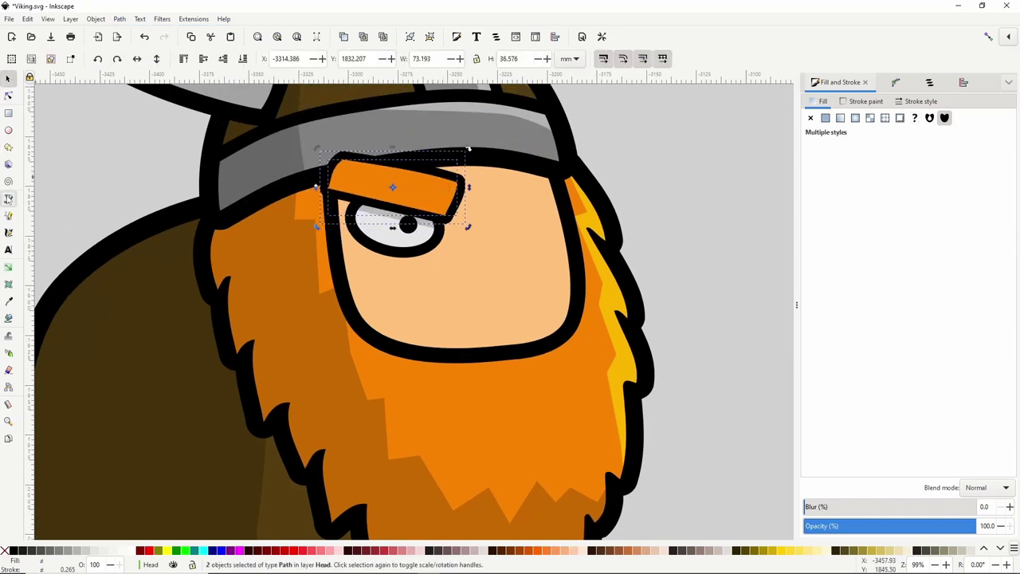
Draw a closed highlight shape covering the upper half of the eyebrow along its full length.
key("b")
left_click(330, 166)
left_click(458, 195)
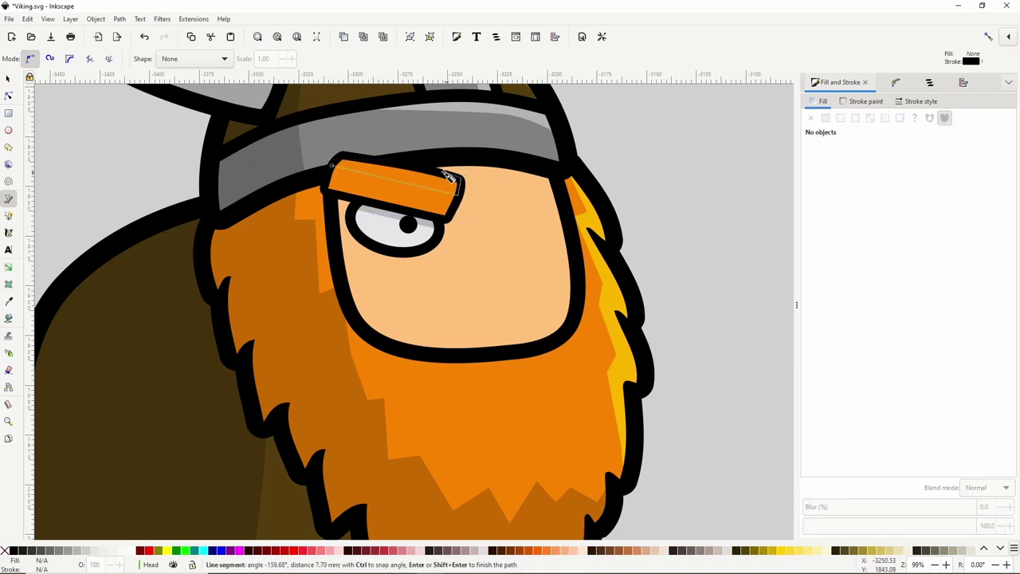
left_click(460, 178)
left_click(342, 154)
left_click(332, 166)
Give the eyebrow highlight a 30% Gray fill without a stroke and set its blend mode to Overlay.
left_click(6, 553, "shift")
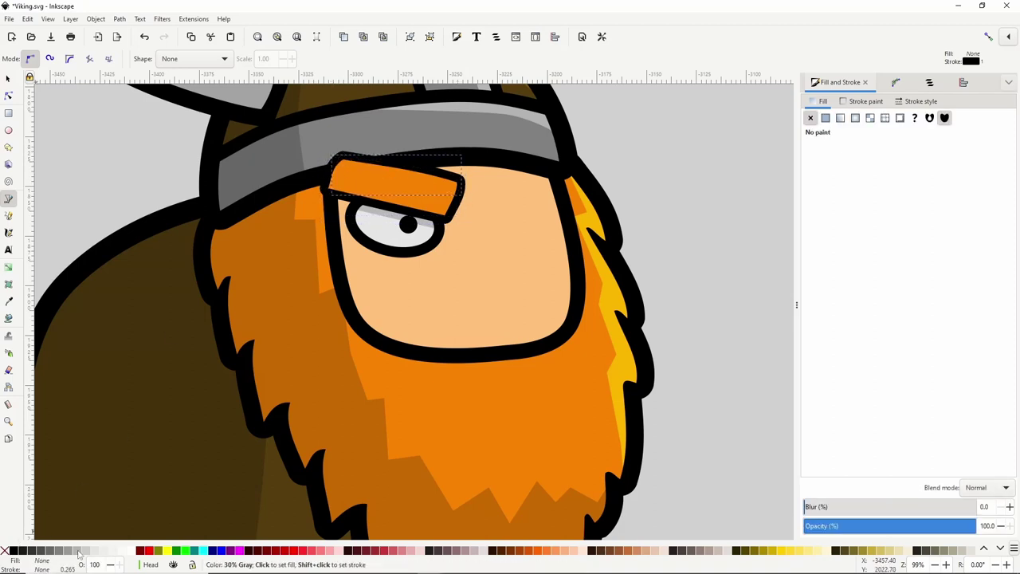
left_click(77, 550)
left_click(986, 488)
left_click(981, 502)
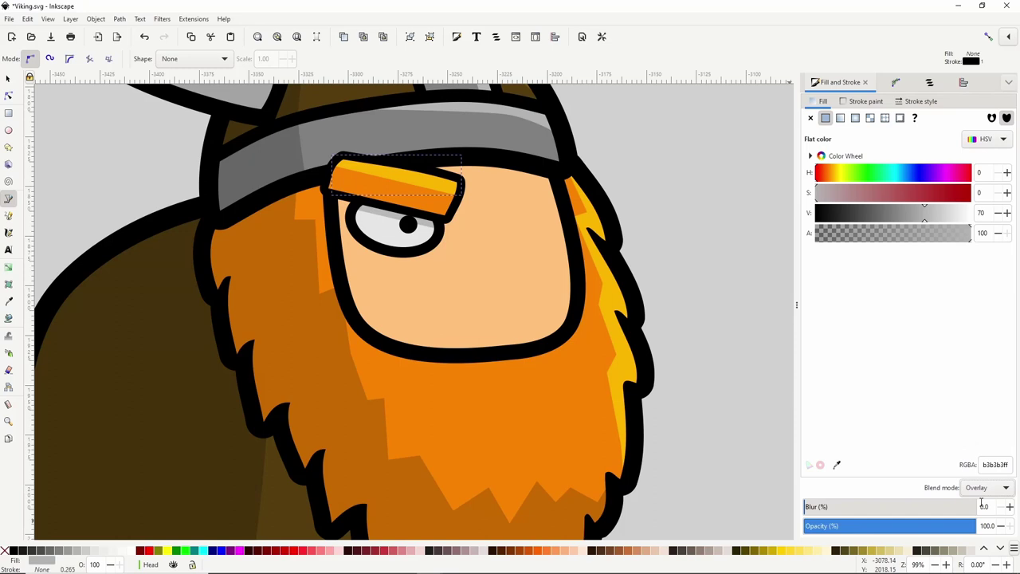
Select the eyebrow, its outline and its highlight and group the three objects.
scroll(461, 301, "down", 2)
left_click(8, 78)
left_click_drag(388, 215, 477, 265)
right_click(448, 243)
left_click(465, 402)
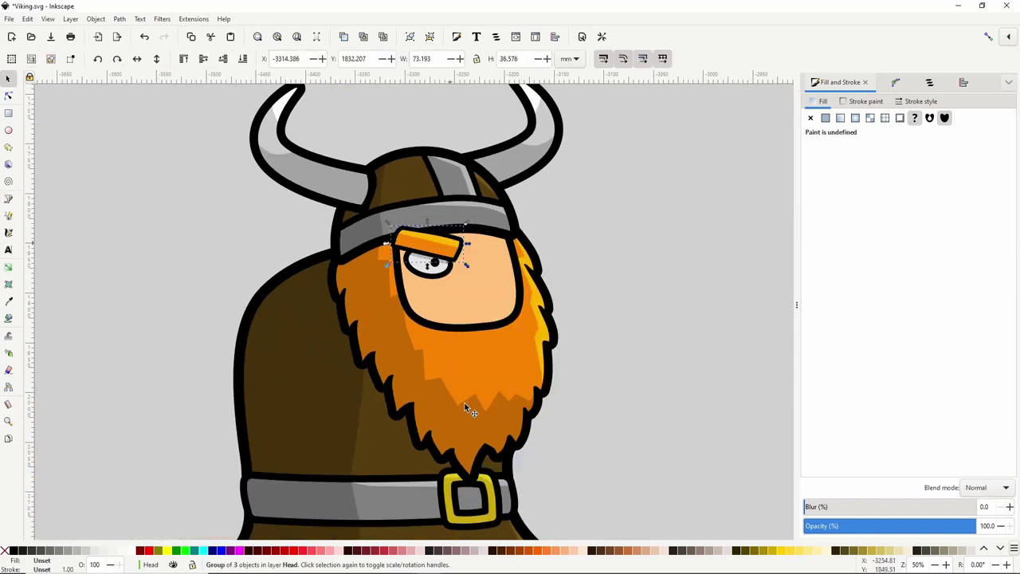
Duplicate the eye and eyebrow groups, flip the copies horizontally and place them on the right side of the face.
left_click(435, 263, "shift")
right_click(437, 267)
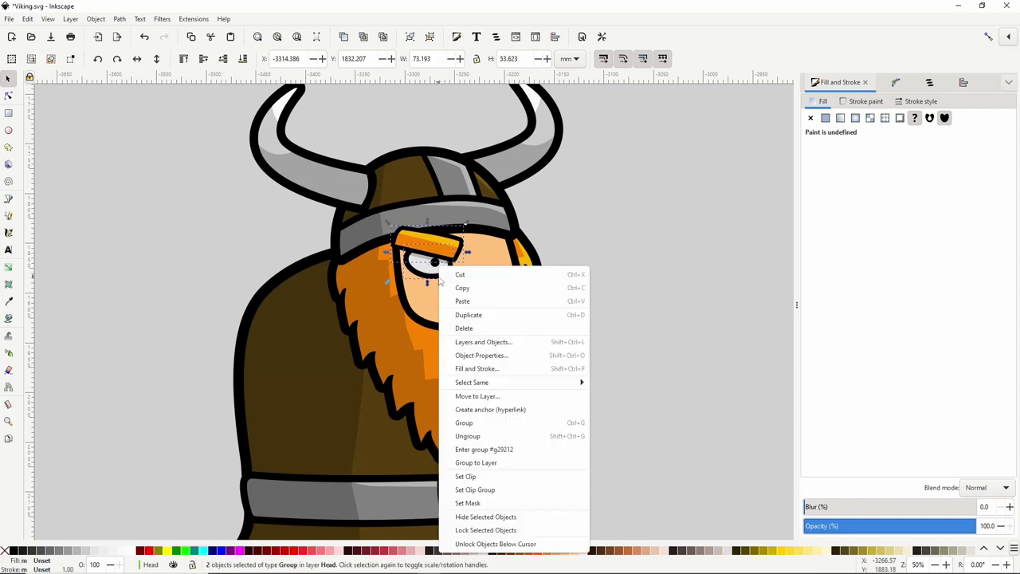
left_click(459, 317)
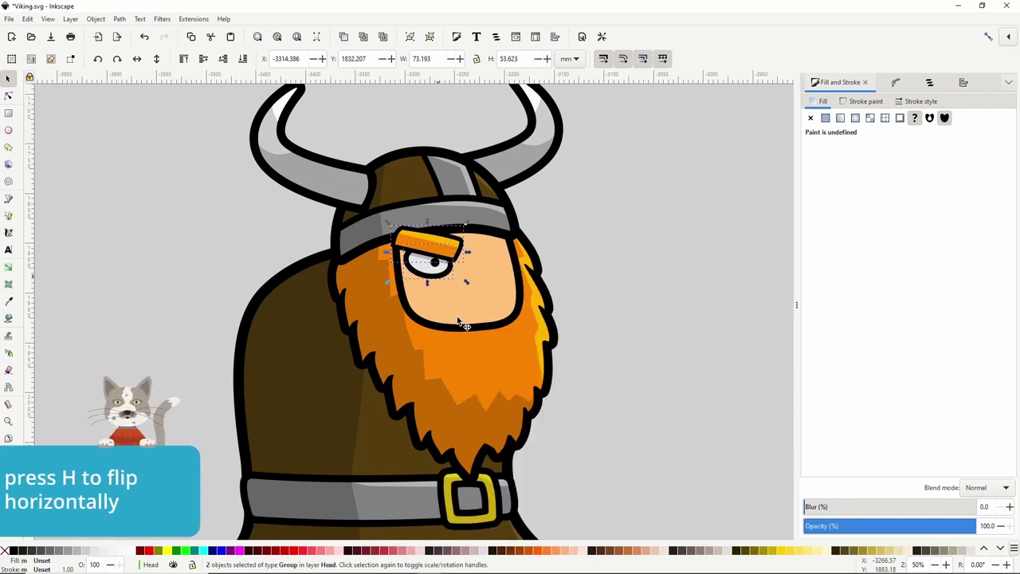
key("h")
left_click_drag(431, 253, 500, 246)
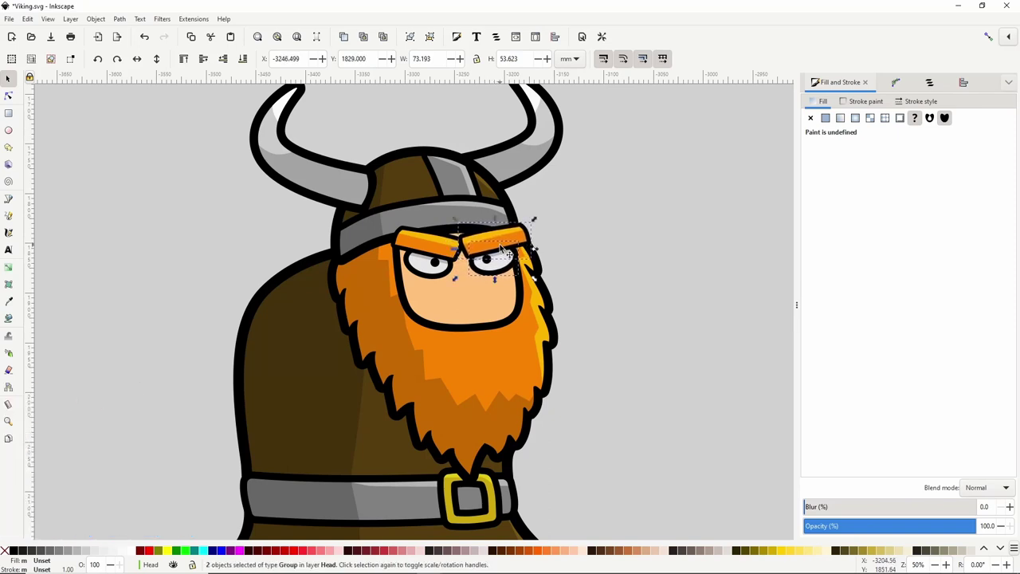
Shrink the mirrored eye and eyebrow to about 65.2 mm wide and 50.4 mm high.
left_click_drag(454, 279, 460, 279)
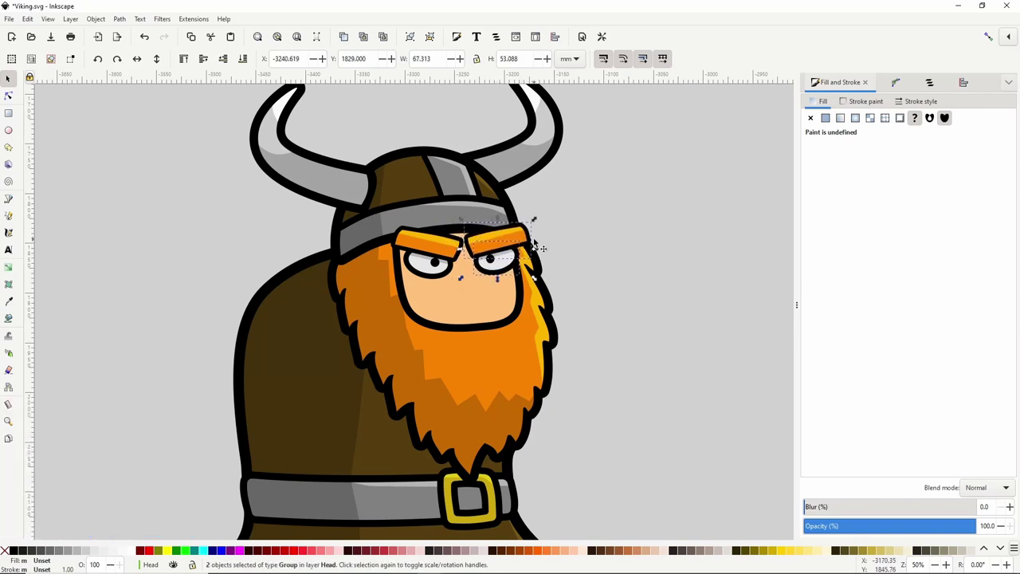
left_click_drag(534, 219, 497, 243)
left_click(579, 250)
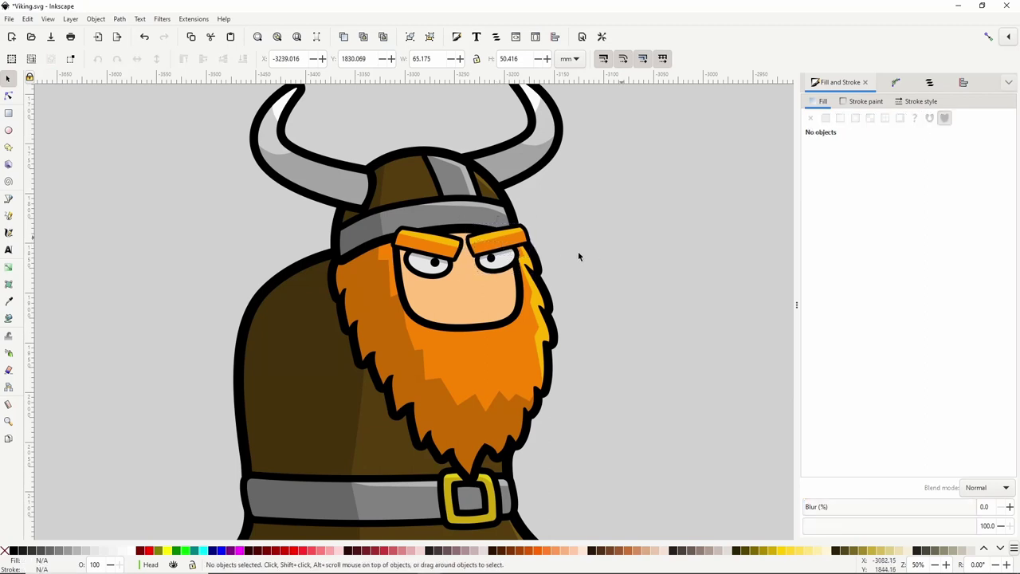
Enter the mirrored eye's group and move its pupil about 5.8 mm to the right.
left_click(505, 264)
double_click(506, 264)
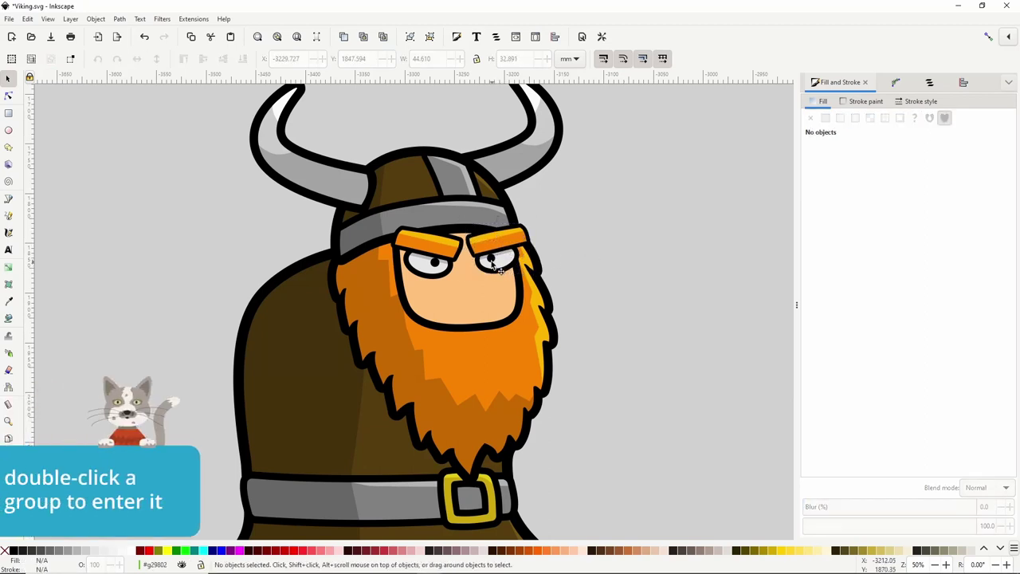
left_click_drag(495, 264, 500, 266)
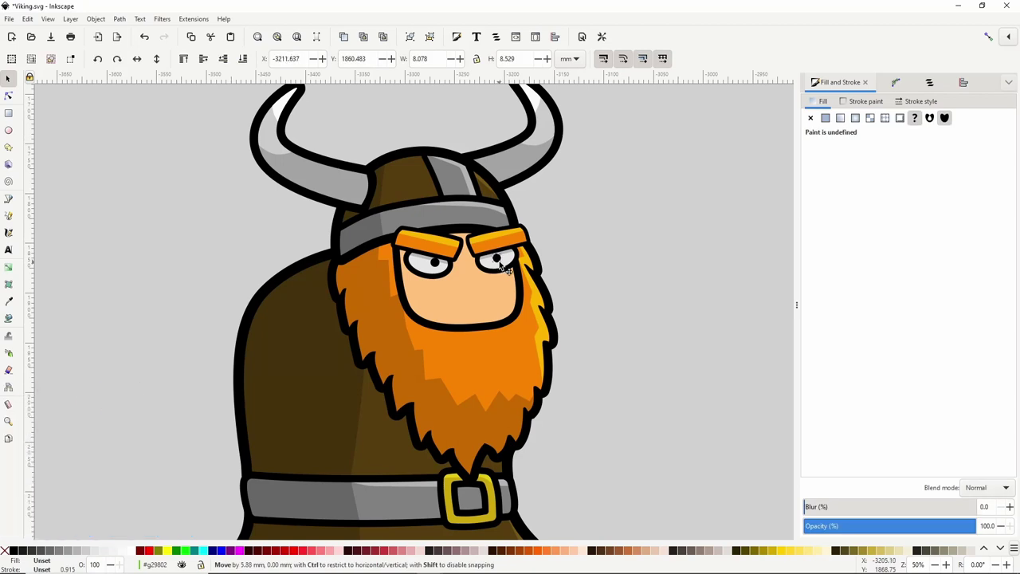
left_click_drag(499, 263, 499, 263)
left_click(483, 371)
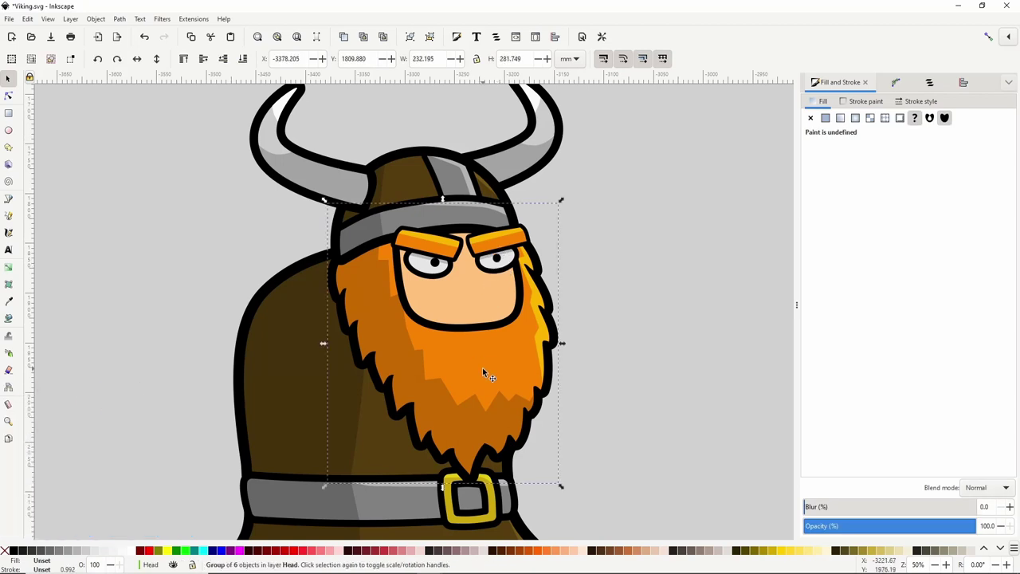
Draw a closed nose shape from between the eyes to the face's right edge, fill it red and adjust its nodes.
left_click(8, 199)
left_click(467, 275)
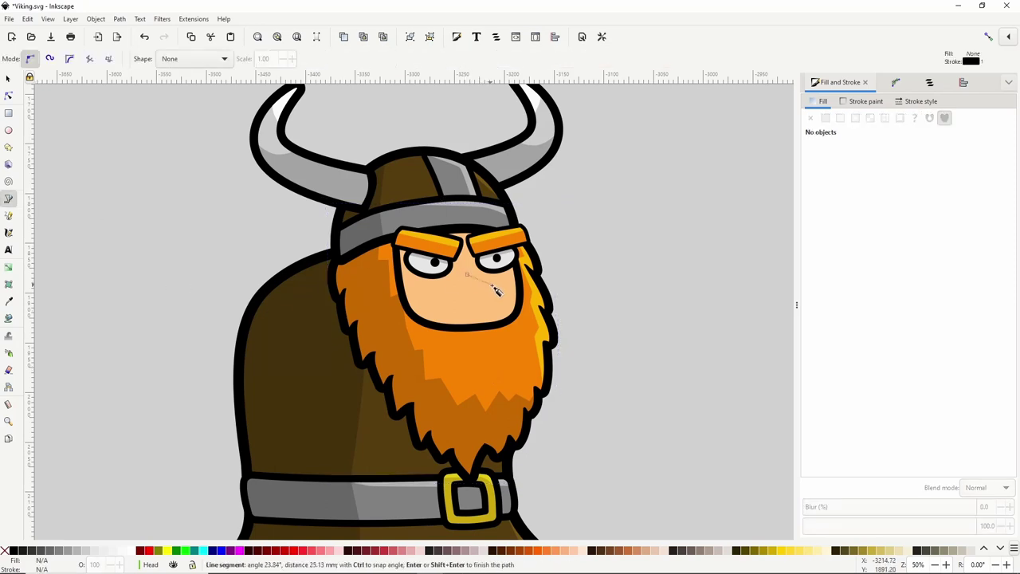
left_click_drag(497, 316, 461, 300)
left_click(466, 275)
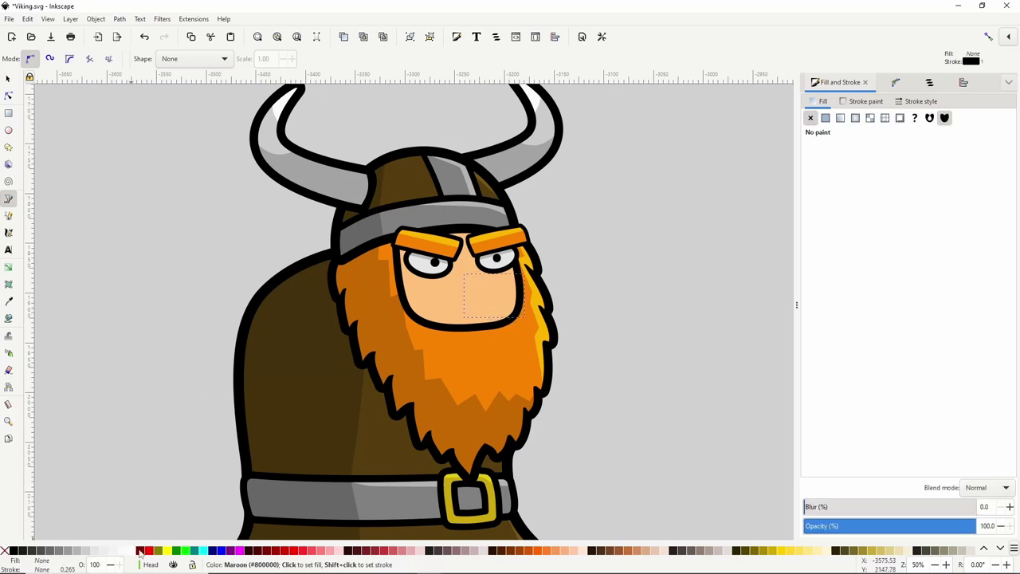
left_click(147, 551)
left_click(8, 95)
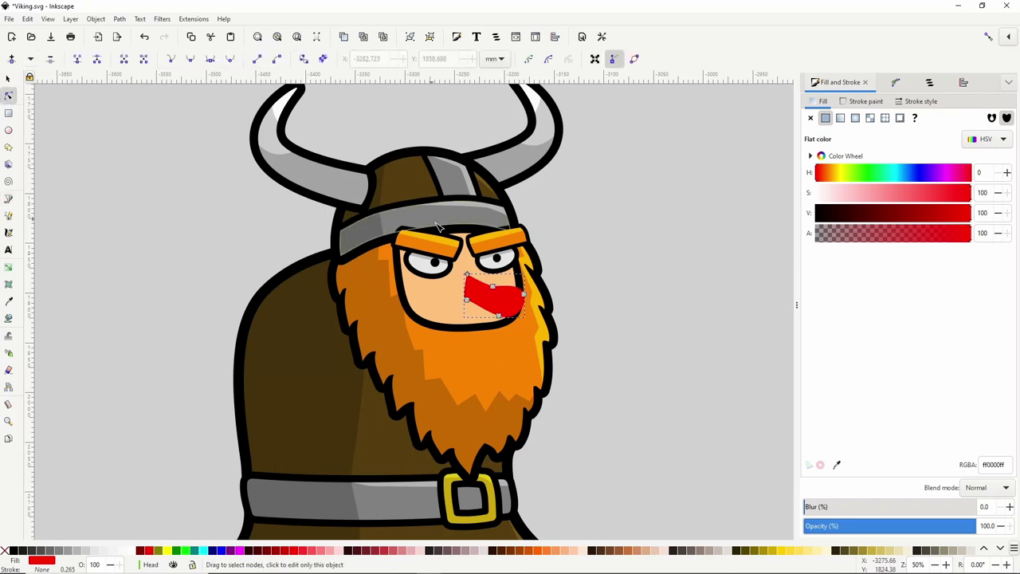
left_click_drag(495, 288, 484, 309)
Fill the nose with the skin colour ffc17c sampled from the face.
left_click(8, 301)
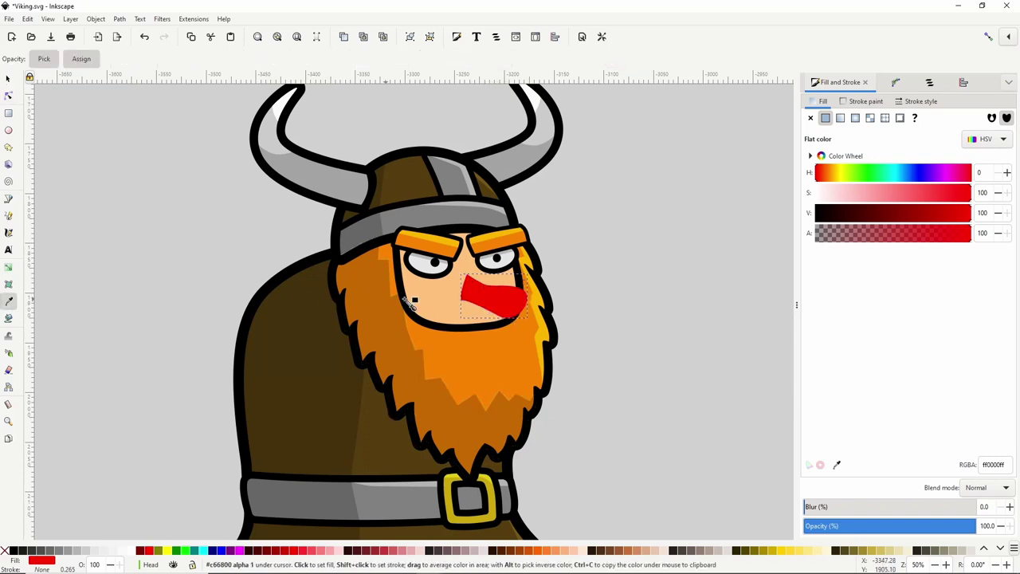
left_click(435, 297)
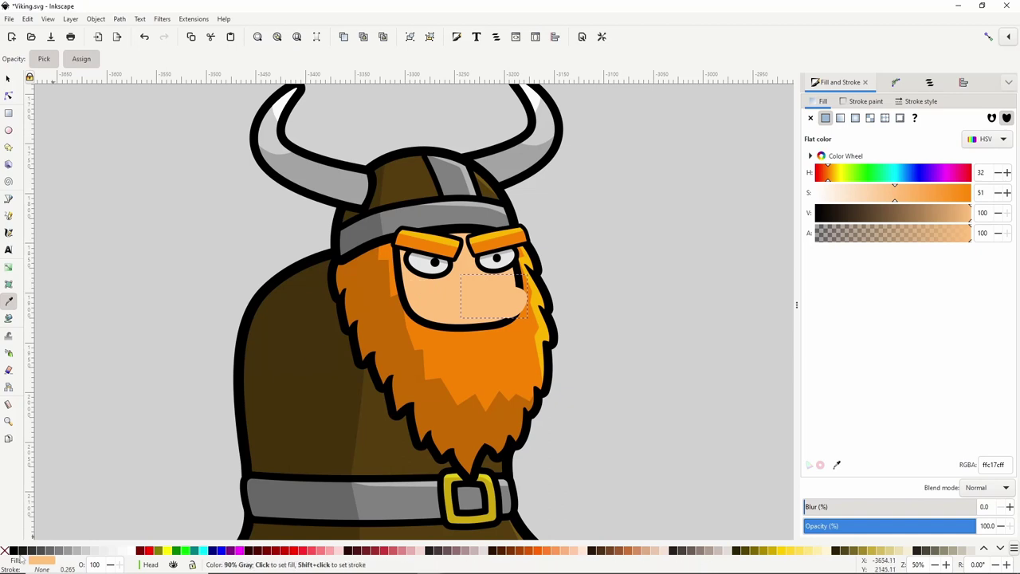
Create a black outset linked offset behind the nose as its thick outline and convert it to a path.
left_click(14, 550)
left_click(9, 96)
left_click_drag(467, 276, 463, 273)
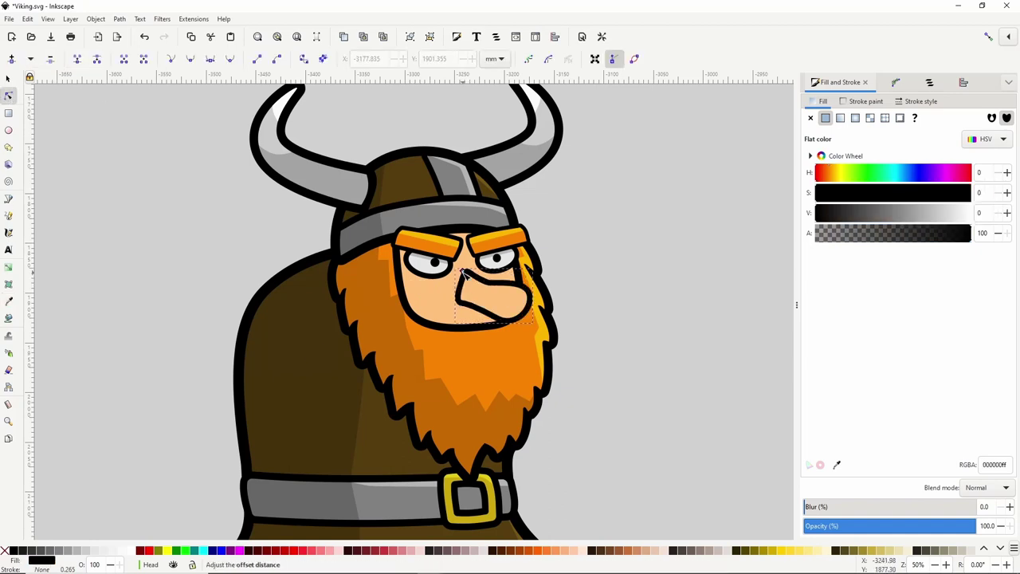
key("ctrl+shift+c")
key("ctrl+shift+g")
Move the left nodes of the skin-coloured nose shape outward so it covers the outline's left side and merges with the face.
left_click(504, 304)
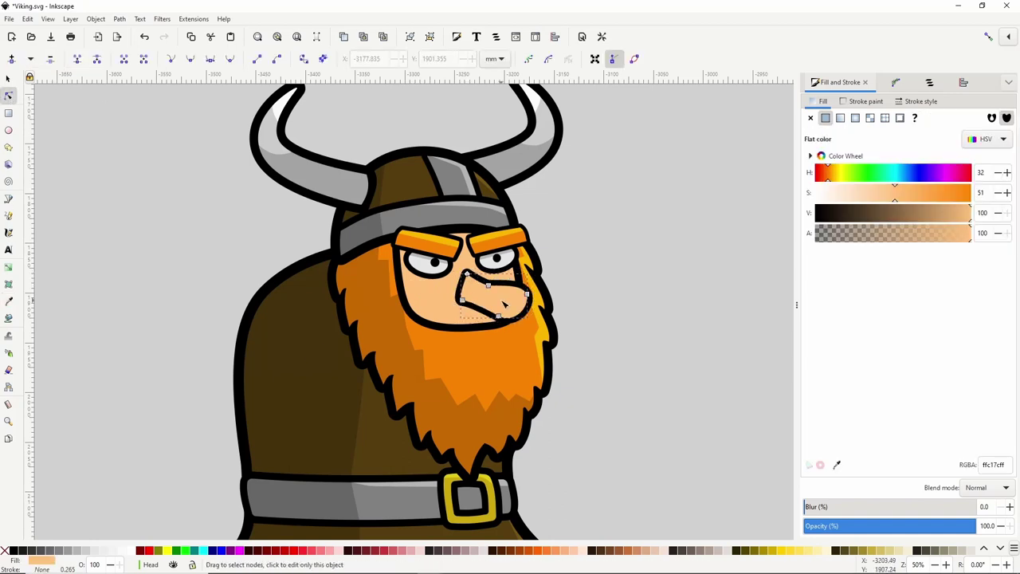
left_click_drag(467, 274, 455, 301)
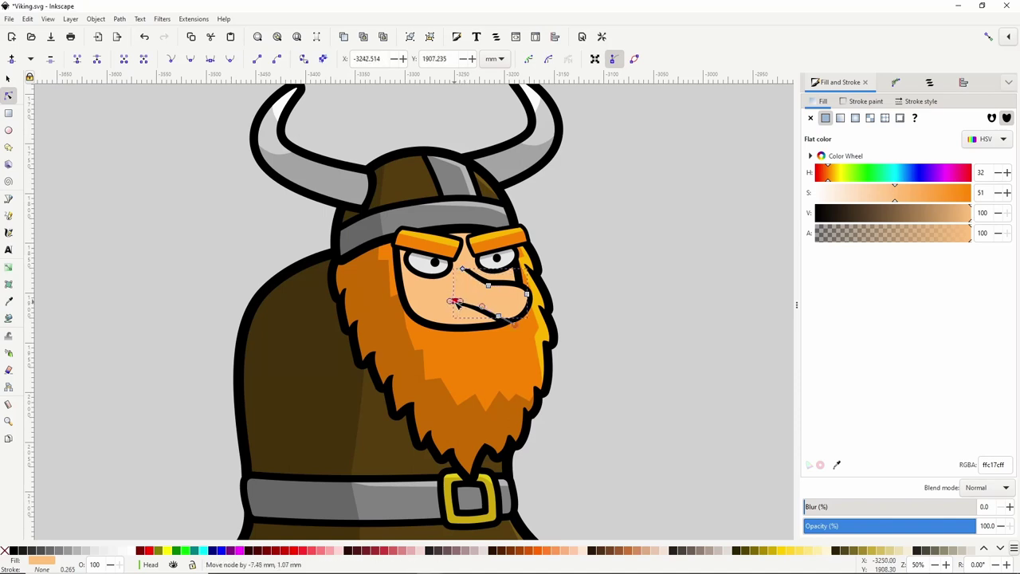
left_click(588, 260)
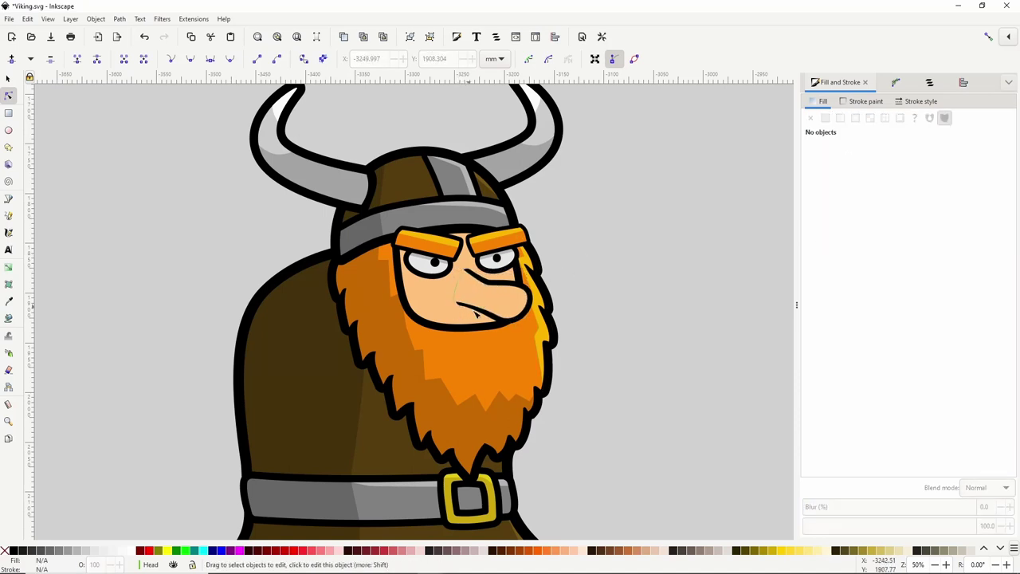
Add an ellipse highlight about 20 x 17 mm on the nose tip, fill it light gray and change its blend mode to lighten the skin.
key("e")
left_click_drag(508, 284, 530, 307)
left_click(9, 79)
left_click(519, 295)
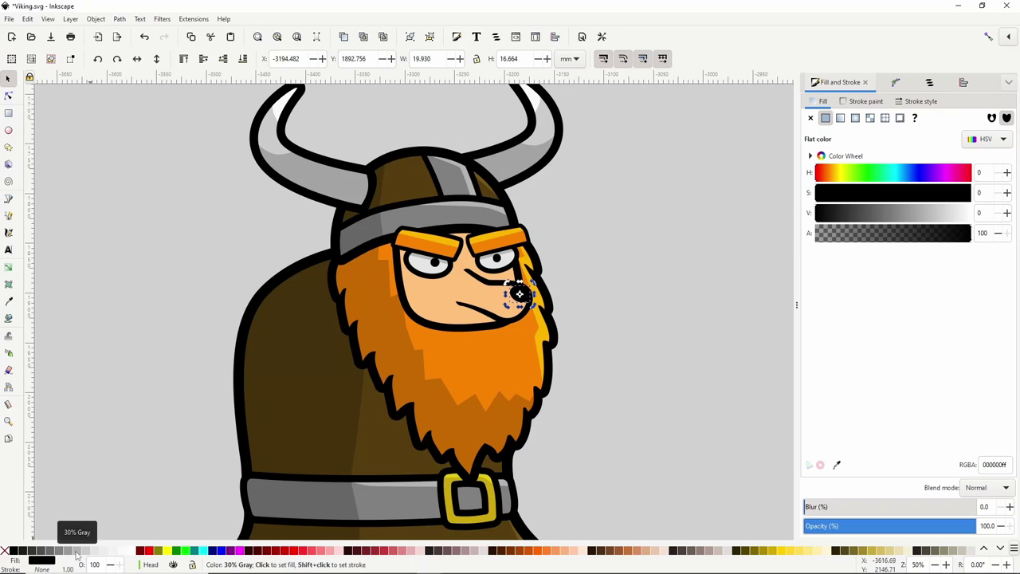
left_click(84, 550)
left_click(986, 487)
left_click(984, 497)
left_click(614, 244)
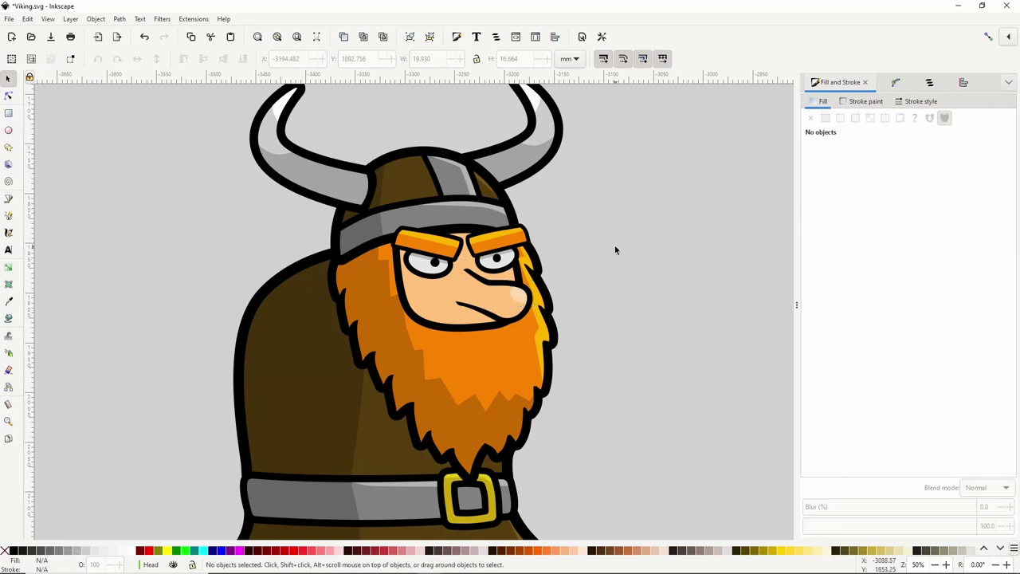
Group the nose shape, outline and highlight, and move the group about 6 mm right and 2 mm down.
left_click_drag(545, 258, 445, 333)
right_click(487, 298)
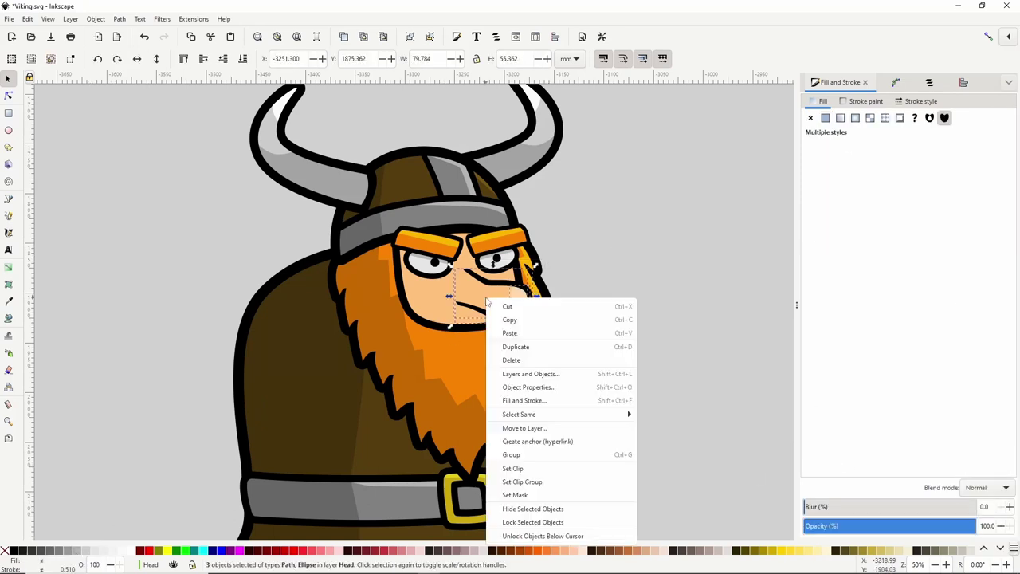
left_click(514, 455)
scroll(569, 320, "down", 2)
left_click_drag(595, 363, 572, 300)
left_click(558, 283)
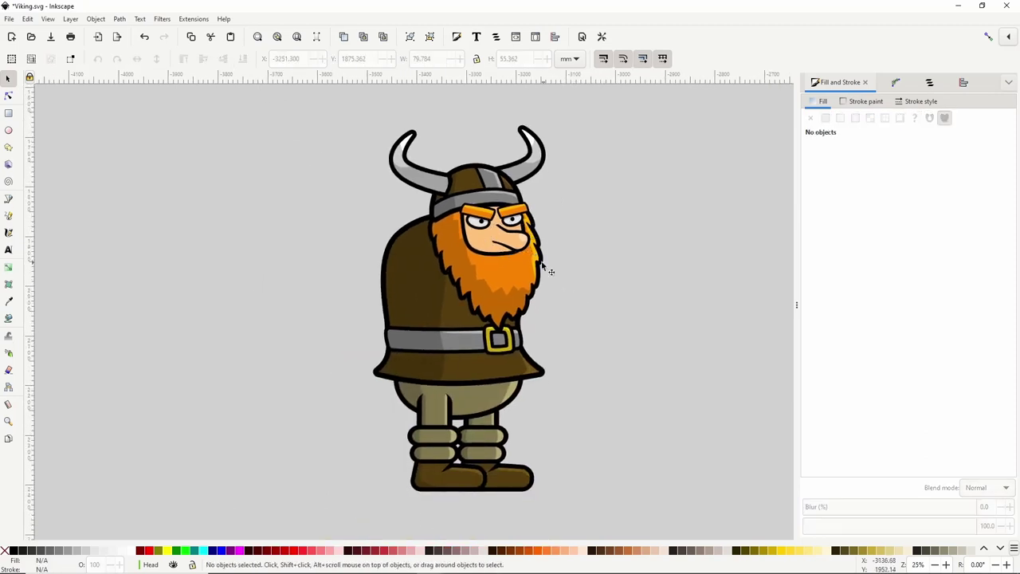
left_click_drag(506, 244, 510, 246)
key("Escape")
Draw a closed left moustache half beneath the nose with a curved upper edge and a jagged lower edge.
left_click(9, 198)
scroll(514, 262, "up", 1)
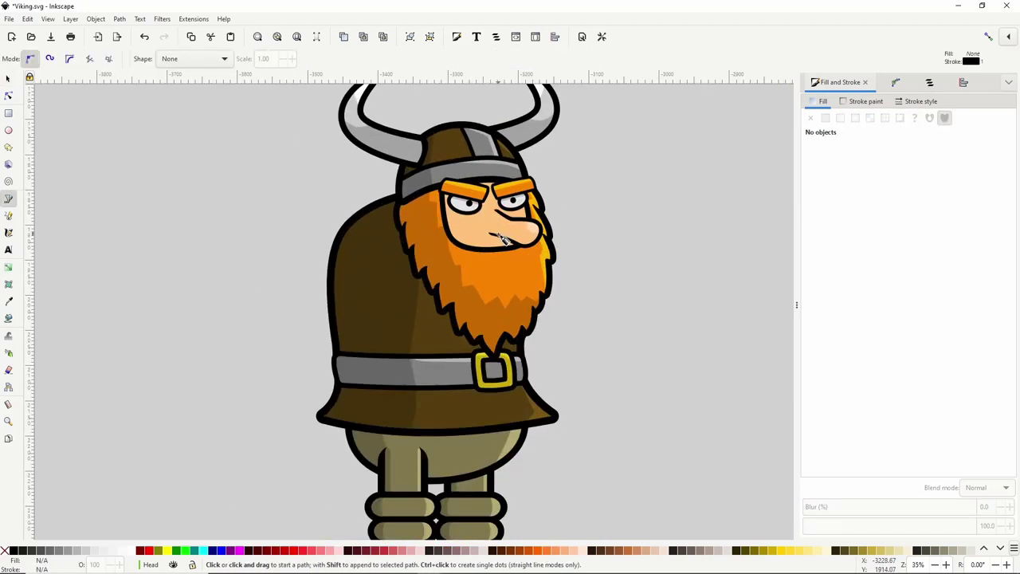
left_click(496, 236)
left_click_drag(469, 239, 464, 243)
left_click(465, 261)
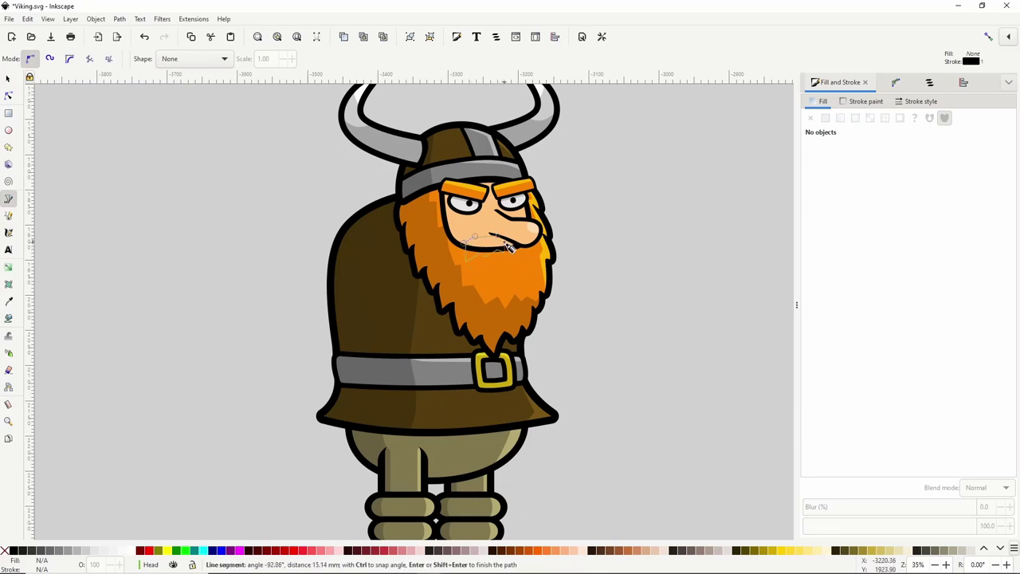
scroll(500, 253, "up", 2)
left_click(491, 229)
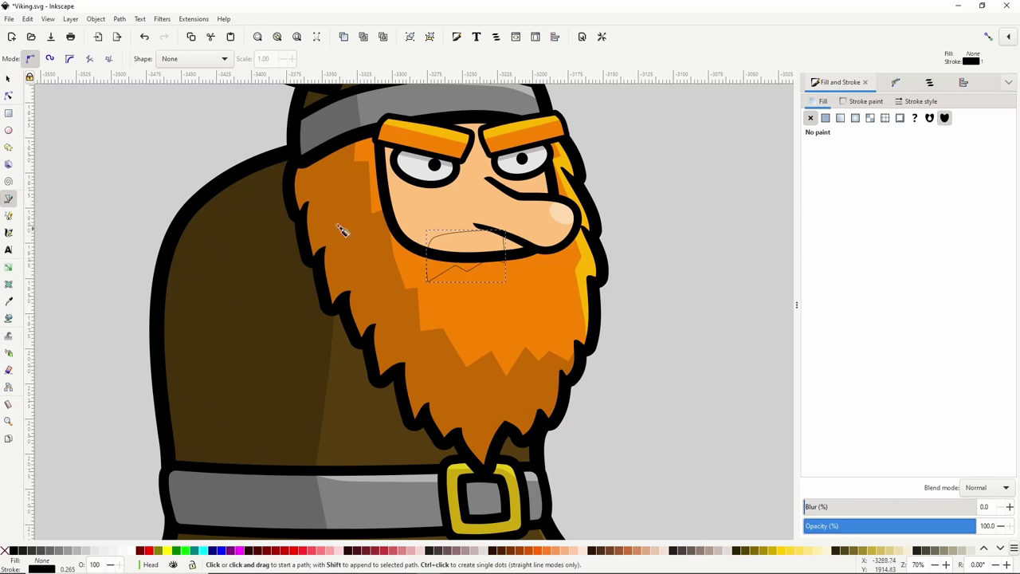
Adjust the moustache half's nodes to extend it leftward, and fill it with the orange f88300 sampled from the beard.
key("n")
left_click_drag(410, 222, 450, 269)
left_click(450, 270)
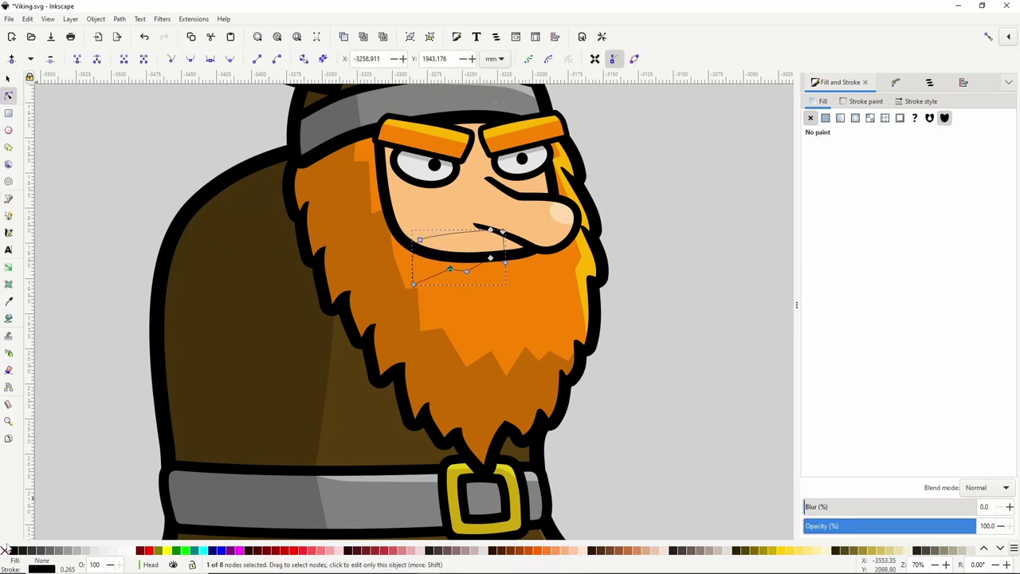
left_click(9, 300)
left_click(483, 312)
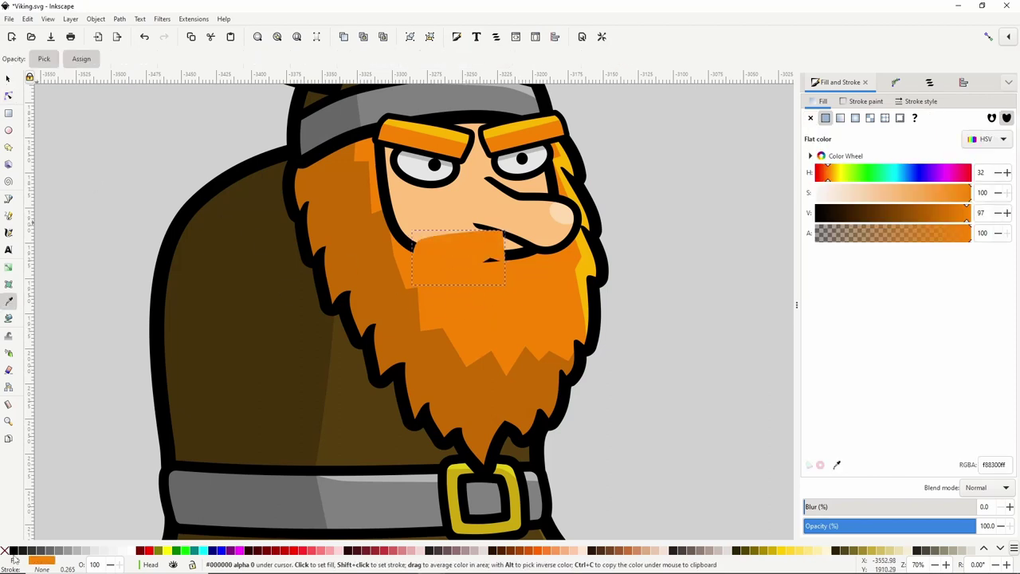
Give the moustache half a thick black outline from an outset linked offset and convert it to a path.
left_click(14, 551)
left_click(8, 96)
left_click_drag(489, 231, 489, 224)
key("ctrl+shift+c")
Scale the moustache half and its outline together to about 88 x 51 mm and shift them slightly down.
left_click(9, 79)
left_click(454, 267, "shift")
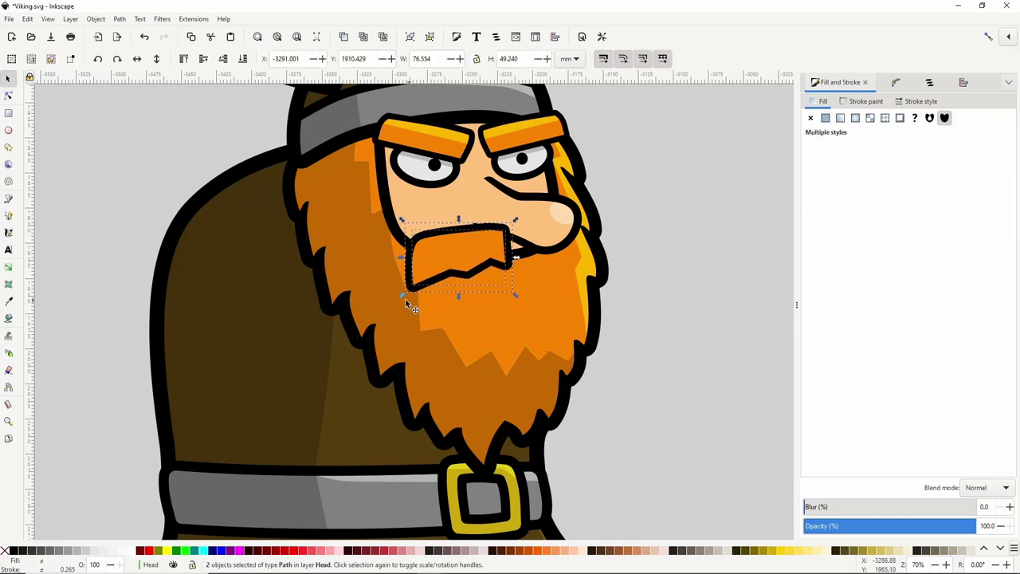
left_click_drag(403, 296, 386, 301)
left_click_drag(458, 271, 459, 279)
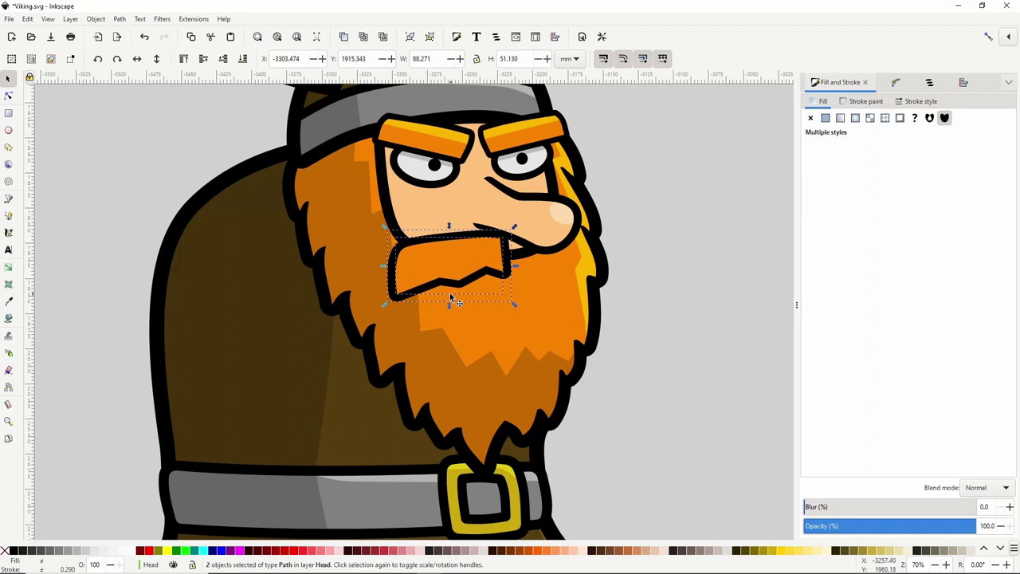
Draw a jagged shadow along the moustache's lower edge, fill it 20% Gray and change its blend mode to darken the orange.
key("b")
left_click(394, 289)
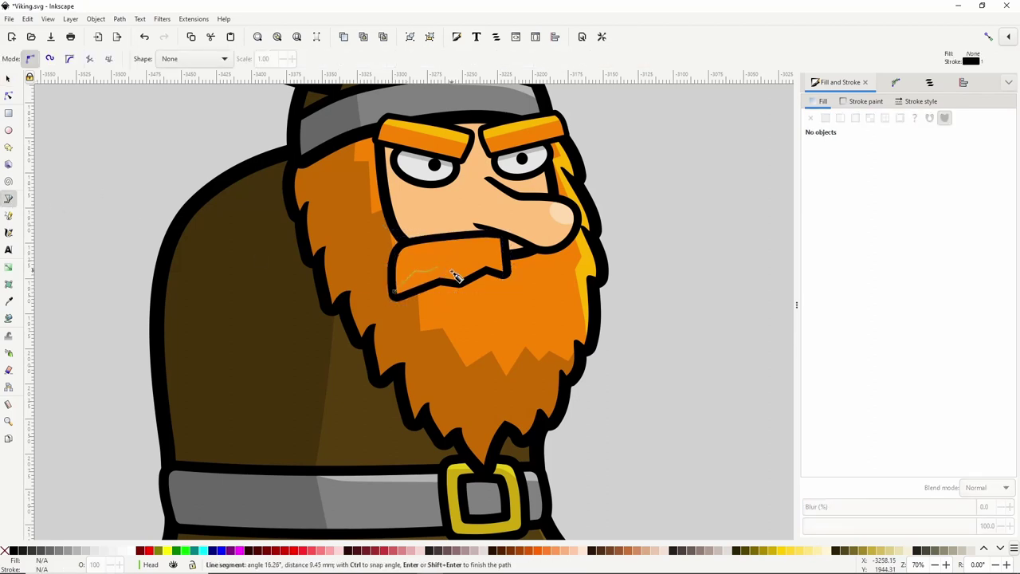
left_click(508, 273)
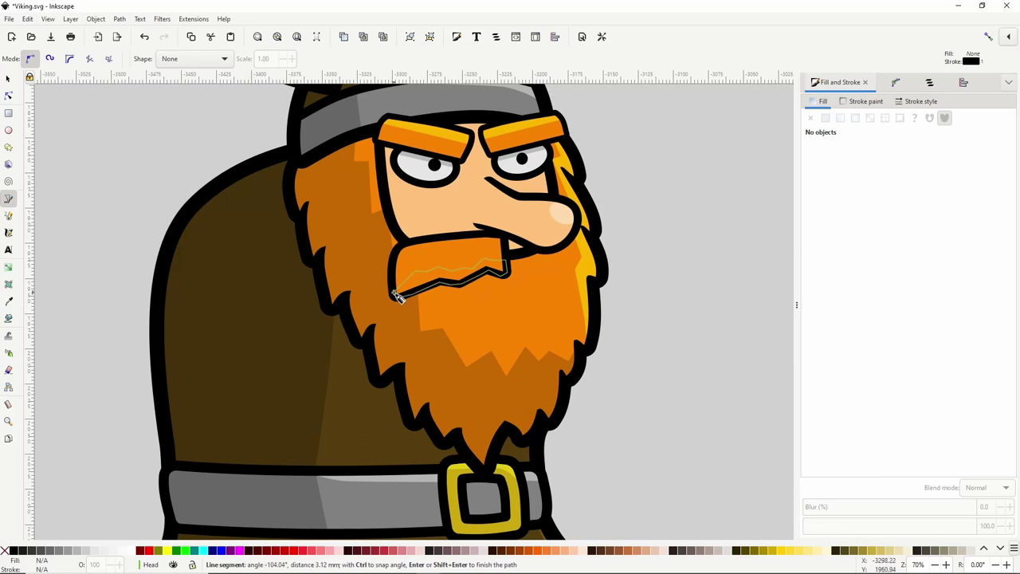
left_click(395, 290)
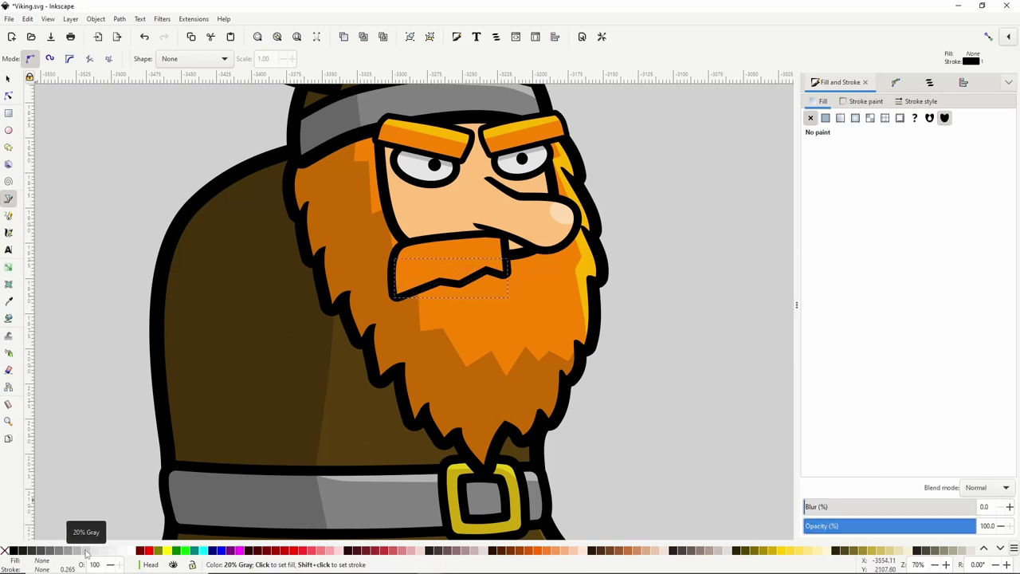
left_click(85, 551)
left_click(987, 488)
left_click(989, 505)
Draw a thin highlight along the moustache's upper edge, filled 30% Gray without a stroke, and set its blend mode to Overlay.
left_click(403, 248)
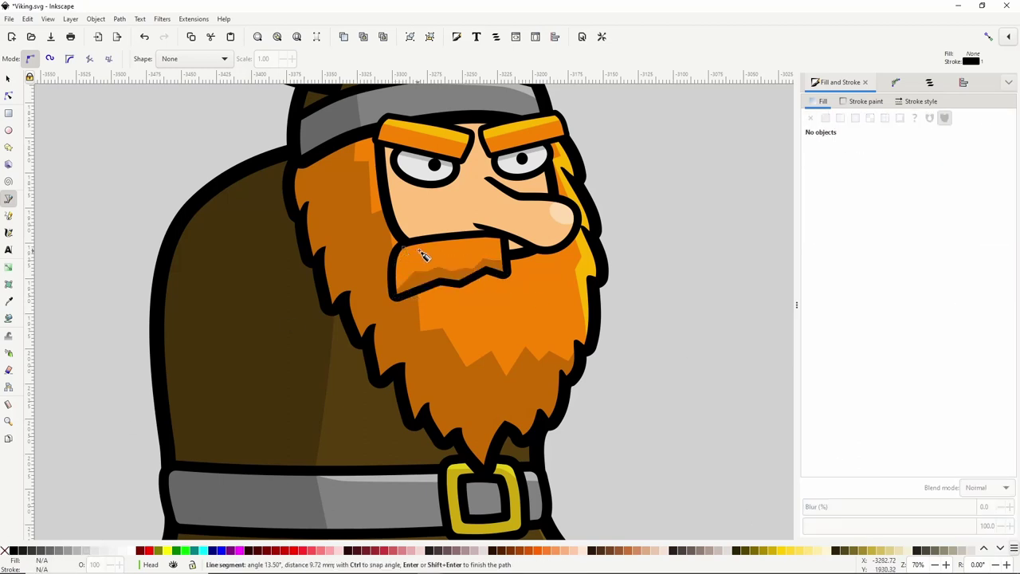
left_click(440, 239)
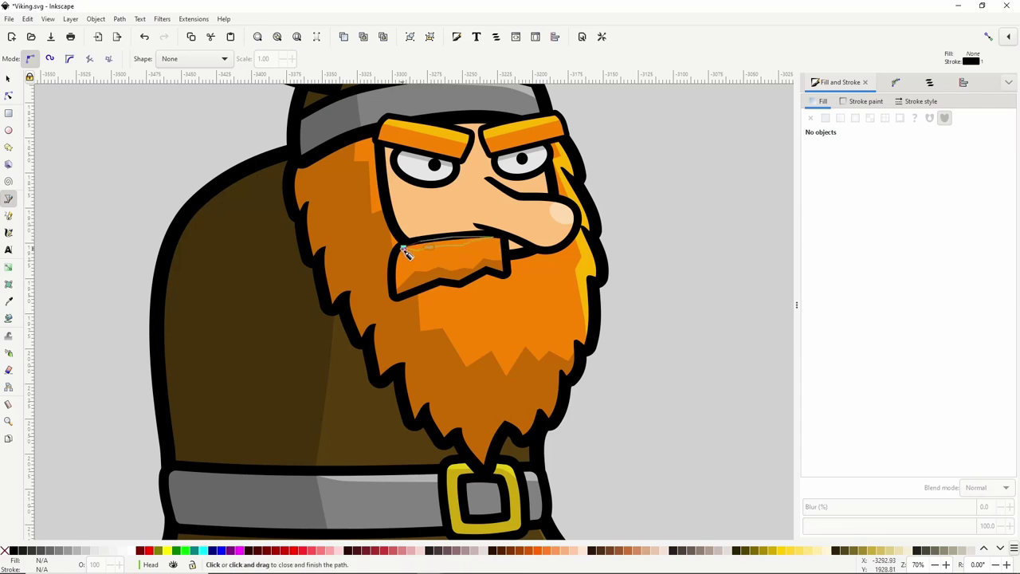
left_click(404, 248)
left_click(5, 551, "shift")
left_click(77, 553)
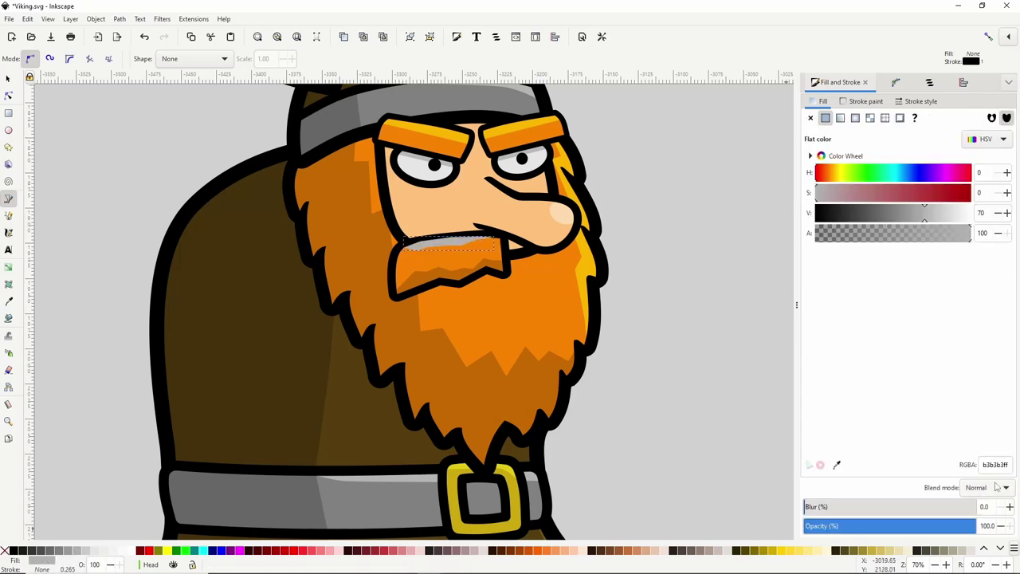
left_click(988, 486)
left_click(992, 488)
Group the moustache half with its outline, shadow and highlight.
left_click(9, 79)
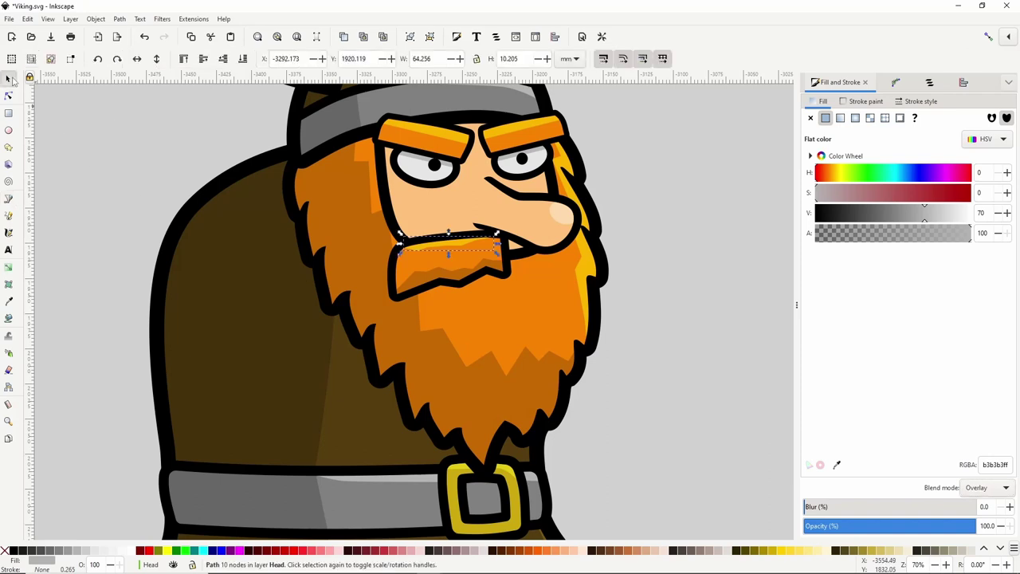
left_click_drag(372, 209, 515, 308)
right_click(487, 266)
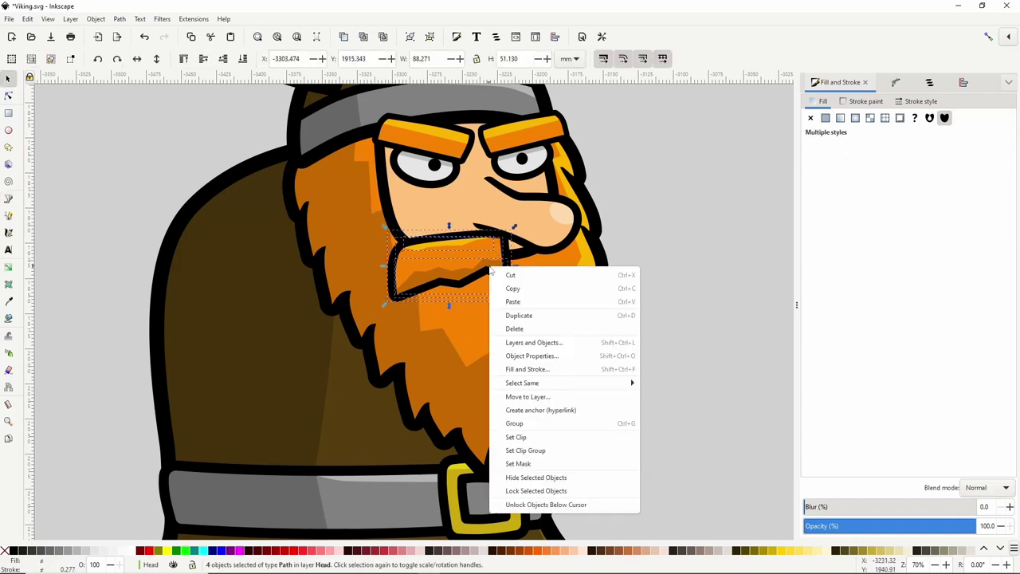
left_click(518, 421)
Duplicate the moustache group, flip the copy horizontally and place it beside the original as the right half.
right_click(462, 267)
left_click(482, 313)
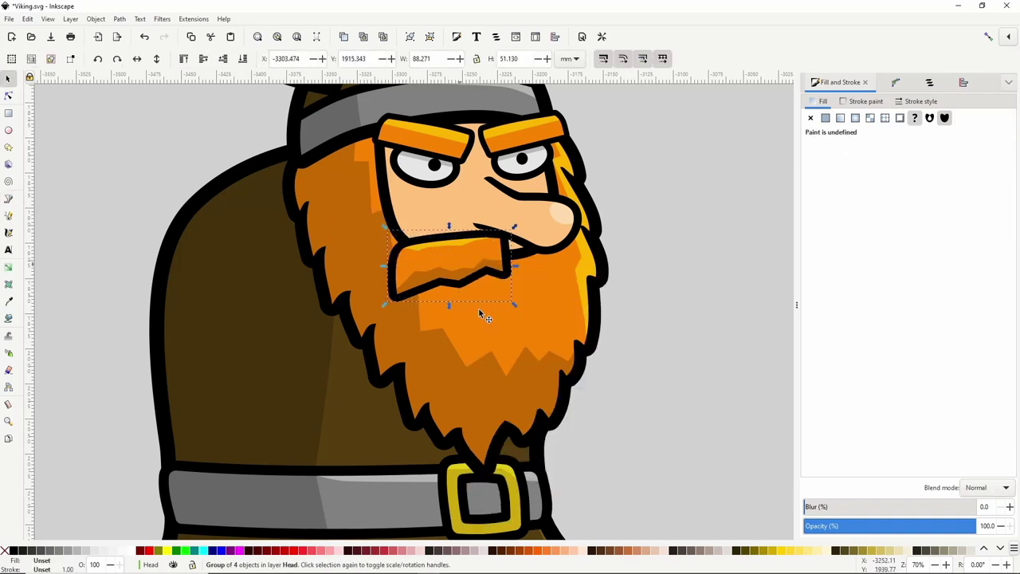
key("h")
left_click_drag(464, 277, 575, 268)
Enlarge the left moustache half slightly toward its lower outer corner and nudge it into place.
left_click(438, 267)
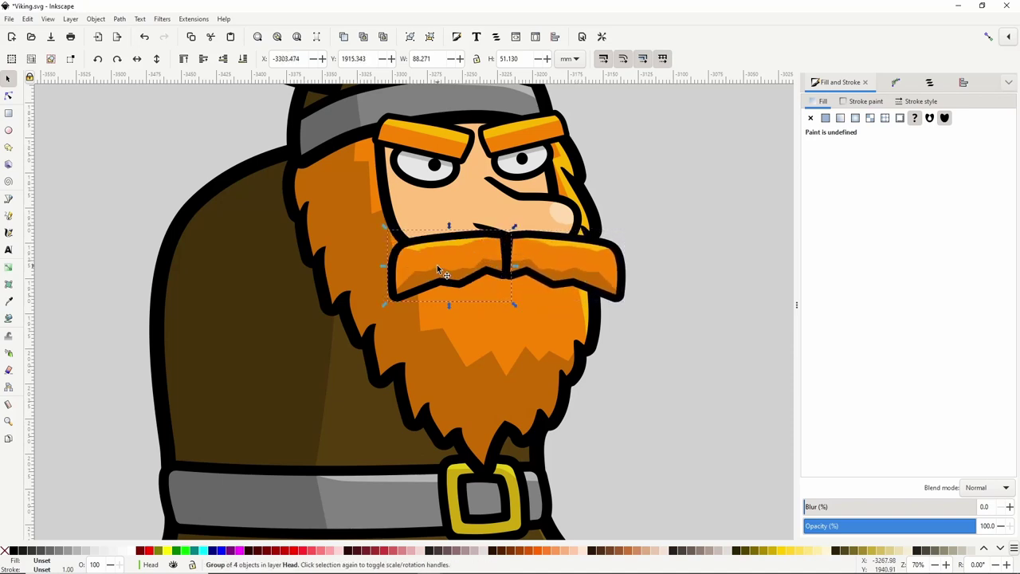
left_click(438, 266)
left_click_drag(385, 305, 386, 314)
left_click_drag(458, 259, 459, 259)
Shrink the right moustache half to about 85 x 48 mm, overlap it with the left half and nudge both down and right.
left_click(562, 268)
left_click_drag(630, 304, 624, 299)
left_click_drag(584, 269, 578, 271)
left_click(474, 269, "shift")
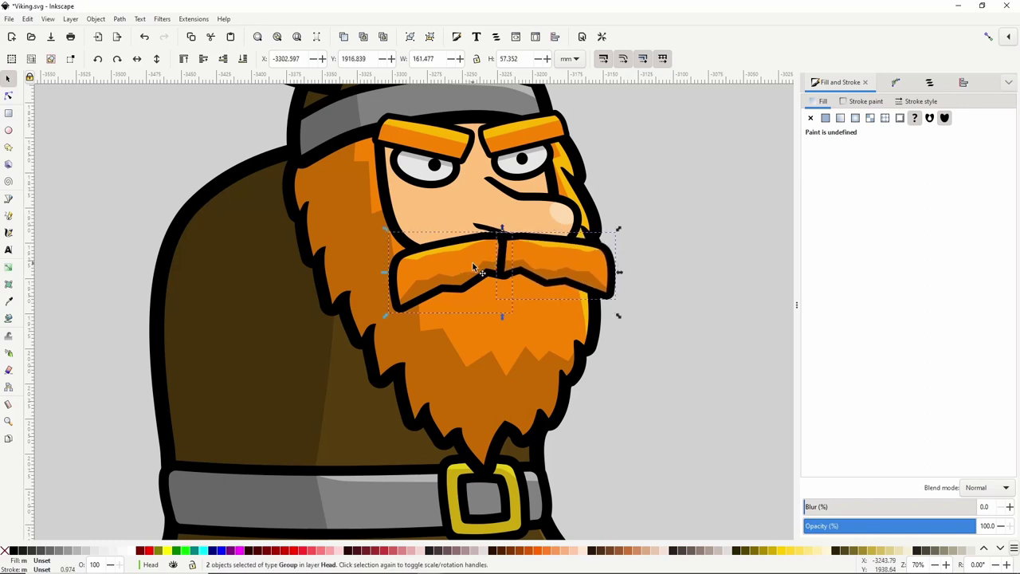
left_click_drag(473, 266, 478, 269)
Resize the left moustache half to about 93 x 58 mm and nudge the right half slightly to fit.
left_click(546, 310)
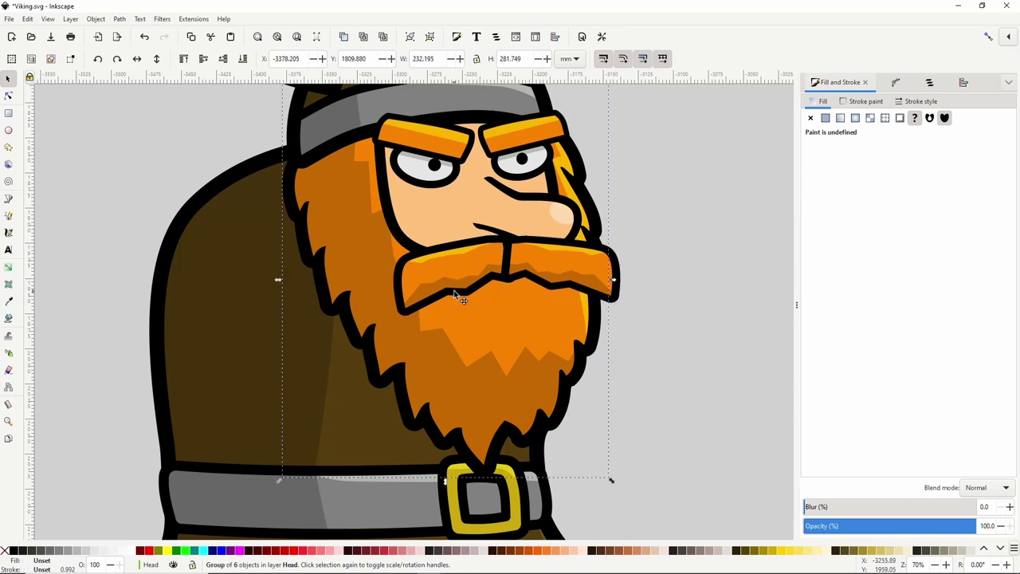
left_click(454, 287)
left_click_drag(391, 322, 383, 321)
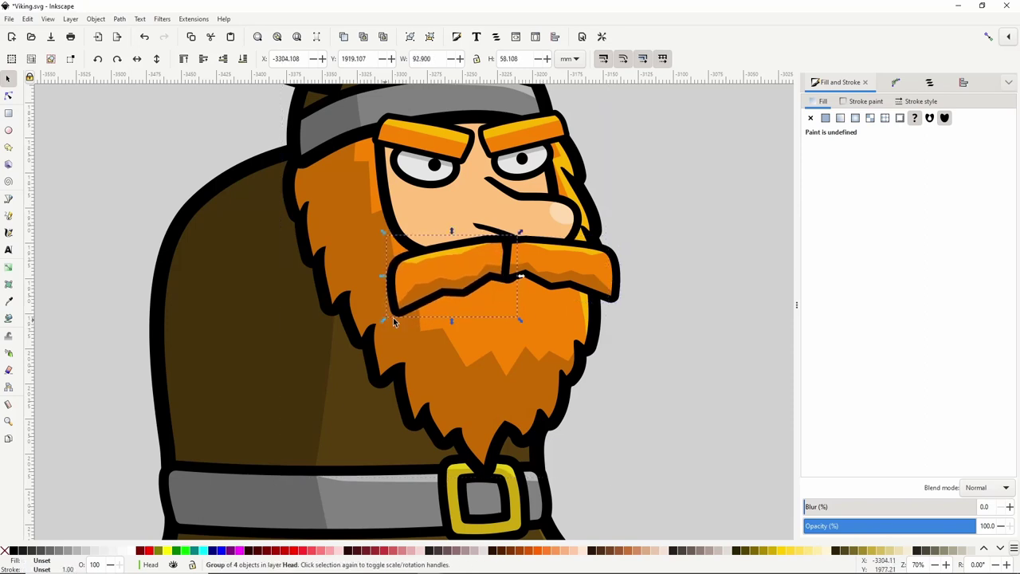
left_click(532, 272)
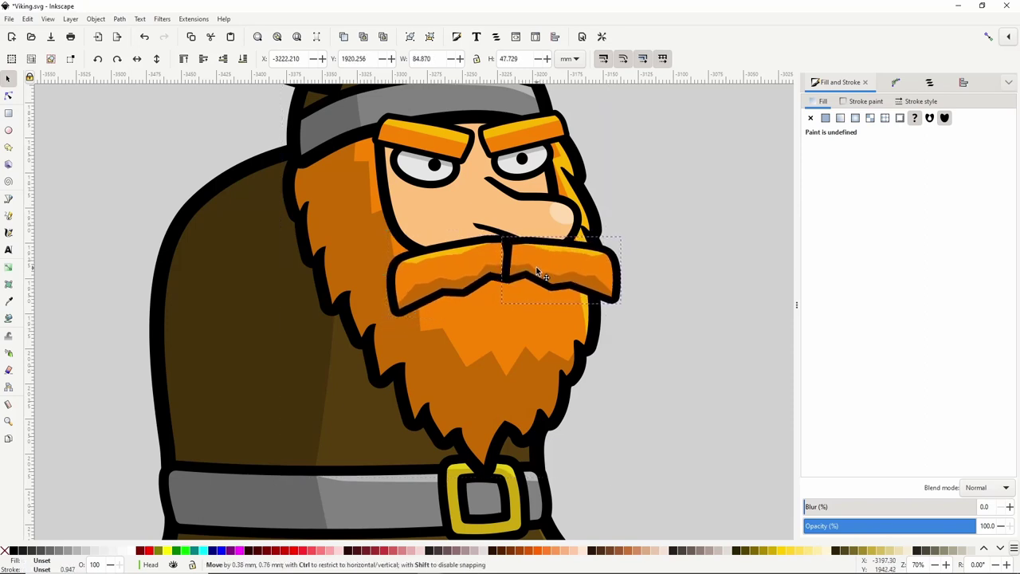
Raise the nose group to the top so it sits in front of the moustache.
left_click(534, 222)
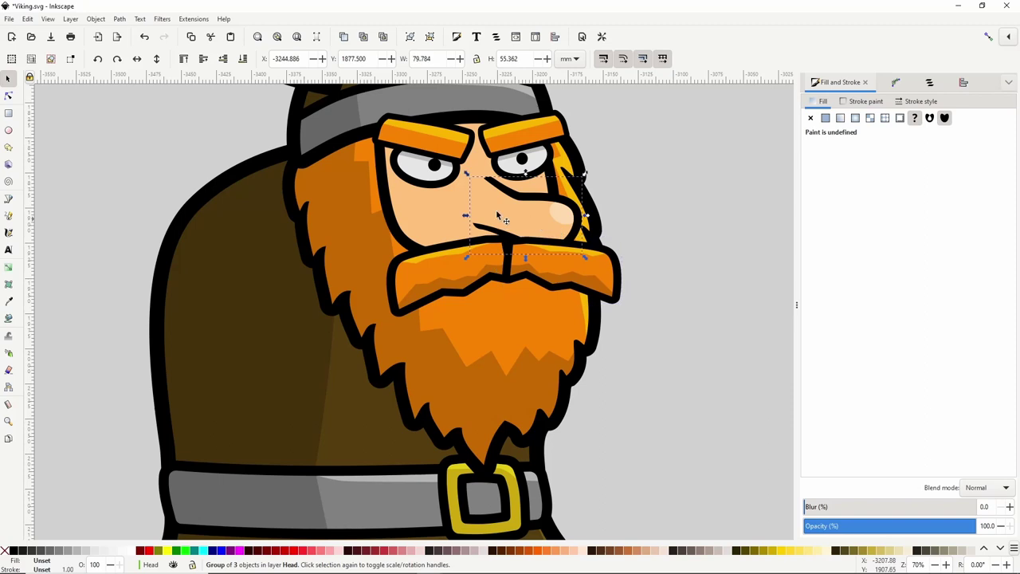
left_click(187, 66)
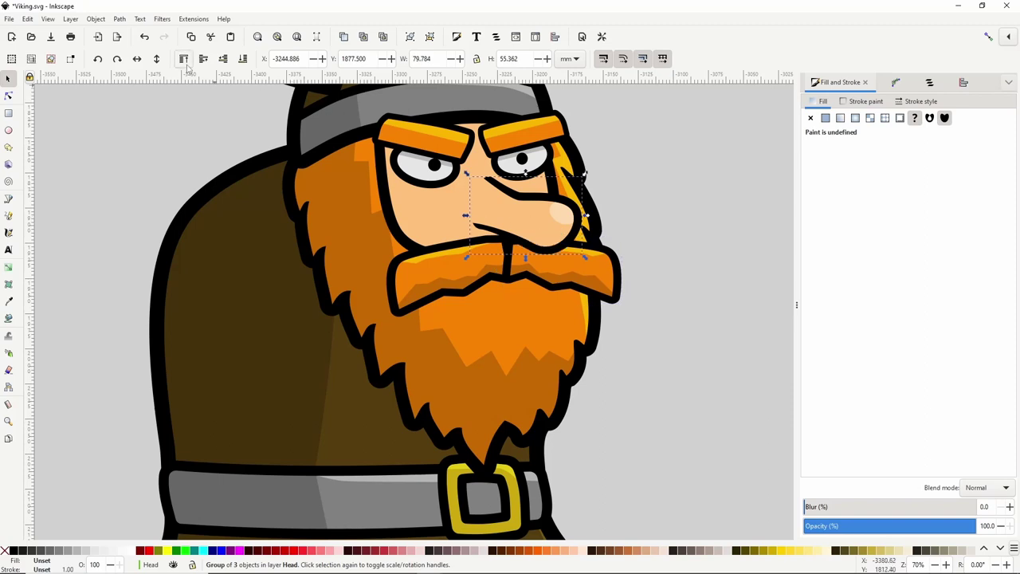
scroll(710, 244, "down", 3)
left_click_drag(753, 211, 615, 227)
left_click(615, 227)
Group all the head parts, including helmet, beard and face, and enlarge the group to about 330 x 429 mm.
scroll(615, 227, "down", 1)
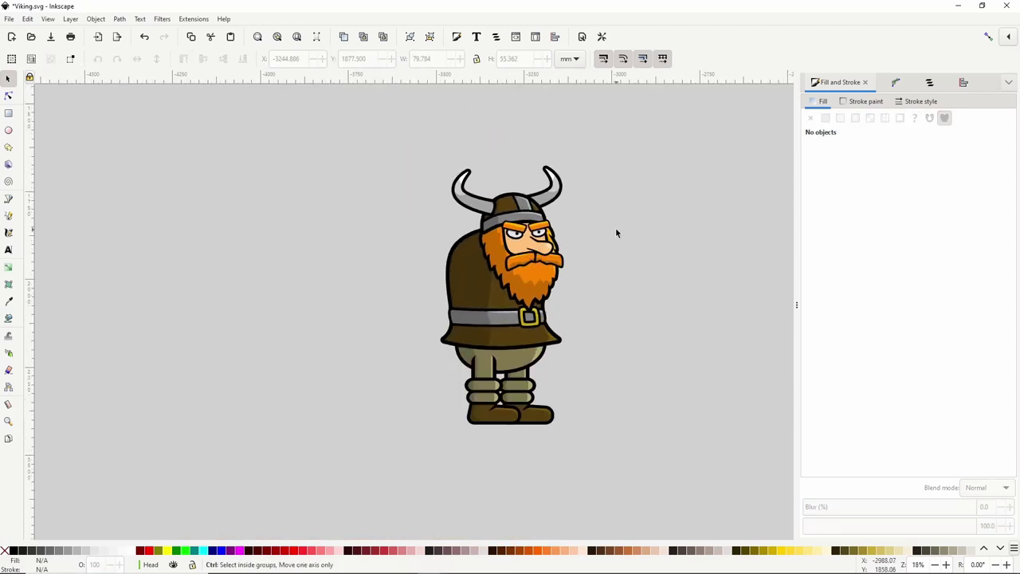
left_click_drag(607, 144, 428, 330)
right_click(543, 248)
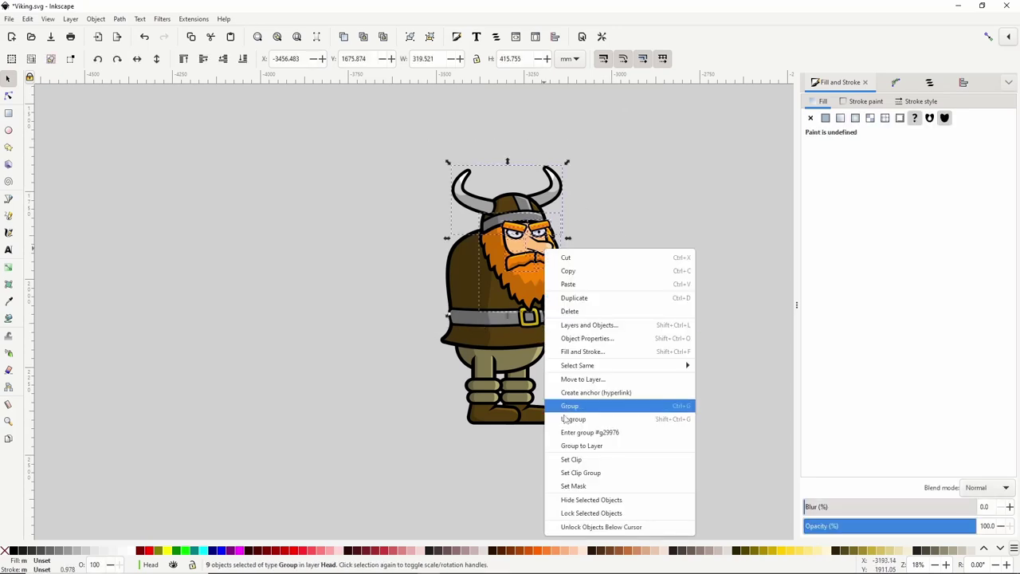
left_click(598, 406)
left_click_drag(567, 316, 572, 318)
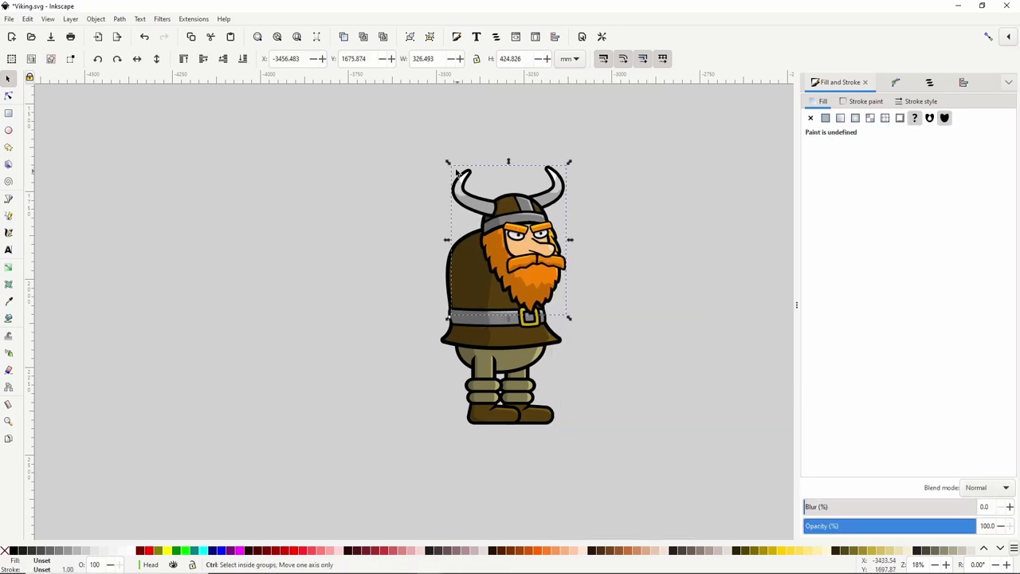
left_click_drag(449, 161, 447, 160)
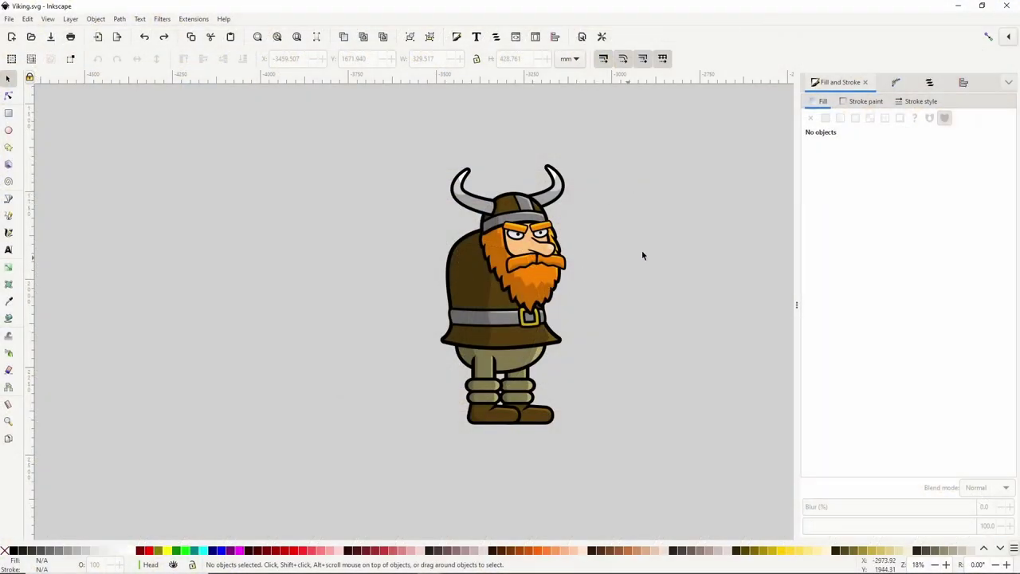
Lock the Head layer and make the Front Arm layer the active one.
left_click(930, 83)
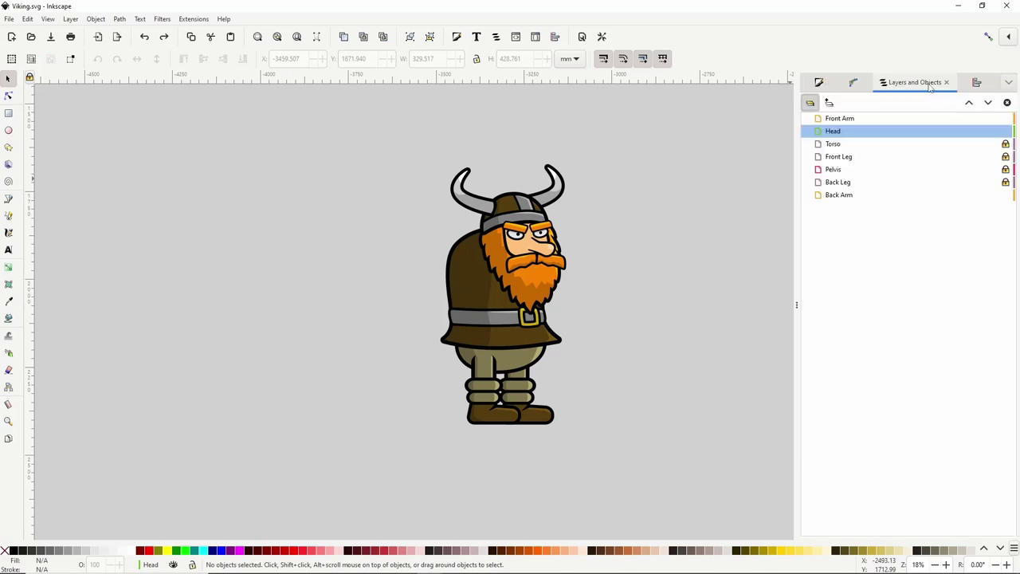
left_click(1004, 131)
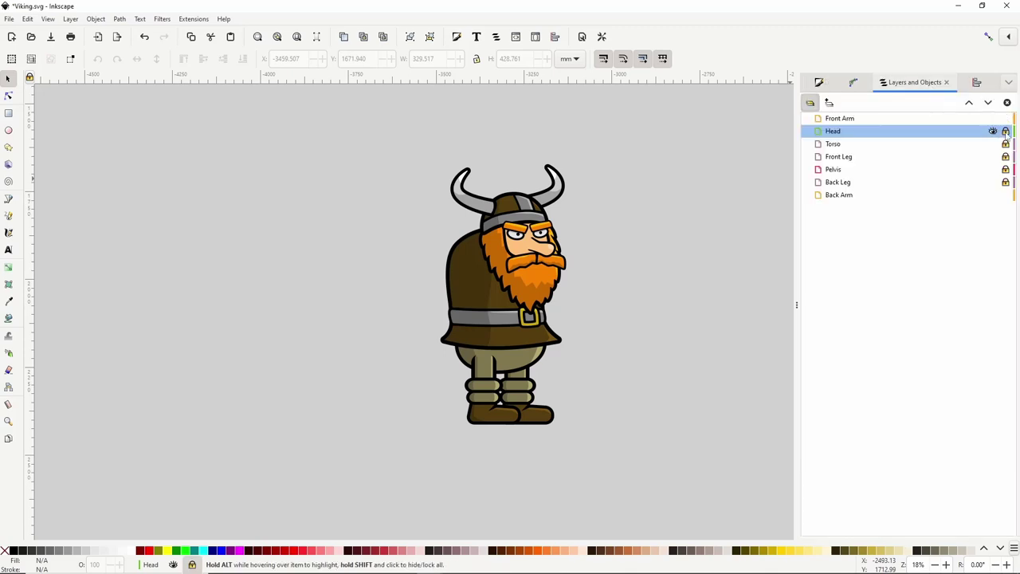
left_click(976, 120)
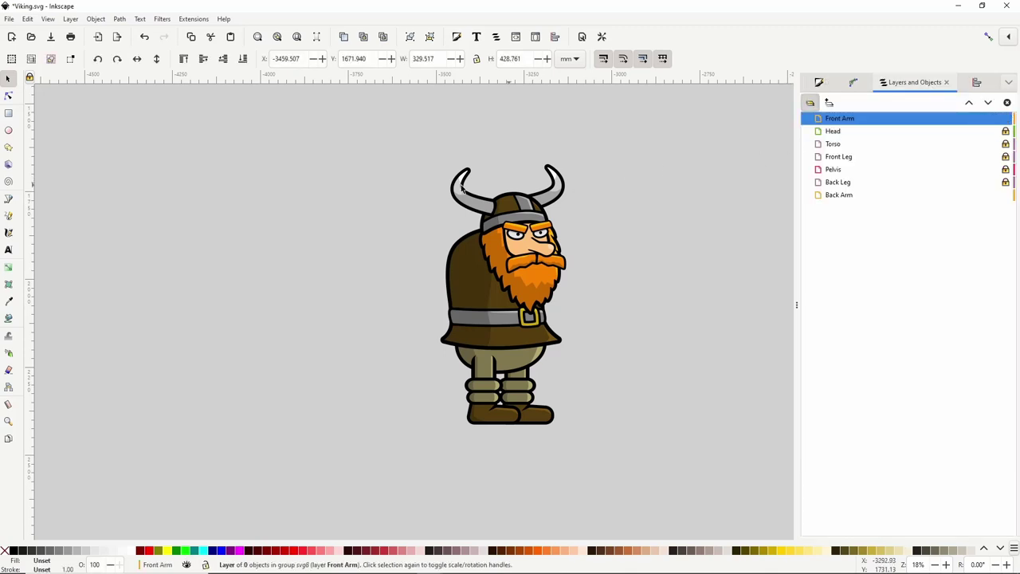
Place an ellipse about 130 x 153 mm over the shoulder and fill it with the skin colour sampled from the face.
left_click(10, 131)
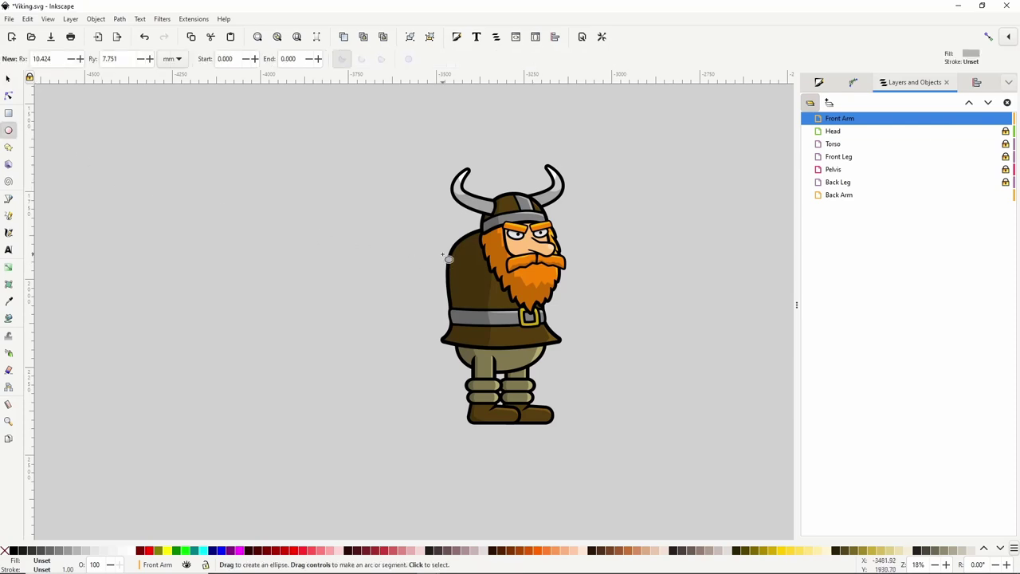
left_click_drag(443, 246, 490, 301)
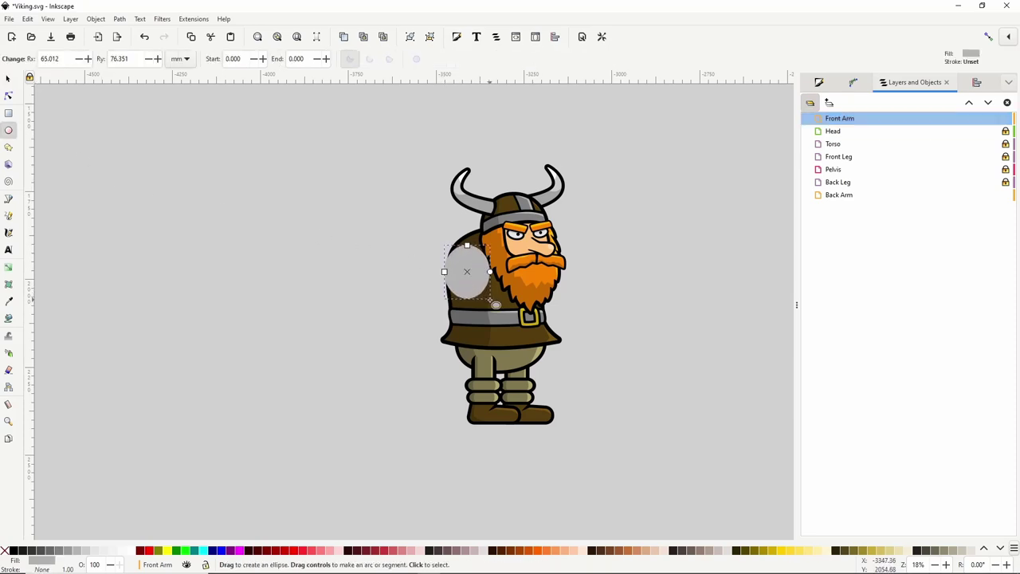
left_click(9, 302)
left_click(518, 254)
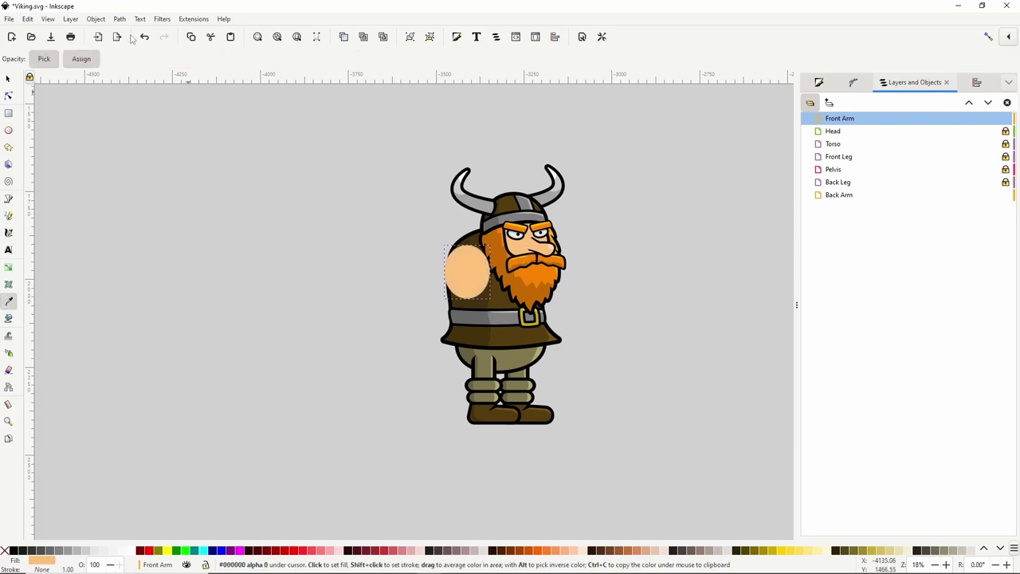
Reshape the shoulder ellipse into a rounded upper arm by moving its side and lower nodes and curve handles.
left_click(10, 95)
scroll(477, 295, "up", 1)
left_click_drag(433, 262, 431, 262)
left_click_drag(465, 302, 456, 301)
left_click_drag(496, 262, 494, 236)
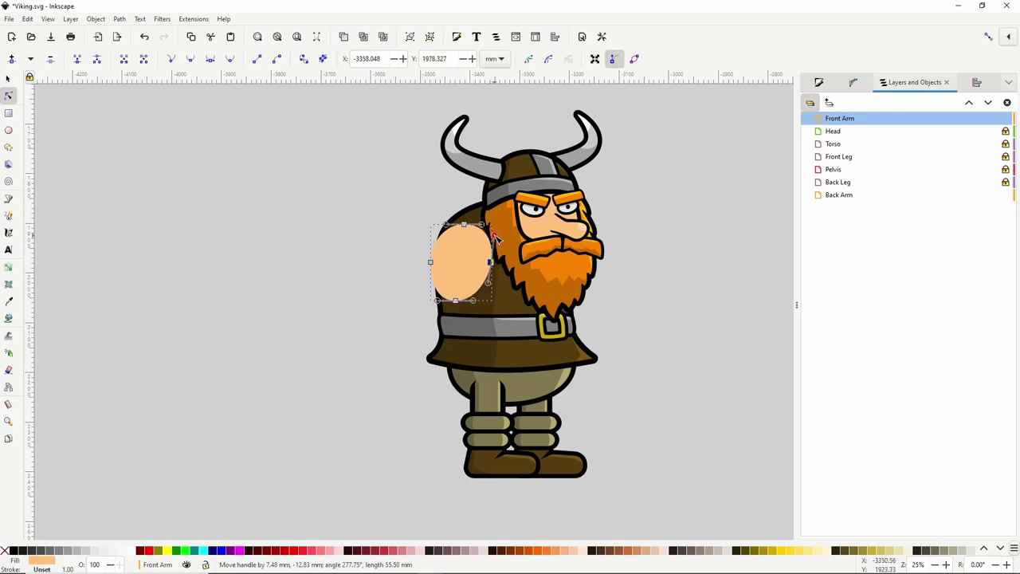
left_click(490, 286)
left_click(491, 263)
left_click_drag(488, 282, 488, 293)
left_click_drag(431, 263, 427, 262)
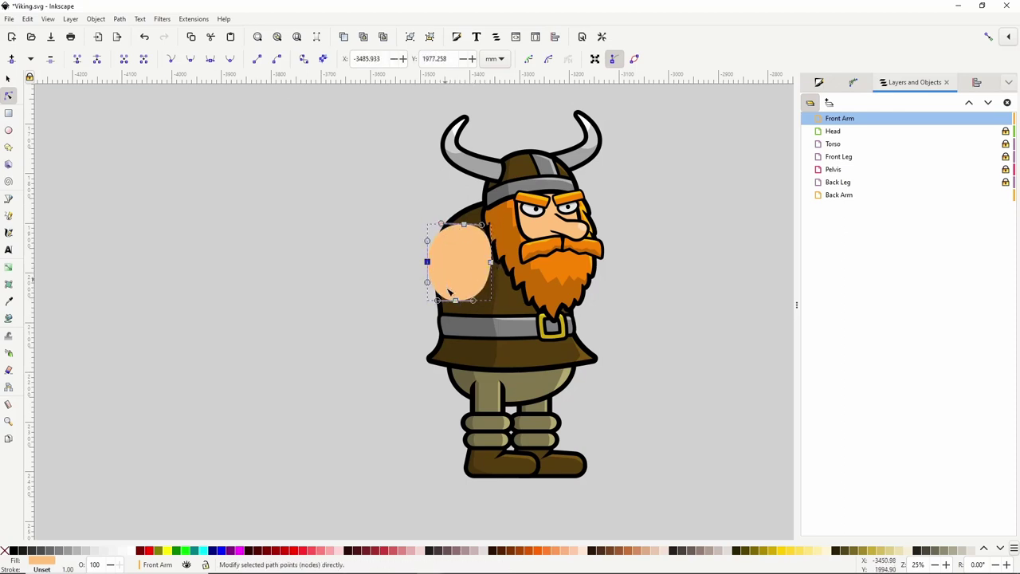
left_click_drag(455, 300, 485, 298)
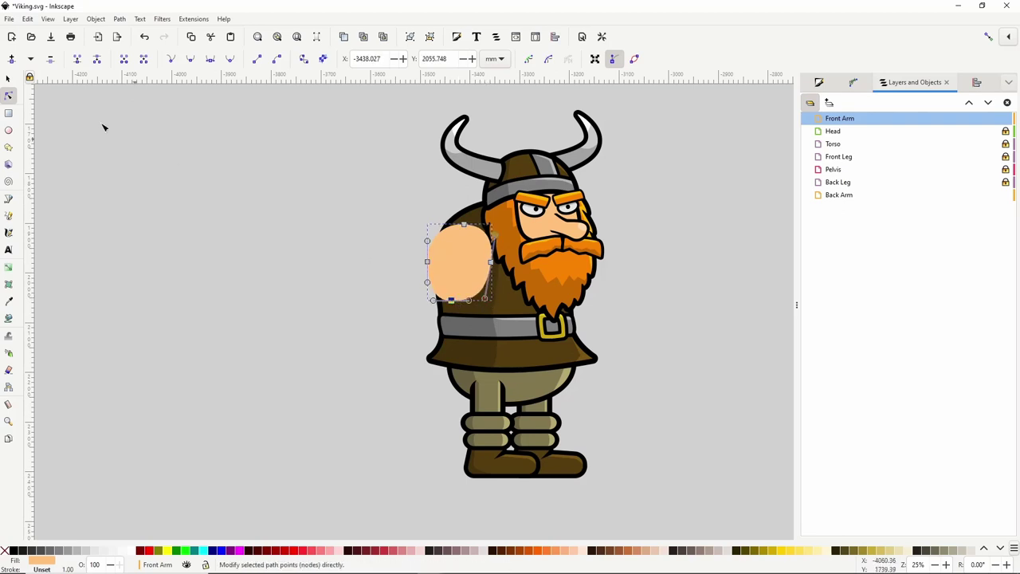
Tilt and shift the upper arm to about 134 x 152 mm, and back it with a black linked-offset outline.
left_click(8, 78)
left_click_drag(447, 264, 467, 291)
key("ctrl+alt+j")
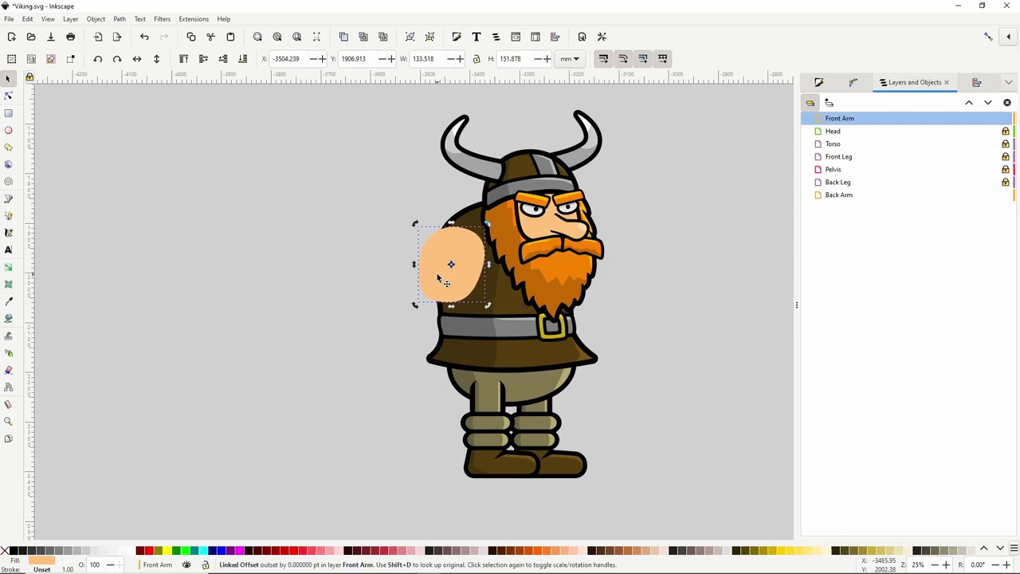
left_click(14, 550)
left_click(8, 96)
left_click_drag(451, 227, 449, 223)
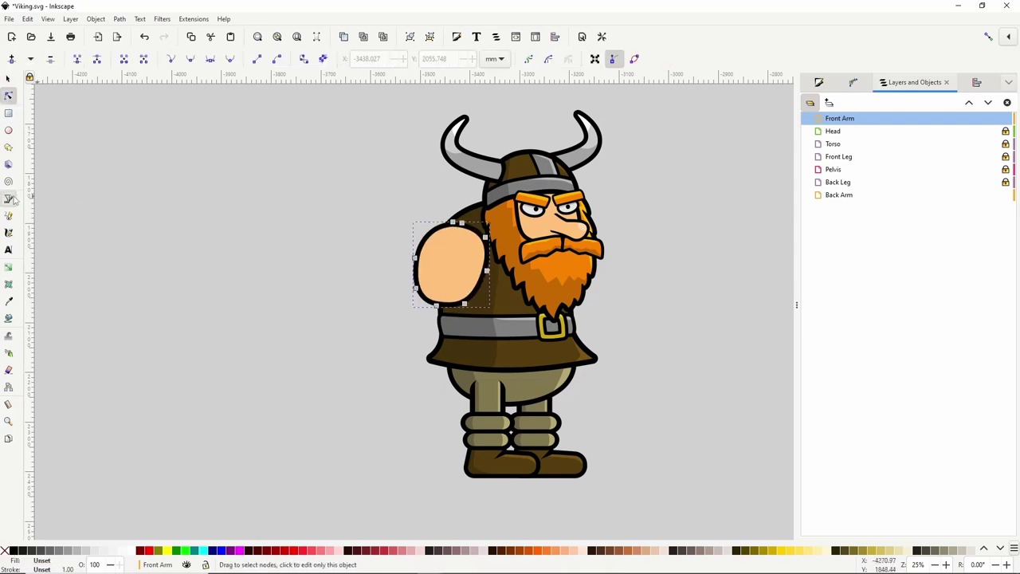
Draw a closed shadow shape with the Pen tool covering the rear side of the upper arm.
left_click(11, 198)
left_click(447, 227)
left_click_drag(435, 263, 433, 280)
left_click(435, 303)
left_click(420, 289)
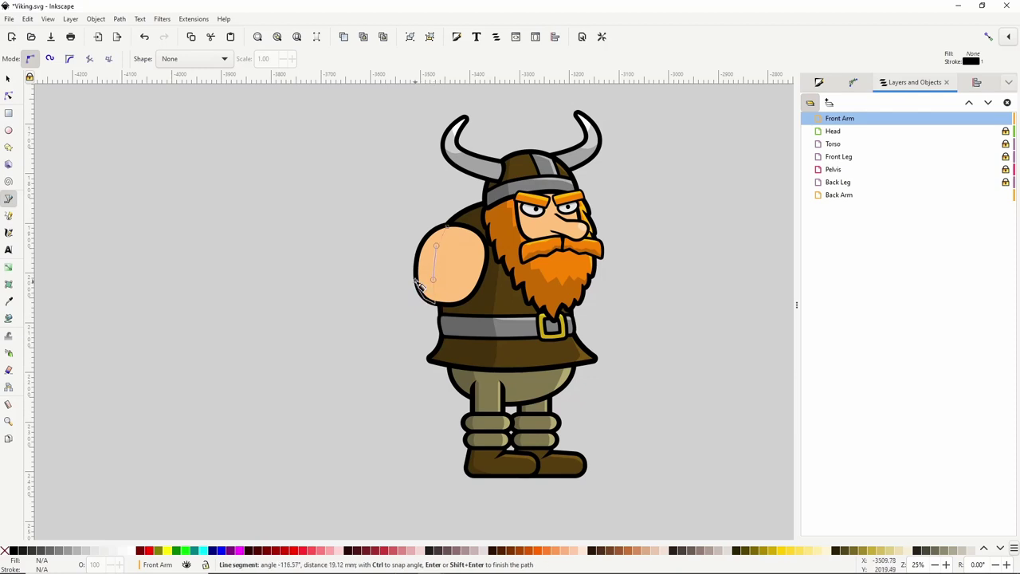
left_click(415, 276)
left_click(418, 247)
left_click(430, 232)
left_click(447, 227)
Give the upper-arm shadow a 20% gray fill without a stroke and set its blend mode to Multiply.
left_click(5, 550, "shift")
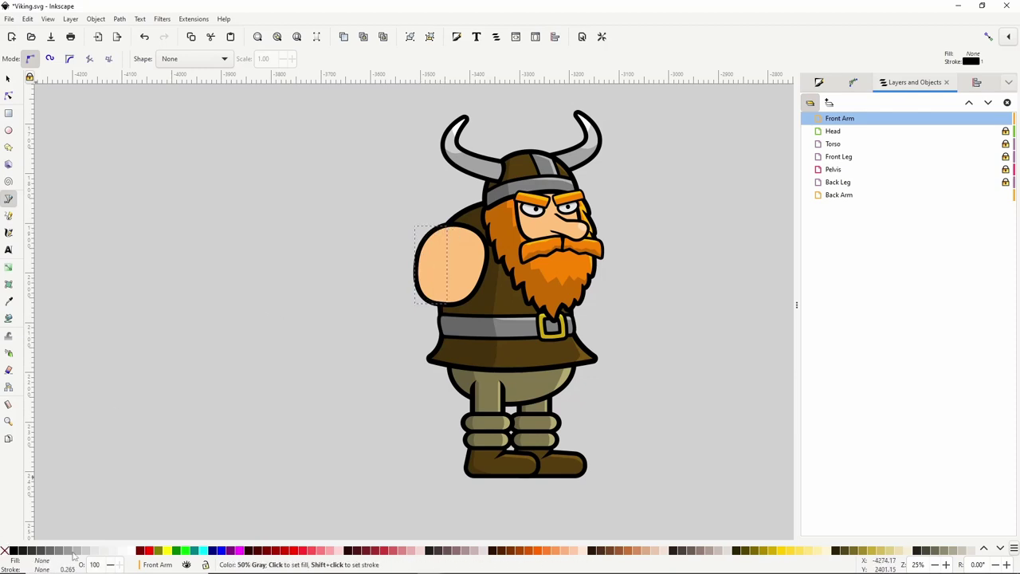
left_click(78, 552)
left_click(85, 552)
left_click(819, 82)
left_click(985, 488)
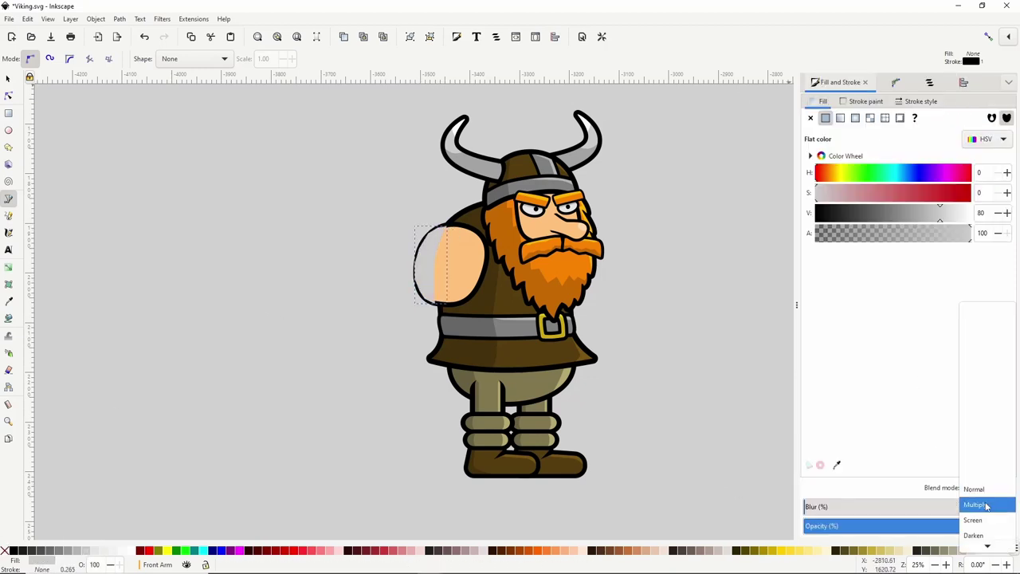
left_click(985, 505)
Draw a thin highlight along the front edge of the upper arm, filled with 30% gray and blended to lighten the skin.
left_click(478, 235)
left_click_drag(468, 291, 467, 297)
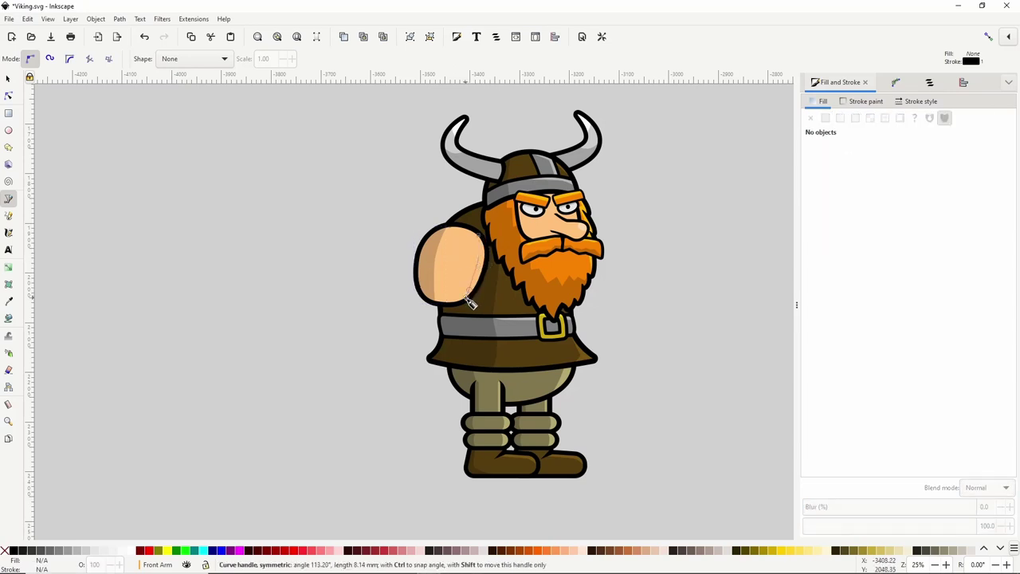
left_click(460, 301)
left_click(467, 300)
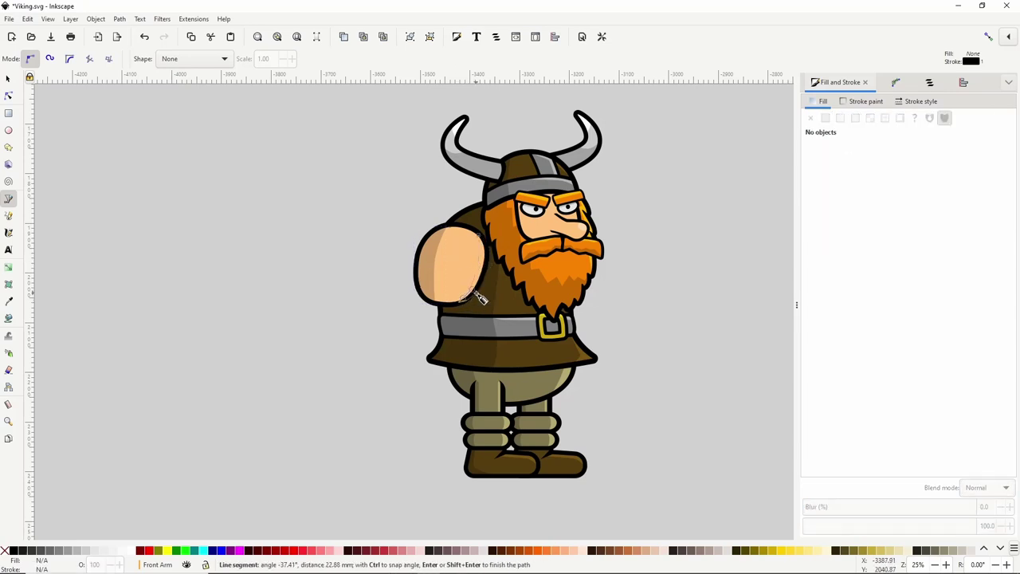
left_click(482, 237)
left_click(77, 555)
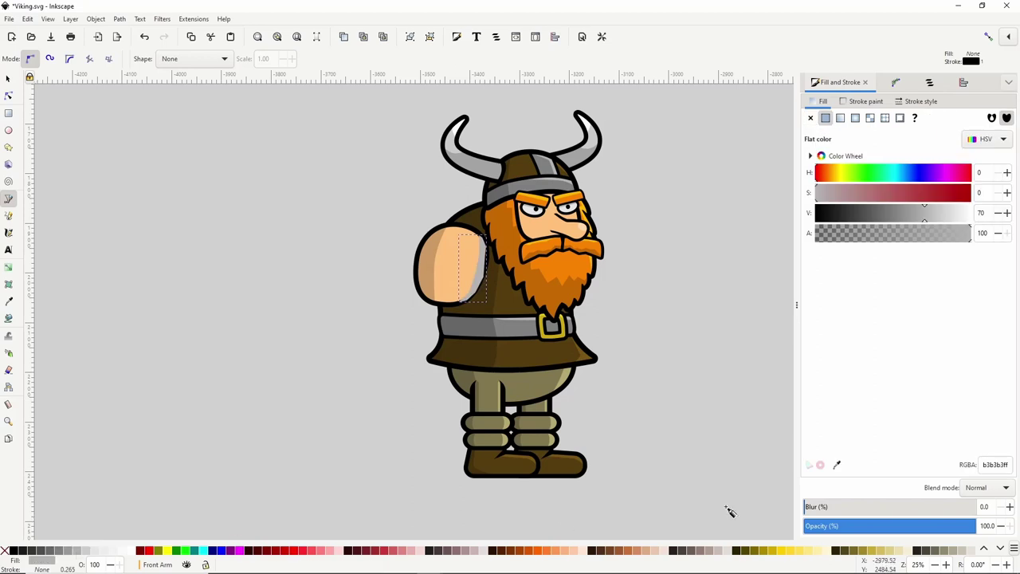
left_click(986, 488)
left_click(986, 498)
Select all the upper-arm parts and group them.
left_click(9, 79)
left_click_drag(377, 197, 502, 336)
right_click(467, 274)
left_click(490, 431)
Draw a forearm with a fist hanging from the elbow, remove its stroke and fill it with the arm's skin colour.
left_click(11, 201)
key("Escape")
left_click_drag(288, 267, 138, 242)
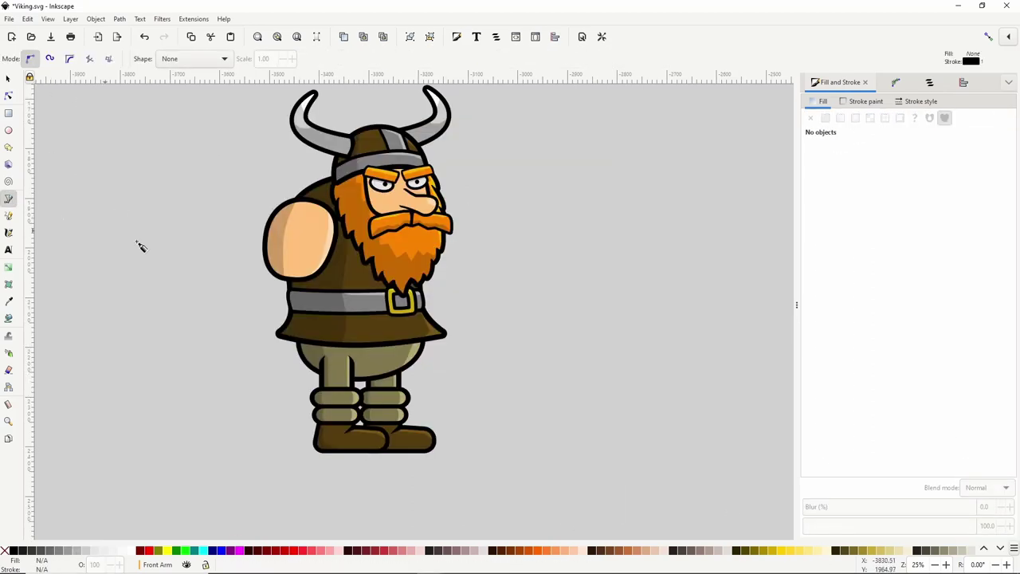
left_click_drag(263, 285, 261, 297)
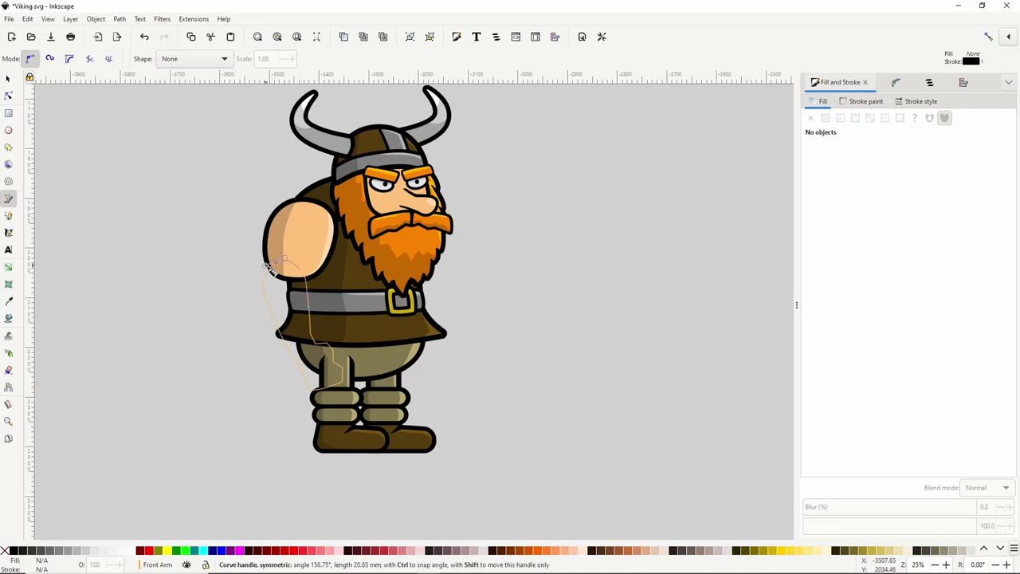
left_click_drag(266, 266, 267, 266)
left_click(5, 550, "shift")
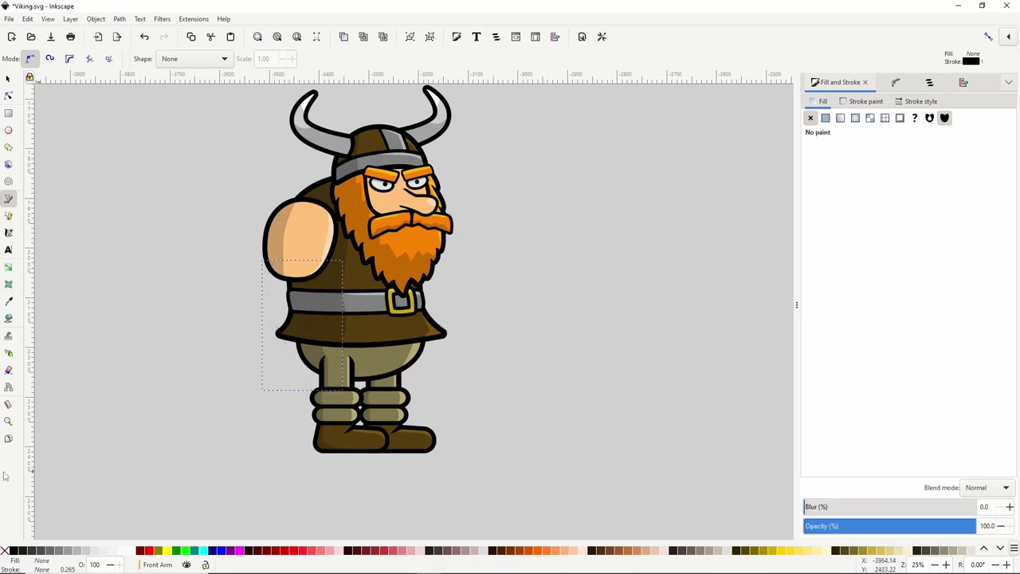
left_click(9, 303)
left_click(311, 236)
Refine the forearm's nodes to widen the wrist and inner arm, smooth the elbow and shape the fist's knuckles.
key("n")
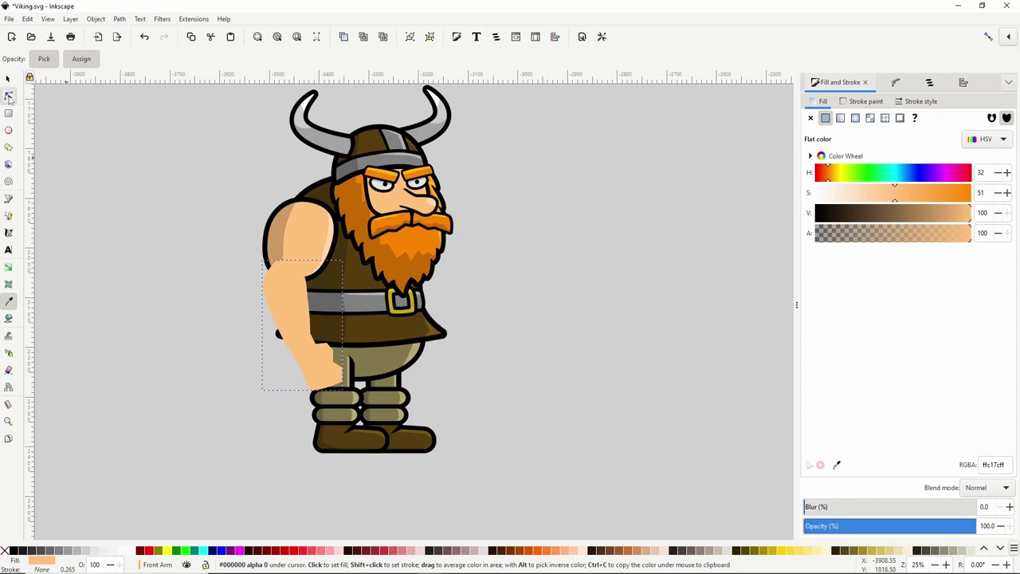
scroll(327, 350, "up", 2)
left_click_drag(340, 372, 345, 373)
left_click_drag(339, 349, 344, 352)
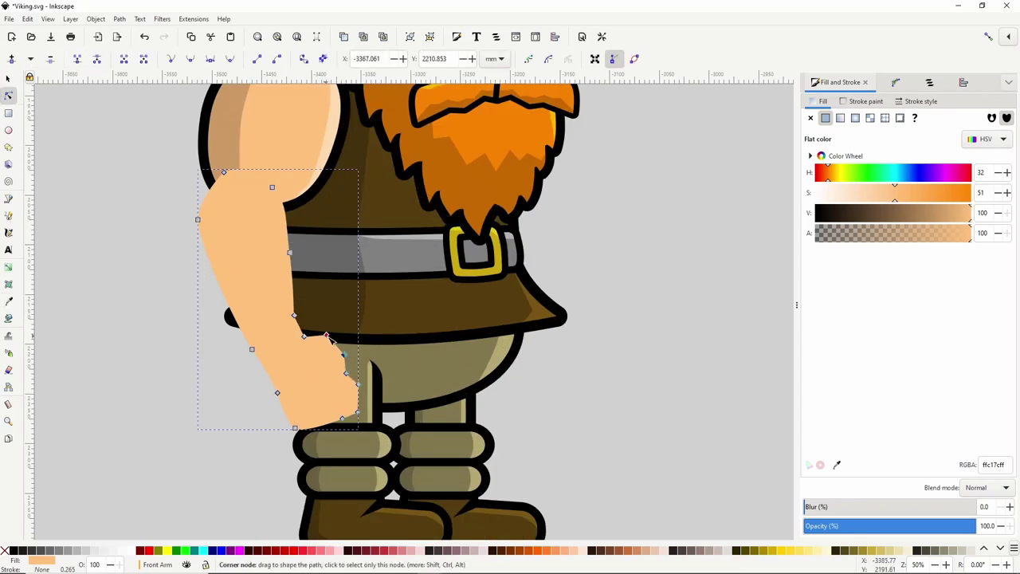
left_click_drag(296, 318, 296, 255)
left_click_drag(310, 342, 310, 345)
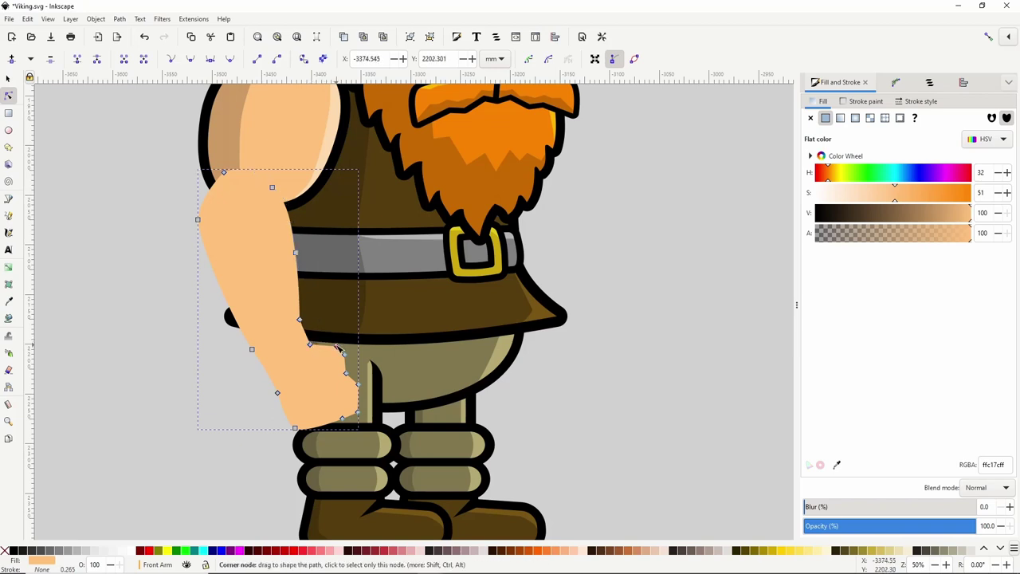
left_click_drag(358, 413, 361, 412)
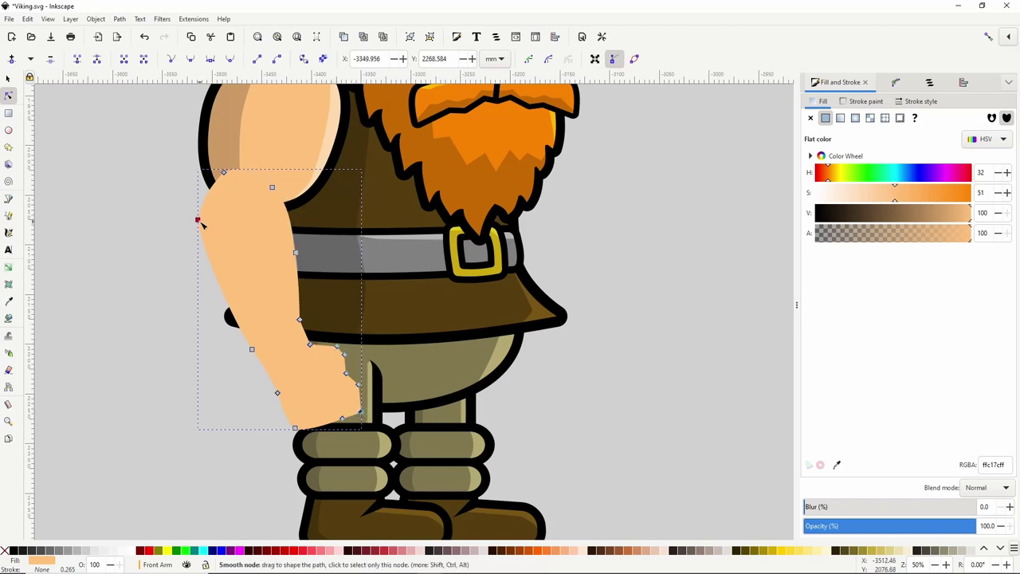
left_click_drag(199, 199, 222, 177)
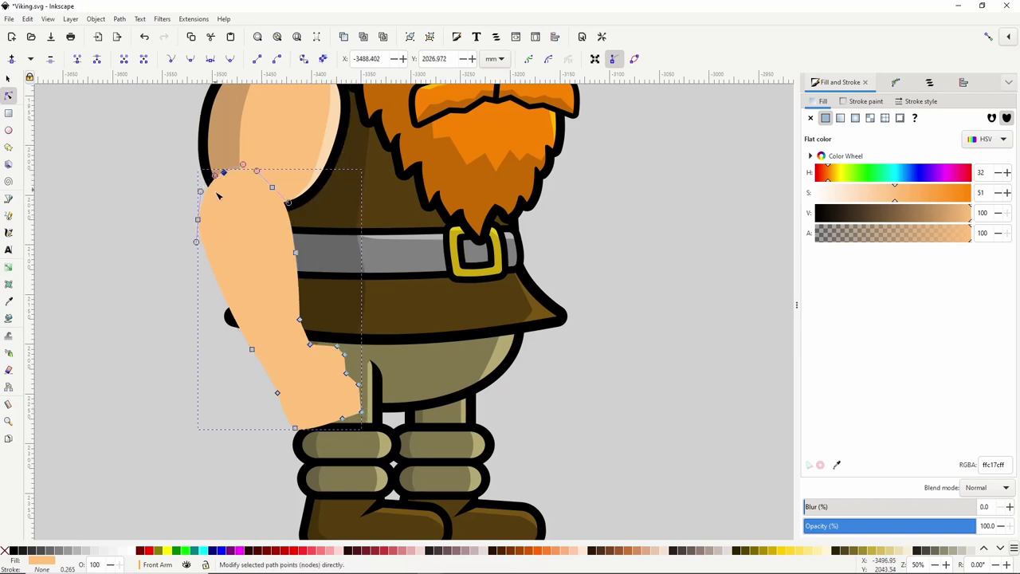
left_click(155, 257)
left_click(265, 261)
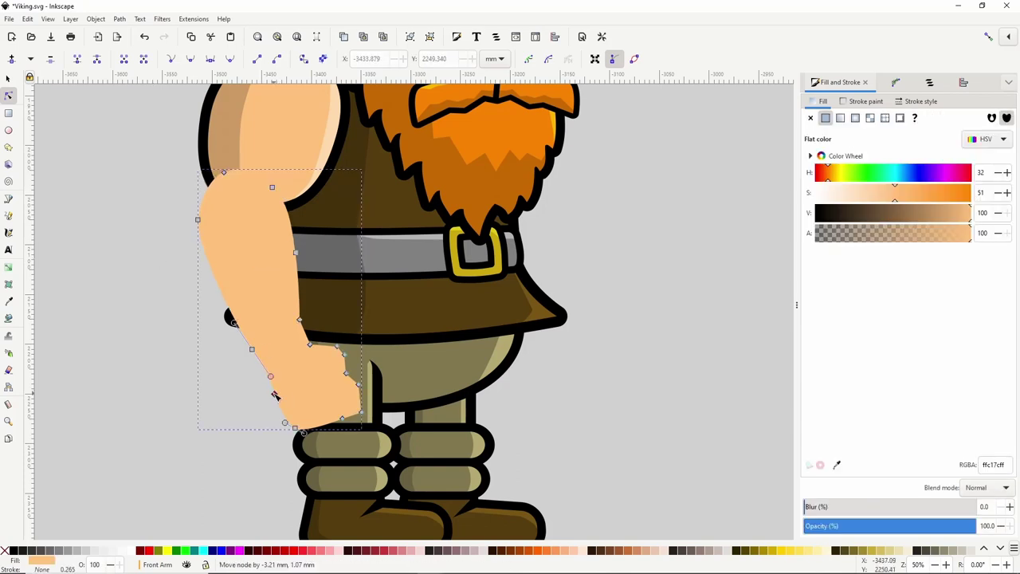
scroll(278, 394, "down", 1)
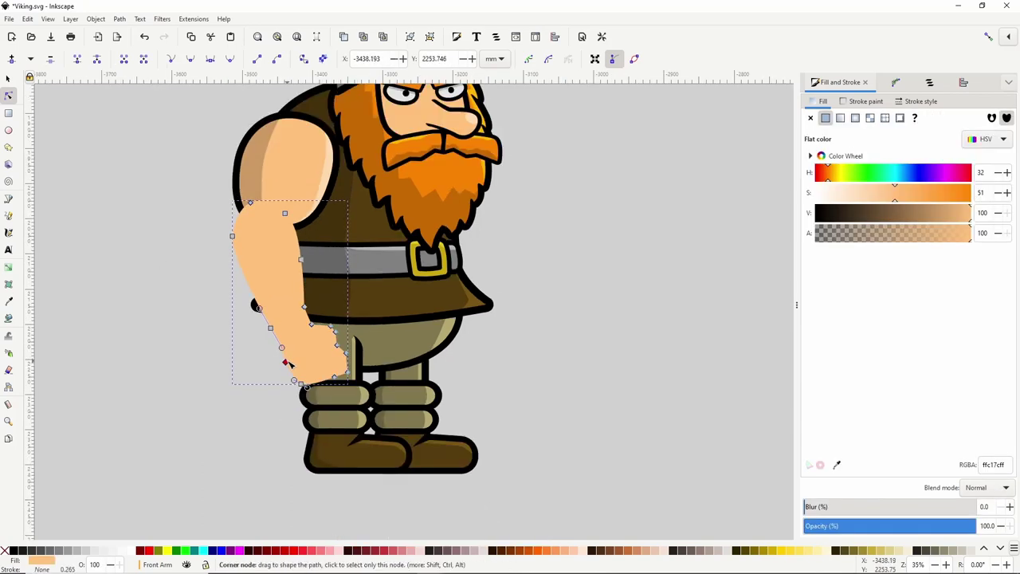
Add a black linked-offset outline behind the forearm and shape it into an open crease at the elbow.
key("ctrl+alt+j")
left_click(13, 551)
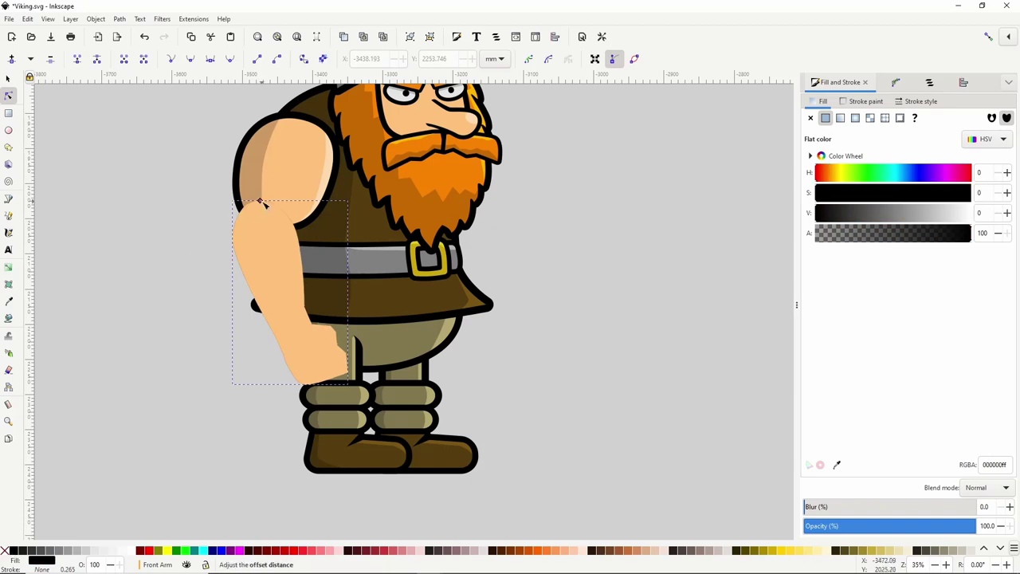
left_click_drag(260, 201, 282, 206)
left_click(270, 230)
left_click(189, 196)
left_click(189, 197)
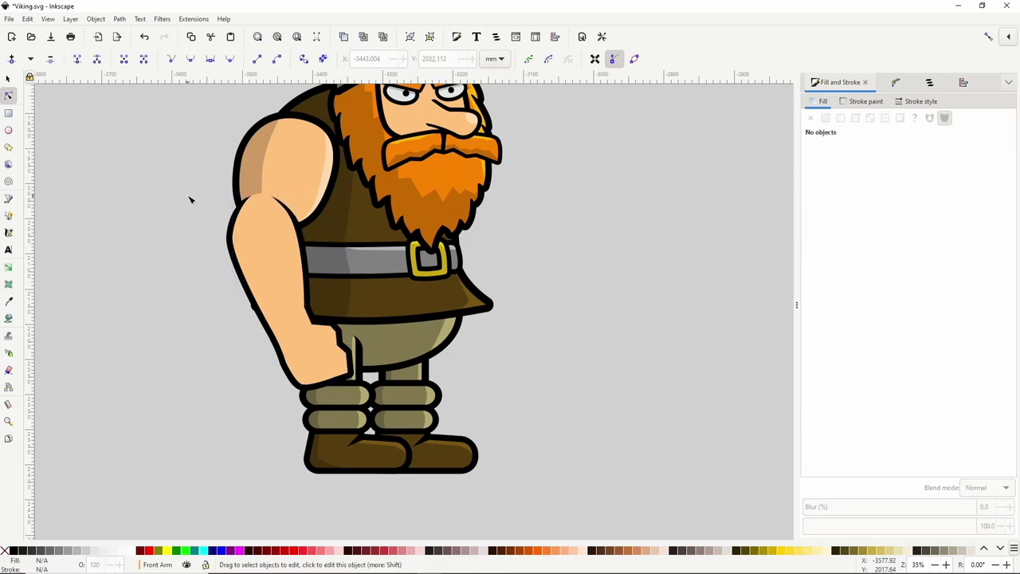
Select the forearm with its outline, nudge it under the upper arm and shrink it to about 178 x 268 mm.
left_click(8, 78)
left_click(282, 237)
left_click(302, 242, "shift")
left_click_drag(302, 242, 305, 241)
left_click_drag(361, 394, 359, 384)
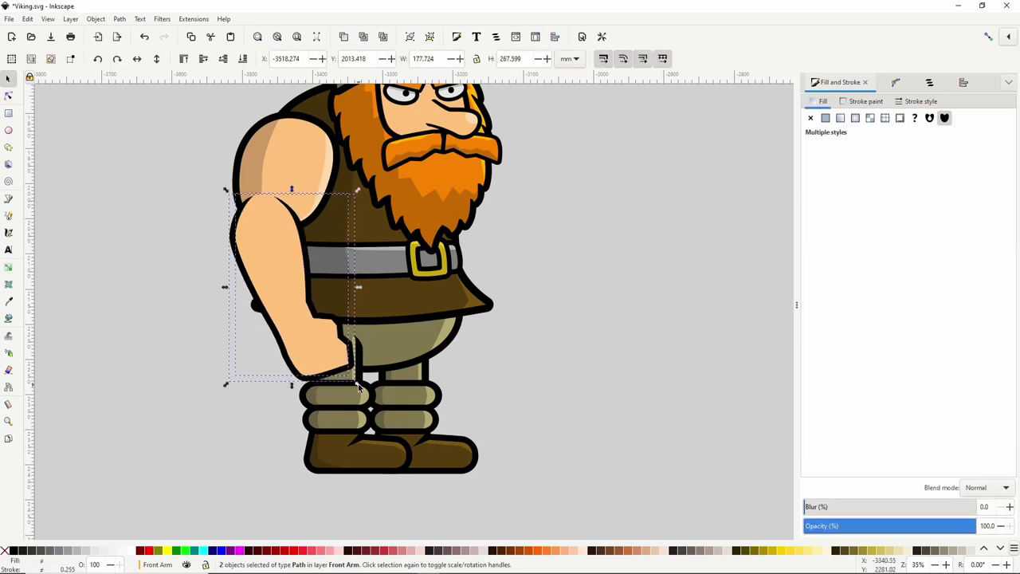
left_click(594, 251)
Draw a short black finger crease on the fist using the Pen tool with the Ellipse stroke shape.
scroll(593, 251, "down", 1)
left_click_drag(593, 251, 473, 264)
scroll(474, 263, "down", 1)
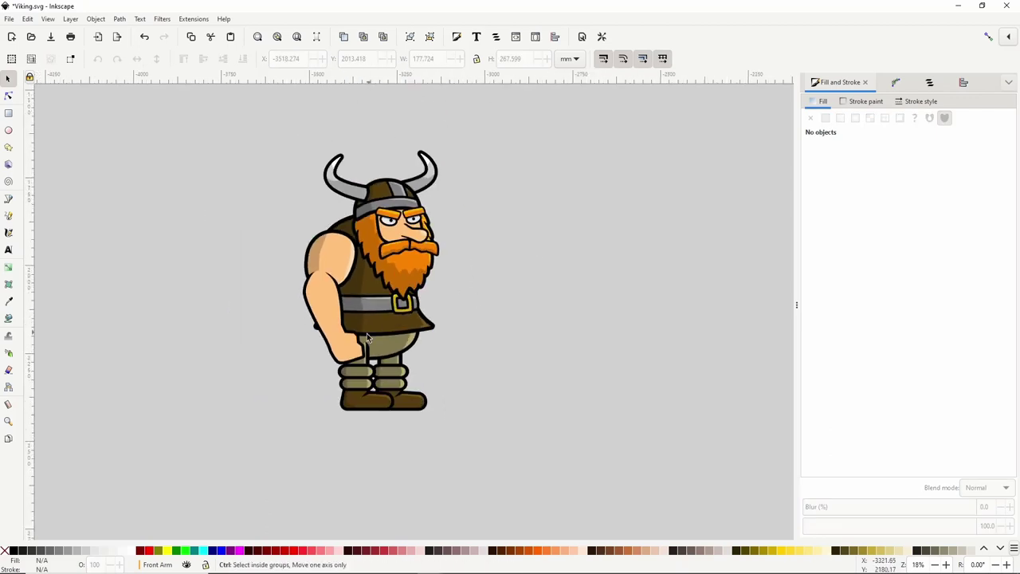
scroll(370, 348, "up", 1)
scroll(370, 346, "up", 1)
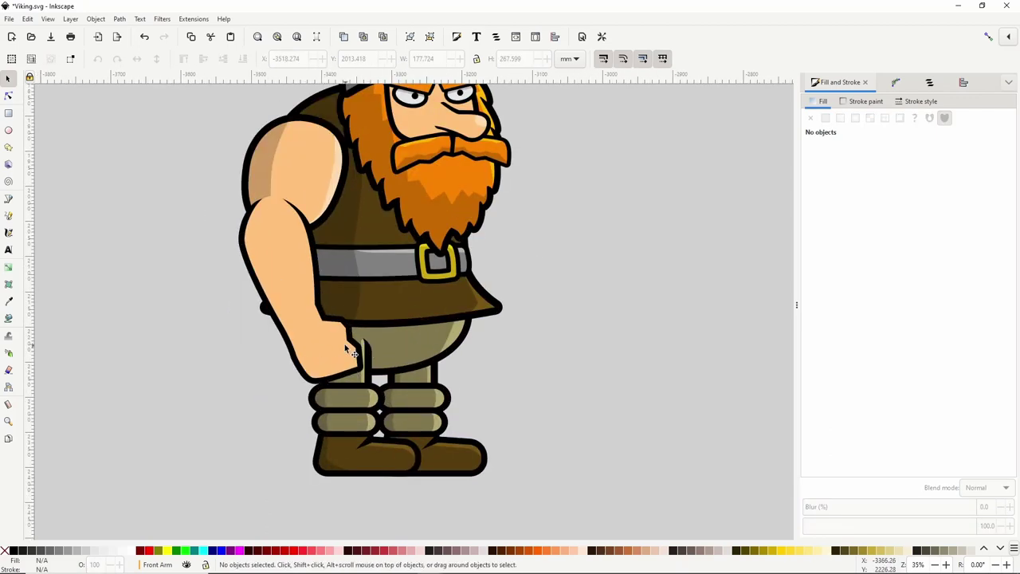
key("b")
left_click(195, 58)
left_click(199, 104)
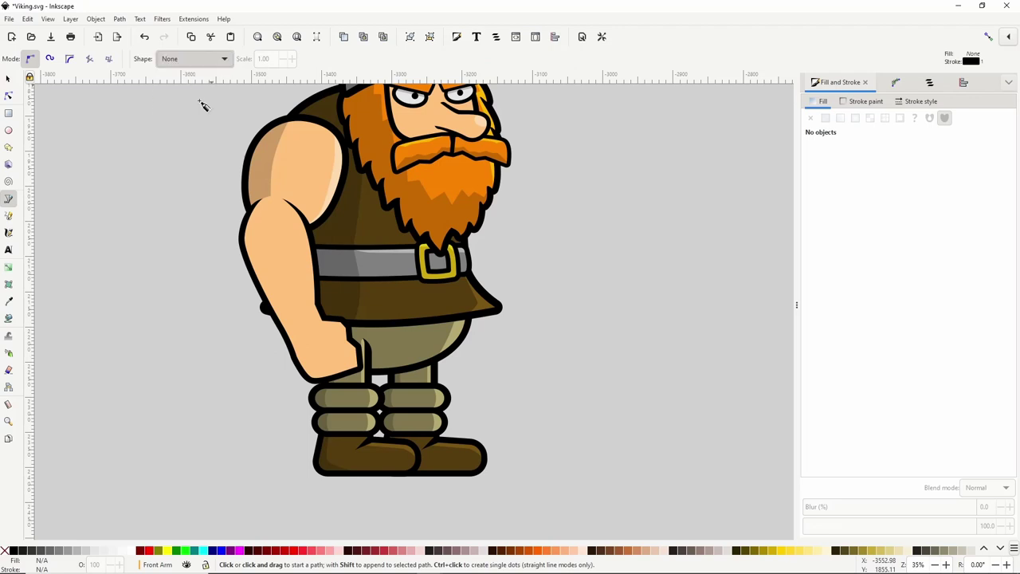
scroll(356, 356, "up", 2)
left_click(331, 318)
left_click(345, 348)
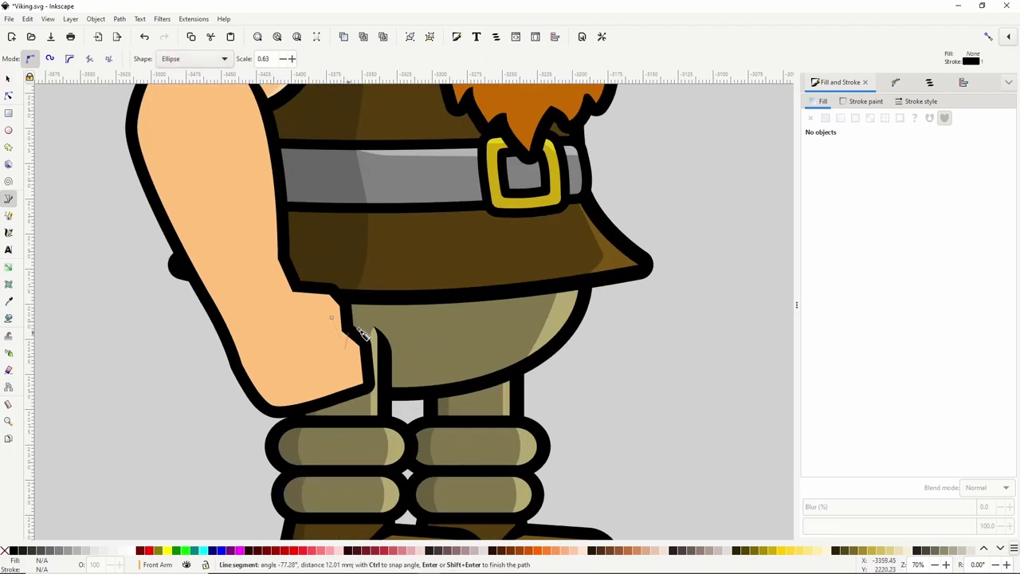
key("Return")
scroll(386, 315, "down", 4)
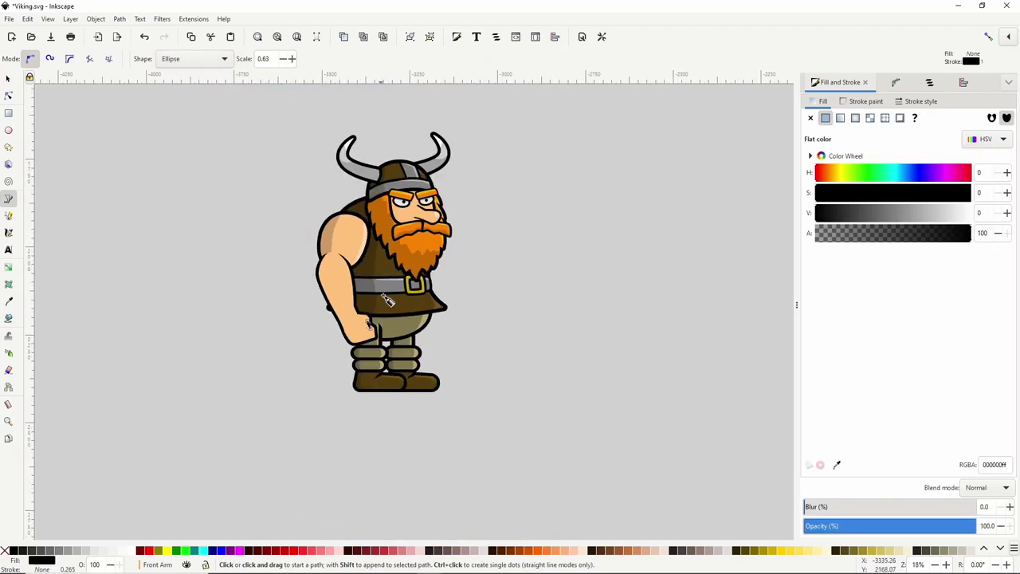
Reset the Pen tool's stroke shape to None and convert the fist's finger crease into a plain path.
left_click(212, 59)
left_click(197, 15)
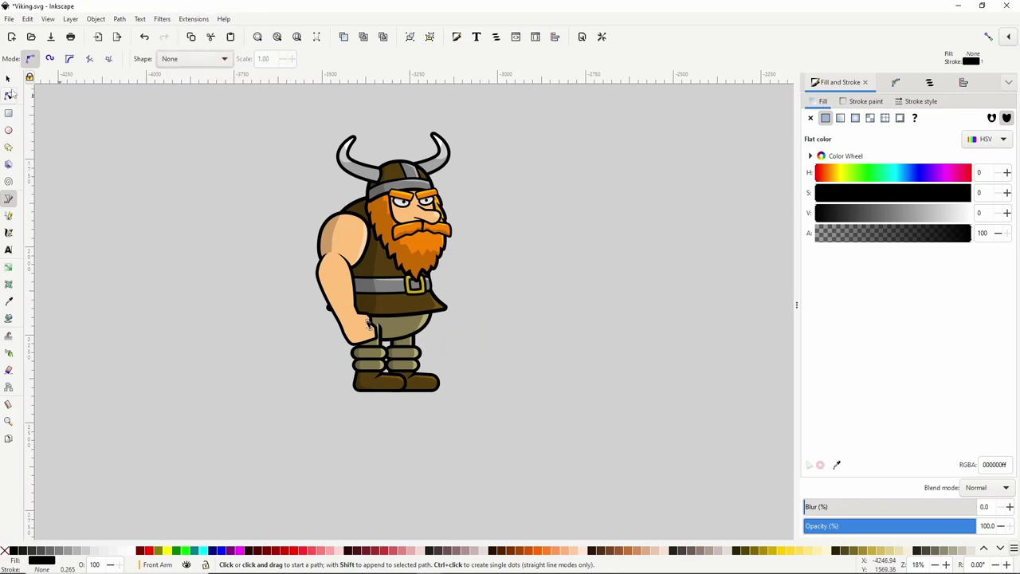
left_click(8, 95)
scroll(372, 326, "up", 3)
left_click_drag(333, 295, 327, 290)
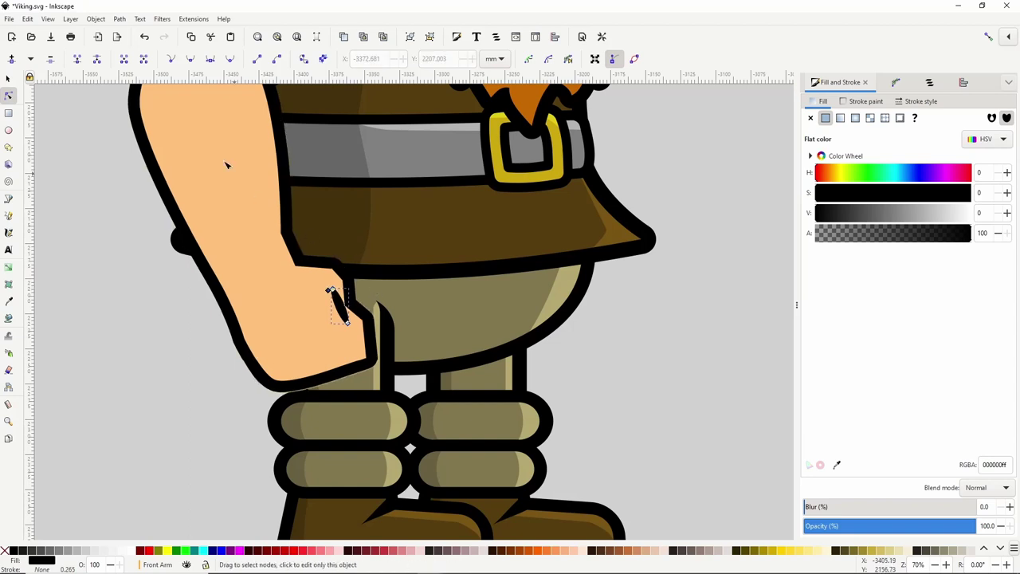
left_click(119, 19)
left_click(129, 33)
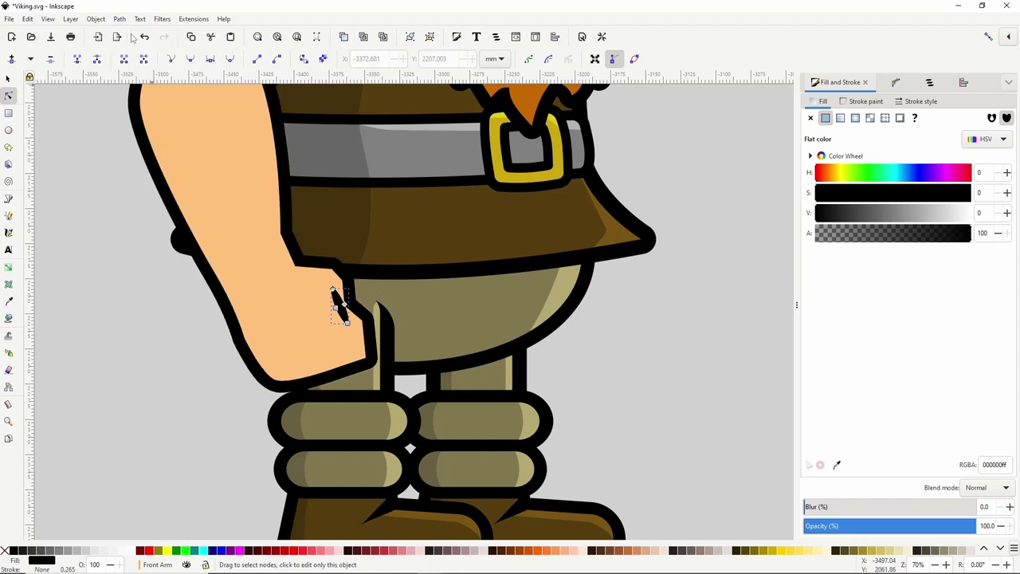
scroll(332, 243, "down", 2, "ctrl")
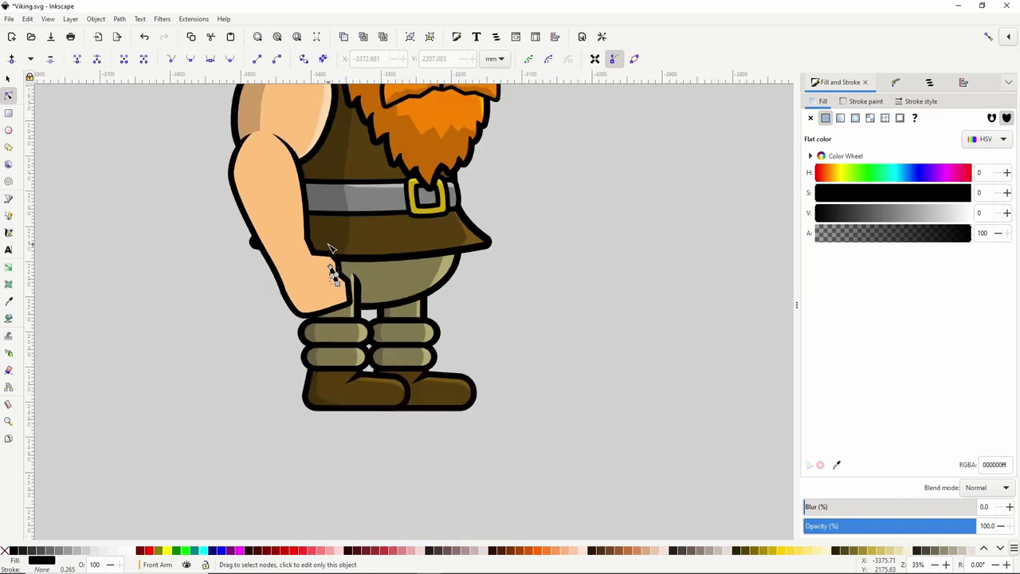
Draw a four-sided wristband across the wrist with the Pen tool and fill it with the tunic's brown (563d0e).
left_click_drag(285, 242, 274, 301)
key("b")
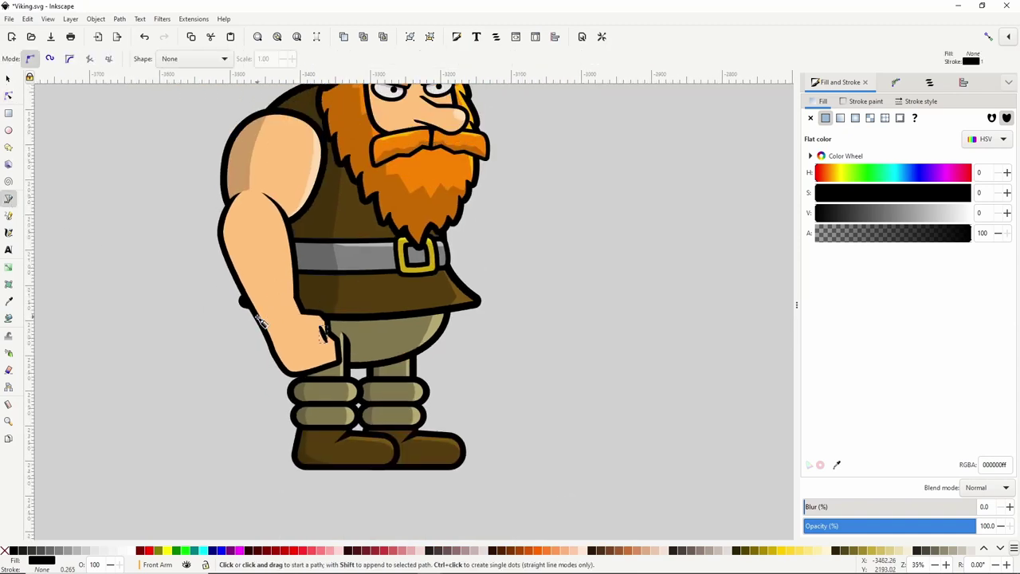
left_click(260, 320)
left_click(296, 298)
left_click(304, 313)
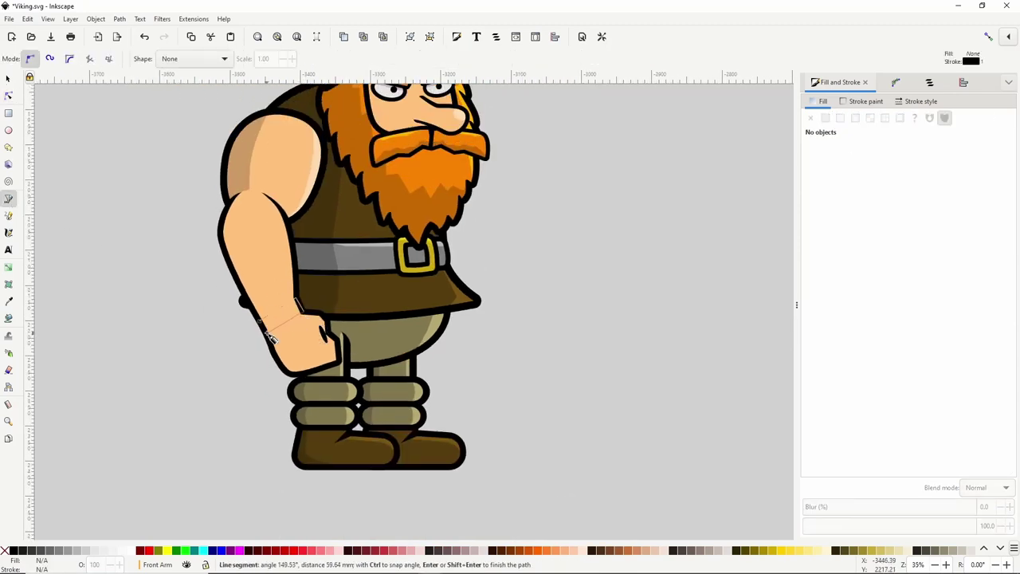
left_click(268, 331)
left_click(260, 321)
key("n")
scroll(313, 315, "up", 1, "ctrl")
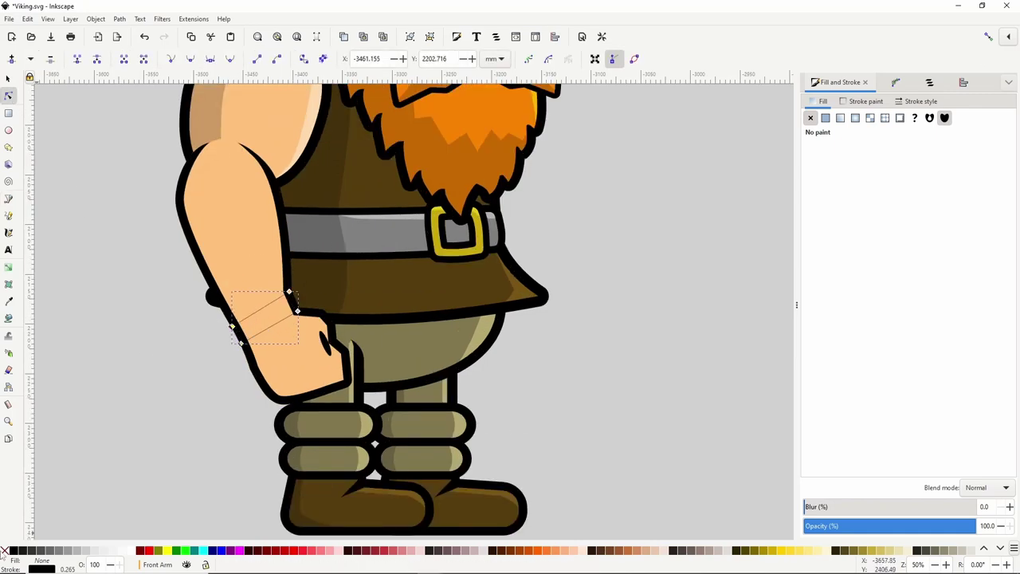
key("d")
left_click(401, 287)
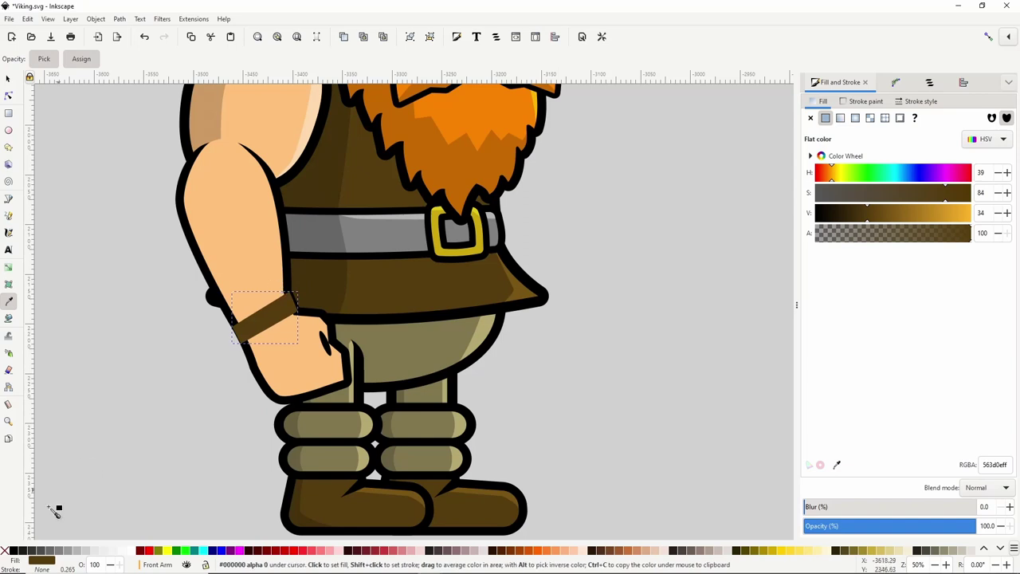
Add a black offset outline around the wristband, convert it to a path and nudge band and outline into place together.
left_click(14, 550)
left_click(9, 96)
left_click_drag(290, 292, 306, 276)
key("ctrl+shift+c")
left_click(9, 78)
left_click(279, 310, "shift")
left_click_drag(278, 300, 279, 299)
left_click(170, 266)
scroll(170, 266, "down", 1)
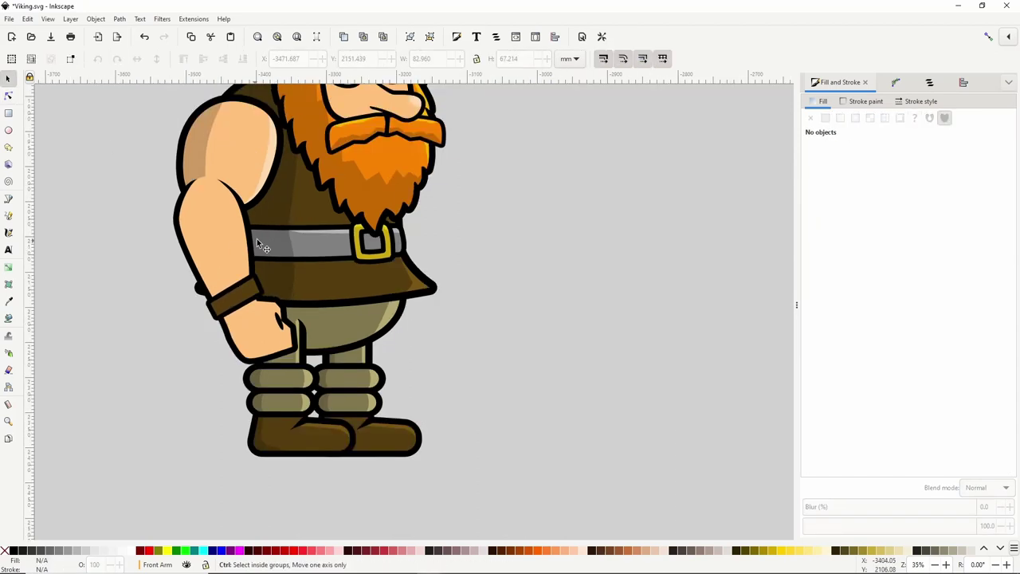
Draw a shadow shape along the back edge of the forearm, wristband and fist, filled 20% Gray with Multiply blending.
left_click_drag(257, 239, 236, 316)
scroll(251, 288, "down", 1)
left_click_drag(303, 271, 285, 215)
left_click(9, 199)
scroll(174, 224, "up", 1)
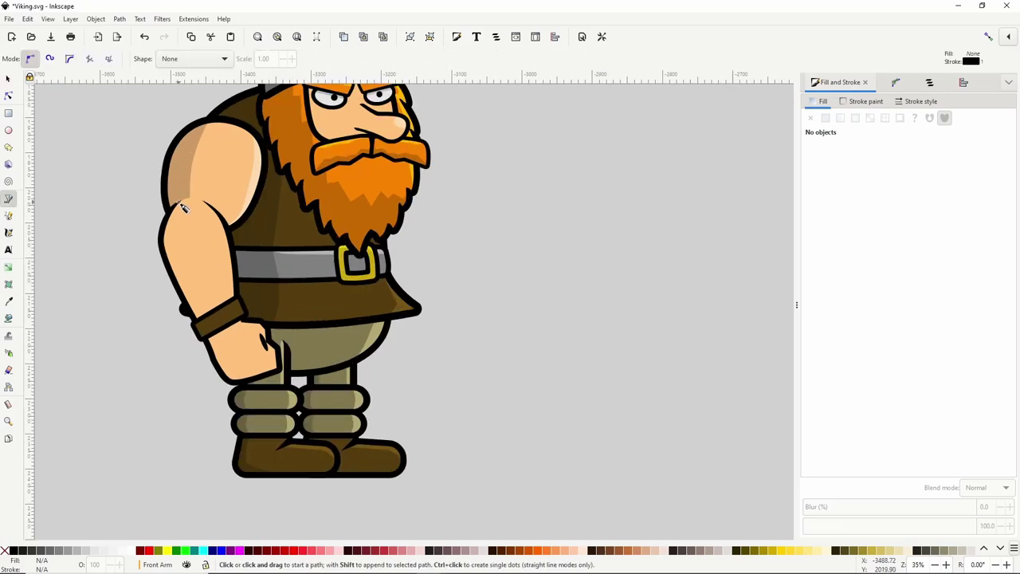
left_click(178, 202)
left_click_drag(180, 251, 183, 261)
left_click_drag(197, 303, 200, 309)
left_click(201, 320)
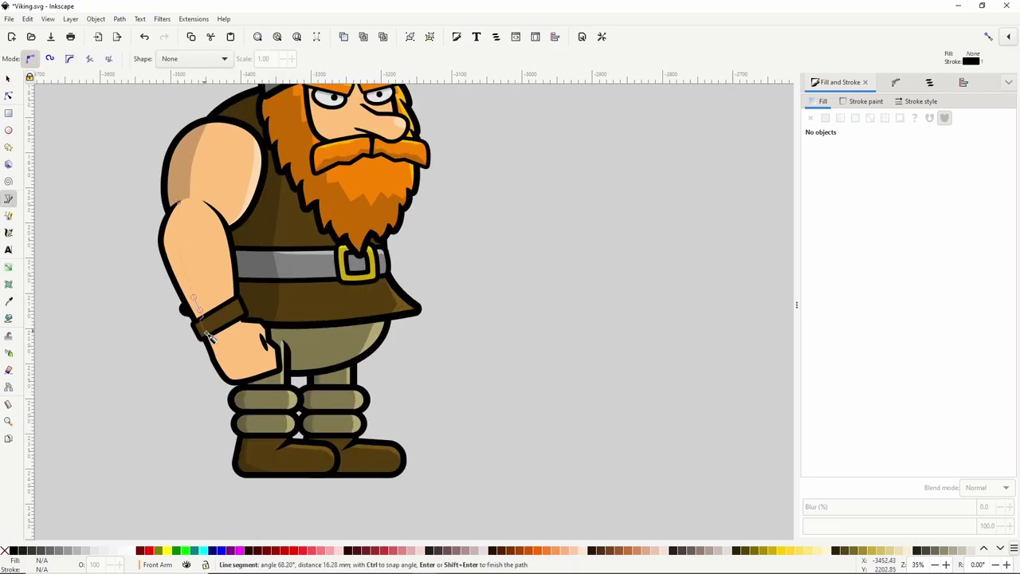
left_click(210, 335)
left_click_drag(222, 357, 247, 378)
left_click(252, 377)
left_click(235, 384)
left_click(225, 378)
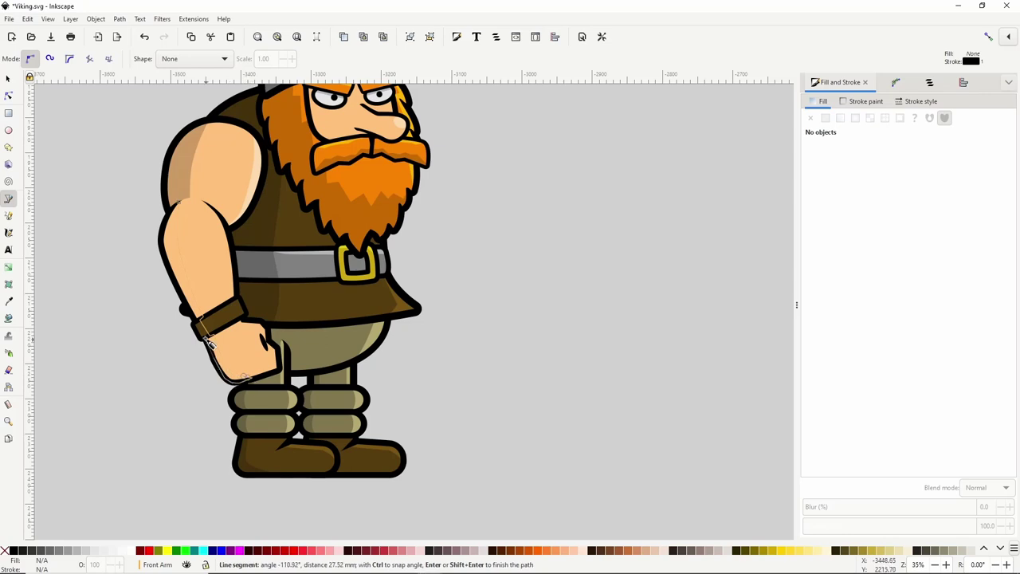
left_click(206, 339)
left_click(200, 339)
left_click(192, 324)
left_click(194, 319)
left_click(162, 256)
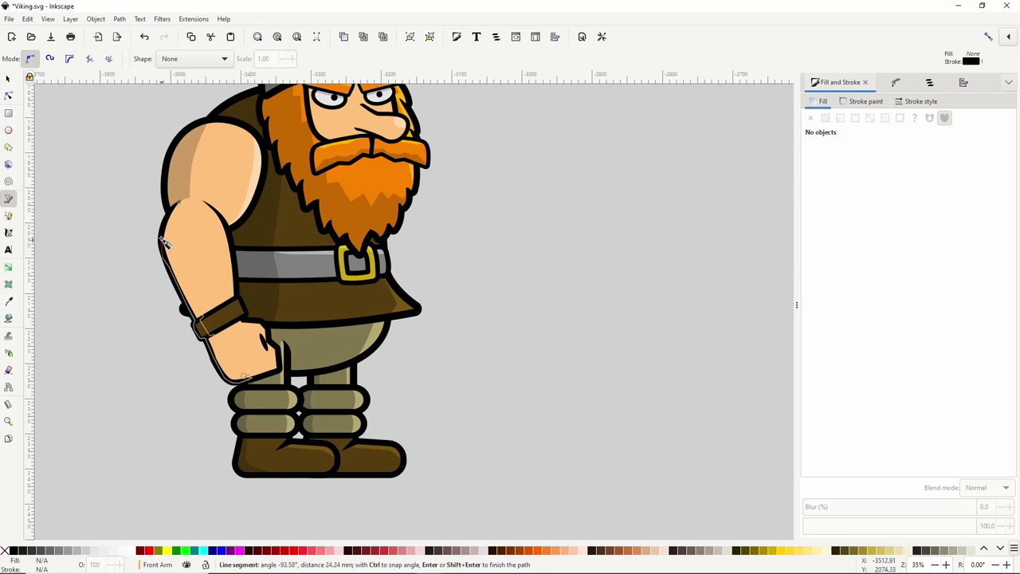
left_click(183, 207)
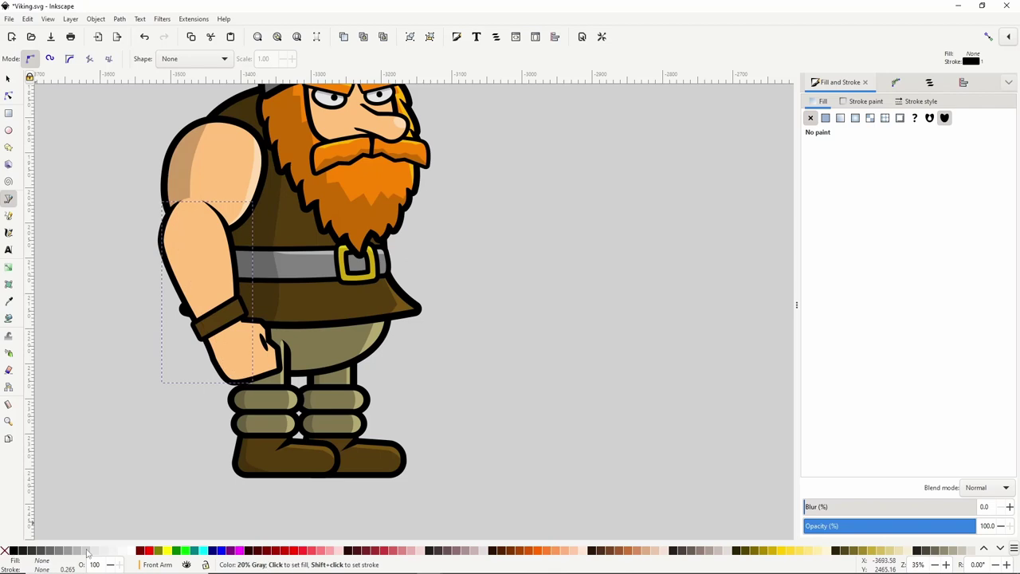
Draw a narrow highlight along the front edge of the forearm, wristband and fist, filled 30% Gray with Overlay blending.
left_click(210, 207)
left_click_drag(225, 246, 227, 257)
left_click(234, 301)
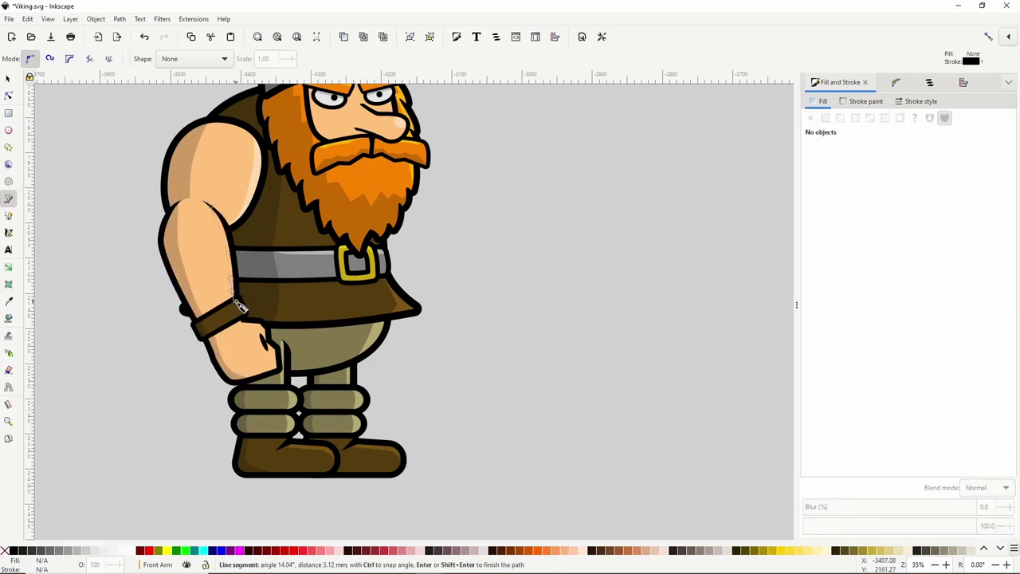
left_click(239, 320)
left_click(259, 324)
left_click(267, 342)
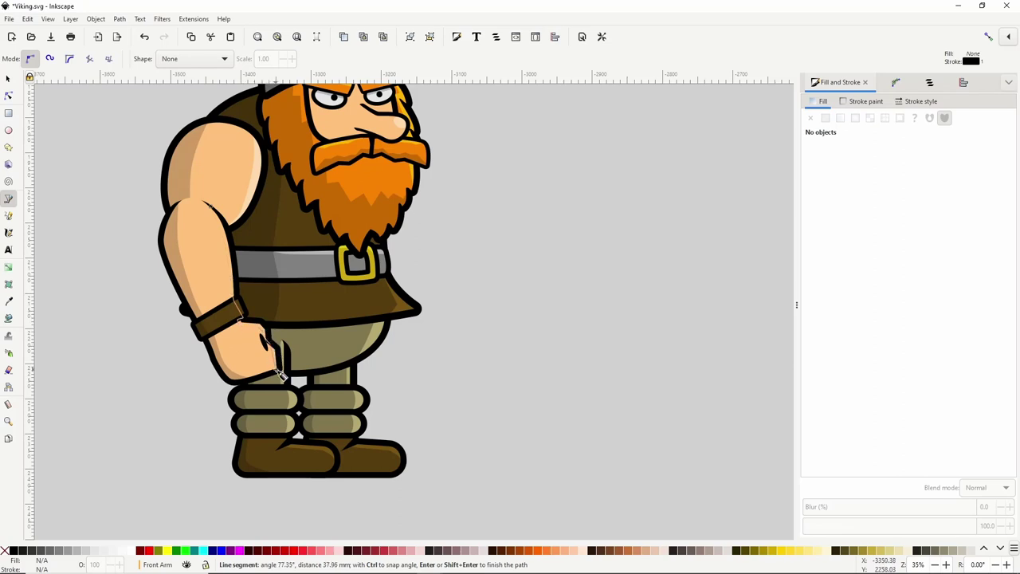
left_click(276, 370)
left_click(281, 368)
left_click(277, 346)
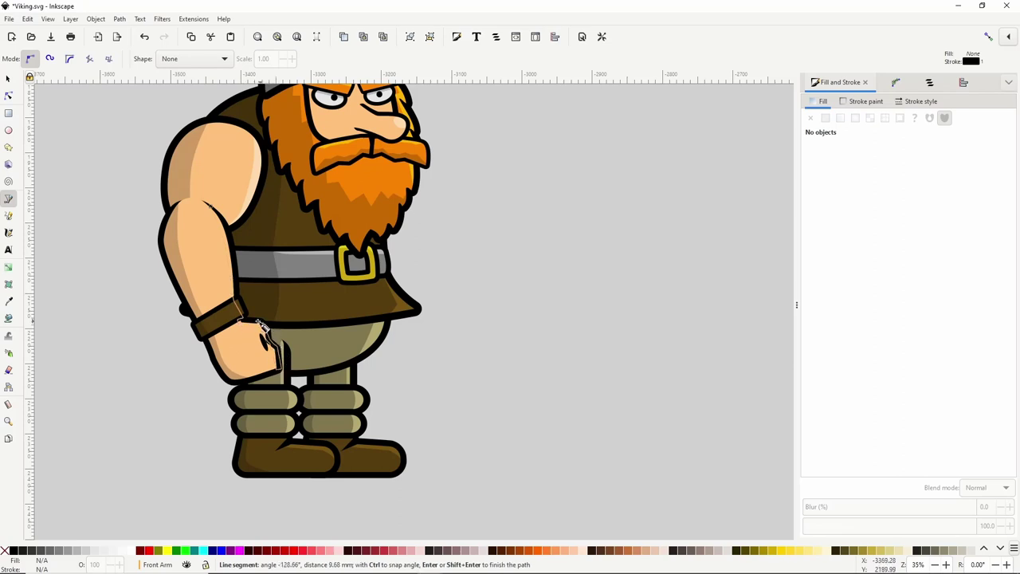
left_click(239, 298)
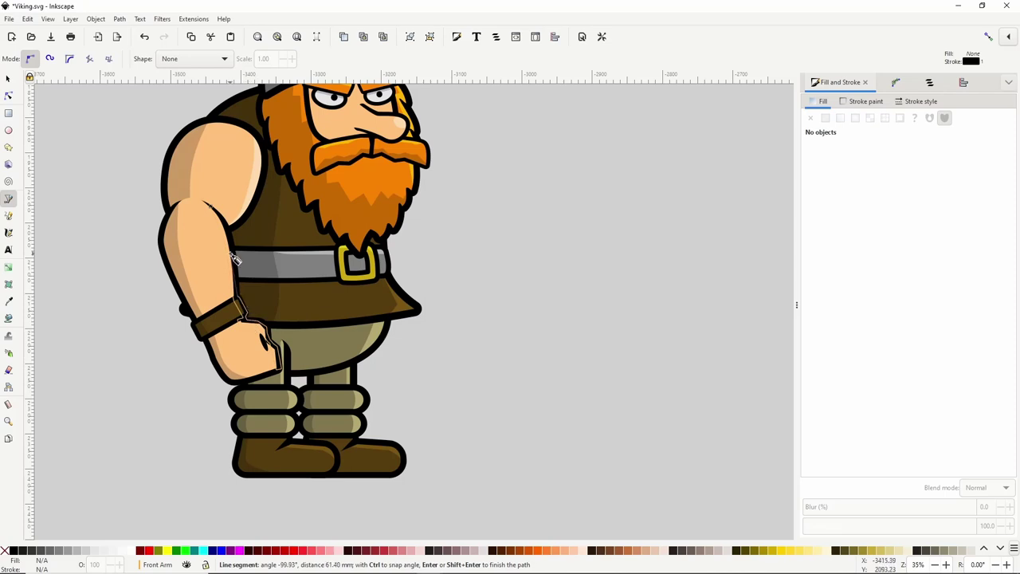
left_click(233, 254)
left_click(228, 229)
left_click(210, 206)
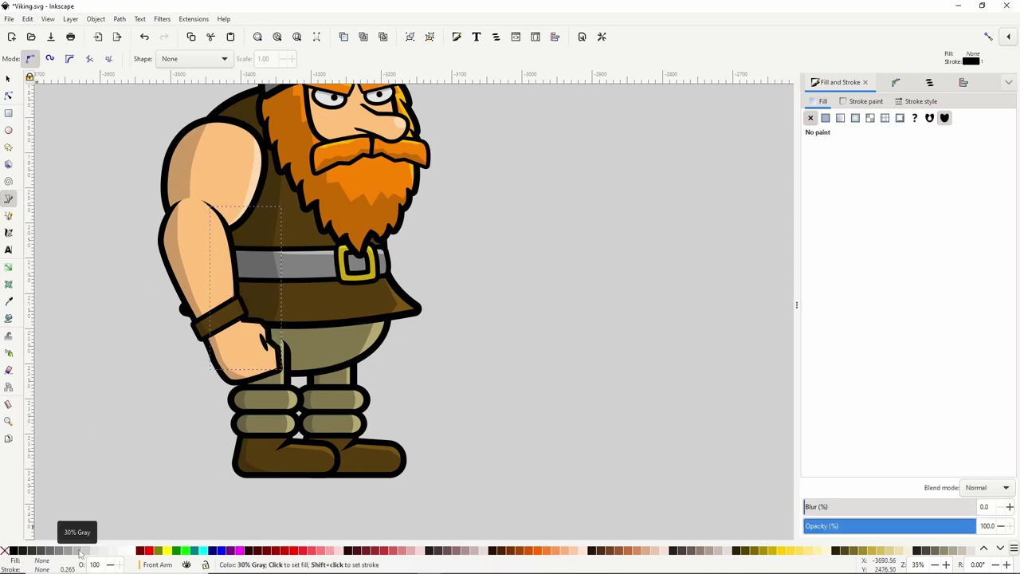
left_click(63, 550)
left_click(985, 487)
left_click(986, 488)
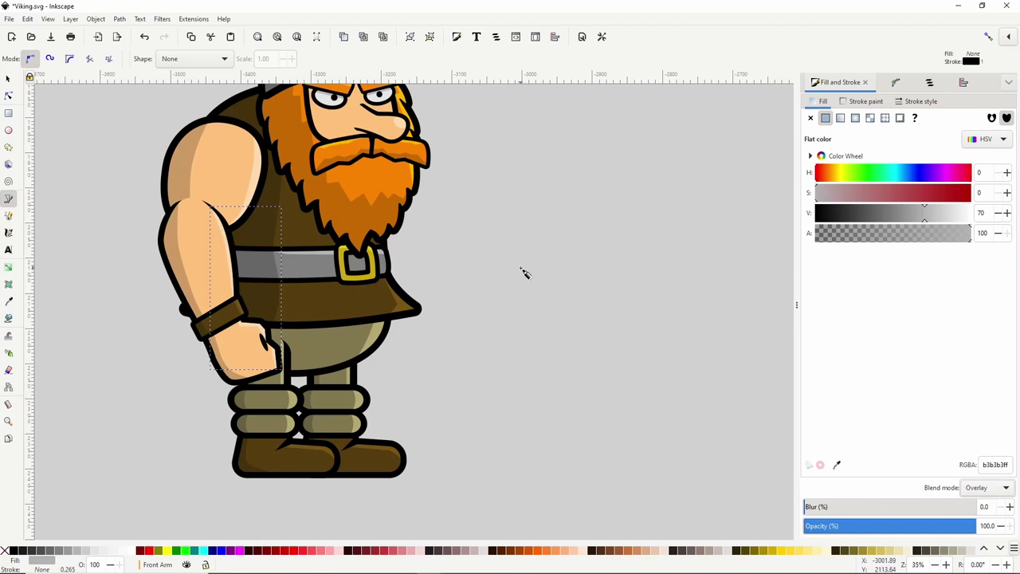
Group all the forearm parts, including the fist, wristband, shadow and highlight.
left_click(10, 80)
left_click_drag(132, 192, 306, 398)
right_click(221, 295)
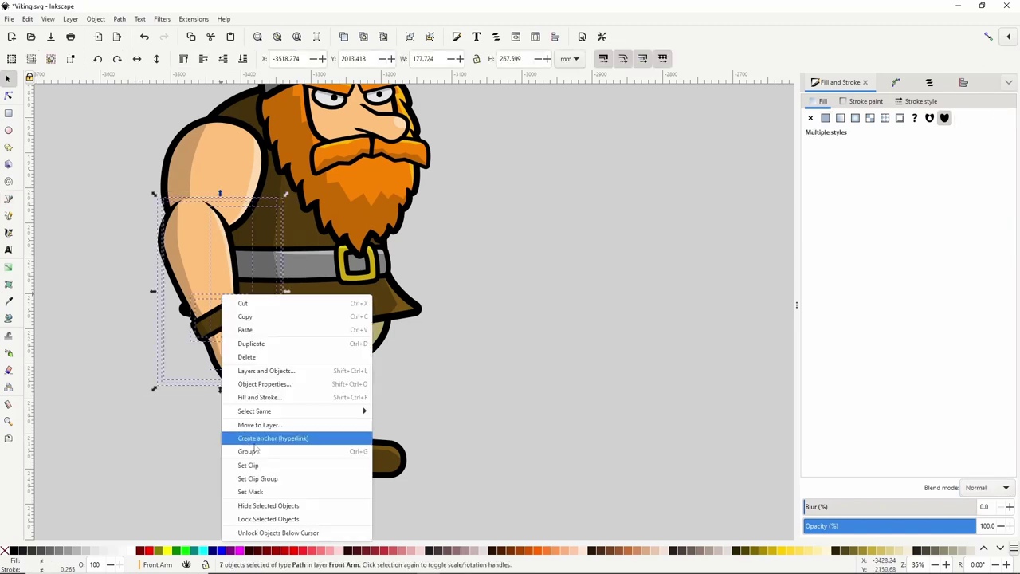
left_click(255, 449)
left_click(505, 235)
scroll(505, 234, "down", 2)
left_click_drag(539, 201, 435, 261)
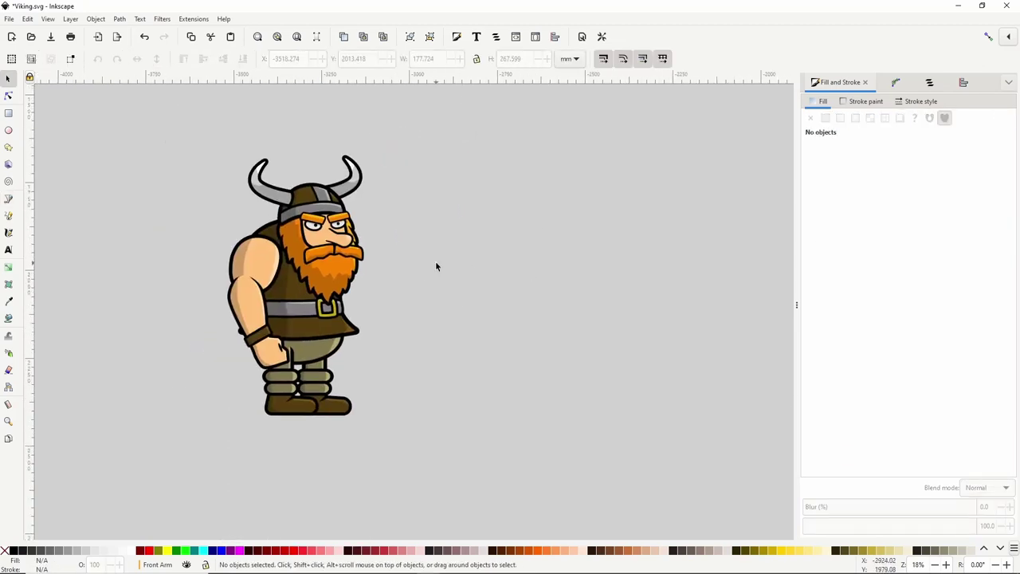
Duplicate the upper arm and forearm groups together and place the copy beside the character, in front of its chest.
left_click(247, 304)
left_click(266, 261, "shift")
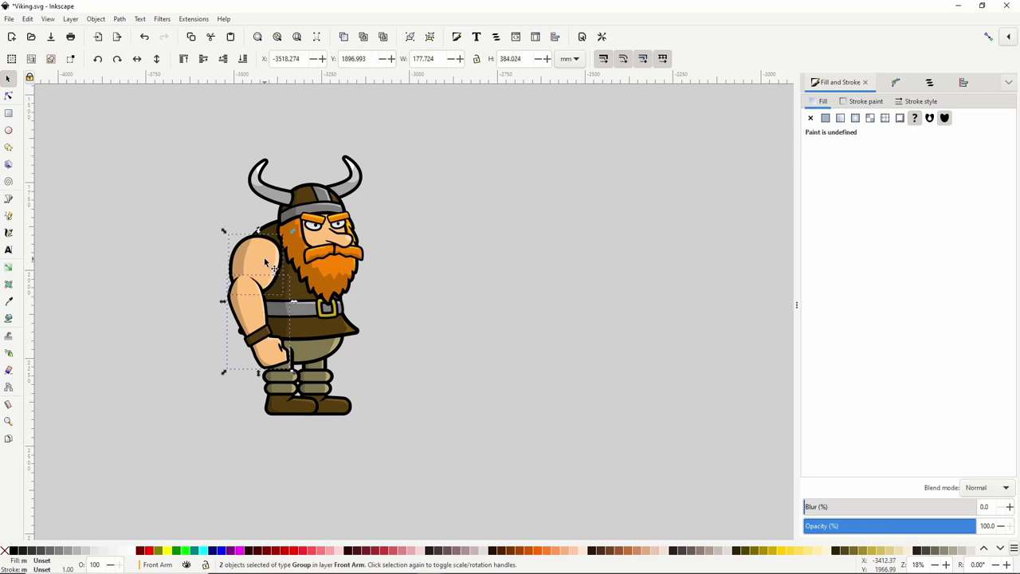
right_click(265, 260)
left_click(291, 308)
left_click_drag(238, 294, 392, 289)
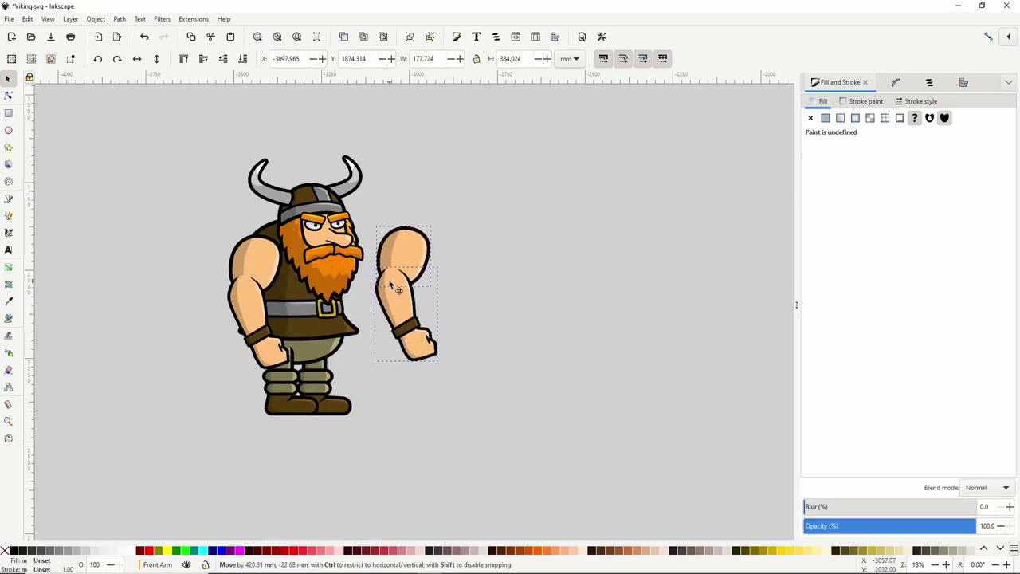
Move the duplicated arm to the Back Arm layer.
right_click(392, 288)
left_click(447, 142)
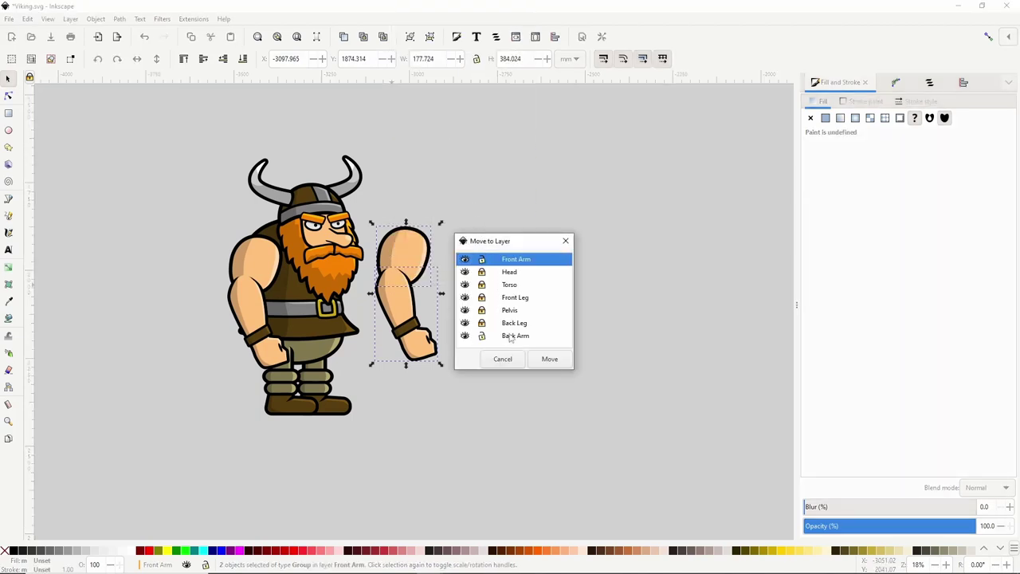
left_click(512, 337)
left_click(549, 359)
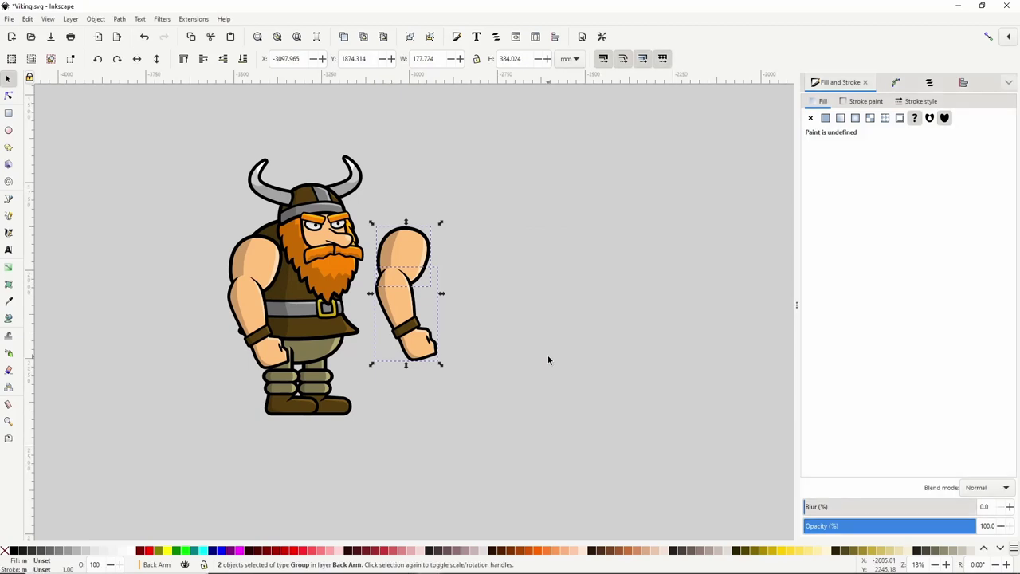
left_click(447, 288)
Inside the duplicated forearm group, delete the shadow, highlight, black outline and finger crease.
double_click(406, 294)
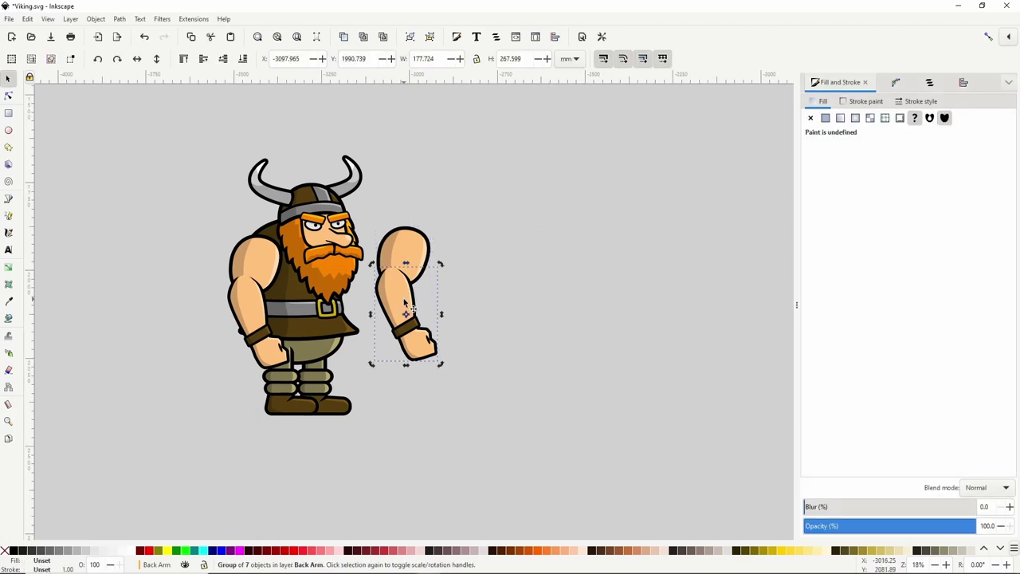
scroll(396, 318, "up", 2)
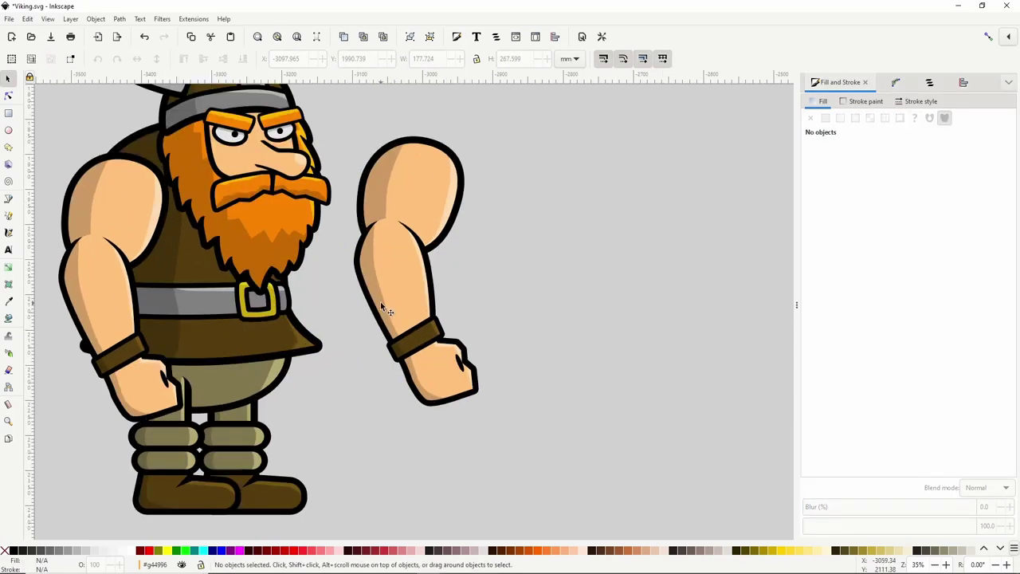
left_click(381, 301)
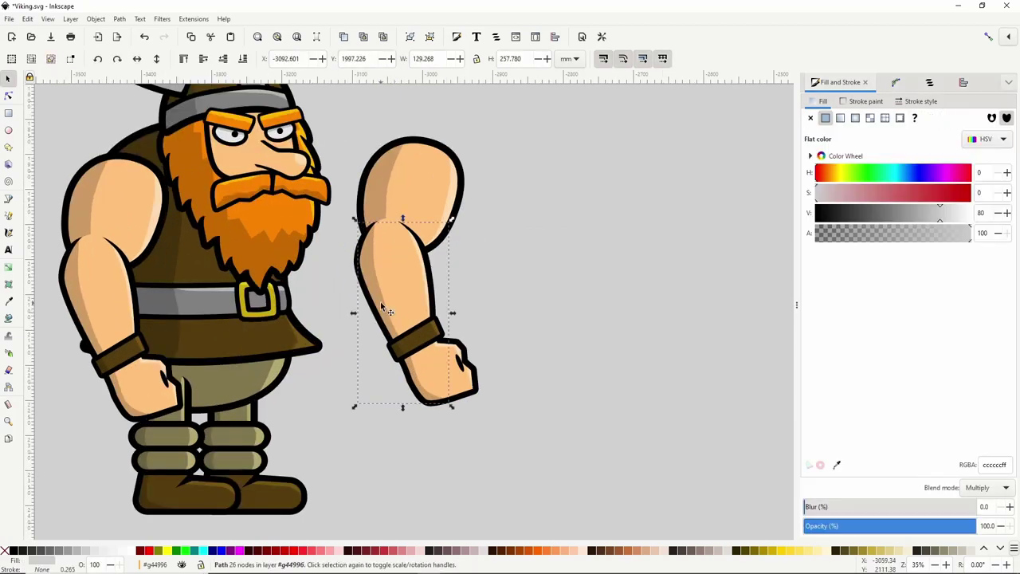
left_click(435, 275, "shift")
key("Delete")
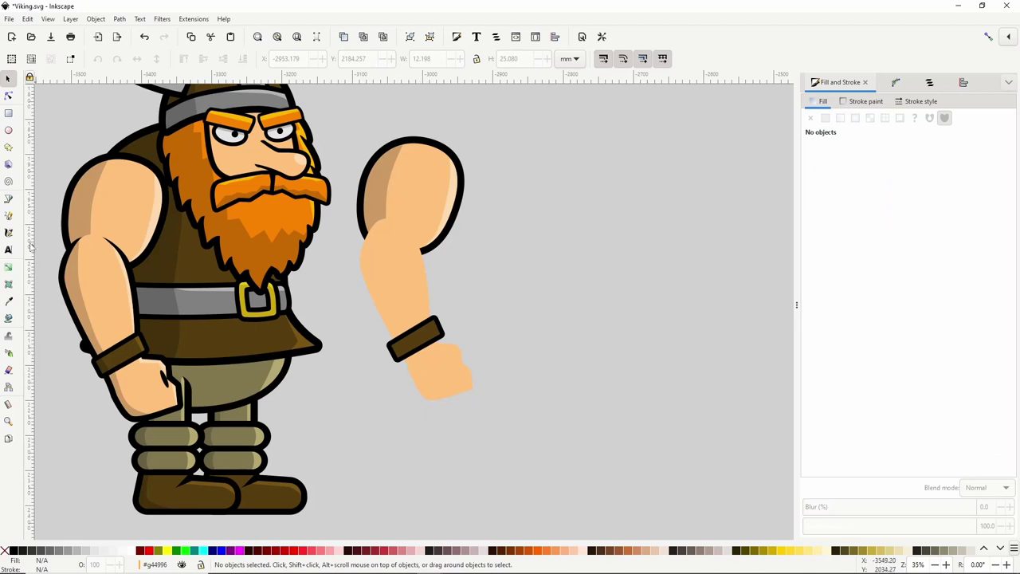
Draw a closed polygon around the duplicated arm's fist with the Pen tool, starting at the wristband's lower edge.
left_click(7, 200)
scroll(429, 398, "up", 1)
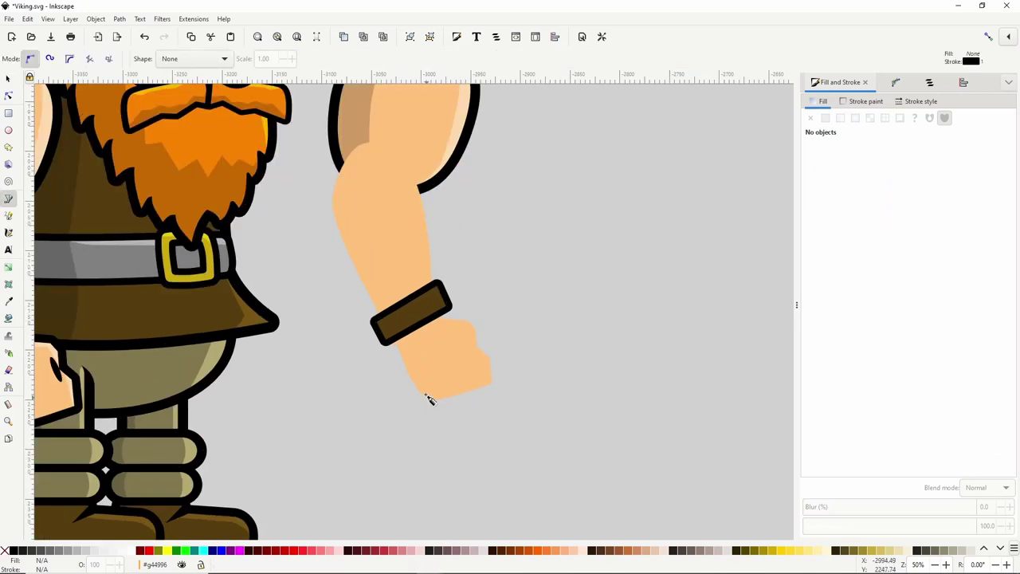
left_click(392, 348)
left_click(447, 315)
left_click(476, 314)
left_click(531, 360)
left_click(509, 424)
left_click(417, 420)
left_click(382, 376)
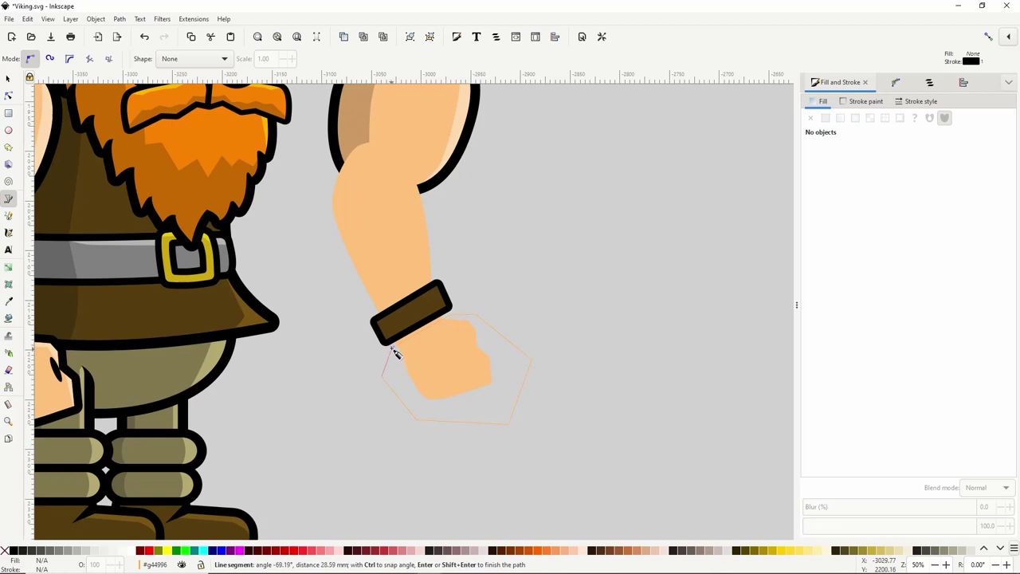
left_click(393, 349)
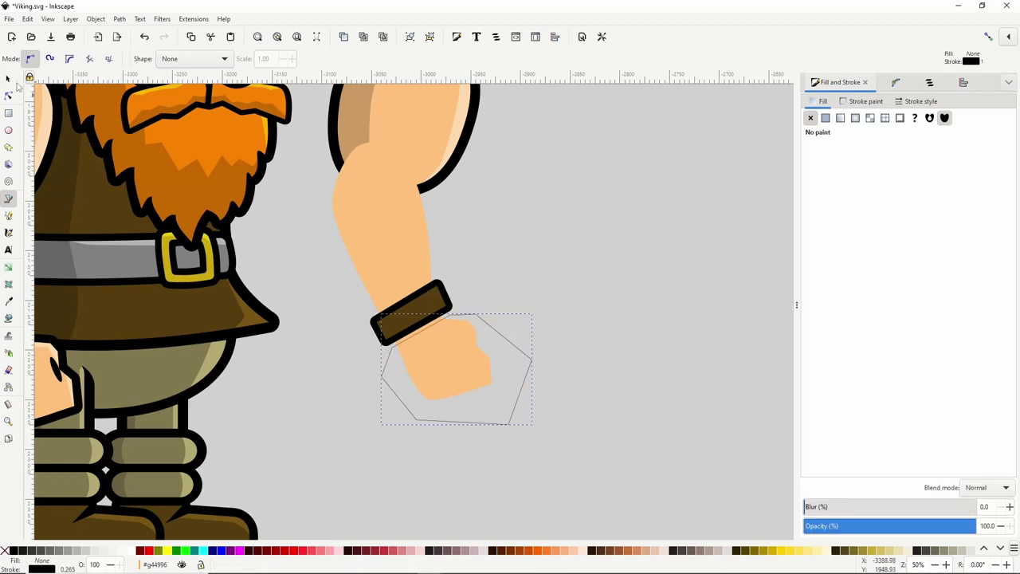
Subtract the polygon from the duplicated forearm using Difference to cut the fist off below the wristband.
left_click(8, 79)
left_click(383, 228, "shift")
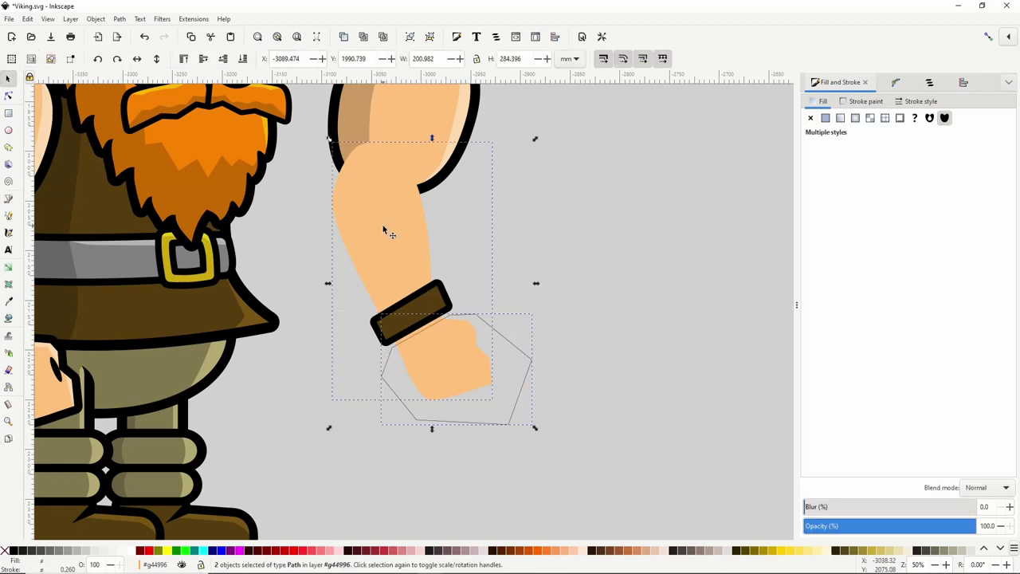
left_click(119, 18)
left_click(161, 90)
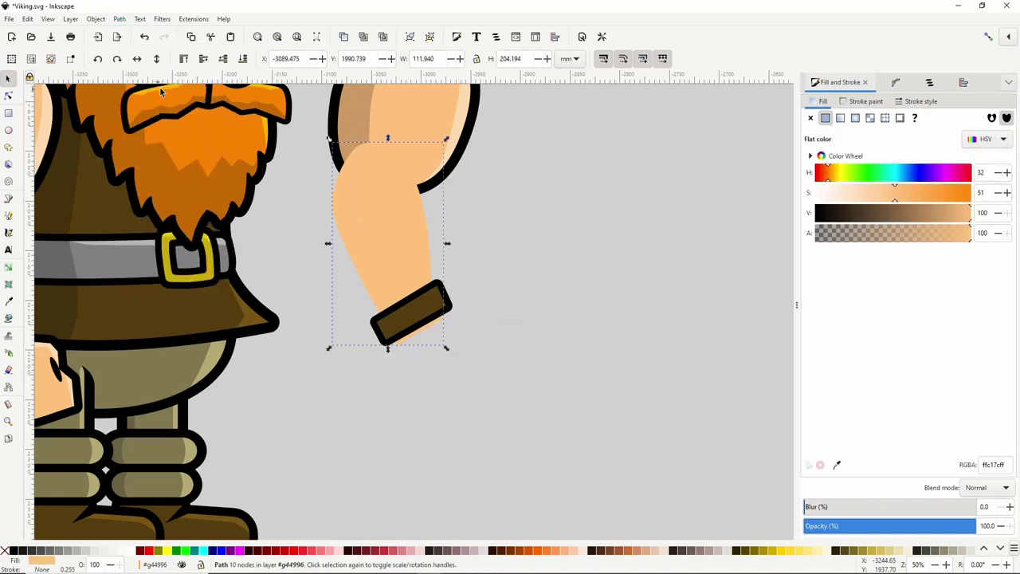
Extend the cut end of the duplicated forearm below the wristband by moving its two lower corner nodes outward into a short stump.
left_click(9, 96)
left_click_drag(396, 345, 405, 356)
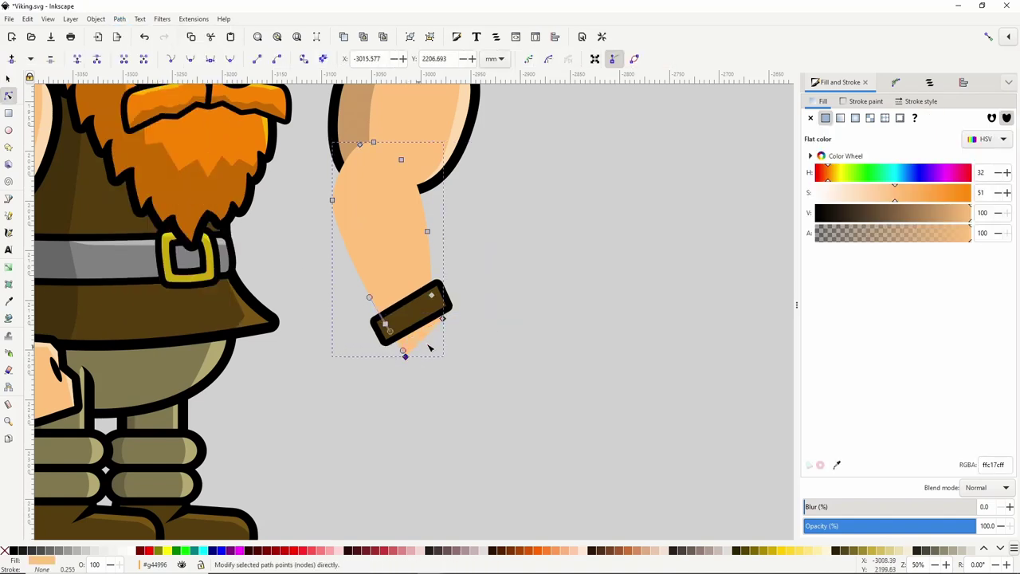
left_click_drag(443, 318, 453, 332)
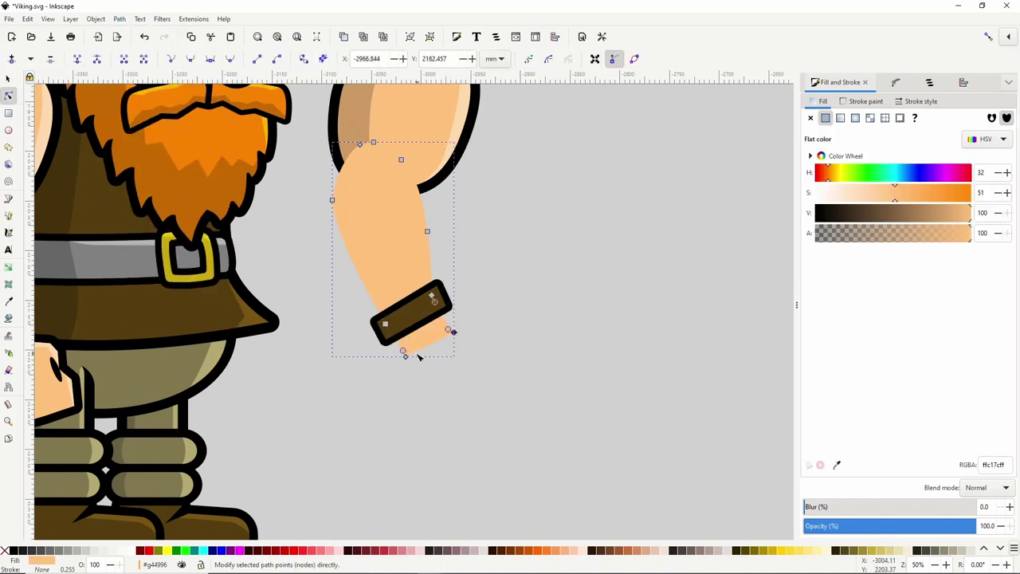
left_click_drag(406, 356, 406, 359)
Create a linked offset of the forearm, fill it black, expand it outward as an outline, and convert it to a path.
key("ctrl+alt+j")
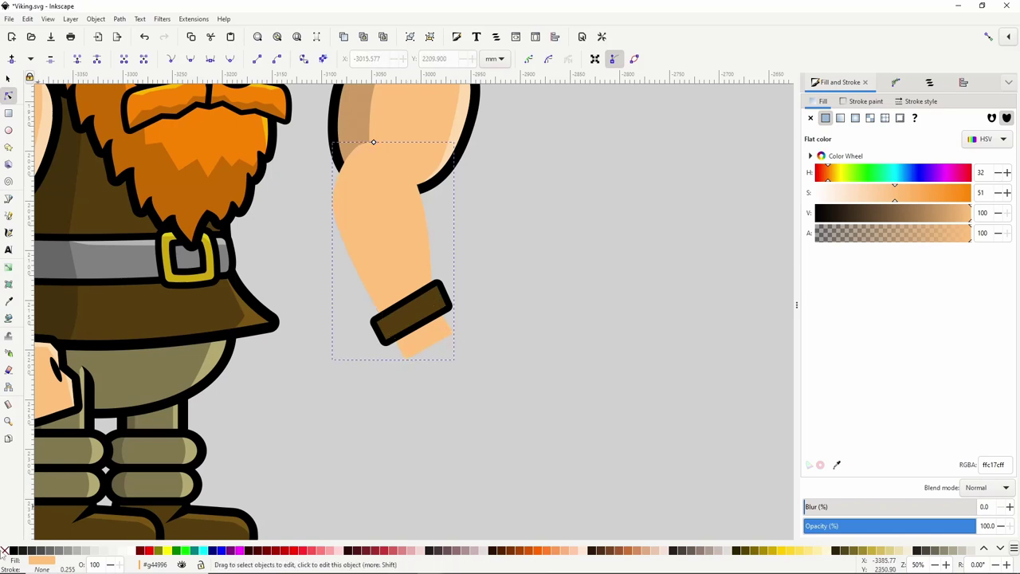
left_click(13, 550)
left_click_drag(373, 142, 375, 134)
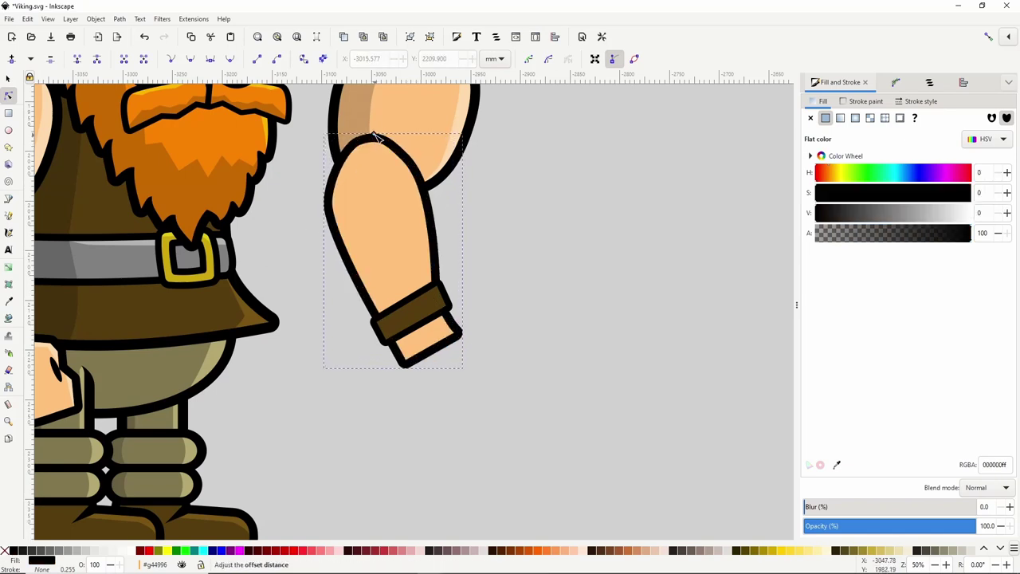
key("ctrl+shift+c")
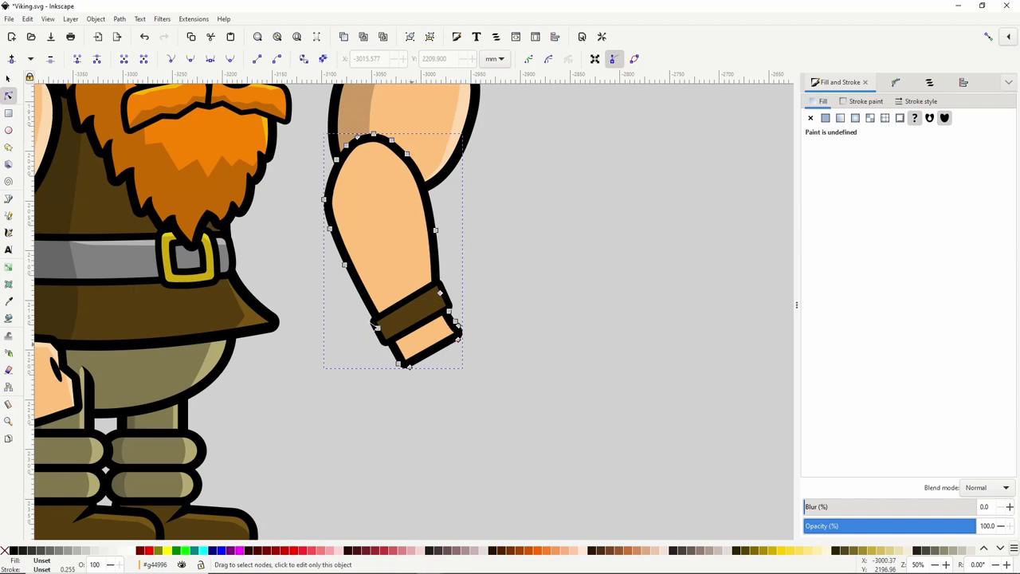
Beside the wrist, make a rounded rectangle path about 21 by 41 mm with roughly 9 mm corners, filled with the arm's skin colour.
left_click(9, 113)
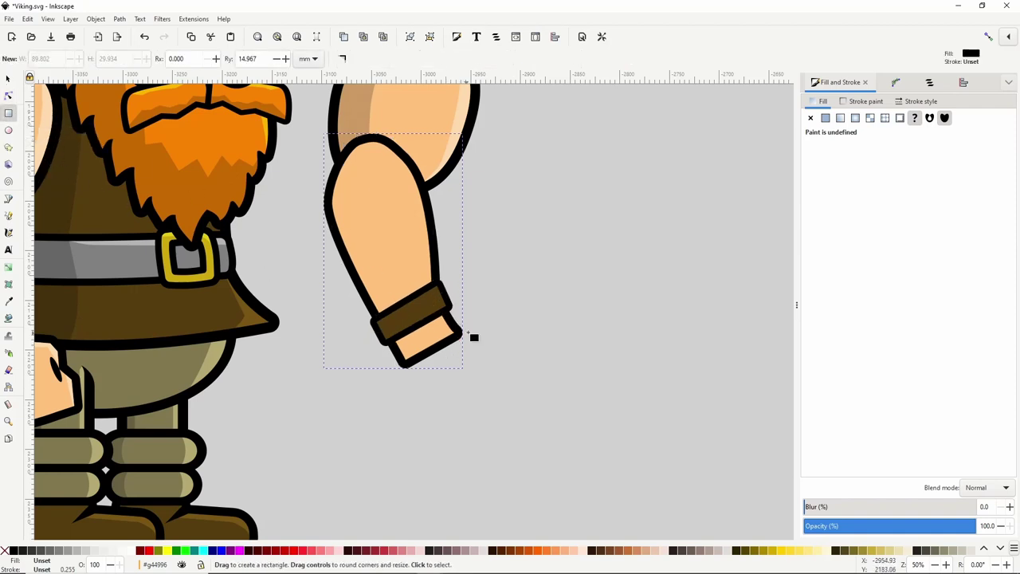
mouse_move(470, 333)
left_mouse_down()
mouse_move(496, 372)
mouse_move(497, 342)
left_mouse_up()
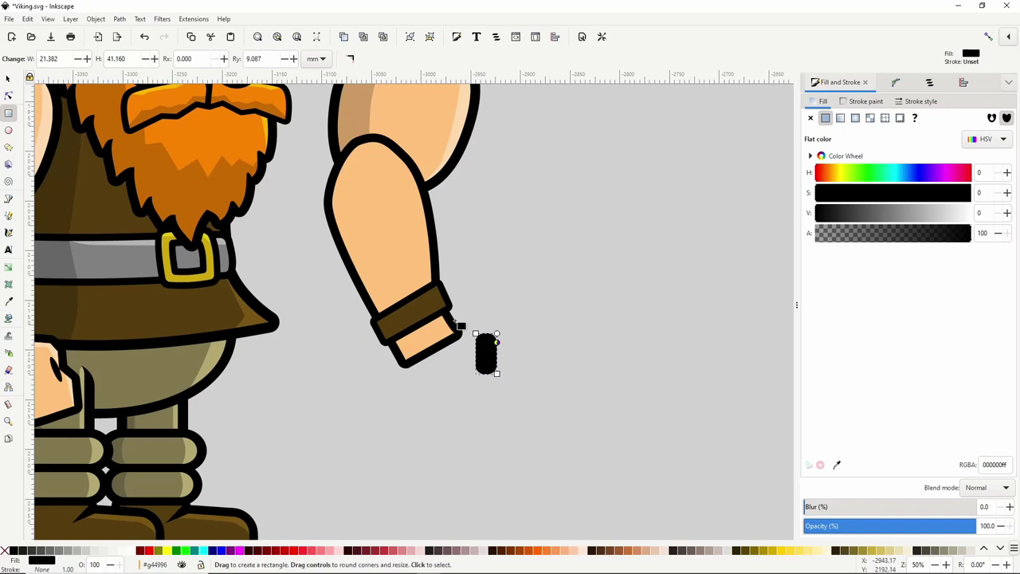
left_click(120, 18)
left_click(129, 31)
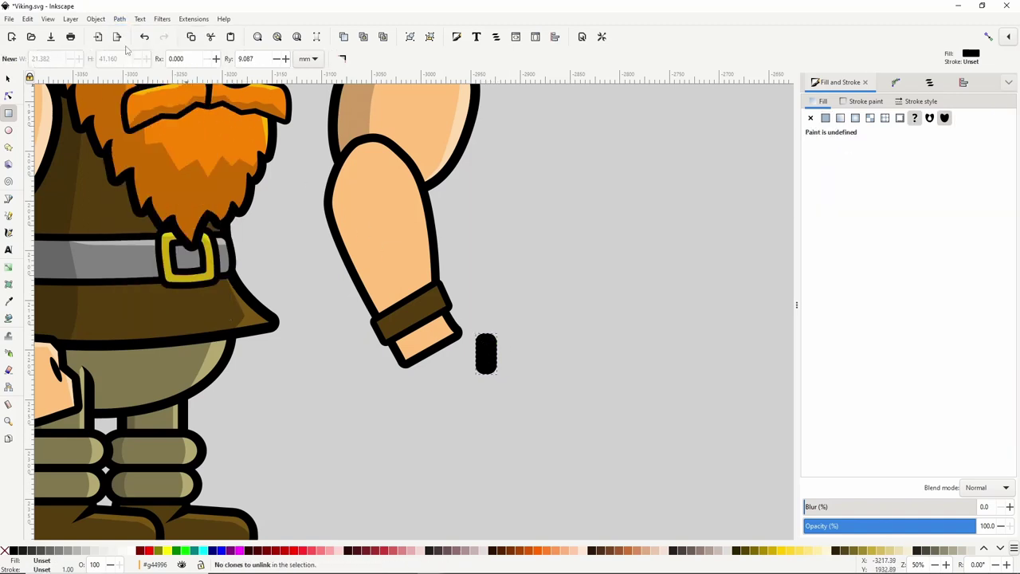
left_click(10, 301)
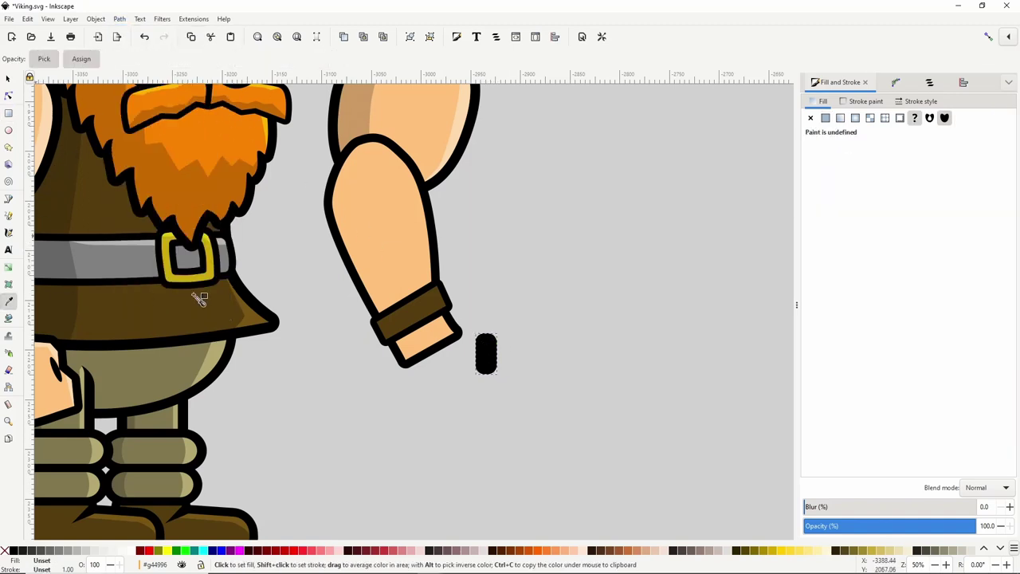
left_click(399, 268)
Put a black, outward-offset duplicate behind the finger shape as an outline path and group the two.
key("ctrl+d")
key("Page_Down")
left_click(13, 550)
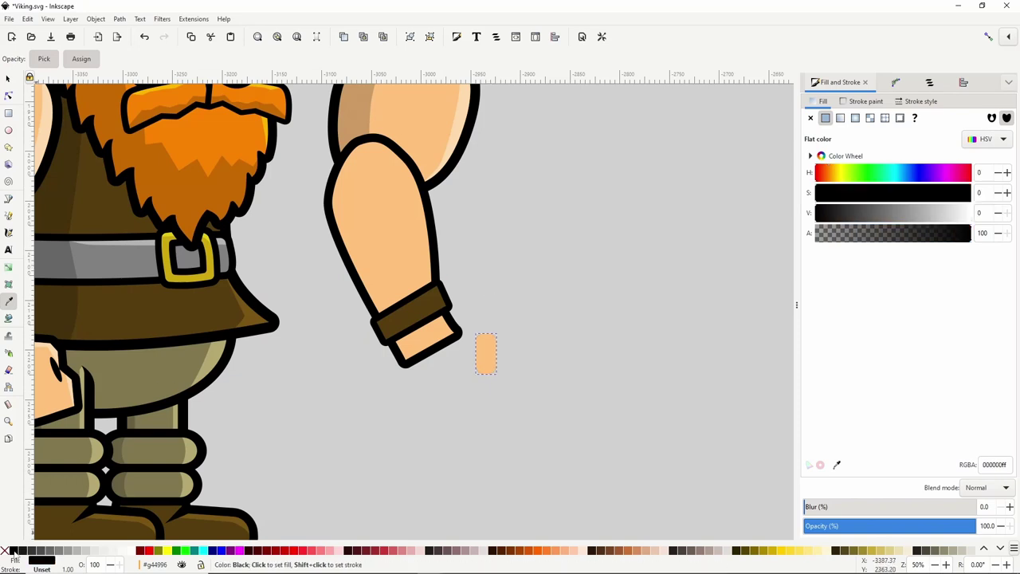
key("ctrl+j")
left_click_drag(485, 334, 484, 330)
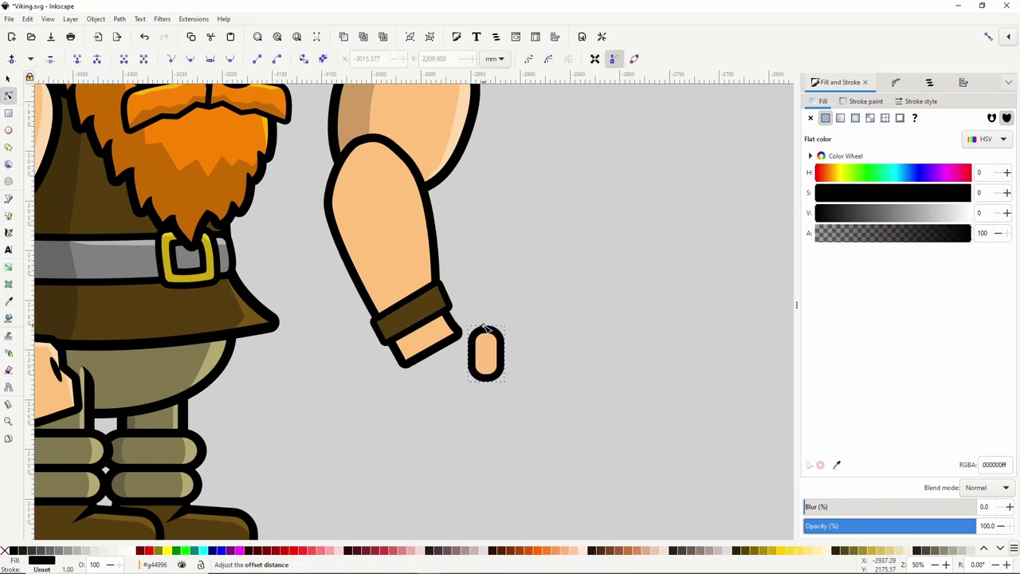
key("ctrl+shift+c")
left_click(9, 78)
left_click_drag(549, 306, 459, 410)
right_click(488, 349)
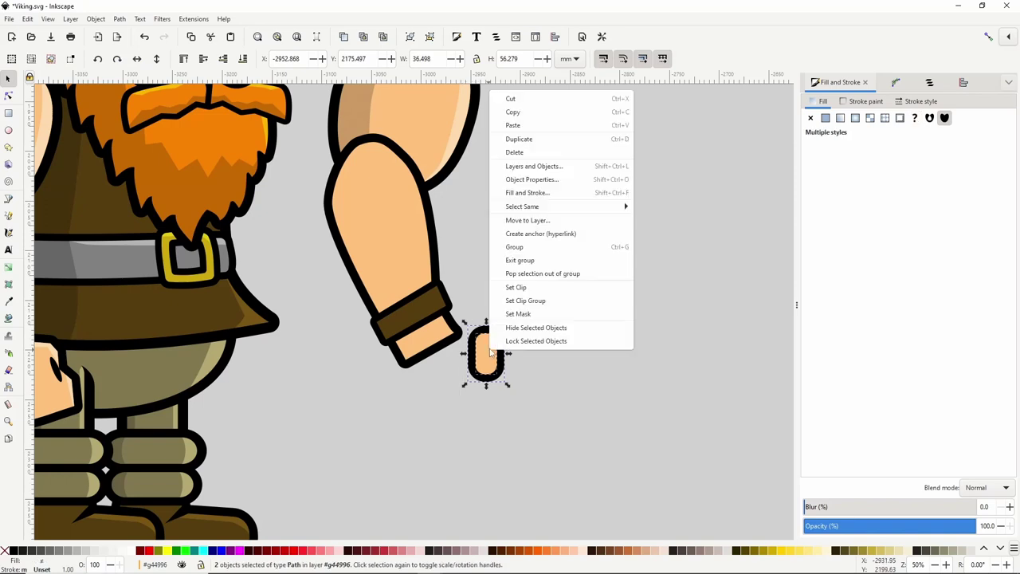
left_click(516, 245)
Tilt the finger group, move it to the end of the hand, and duplicate it to form a row of three fingers.
left_click(494, 356)
left_click_drag(509, 322, 488, 320)
left_click_drag(493, 367, 432, 395)
right_click(470, 362)
left_click(499, 148)
left_click(454, 383)
right_click(458, 371)
left_click(500, 160)
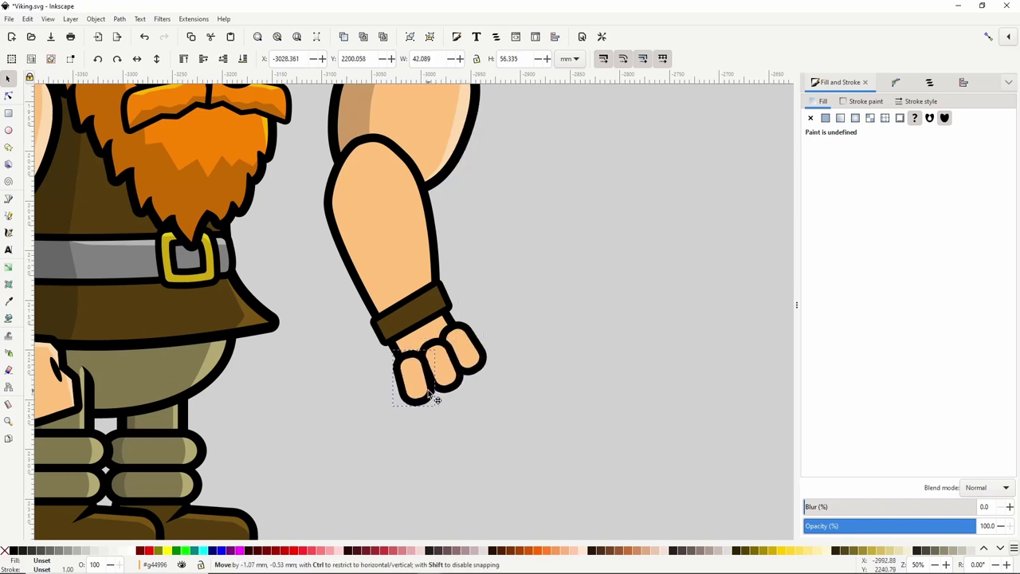
Duplicate a finger once more, rotate it the opposite way, and place it over the fingers near the wristband as the thumb.
left_click(463, 346)
right_click(465, 344)
left_click(499, 136)
left_click(473, 350)
left_click_drag(489, 318, 448, 312)
left_click_drag(472, 337, 459, 291)
left_click(470, 328)
mouse_move(469, 320)
left_mouse_down()
mouse_move(466, 295)
mouse_move(473, 342)
mouse_move(496, 351)
left_mouse_up()
left_click(467, 317)
left_click(500, 309)
Draw a closed shadow shape down the forearm's left side and across the first finger, with fill cccccc and the Multiply blend mode.
scroll(506, 317, "down", 3)
scroll(479, 348, "up", 1)
left_click(531, 298)
left_click(525, 309)
left_click(8, 199)
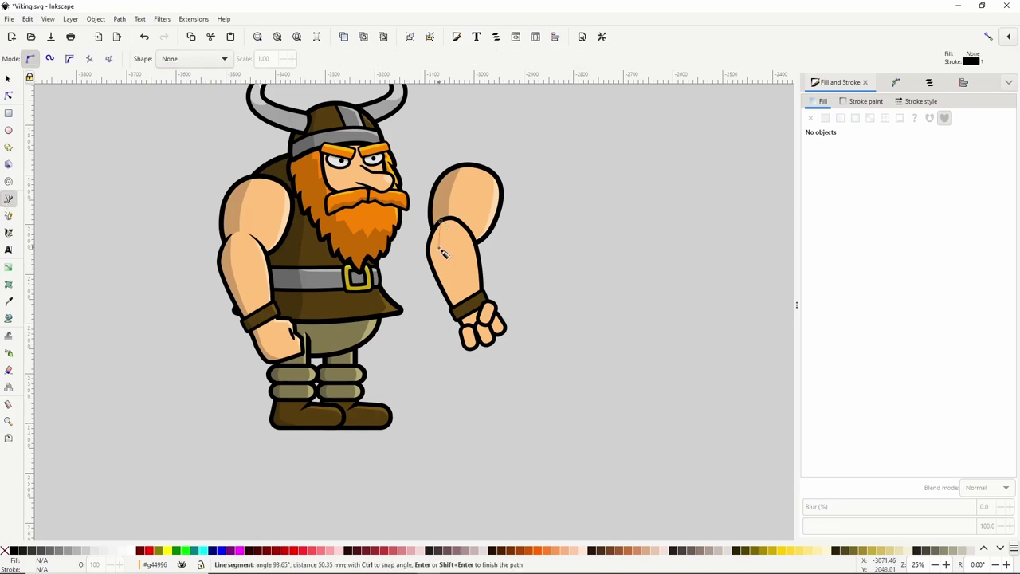
scroll(445, 263, "up", 1)
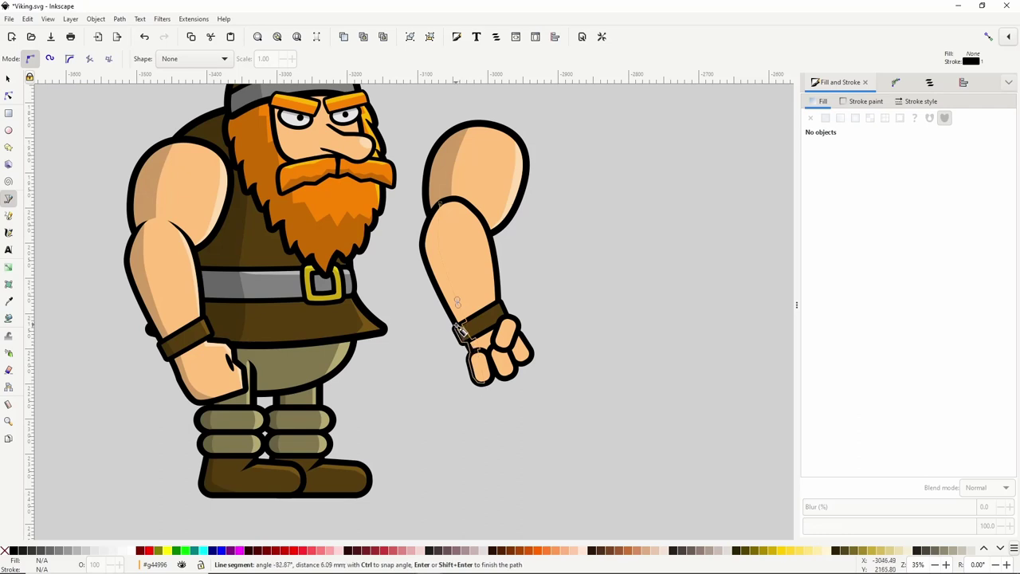
left_click(443, 205)
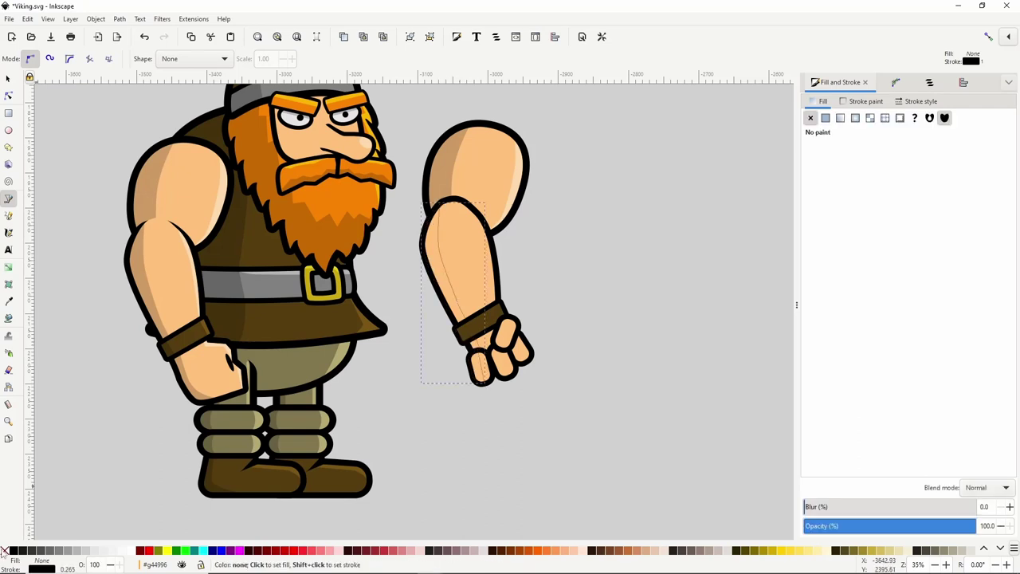
left_click(74, 552)
left_click(987, 487)
left_click(959, 491)
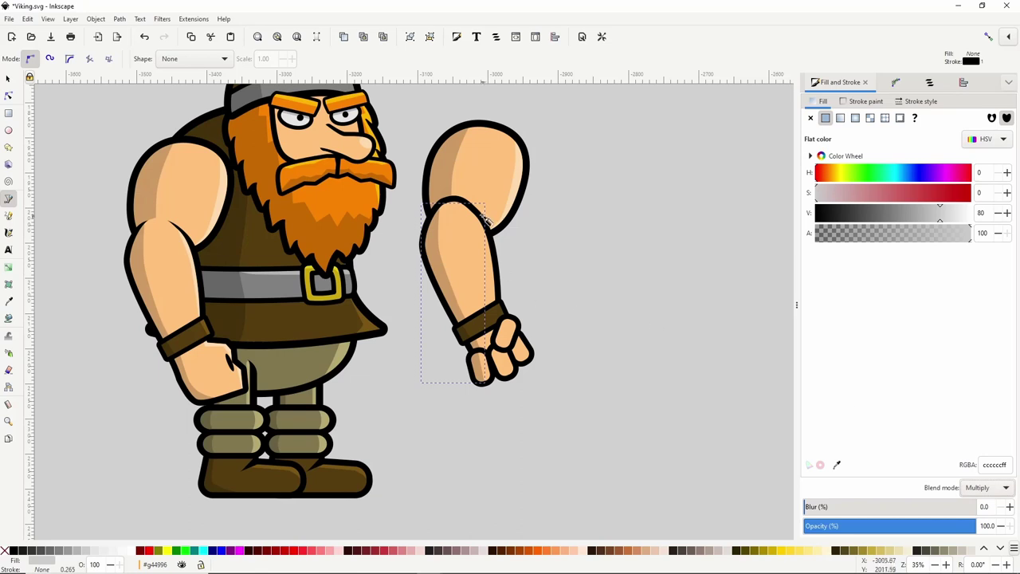
Draw a closed highlight shape with the Pen tool along the forearm's right edge, the wristband, the thumb and the two outer fingers.
left_click_drag(468, 205, 480, 223)
left_click(496, 303)
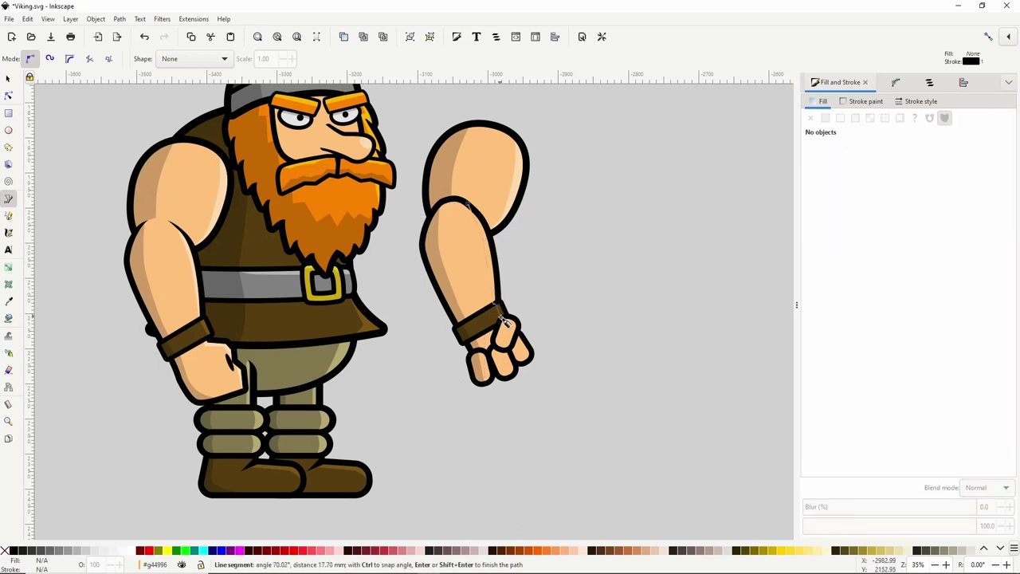
left_click(503, 318)
left_click(510, 317)
left_click(503, 348)
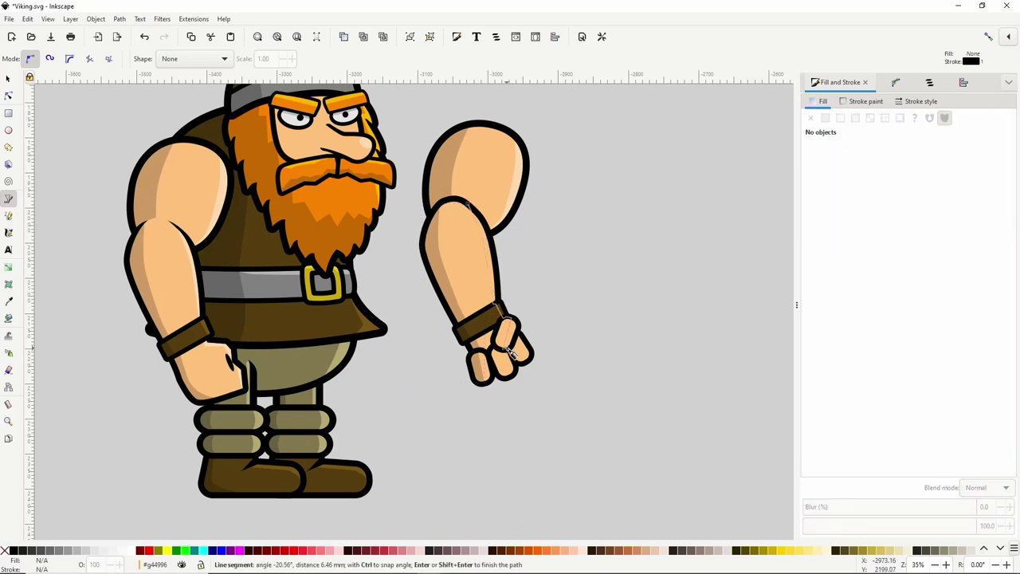
left_click(511, 349)
left_click(516, 338)
left_click(525, 355)
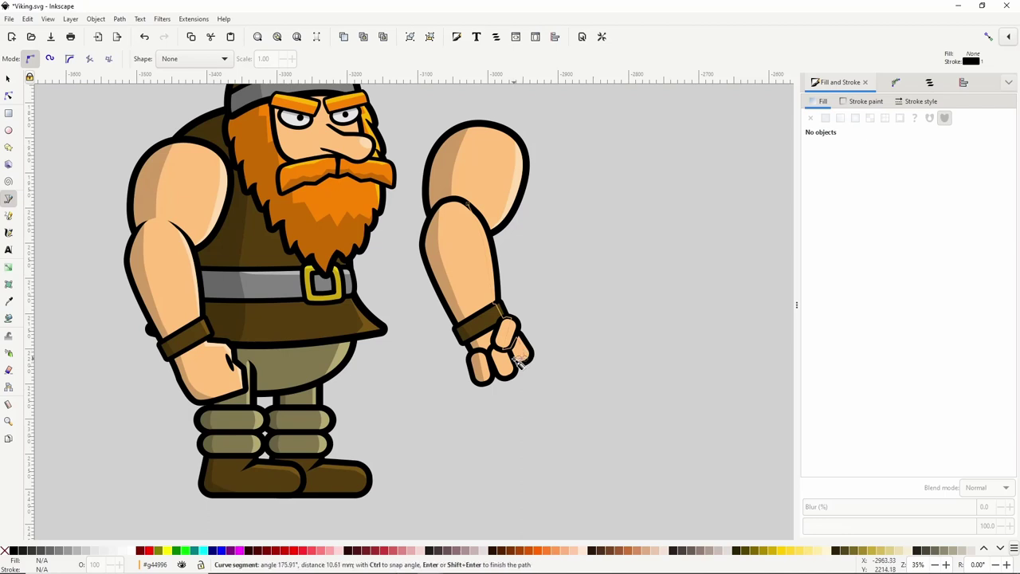
left_click(514, 359)
left_click(509, 370)
left_click(497, 372)
left_click(502, 378)
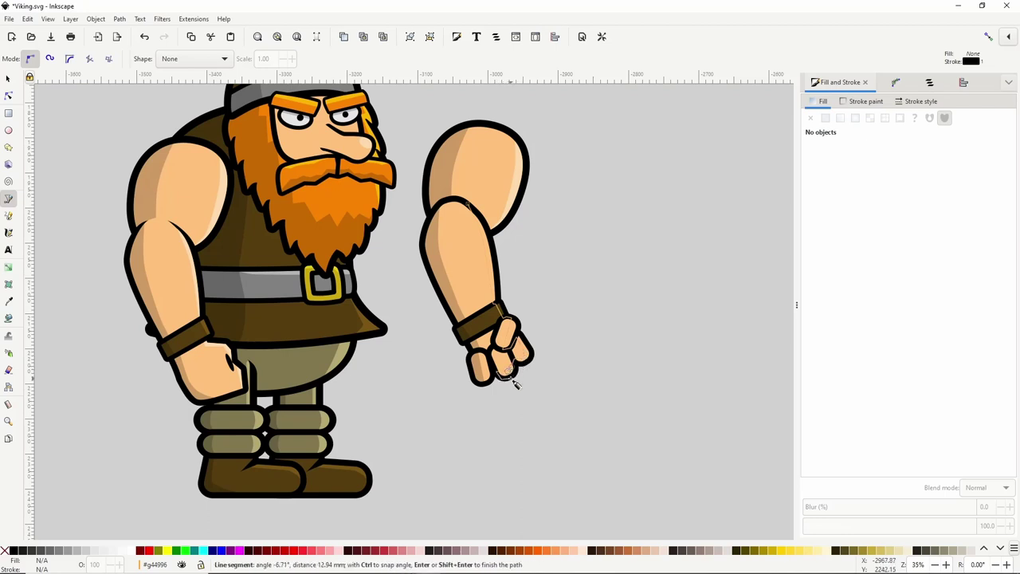
left_click(512, 377)
left_click(518, 371)
left_click(526, 332)
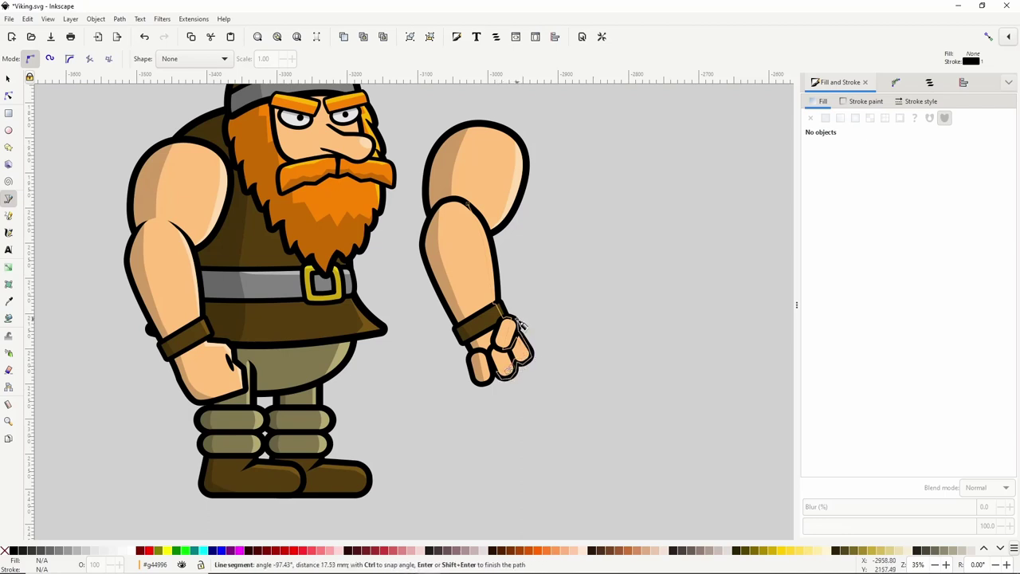
scroll(516, 318, "up", 1)
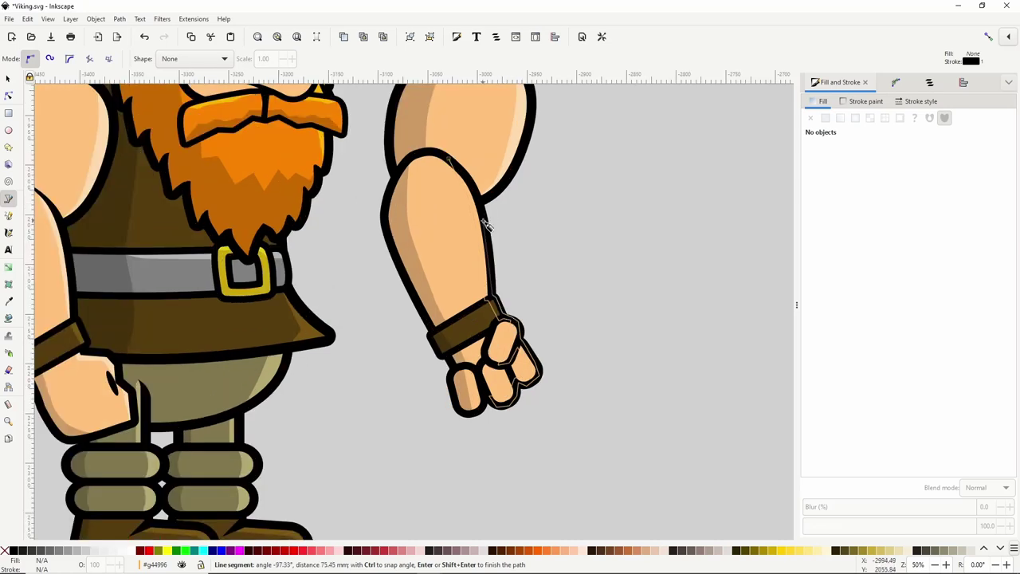
left_click(450, 160)
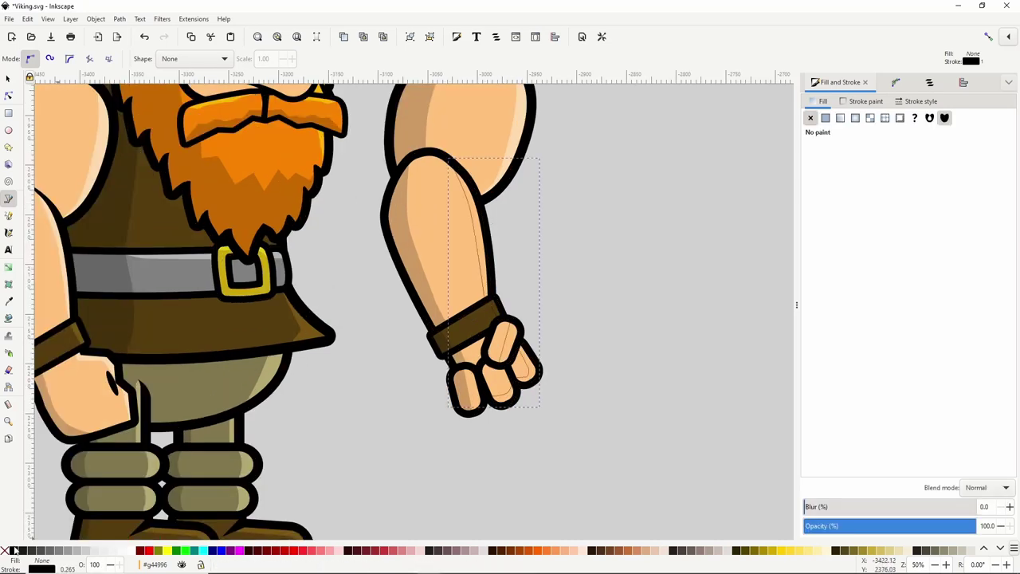
Fill the forearm and hand highlight with grey b3b3b3 and set its blend mode to Overlay.
left_click(78, 551)
left_click(986, 487)
left_click(975, 471)
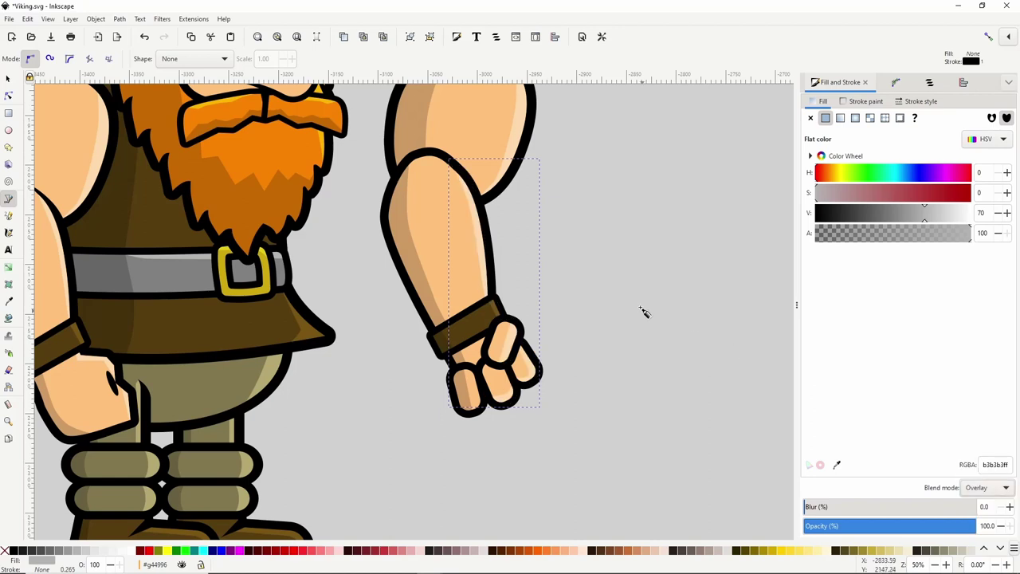
scroll(642, 309, "down", 2)
left_click_drag(685, 256, 635, 263)
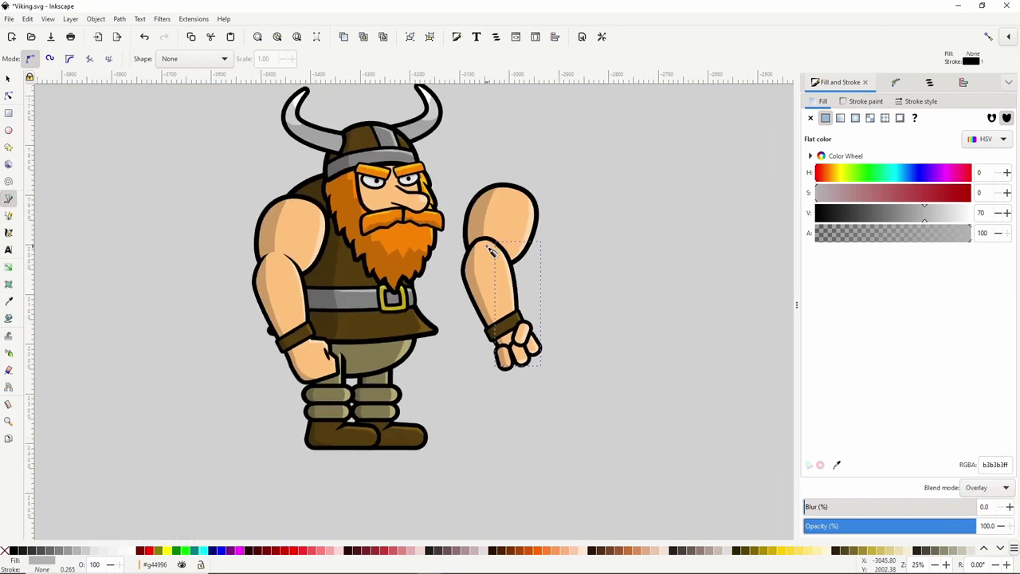
Raise the duplicated upper arm group above the forearm.
left_click(8, 78)
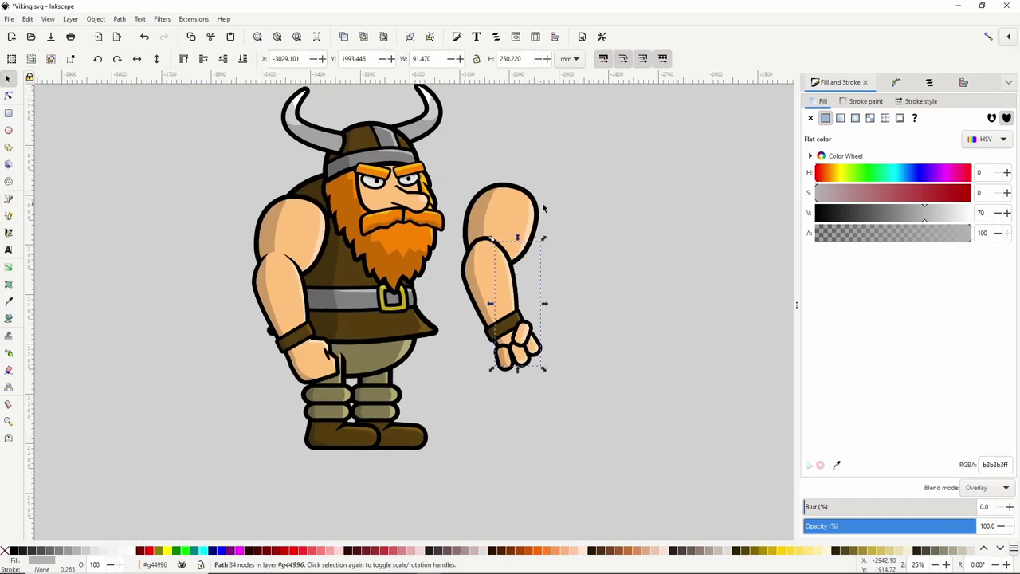
left_click(524, 205)
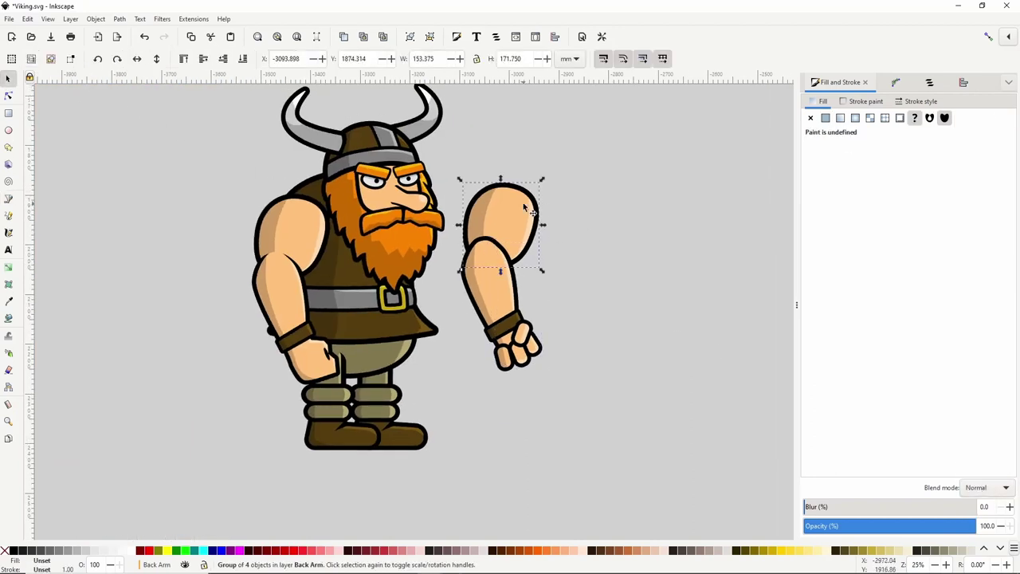
left_click(200, 61)
Reshape the upper arm's skin and outline nodes at the elbow so the skin flows into the forearm with tapered outline ends.
left_click(9, 96)
scroll(512, 261, "up", 1)
left_click(500, 253)
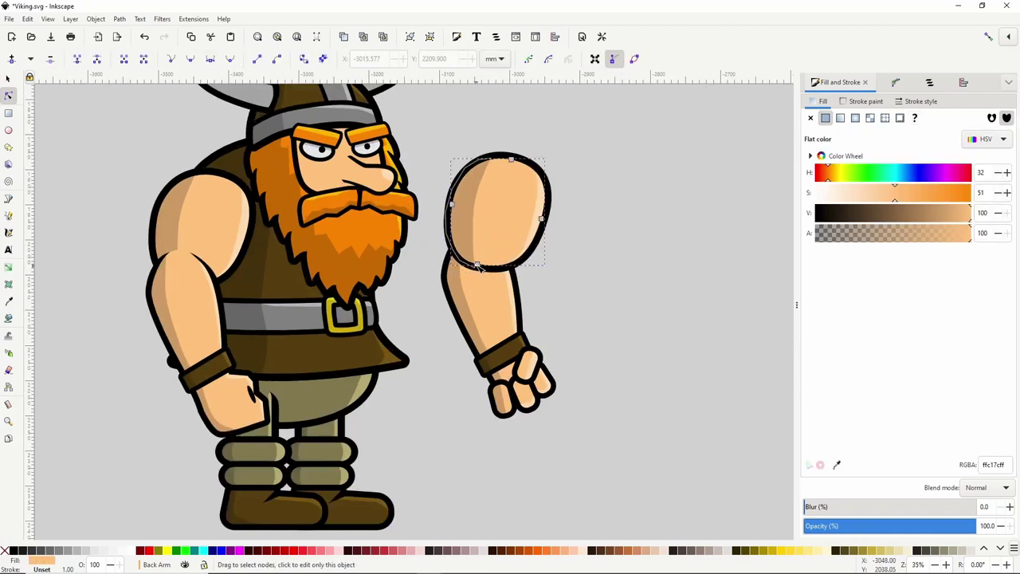
mouse_move(477, 263)
left_mouse_down()
mouse_move(476, 273)
mouse_move(429, 251)
left_mouse_up()
scroll(490, 274, "up", 2)
left_click(454, 253)
left_click_drag(455, 192, 448, 190)
mouse_move(459, 145)
left_mouse_down()
mouse_move(462, 206)
mouse_move(439, 204)
left_mouse_up()
Adjust the lower nodes of the upper arm's highlight and shadow to meet the tapered outline ends at the elbow.
left_click(528, 325)
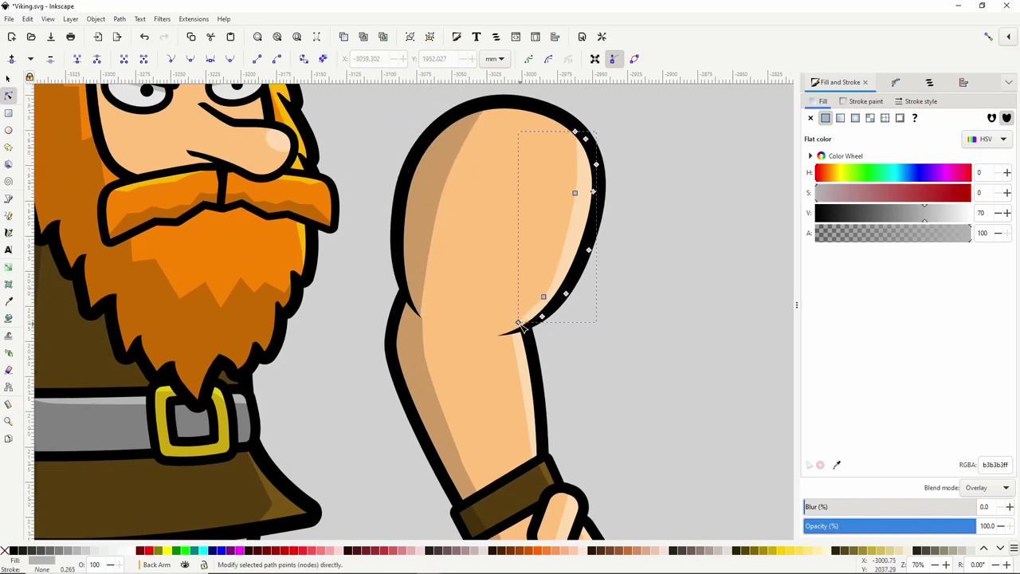
left_click_drag(526, 322, 511, 333)
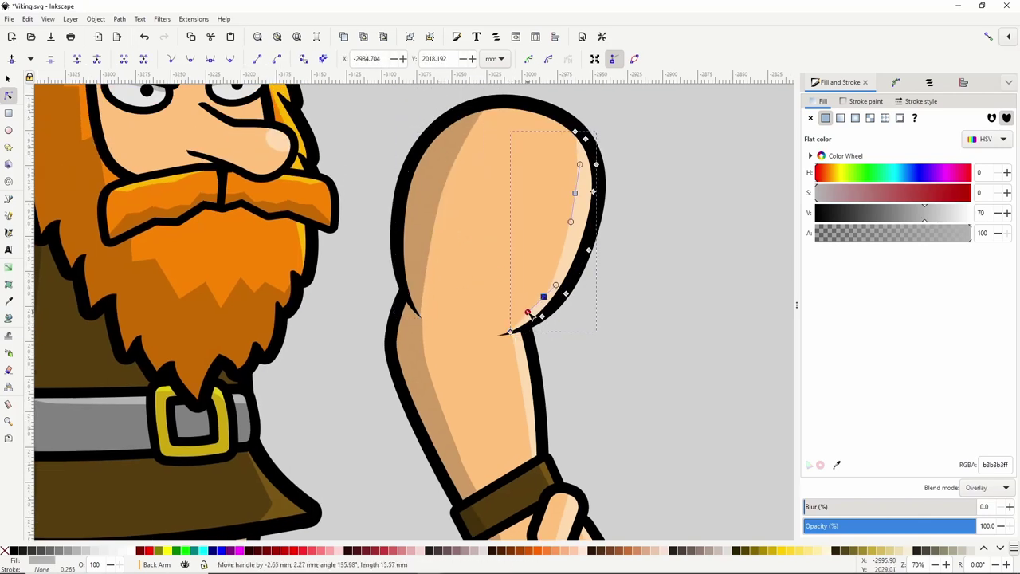
left_click(426, 266)
double_click(435, 204)
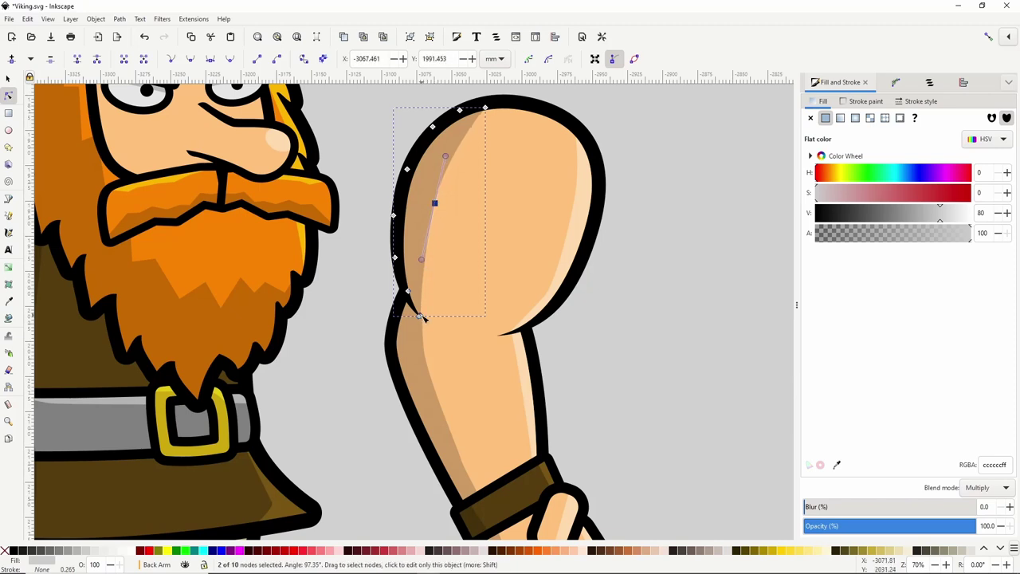
scroll(443, 322, "up", 2)
left_click(595, 175)
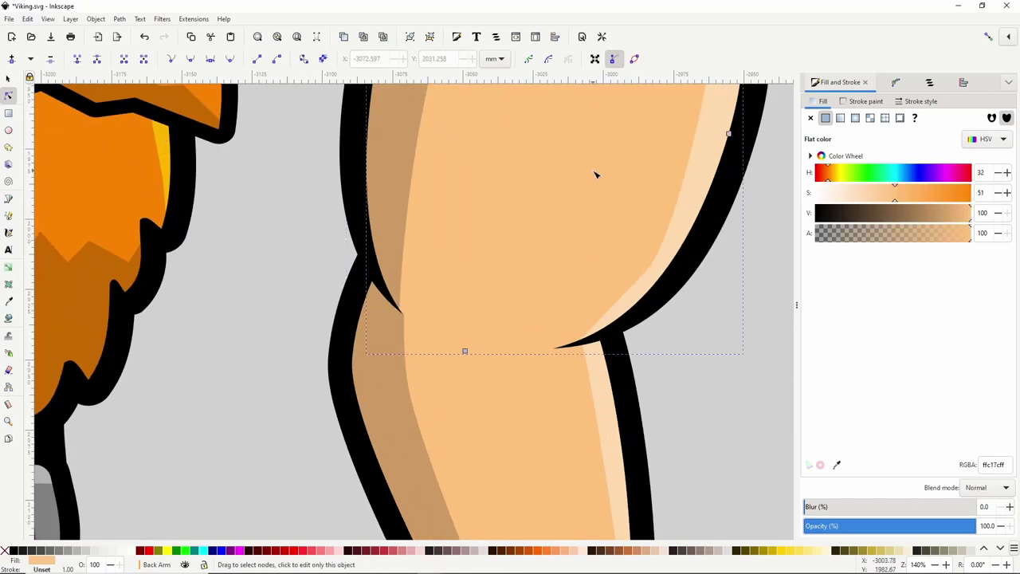
left_click(386, 256)
left_click_drag(399, 308, 393, 302)
Select the upper arm and forearm groups of the back arm and move them into place behind the viking's torso.
scroll(550, 227, "down", 4)
left_click(639, 246)
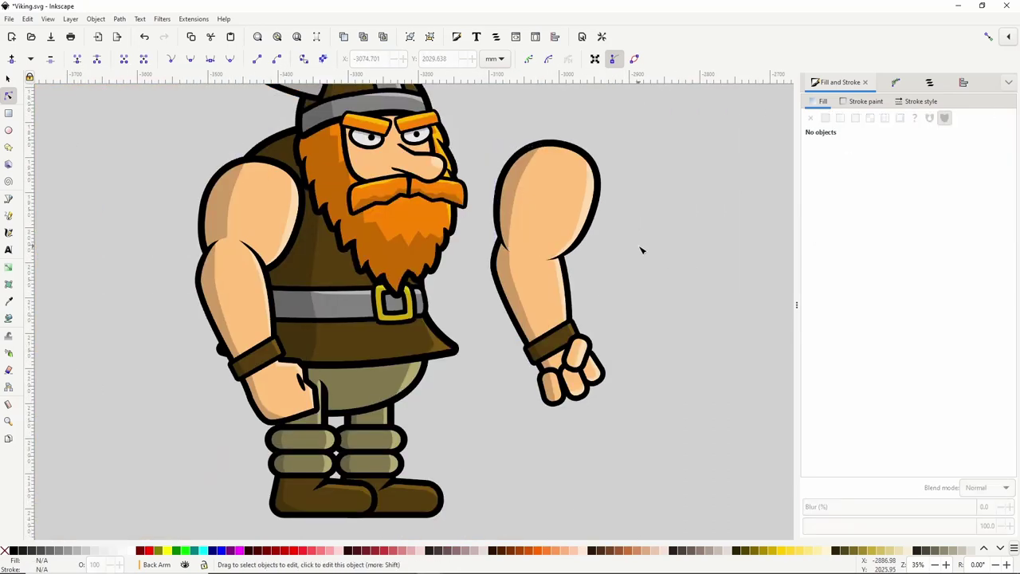
key("s")
left_click_drag(652, 122, 470, 421)
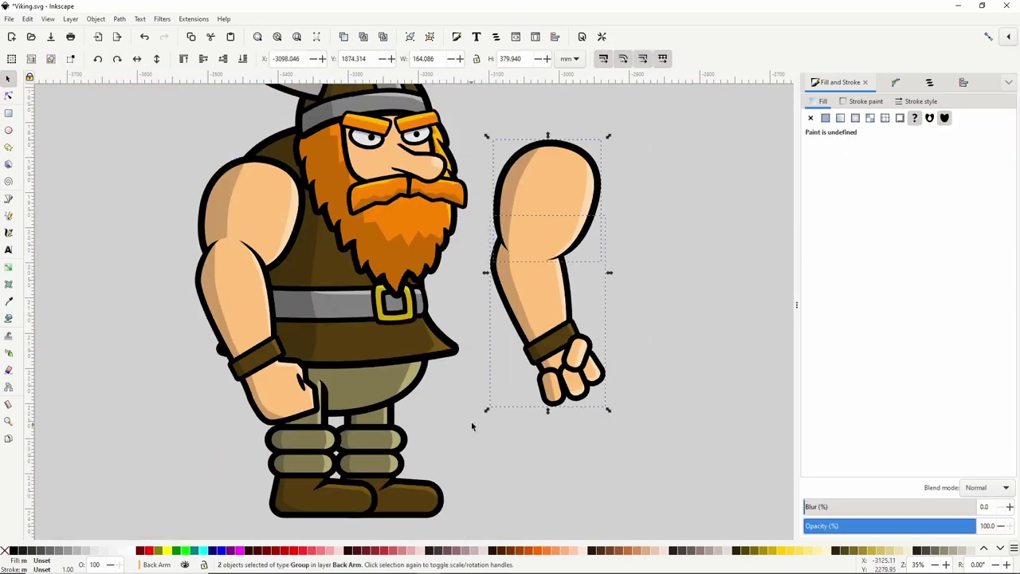
scroll(574, 348, "down", 2)
left_click_drag(517, 306, 498, 306)
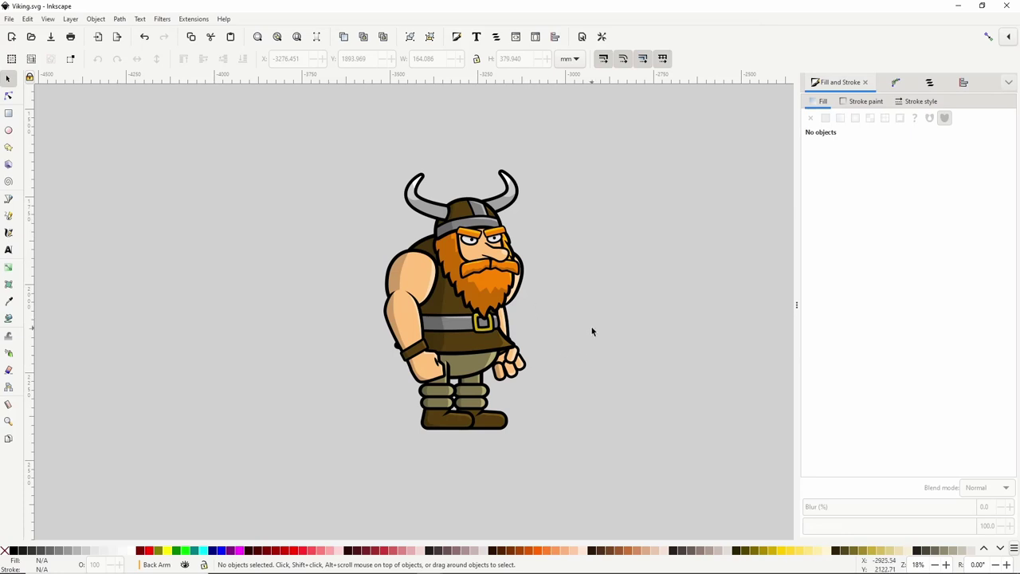
Draw a grey rectangle about 112 × 342 mm beside the viking on the Back Arm layer and convert it to a path.
left_click(929, 82)
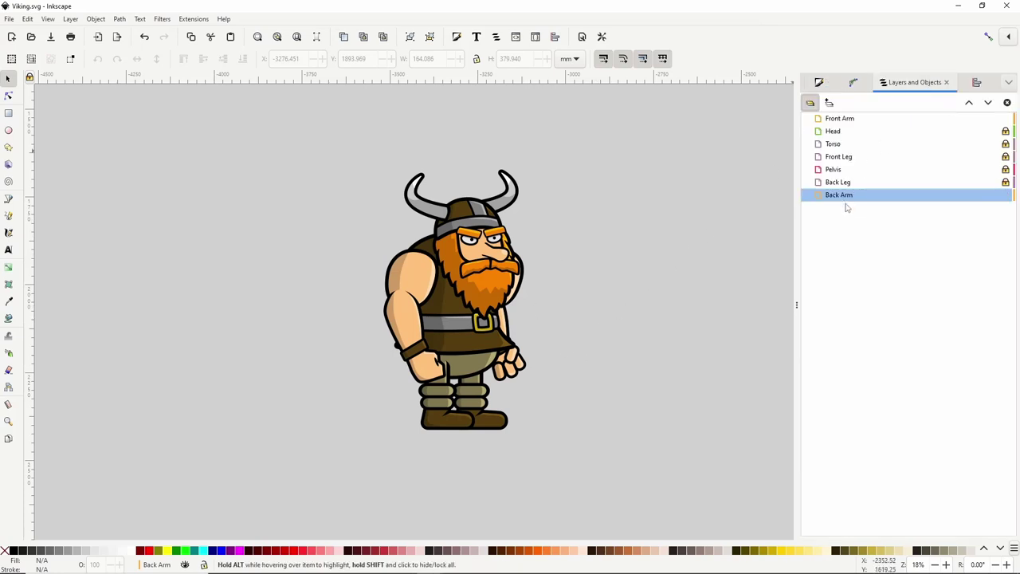
left_click(8, 113)
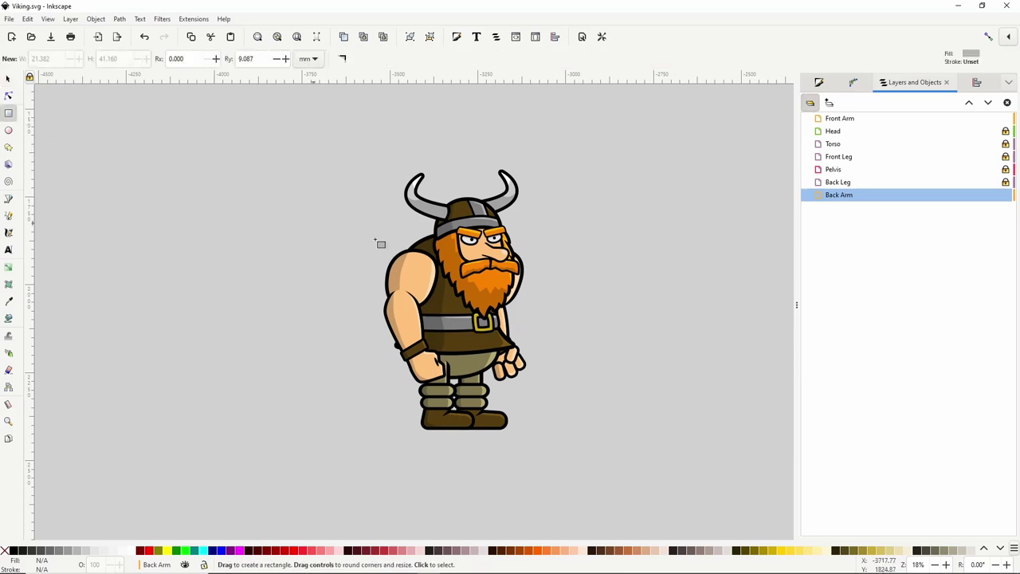
left_click_drag(604, 204, 646, 325)
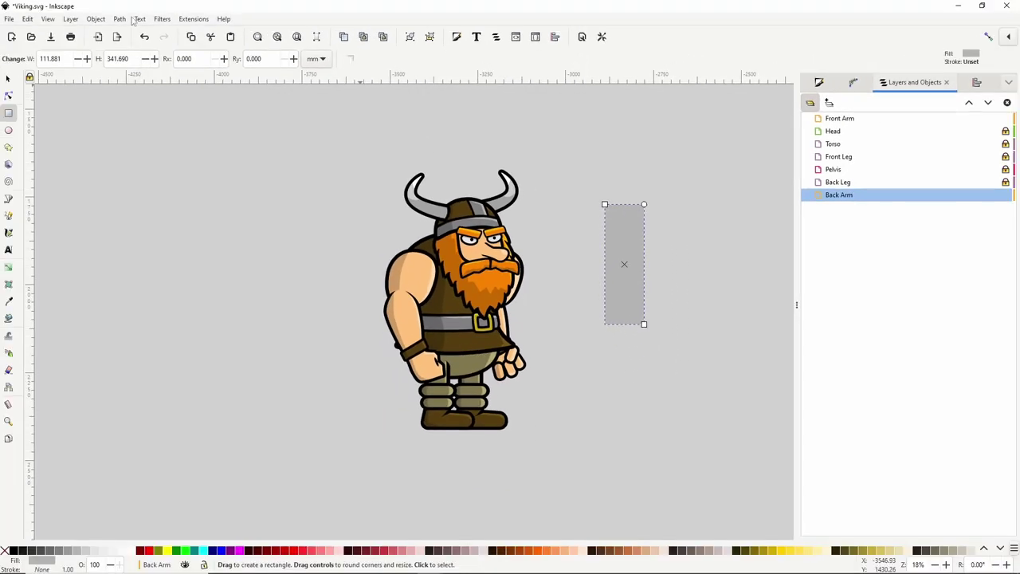
left_click(121, 20)
left_click(127, 32)
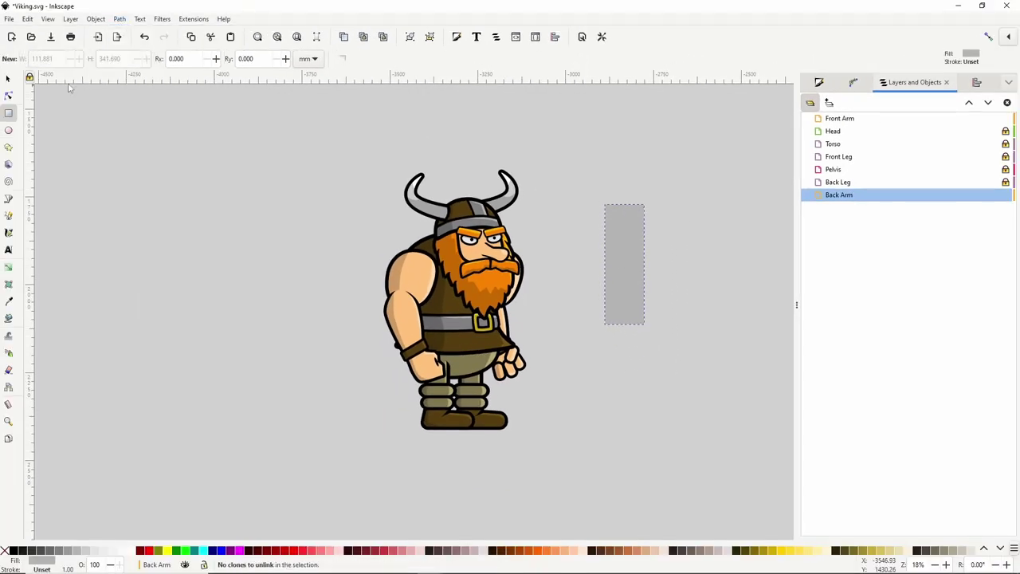
Merge the rectangle's two upper nodes into one smooth tip node with short handles.
left_click(8, 95)
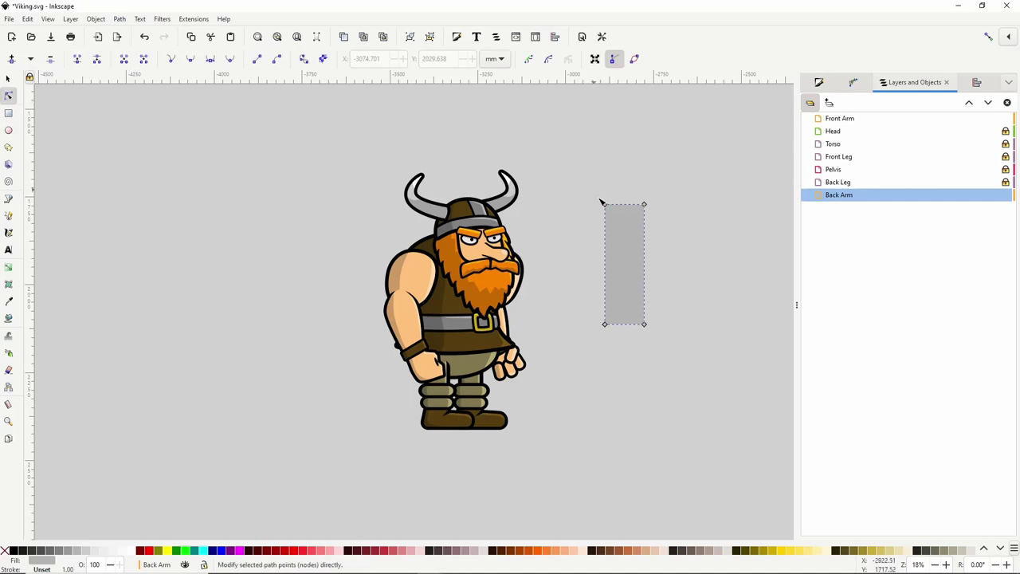
left_click_drag(594, 186, 663, 224)
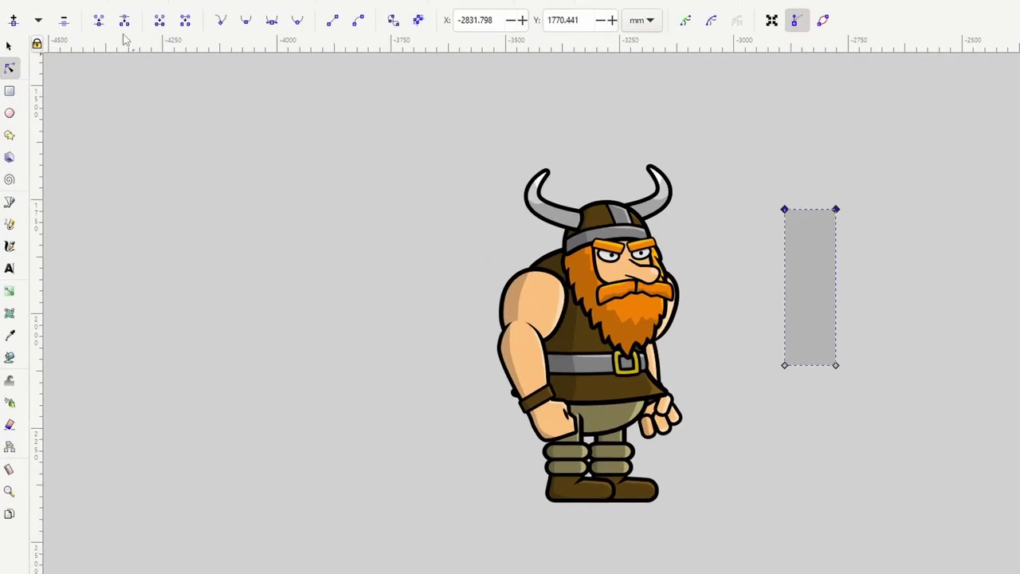
left_click(77, 59)
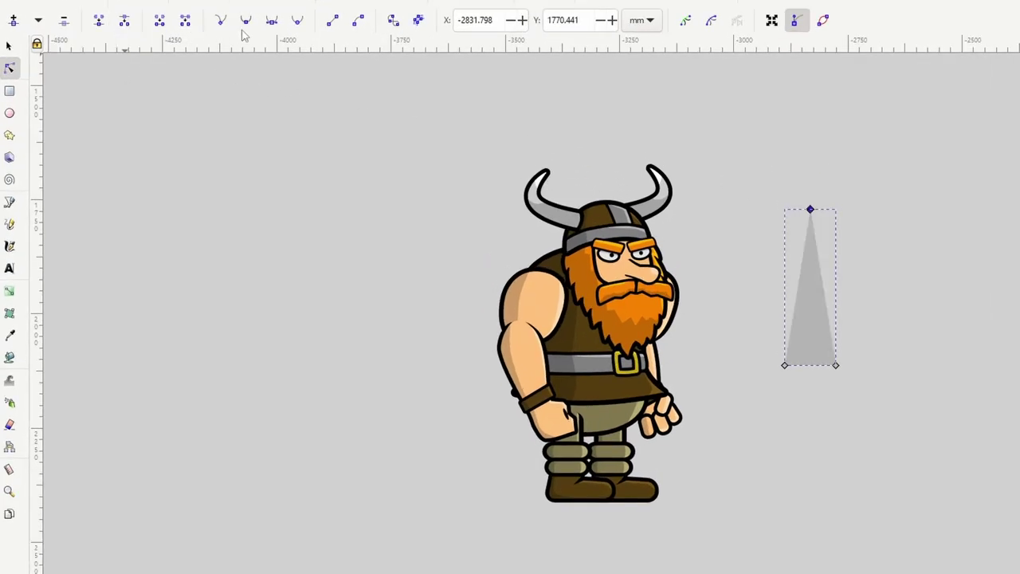
left_click(270, 22)
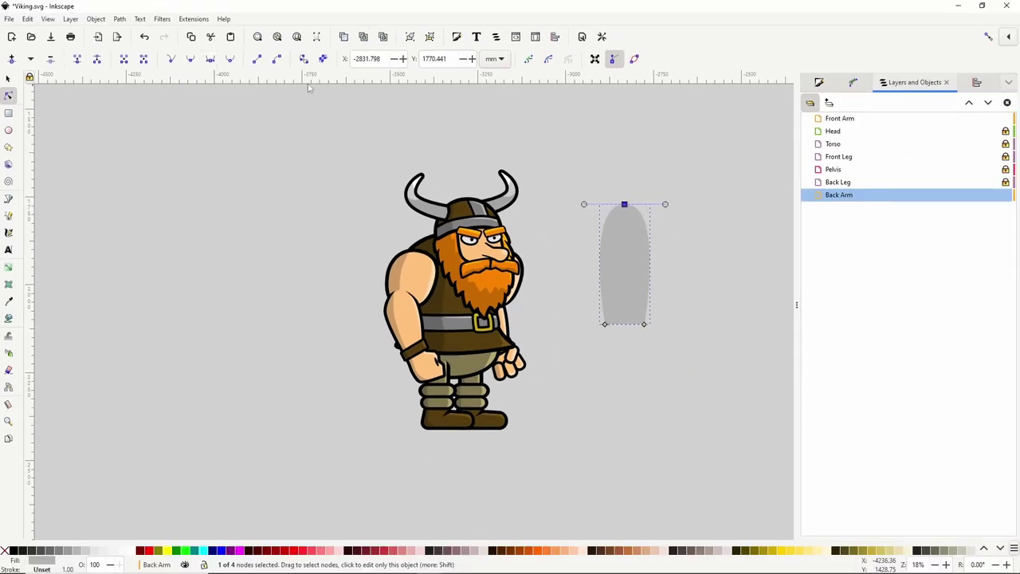
left_click_drag(665, 208, 627, 204)
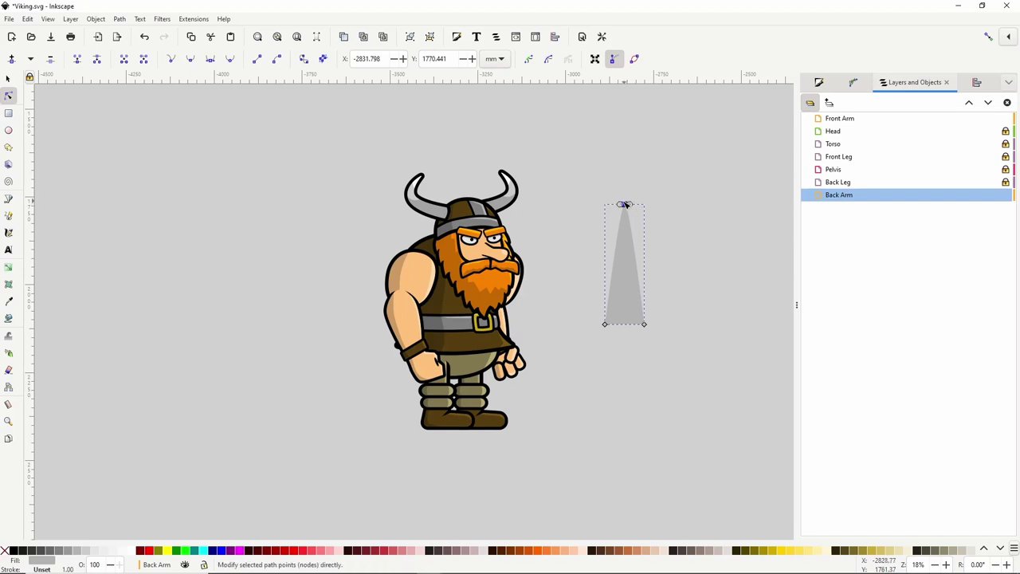
Add a midpoint node to each slanted side of the blade shape.
left_click(605, 324, "shift")
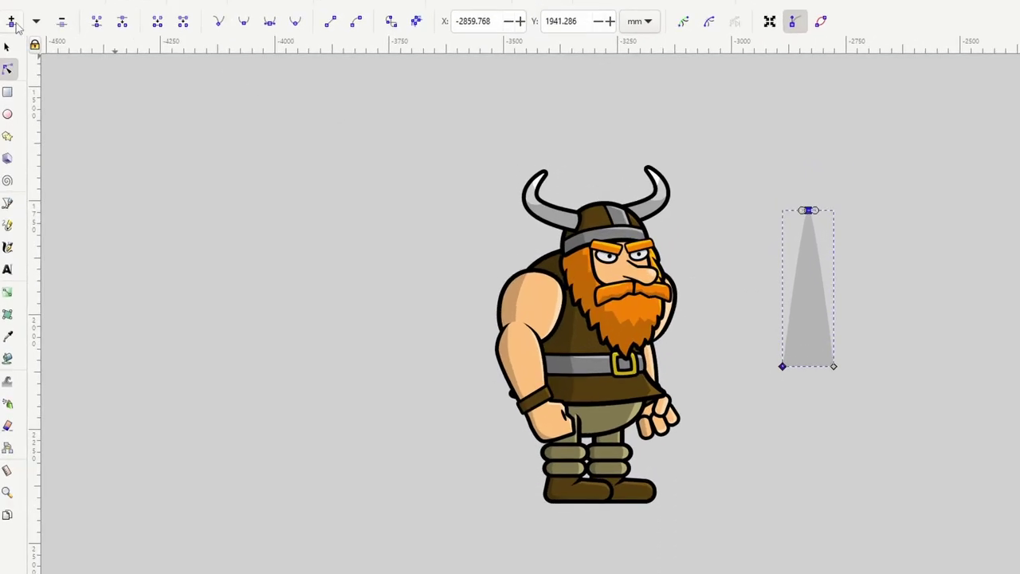
left_click(12, 21)
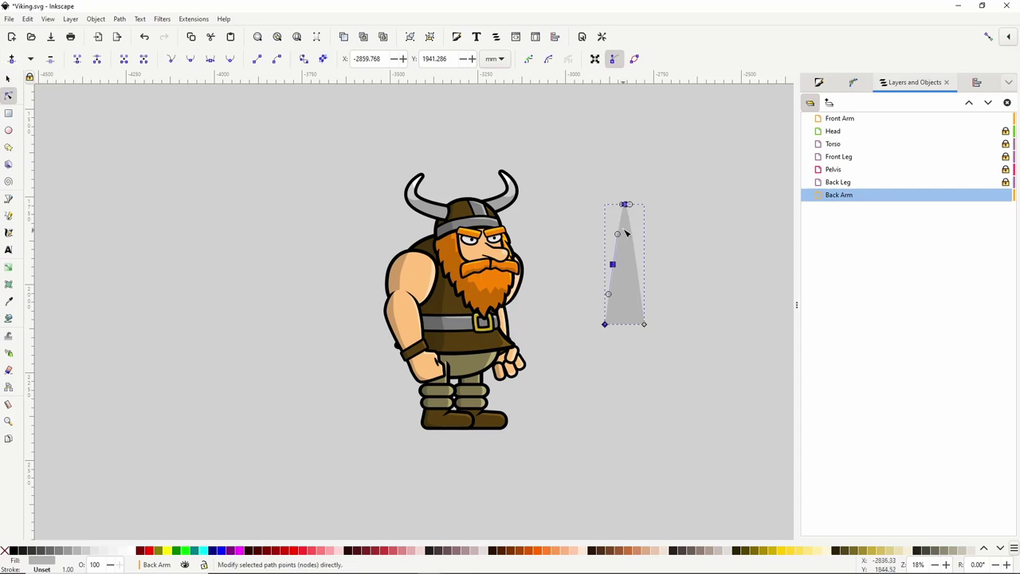
left_click(626, 205)
left_click(644, 326, "shift")
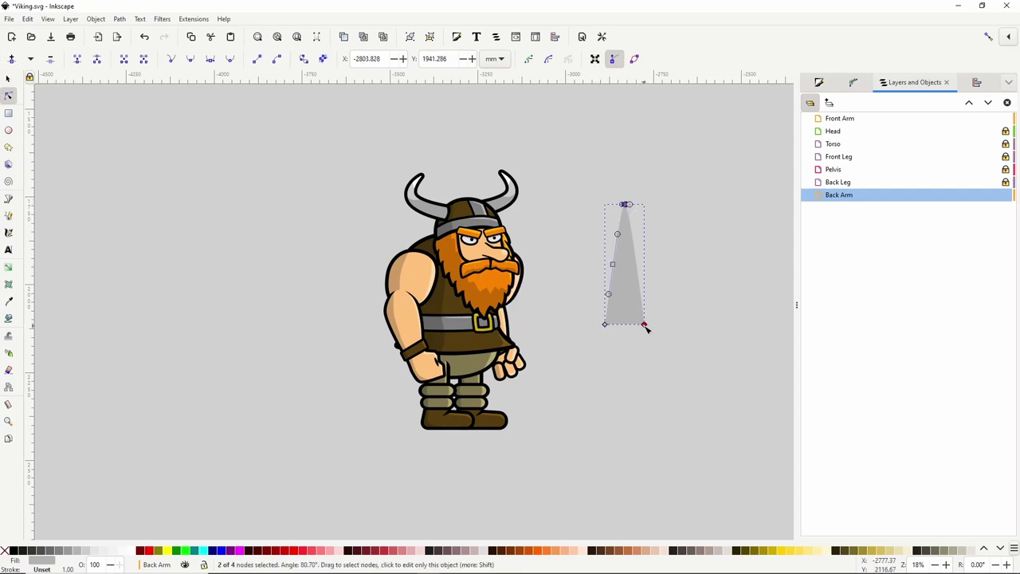
left_click(12, 58)
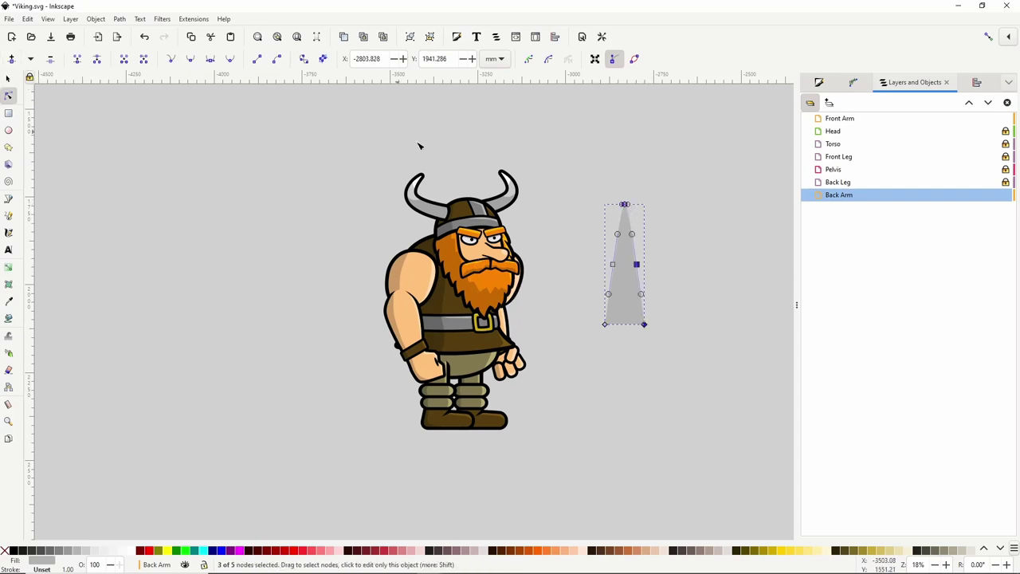
Spread the blade's two midpoint nodes outward and upward so the sides curve, and lower its base nodes slightly.
scroll(615, 261, "up", 1)
scroll(631, 270, "up", 1)
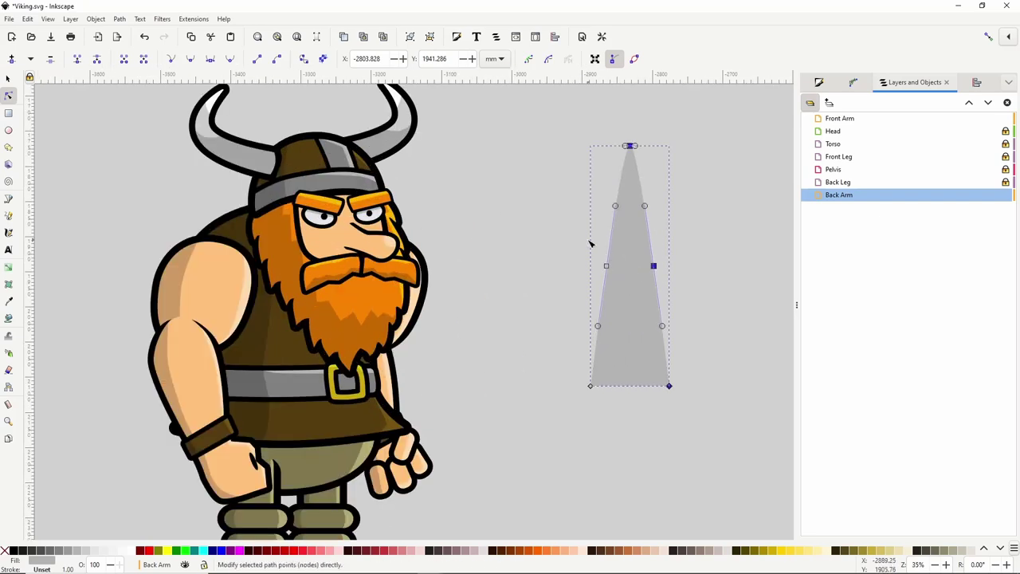
left_click_drag(584, 240, 688, 293)
left_click(595, 59)
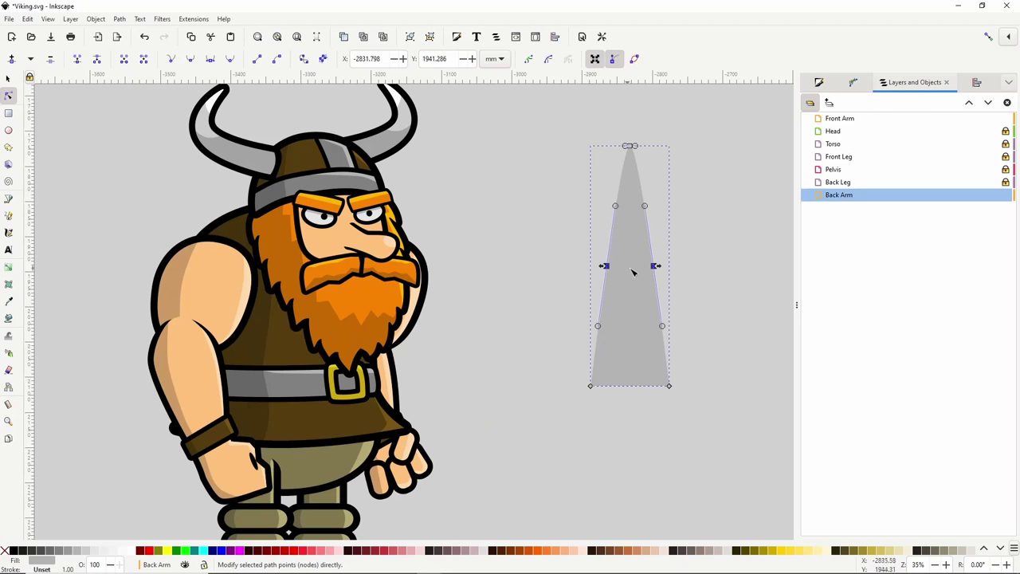
left_click_drag(654, 266, 662, 233)
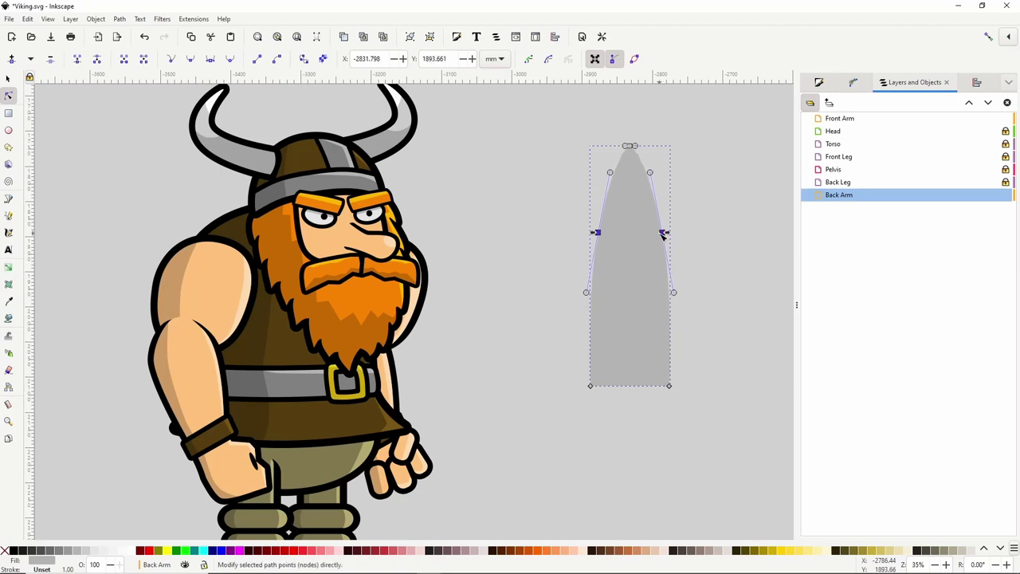
left_click_drag(557, 345, 670, 403)
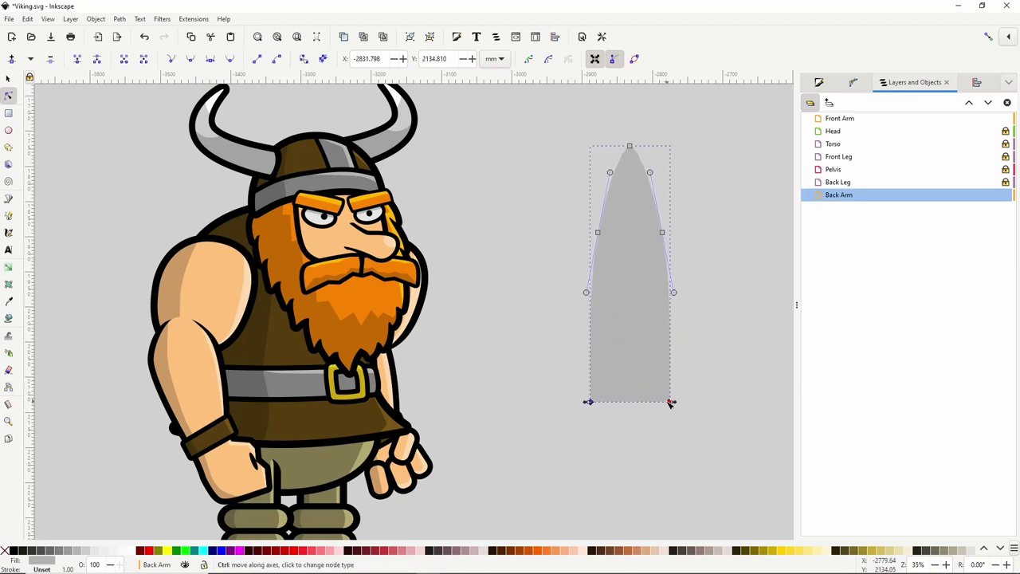
Fill the blade with a sampled light grey, give it a black linked-offset outline, and convert the outline to a path.
left_click(9, 301)
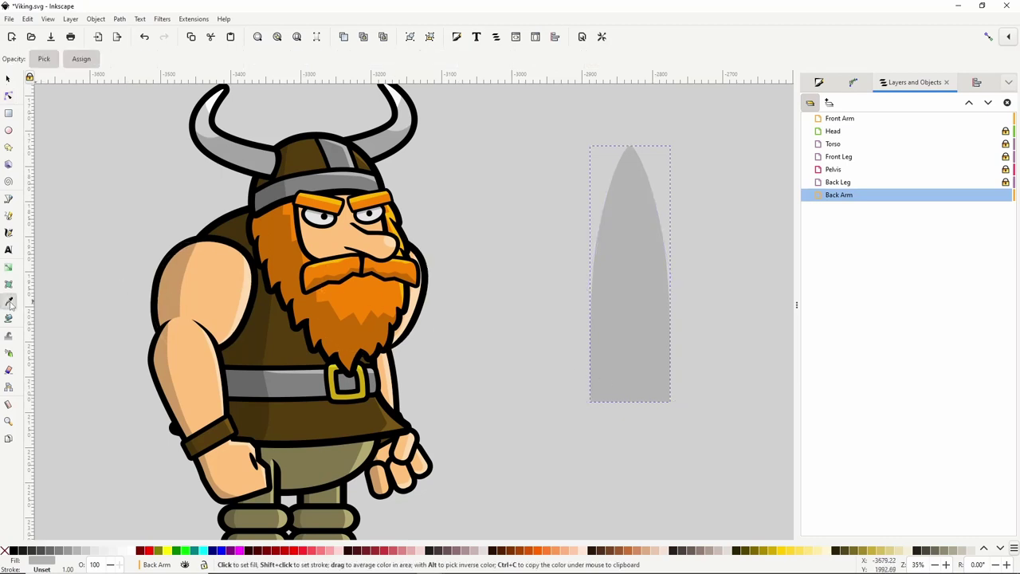
left_click(514, 251)
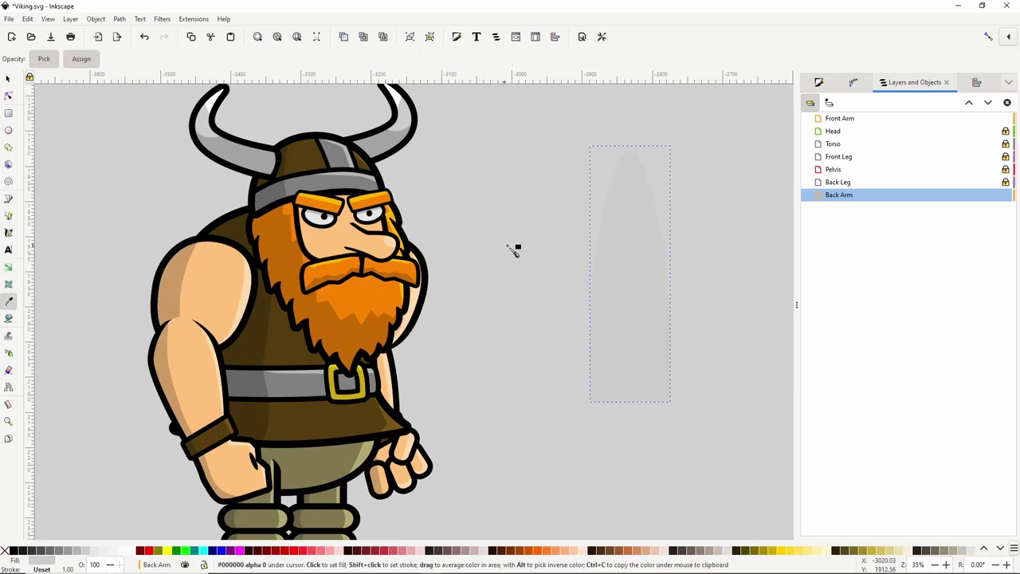
left_click(423, 261)
left_click(9, 96)
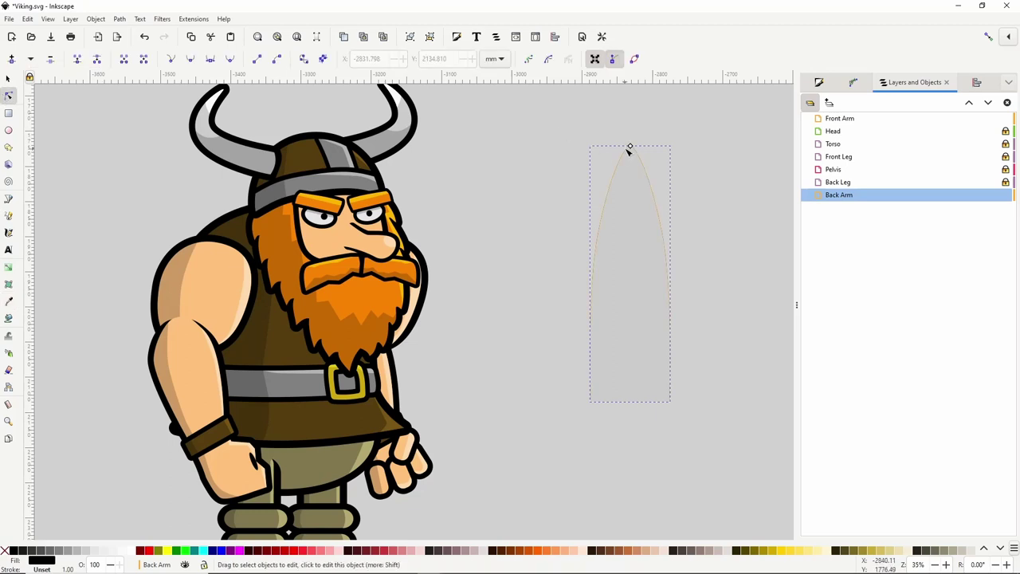
left_click_drag(630, 147, 630, 139)
key("ctrl+shift+c")
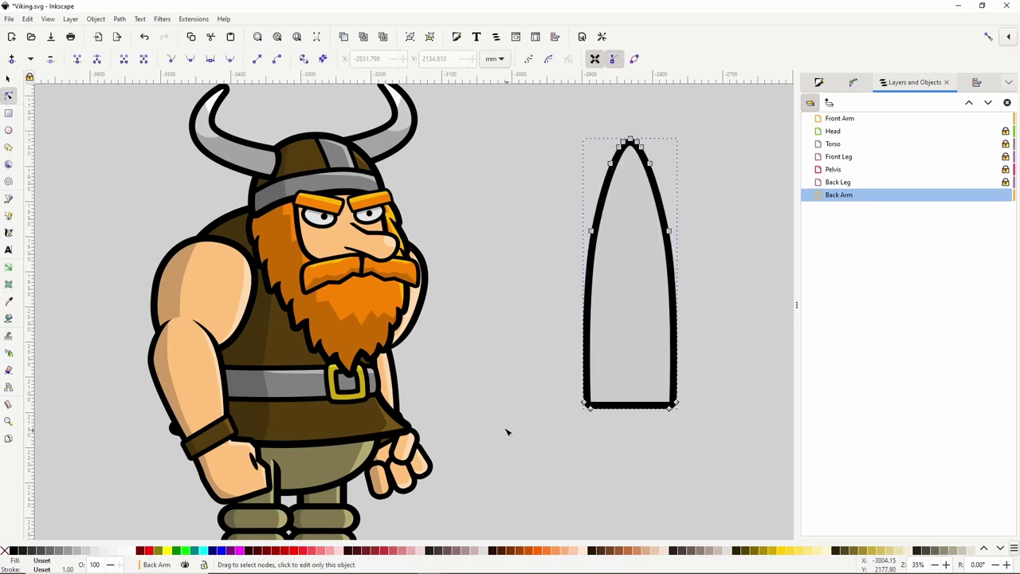
Draw a guard rectangle about 160 × 42 mm across the blade's base, convert it to a path, and fill it with the belt's grey 808080.
left_click(8, 113)
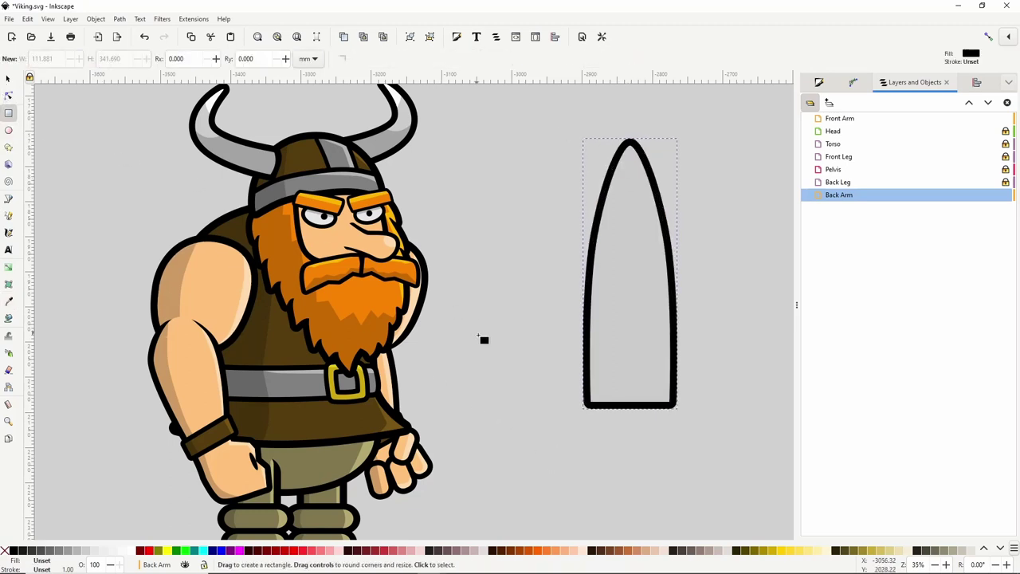
mouse_move(581, 393)
left_mouse_down()
mouse_move(634, 415)
mouse_move(685, 419)
mouse_move(573, 391)
left_mouse_up()
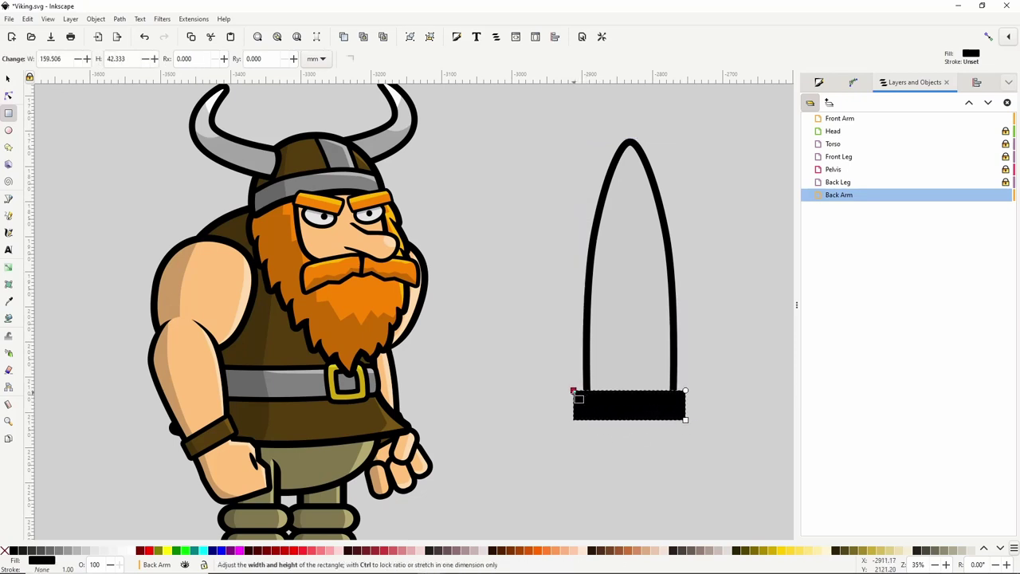
left_click(119, 19)
left_click(125, 36)
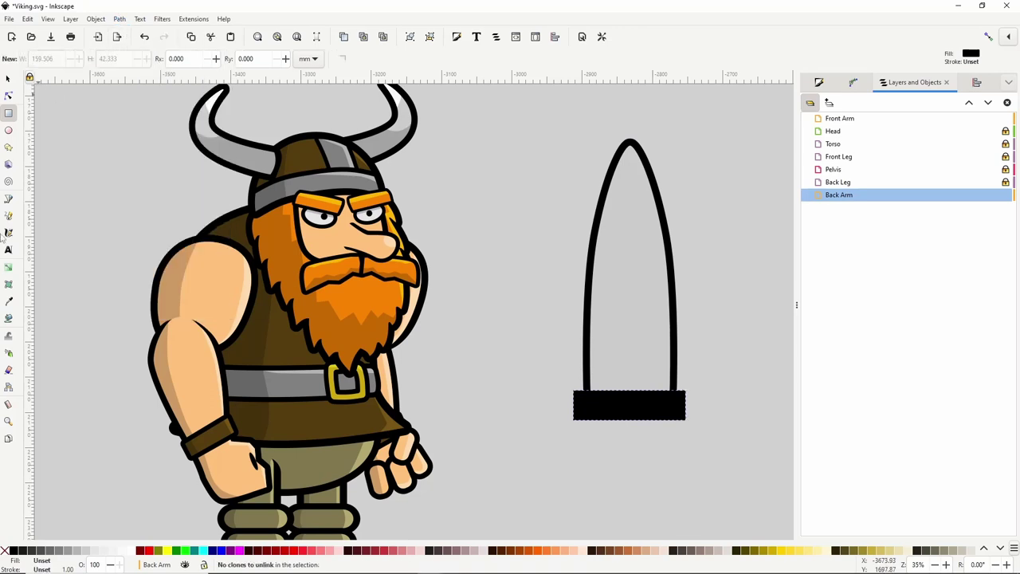
left_click(9, 301)
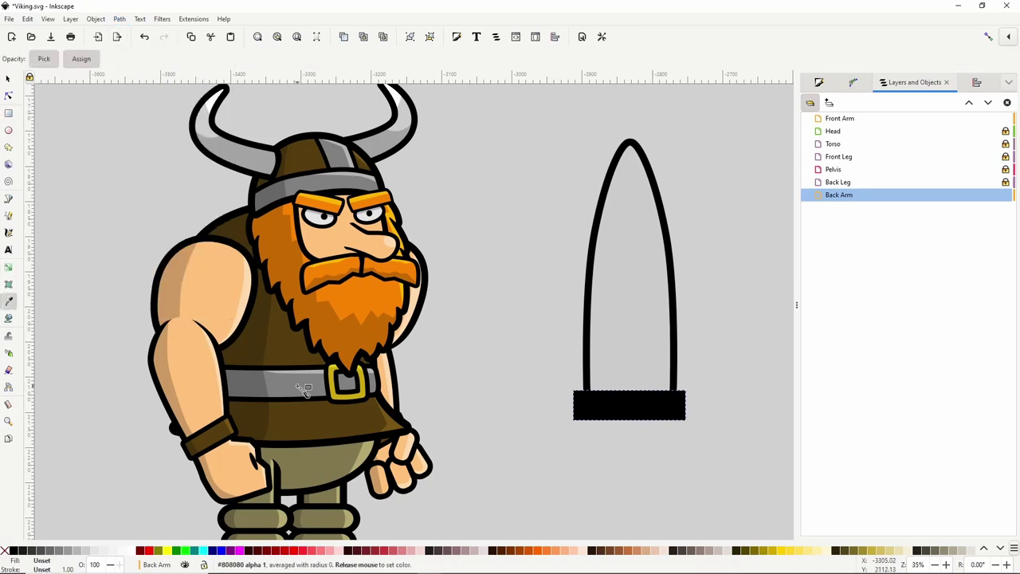
left_click(303, 390)
Draw a handle rectangle about 42 × 115 mm under the guard, convert it to a path, and lower it behind the guard.
left_click(9, 114)
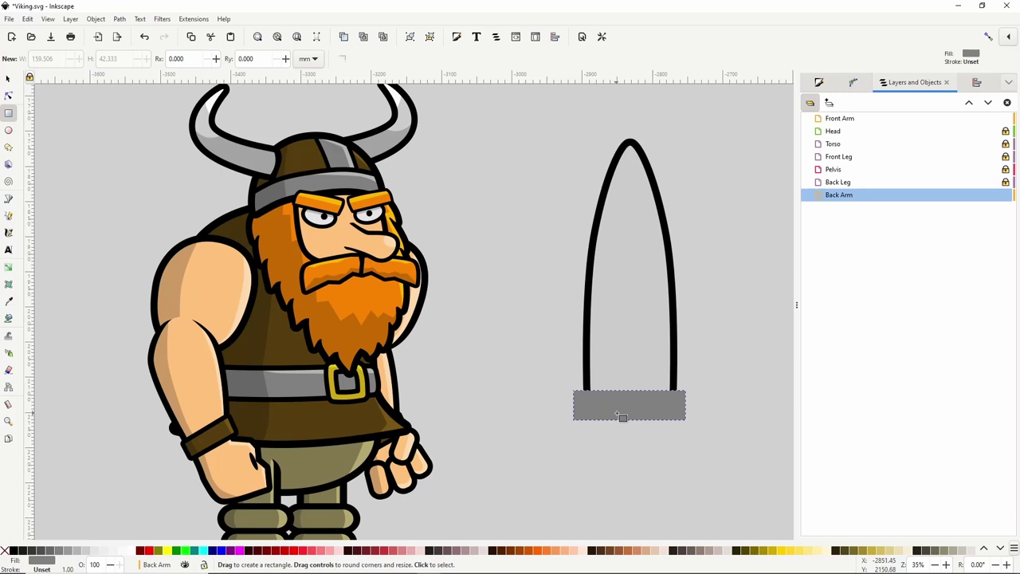
left_click_drag(623, 416, 653, 500)
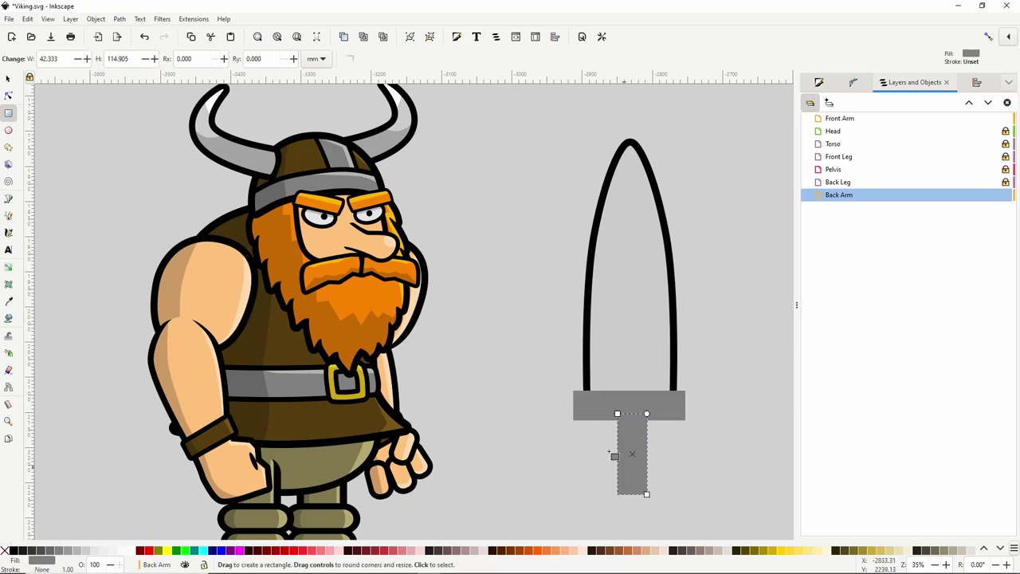
left_click(121, 19)
left_click(125, 32)
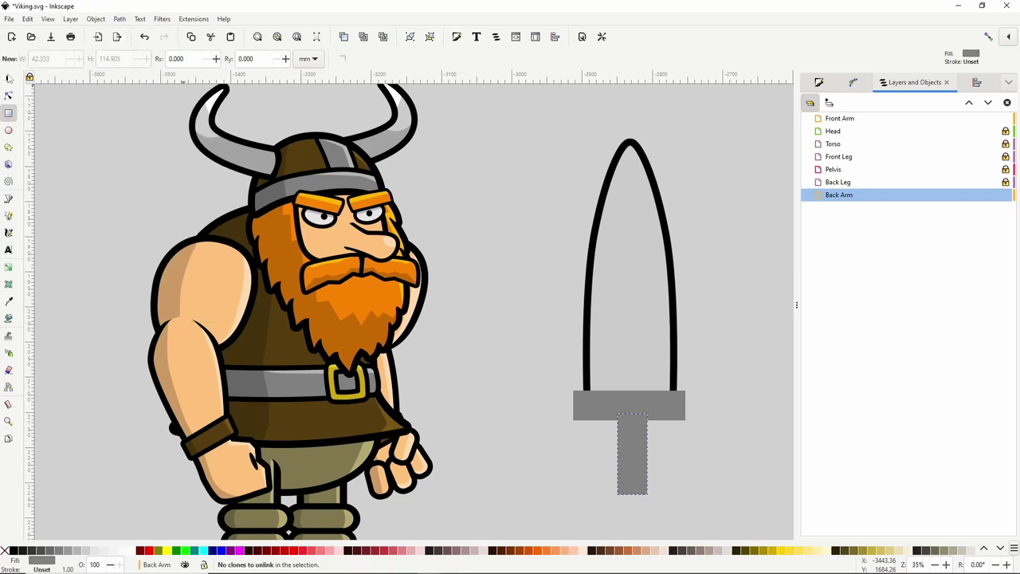
left_click(9, 78)
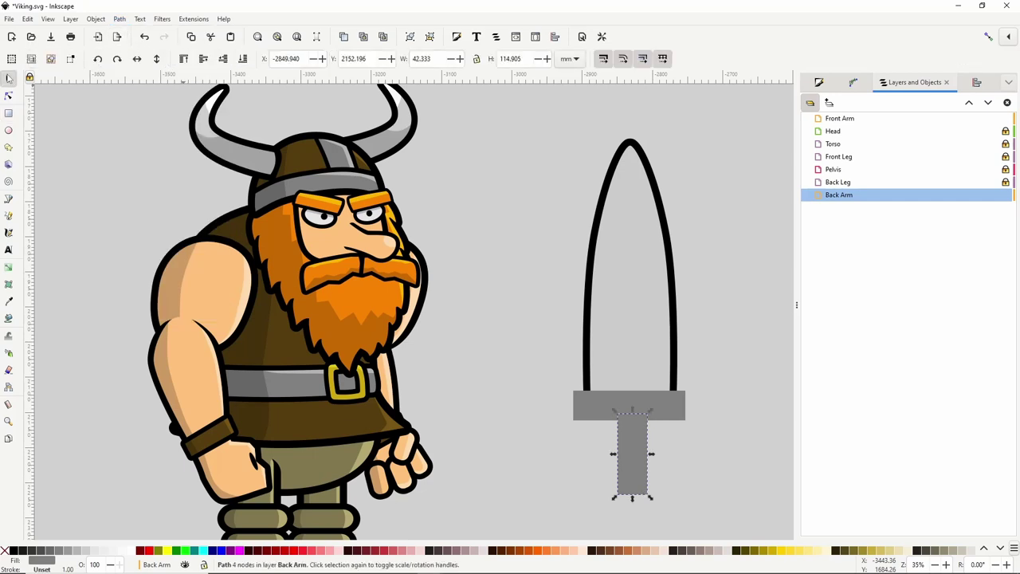
left_click(223, 59)
Create a black linked-offset outline around the sword's guard.
left_click(585, 399)
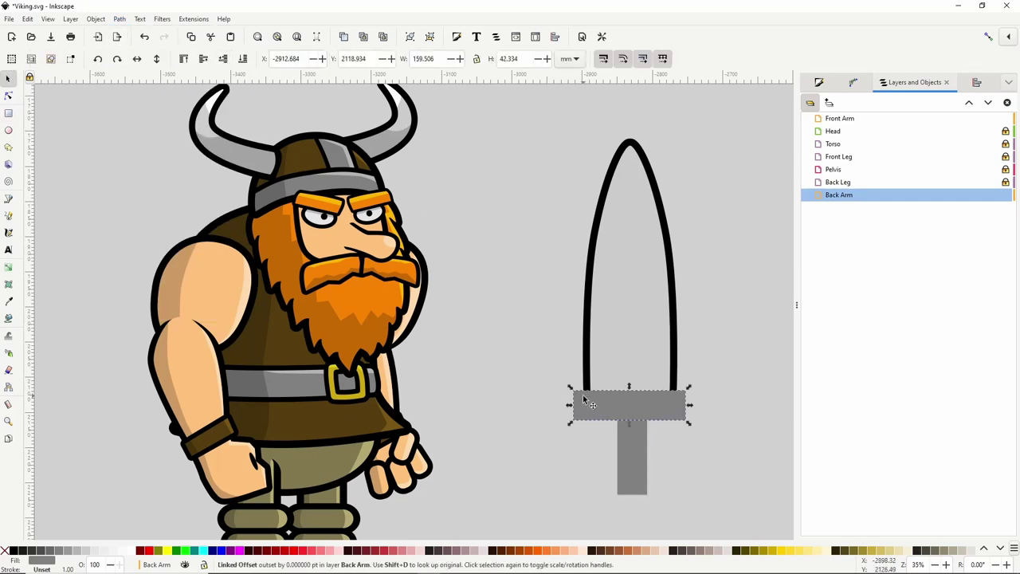
left_click(14, 550)
left_click(9, 96)
left_click_drag(574, 390, 569, 384)
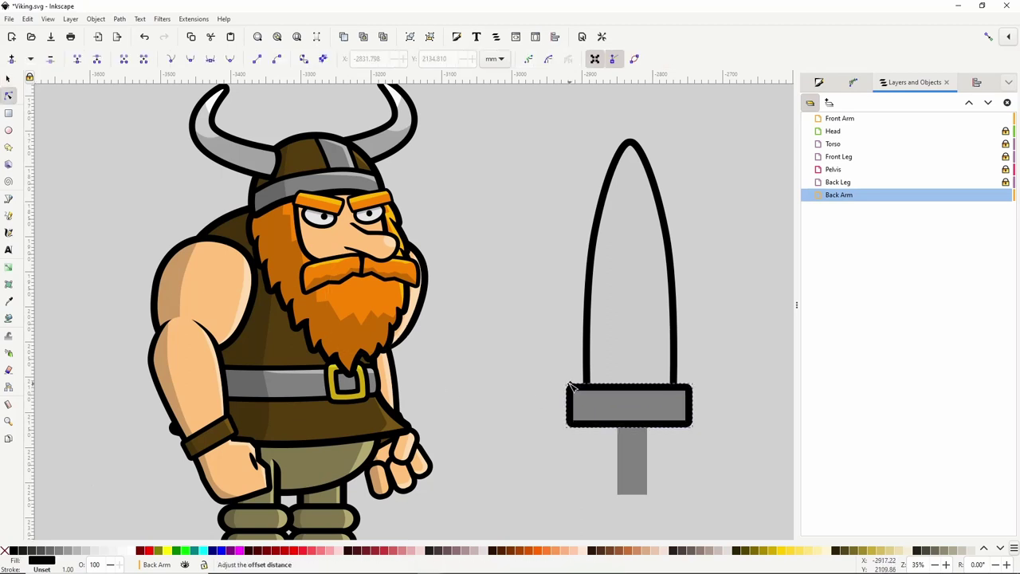
Create a black linked-offset outline around the sword's handle and convert it to a path.
left_click(636, 476)
key("ctrl+alt+j")
left_click(13, 551)
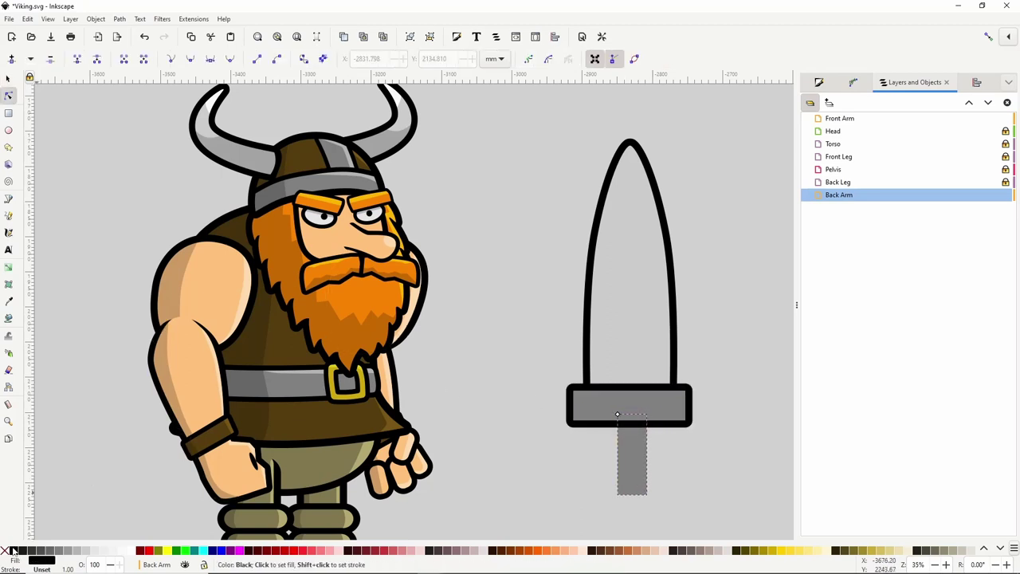
left_click_drag(618, 413, 610, 408)
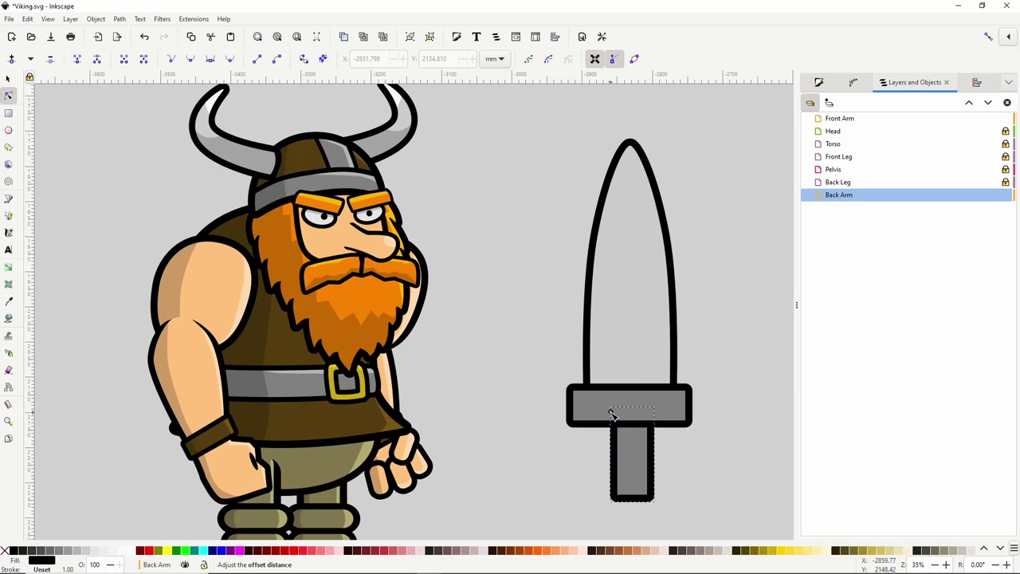
key("ctrl+shift+c")
Select all the sword parts and centre them on the vertical axis relative to the last selected object.
key("s")
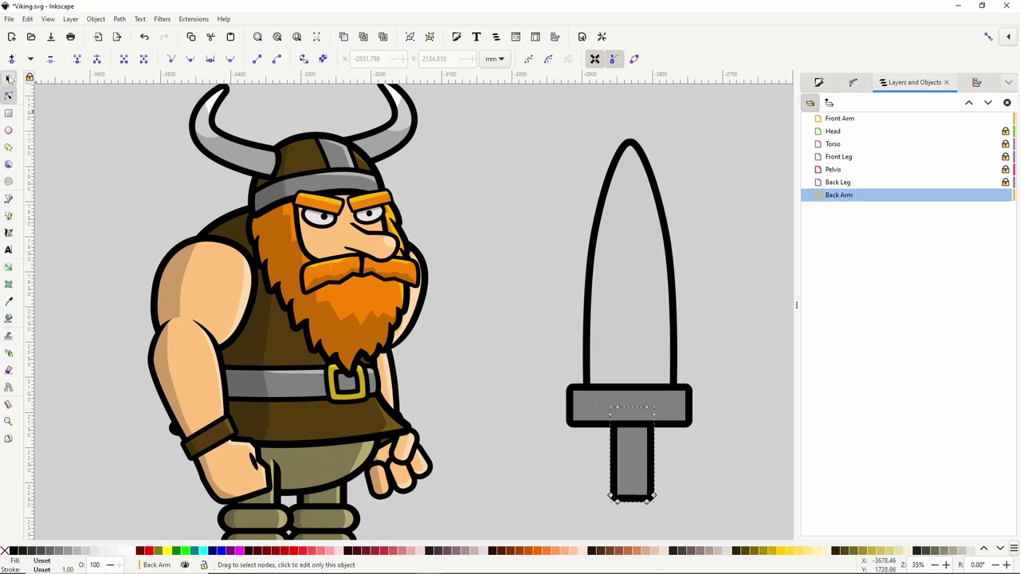
left_click_drag(541, 118, 712, 518)
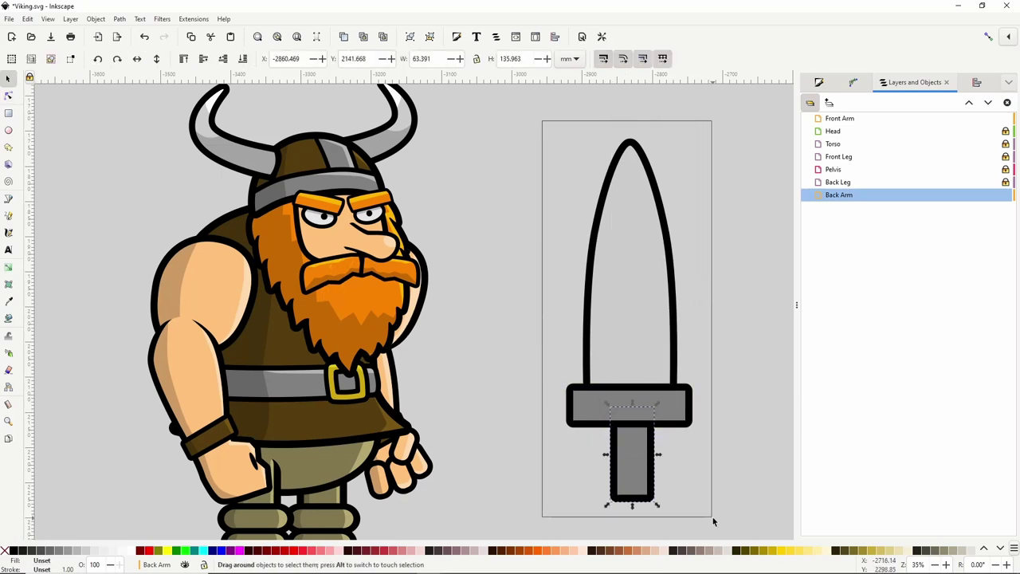
left_click(975, 83)
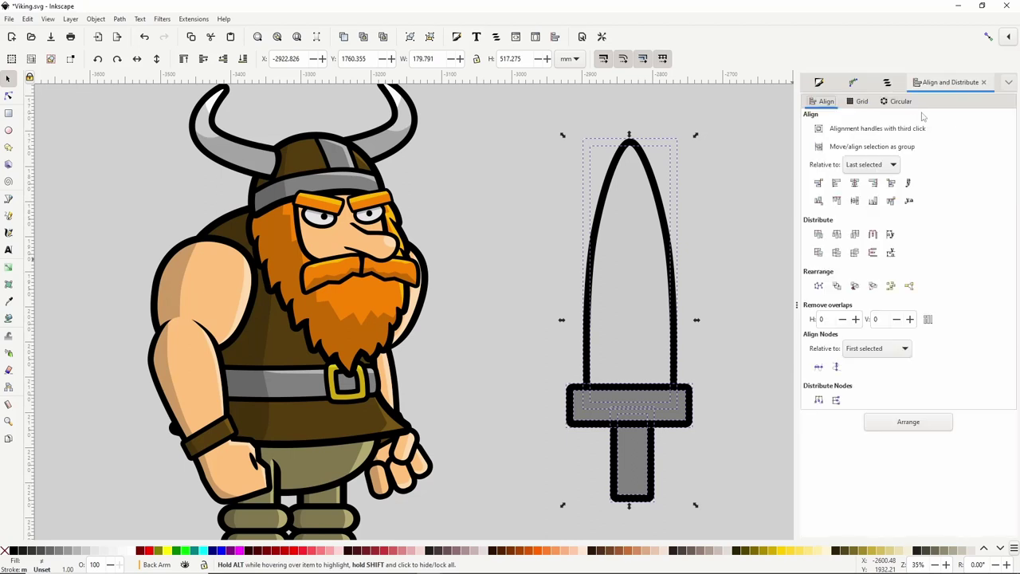
left_click(854, 182)
left_click(694, 267)
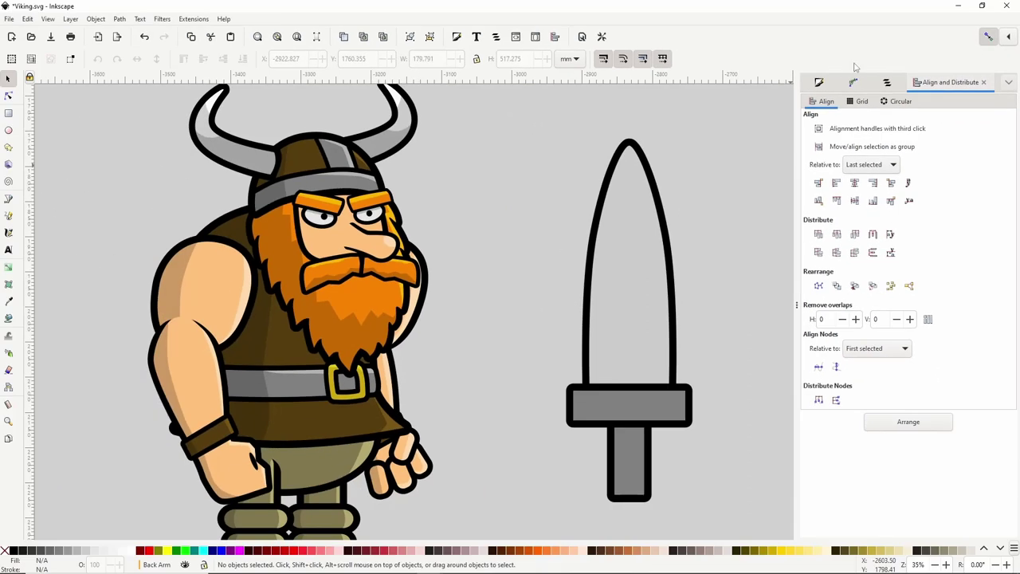
With snapping off, draw a closed Bezier shape about 84 × 508 mm over the sword's right half, from blade tip to handle end.
left_click(10, 200)
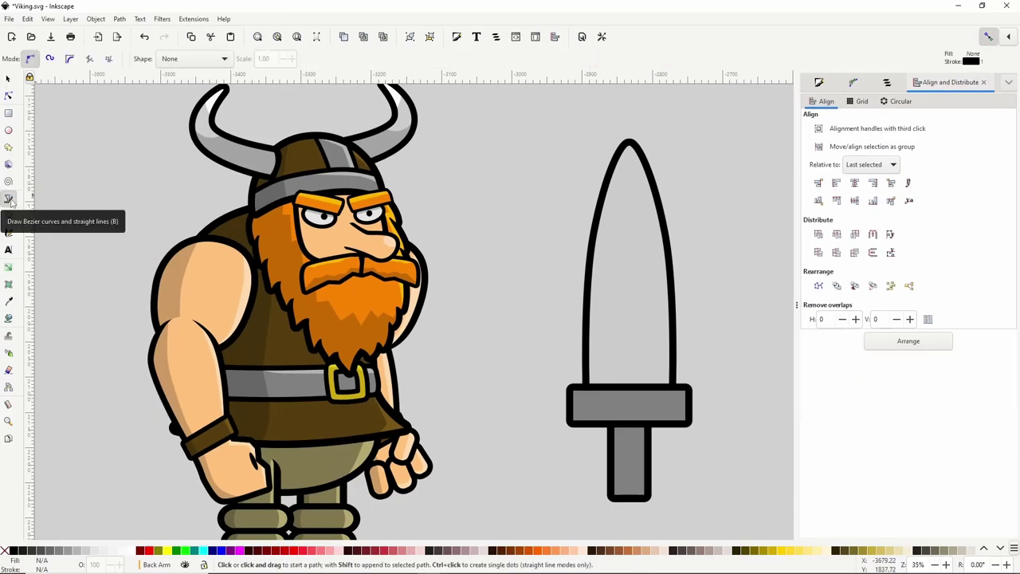
left_click(632, 147)
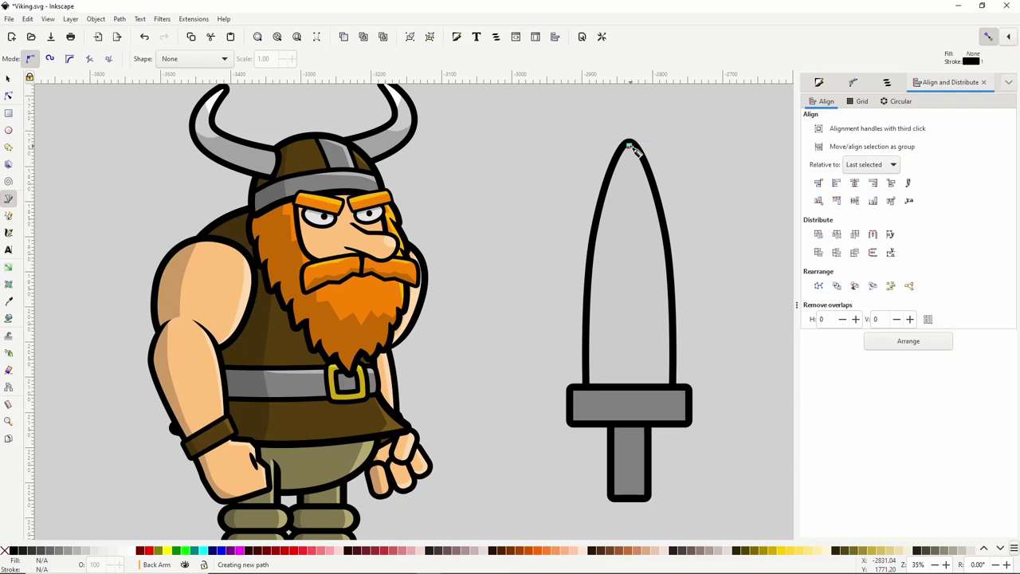
left_click(988, 38)
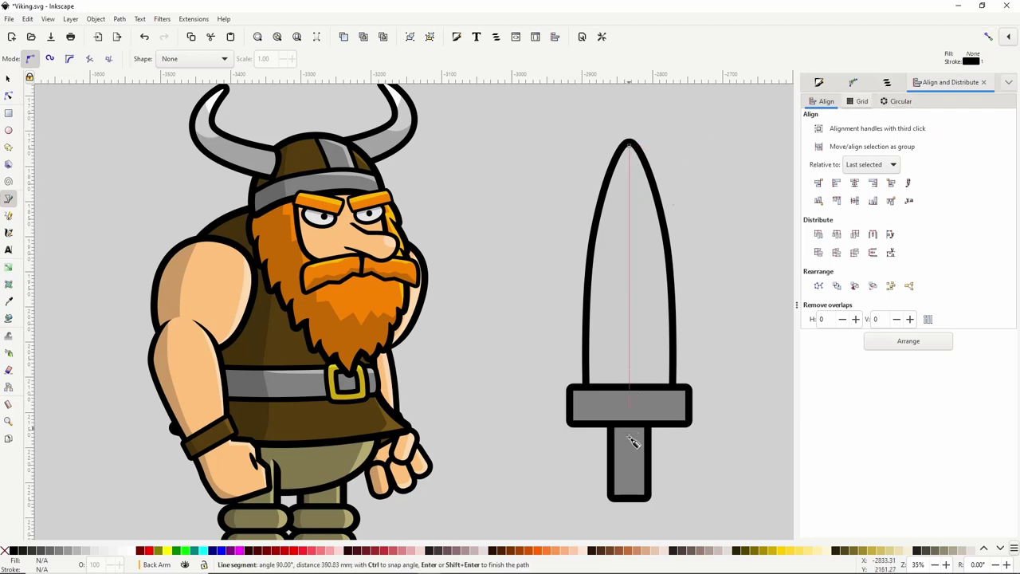
left_click(630, 497)
left_click(646, 496)
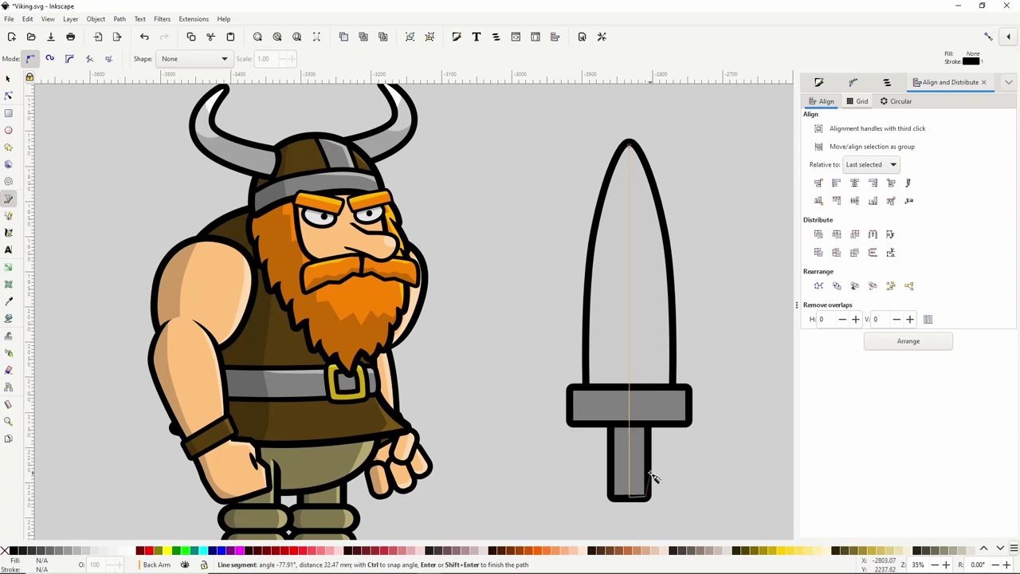
left_click(649, 470)
left_click(648, 441)
left_click(649, 422)
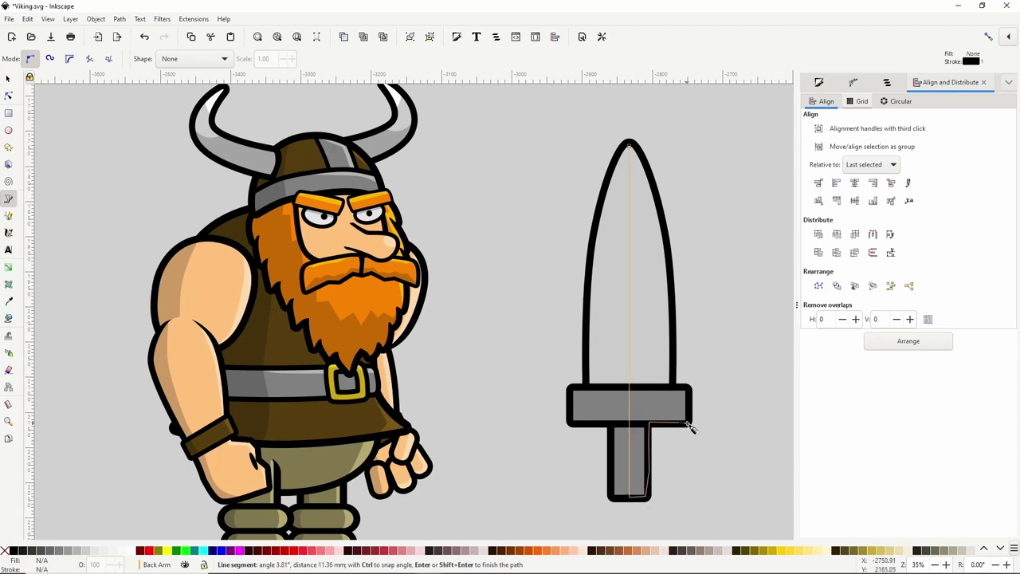
left_click(687, 422)
left_click(688, 389)
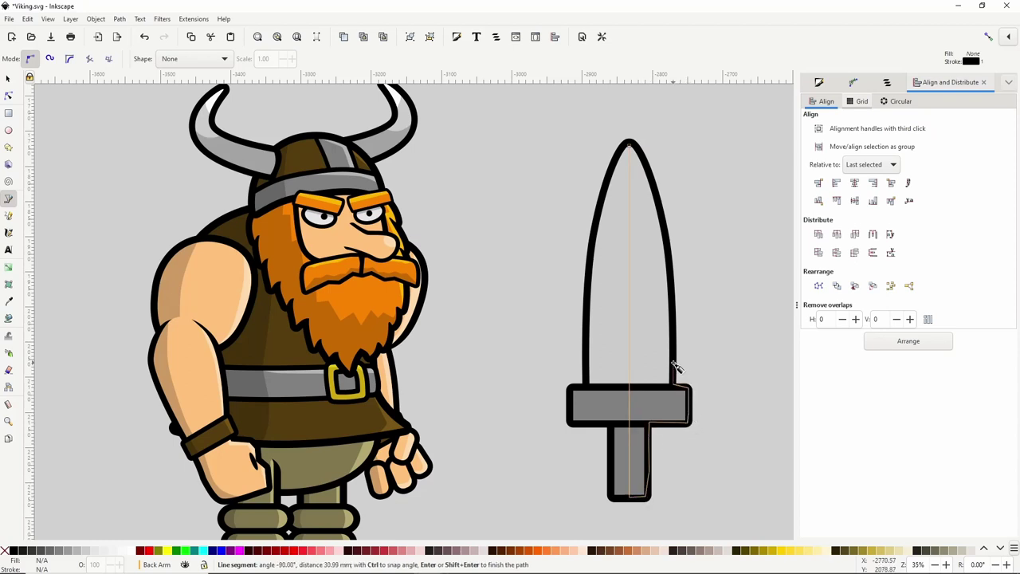
left_click(673, 364)
left_click(674, 299)
left_click(670, 253)
left_click(662, 214)
left_click(656, 190)
left_click(645, 166)
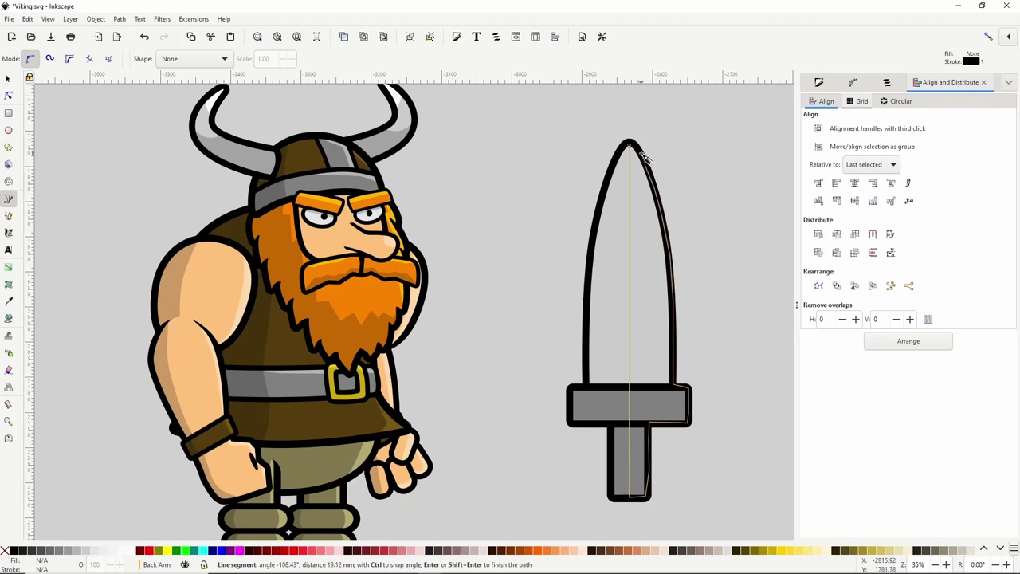
left_click(631, 146)
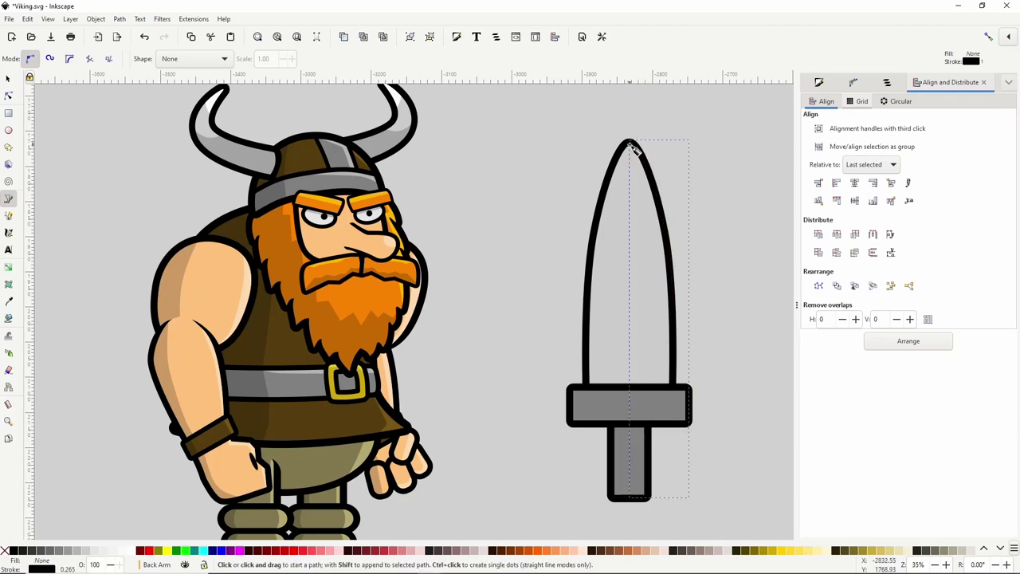
Remove the half-sword shape's stroke, fill it with light grey cccccc, and set its blend mode to Multiply.
left_click(4, 552, "shift")
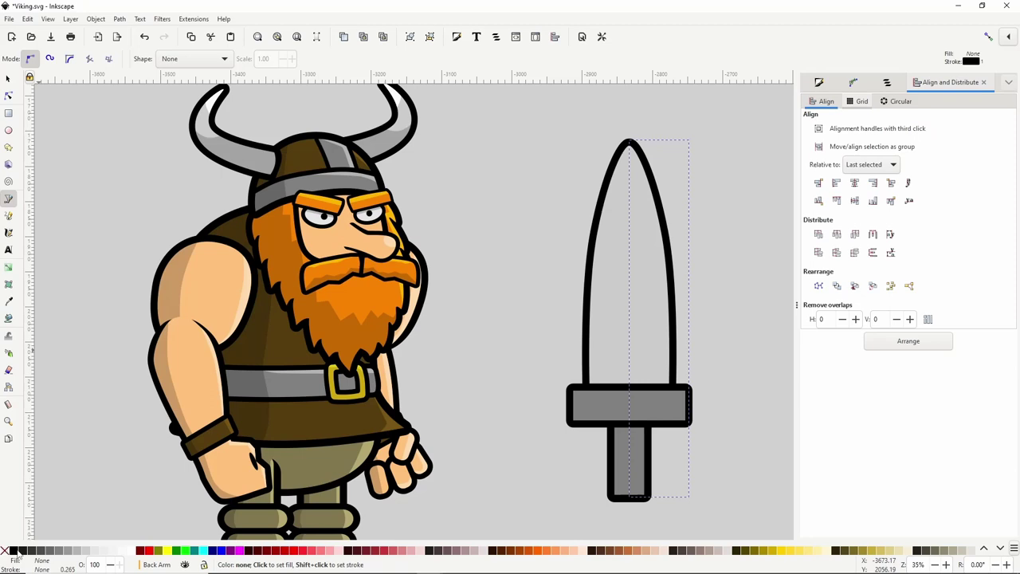
left_click(87, 551)
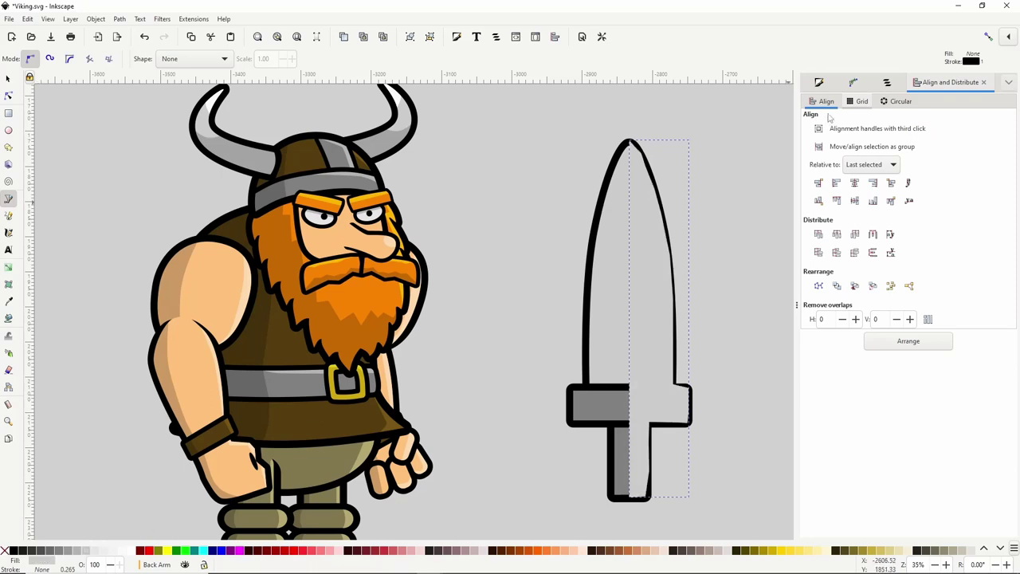
left_click(819, 83)
left_click(978, 487)
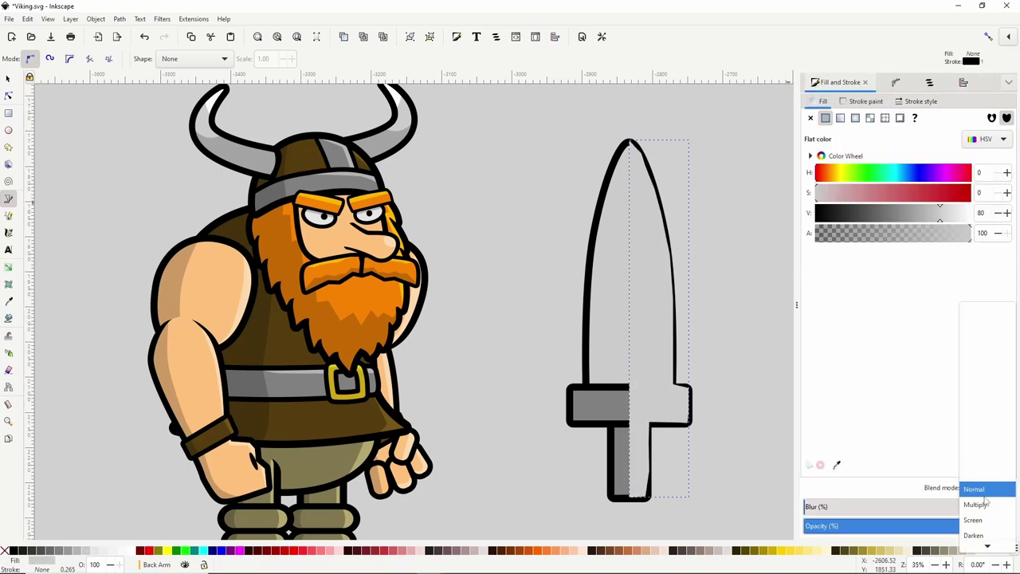
left_click(984, 502)
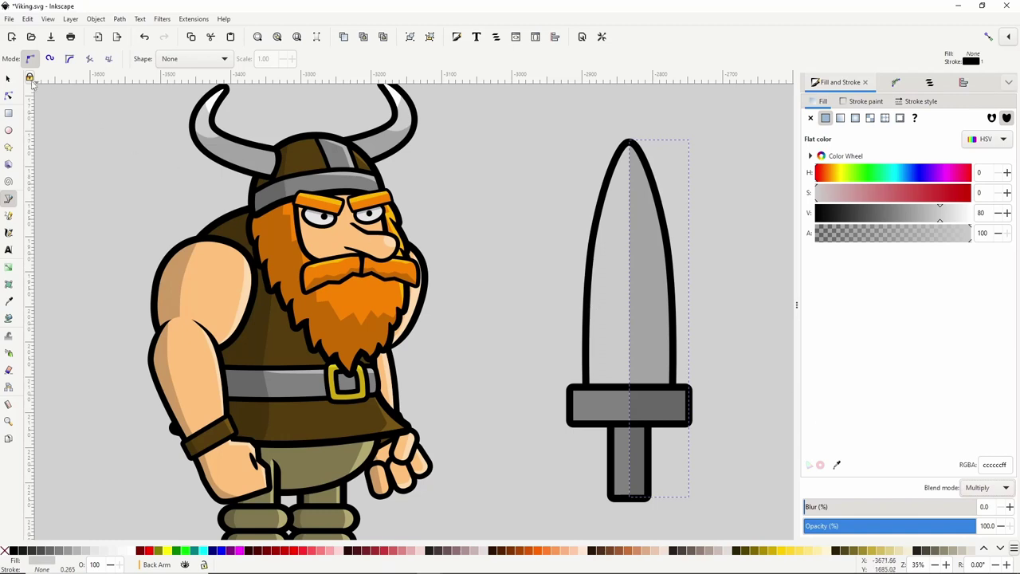
Duplicate the sword's blade and fill the copy with 5% Gray (f2f2f2).
left_click(9, 79)
left_click(611, 288)
right_click(611, 288)
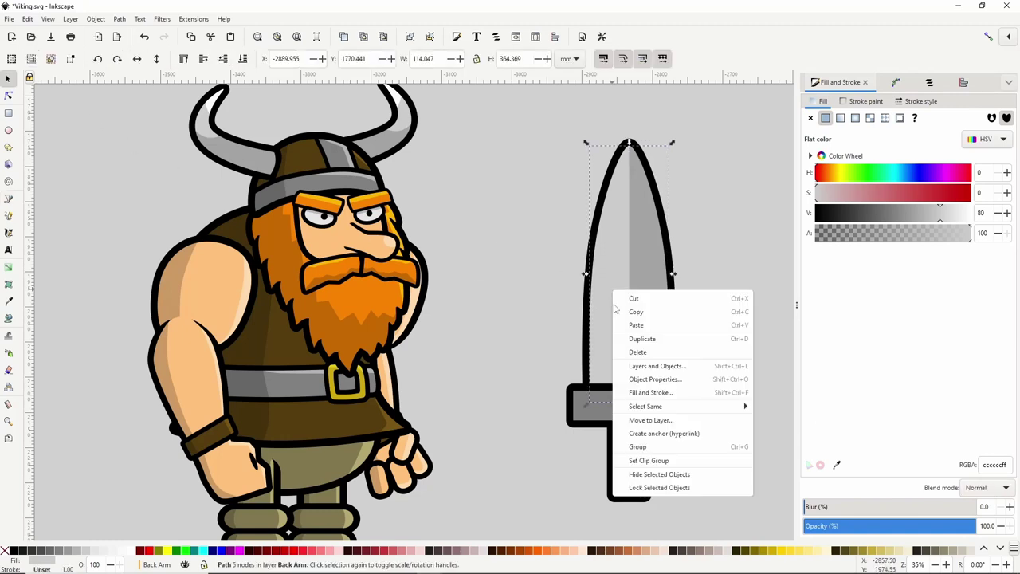
left_click(630, 349)
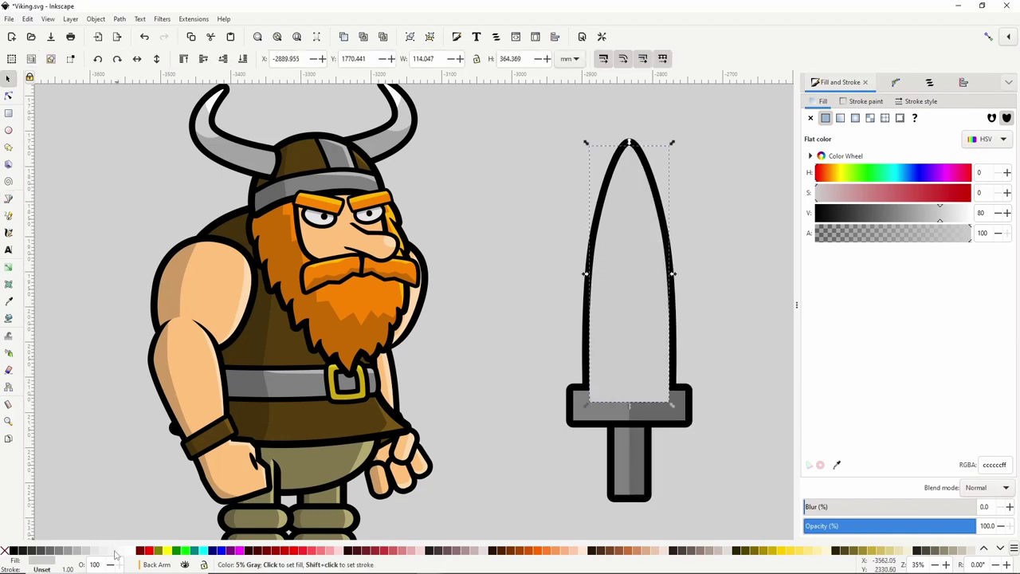
left_click(117, 550)
Duplicate the pale blade copy, fill the duplicate with red ff0000, and move it about 31 mm straight down.
right_click(630, 328)
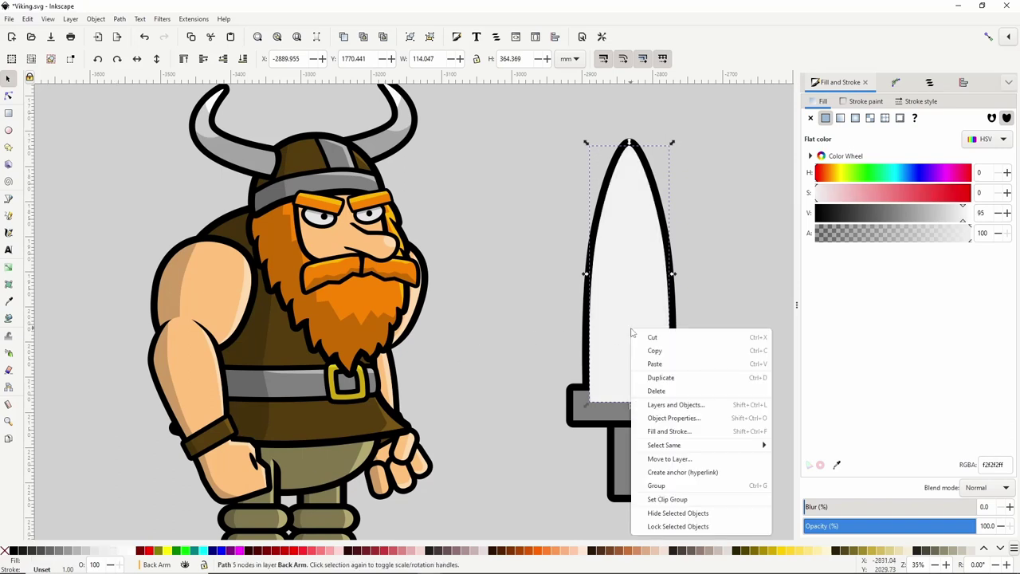
left_click(651, 377)
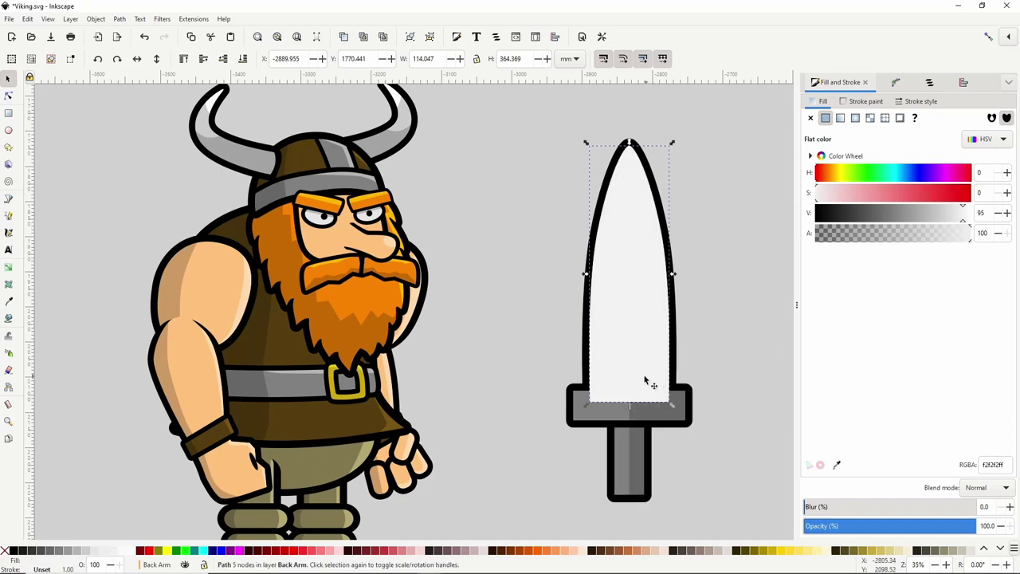
left_click(151, 551)
left_click_drag(649, 317, 649, 338)
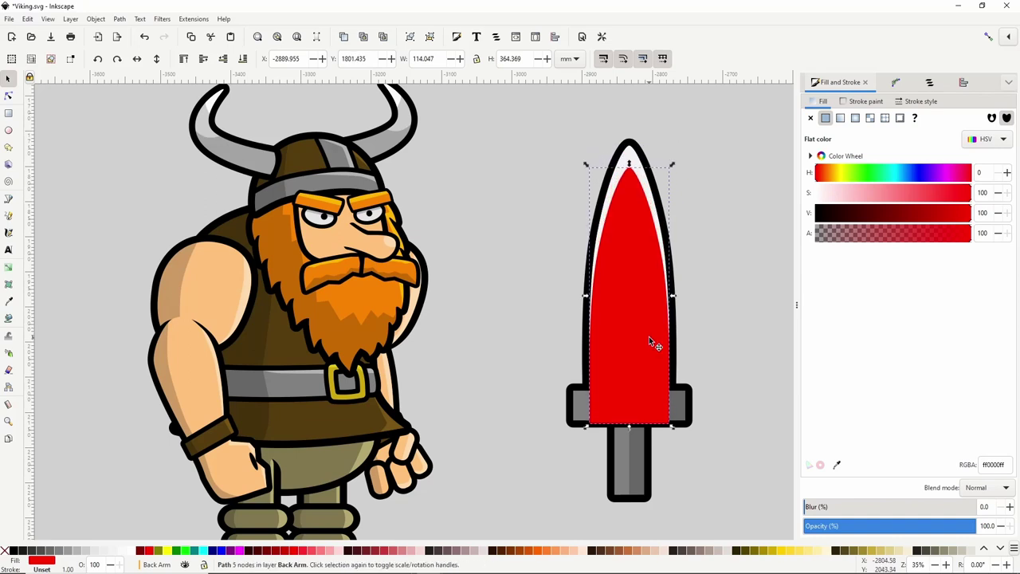
Subtract the red blade from the pale copy with Difference and set the remaining highlight's blend mode to Overlay.
left_click(631, 157, "shift")
left_click(118, 18)
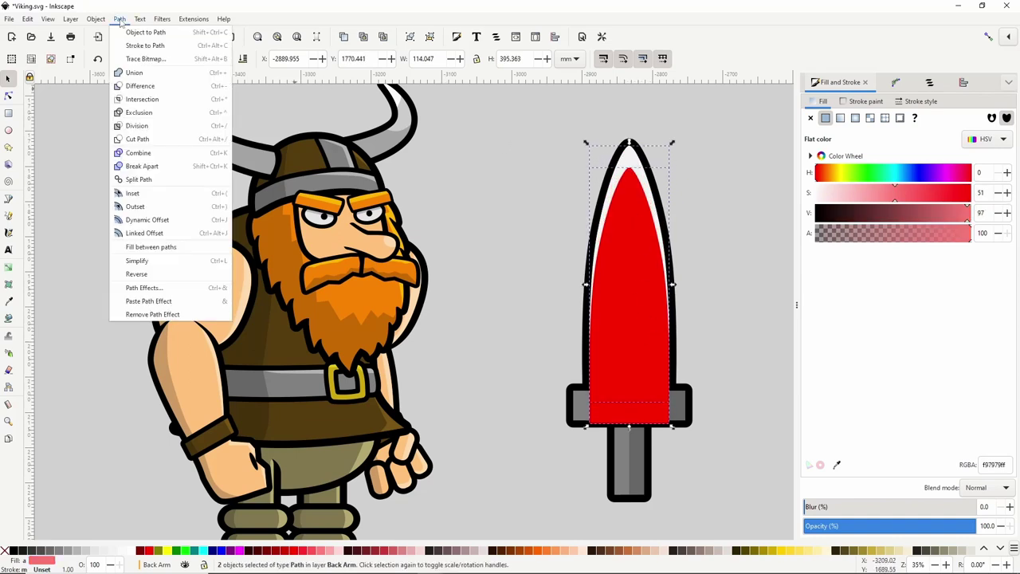
left_click(141, 86)
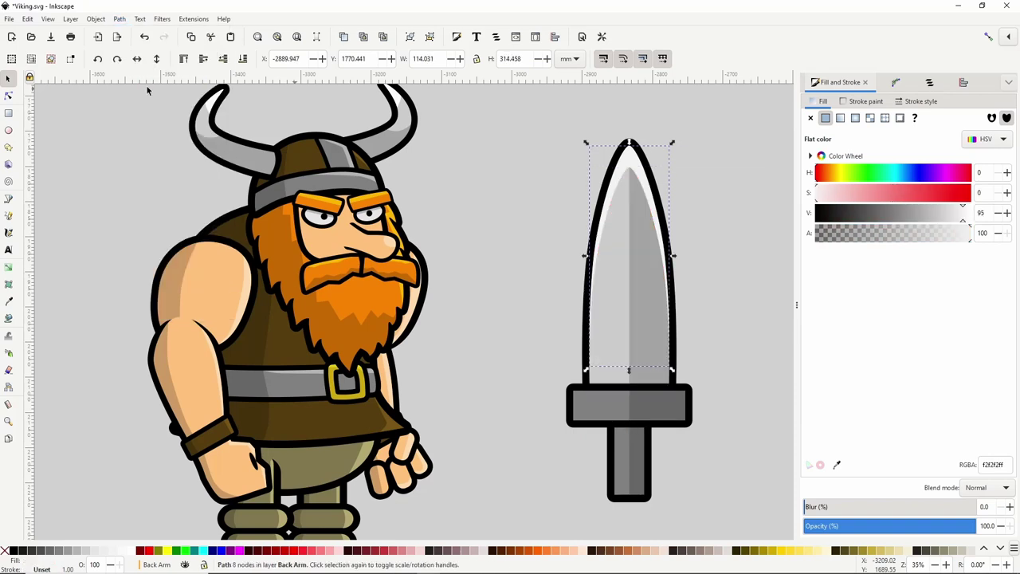
left_click(980, 488)
left_click(984, 500)
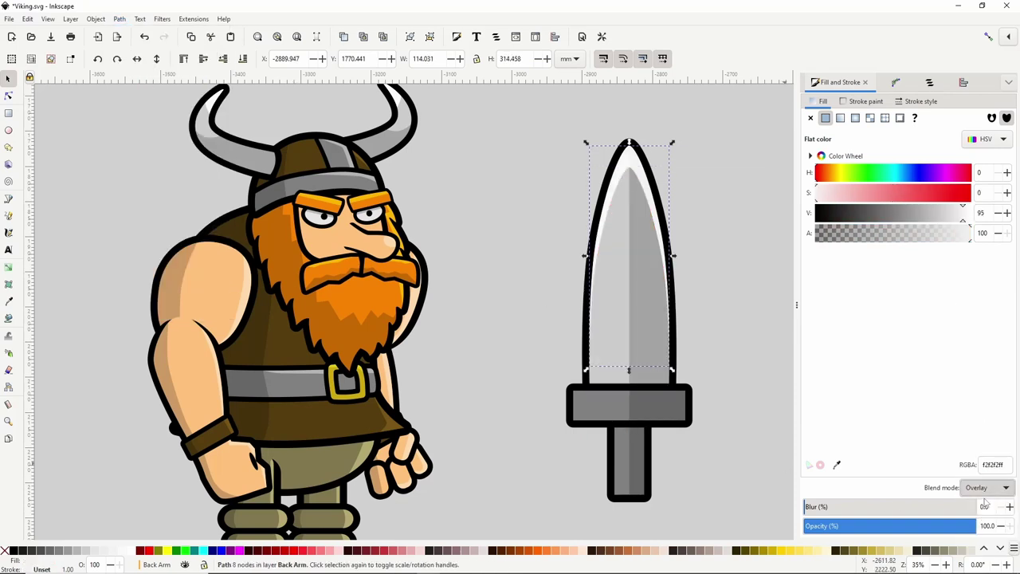
Duplicate the sword's half-shadow shape and subtract the duplicate from the blade highlight with Difference.
left_click(643, 277)
right_click(643, 277)
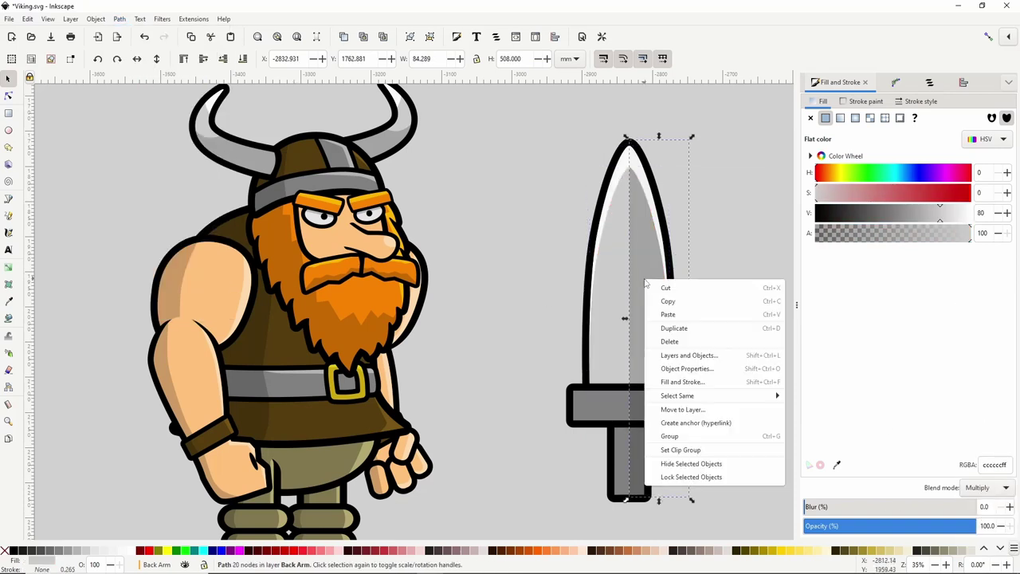
left_click(660, 327)
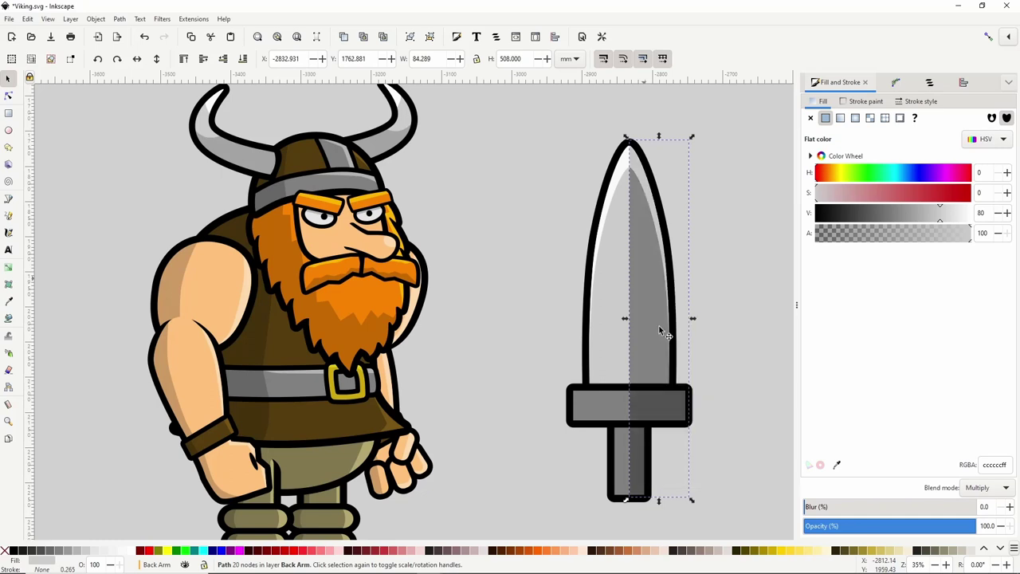
left_click(622, 169, "shift")
left_click(118, 19)
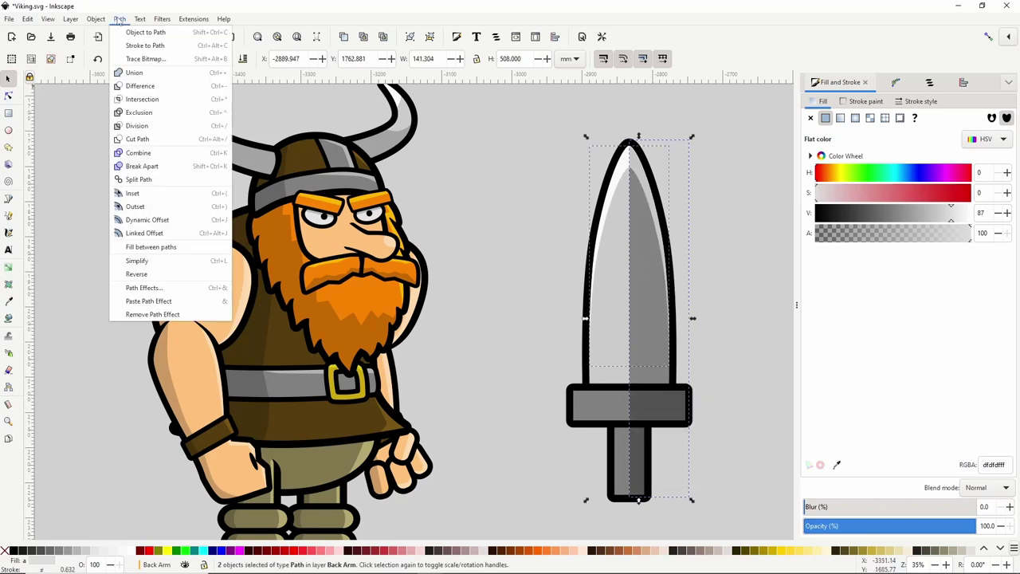
left_click(144, 86)
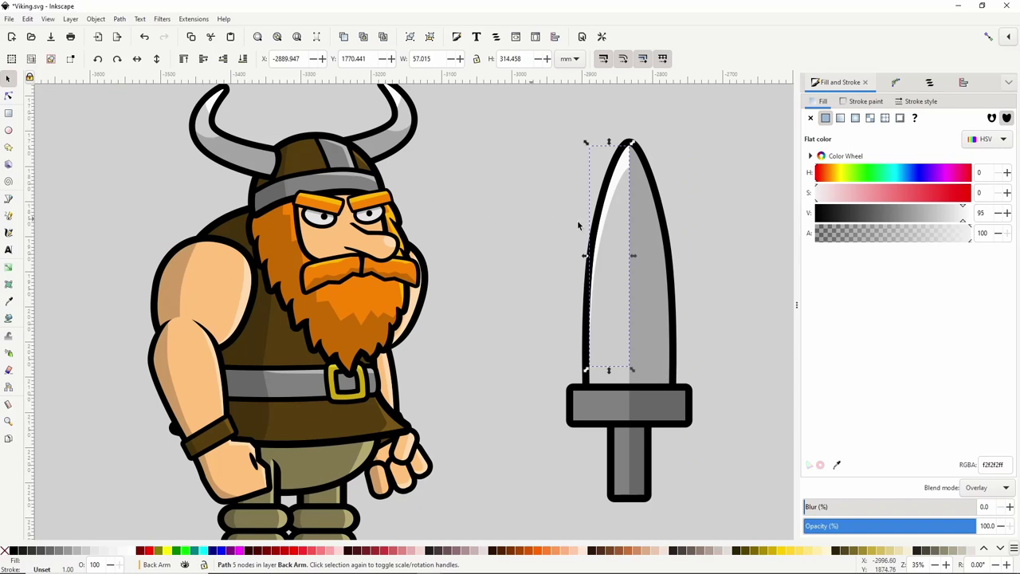
left_click(701, 234)
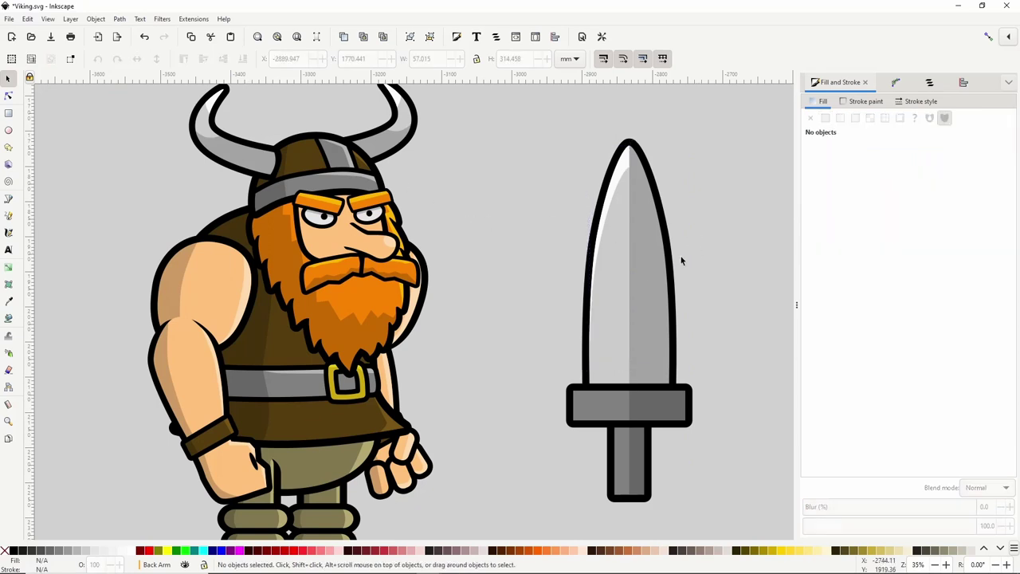
Draw a closed L-shaped highlight with the Pen tool along the upper and left edges of the sword's crossguard.
left_click(8, 198)
left_click(582, 423)
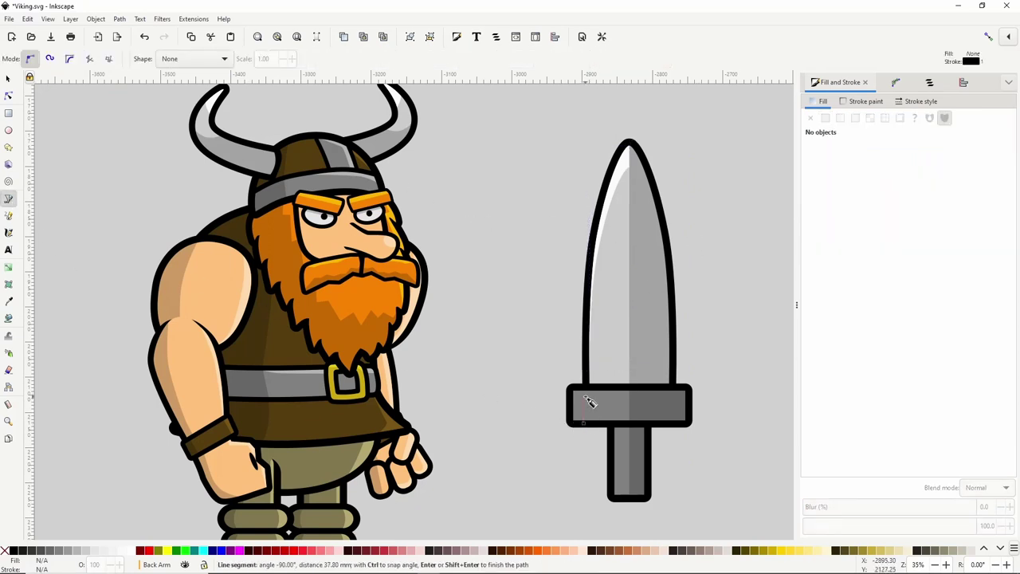
left_click(584, 401)
left_click(688, 390)
left_click(687, 386)
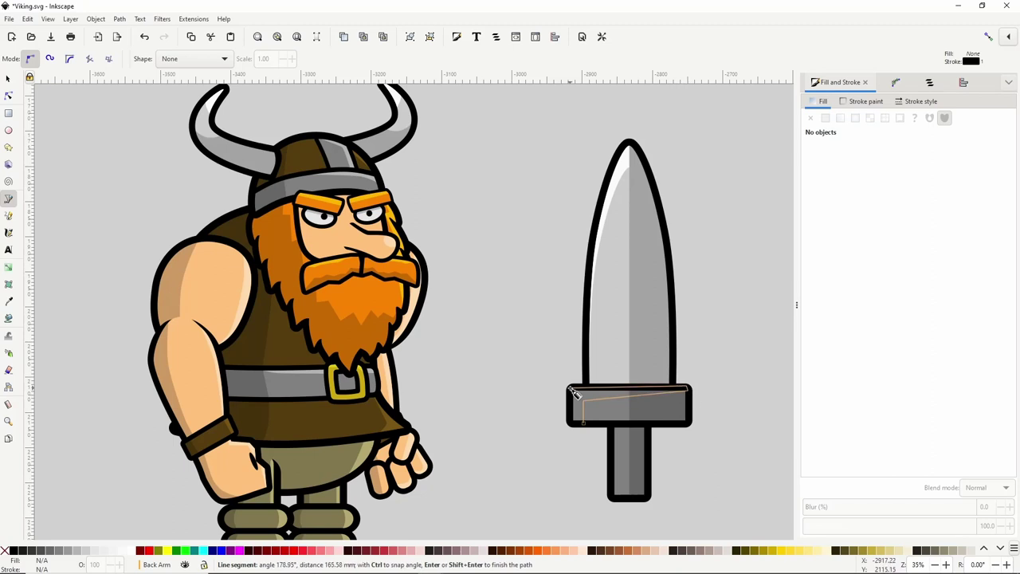
left_click(570, 388)
left_click(583, 423)
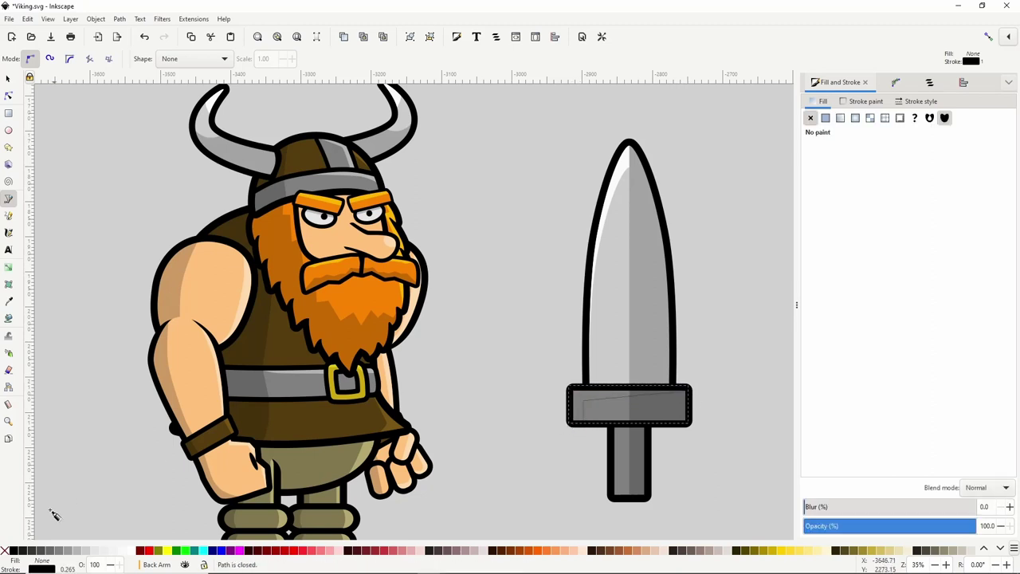
Fill the crossguard highlight with light gray cccccc and set its blend mode to Overlay.
left_click(86, 551)
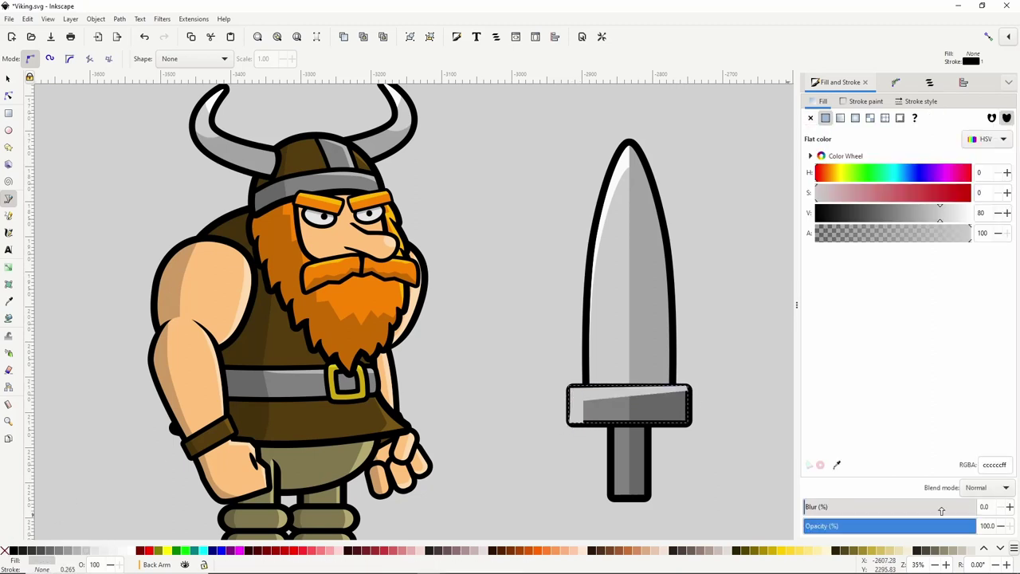
left_click(987, 488)
left_click(990, 504)
key("ctrl+z")
left_click(980, 492)
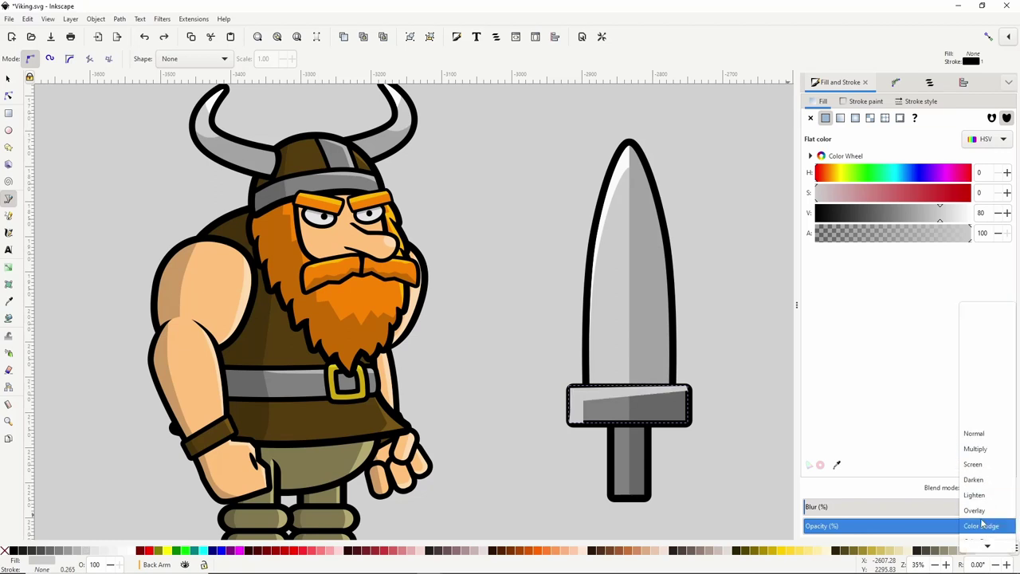
left_click(982, 509)
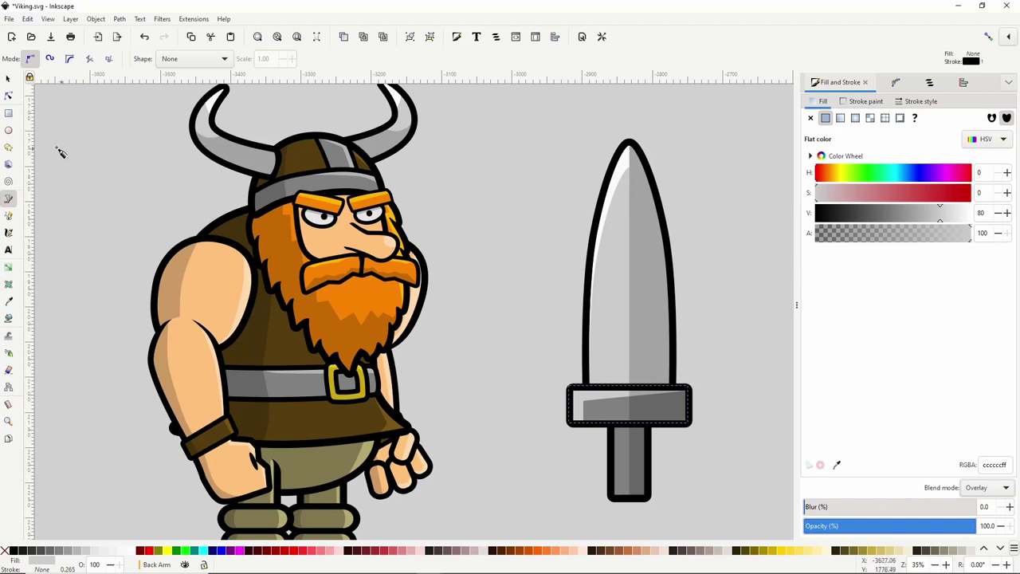
Draw a rectangle about 208 × 36 mm across the blade and skew it into a diagonal bar about 156 mm high overall.
left_click(9, 114)
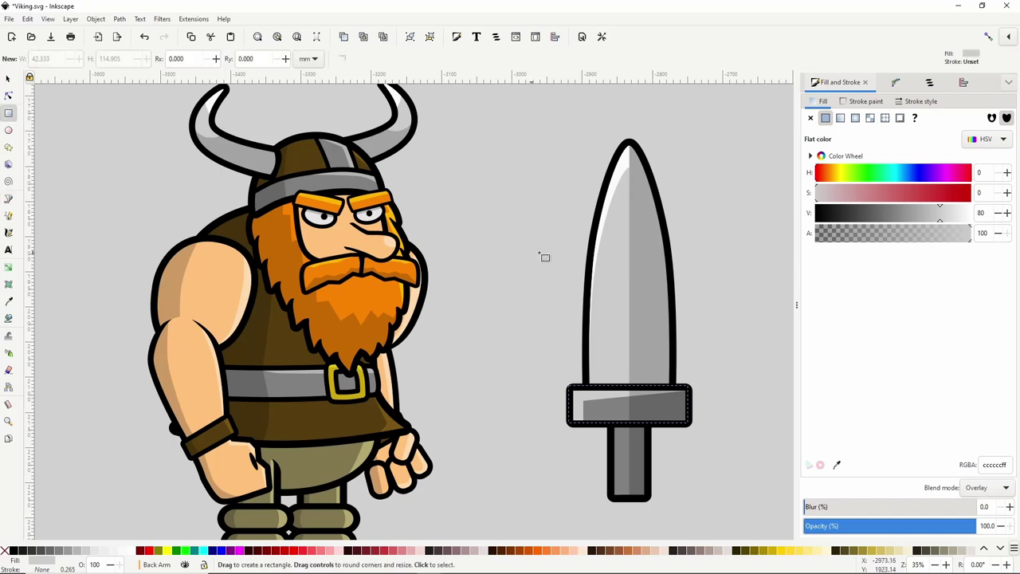
left_click_drag(560, 242, 704, 266)
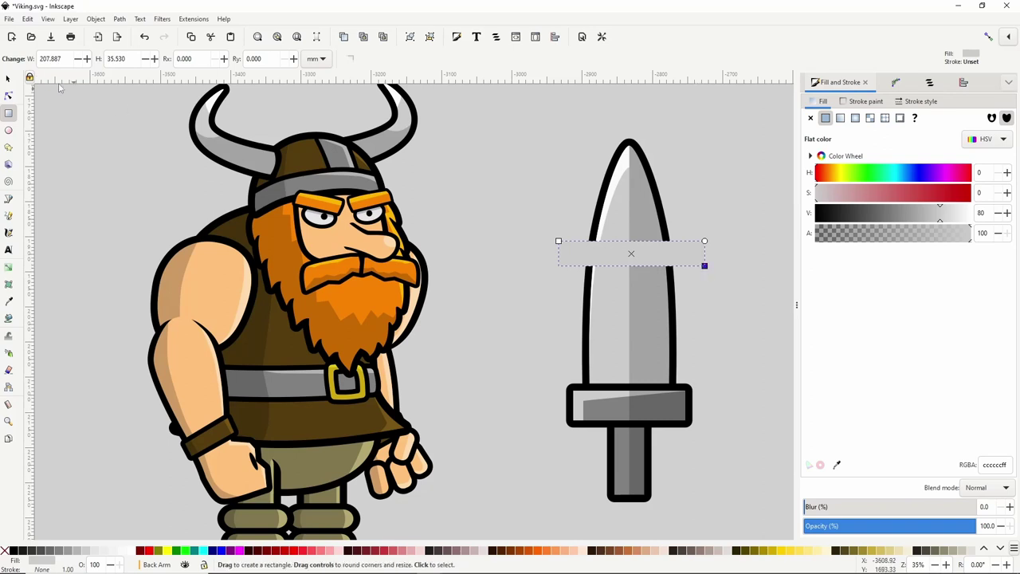
left_click(8, 78)
left_click(651, 259)
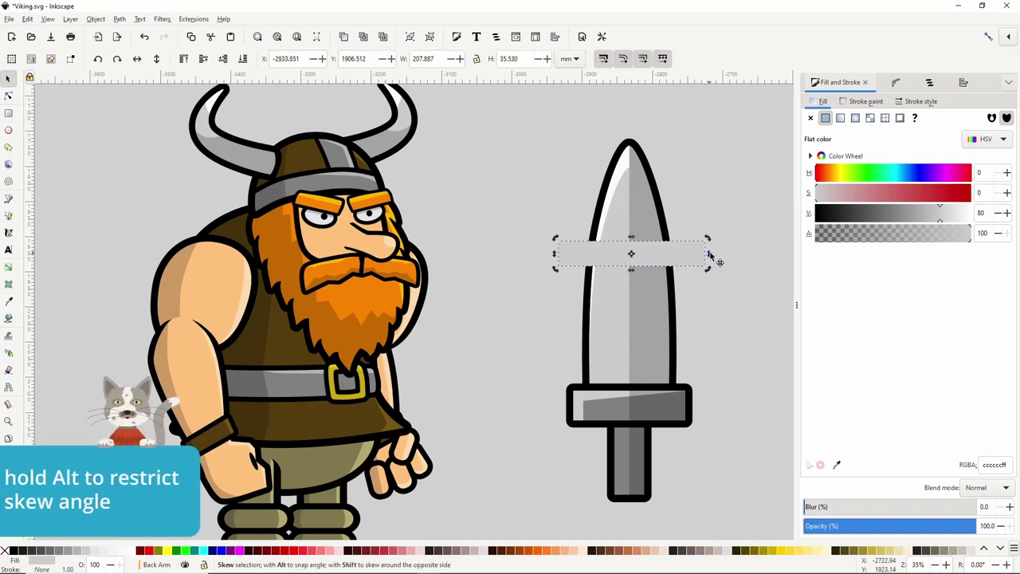
left_click_drag(710, 253, 713, 292)
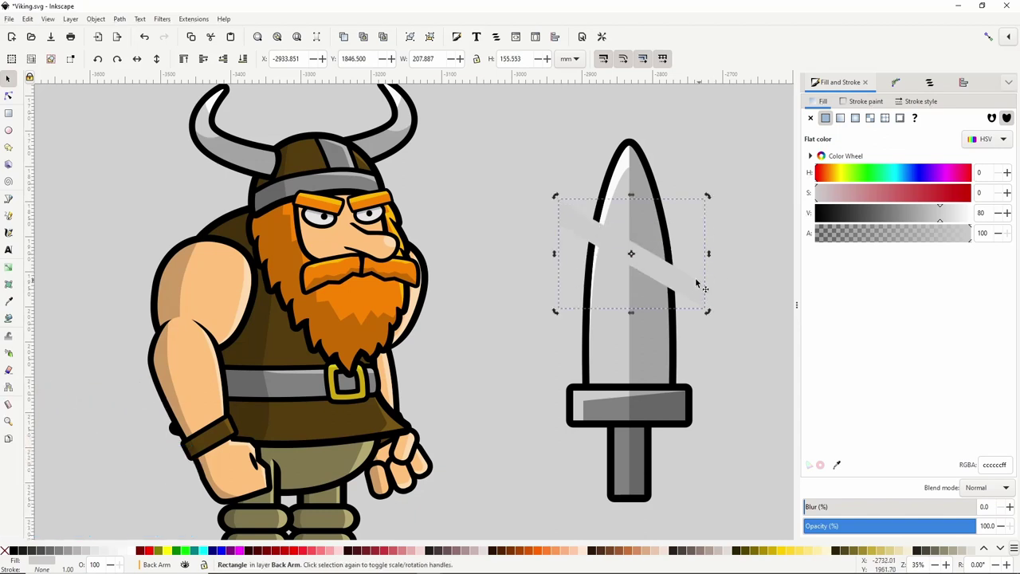
Duplicate the diagonal bar, move the copy about 51 mm straight down, and thicken it to about 65 mm.
right_click(683, 280)
left_click(712, 329)
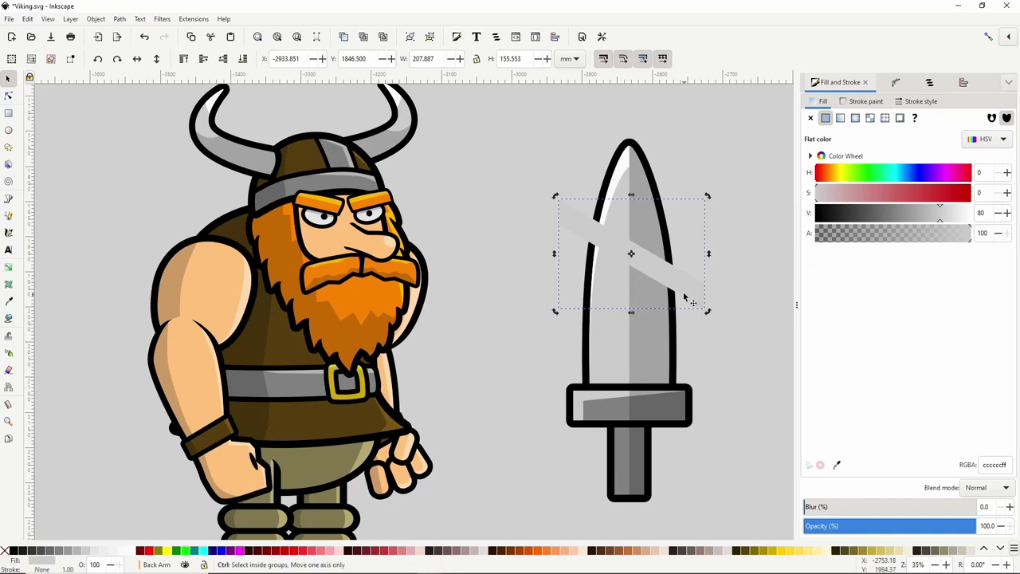
left_click_drag(662, 282, 663, 317)
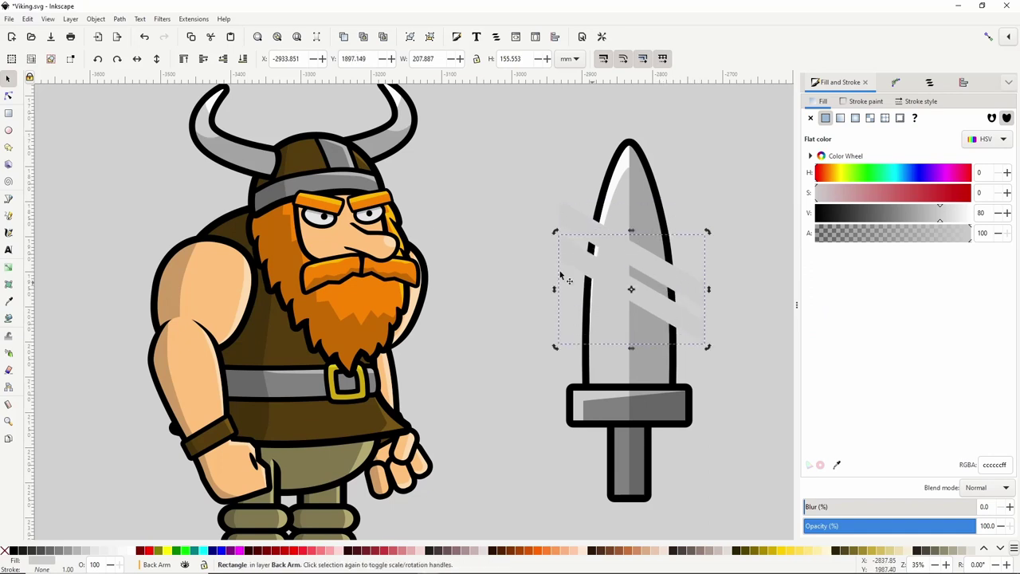
left_click(8, 113)
left_click_drag(706, 346, 705, 365)
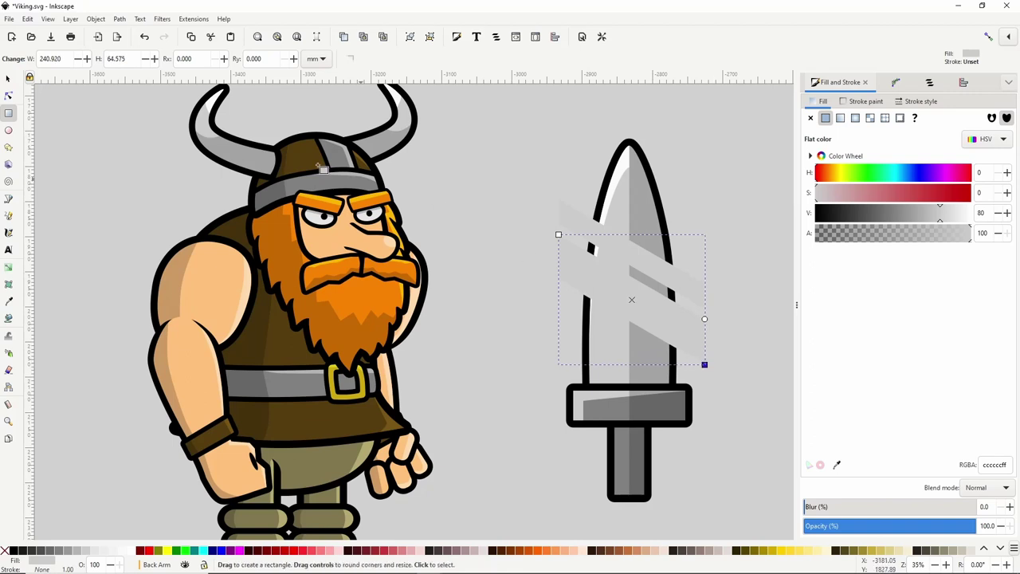
Join the two diagonal bars with Union and trim them to the blade by intersecting them with a duplicate of it.
left_click(644, 261, "shift")
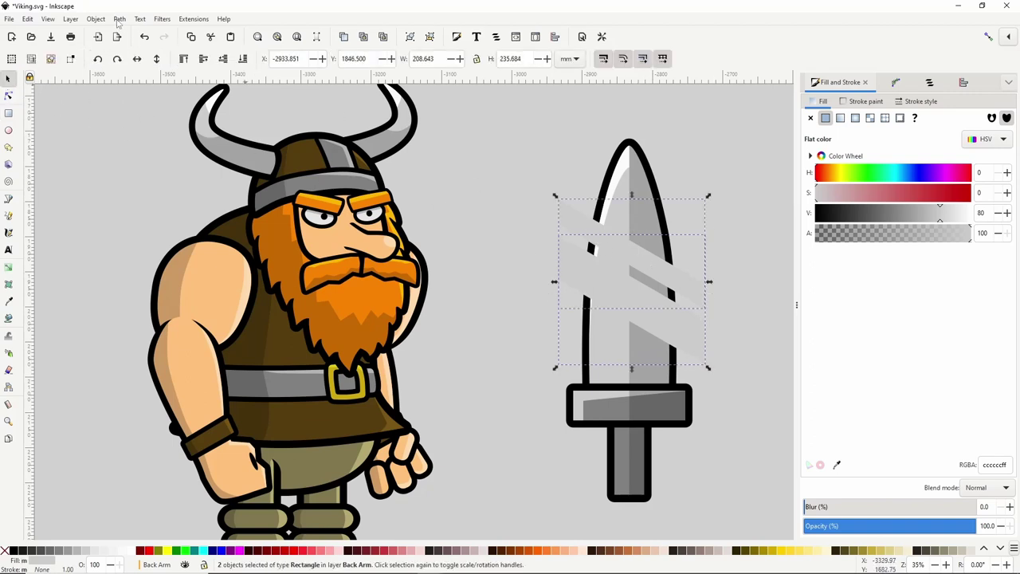
left_click(118, 19)
left_click(137, 73)
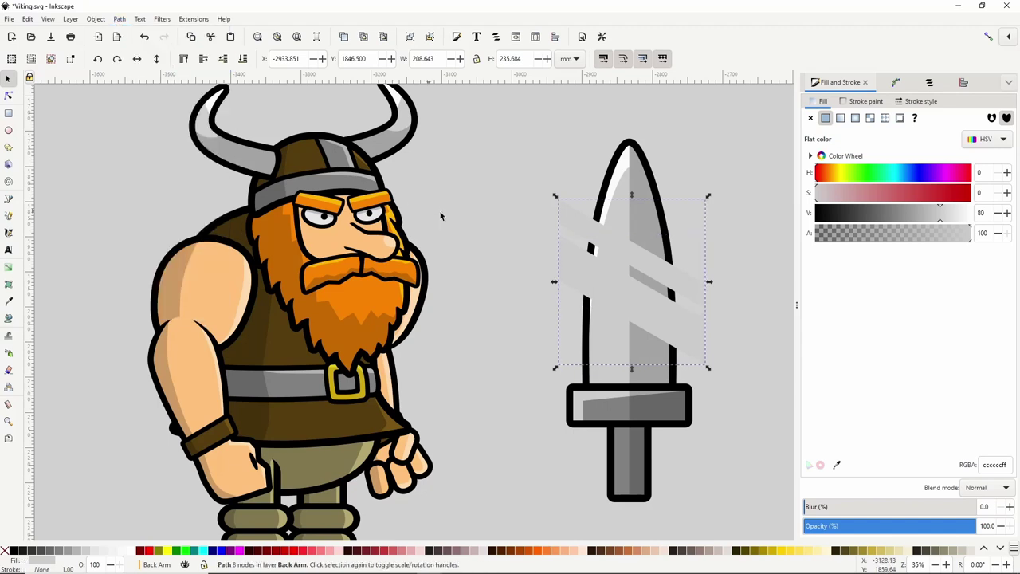
right_click(621, 213)
left_click(656, 263)
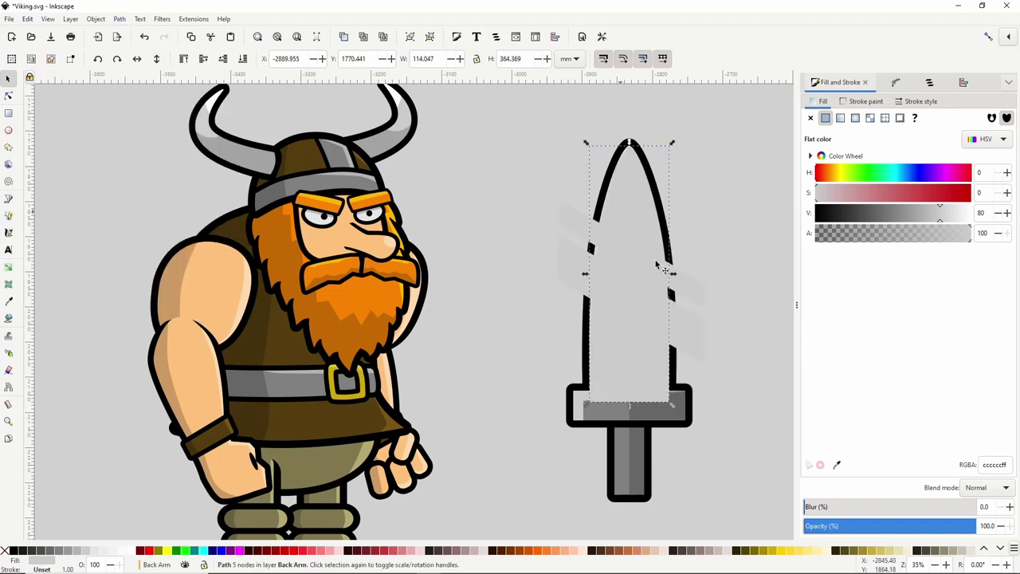
left_click(566, 228, "shift")
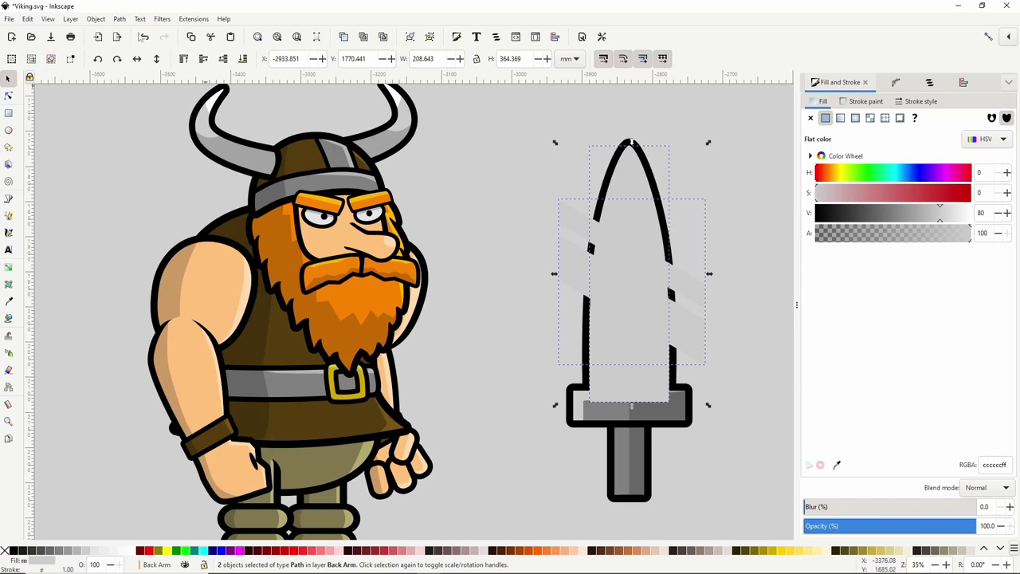
left_click(123, 21)
left_click(145, 97)
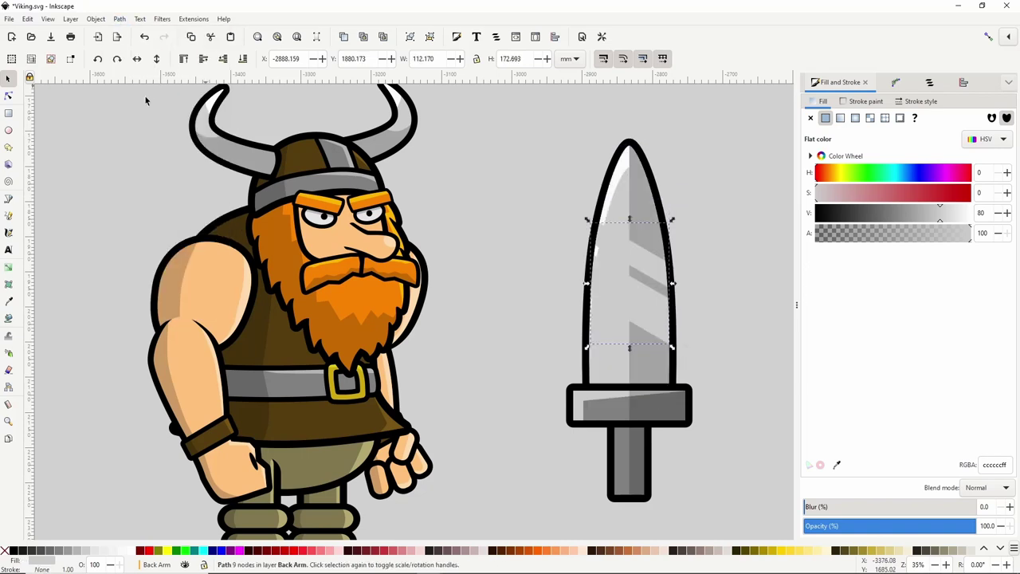
Set the blend mode of the blade's diagonal glare stripes to Overlay and deselect them.
left_click(988, 492)
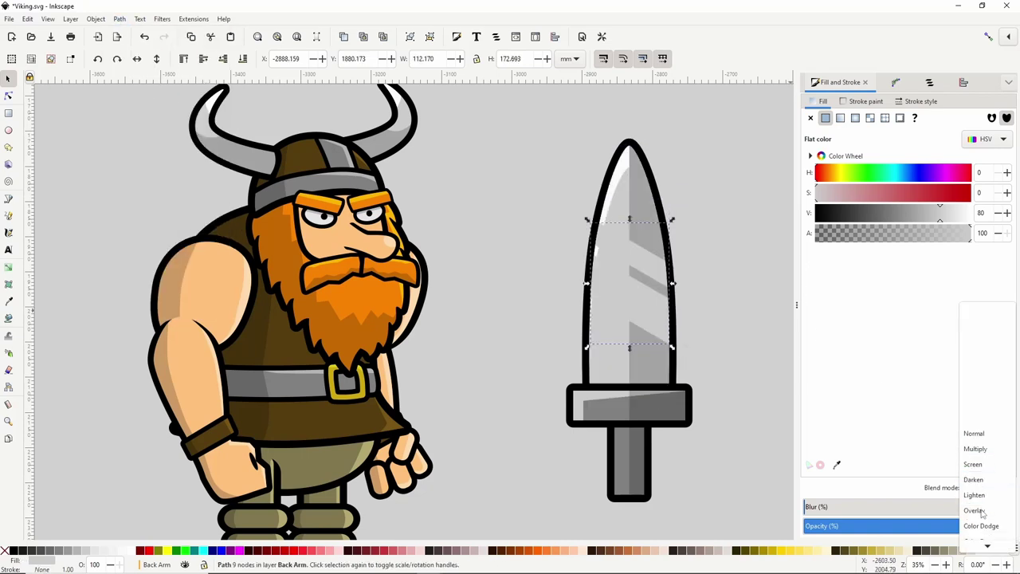
left_click(974, 510)
left_click(751, 290)
Group all the sword's parts and move the group about 159 mm left, close beside the viking.
scroll(750, 294, "down", 2)
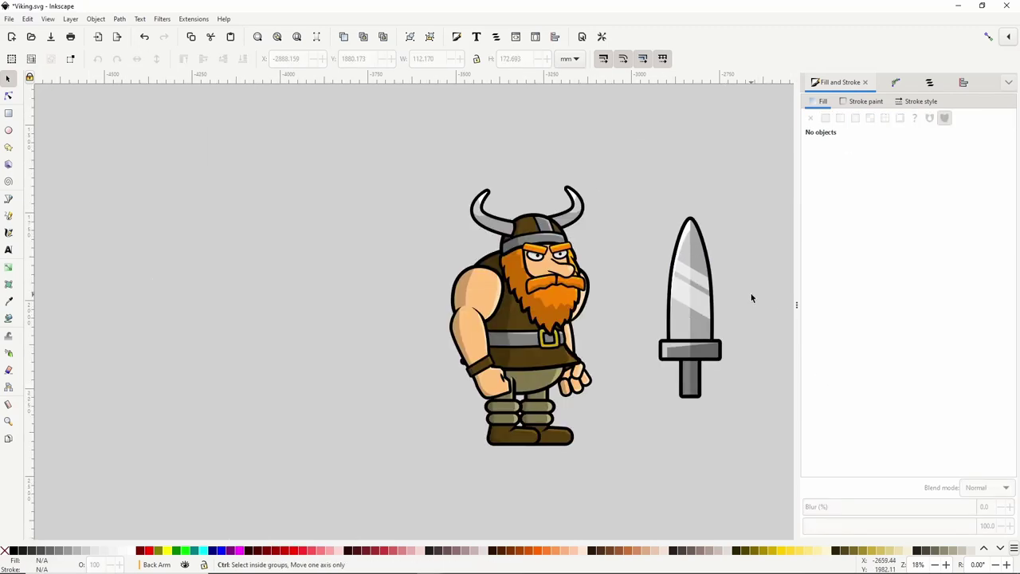
left_click_drag(750, 293, 692, 280)
left_click_drag(702, 164, 593, 398)
right_click(633, 322)
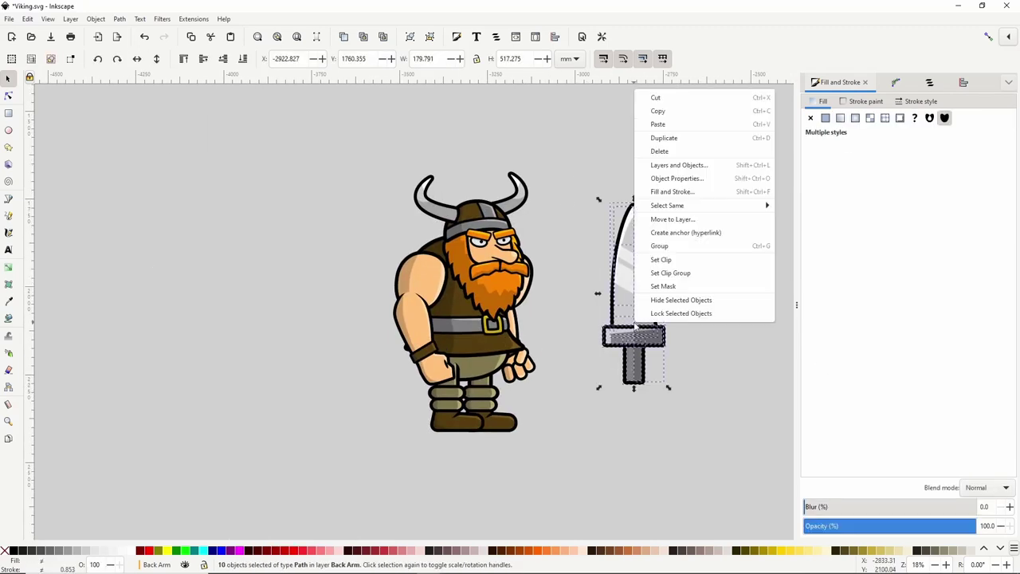
left_click(662, 245)
left_click_drag(629, 293, 575, 289)
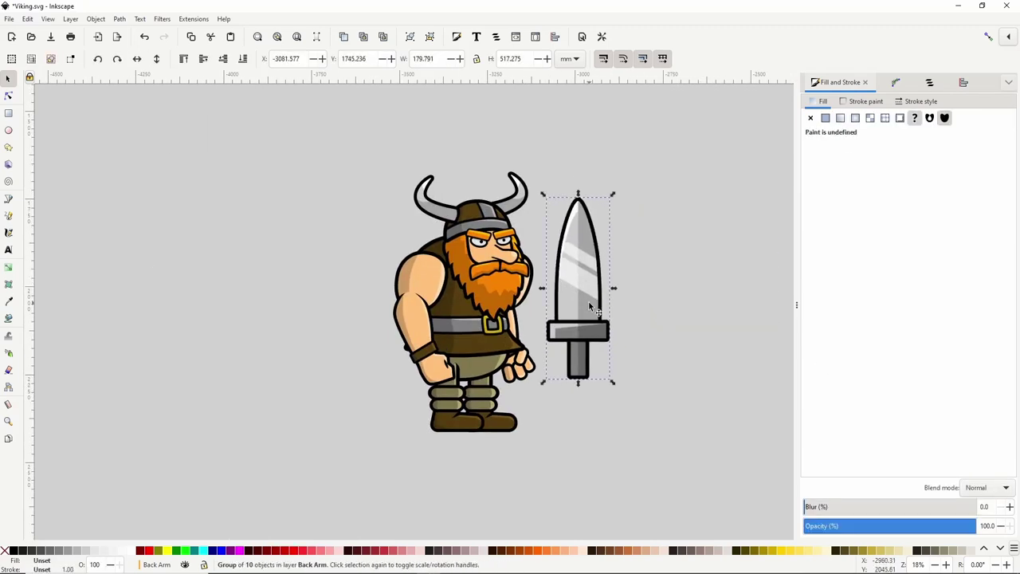
Rotate the sword to point forward and slightly upward, shrink it to about 398 mm wide overall, and lay its grip over the back hand.
left_click(593, 306)
left_click_drag(614, 383, 539, 343)
left_click_drag(563, 308, 569, 345)
left_click(577, 345)
left_click_drag(663, 387, 653, 383)
left_click_drag(607, 341, 603, 347)
left_click_drag(661, 388, 646, 376)
left_click_drag(605, 327, 600, 329)
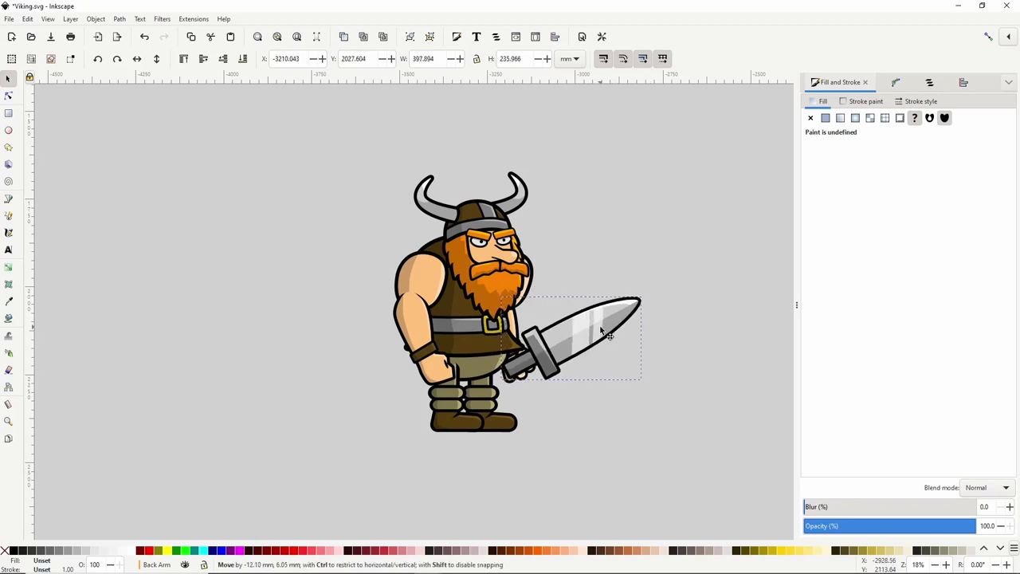
Lower the sword behind the fingers of the back hand and group it with the back forearm.
left_click(224, 61)
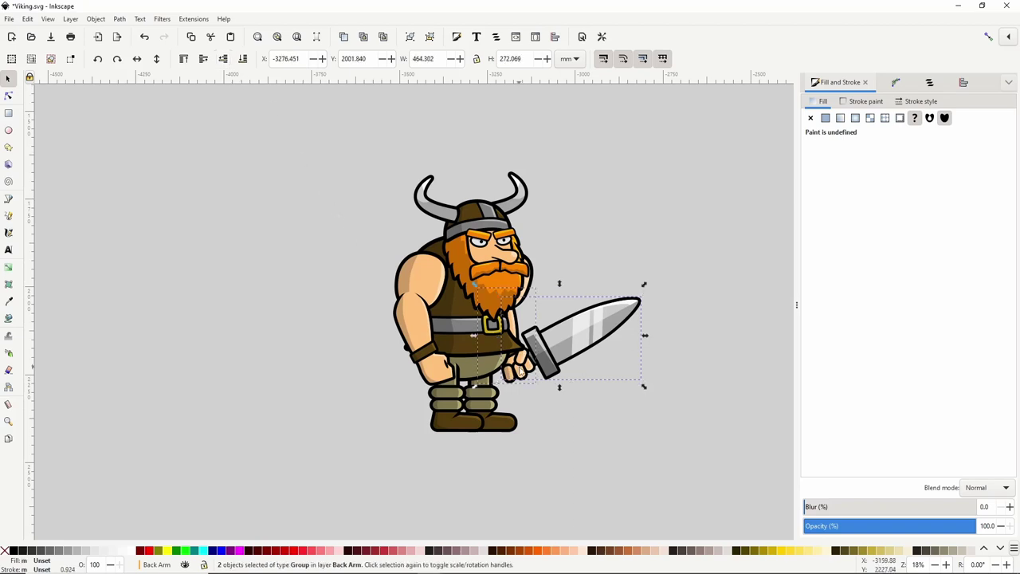
right_click(520, 371)
left_click(561, 263)
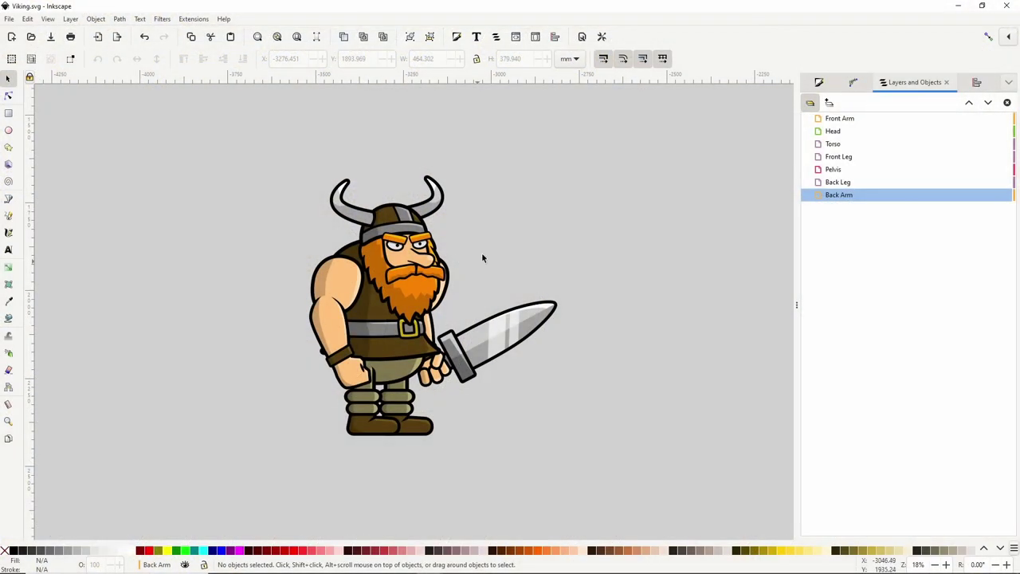
Rotate the front forearm backward and swing the back arm up so the sword is raised beside the helmet.
left_click(348, 335)
left_click_drag(340, 322, 335, 269)
left_click_drag(375, 392, 358, 394)
left_click(335, 277, "shift")
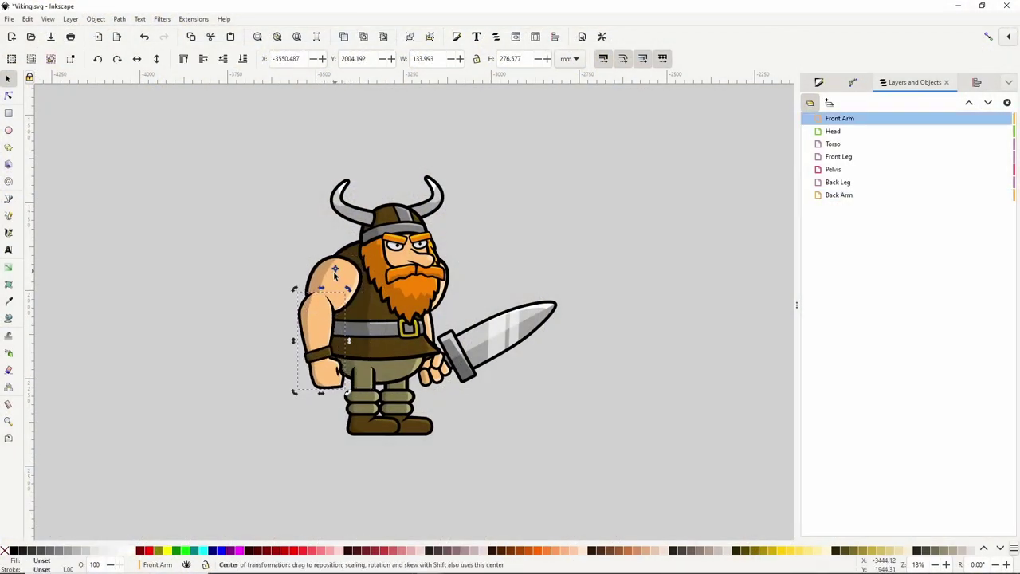
left_click(469, 335)
left_click_drag(559, 252, 367, 151)
Rotate the front leg backward and bend its lower part further back into a walking stride.
left_click(366, 404)
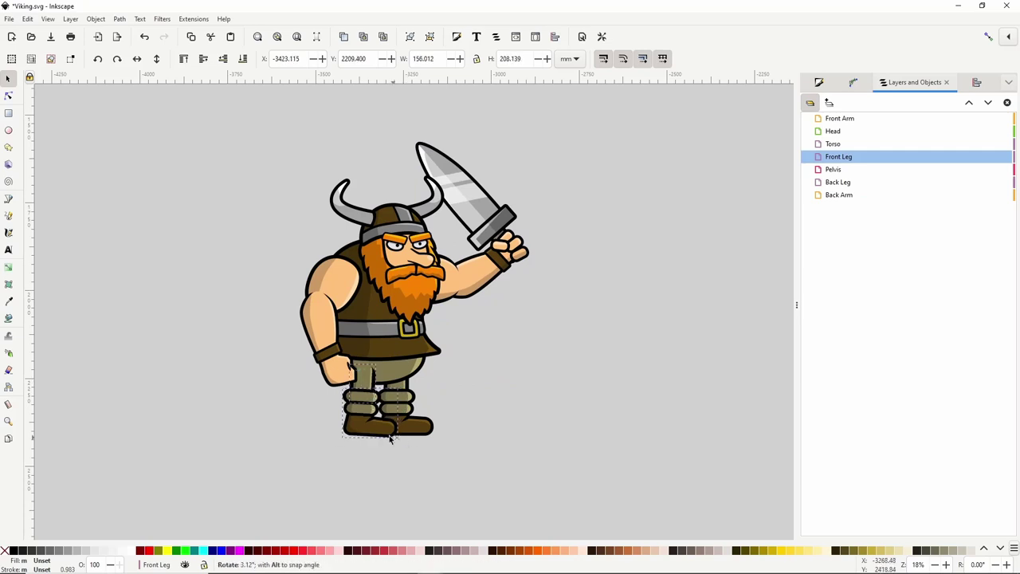
left_click_drag(390, 437, 354, 443)
left_click(404, 405)
left_click(346, 404)
left_click(346, 403)
left_click_drag(343, 413, 350, 390)
left_click_drag(367, 439, 343, 439)
Move the back leg's rotation center up to the hip and rotate the leg forward.
left_click(405, 403)
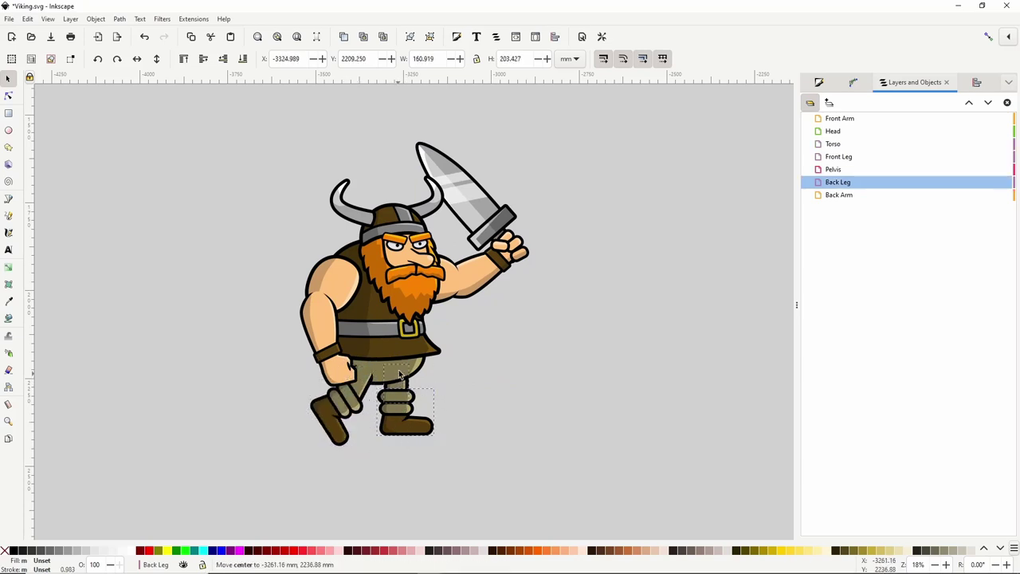
left_click_drag(400, 375, 398, 373)
left_click_drag(437, 439, 454, 425)
left_click(438, 417)
Select the upper and lower back arm together and rotate them to swing the raised sword forward.
left_click(446, 281)
left_click(475, 275, "shift")
left_click(476, 275)
left_click_drag(533, 141, 553, 157)
Undo the trial pose so the arms and legs return to the standing position.
key("ctrl+z")
key("ctrl+z")
key("ctrl+z")
key("ctrl+z")
key("ctrl+z")
key("ctrl+z")
key("ctrl+z")
key("ctrl+z")
key("ctrl+z")
key("ctrl+z")
key("ctrl+z")
key("ctrl+z")
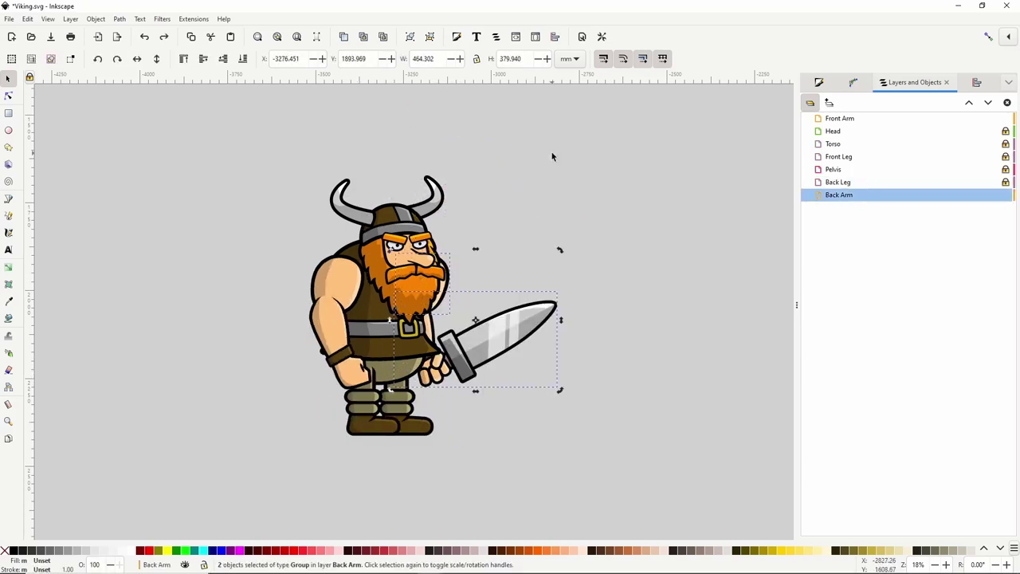
Pose the viking with his head tilted back, the front arm straight up, and the sword arm swung upward.
left_click(404, 259)
left_click_drag(448, 173, 424, 156)
left_click(333, 279)
left_click(344, 363, "shift")
left_click_drag(375, 251, 225, 209)
left_click(413, 266)
left_click_drag(454, 229, 368, 180)
left_click(470, 347)
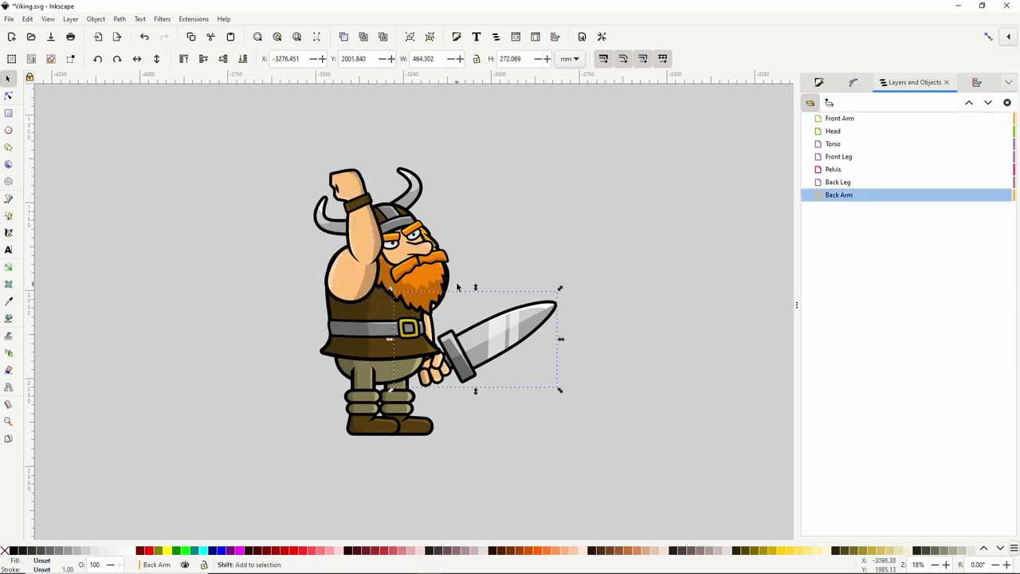
left_click_drag(432, 282, 268, 164)
Undo the trial rotations of the head, front arm and sword arm.
key("ctrl+z")
key("ctrl+z")
key("ctrl+z")
key("ctrl+z")
key("ctrl+z")
key("ctrl+z")
key("ctrl+z")
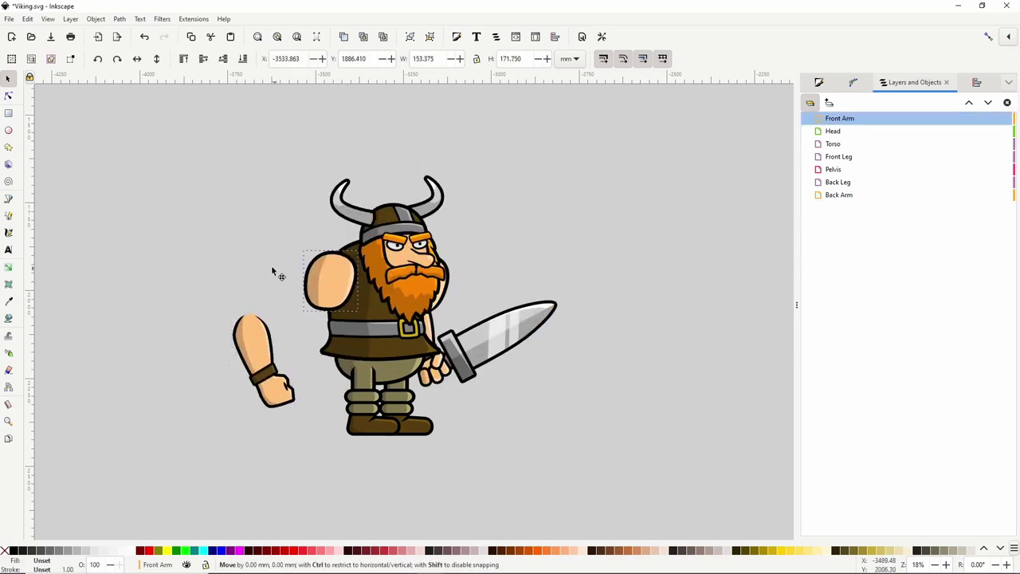
Move the head, torso, pelvis, and the upper and lower arms and legs apart so every body part stands separately.
left_click_drag(321, 292, 271, 264)
left_click_drag(402, 263, 394, 167)
left_click_drag(448, 309, 486, 311)
left_click_drag(466, 390, 539, 427)
left_click_drag(378, 417, 332, 500)
left_click_drag(424, 455, 452, 477)
left_click_drag(410, 428, 410, 451)
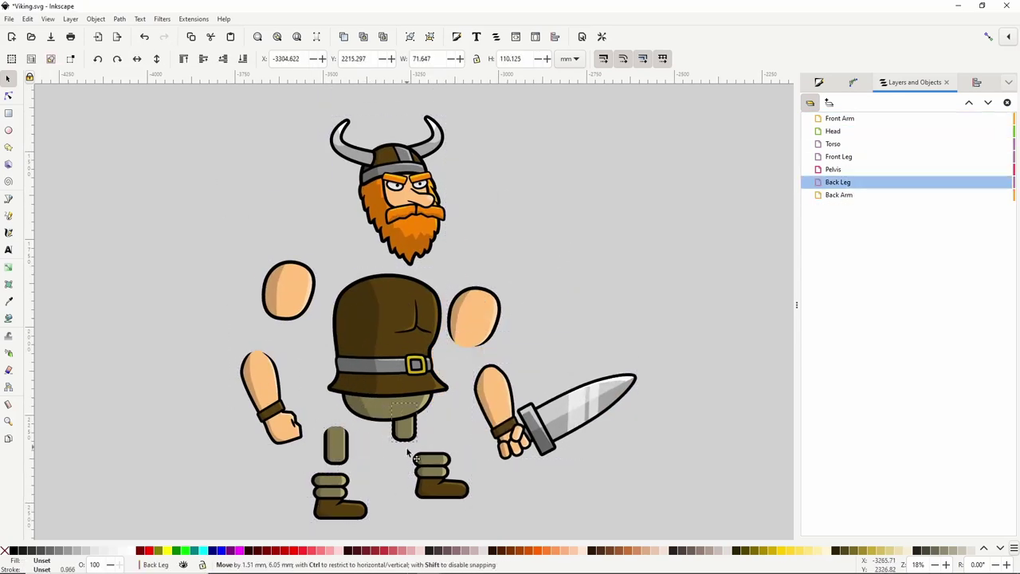
key("ctrl+z")
key("ctrl+z")
key("ctrl+z")
key("ctrl+z")
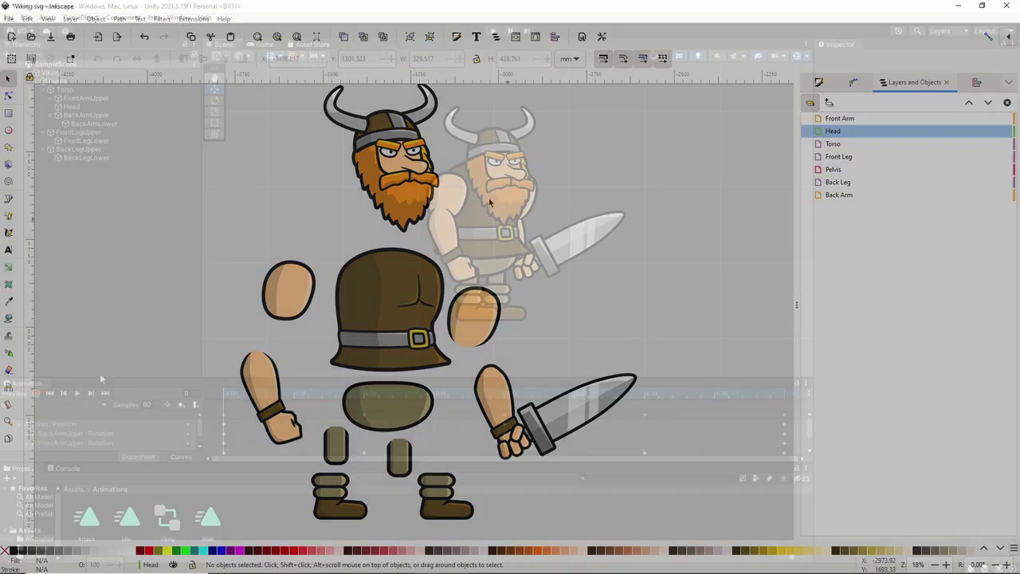
Switch to Unity and play the rigged viking's Idle animation.
left_click(78, 392)
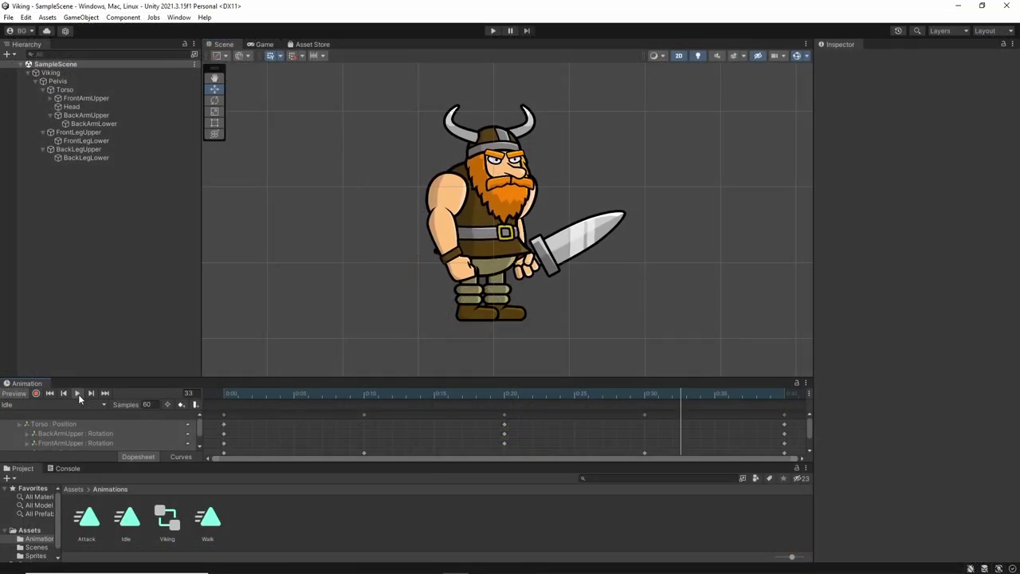